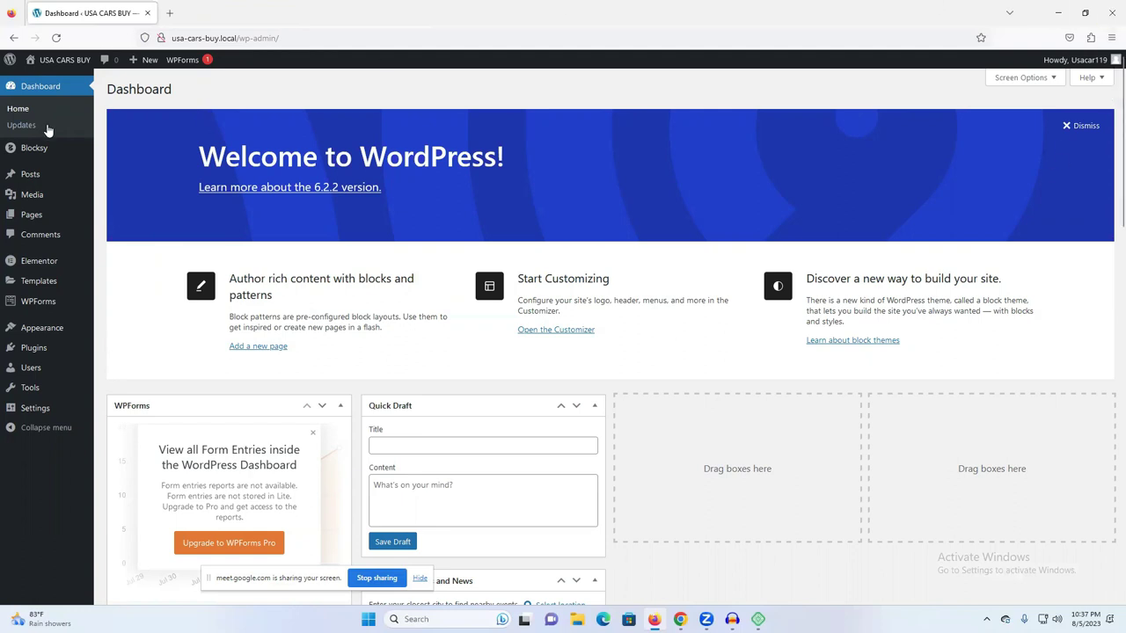
- Open the live USA CARS BUY site in a new tab and look through its home page down to the newsletter section
{"action": "mouse_move", "coordinate": [65, 62]}
{"action": "right_click", "coordinate": [48, 82]}
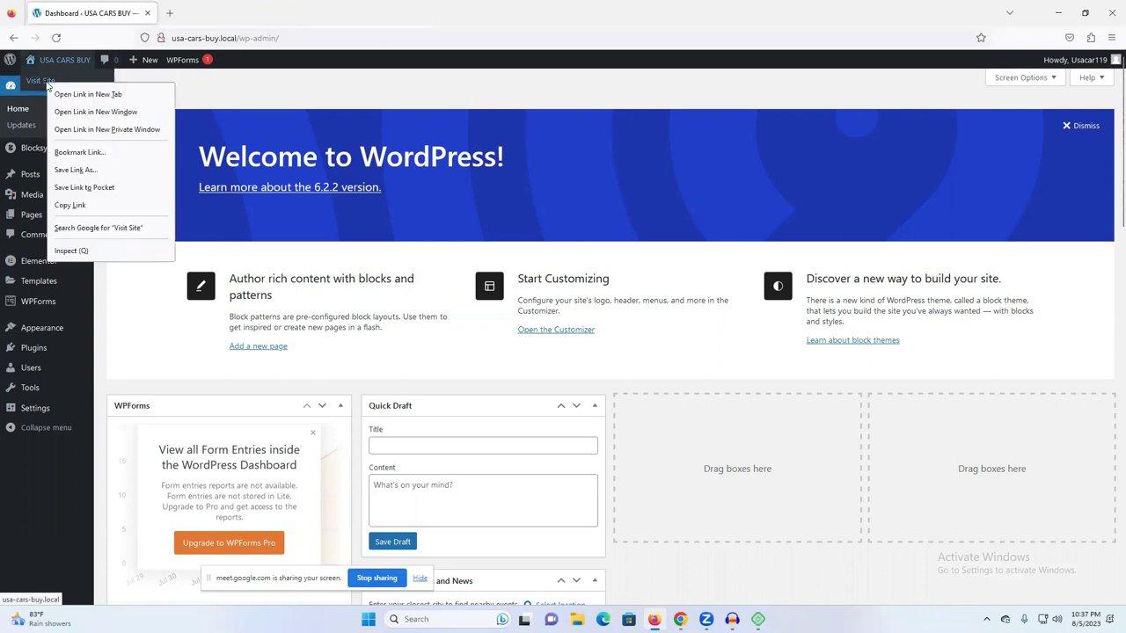
{"action": "left_click", "coordinate": [69, 92]}
{"action": "left_click", "coordinate": [207, 12]}
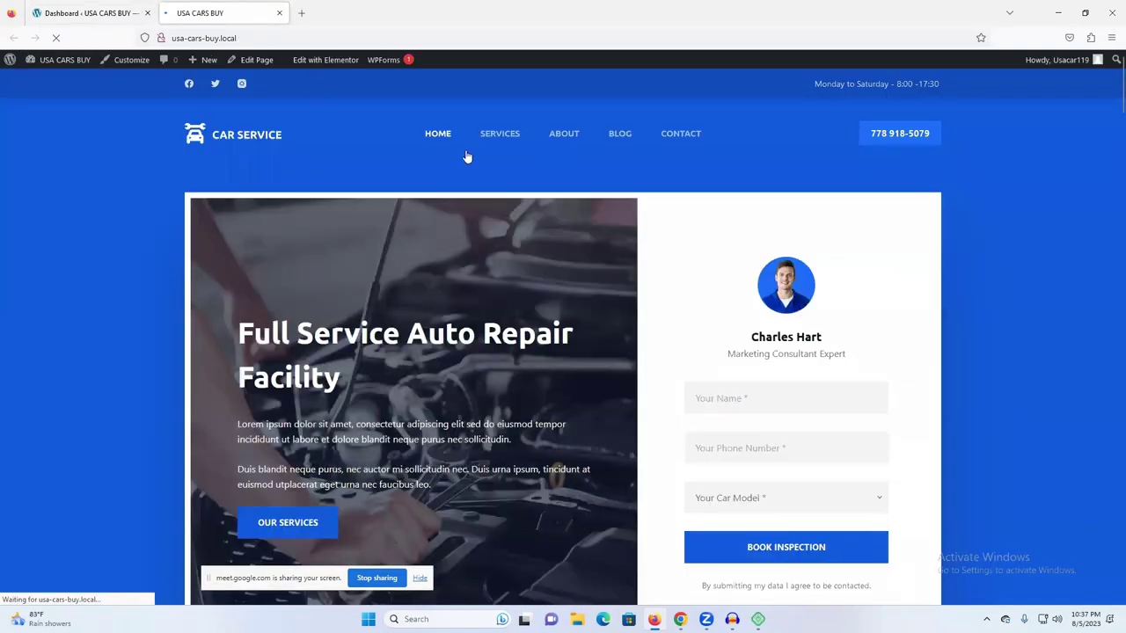
{"action": "scroll", "coordinate": [849, 327], "scroll_direction": "down", "scroll_amount": 3}
{"action": "scroll", "coordinate": [820, 314], "scroll_direction": "down", "scroll_amount": 20}
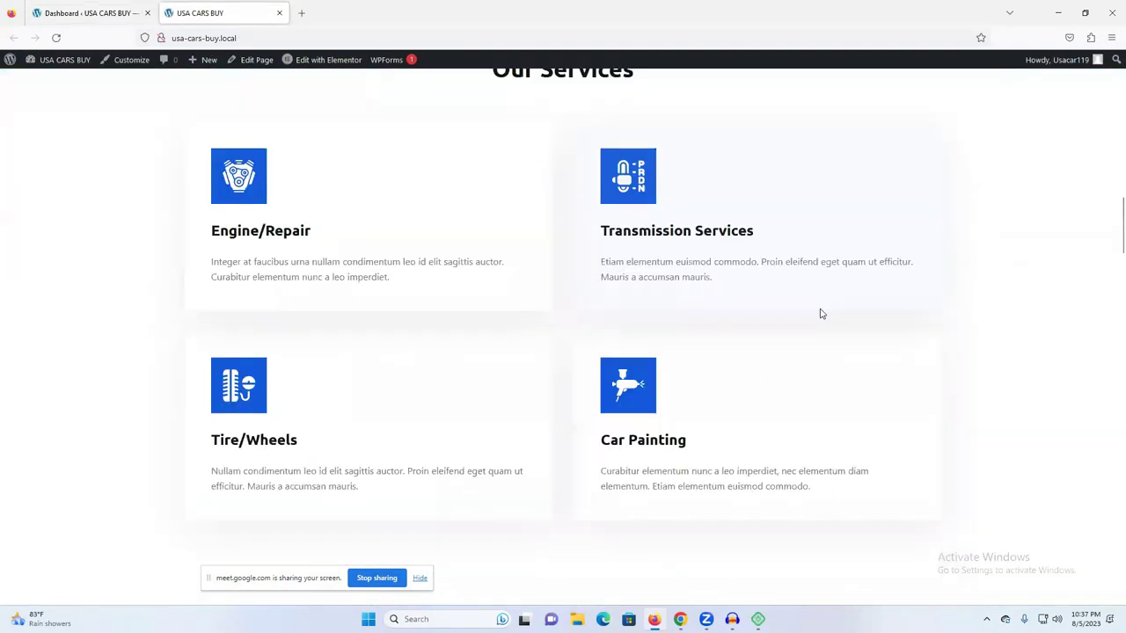
{"action": "scroll", "coordinate": [819, 315], "scroll_direction": "down", "scroll_amount": 10}
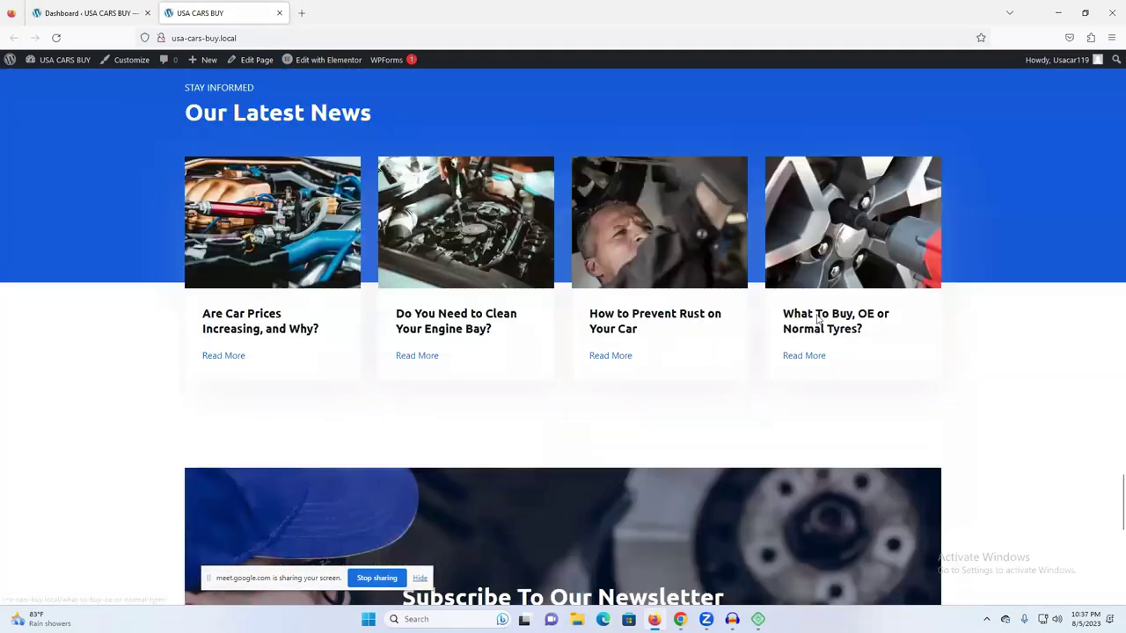
{"action": "scroll", "coordinate": [457, 346], "scroll_direction": "down", "scroll_amount": 5}
- From the WordPress dashboard, search the plugin directory for "rank" and install the Rank Math SEO plugin
{"action": "left_click", "coordinate": [93, 12]}
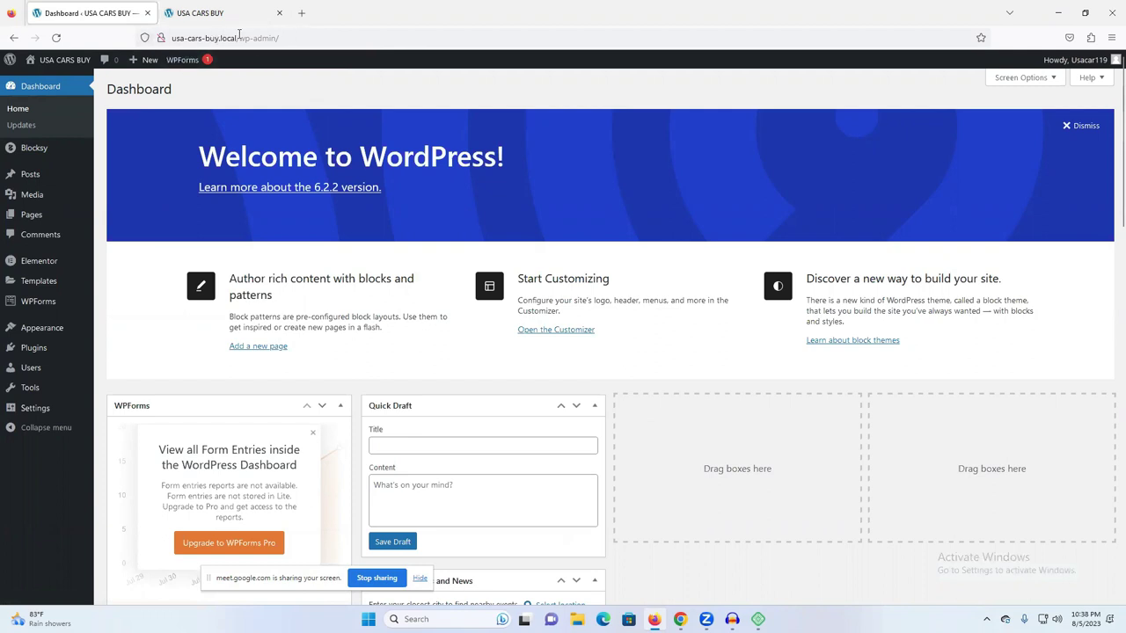
{"action": "mouse_move", "coordinate": [38, 356]}
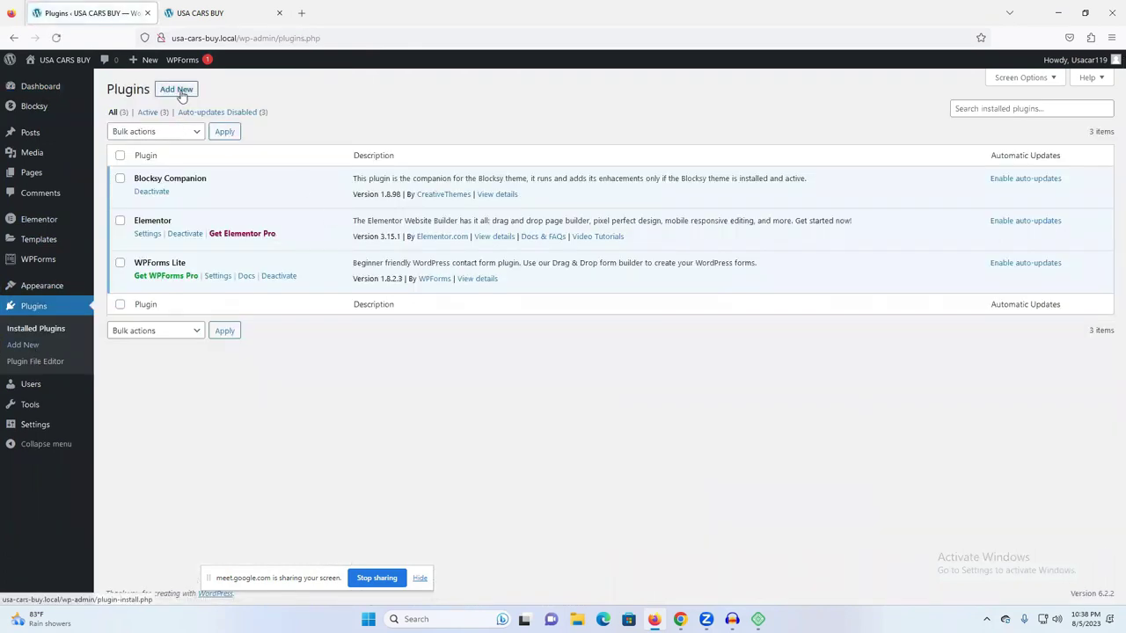
{"action": "left_click", "coordinate": [179, 91]}
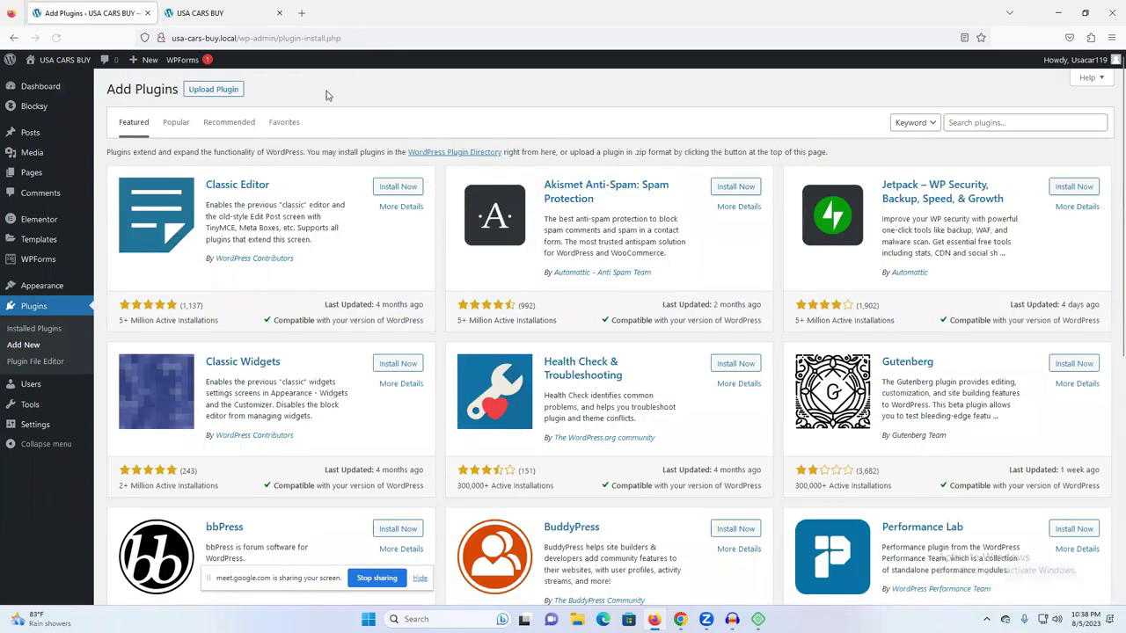
{"action": "left_click", "coordinate": [972, 120]}
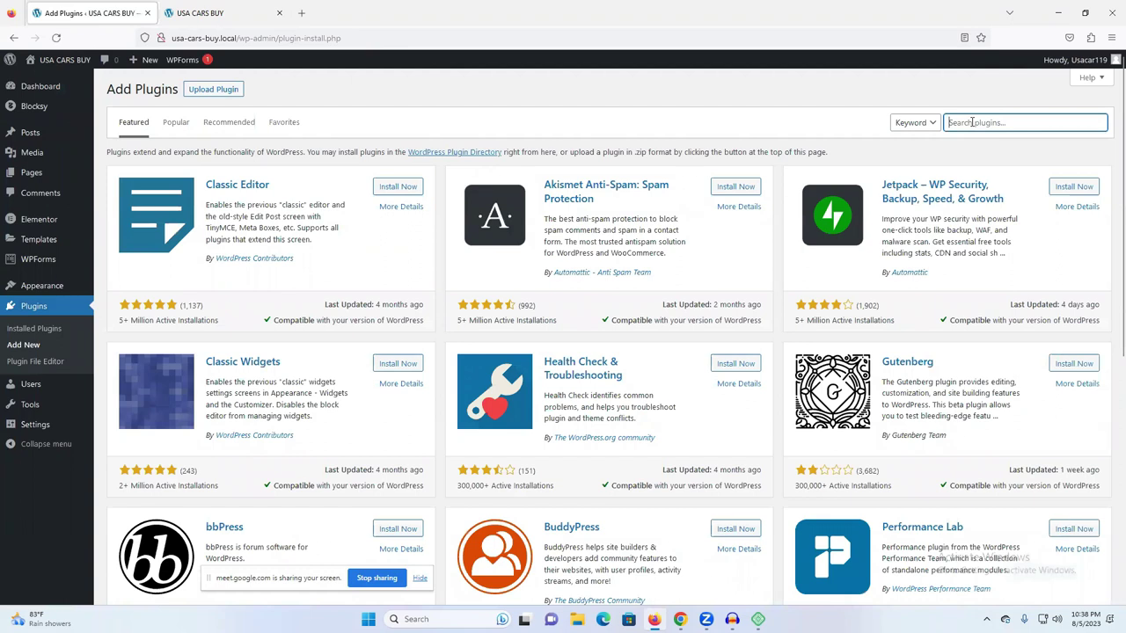
{"action": "type", "text": "ra"}
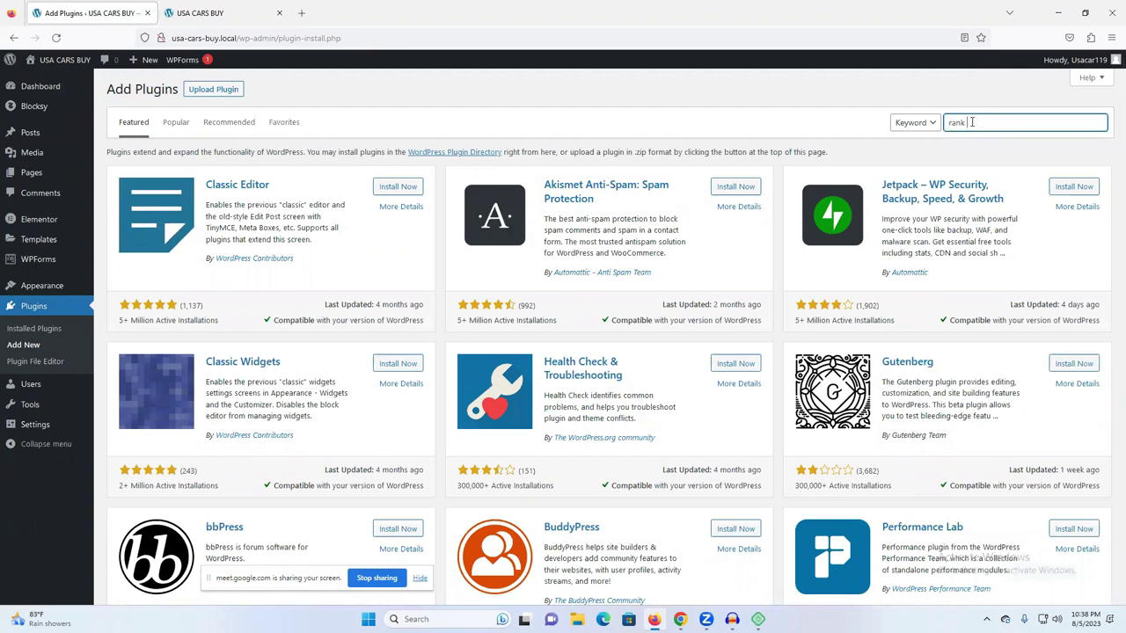
{"action": "type", "text": "nk"}
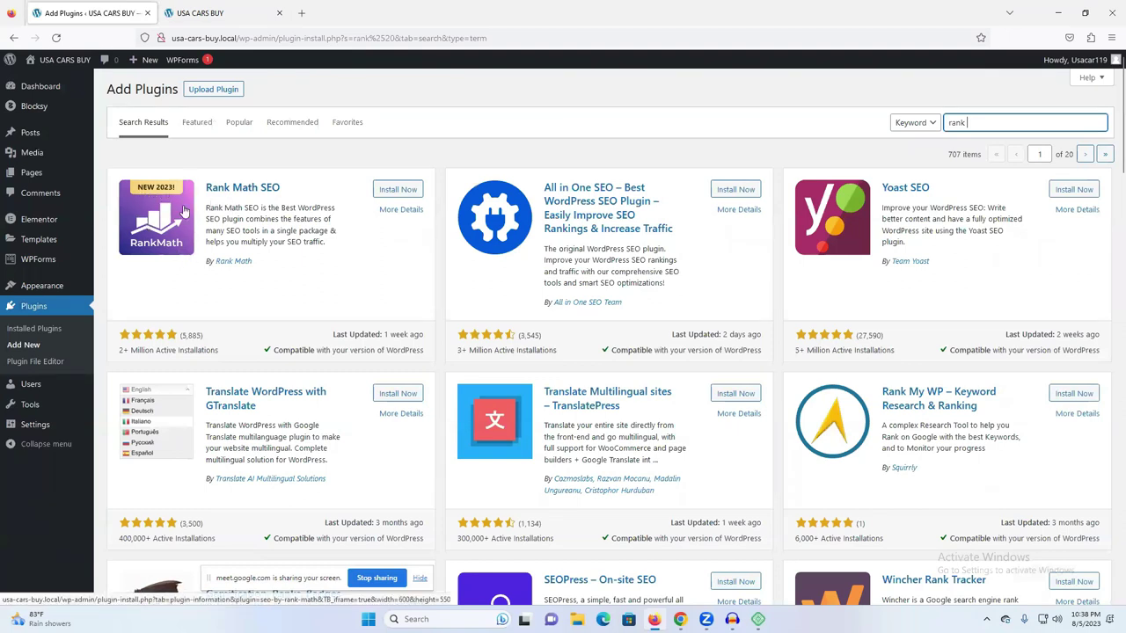
{"action": "left_click", "coordinate": [123, 353]}
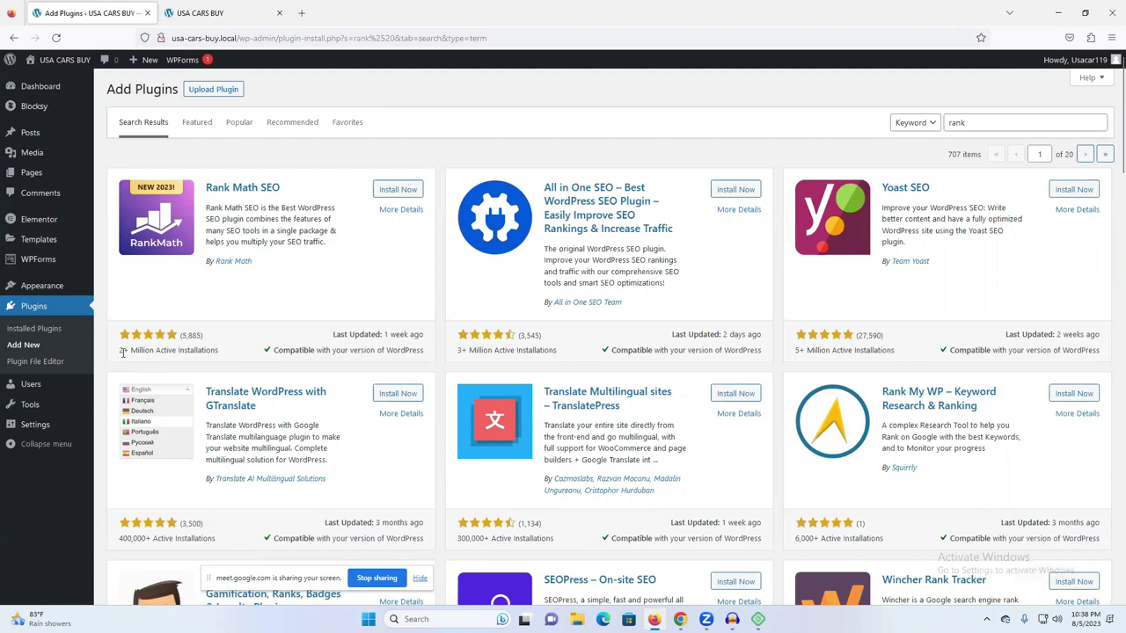
{"action": "left_click", "coordinate": [388, 193]}
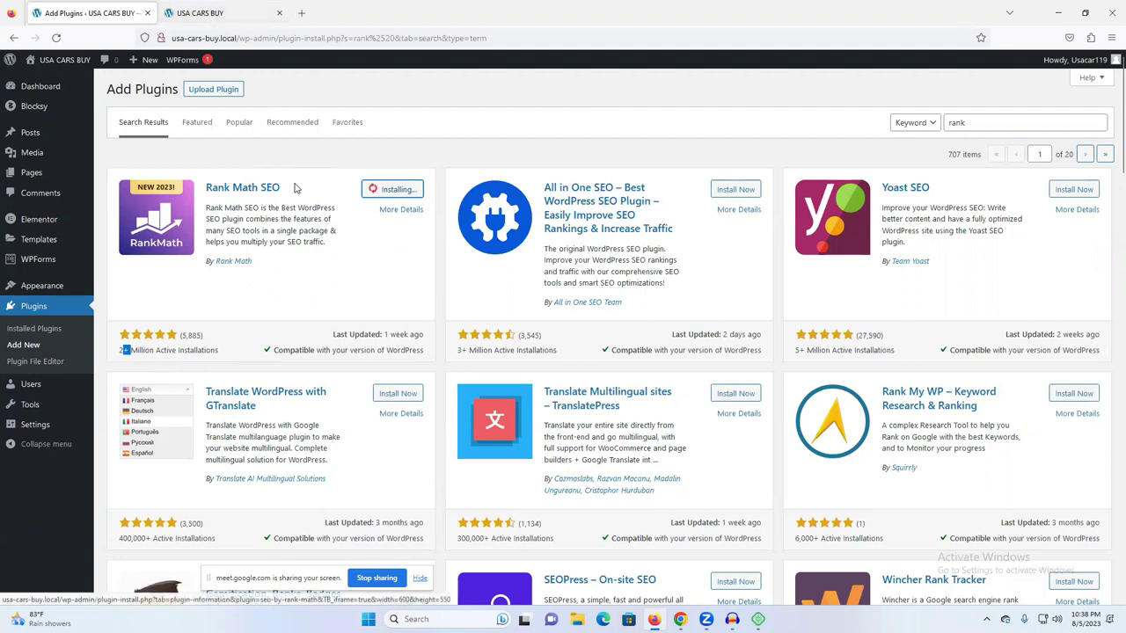
- Copy the plugin name "Rank Math SEO" and search for it on Fiverr in a new browser tab
{"action": "left_click_drag", "start_coordinate": [283, 188], "coordinate": [201, 180]}
{"action": "key", "text": "ctrl+c"}
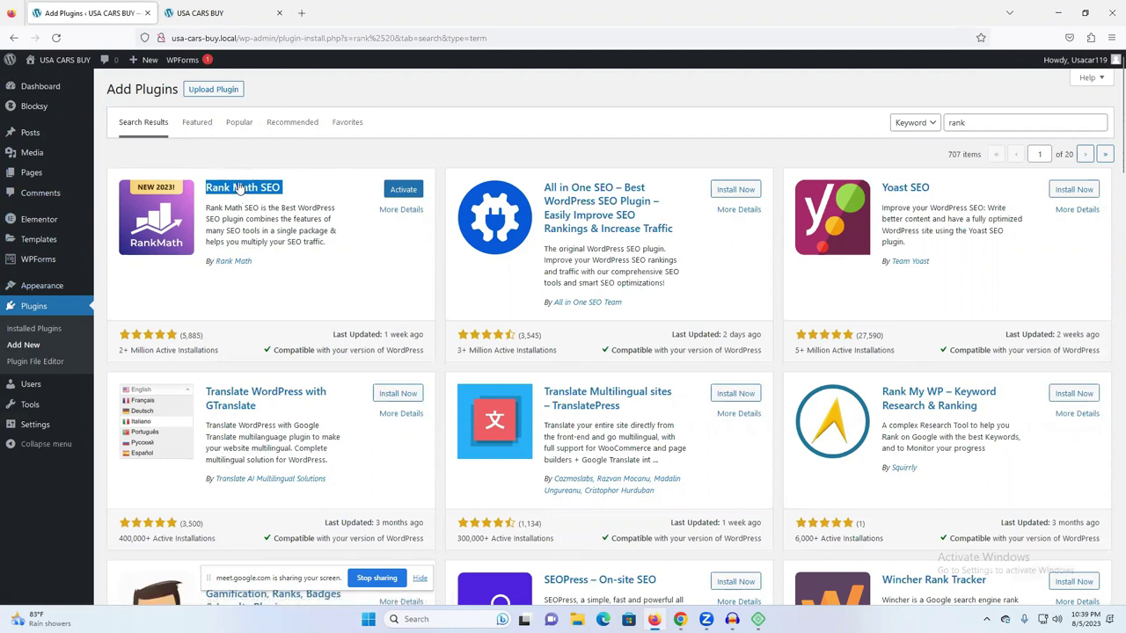
{"action": "left_click", "coordinate": [680, 619]}
{"action": "left_click", "coordinate": [302, 12]}
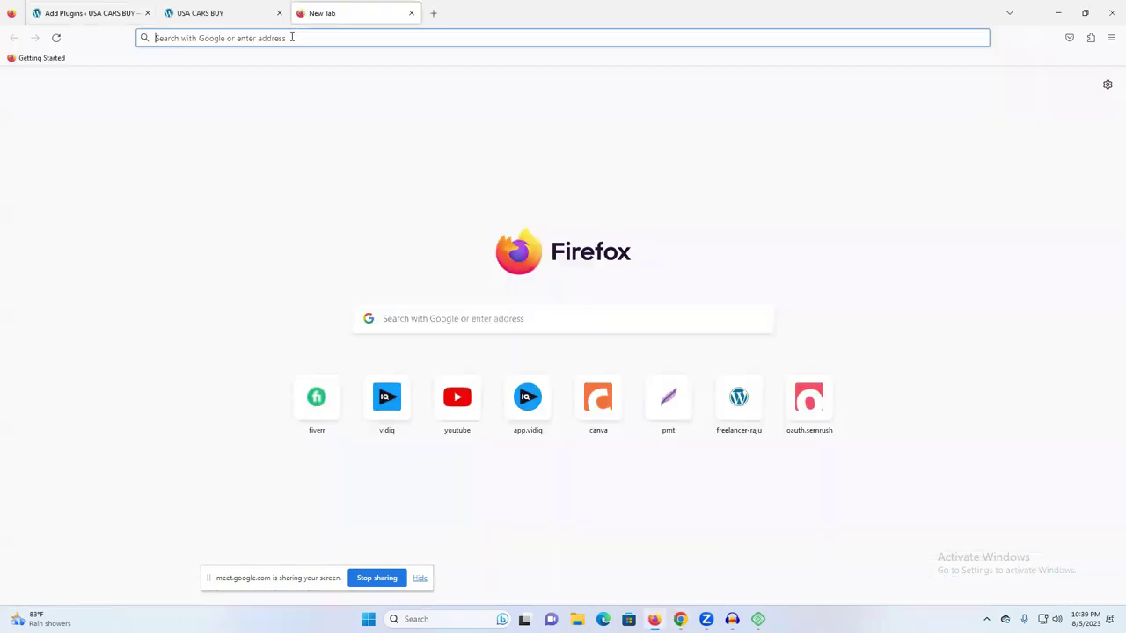
{"action": "left_click", "coordinate": [321, 430]}
{"action": "left_click", "coordinate": [251, 299]}
{"action": "key", "text": "ctrl+v"}
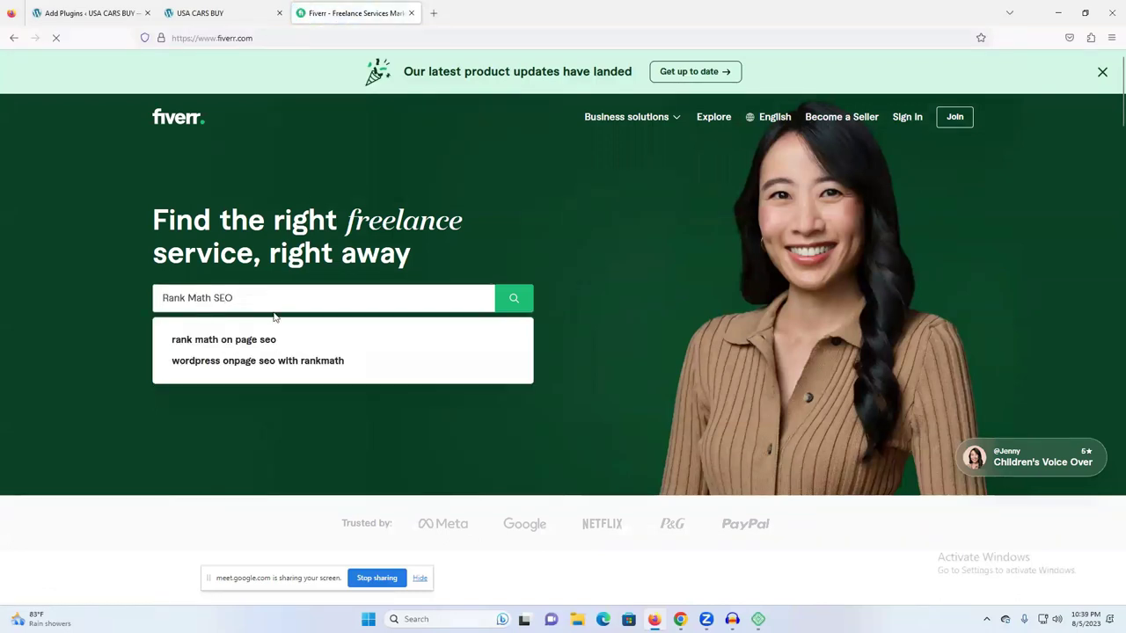
{"action": "left_click", "coordinate": [516, 300]}
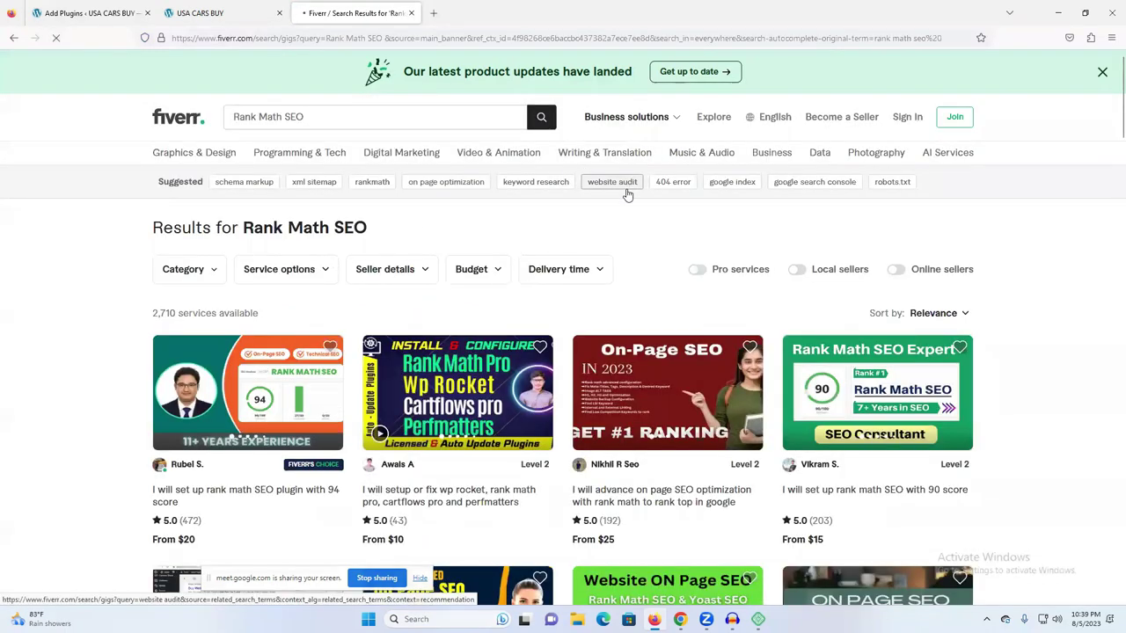
- Limit the Fiverr results to online sellers and compare the number of available services before and after filtering
{"action": "scroll", "coordinate": [803, 259], "scroll_direction": "down", "scroll_amount": 1}
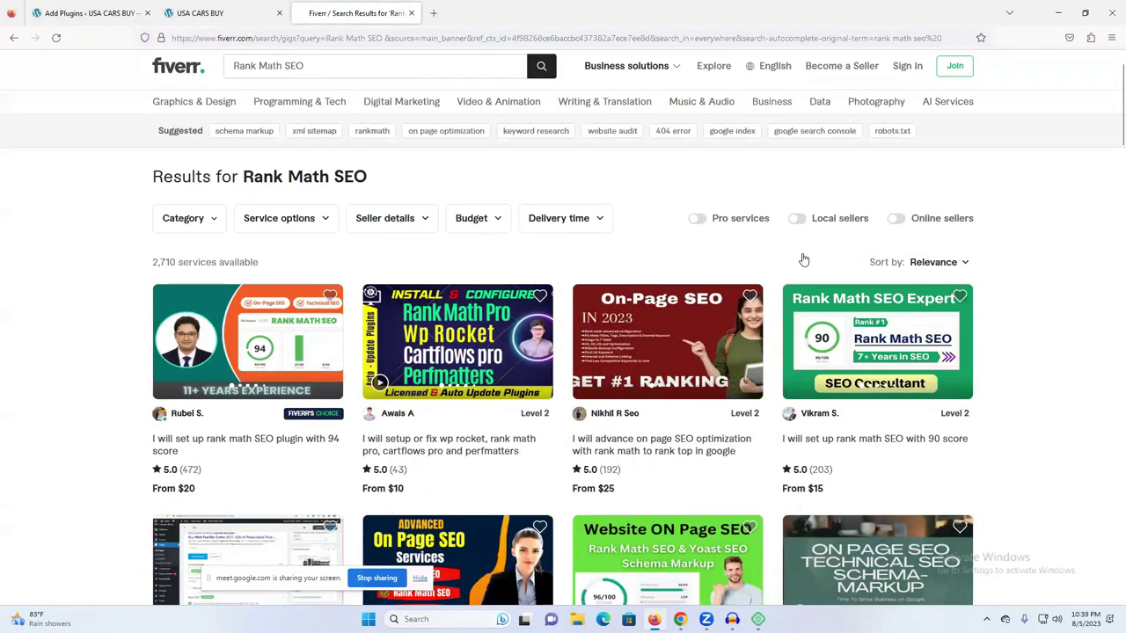
{"action": "scroll", "coordinate": [157, 215], "scroll_direction": "down", "scroll_amount": 1}
{"action": "triple_click", "coordinate": [157, 191]}
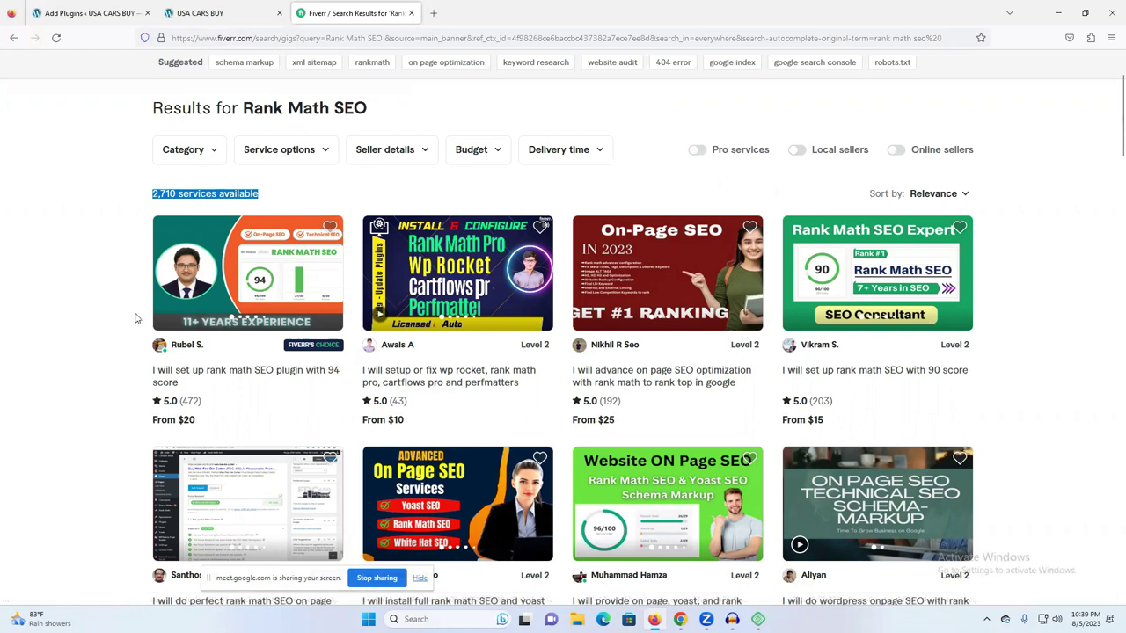
{"action": "left_click", "coordinate": [895, 149]}
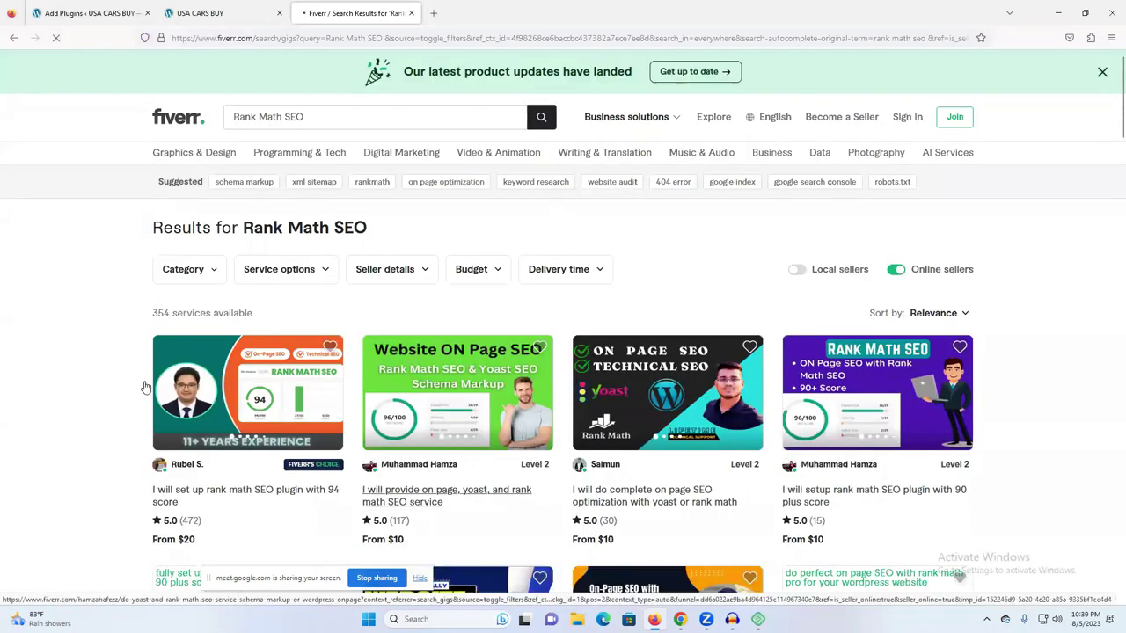
{"action": "triple_click", "coordinate": [167, 312]}
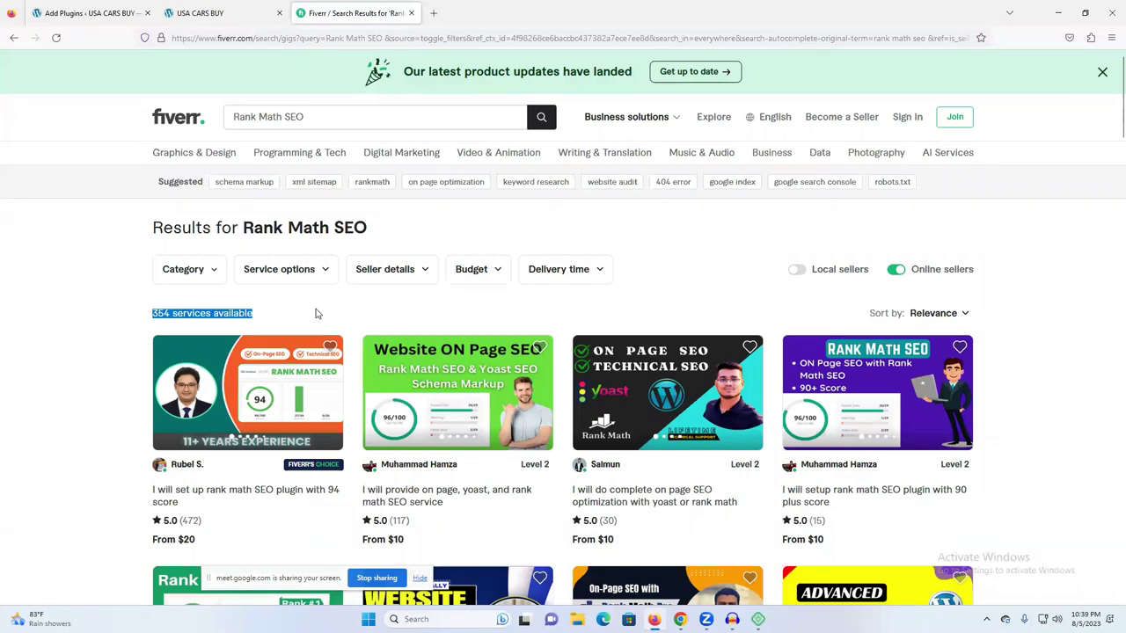
- Open the gig offering Rank Math SEO plugin set-up with 94 score, check its completed orders and title, and close it
{"action": "scroll", "coordinate": [407, 302], "scroll_direction": "down", "scroll_amount": 2}
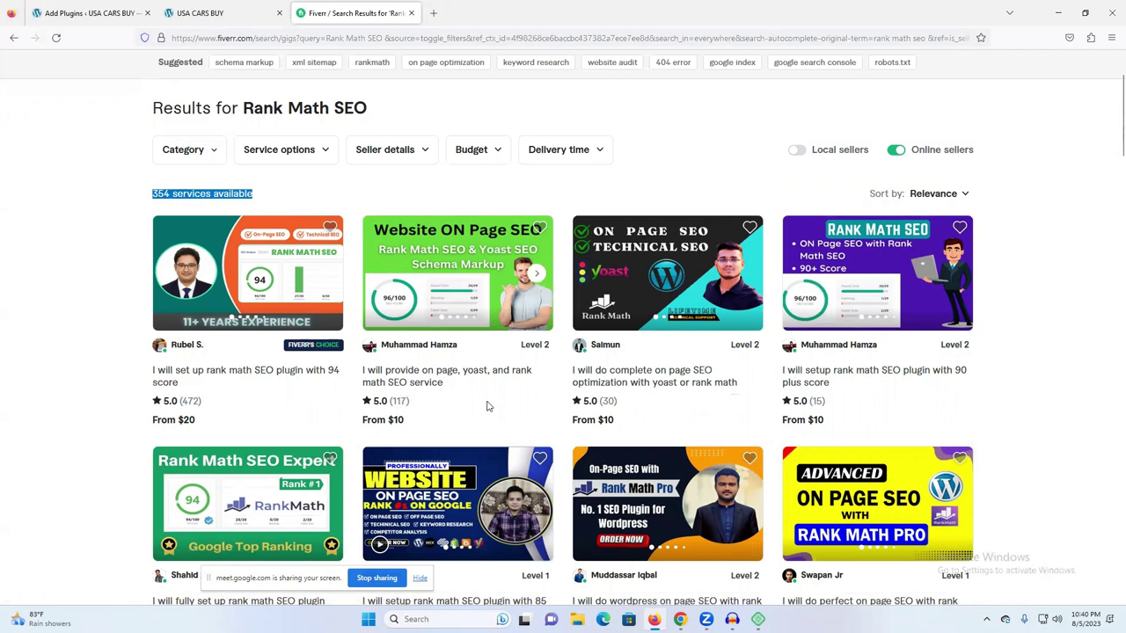
{"action": "scroll", "coordinate": [584, 318], "scroll_direction": "down", "scroll_amount": 2}
{"action": "scroll", "coordinate": [583, 319], "scroll_direction": "down", "scroll_amount": 1}
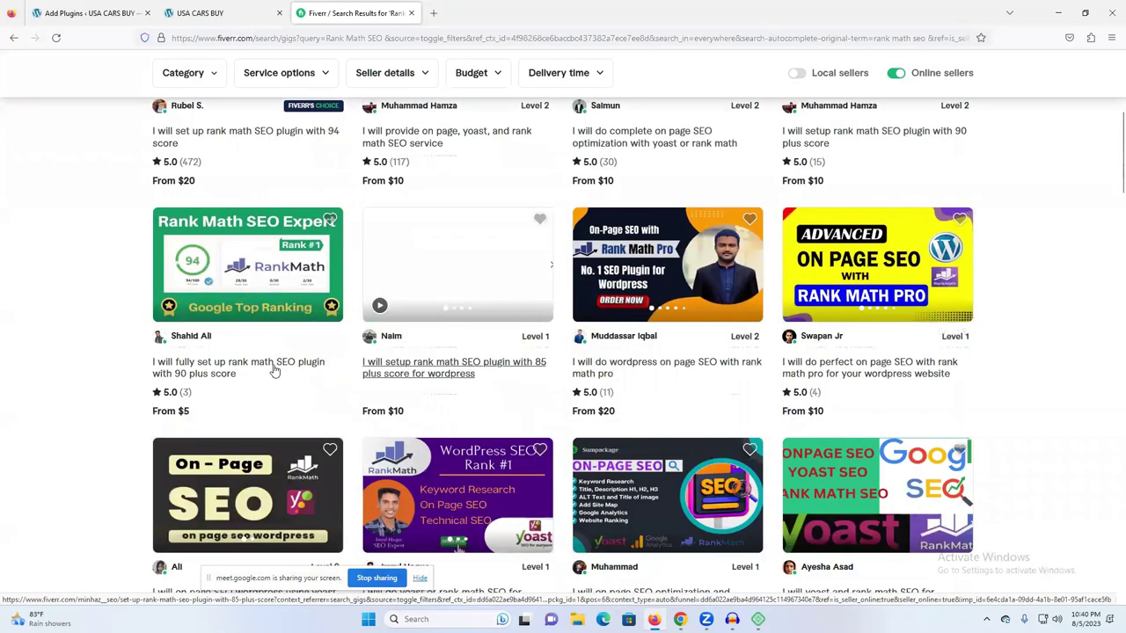
{"action": "scroll", "coordinate": [245, 324], "scroll_direction": "up", "scroll_amount": 3}
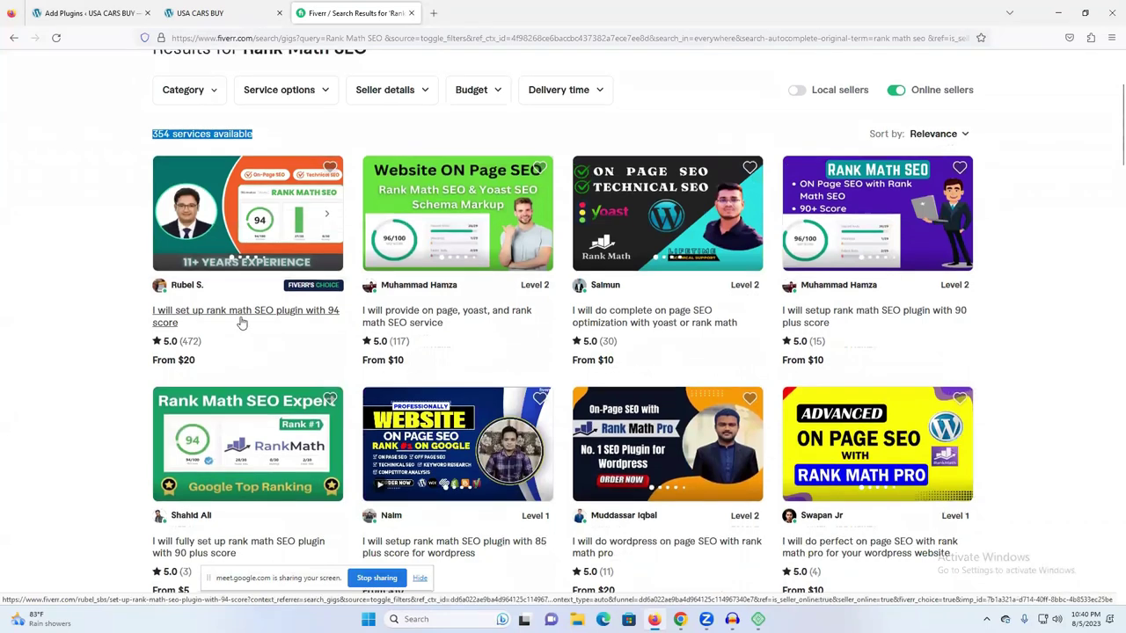
{"action": "left_click", "coordinate": [240, 320]}
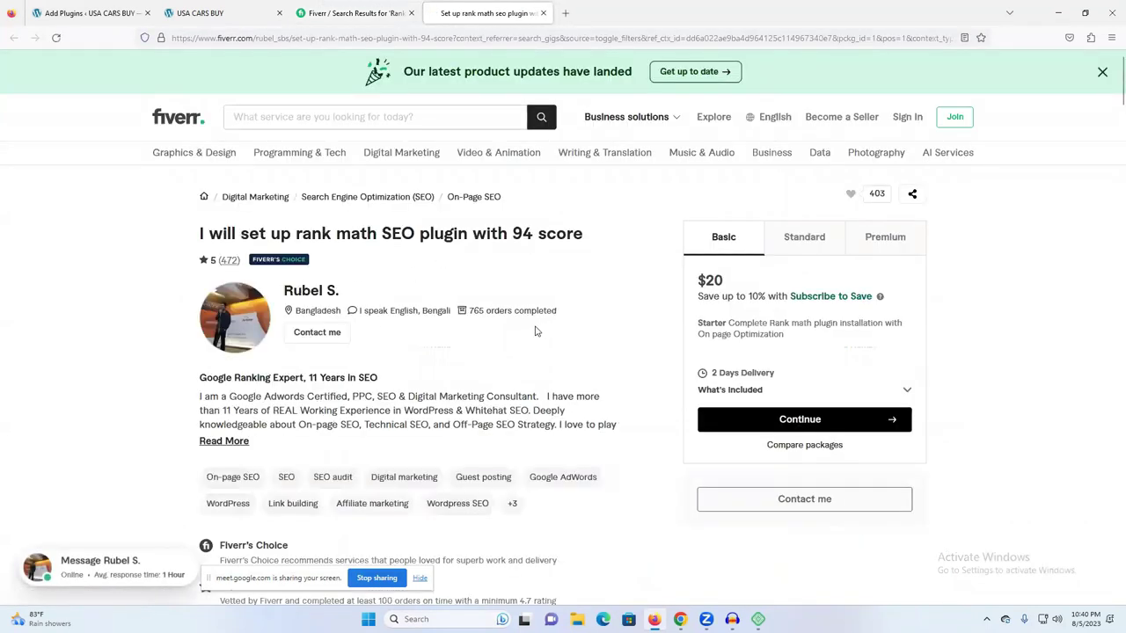
{"action": "triple_click", "coordinate": [483, 313]}
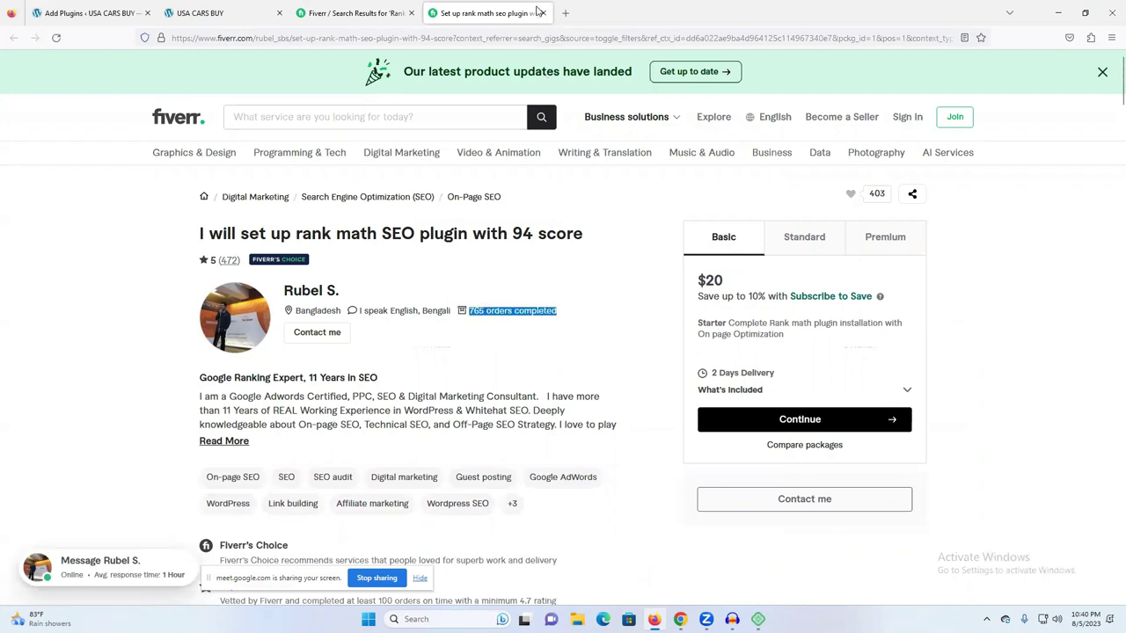
{"action": "double_click", "coordinate": [523, 232]}
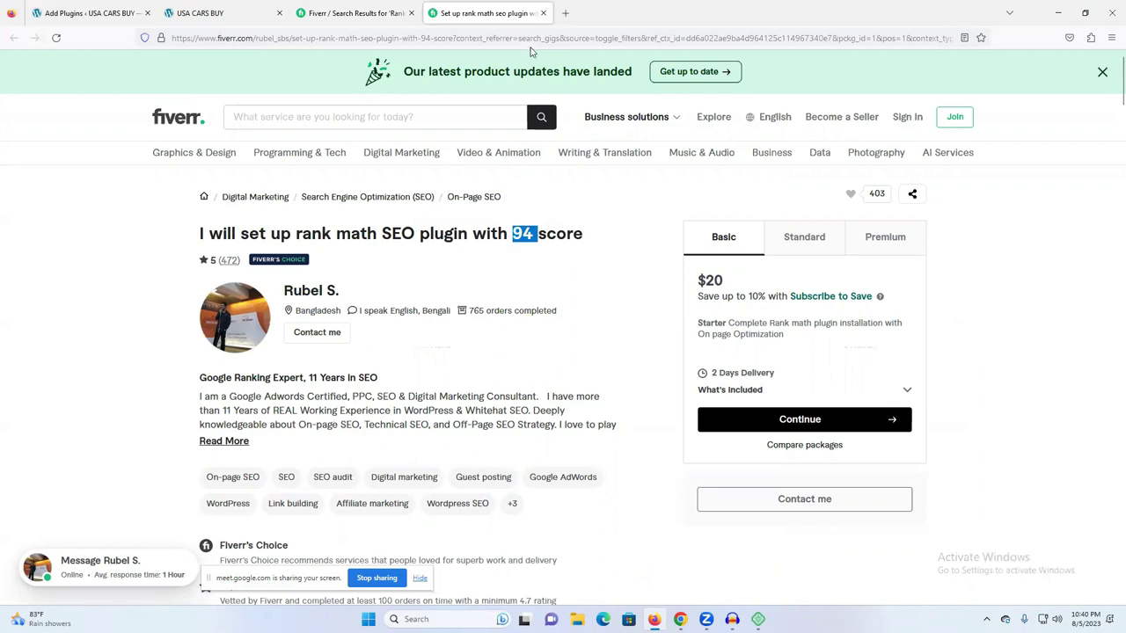
{"action": "left_click", "coordinate": [542, 13]}
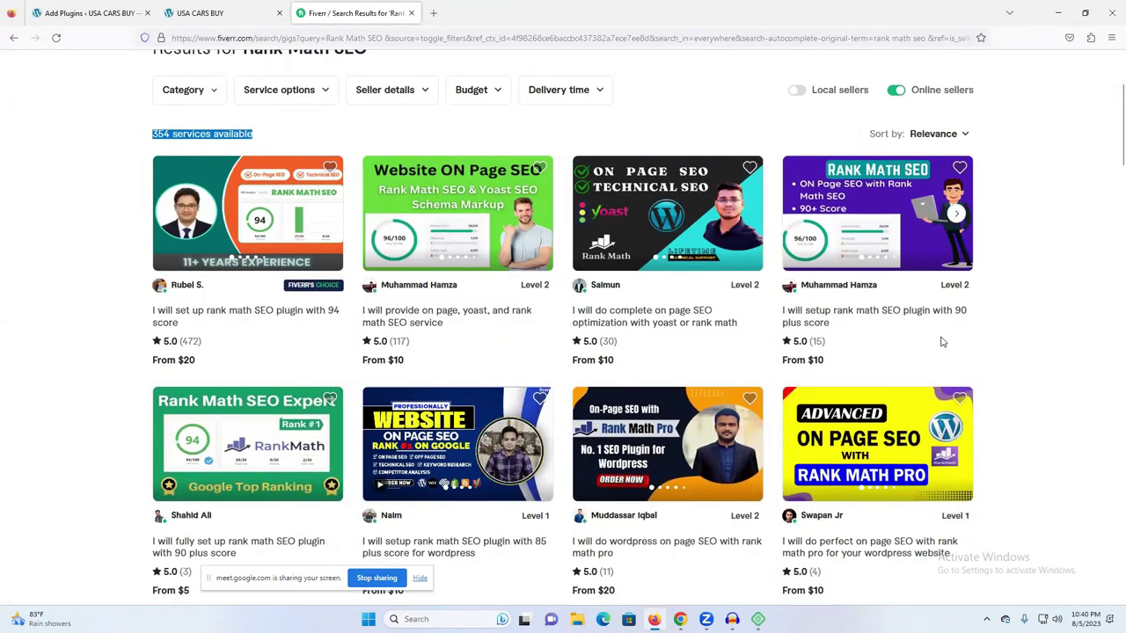
- Browse the online sellers' Rank Math SEO gigs, examining their offers, ratings and starting prices
{"action": "scroll", "coordinate": [941, 341], "scroll_direction": "down", "scroll_amount": 2}
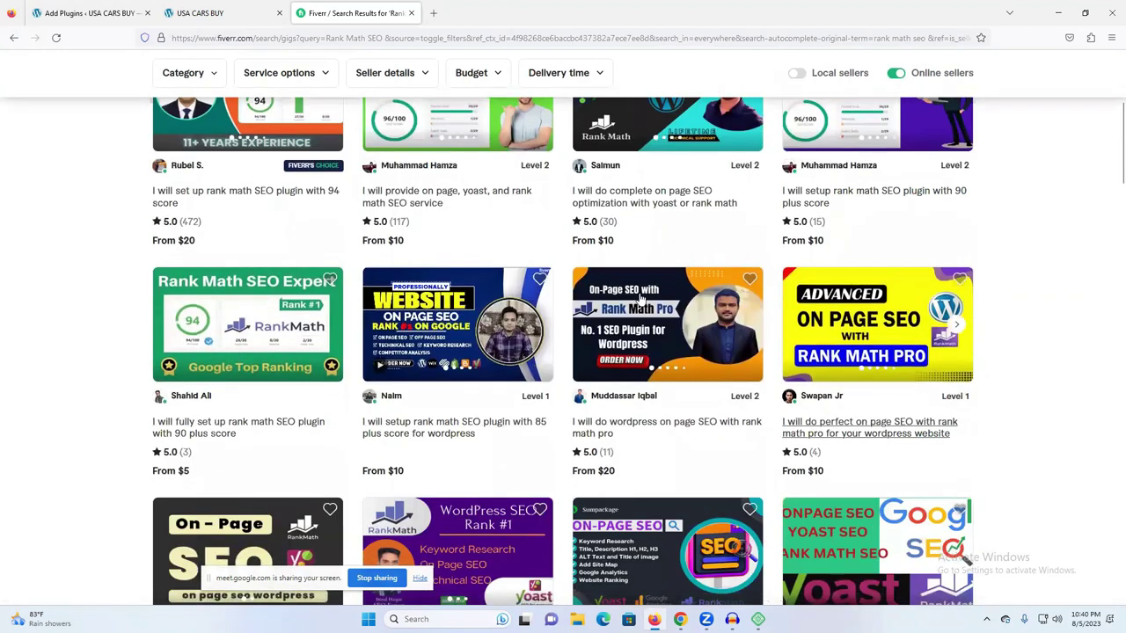
{"action": "scroll", "coordinate": [1012, 340], "scroll_direction": "down", "scroll_amount": 2}
{"action": "scroll", "coordinate": [1012, 340], "scroll_direction": "down", "scroll_amount": 1}
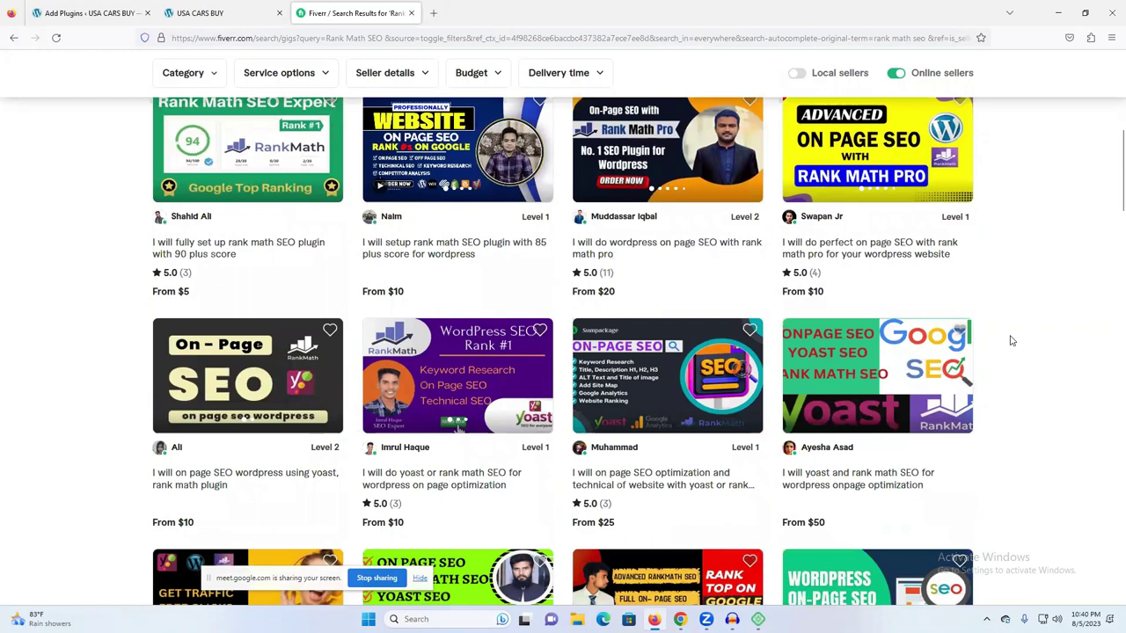
{"action": "scroll", "coordinate": [1011, 340], "scroll_direction": "down", "scroll_amount": 4}
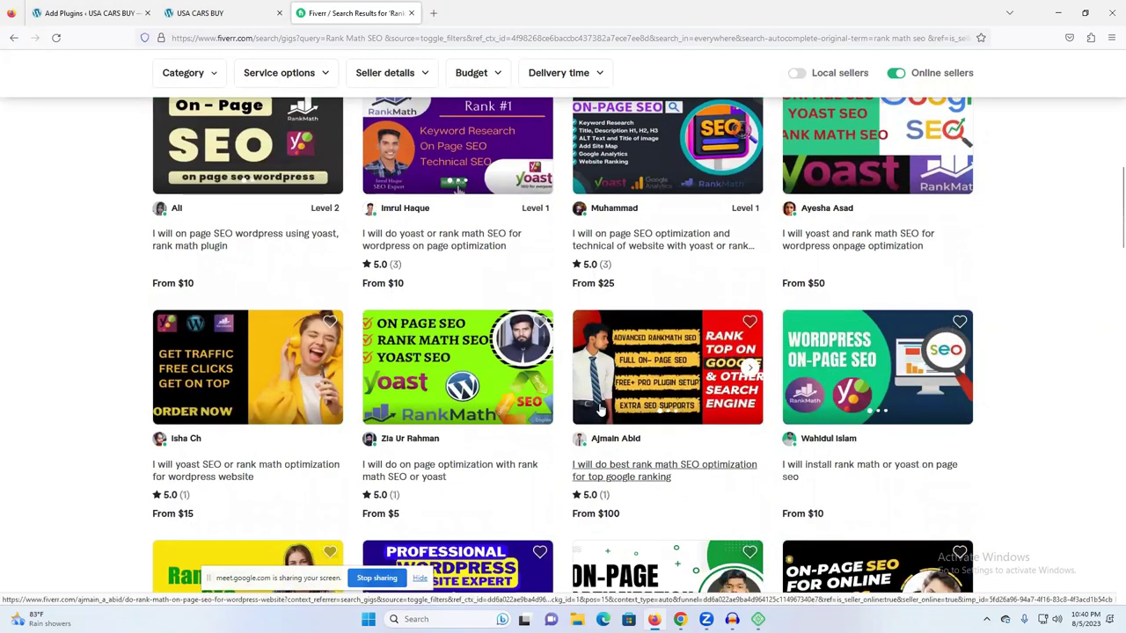
{"action": "scroll", "coordinate": [600, 409], "scroll_direction": "up", "scroll_amount": 10}
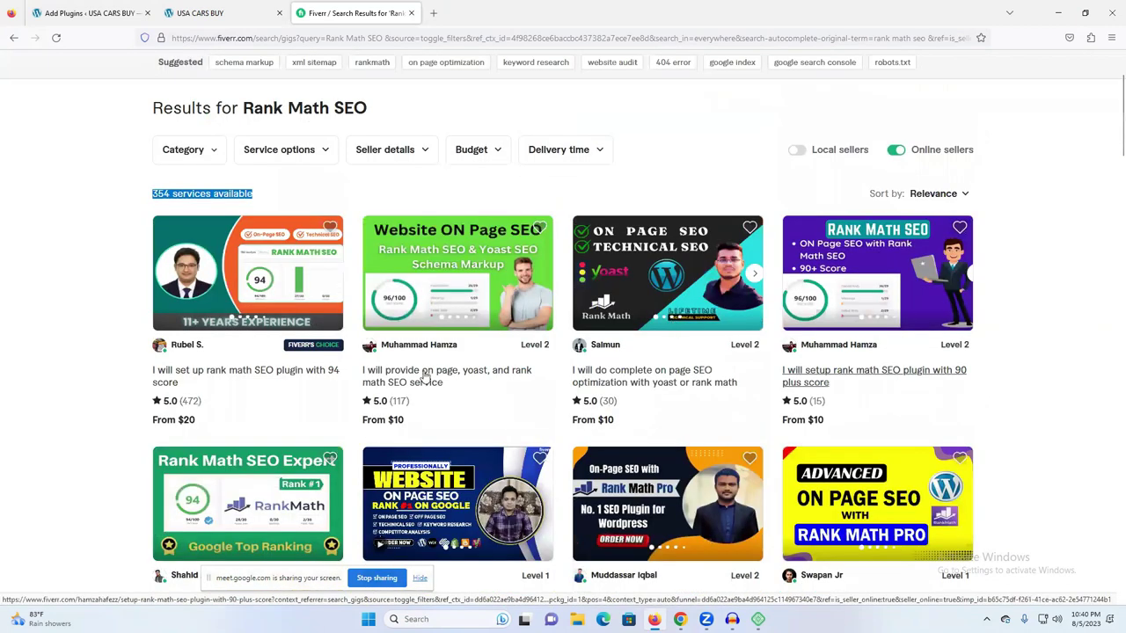
{"action": "scroll", "coordinate": [409, 321], "scroll_direction": "down", "scroll_amount": 5}
{"action": "scroll", "coordinate": [510, 326], "scroll_direction": "up", "scroll_amount": 7}
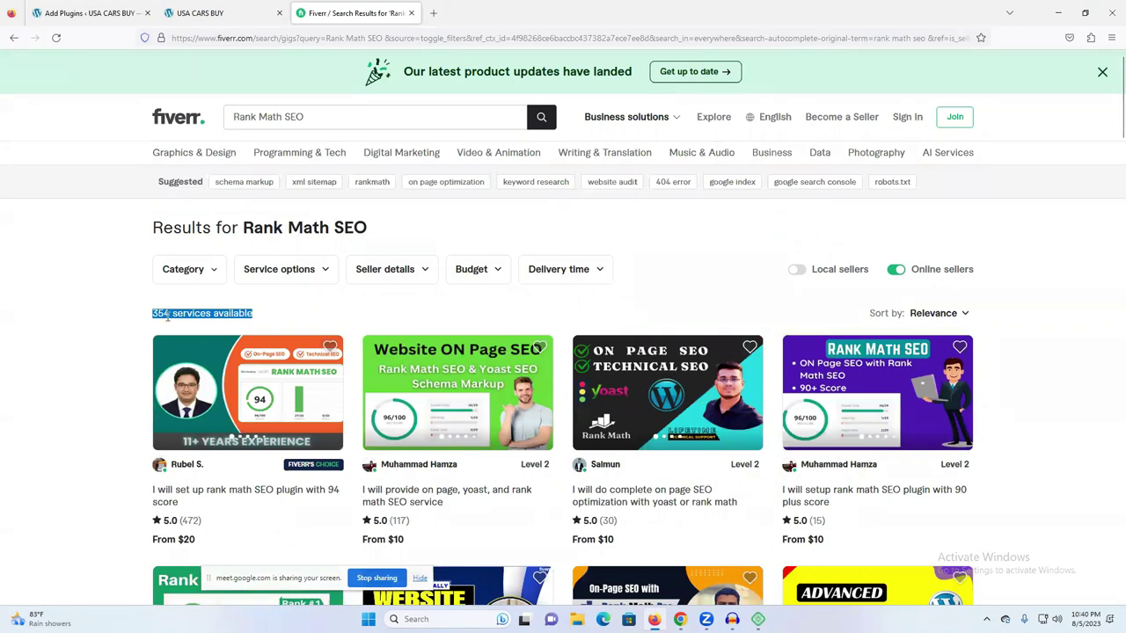
- Open the profile of the first gig's seller and dismiss the client-experience tip to view the seller's gigs
{"action": "left_click", "coordinate": [177, 467]}
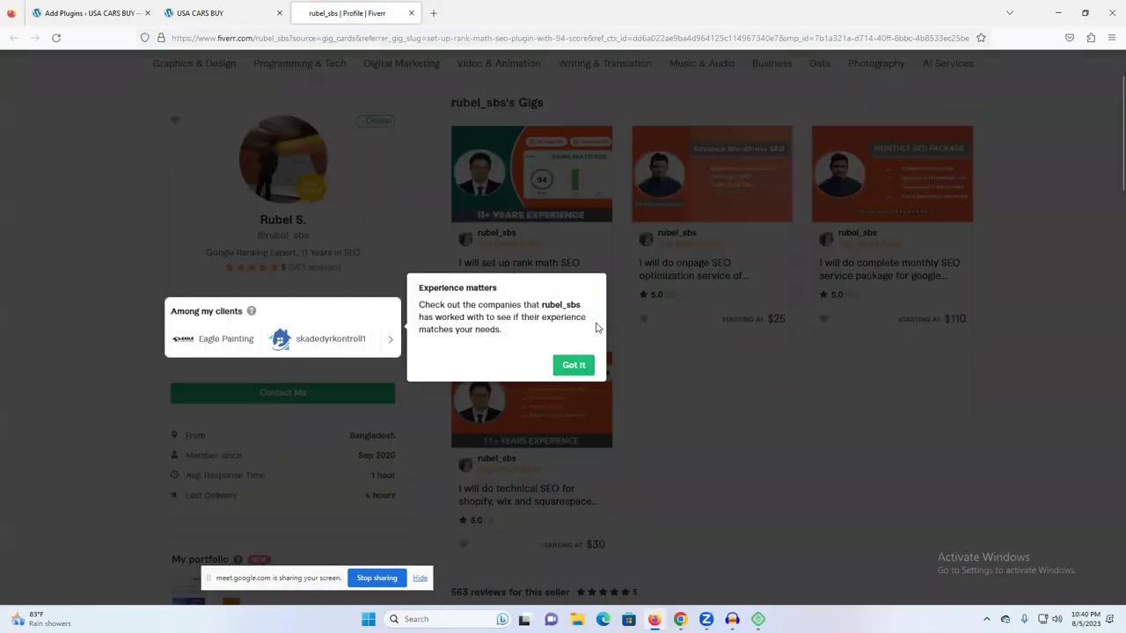
{"action": "left_click", "coordinate": [573, 373]}
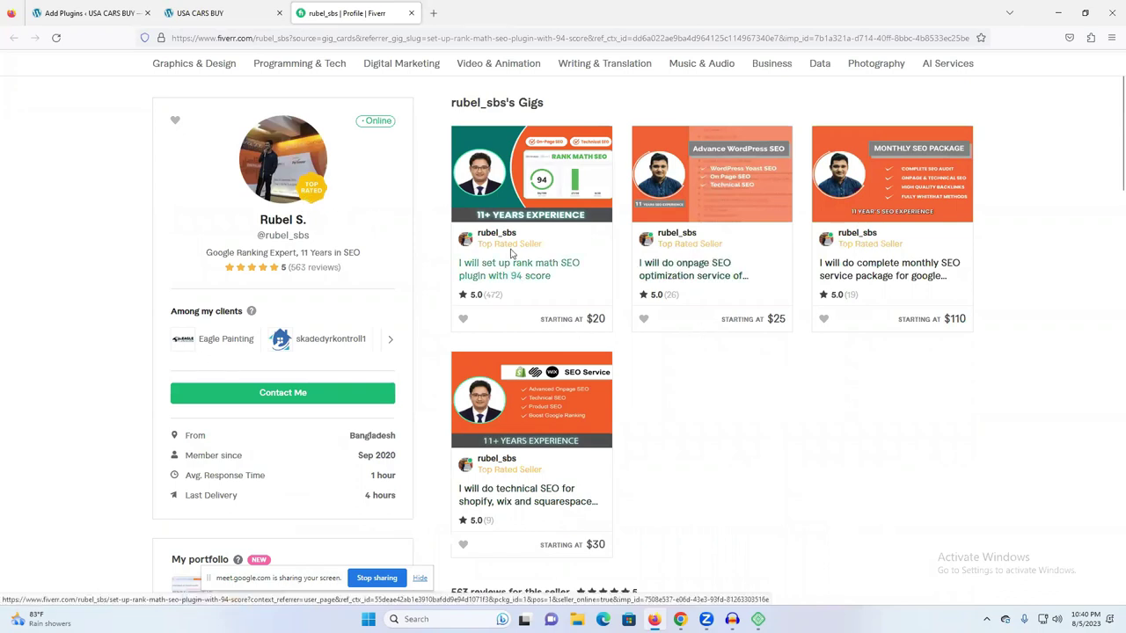
{"action": "mouse_move", "coordinate": [498, 241]}
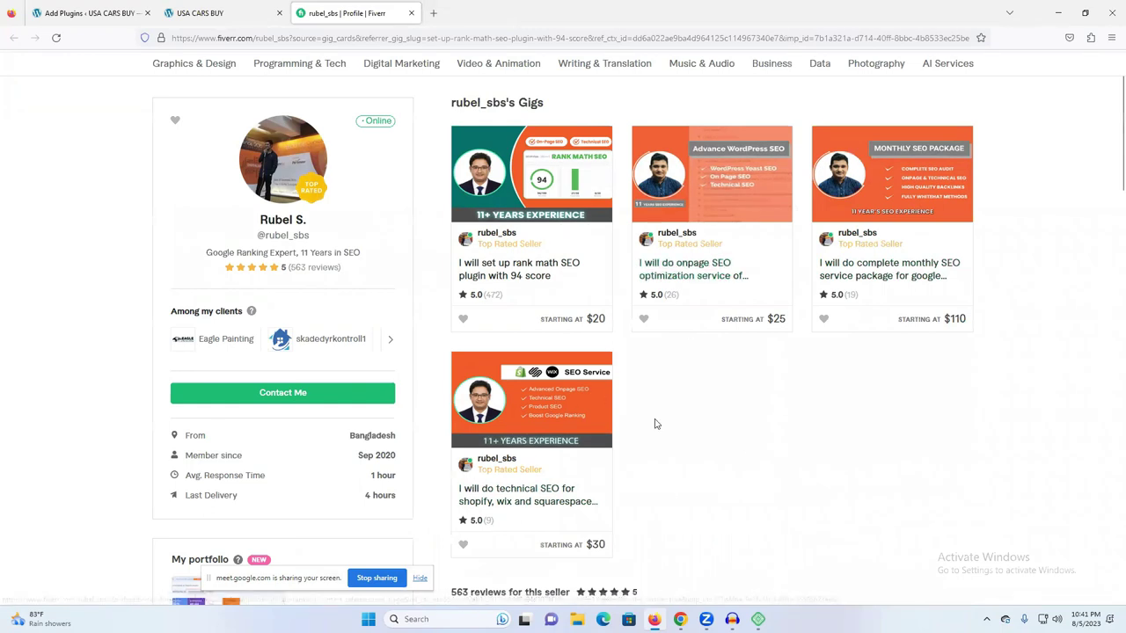
- Examine the seller's gigs, starting prices, reviews and profile details on the Fiverr profile page
{"action": "scroll", "coordinate": [656, 422], "scroll_direction": "down", "scroll_amount": 1}
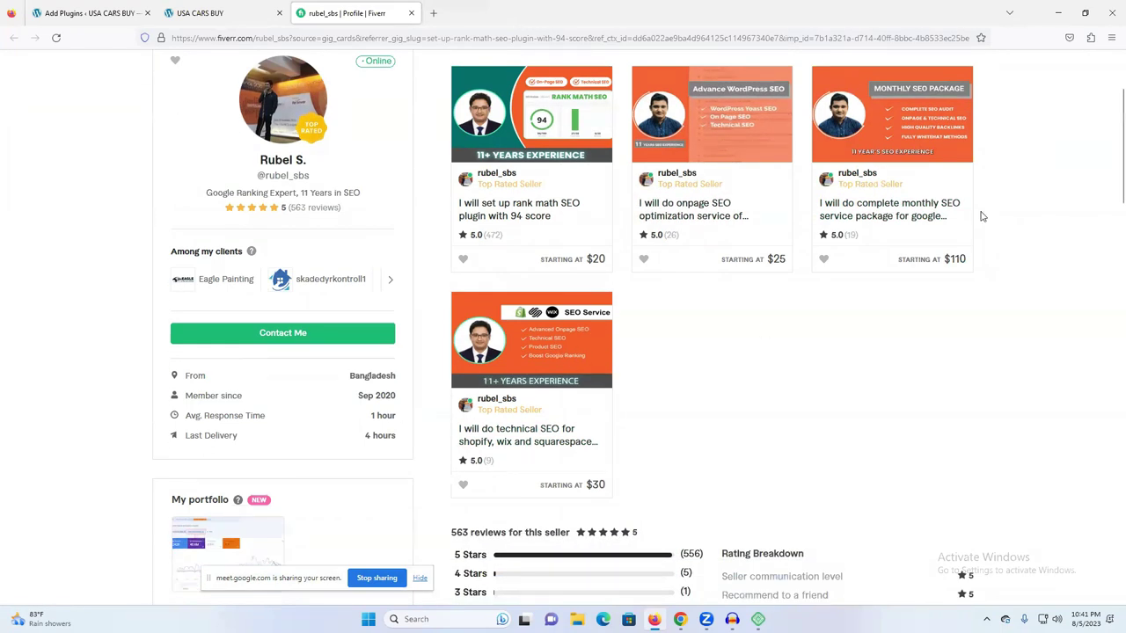
{"action": "scroll", "coordinate": [866, 215], "scroll_direction": "up", "scroll_amount": 2}
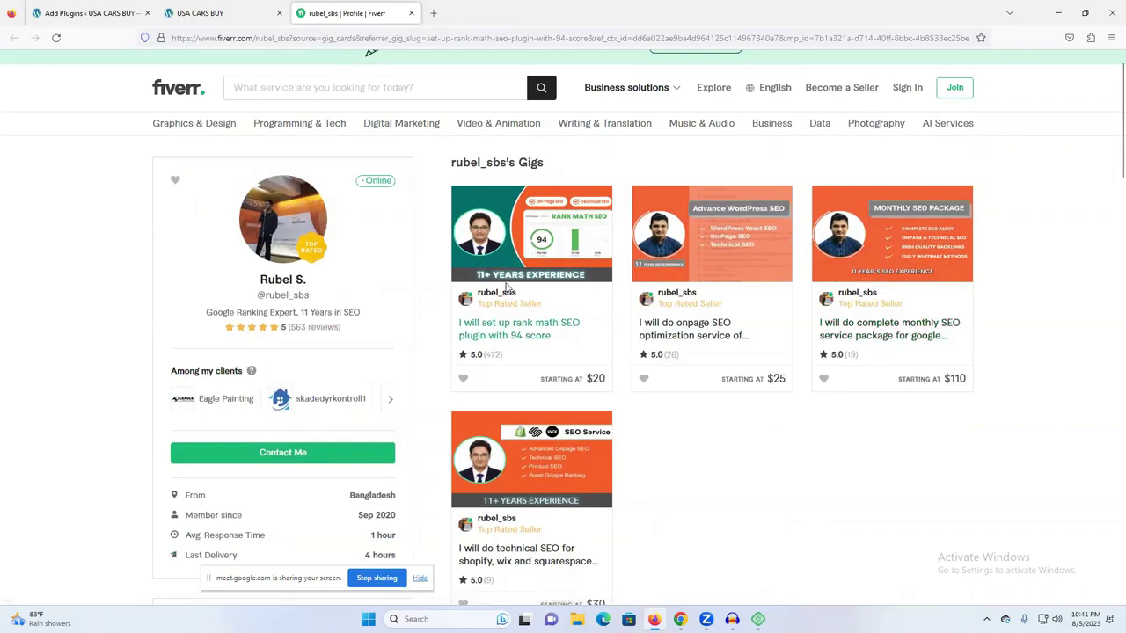
{"action": "scroll", "coordinate": [508, 353], "scroll_direction": "down", "scroll_amount": 2}
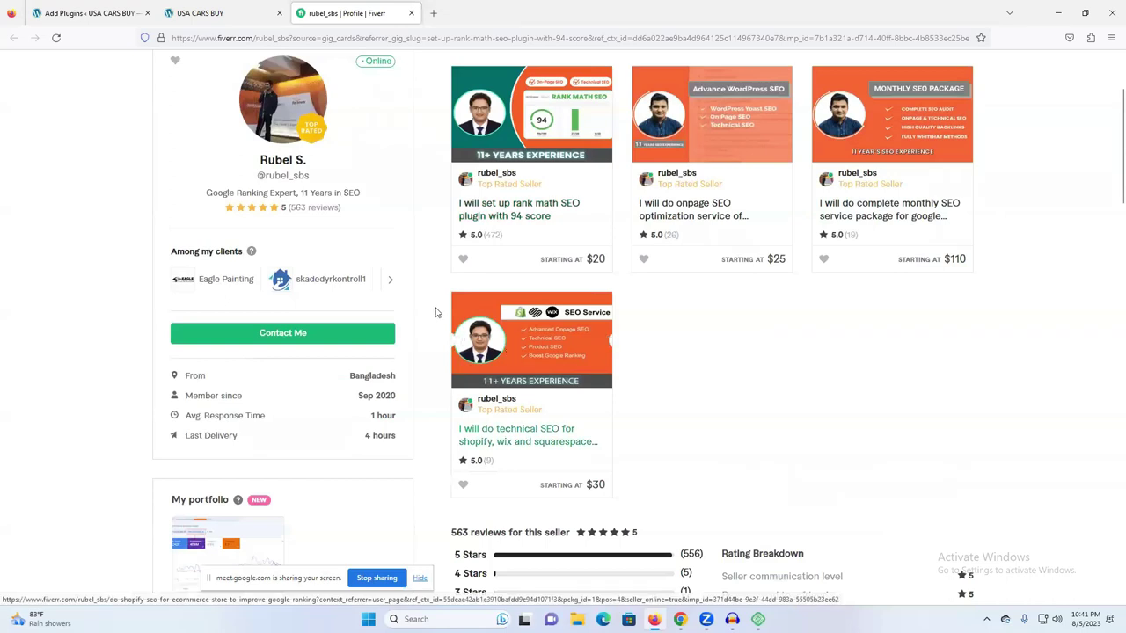
{"action": "scroll", "coordinate": [393, 226], "scroll_direction": "up", "scroll_amount": 3}
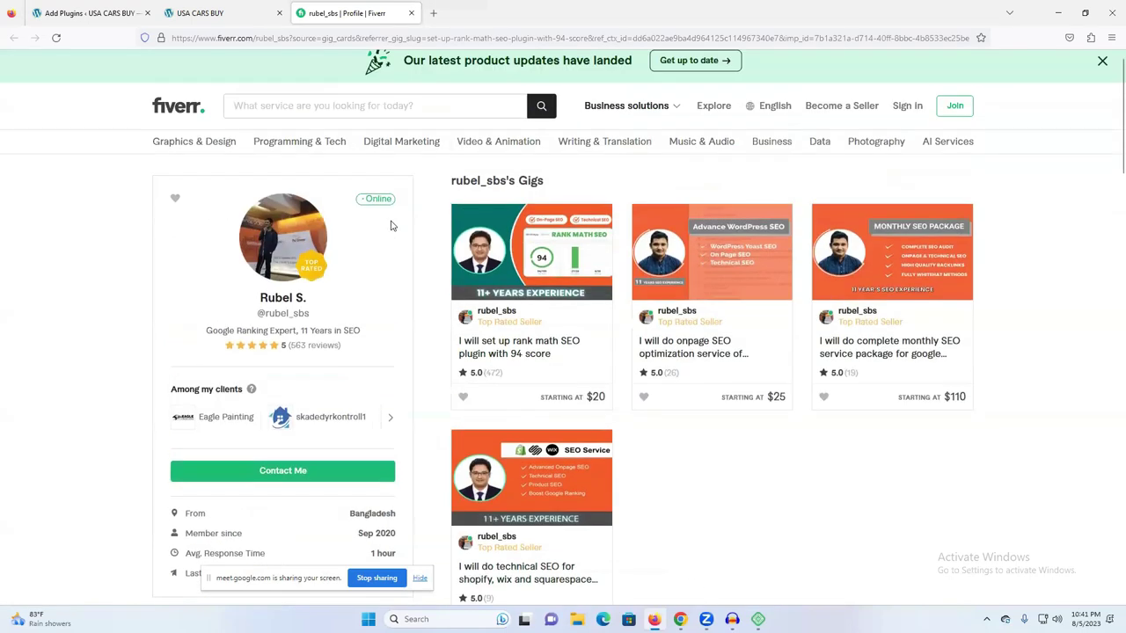
- Switch back to the WordPress plugin search results, activate Rank Math SEO and skip connecting a free account
{"action": "left_click", "coordinate": [219, 13]}
{"action": "left_click", "coordinate": [132, 12]}
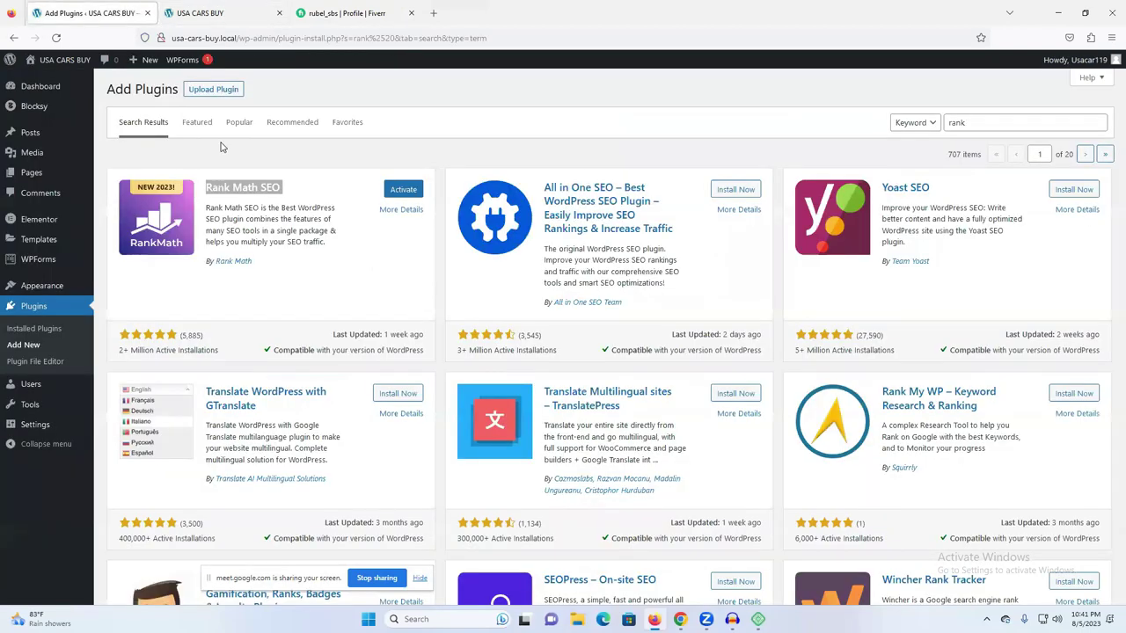
{"action": "left_click", "coordinate": [407, 192]}
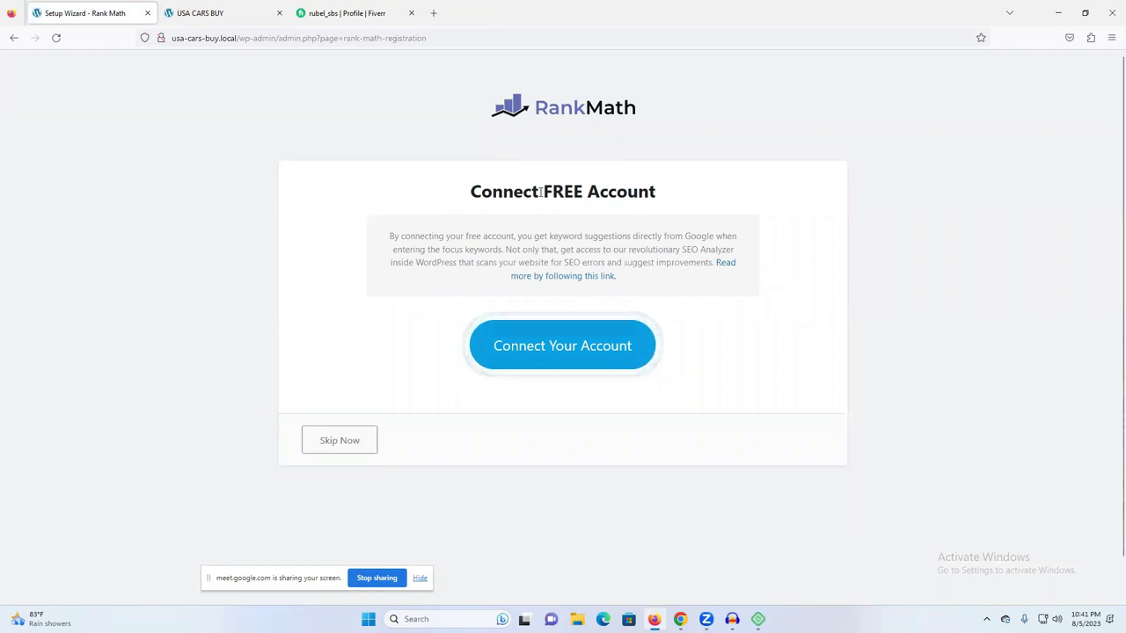
{"action": "left_click_drag", "start_coordinate": [465, 195], "coordinate": [678, 202]}
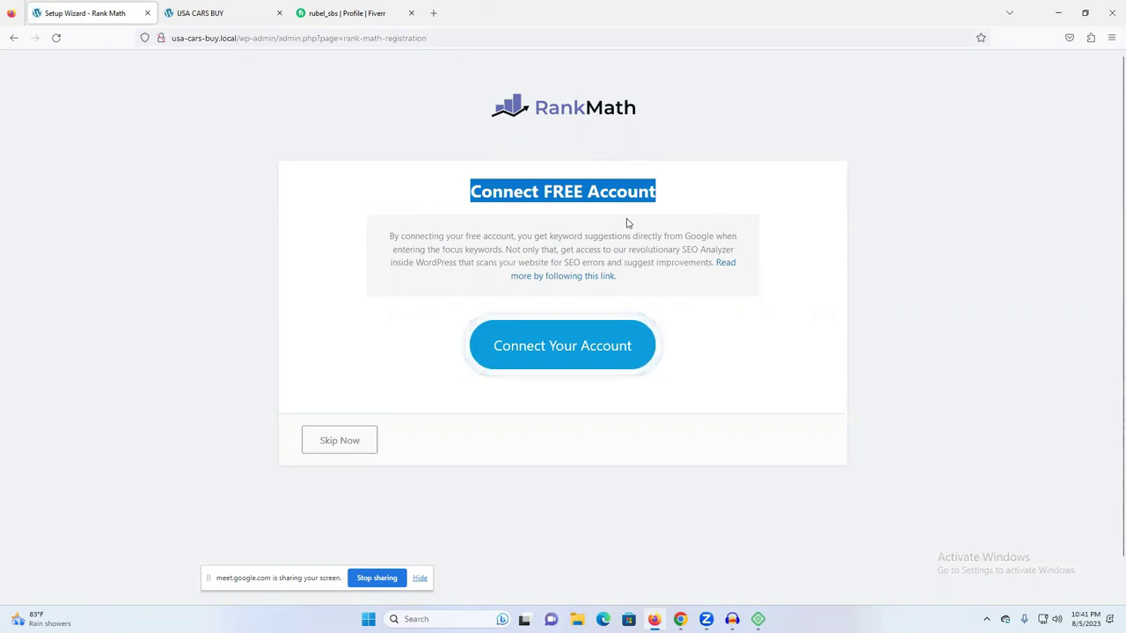
{"action": "left_click", "coordinate": [343, 445]}
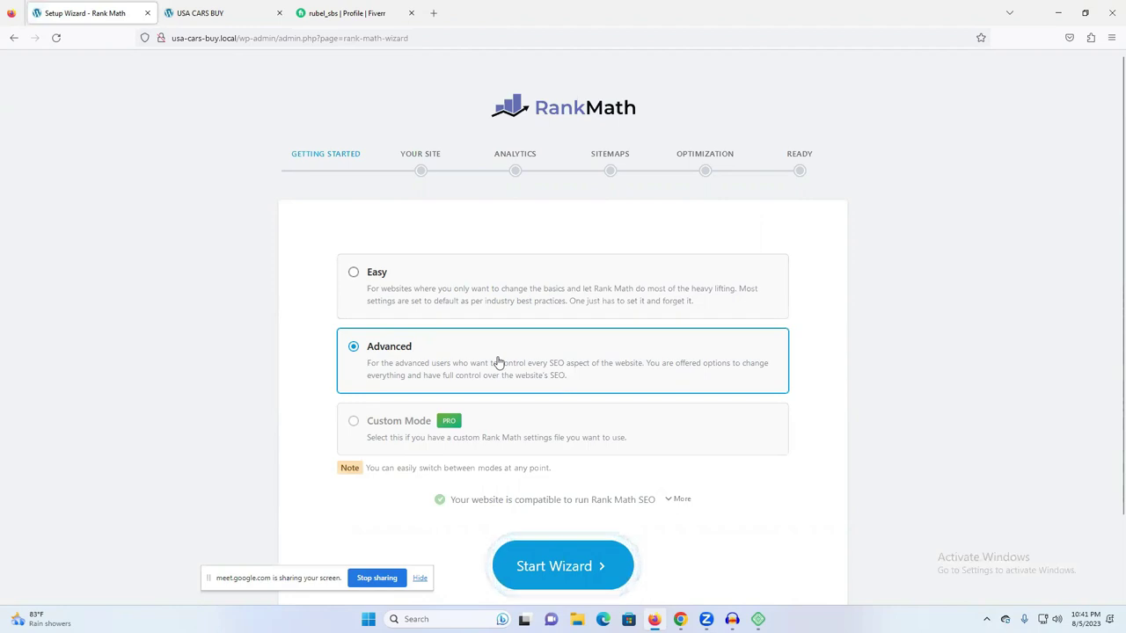
- Choose the Advanced setup mode for Rank Math and start the wizard
{"action": "scroll", "coordinate": [497, 365], "scroll_direction": "down", "scroll_amount": 2}
{"action": "left_click", "coordinate": [373, 193]}
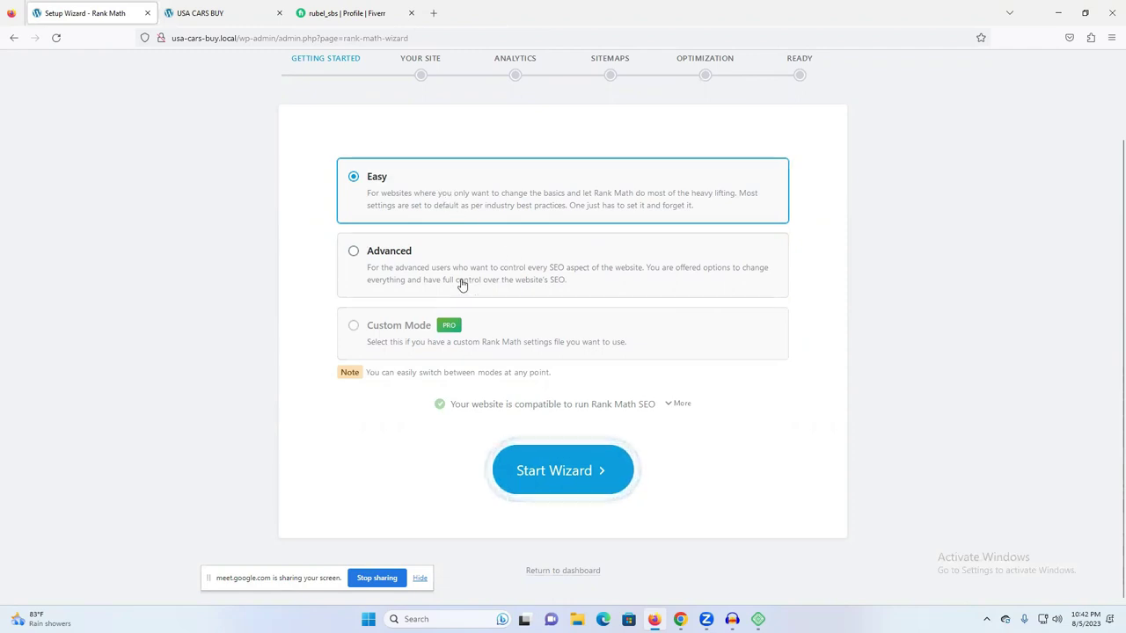
{"action": "left_click", "coordinate": [355, 254]}
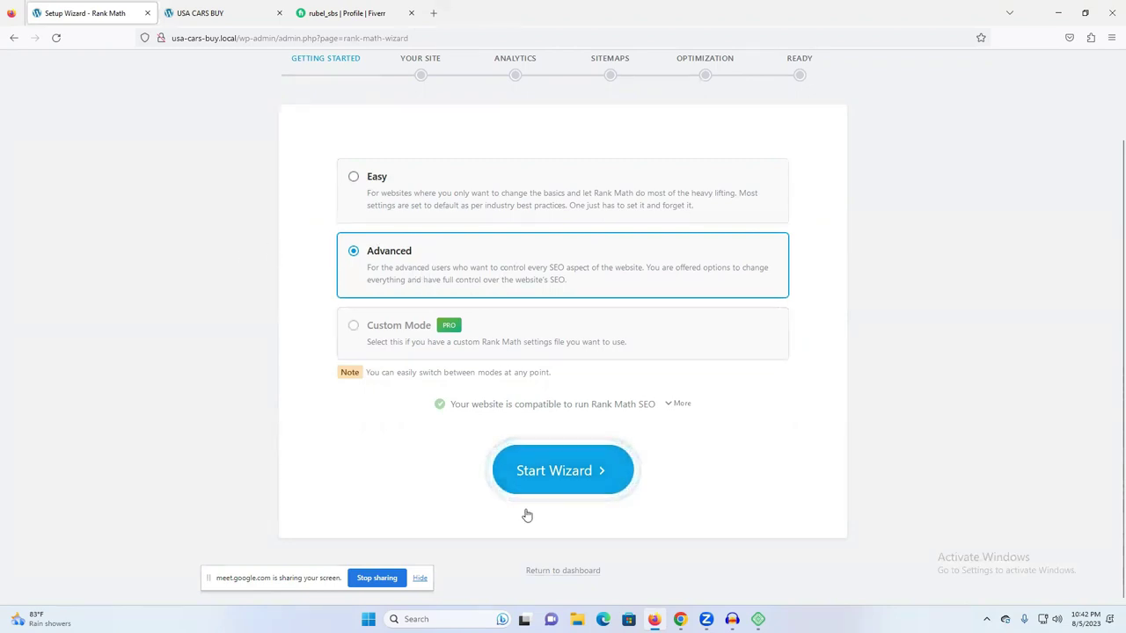
{"action": "left_click", "coordinate": [559, 482]}
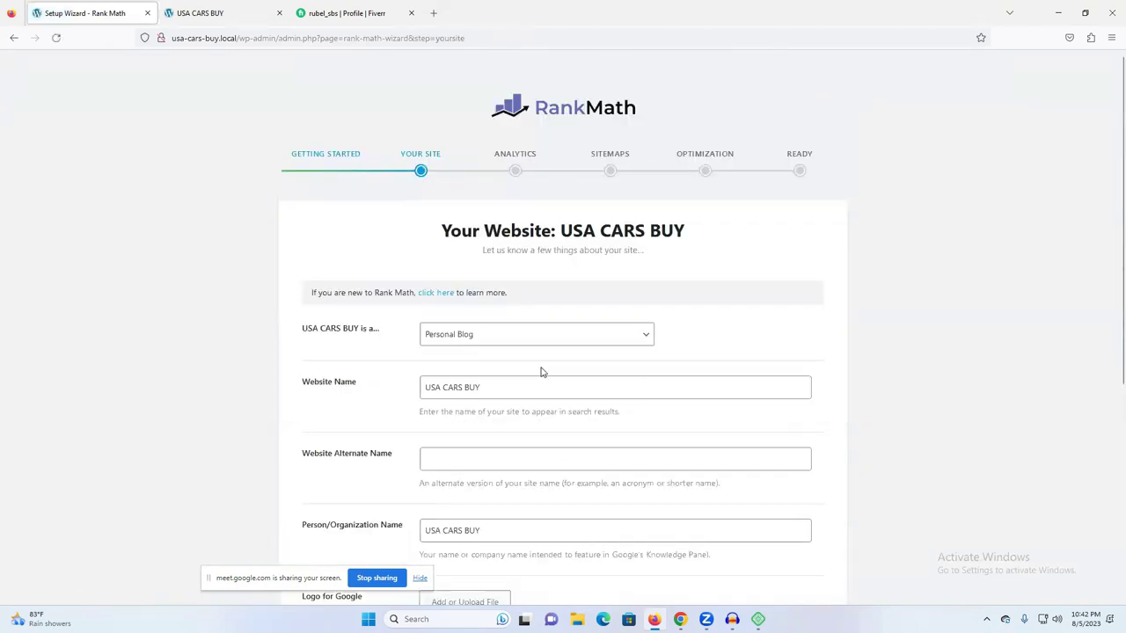
- Try Webshop and Other Personal Website as the USA CARS BUY site type, viewing the business types for Webshop
{"action": "left_click_drag", "start_coordinate": [302, 333], "coordinate": [352, 336]}
{"action": "left_click", "coordinate": [499, 342]}
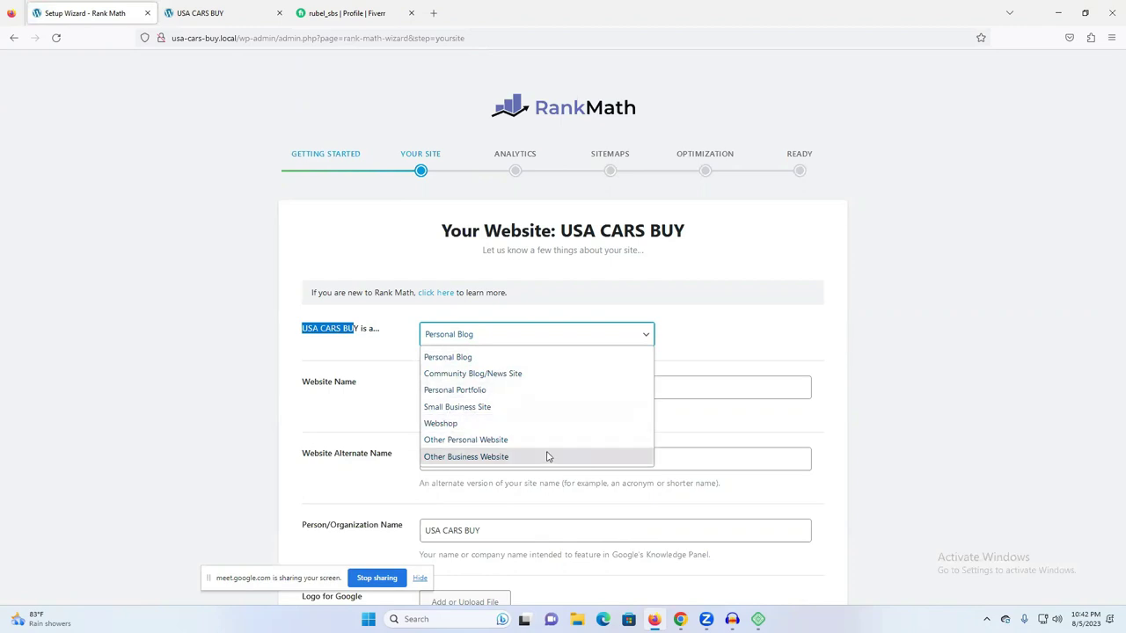
{"action": "left_click", "coordinate": [457, 425]}
{"action": "left_click", "coordinate": [475, 393]}
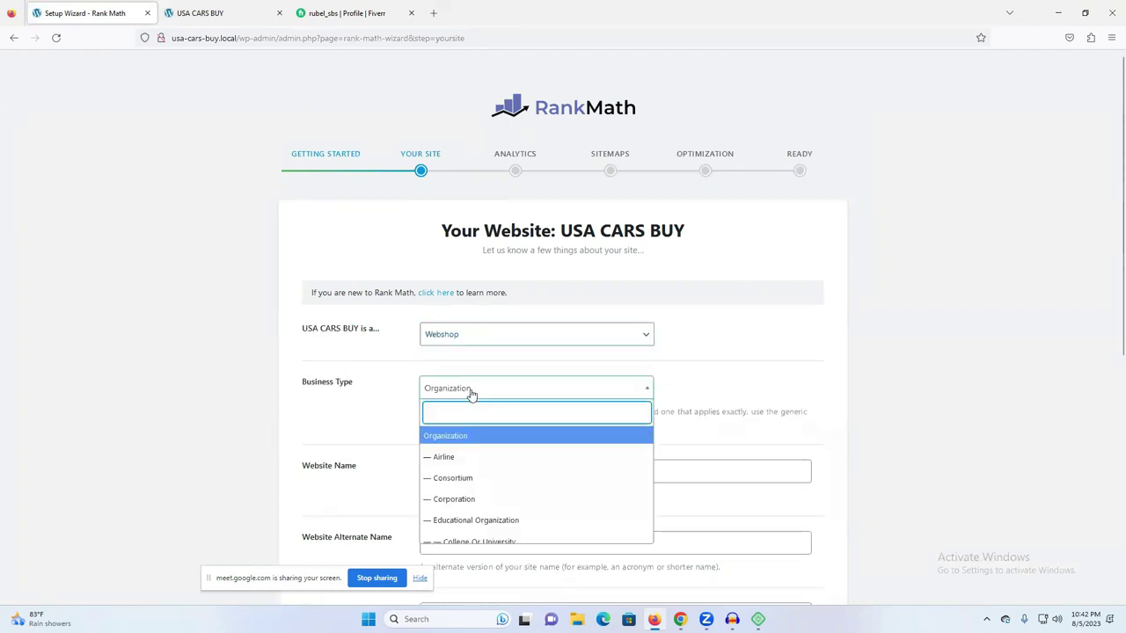
{"action": "left_click", "coordinate": [471, 340]}
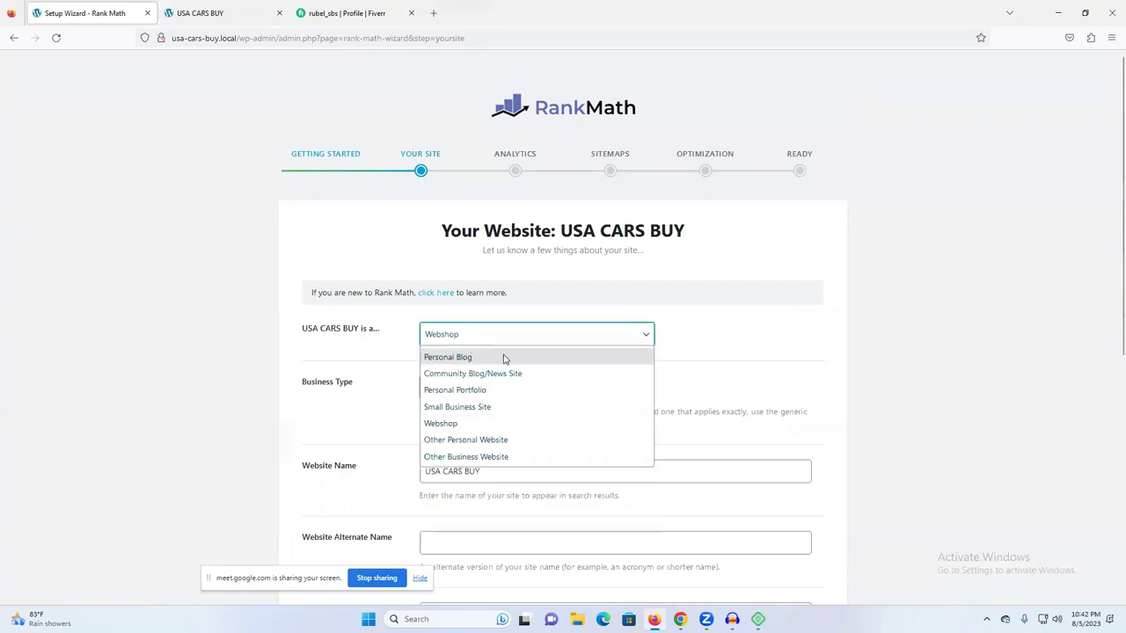
{"action": "left_click", "coordinate": [393, 361]}
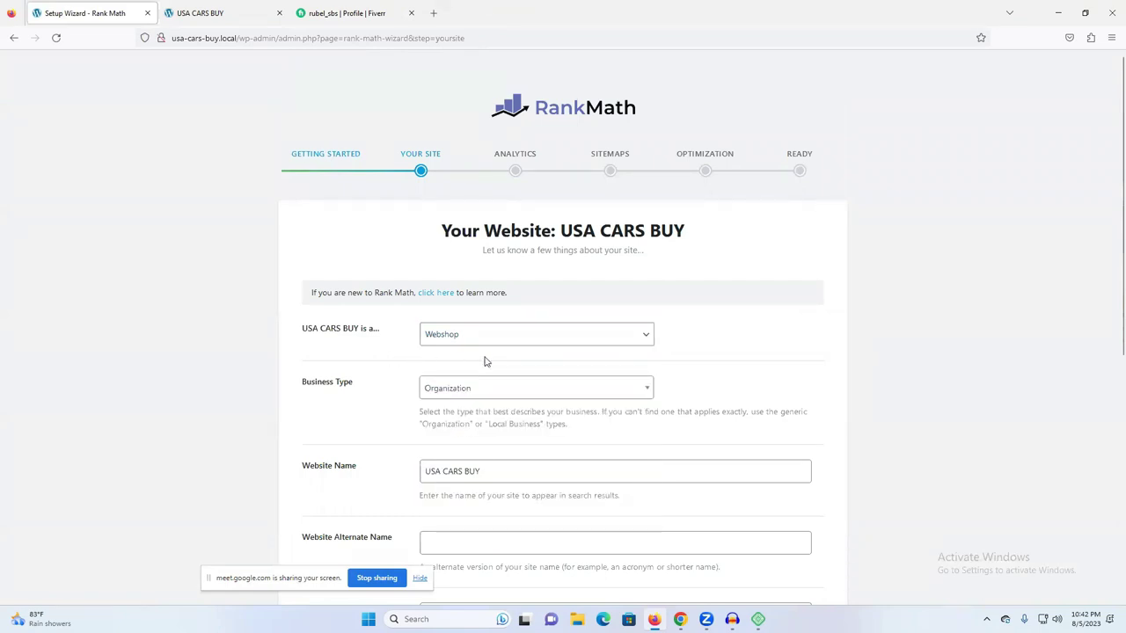
{"action": "left_click", "coordinate": [473, 343]}
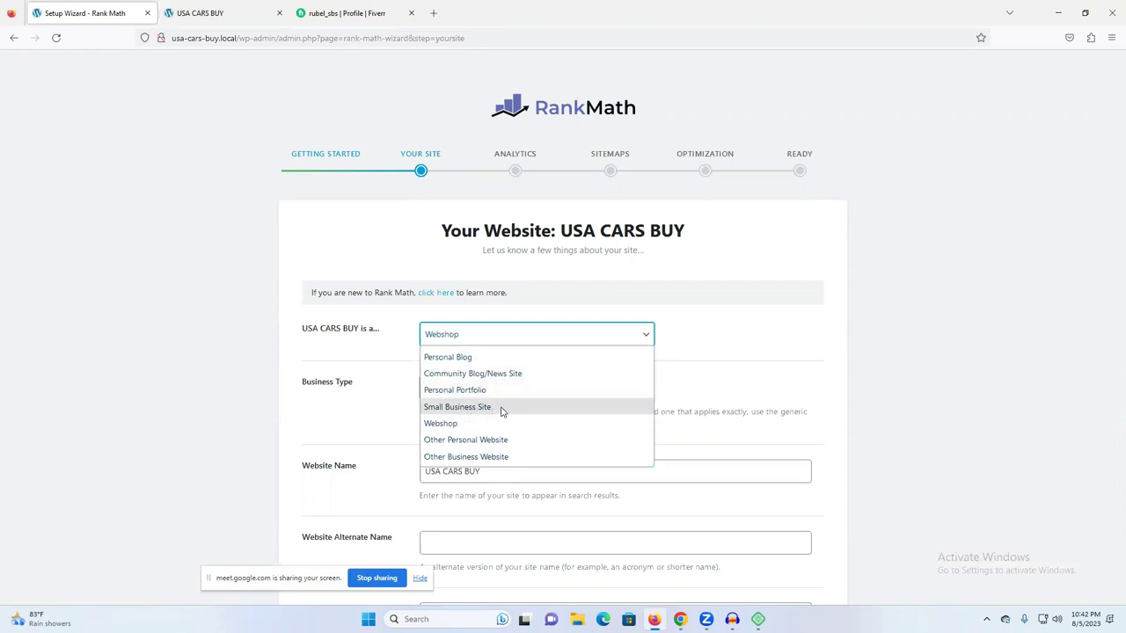
{"action": "left_click", "coordinate": [527, 441]}
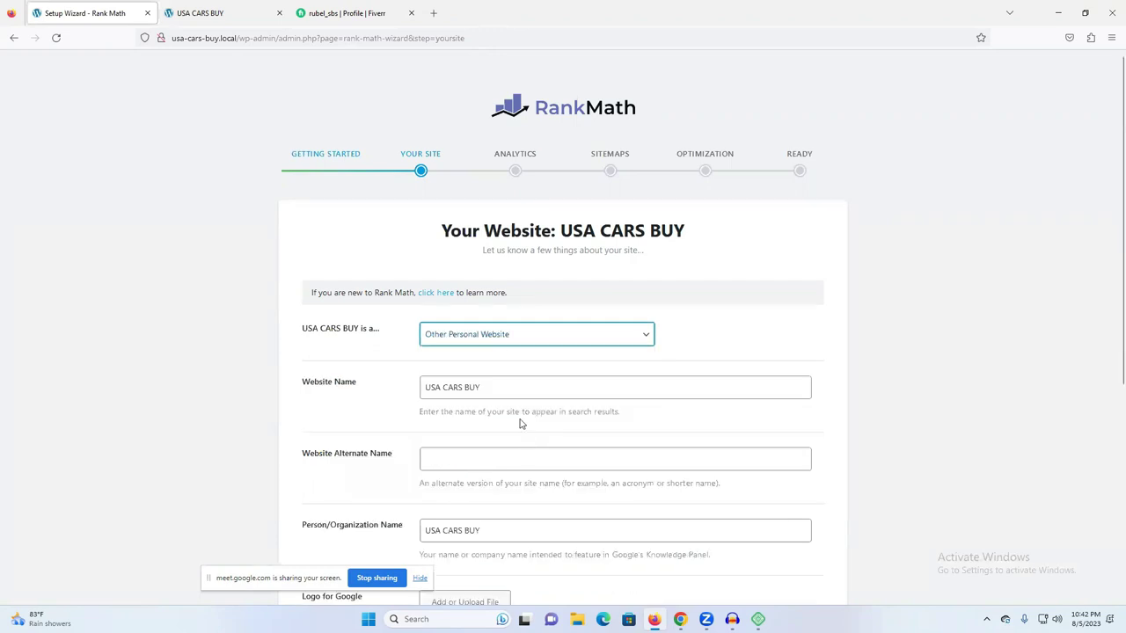
- Check the website name and the website alternate name fields in the site details
{"action": "left_click", "coordinate": [468, 392]}
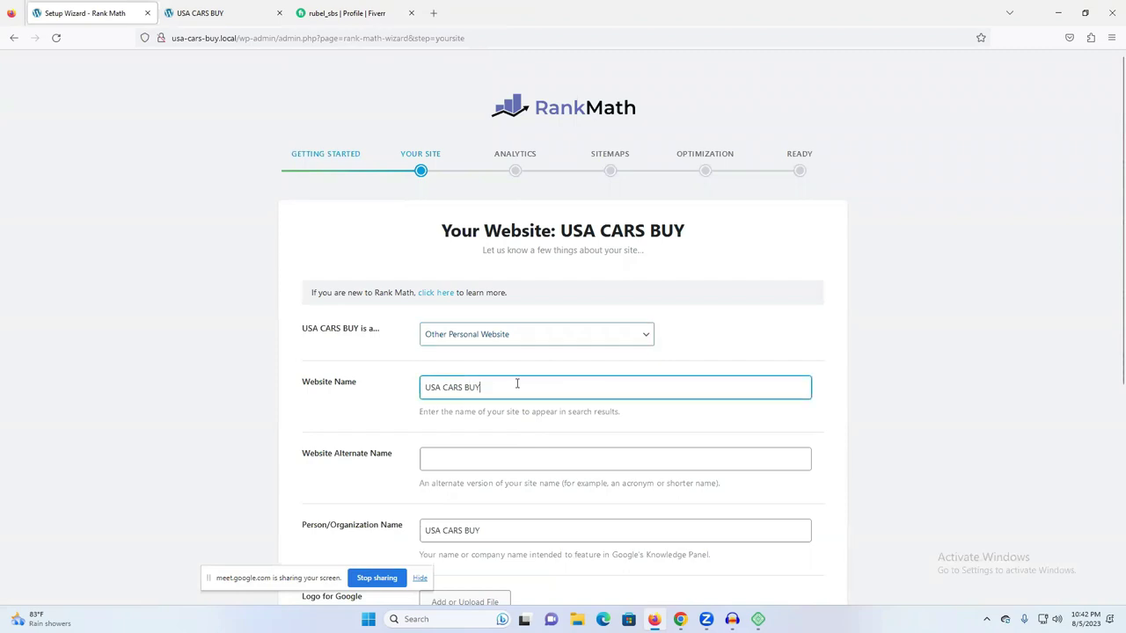
{"action": "key", "text": "ctrl+shift+Left"}
{"action": "key", "text": "ctrl+shift+Left"}
{"action": "key", "text": "ctrl+shift+Left"}
{"action": "scroll", "coordinate": [630, 406], "scroll_direction": "down", "scroll_amount": 1}
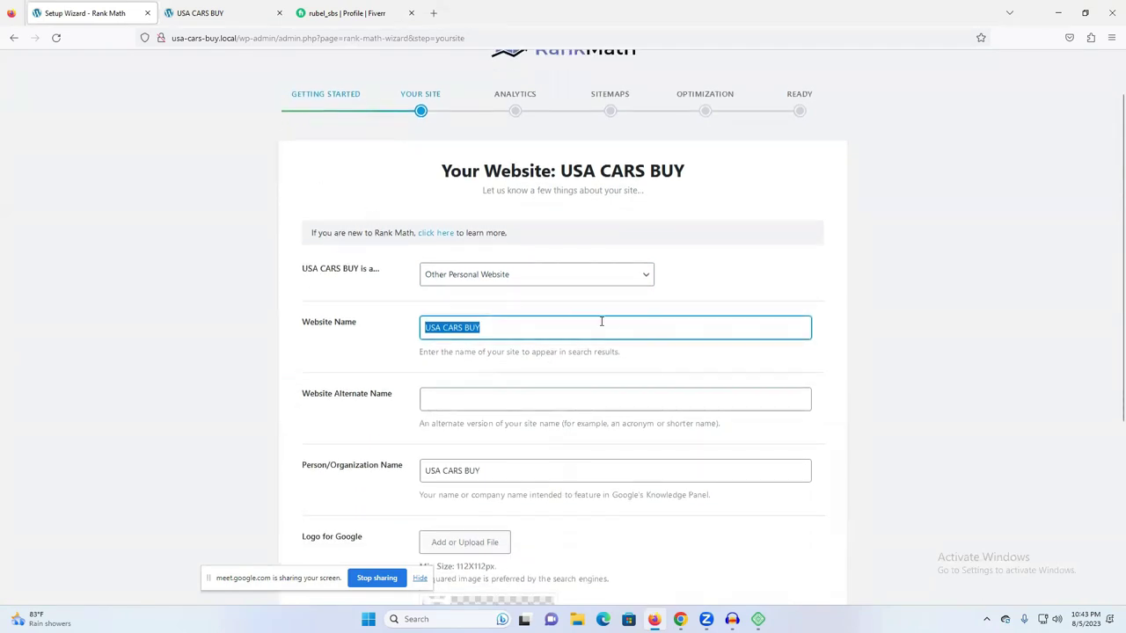
{"action": "scroll", "coordinate": [577, 349], "scroll_direction": "down", "scroll_amount": 1}
{"action": "left_click", "coordinate": [458, 341]}
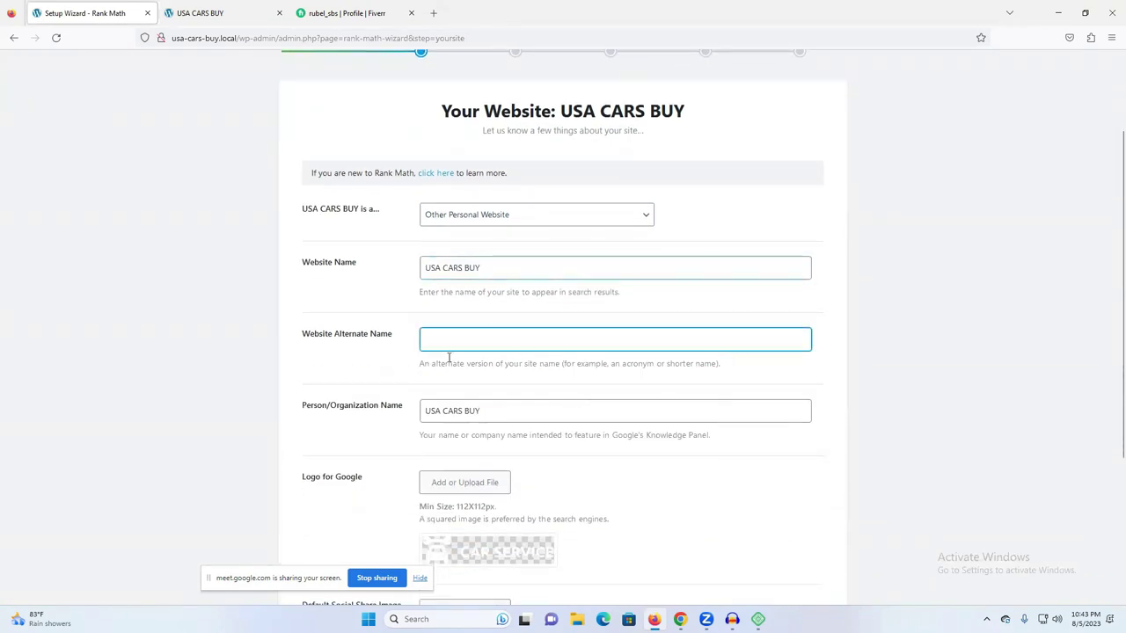
- Set the USA CARS BUY site type to Webshop and look through the available business types
{"action": "left_click", "coordinate": [477, 219]}
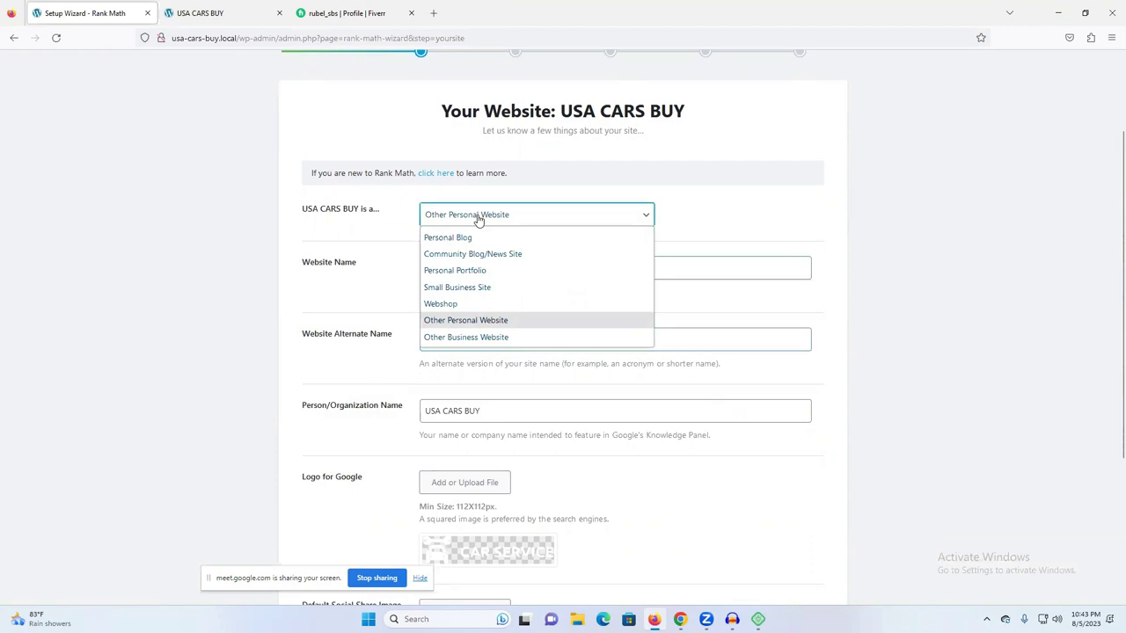
{"action": "left_click", "coordinate": [465, 306]}
{"action": "left_click", "coordinate": [465, 279]}
{"action": "scroll", "coordinate": [485, 359], "scroll_direction": "down", "scroll_amount": 2}
{"action": "scroll", "coordinate": [537, 381], "scroll_direction": "down", "scroll_amount": 6}
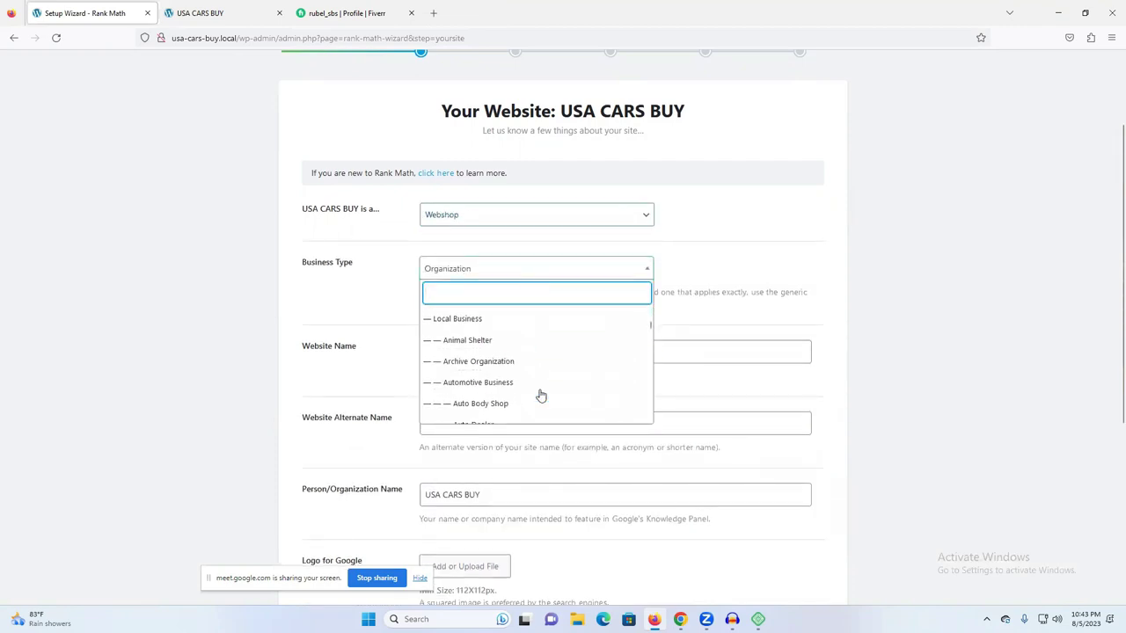
{"action": "scroll", "coordinate": [541, 396], "scroll_direction": "down", "scroll_amount": 5}
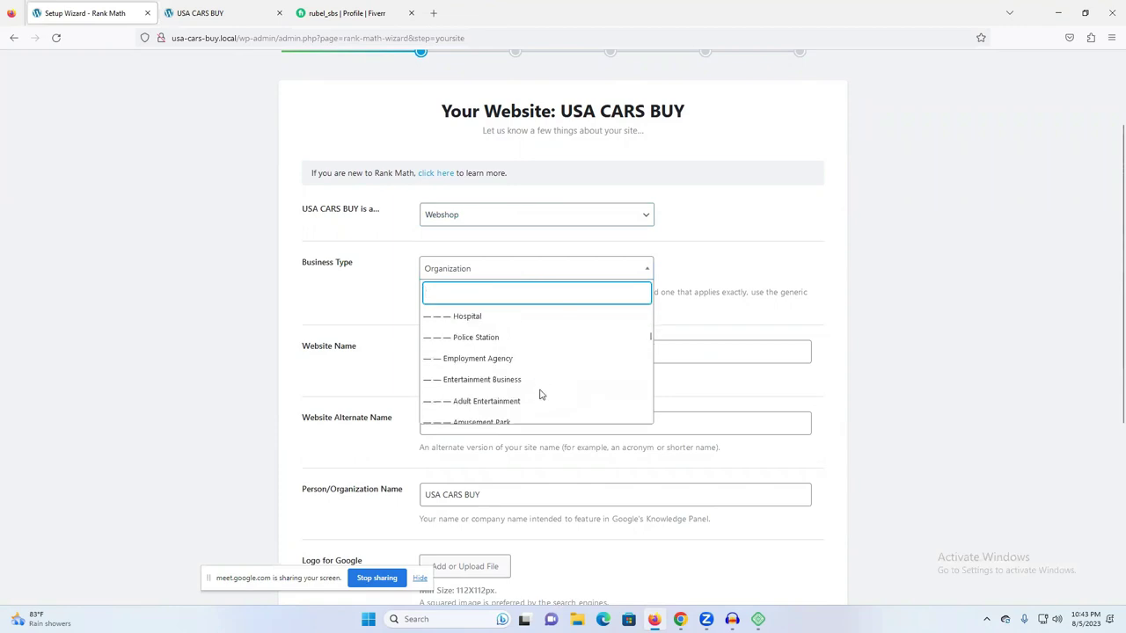
{"action": "scroll", "coordinate": [540, 395], "scroll_direction": "up", "scroll_amount": 3}
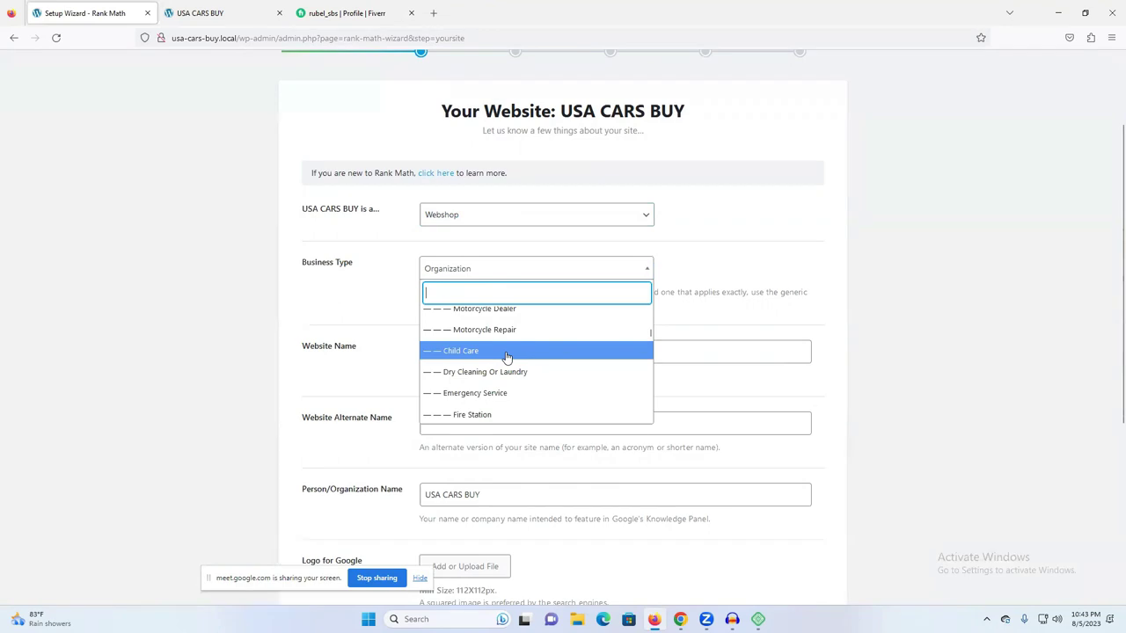
{"action": "scroll", "coordinate": [510, 356], "scroll_direction": "down", "scroll_amount": 6}
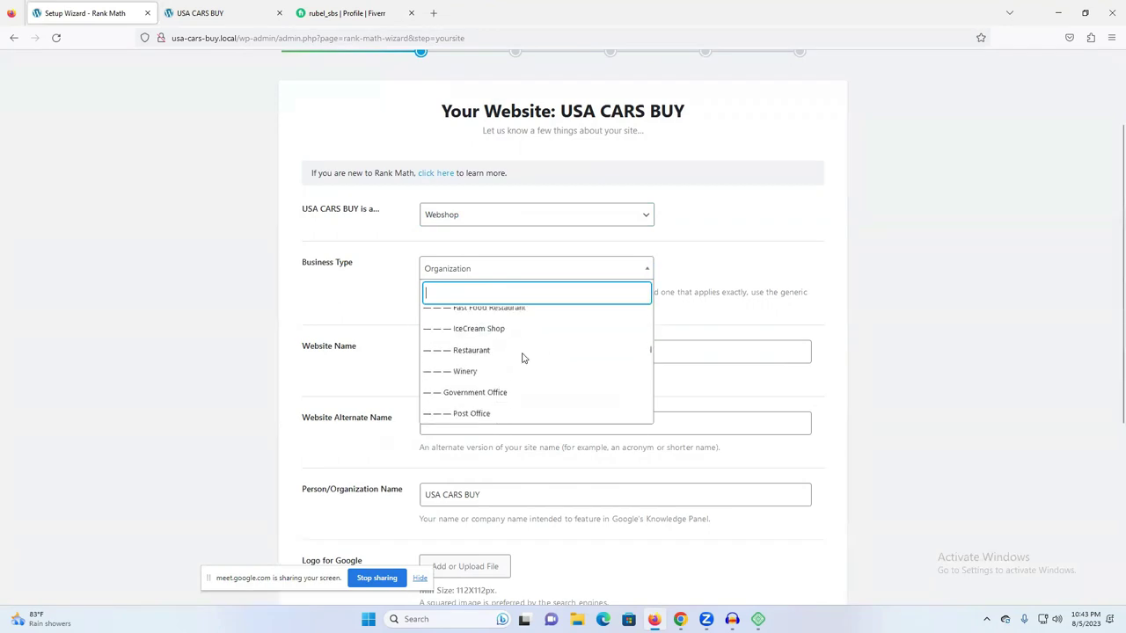
{"action": "scroll", "coordinate": [522, 358], "scroll_direction": "down", "scroll_amount": 3}
{"action": "scroll", "coordinate": [522, 358], "scroll_direction": "down", "scroll_amount": 2}
{"action": "left_click", "coordinate": [299, 317]}
- Copy the website name USA CARS BUY into the website alternate name
{"action": "left_click", "coordinate": [457, 430]}
{"action": "left_click", "coordinate": [461, 427]}
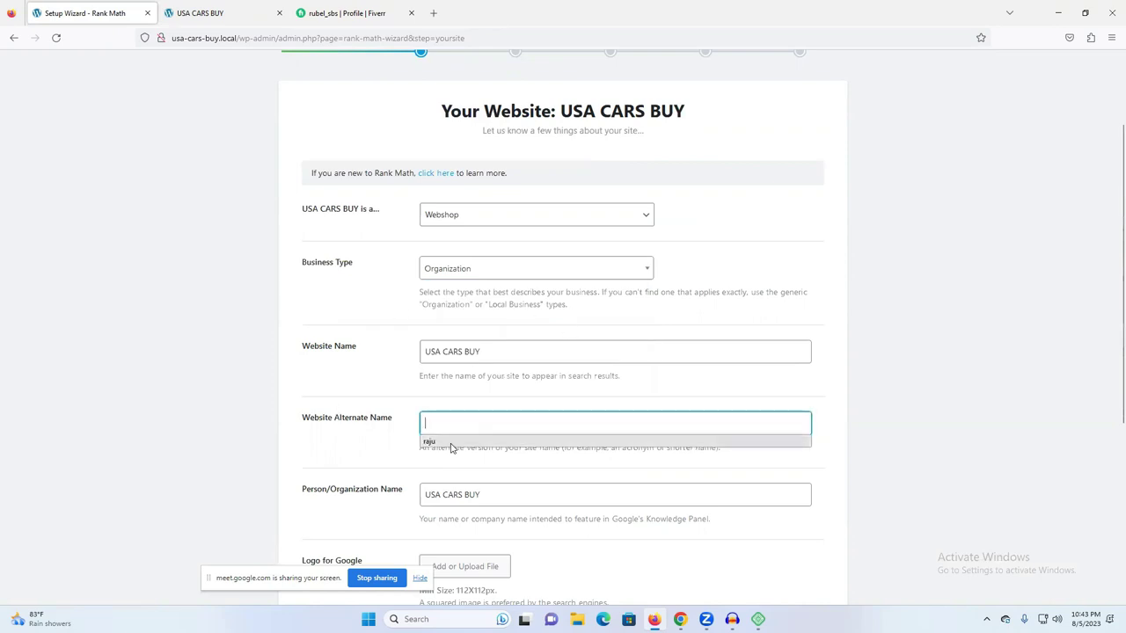
{"action": "left_click", "coordinate": [457, 422]}
{"action": "triple_click", "coordinate": [460, 351]}
{"action": "key", "text": "ctrl+c"}
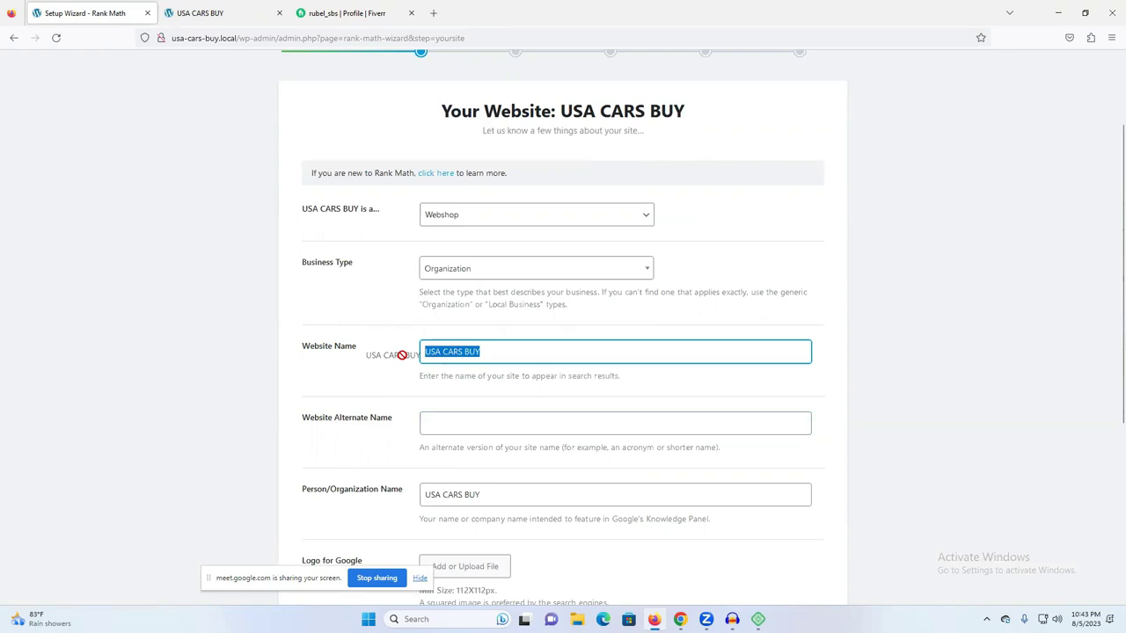
{"action": "left_click", "coordinate": [487, 426]}
{"action": "key", "text": "ctrl+v"}
- Open the Logo for Google file selection and try several logos from the media library, ending with logo-light.svg
{"action": "scroll", "coordinate": [615, 428], "scroll_direction": "down", "scroll_amount": 3}
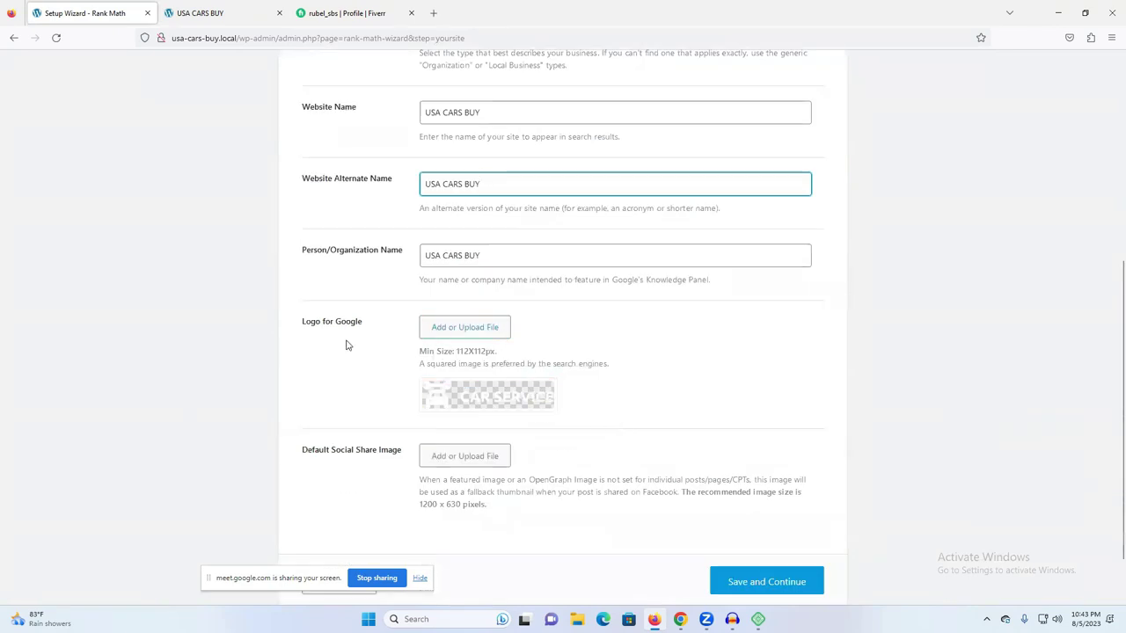
{"action": "left_click", "coordinate": [481, 330]}
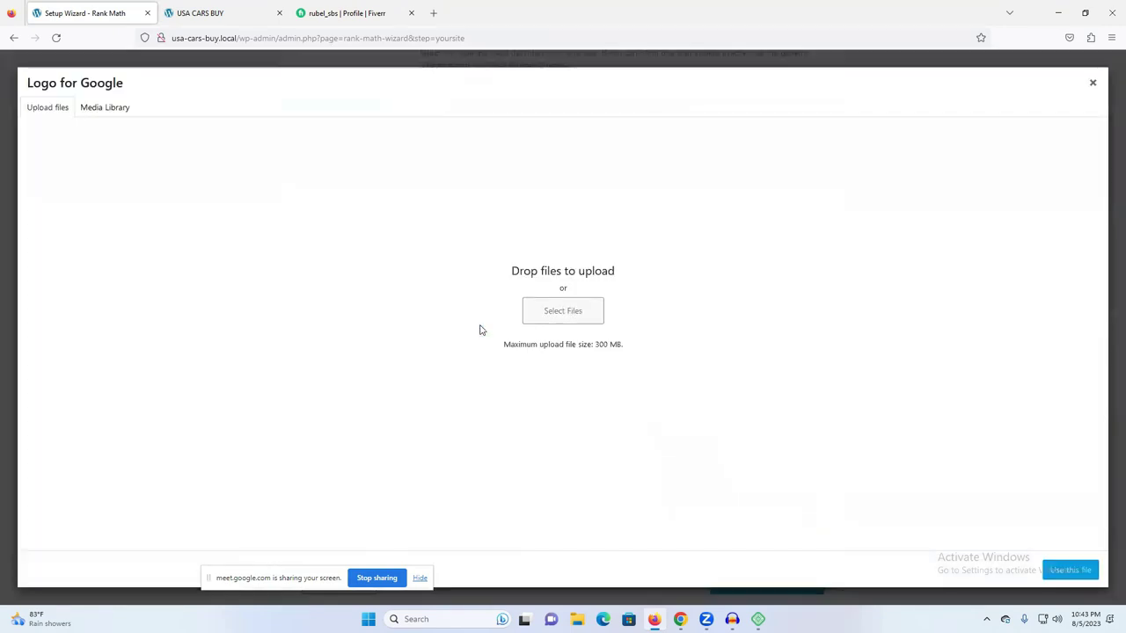
{"action": "left_click", "coordinate": [101, 108]}
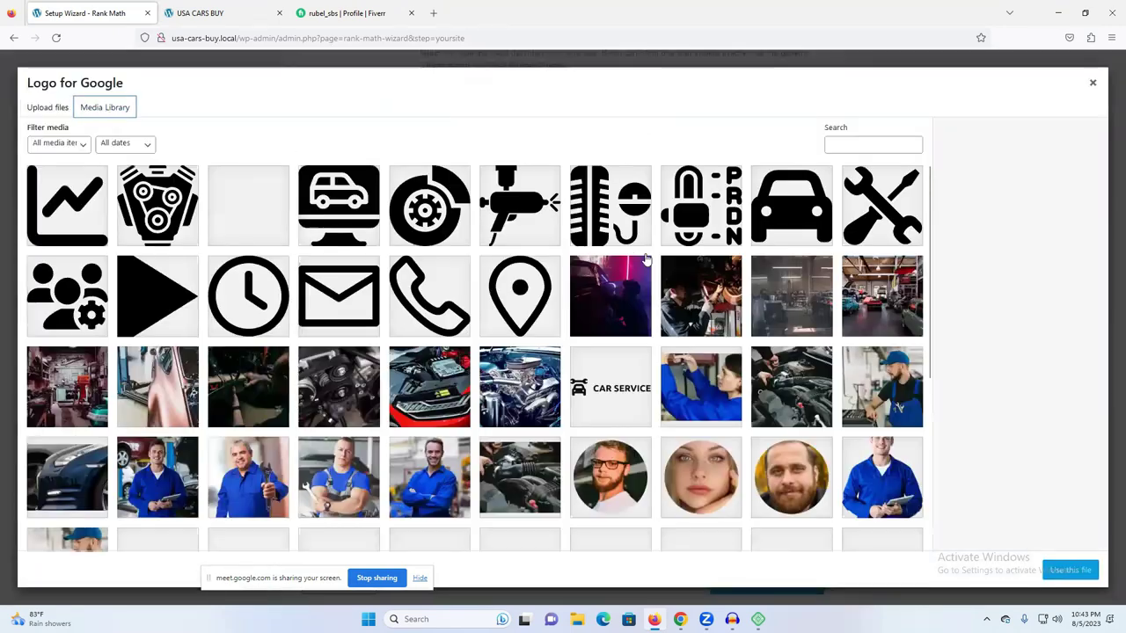
{"action": "scroll", "coordinate": [536, 352], "scroll_direction": "down", "scroll_amount": 3}
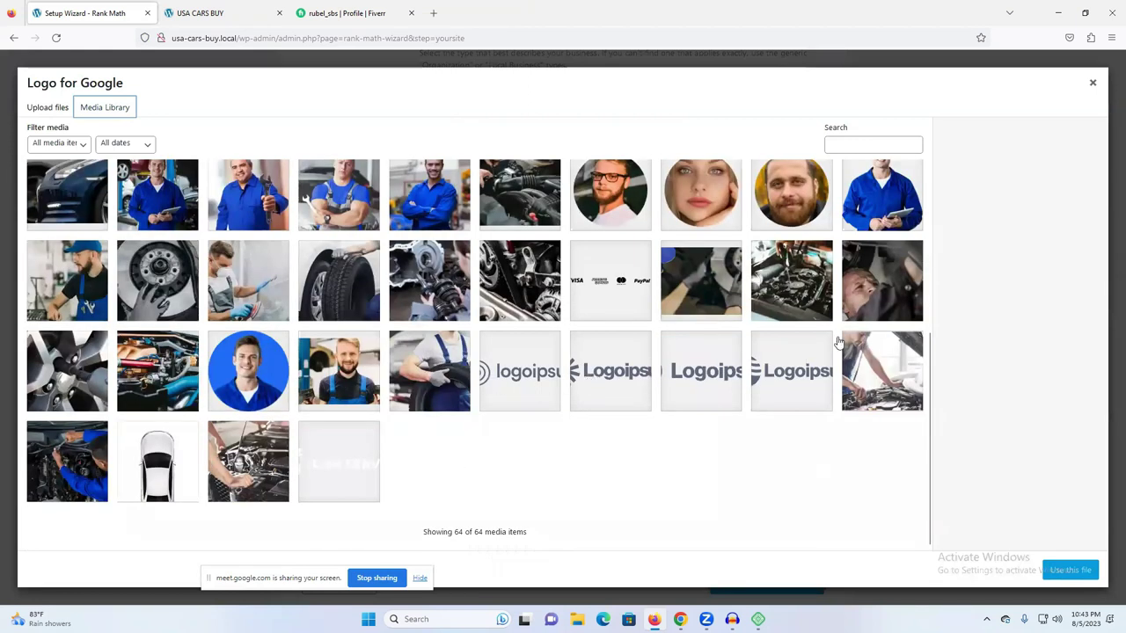
{"action": "left_click", "coordinate": [524, 370]}
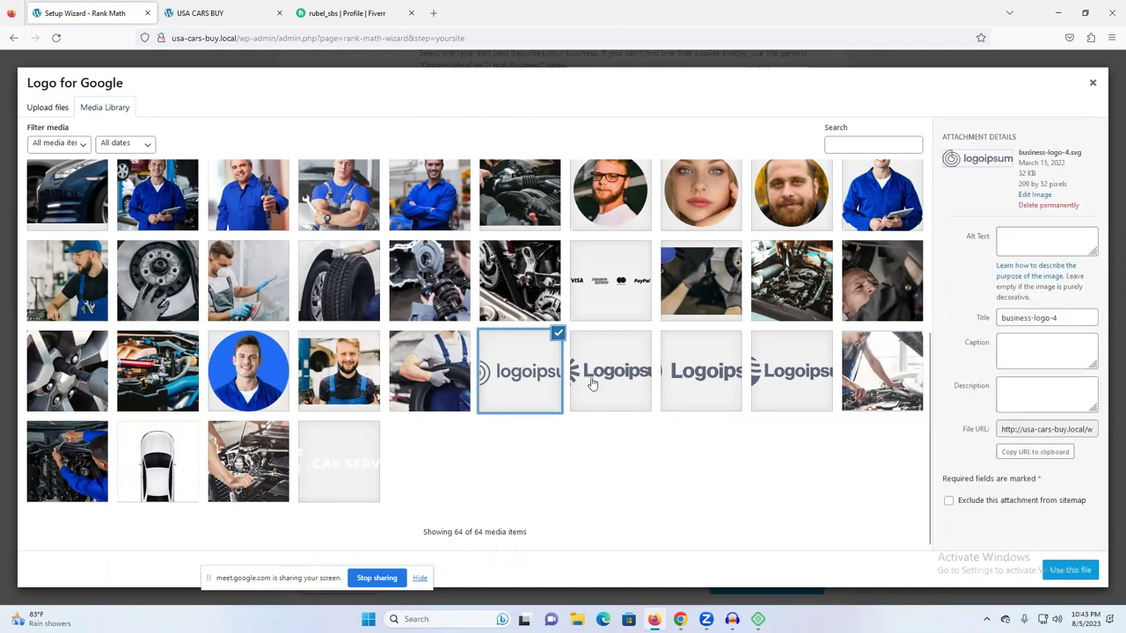
{"action": "left_click", "coordinate": [694, 390]}
{"action": "left_click", "coordinate": [822, 384]}
{"action": "left_click", "coordinate": [374, 463]}
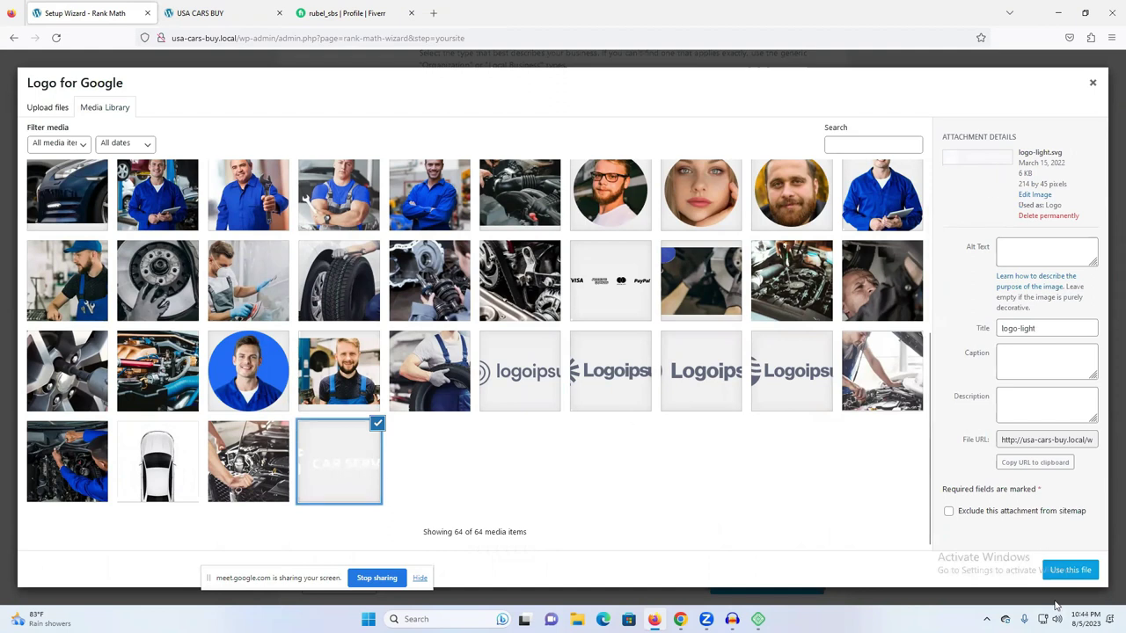
- Upload geekmobile_blog_v01 from the Downloads folder and use it as the Logo for Google
{"action": "left_click", "coordinate": [47, 110]}
{"action": "left_click", "coordinate": [556, 313]}
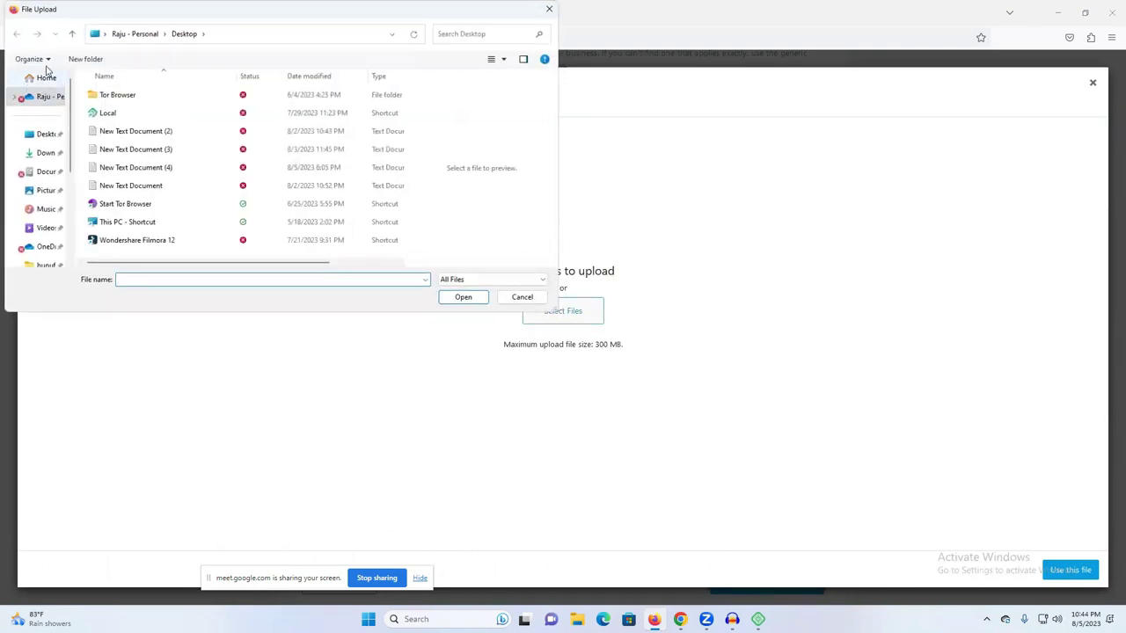
{"action": "left_click", "coordinate": [44, 153]}
{"action": "left_click", "coordinate": [151, 116]}
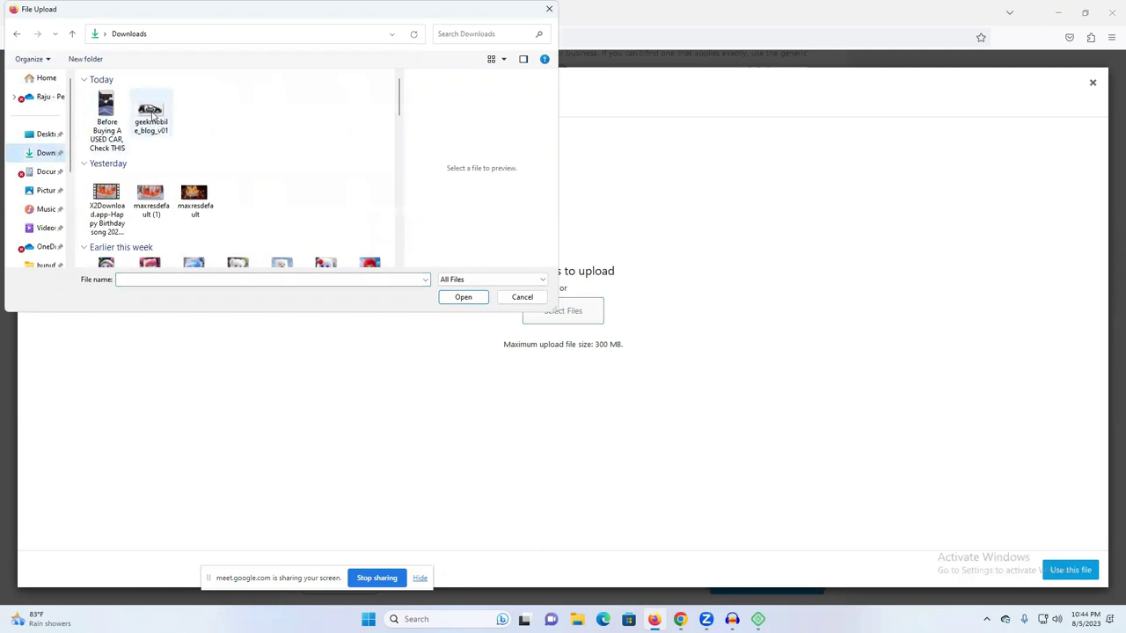
{"action": "left_click", "coordinate": [472, 297]}
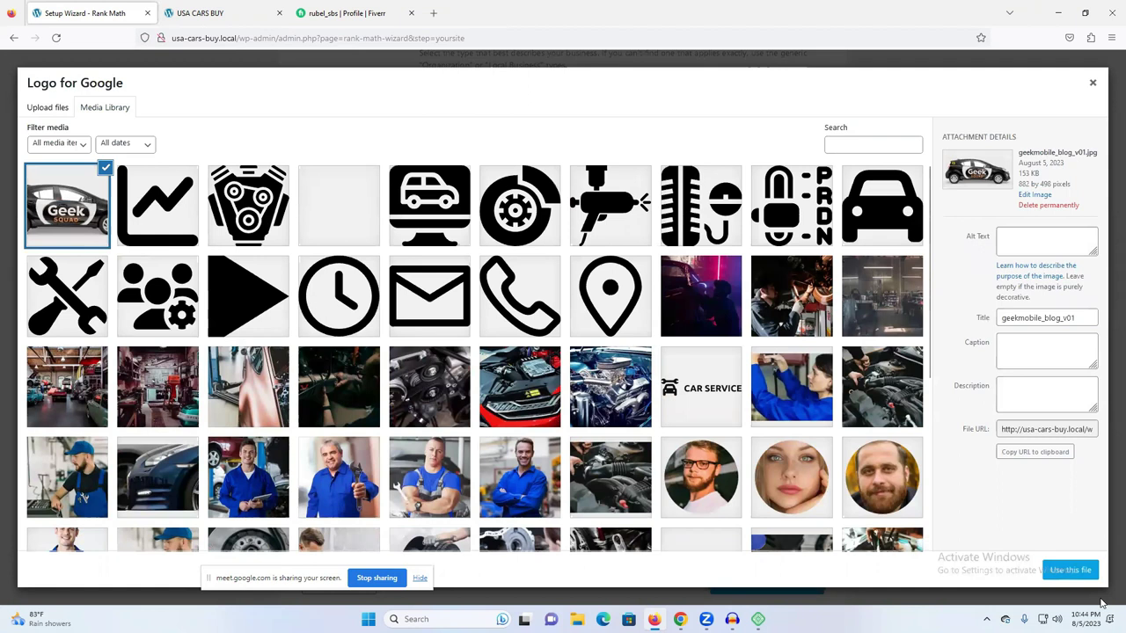
{"action": "left_click", "coordinate": [1075, 571]}
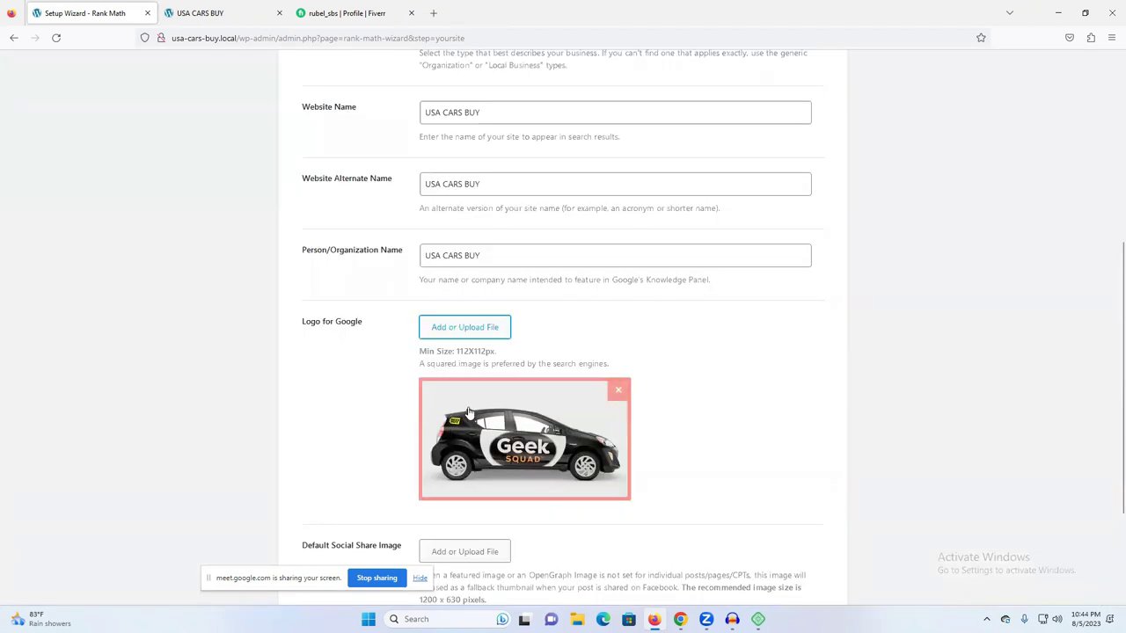
- Set logo-dark.svg from the media library as the Default Social Share Image and save the site details
{"action": "scroll", "coordinate": [552, 410], "scroll_direction": "down", "scroll_amount": 1}
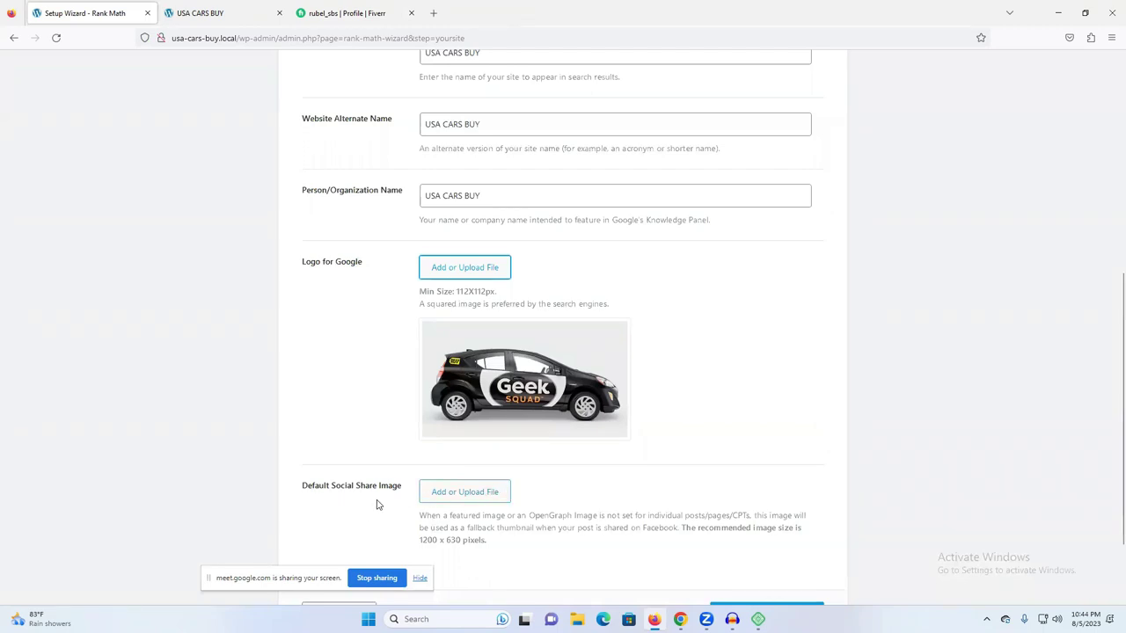
{"action": "scroll", "coordinate": [585, 462], "scroll_direction": "down", "scroll_amount": 2}
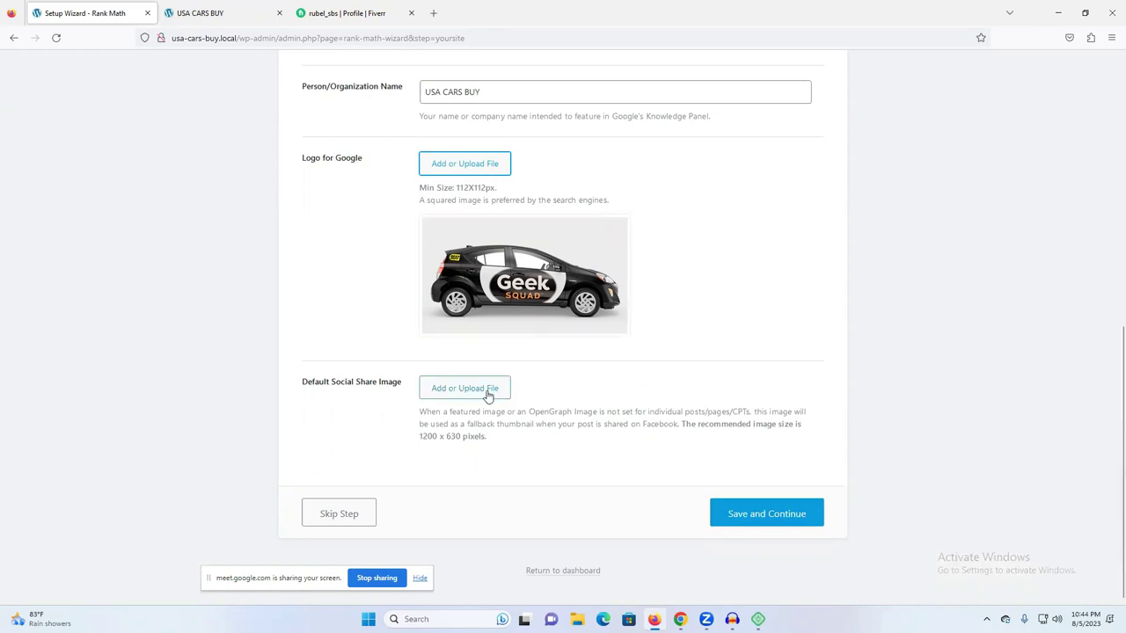
{"action": "left_click", "coordinate": [453, 393]}
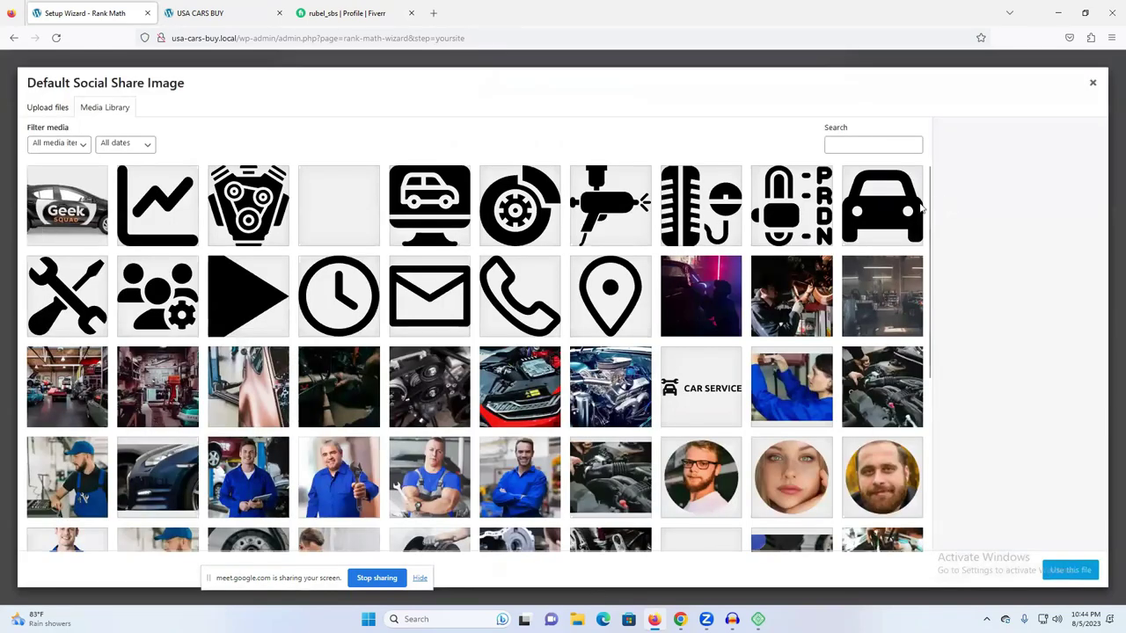
{"action": "scroll", "coordinate": [716, 409], "scroll_direction": "down", "scroll_amount": 3}
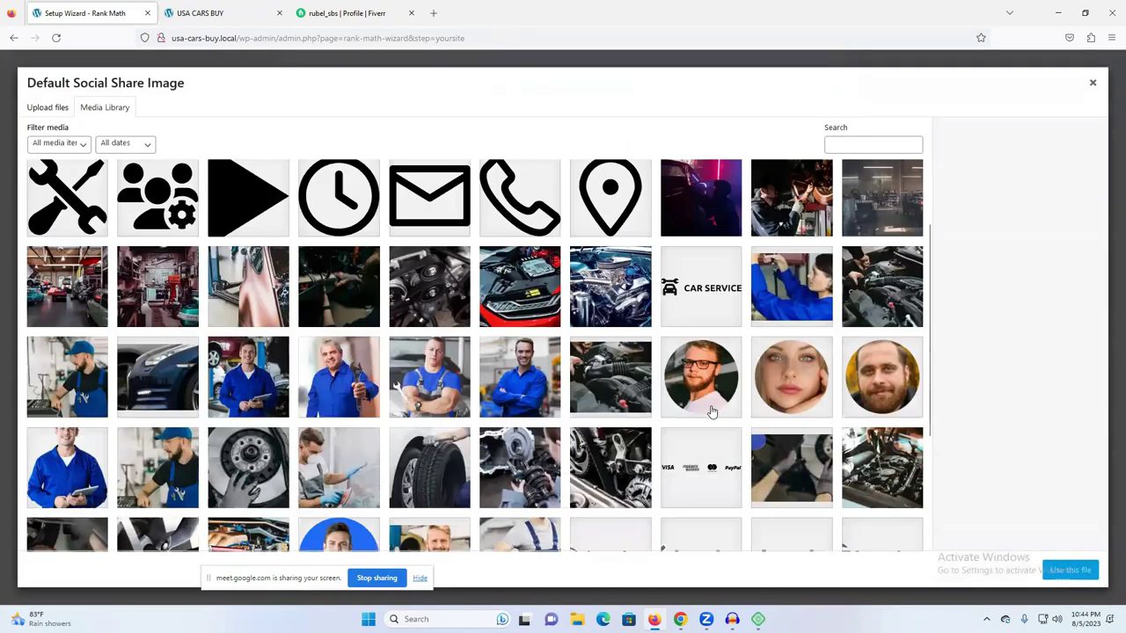
{"action": "left_click", "coordinate": [692, 235]}
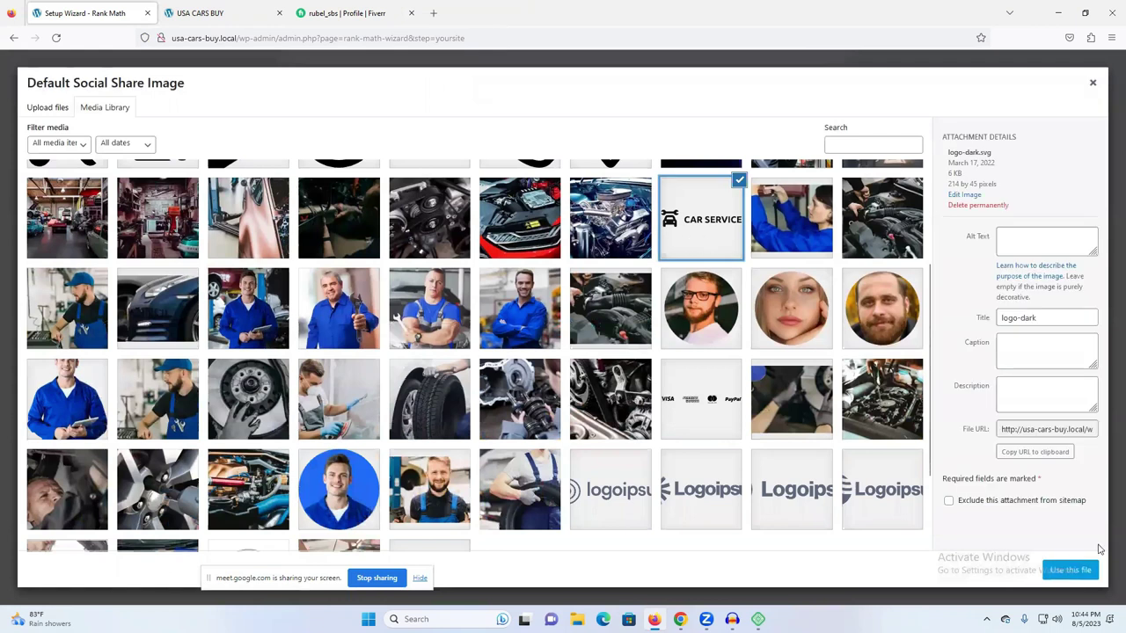
{"action": "left_click", "coordinate": [1073, 569]}
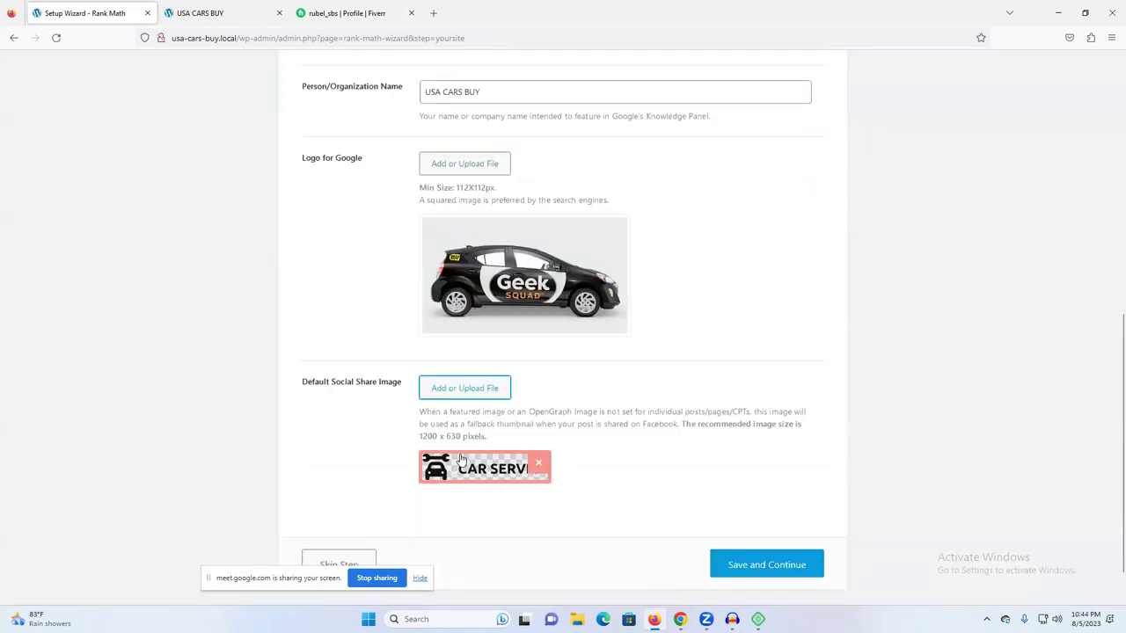
{"action": "scroll", "coordinate": [585, 405], "scroll_direction": "down", "scroll_amount": 1}
{"action": "left_click", "coordinate": [756, 520]}
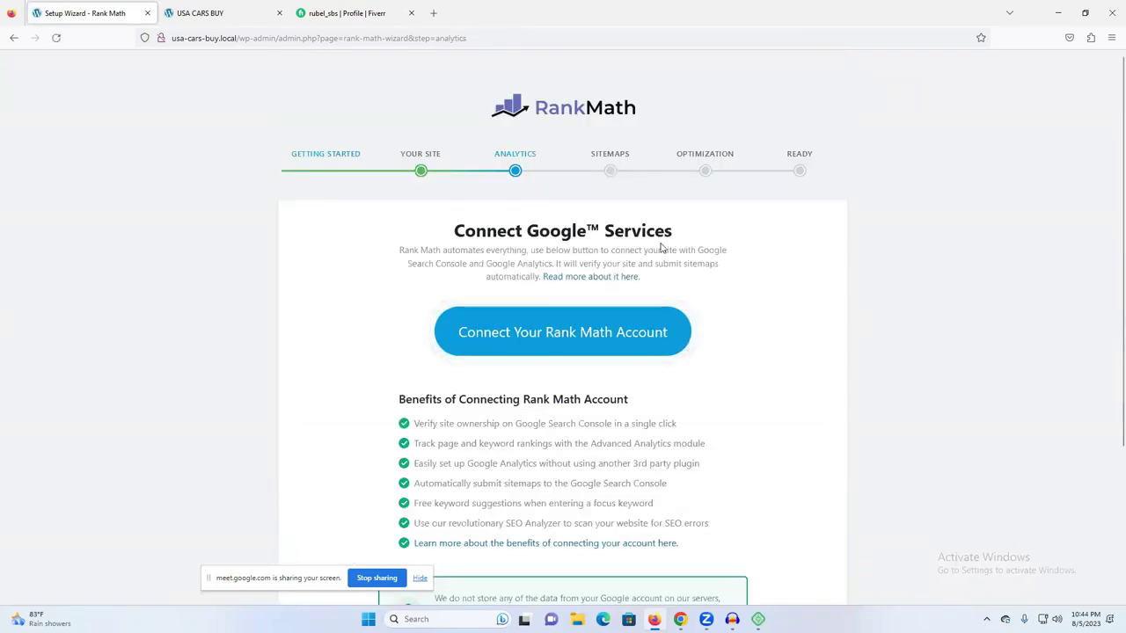
- Skip connecting Google services in the Analytics stage of the wizard
{"action": "scroll", "coordinate": [668, 251], "scroll_direction": "down", "scroll_amount": 3}
{"action": "scroll", "coordinate": [678, 264], "scroll_direction": "down", "scroll_amount": 1}
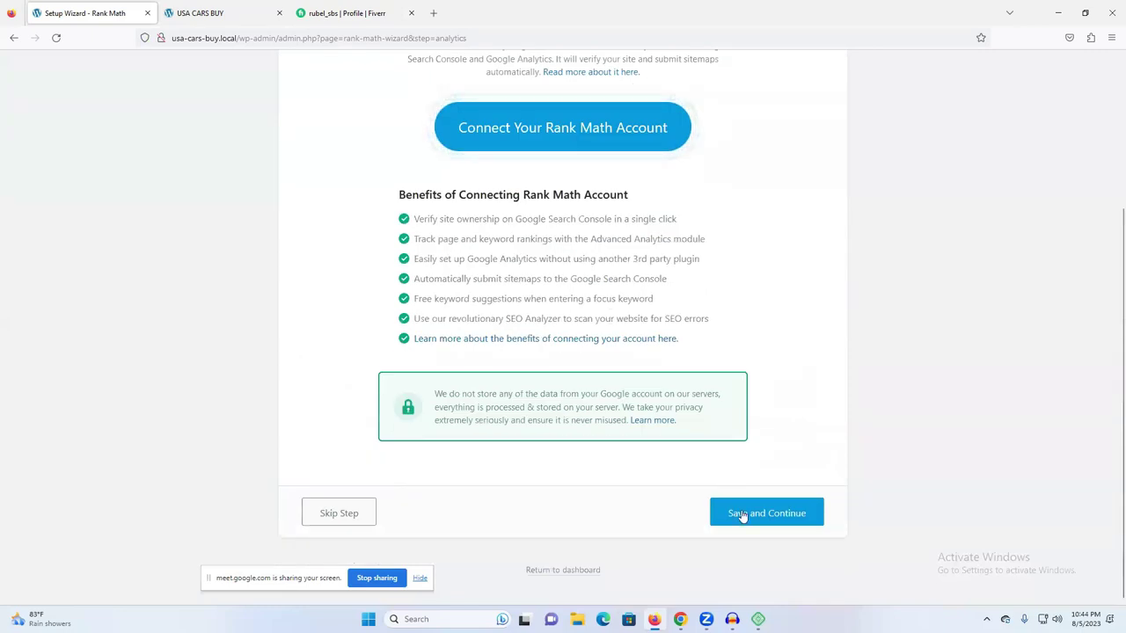
{"action": "left_click", "coordinate": [342, 515]}
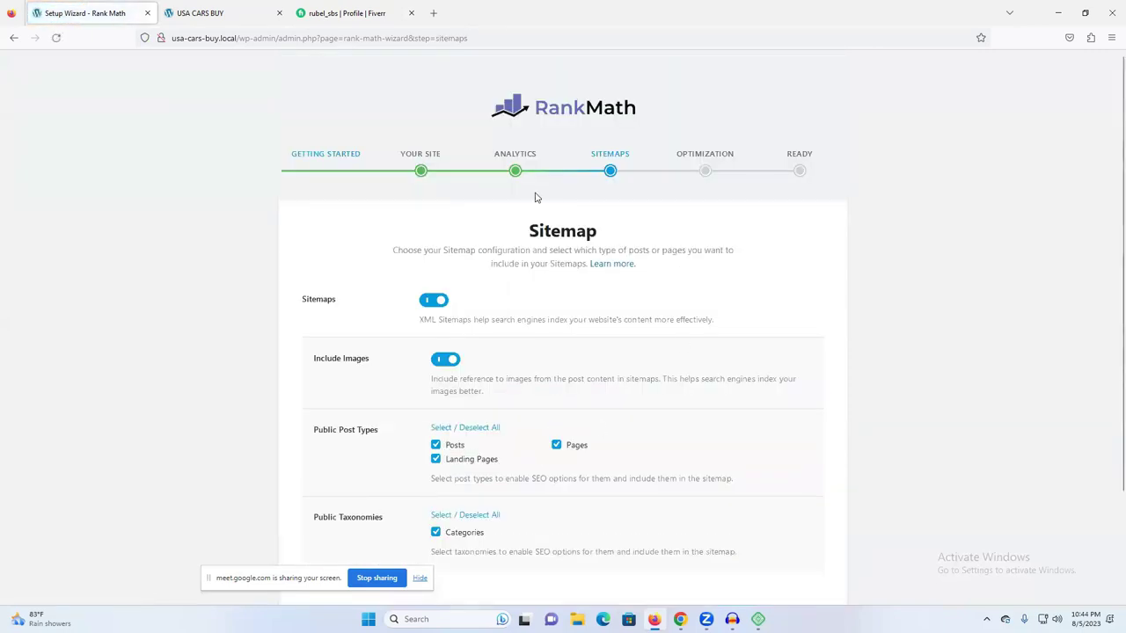
- Go back from Sitemaps to the Analytics stage, review the benefits of connecting a Rank Math account, and skip it again
{"action": "scroll", "coordinate": [562, 185], "scroll_direction": "down", "scroll_amount": 2}
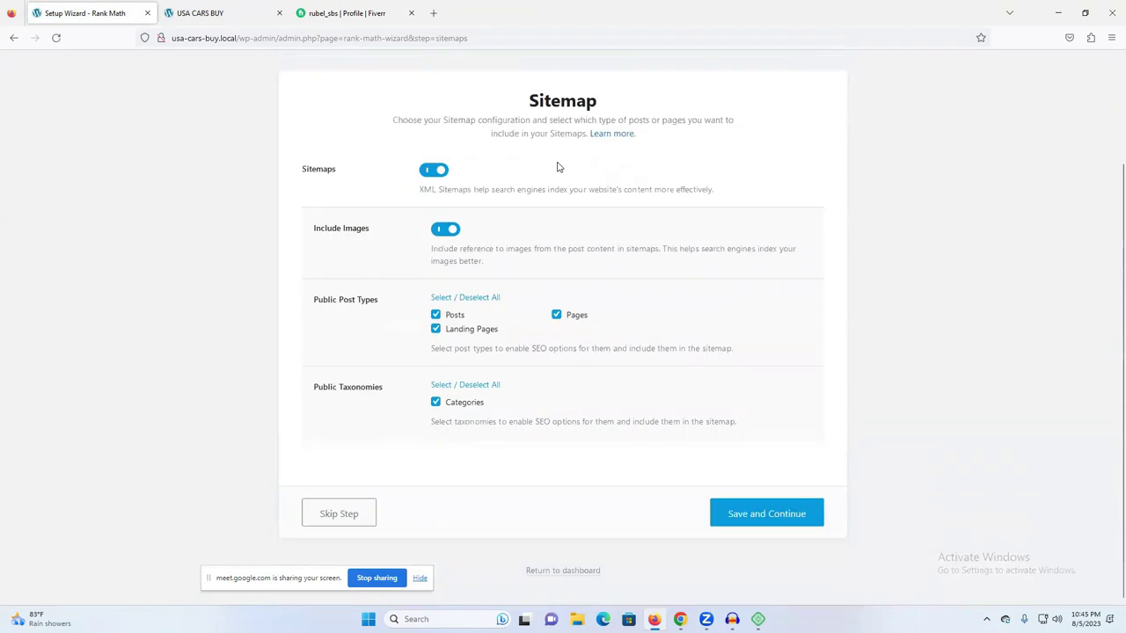
{"action": "scroll", "coordinate": [536, 158], "scroll_direction": "up", "scroll_amount": 2}
{"action": "left_click", "coordinate": [515, 159]}
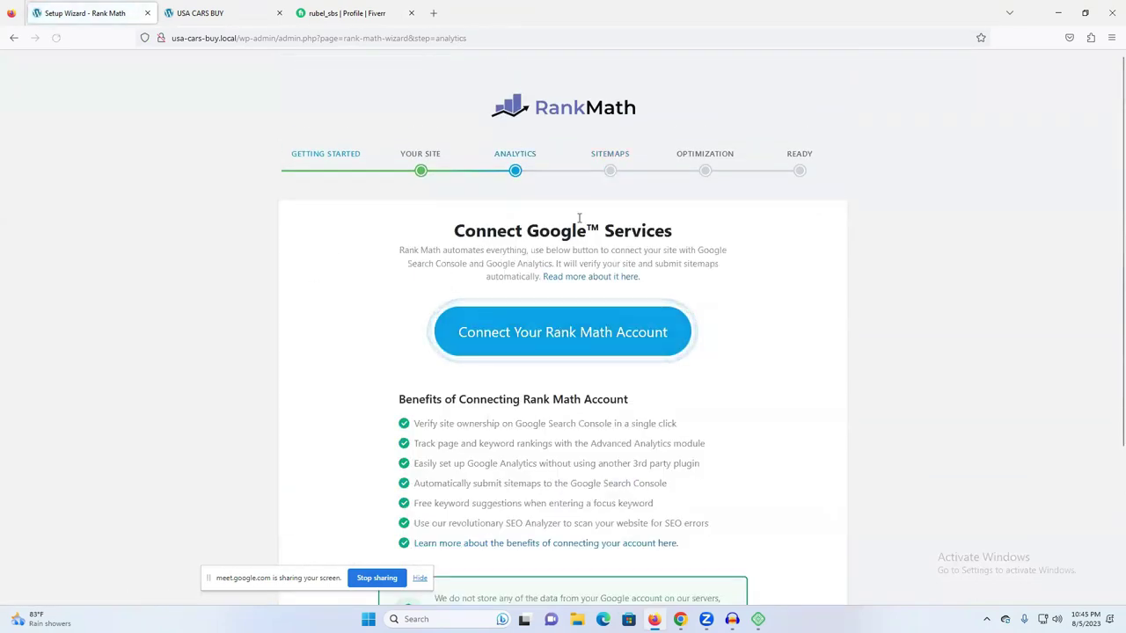
{"action": "scroll", "coordinate": [533, 311], "scroll_direction": "down", "scroll_amount": 2}
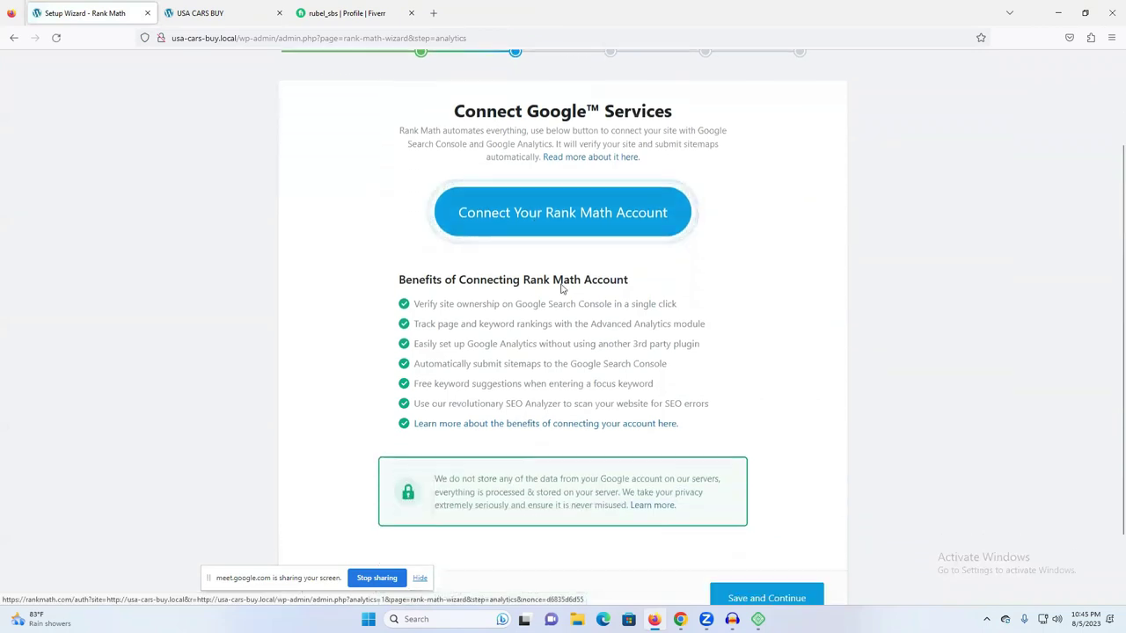
{"action": "scroll", "coordinate": [517, 279], "scroll_direction": "down", "scroll_amount": 2}
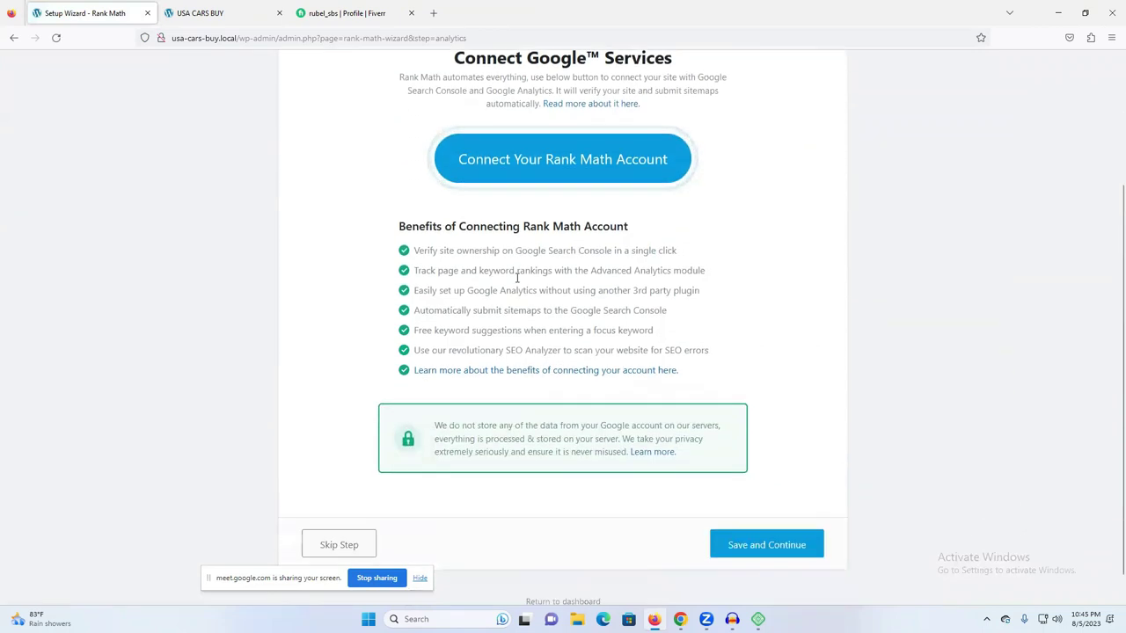
{"action": "left_click", "coordinate": [335, 516]}
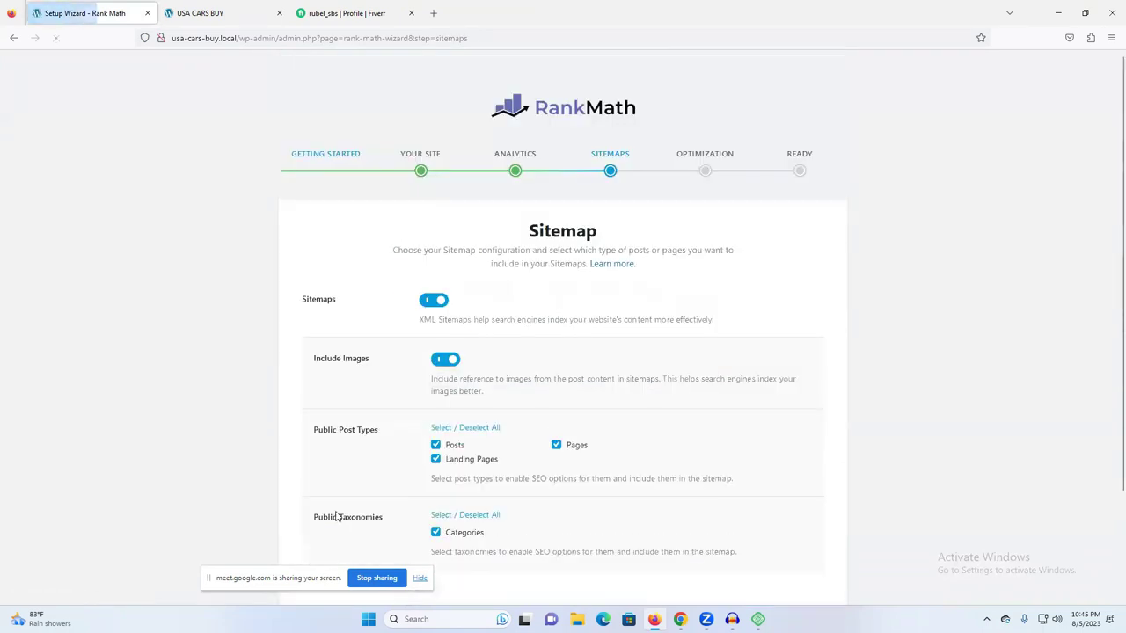
- Turn Sitemaps off and back on, and save the sitemap settings with images, all post types and categories included
{"action": "scroll", "coordinate": [566, 329], "scroll_direction": "down", "scroll_amount": 2}
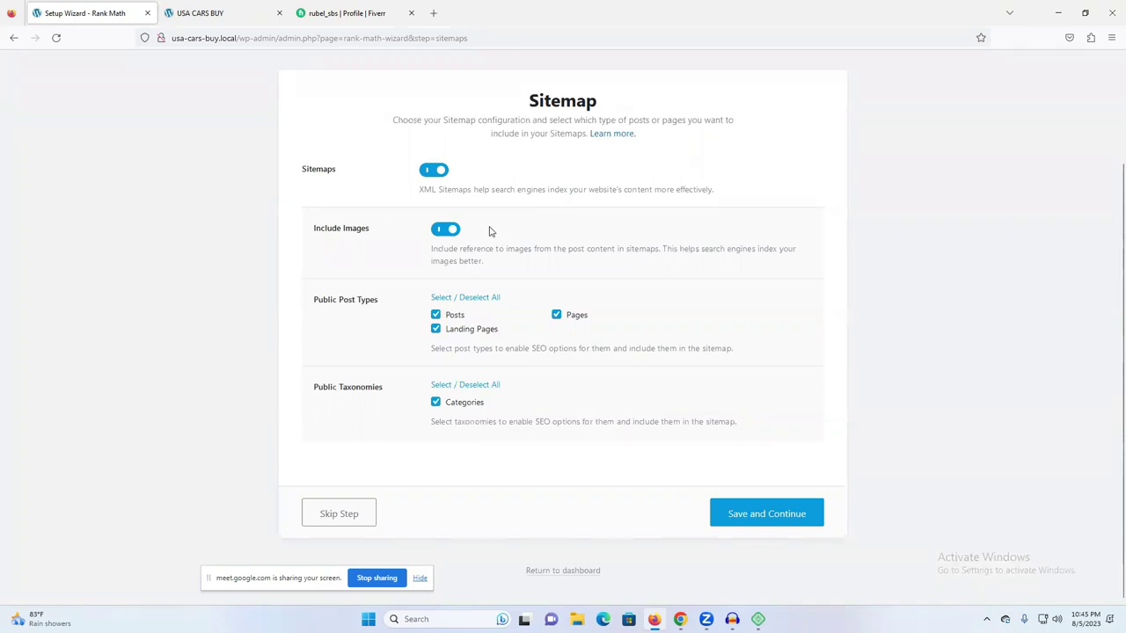
{"action": "left_click", "coordinate": [428, 171]}
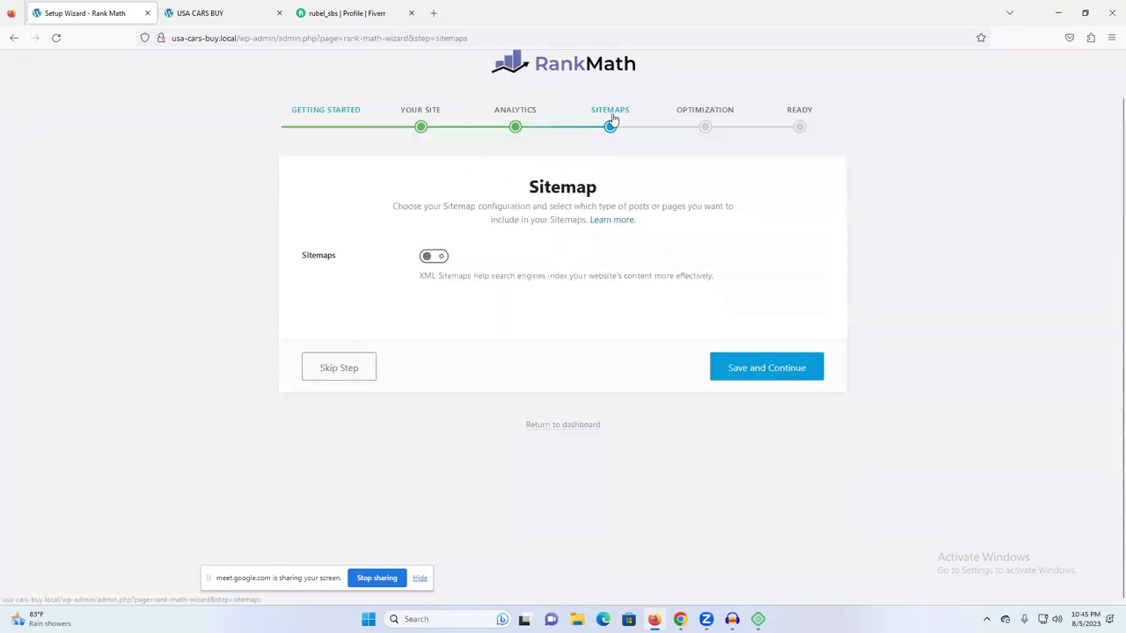
{"action": "left_click", "coordinate": [431, 257]}
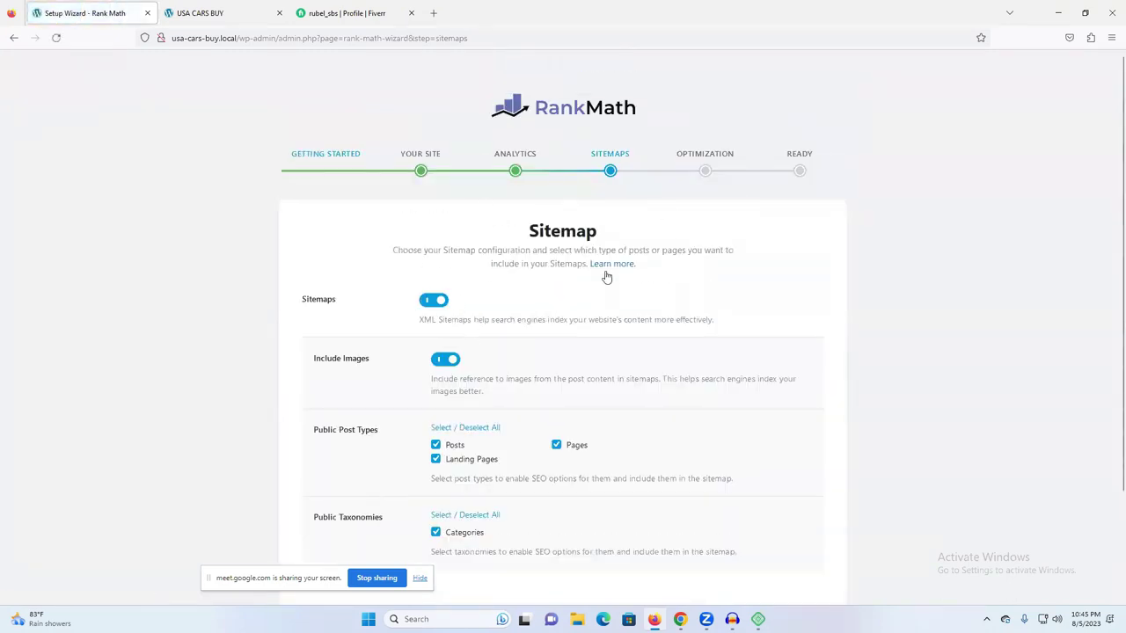
{"action": "scroll", "coordinate": [598, 264], "scroll_direction": "down", "scroll_amount": 2}
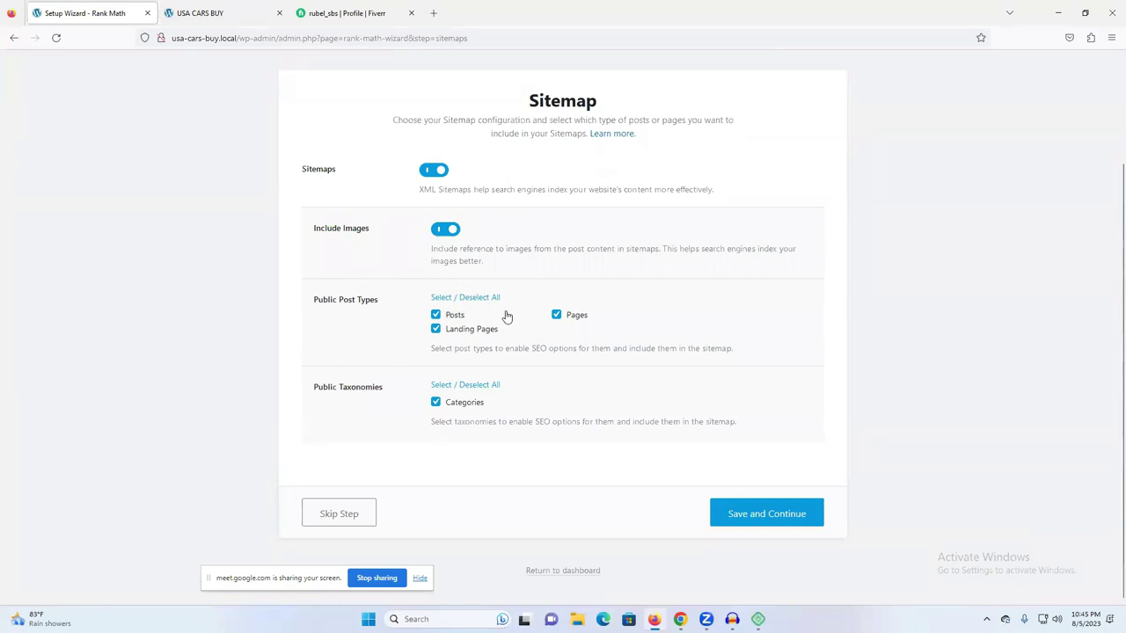
{"action": "left_click", "coordinate": [765, 526]}
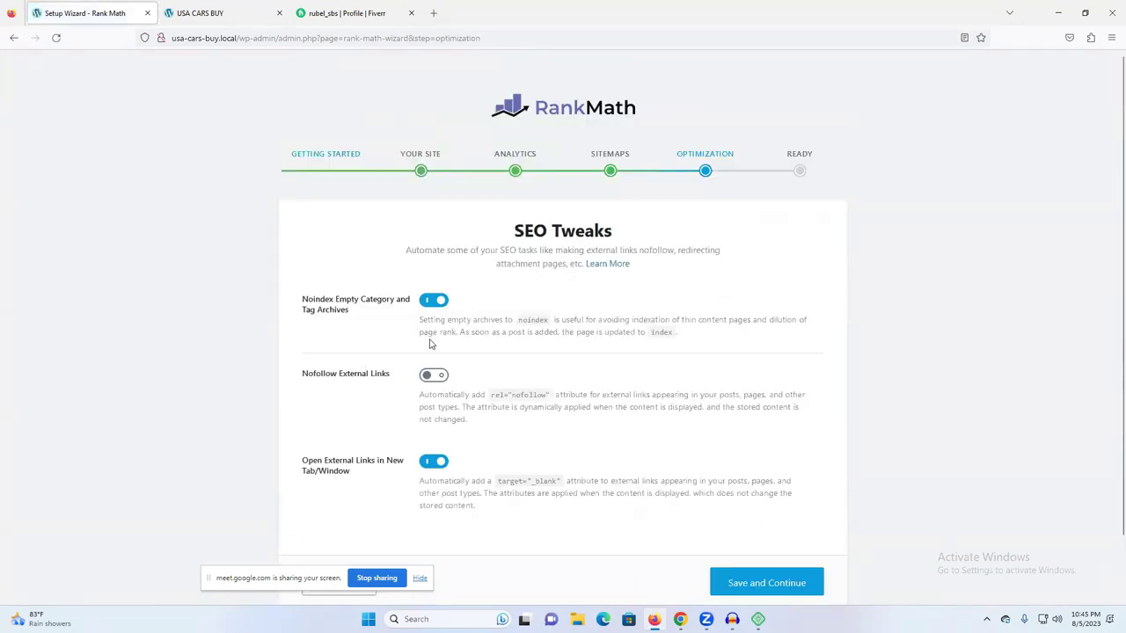
- Enable Nofollow External Links in the SEO Tweaks and save the optimization settings
{"action": "left_click_drag", "start_coordinate": [518, 320], "coordinate": [594, 332]}
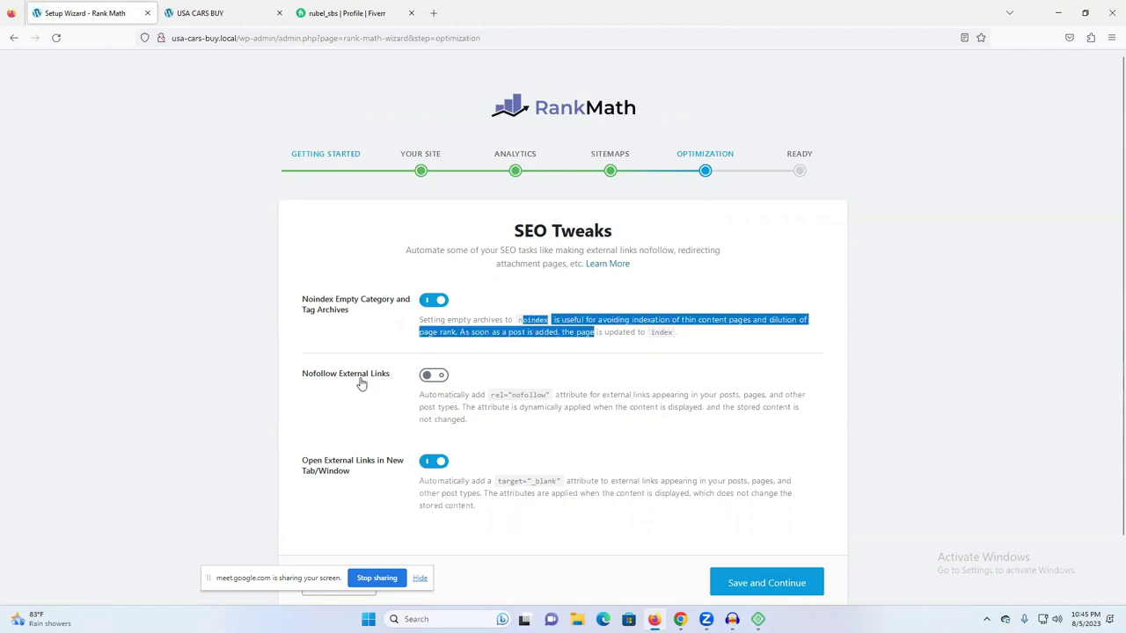
{"action": "left_click", "coordinate": [428, 378]}
{"action": "scroll", "coordinate": [497, 384], "scroll_direction": "down", "scroll_amount": 1}
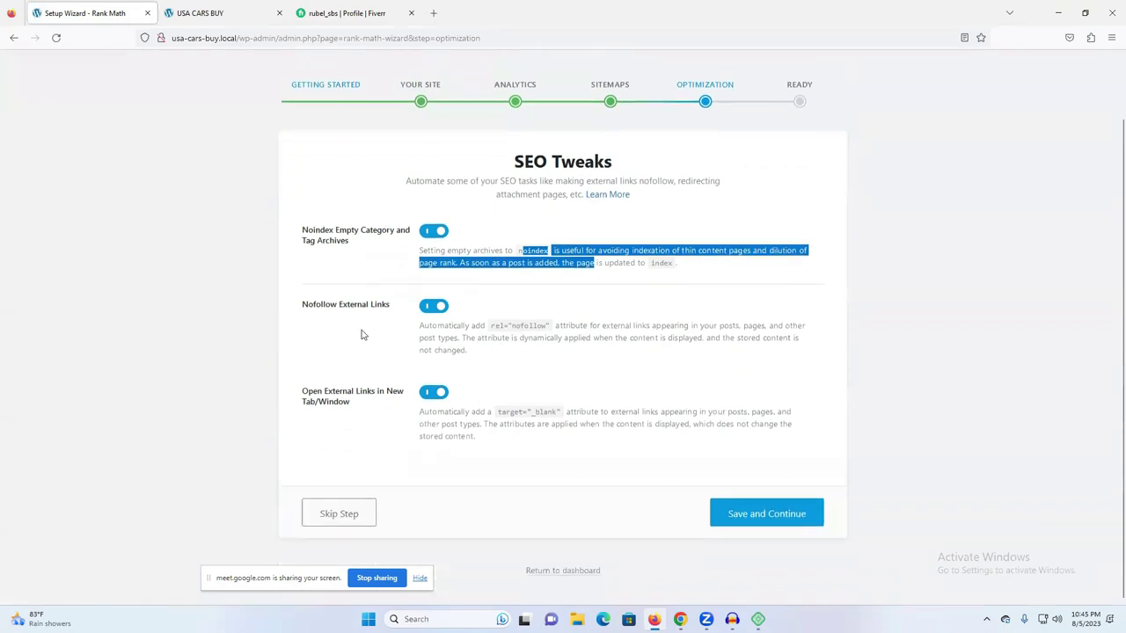
{"action": "left_click", "coordinate": [752, 517]}
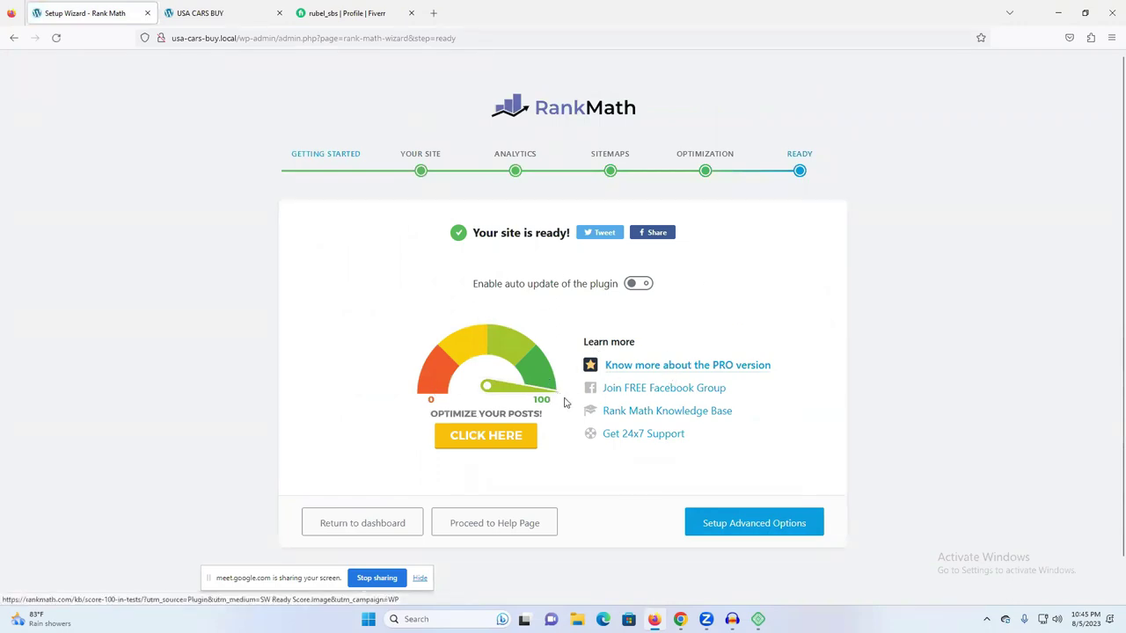
- Start the advanced options setup and skip the Role Manager stage
{"action": "left_click", "coordinate": [734, 525]}
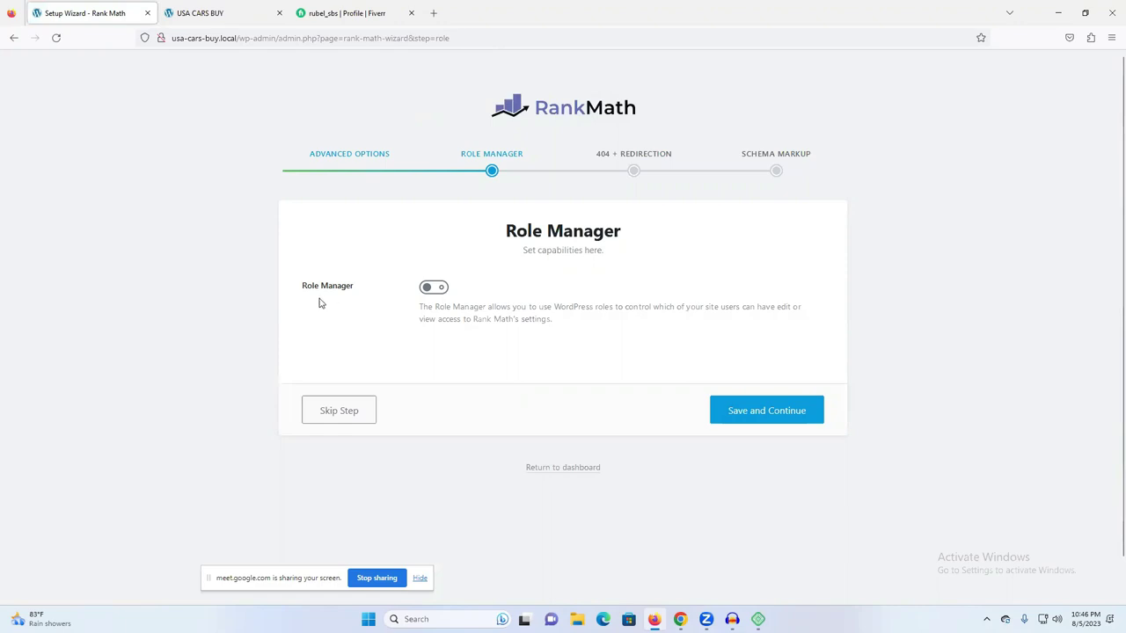
{"action": "left_click", "coordinate": [343, 412]}
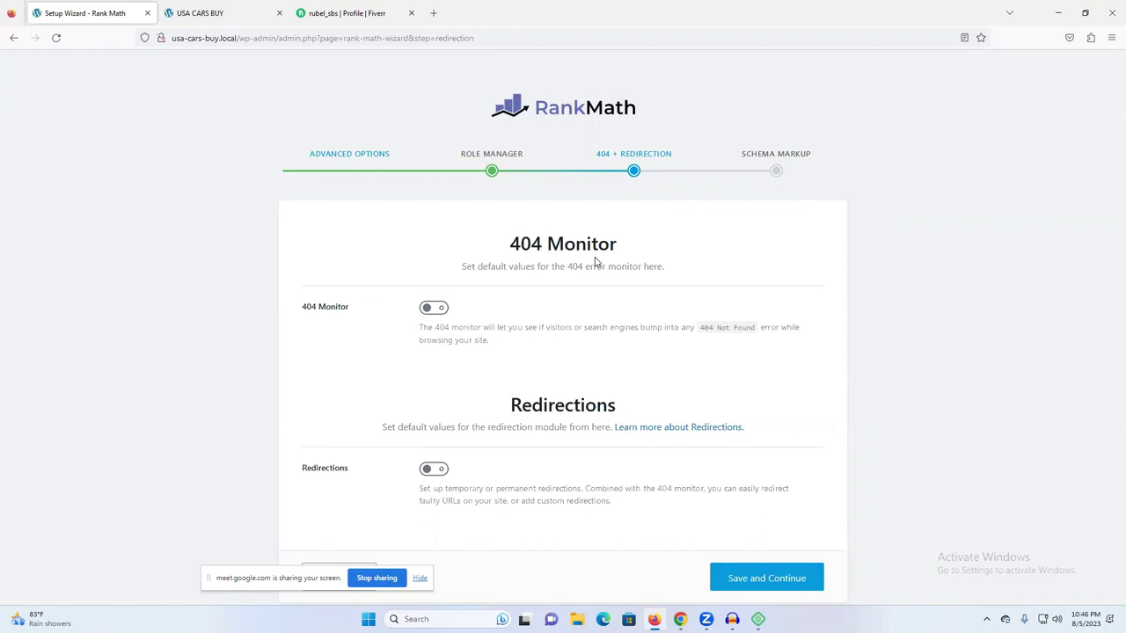
- Enable both the 404 Monitor and Redirections, and save the settings
{"action": "mouse_move", "coordinate": [706, 326]}
{"action": "left_mouse_down"}
{"action": "mouse_move", "coordinate": [729, 326]}
{"action": "mouse_move", "coordinate": [714, 330]}
{"action": "left_mouse_up"}
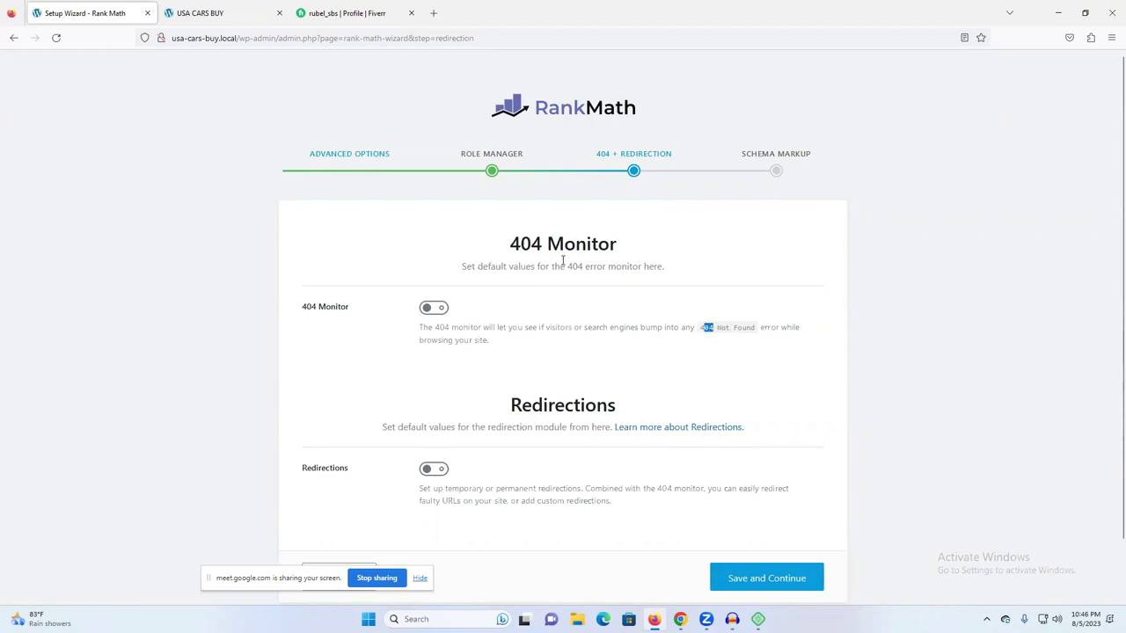
{"action": "left_click", "coordinate": [439, 309]}
{"action": "left_click", "coordinate": [434, 472]}
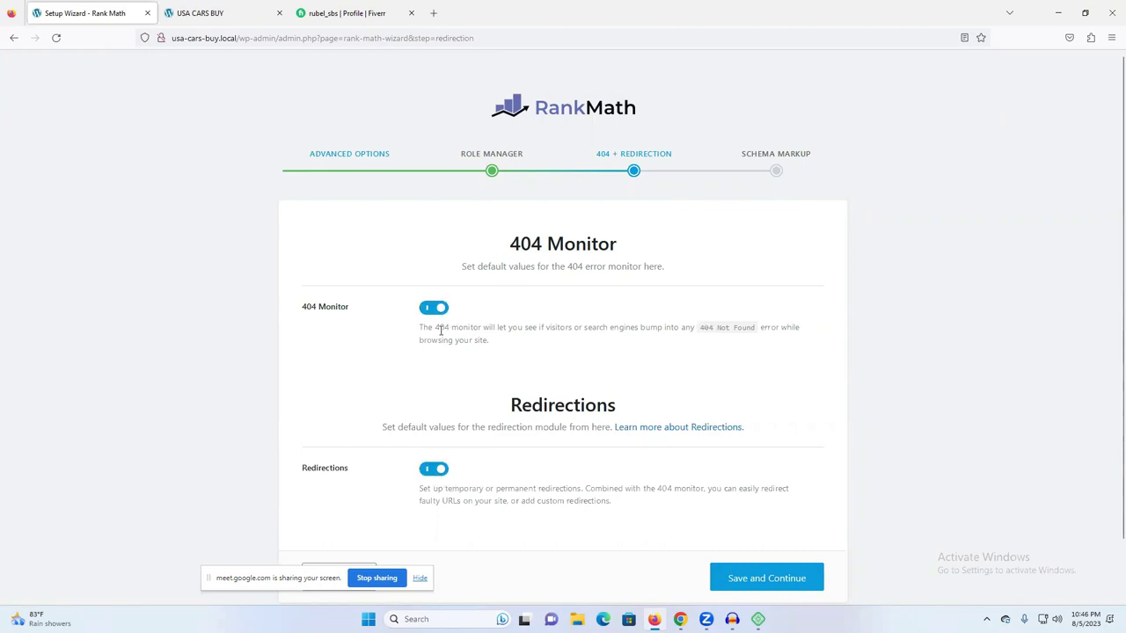
{"action": "scroll", "coordinate": [432, 378], "scroll_direction": "down", "scroll_amount": 1}
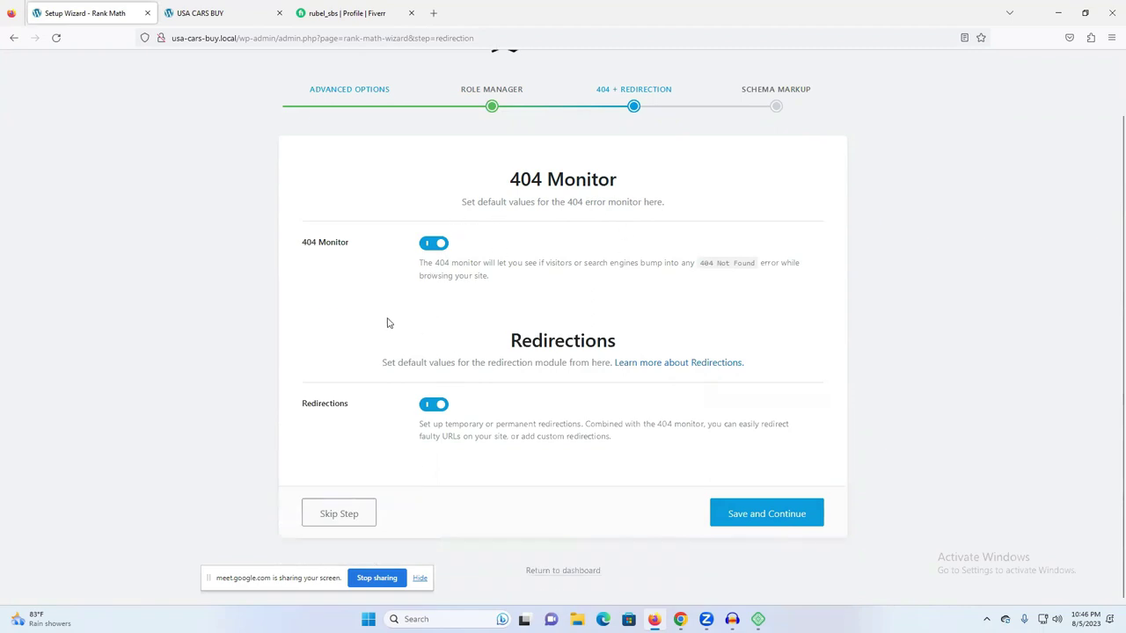
{"action": "left_click", "coordinate": [775, 526]}
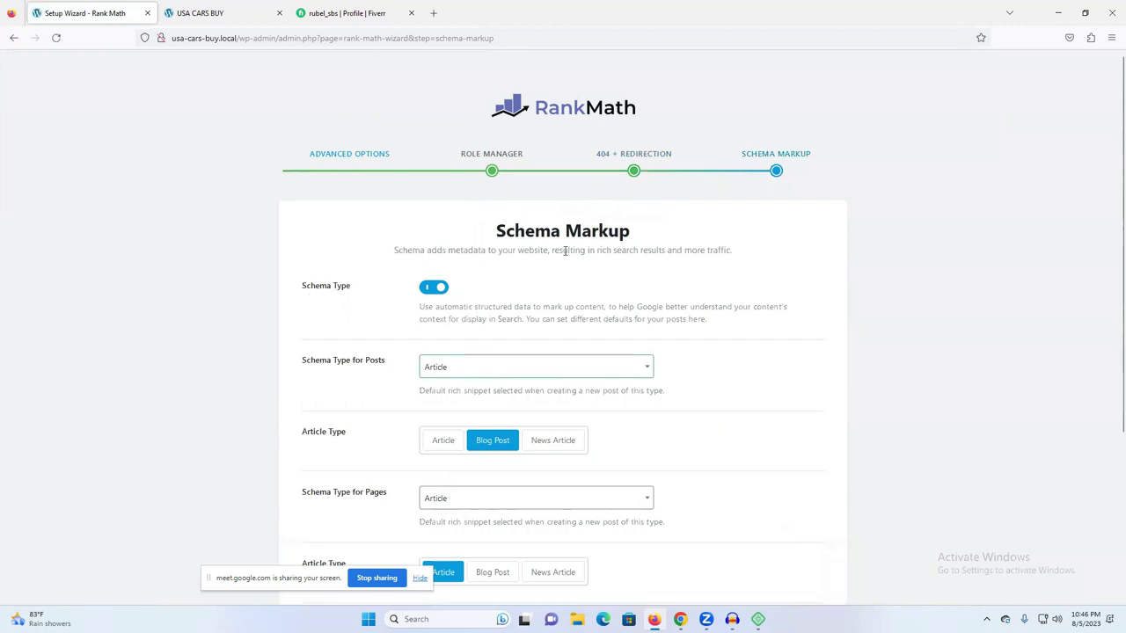
- Look through the available schema types for posts and close the list without changing the selection
{"action": "left_click", "coordinate": [458, 369]}
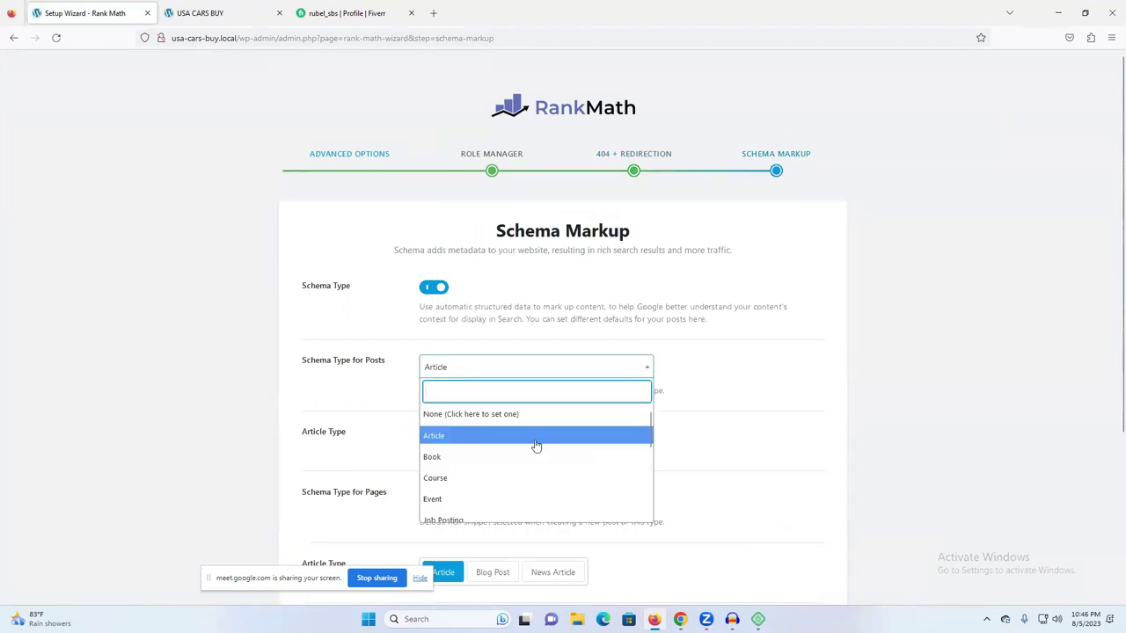
{"action": "scroll", "coordinate": [528, 453], "scroll_direction": "down", "scroll_amount": 3}
{"action": "scroll", "coordinate": [523, 445], "scroll_direction": "up", "scroll_amount": 3}
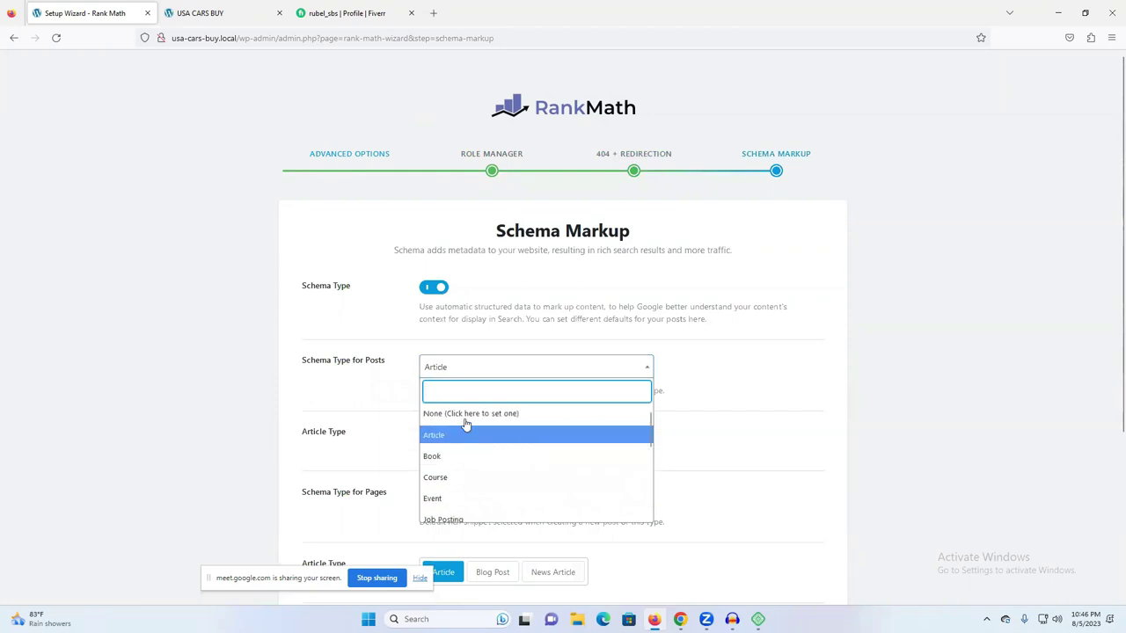
{"action": "left_click", "coordinate": [325, 386]}
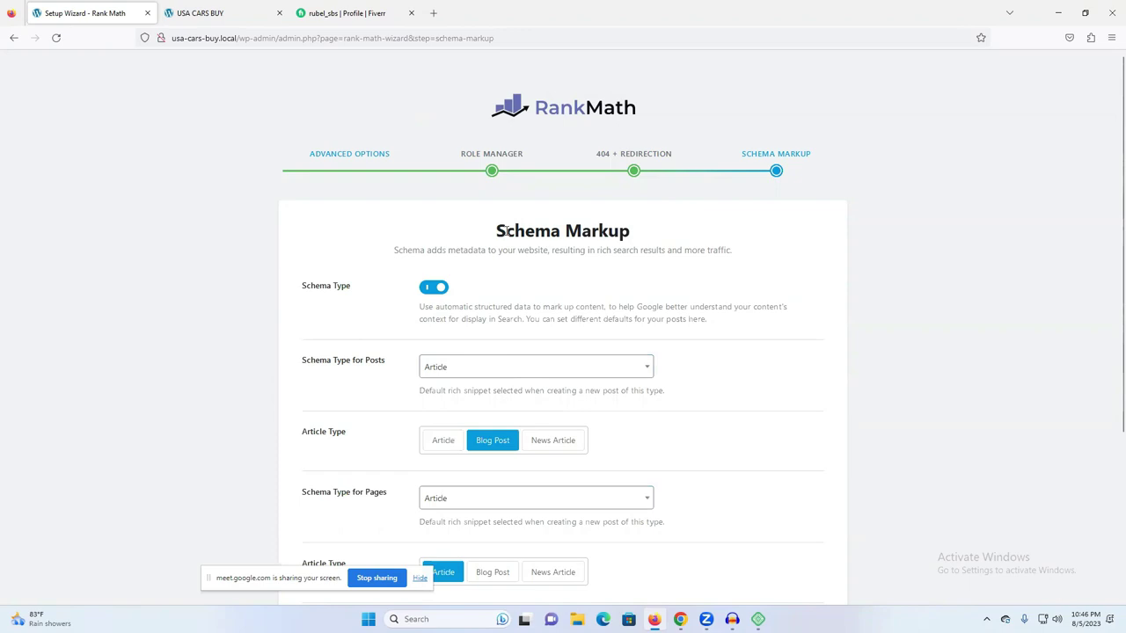
- Copy the Schema Markup heading from the wizard and search Google for it in a new Chrome tab
{"action": "scroll", "coordinate": [758, 356], "scroll_direction": "down", "scroll_amount": 1}
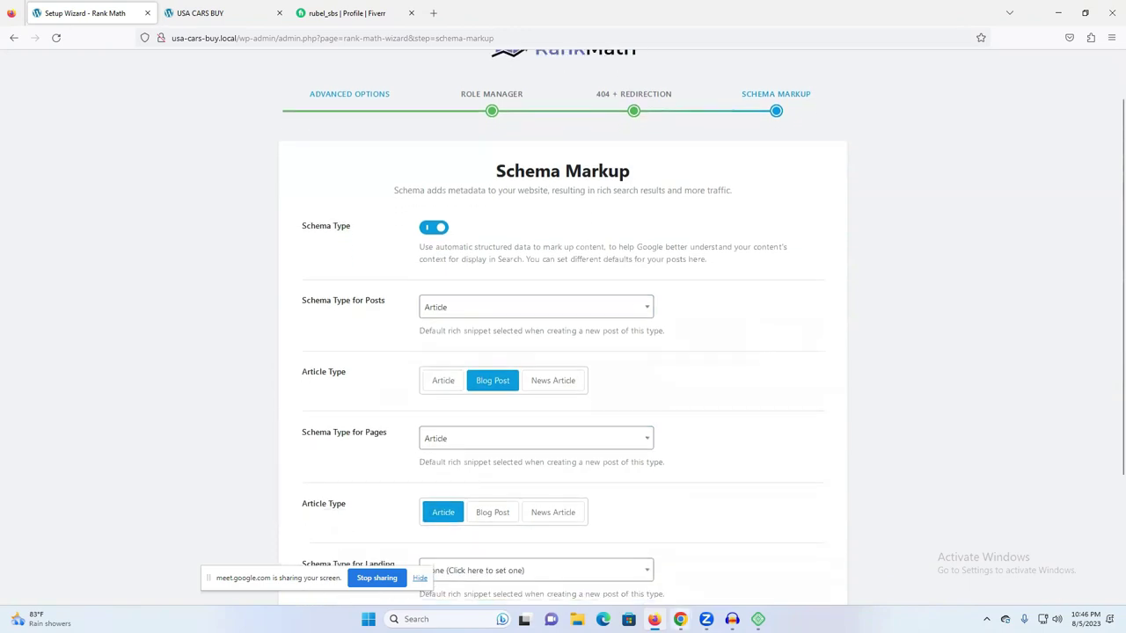
{"action": "left_click", "coordinate": [661, 604]}
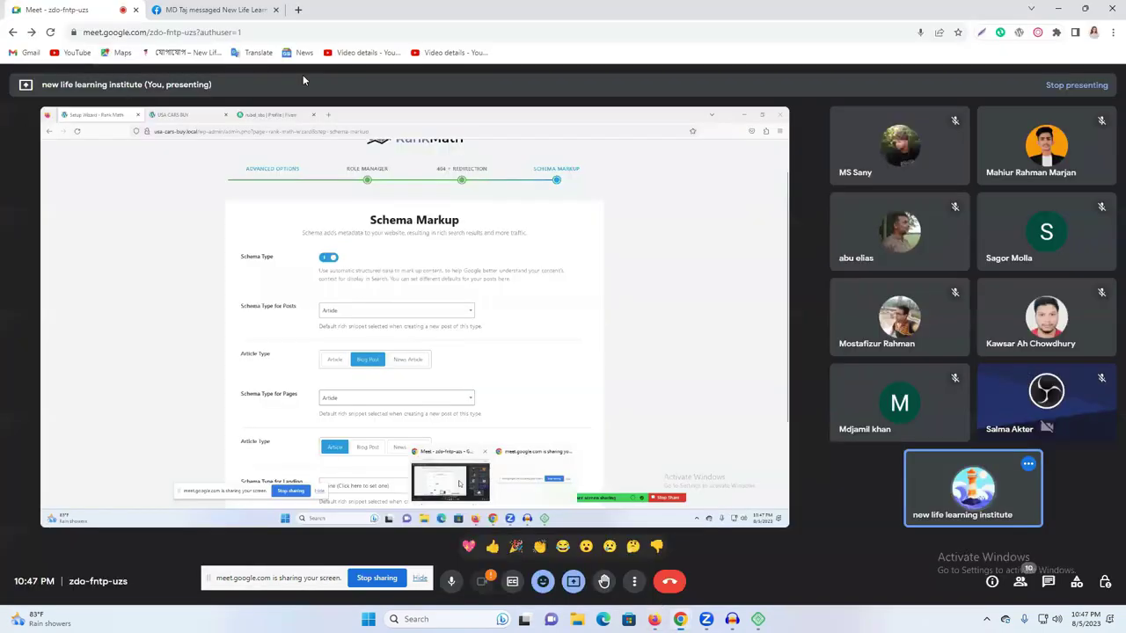
{"action": "key", "text": "ctrl+t"}
{"action": "mouse_move", "coordinate": [653, 619]}
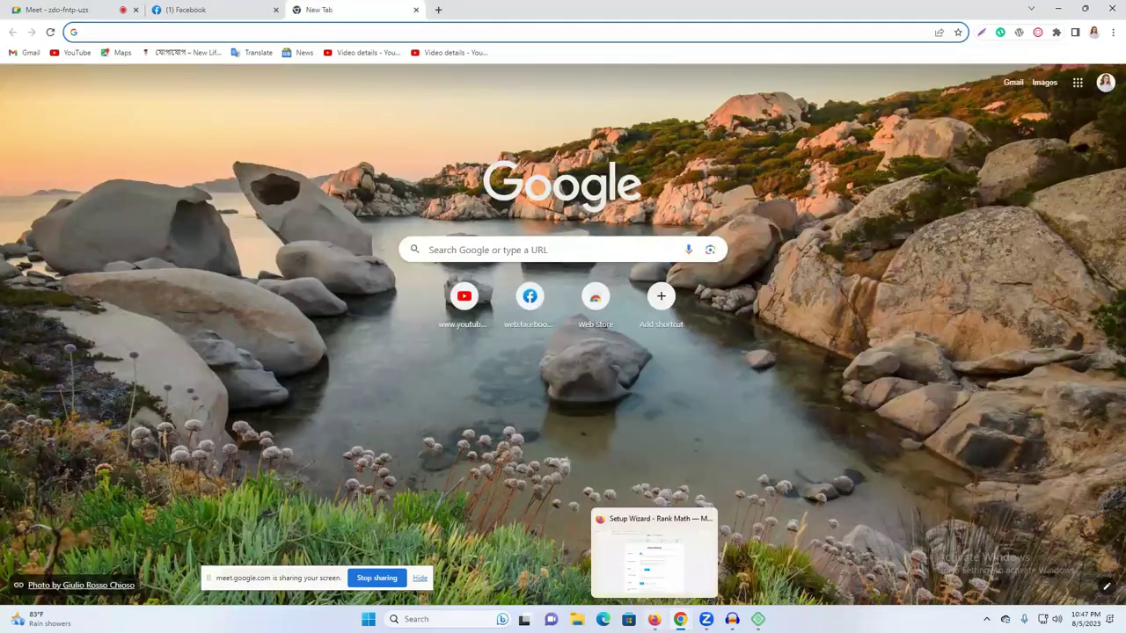
{"action": "left_click", "coordinate": [653, 554]}
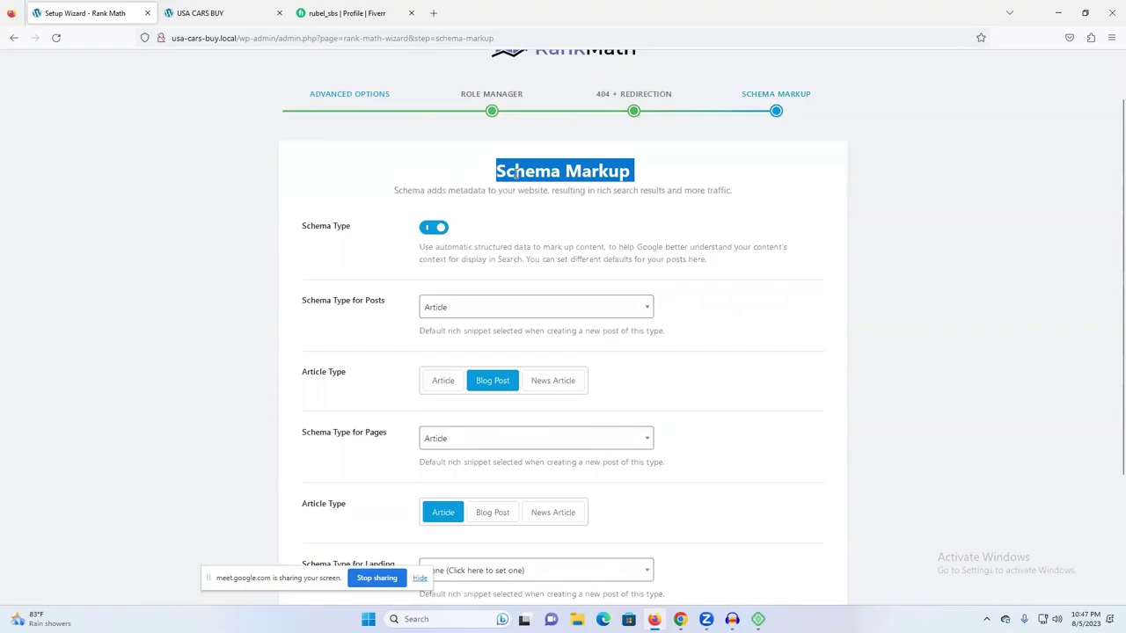
{"action": "mouse_move", "coordinate": [680, 619]}
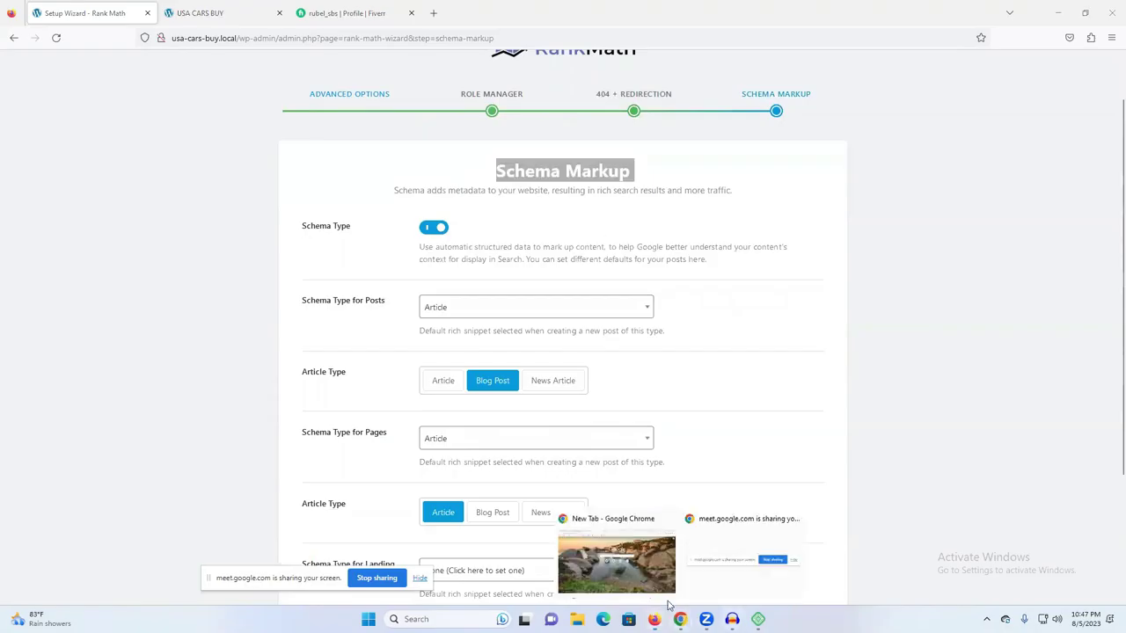
{"action": "left_click", "coordinate": [615, 553]}
{"action": "type", "text": "schema markup"}
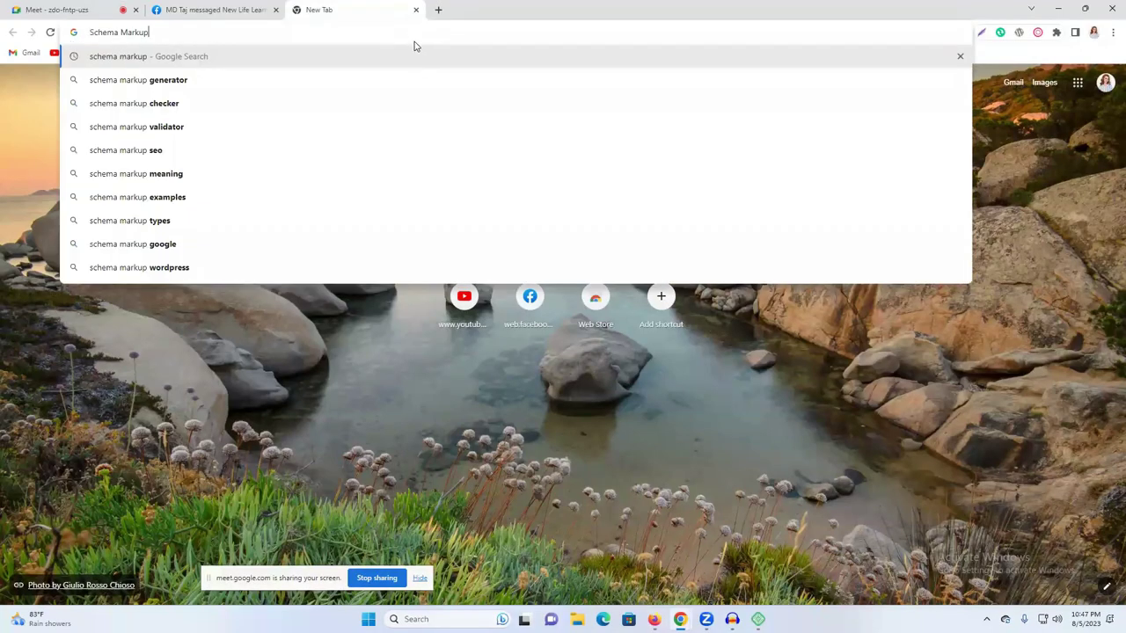
{"action": "key", "text": "Return"}
- Admit the waiting participant to the Google Meet call and return to the schema markup search results
{"action": "key", "text": "ctrl+1"}
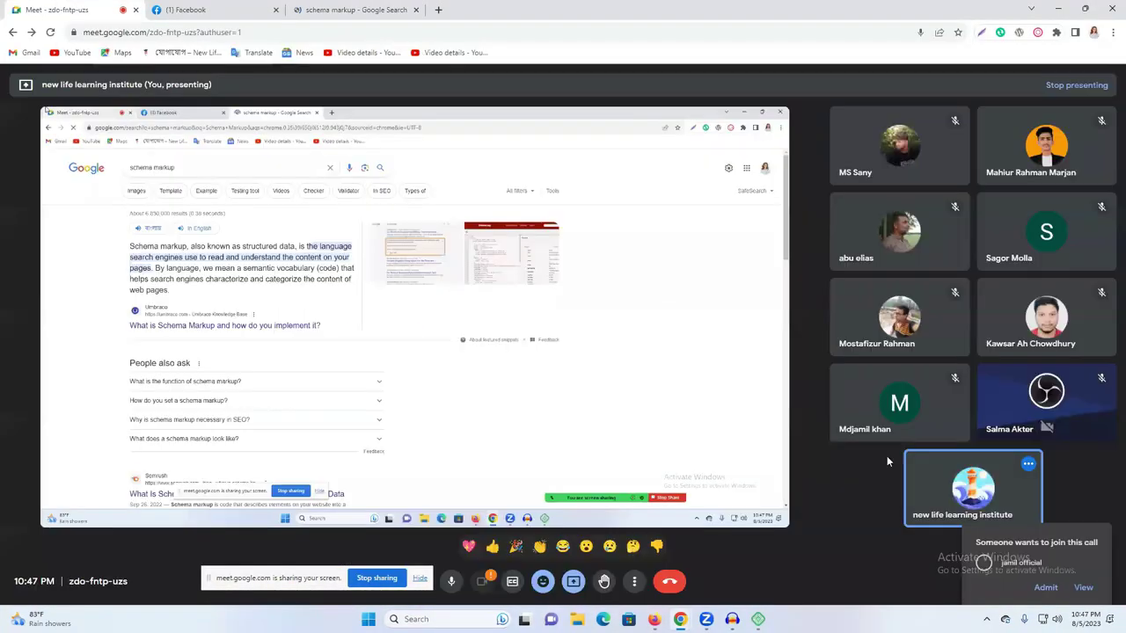
{"action": "left_click", "coordinate": [1046, 508]}
{"action": "key", "text": "ctrl+3"}
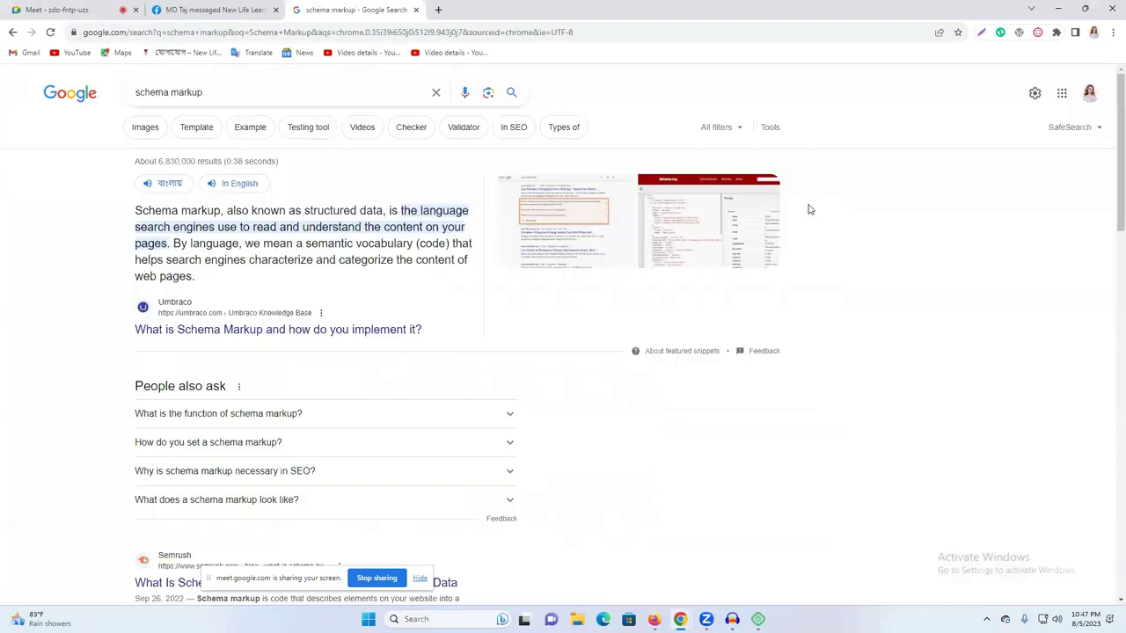
- Refine the Google search to "schema markup sample" and show the image results
{"action": "left_click", "coordinate": [249, 92]}
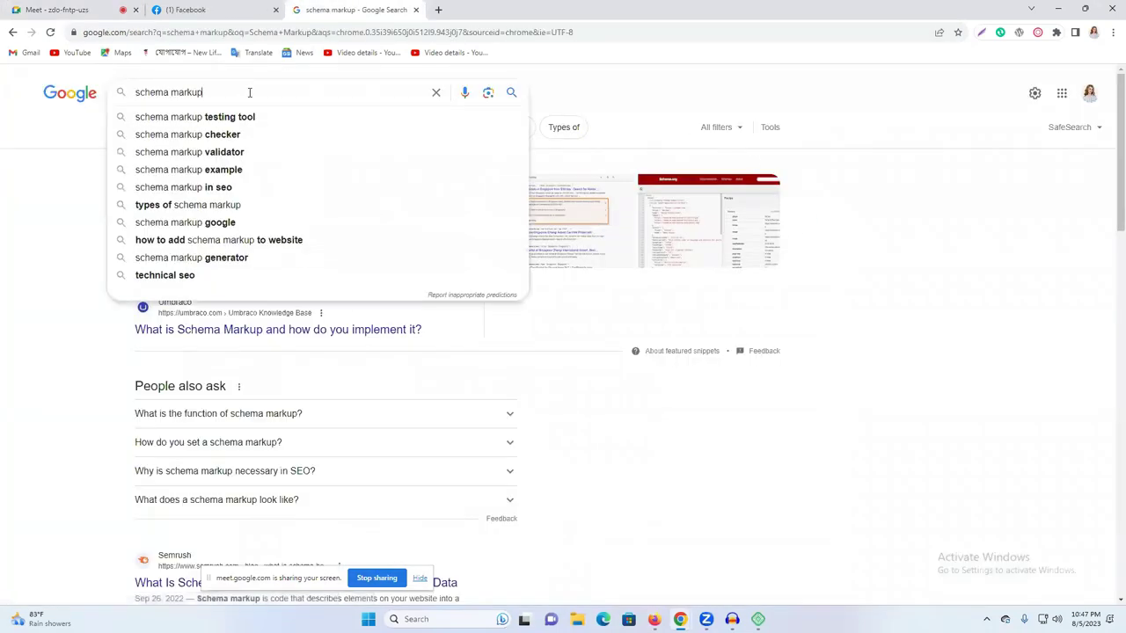
{"action": "type", "text": "s"}
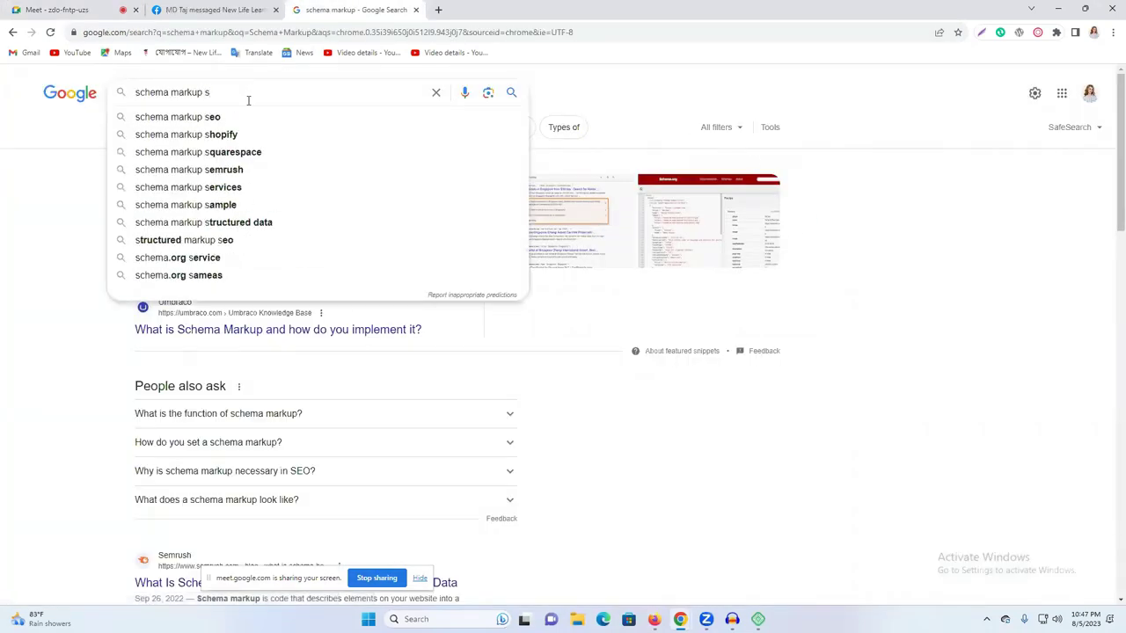
{"action": "type", "text": "a"}
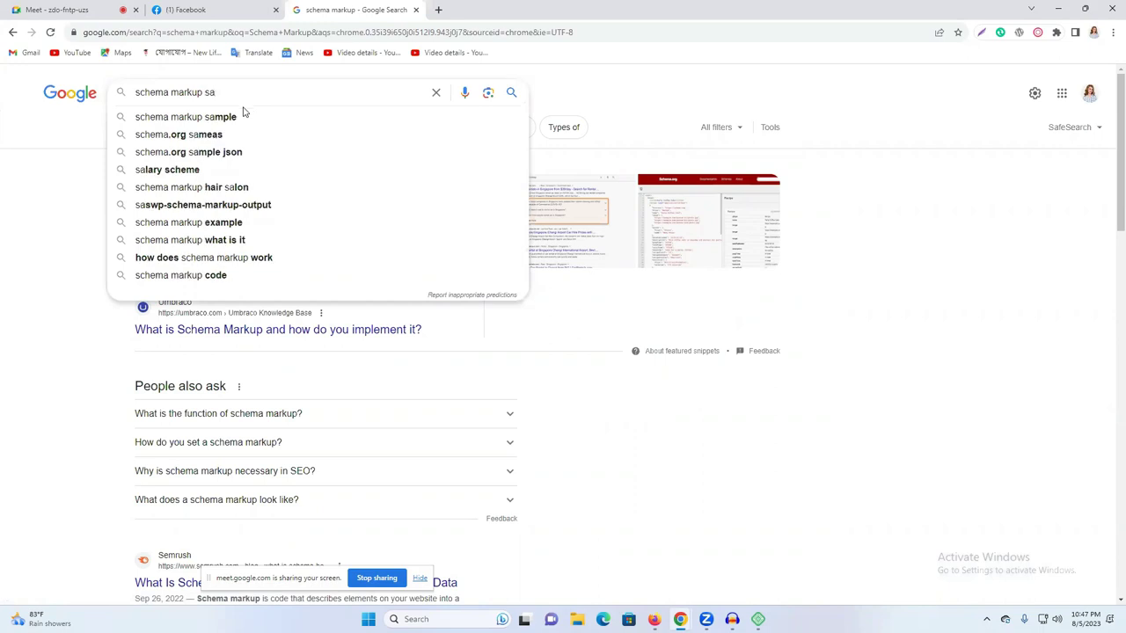
{"action": "left_click", "coordinate": [243, 115]}
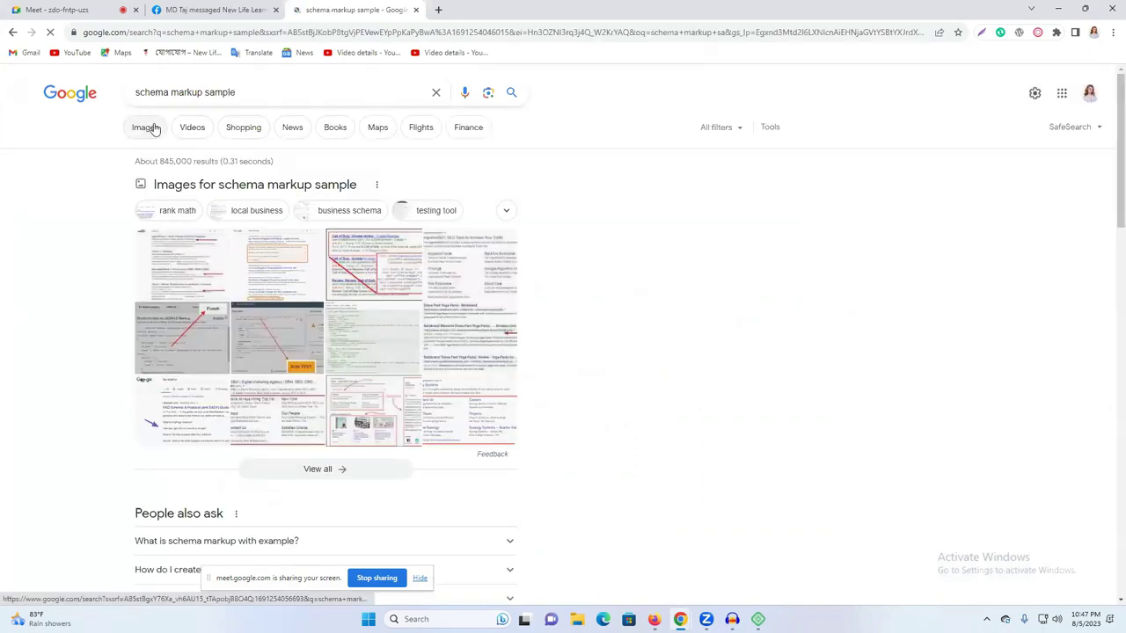
{"action": "left_click", "coordinate": [147, 128]}
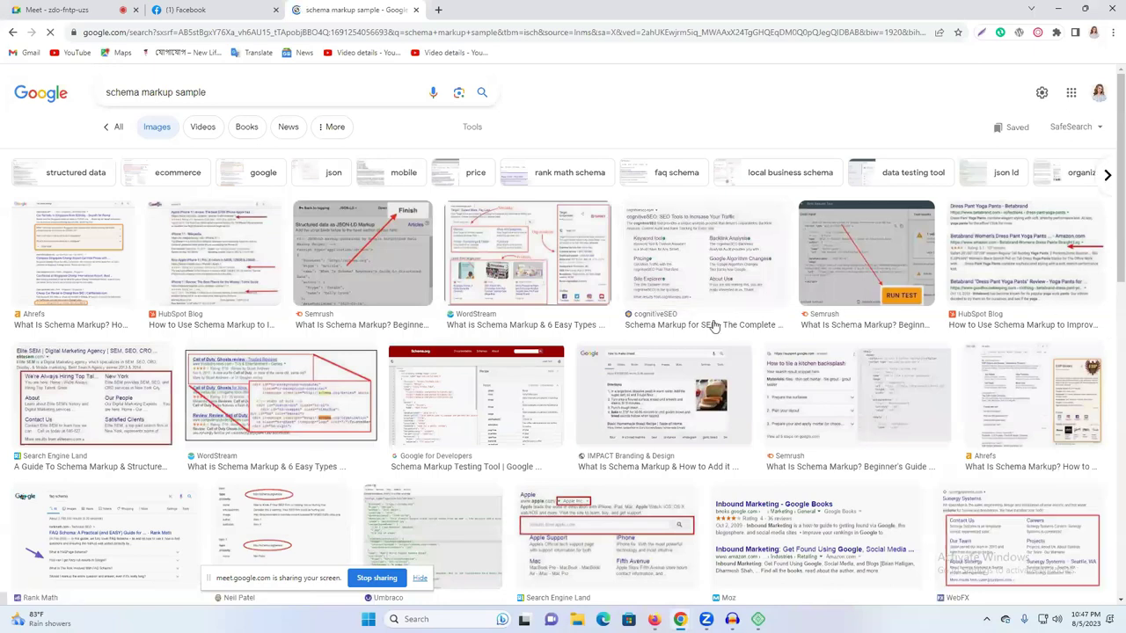
- Preview the WordStream, Ahrefs and HubSpot Blog sample images to examine how schema markup appears in search results
{"action": "left_click", "coordinate": [486, 271]}
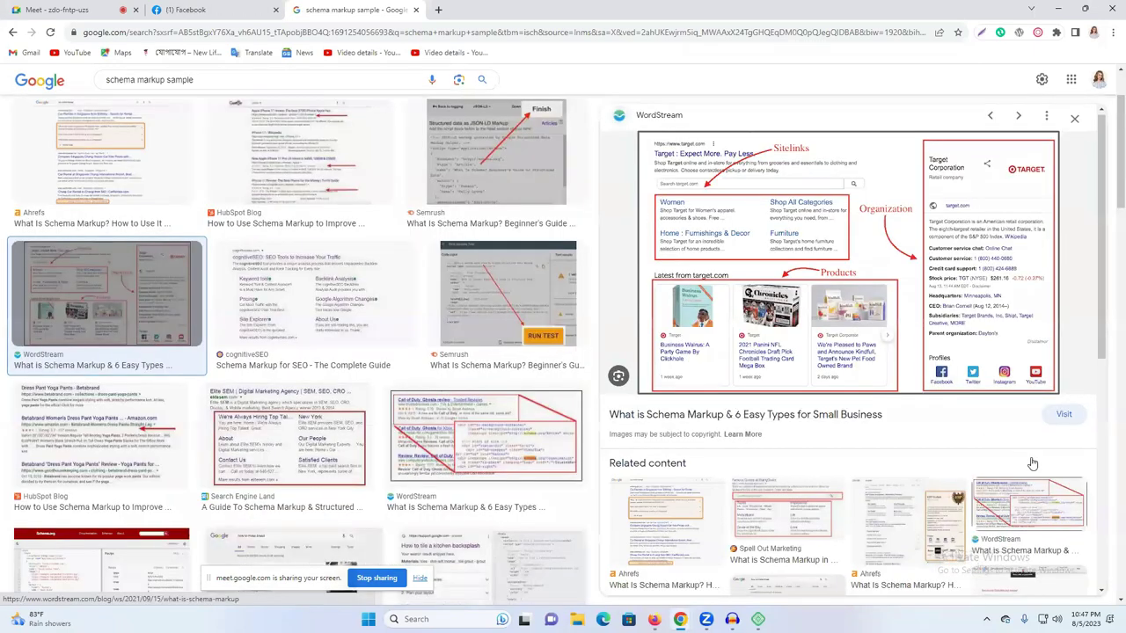
{"action": "scroll", "coordinate": [1032, 464], "scroll_direction": "down", "scroll_amount": 1}
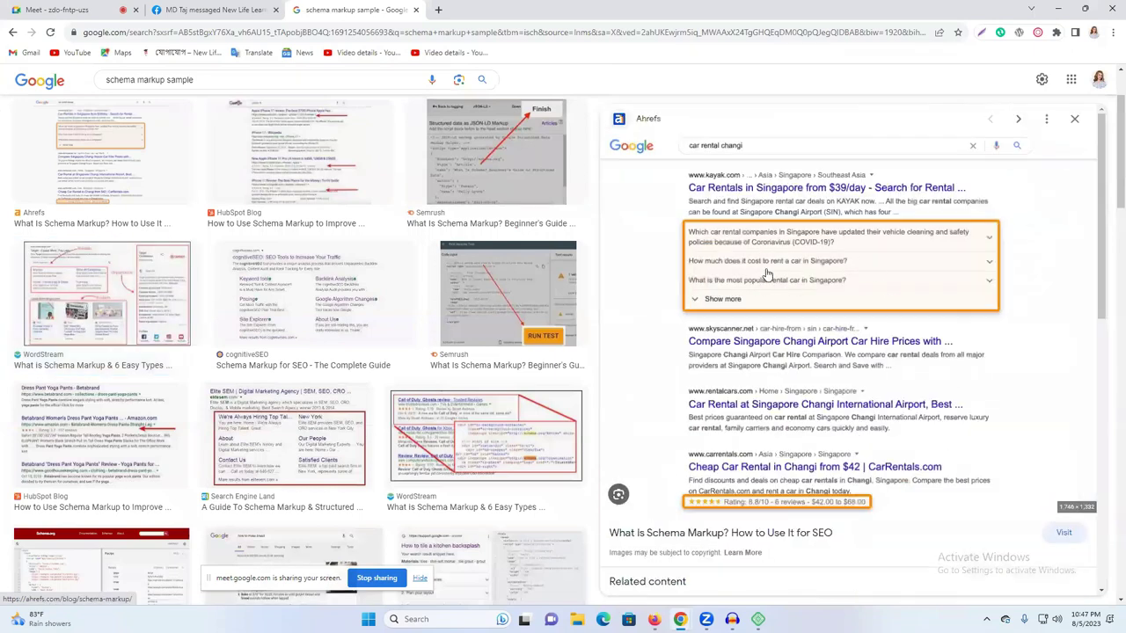
{"action": "scroll", "coordinate": [409, 403], "scroll_direction": "down", "scroll_amount": 1}
{"action": "left_click", "coordinate": [123, 301]}
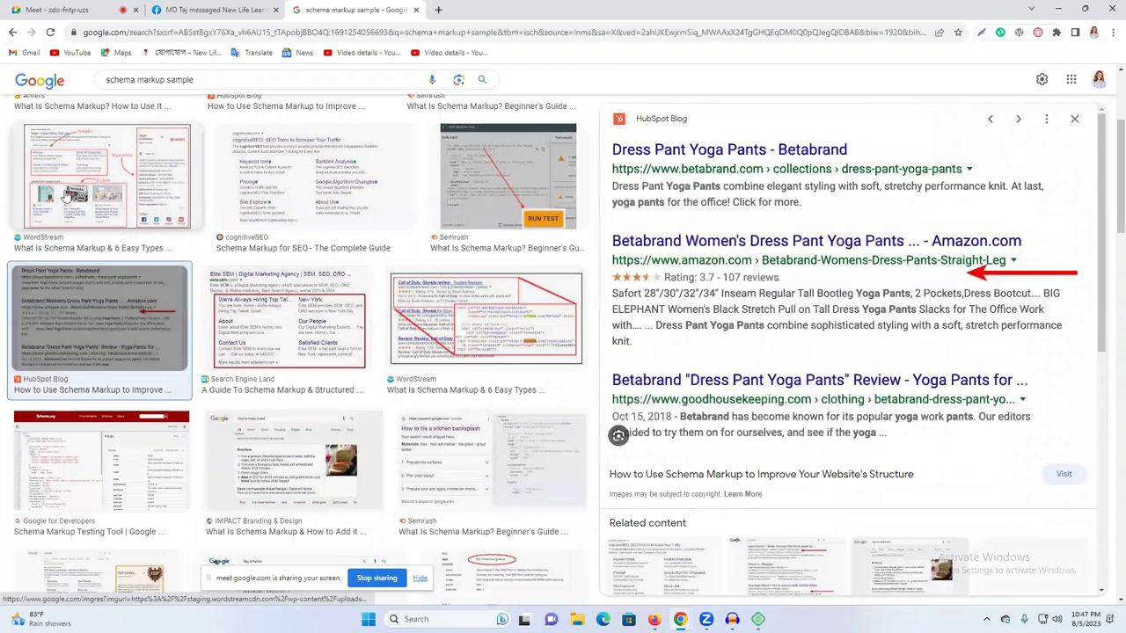
{"action": "left_click", "coordinate": [88, 171]}
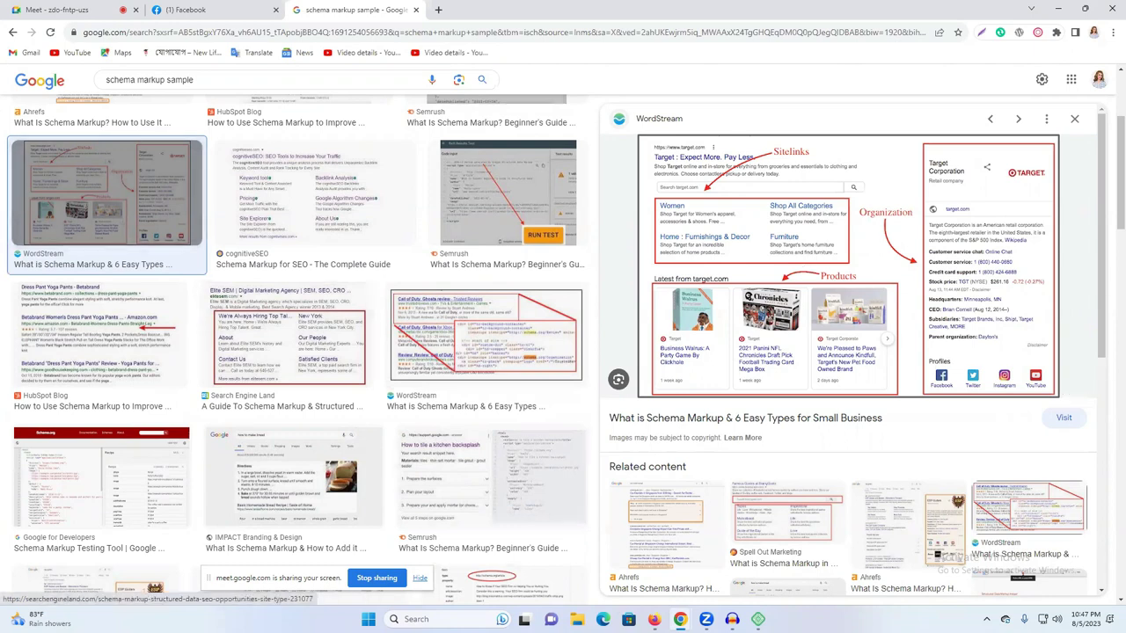
- Switch back to the Rank Math wizard in Firefox and set the schema type for posts to Product
{"action": "key", "text": "alt+Tab"}
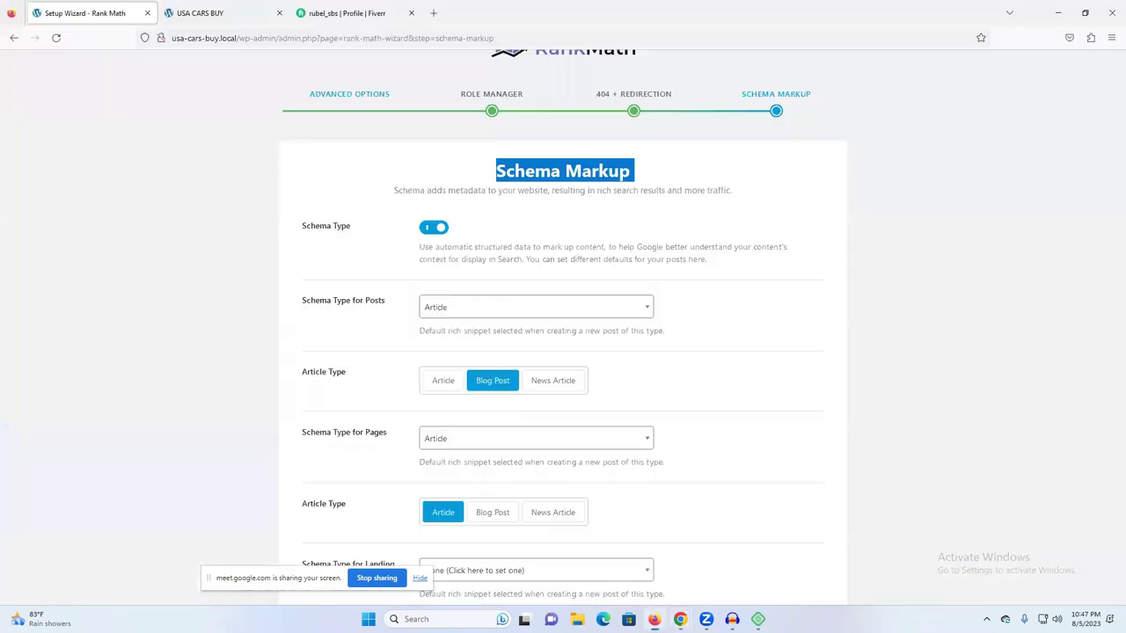
{"action": "left_click", "coordinate": [455, 314]}
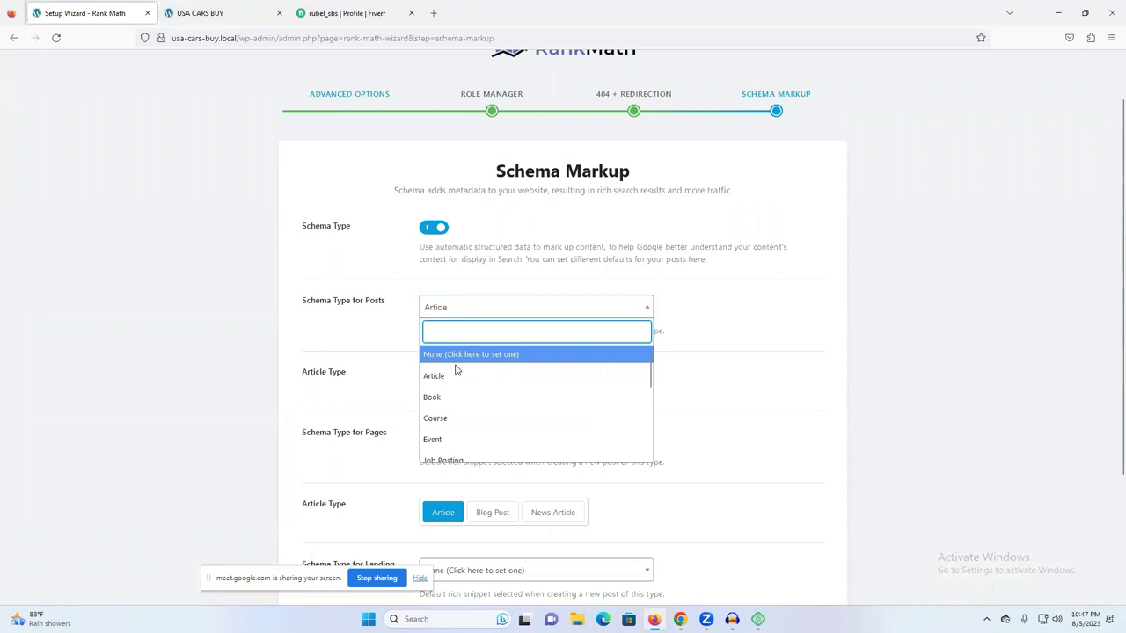
{"action": "scroll", "coordinate": [505, 400], "scroll_direction": "down", "scroll_amount": 2}
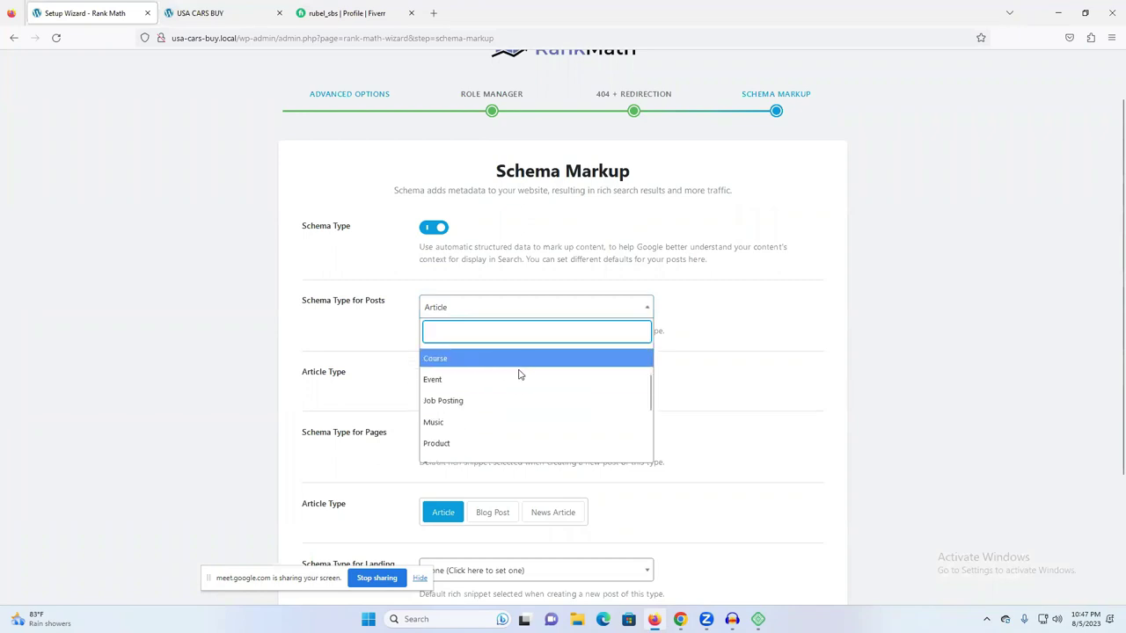
{"action": "scroll", "coordinate": [493, 413], "scroll_direction": "down", "scroll_amount": 3}
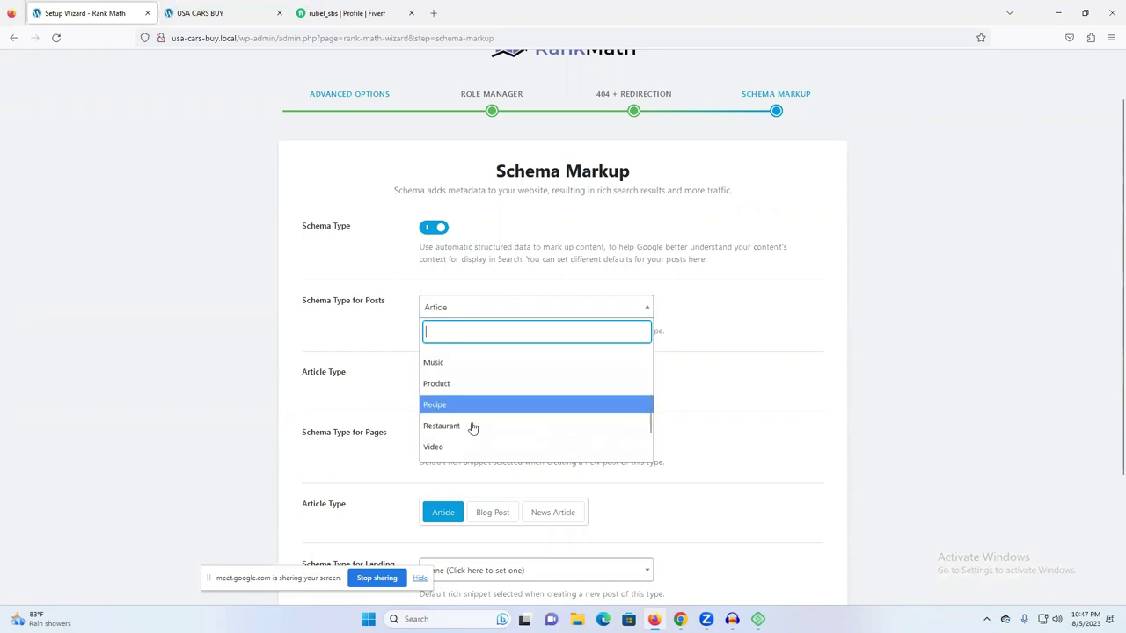
{"action": "scroll", "coordinate": [488, 387], "scroll_direction": "up", "scroll_amount": 5}
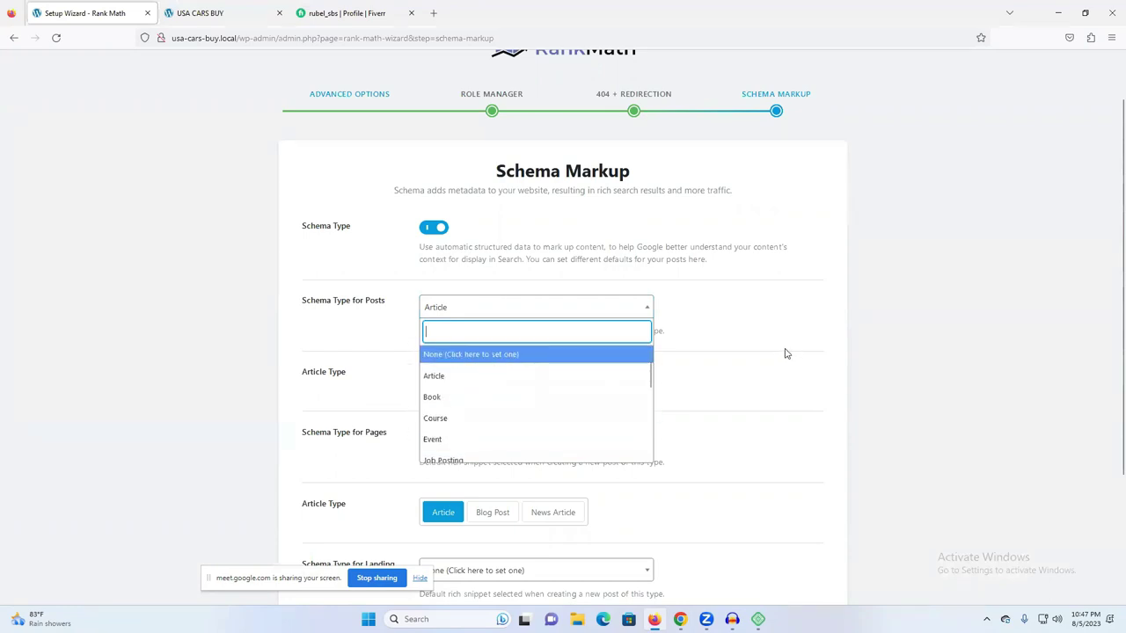
{"action": "scroll", "coordinate": [546, 405], "scroll_direction": "down", "scroll_amount": 2}
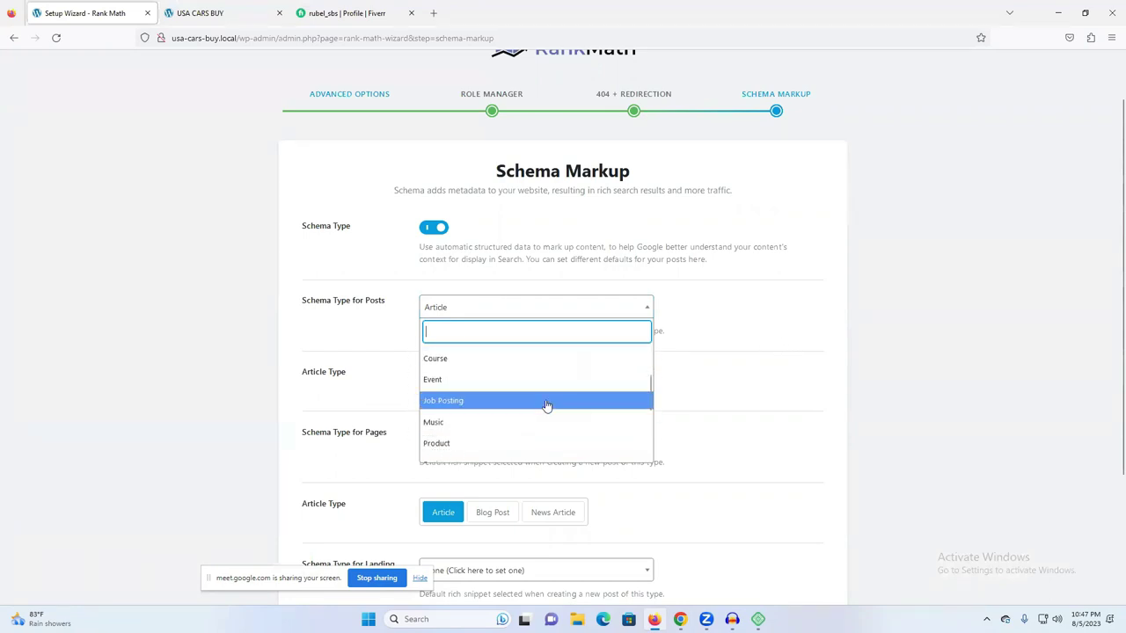
{"action": "left_click", "coordinate": [513, 445]}
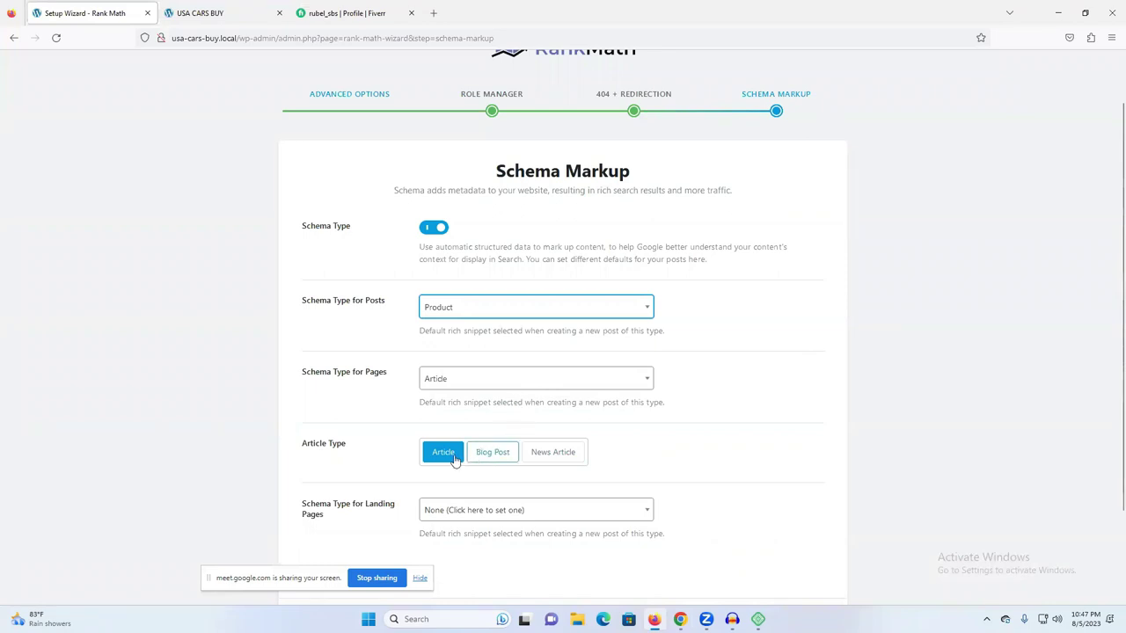
- Set the schema type for posts to Article
{"action": "left_click", "coordinate": [507, 312]}
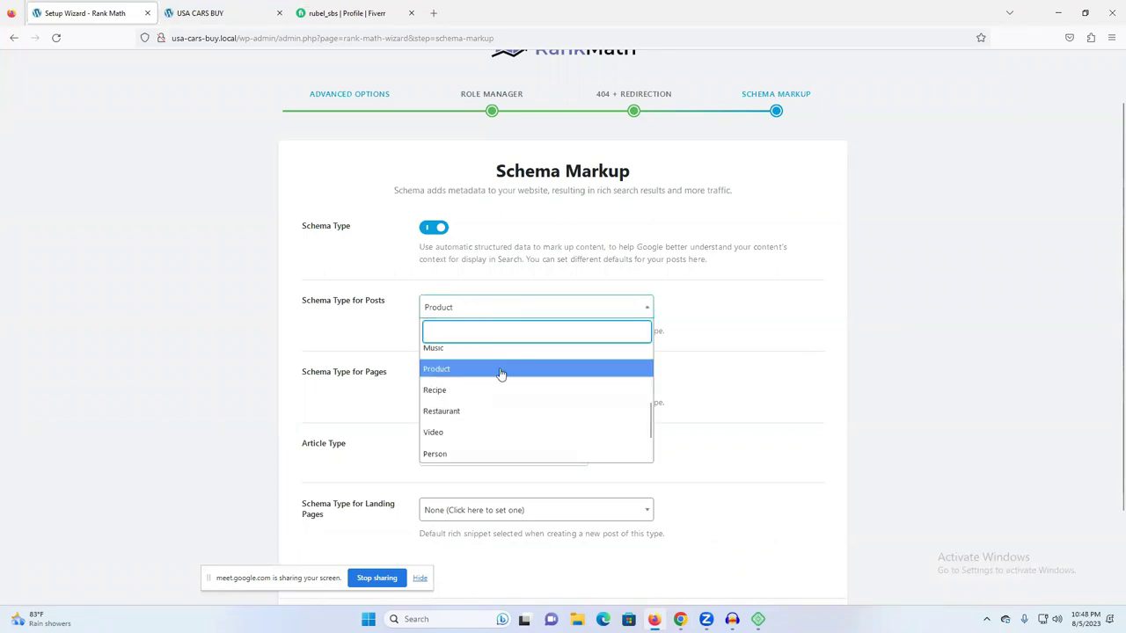
{"action": "scroll", "coordinate": [482, 422], "scroll_direction": "up", "scroll_amount": 3}
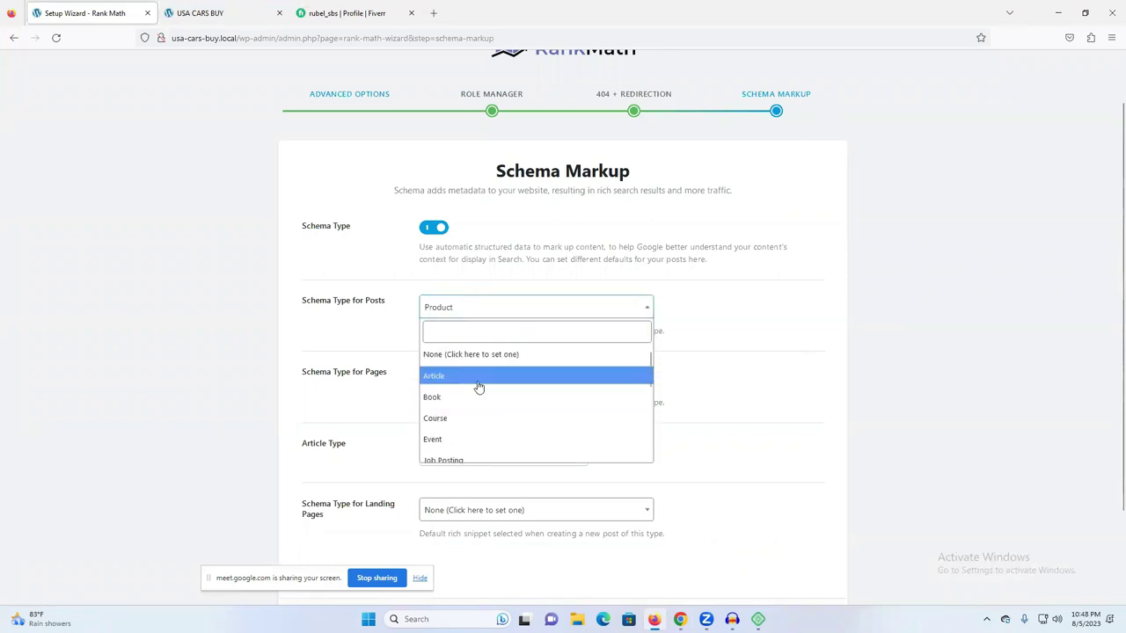
{"action": "left_click", "coordinate": [477, 379]}
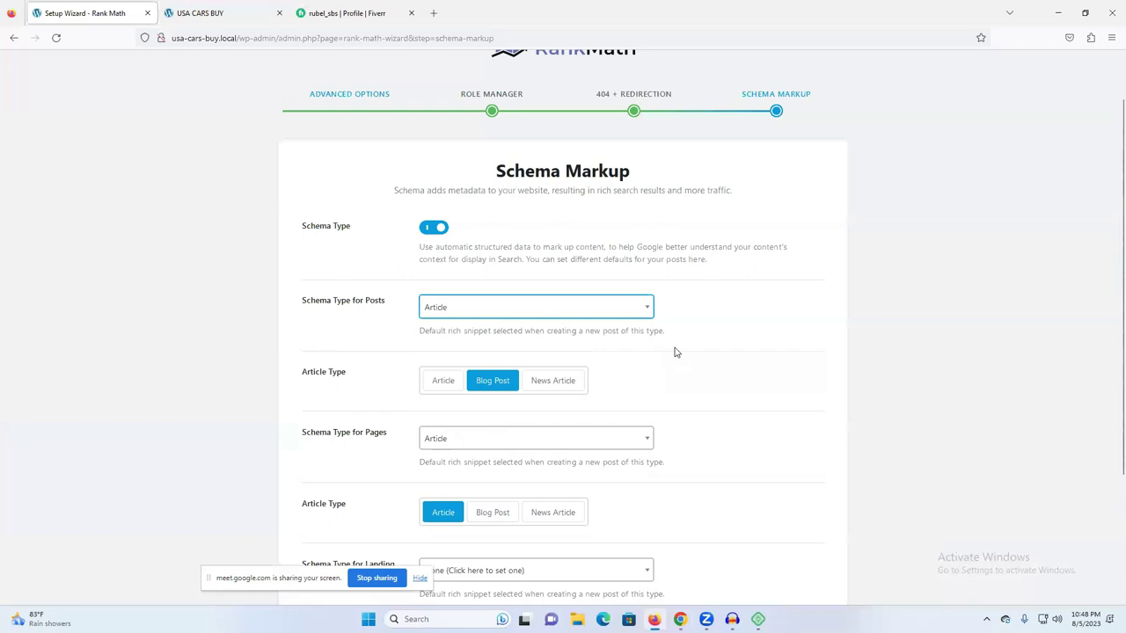
- Keep Article as the schema type for pages and set the pages' article type to Blog Post
{"action": "left_click", "coordinate": [470, 443]}
{"action": "left_click", "coordinate": [789, 397]}
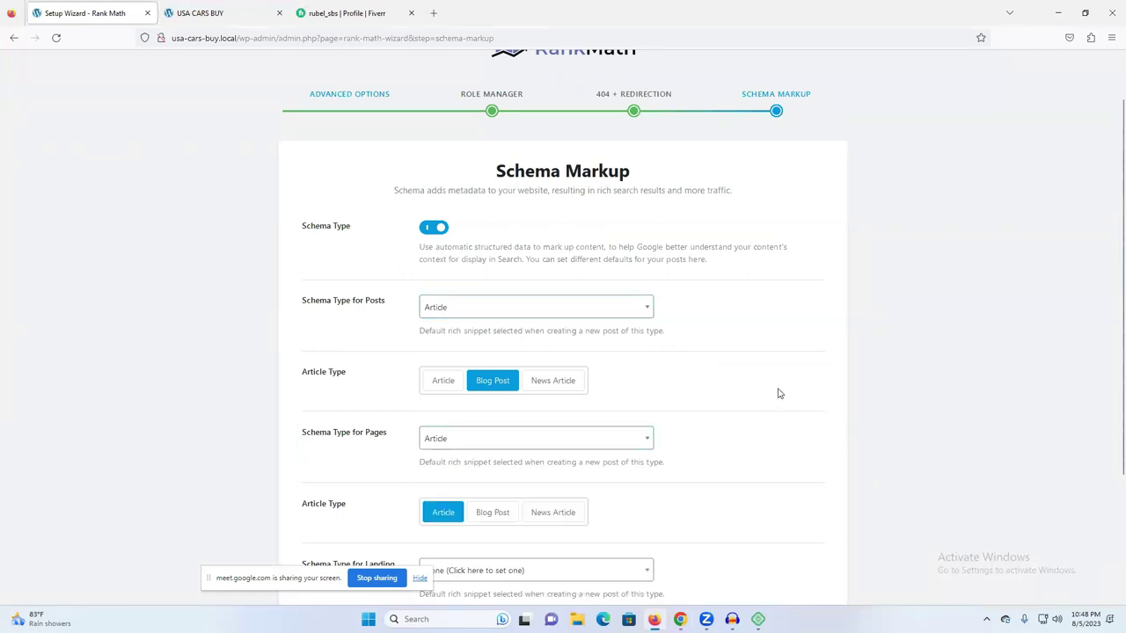
{"action": "left_click", "coordinate": [495, 447]}
{"action": "left_click", "coordinate": [732, 413]}
{"action": "scroll", "coordinate": [733, 407], "scroll_direction": "down", "scroll_amount": 1}
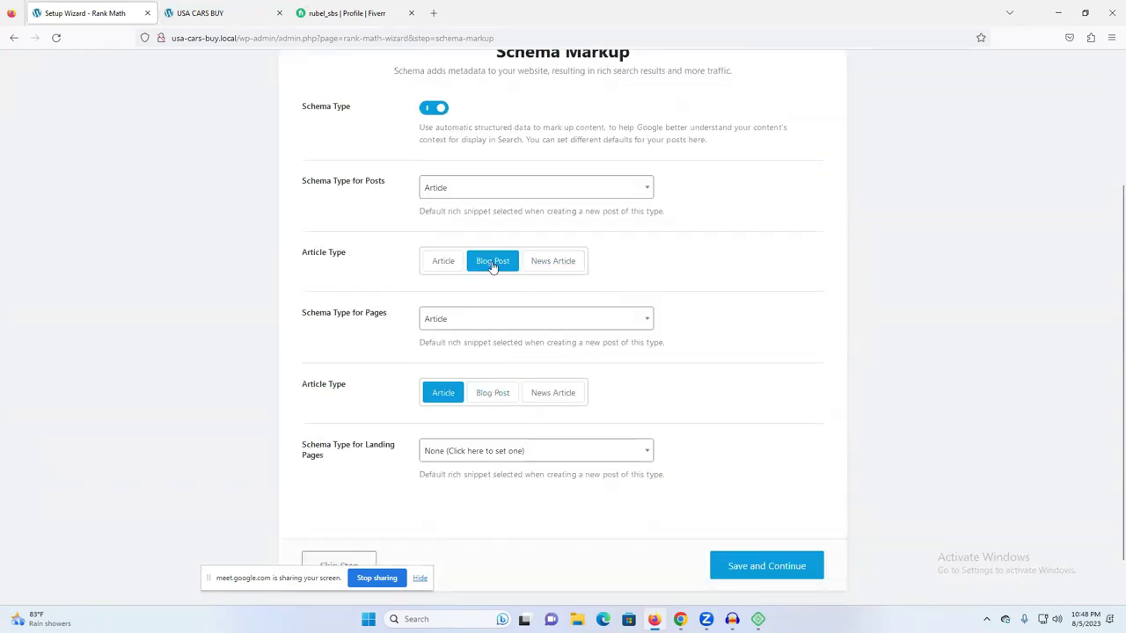
{"action": "left_click", "coordinate": [494, 396]}
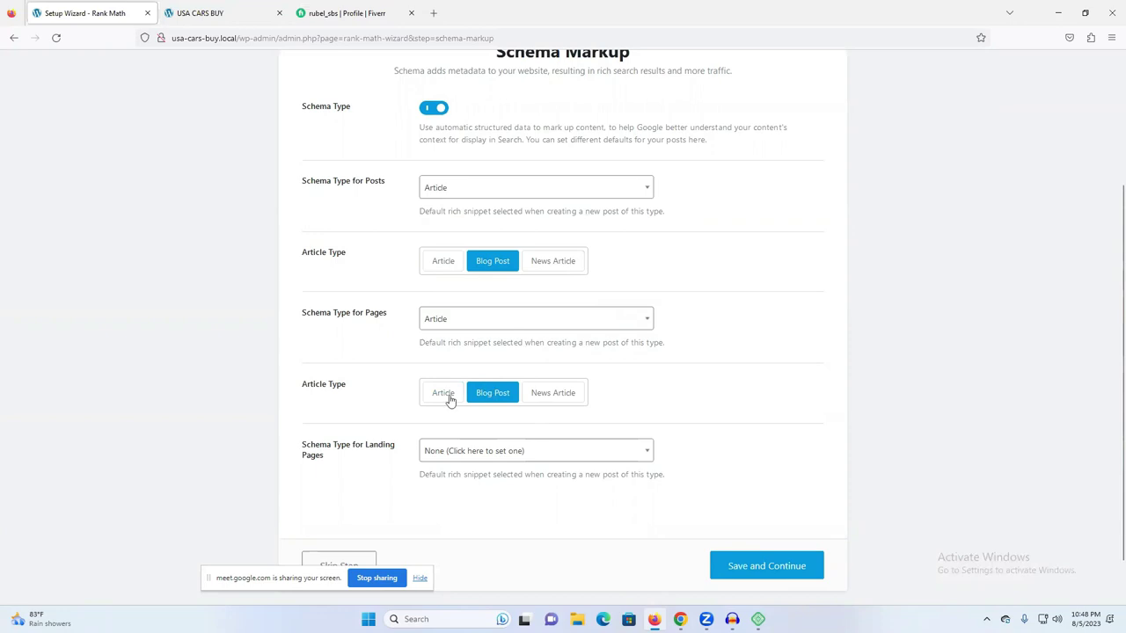
- Set the schema type for landing pages to Product and save the schema markup settings
{"action": "left_click", "coordinate": [475, 453]}
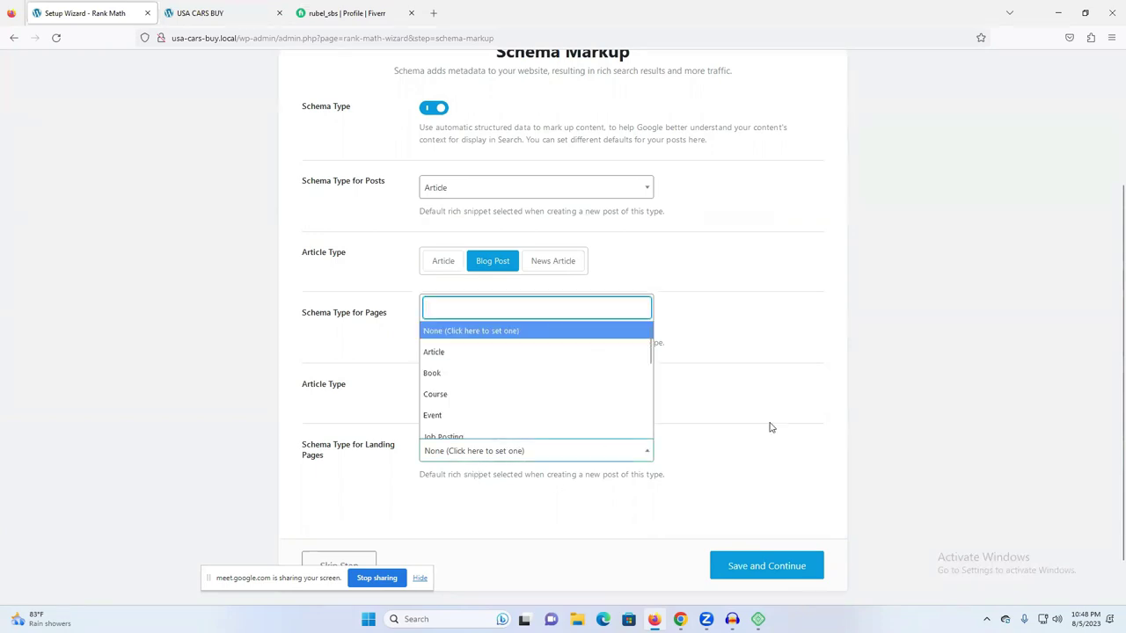
{"action": "scroll", "coordinate": [496, 422], "scroll_direction": "down", "scroll_amount": 2}
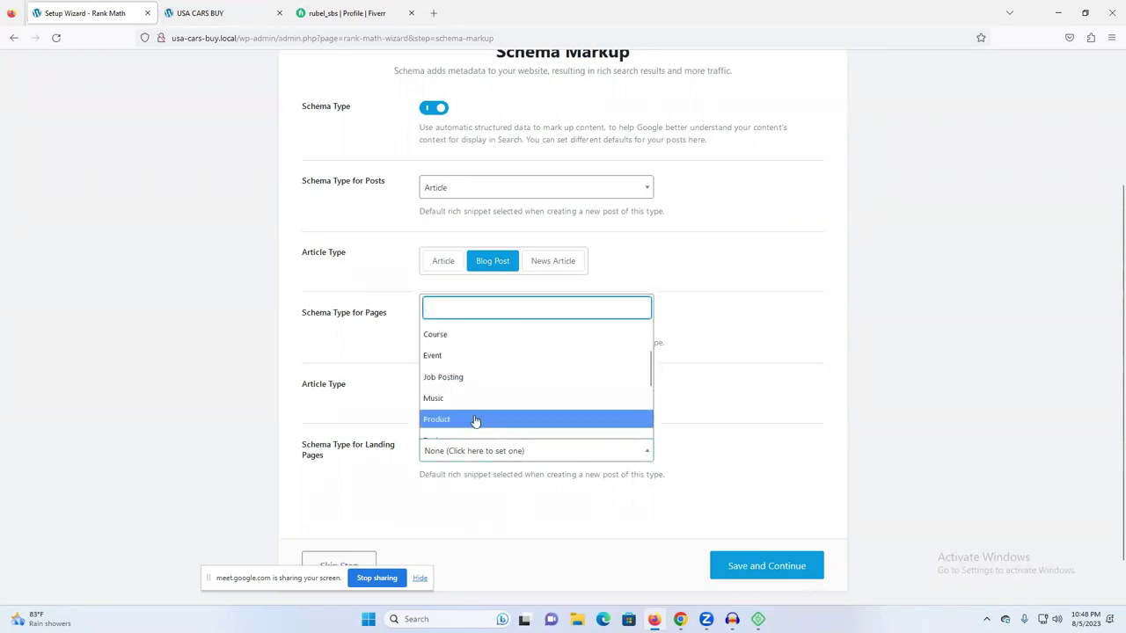
{"action": "left_click", "coordinate": [473, 418]}
{"action": "scroll", "coordinate": [748, 475], "scroll_direction": "down", "scroll_amount": 1}
{"action": "left_click", "coordinate": [734, 510]}
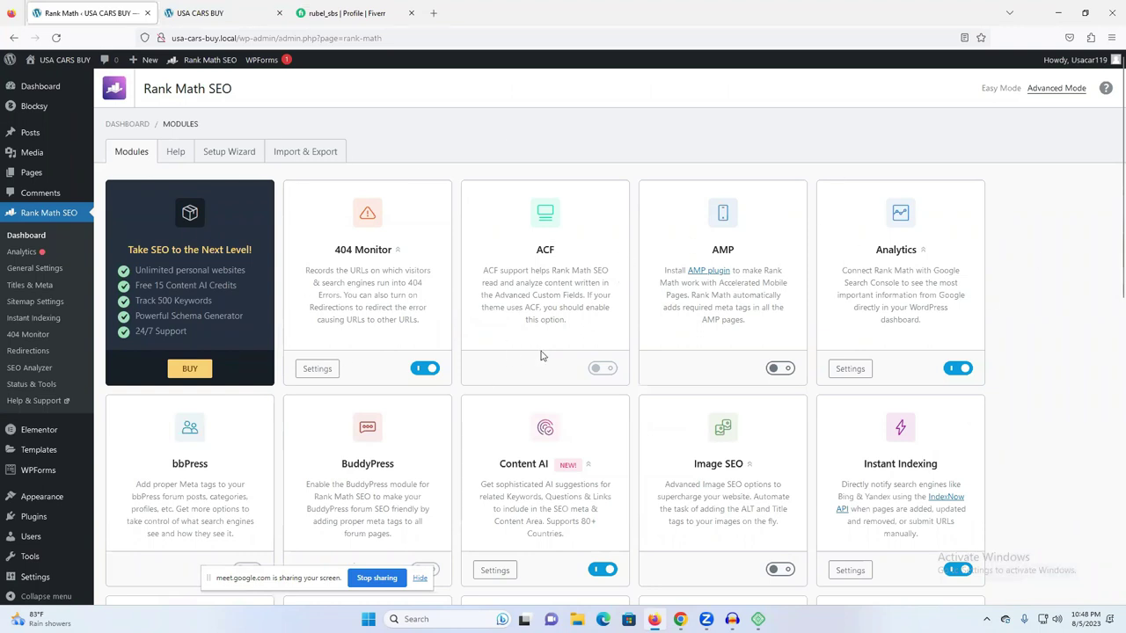
- Look through the modules available on the Rank Math dashboard
{"action": "scroll", "coordinate": [519, 334], "scroll_direction": "down", "scroll_amount": 2}
{"action": "scroll", "coordinate": [787, 291], "scroll_direction": "up", "scroll_amount": 2}
{"action": "scroll", "coordinate": [695, 351], "scroll_direction": "down", "scroll_amount": 1}
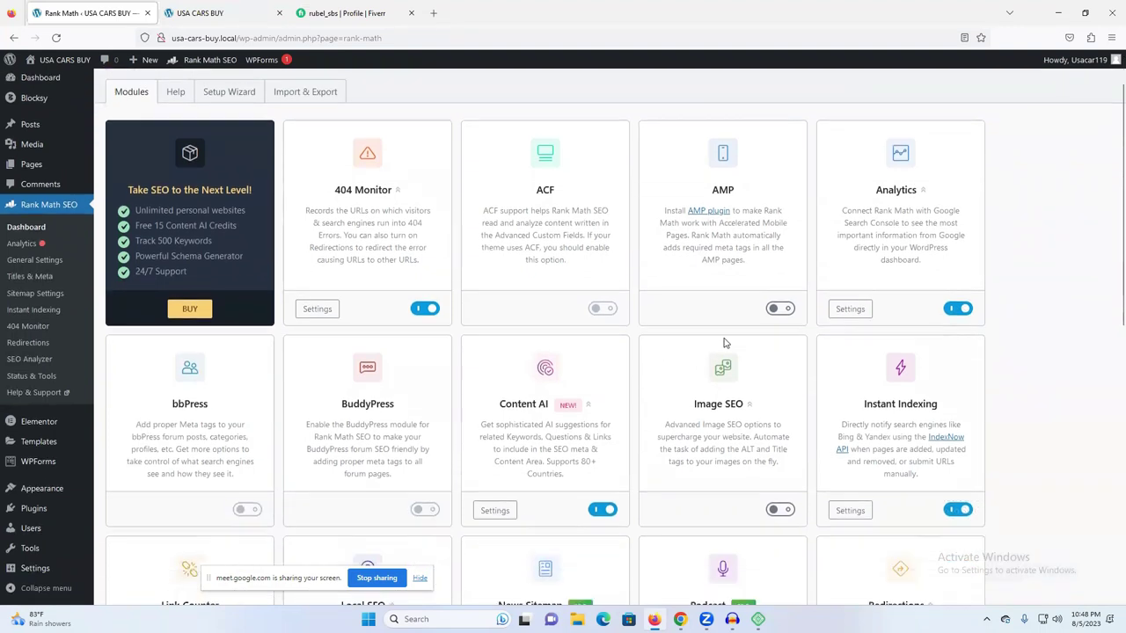
{"action": "scroll", "coordinate": [721, 308], "scroll_direction": "down", "scroll_amount": 2}
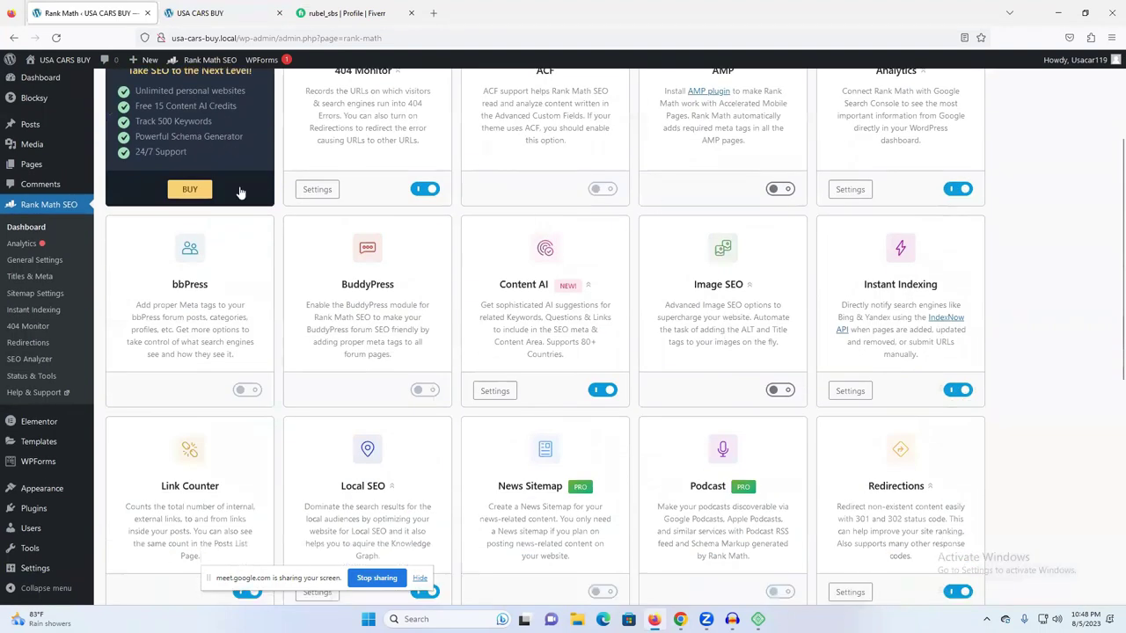
- Enable the Image SEO module on the Rank Math dashboard
{"action": "scroll", "coordinate": [572, 364], "scroll_direction": "down", "scroll_amount": 6}
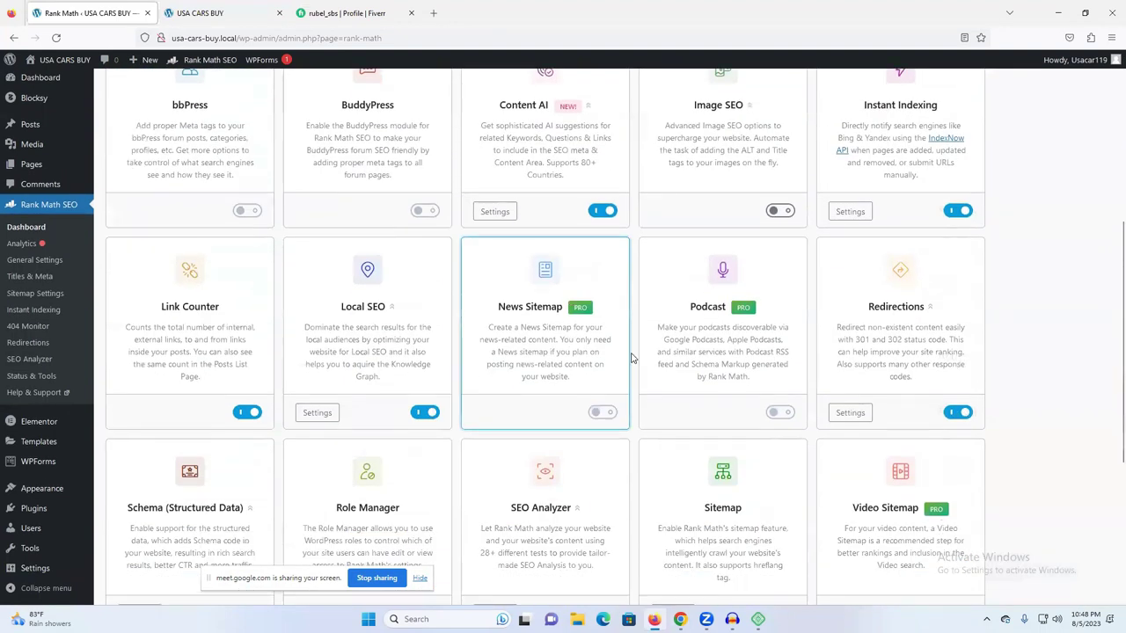
{"action": "scroll", "coordinate": [631, 357], "scroll_direction": "down", "scroll_amount": 2}
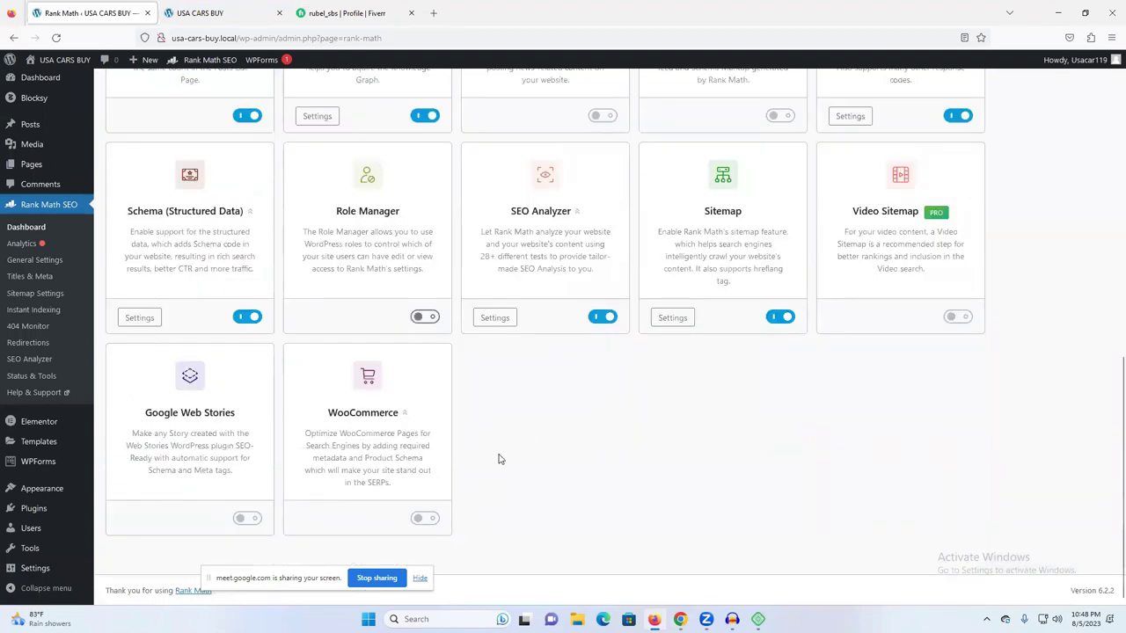
{"action": "scroll", "coordinate": [498, 458], "scroll_direction": "up", "scroll_amount": 4}
{"action": "scroll", "coordinate": [631, 297], "scroll_direction": "up", "scroll_amount": 2}
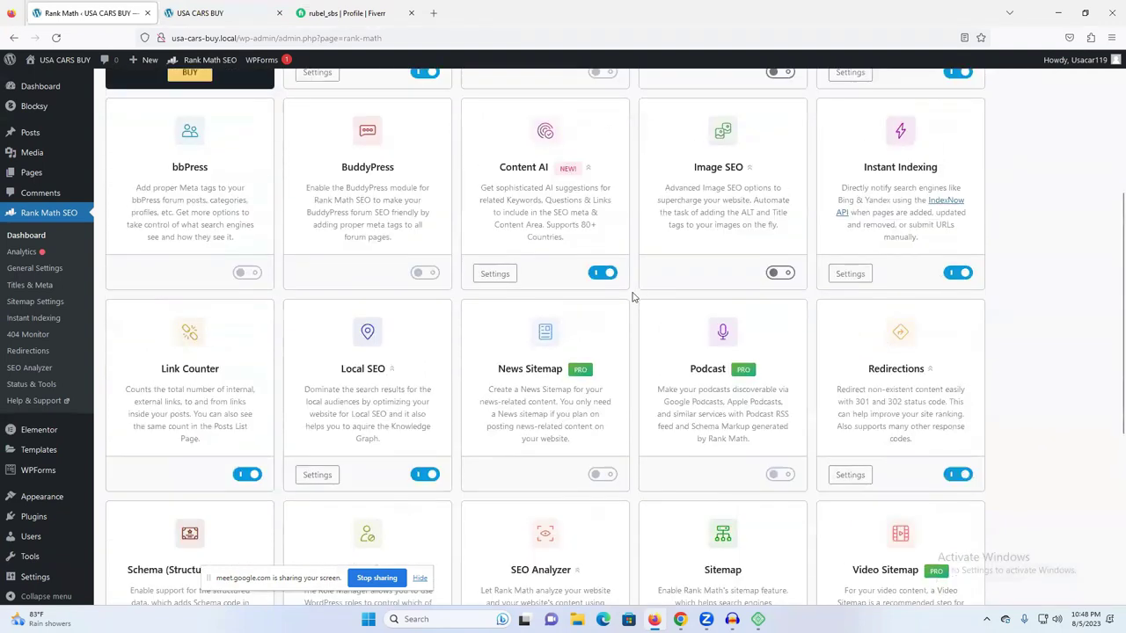
{"action": "scroll", "coordinate": [753, 273], "scroll_direction": "up", "scroll_amount": 1}
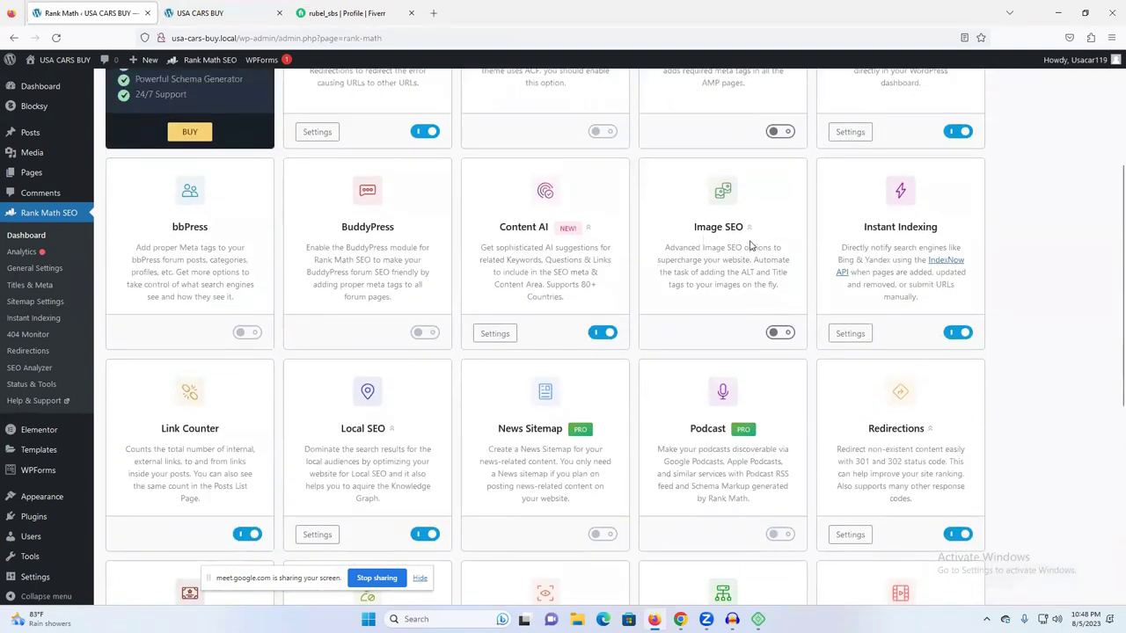
{"action": "left_click", "coordinate": [781, 333]}
{"action": "scroll", "coordinate": [788, 345], "scroll_direction": "up", "scroll_amount": 3}
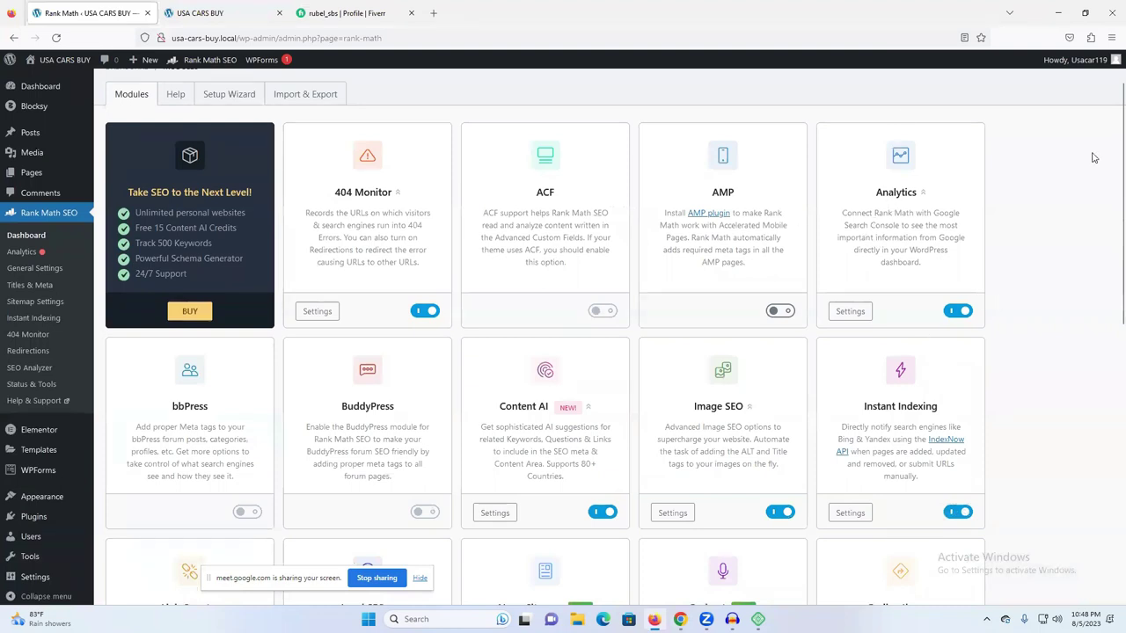
- Review the remaining Rank Math modules, including Role Manager, SEO Analyzer and Sitemap
{"action": "scroll", "coordinate": [352, 295], "scroll_direction": "down", "scroll_amount": 4}
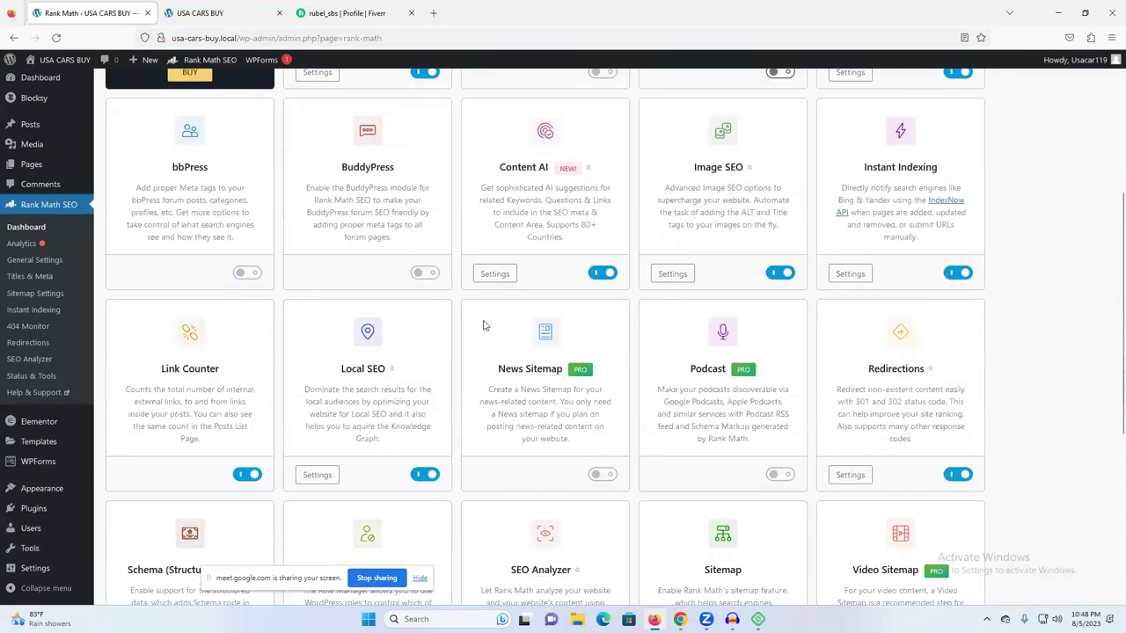
{"action": "scroll", "coordinate": [483, 325], "scroll_direction": "down", "scroll_amount": 2}
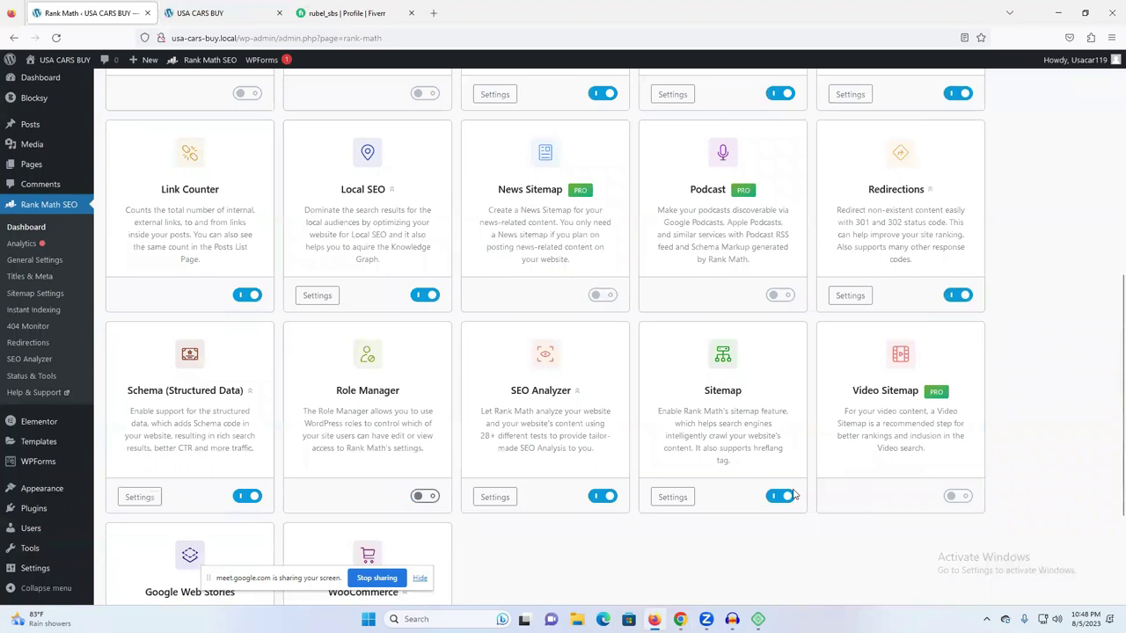
{"action": "scroll", "coordinate": [439, 402], "scroll_direction": "down", "scroll_amount": 1}
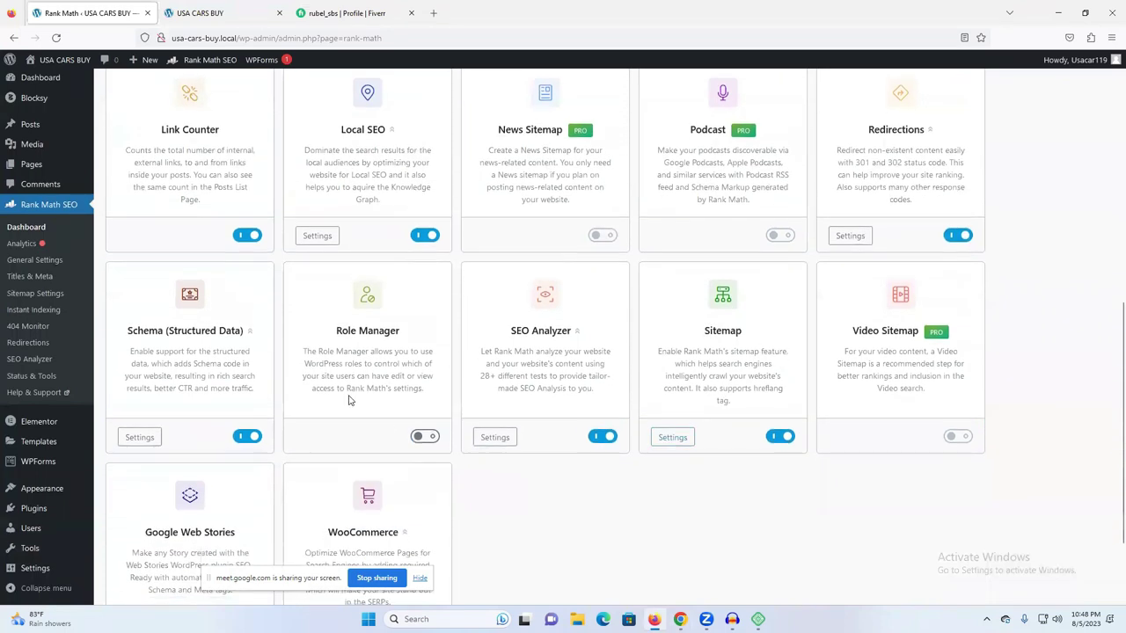
{"action": "scroll", "coordinate": [372, 431], "scroll_direction": "down", "scroll_amount": 2}
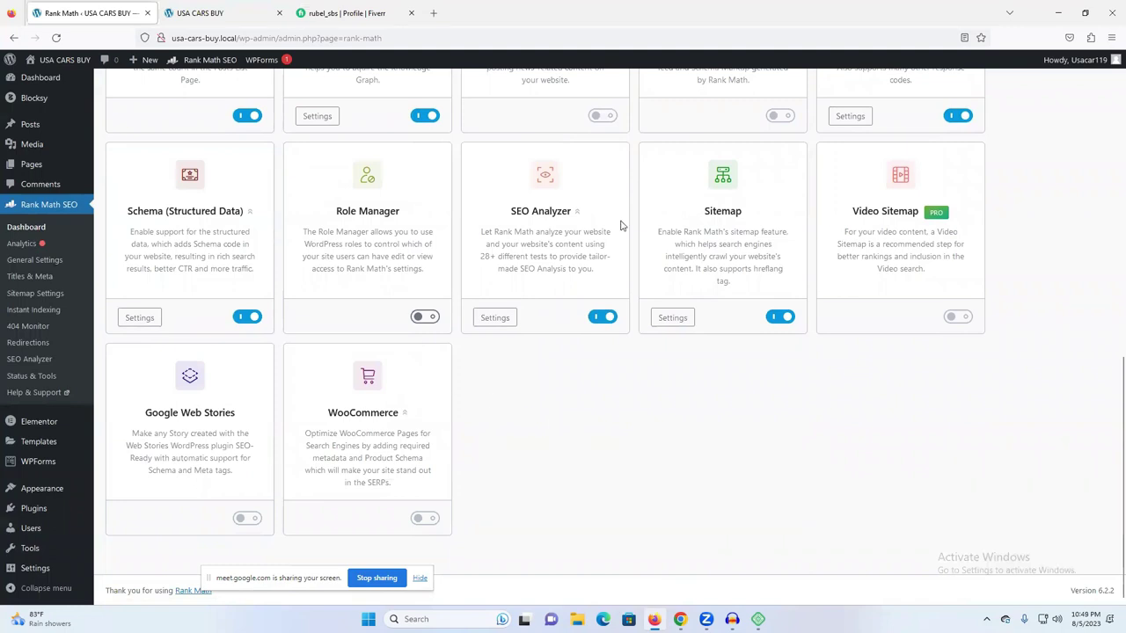
{"action": "scroll", "coordinate": [620, 226], "scroll_direction": "up", "scroll_amount": 10}
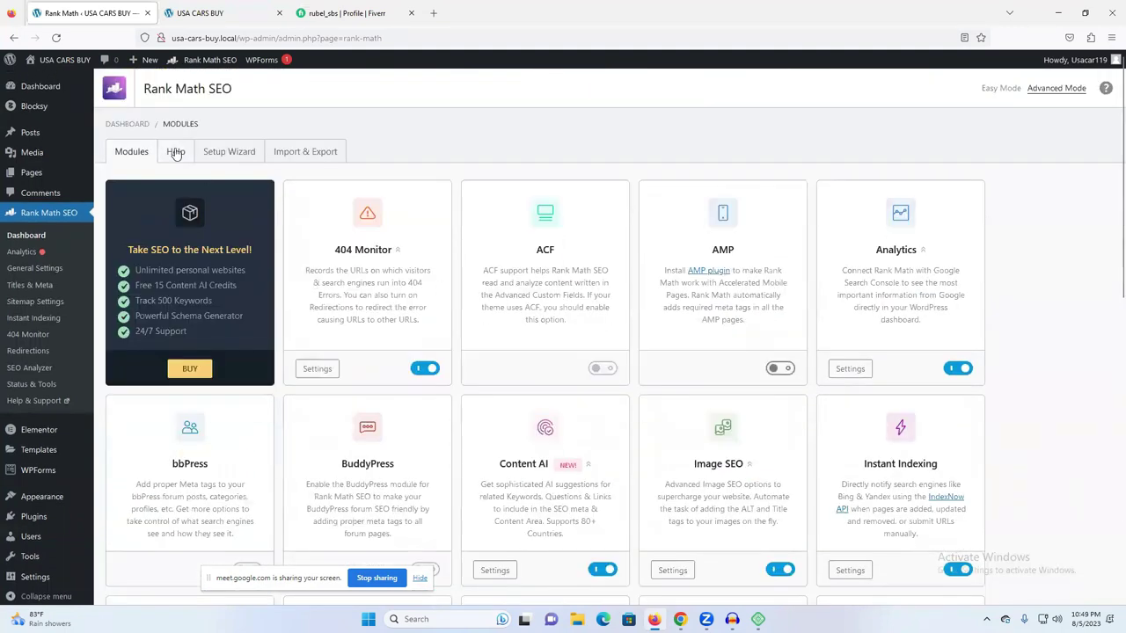
- View the Setup Wizard's mode selection page and return to the Rank Math modules dashboard
{"action": "left_click", "coordinate": [250, 156]}
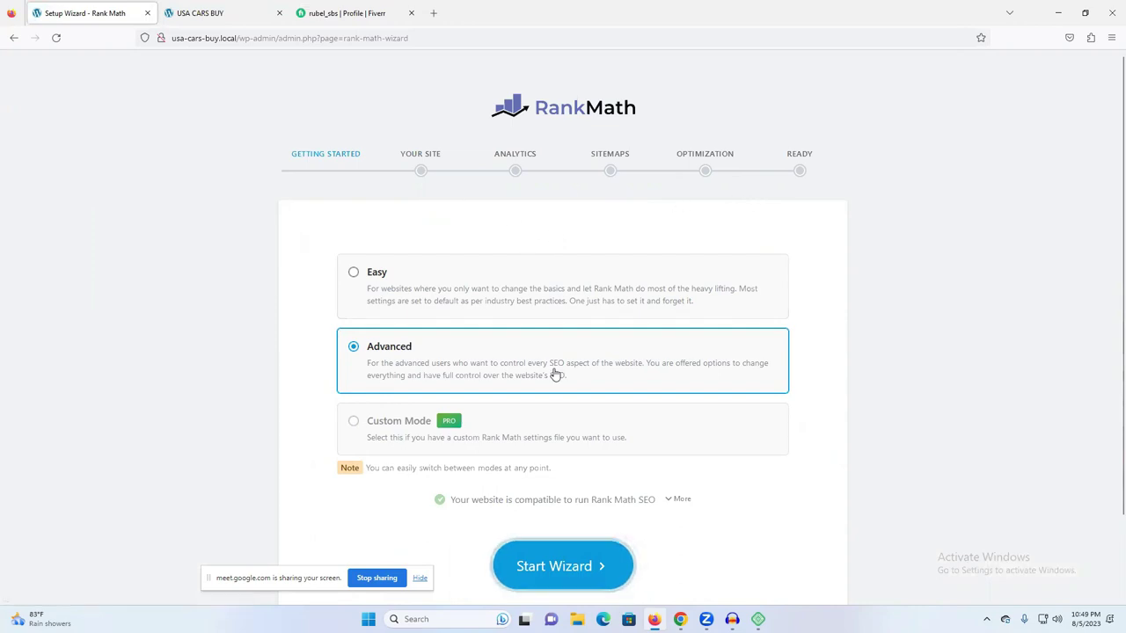
{"action": "scroll", "coordinate": [555, 374], "scroll_direction": "down", "scroll_amount": 2}
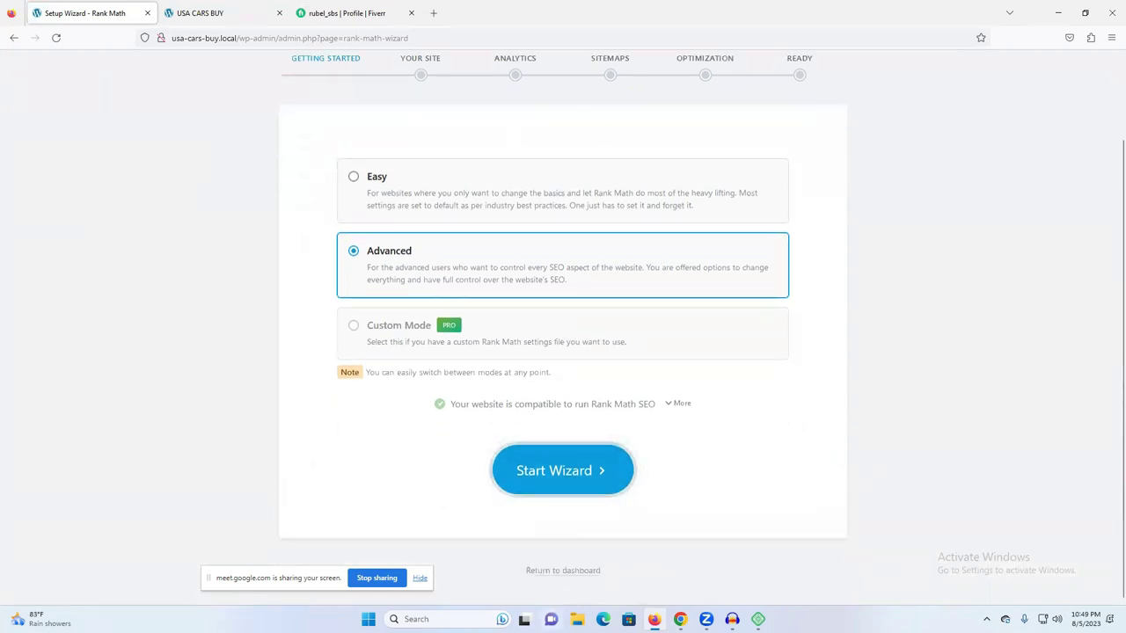
{"action": "left_click", "coordinate": [557, 571]}
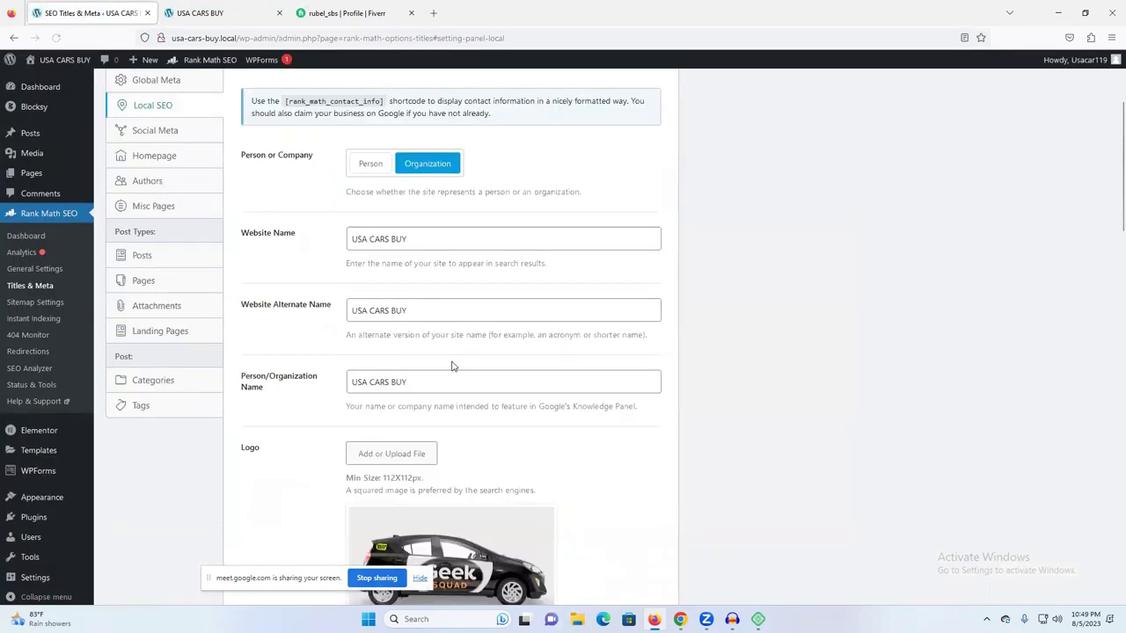
{"action": "scroll", "coordinate": [370, 347], "scroll_direction": "up", "scroll_amount": 2}
{"action": "left_click", "coordinate": [27, 236]}
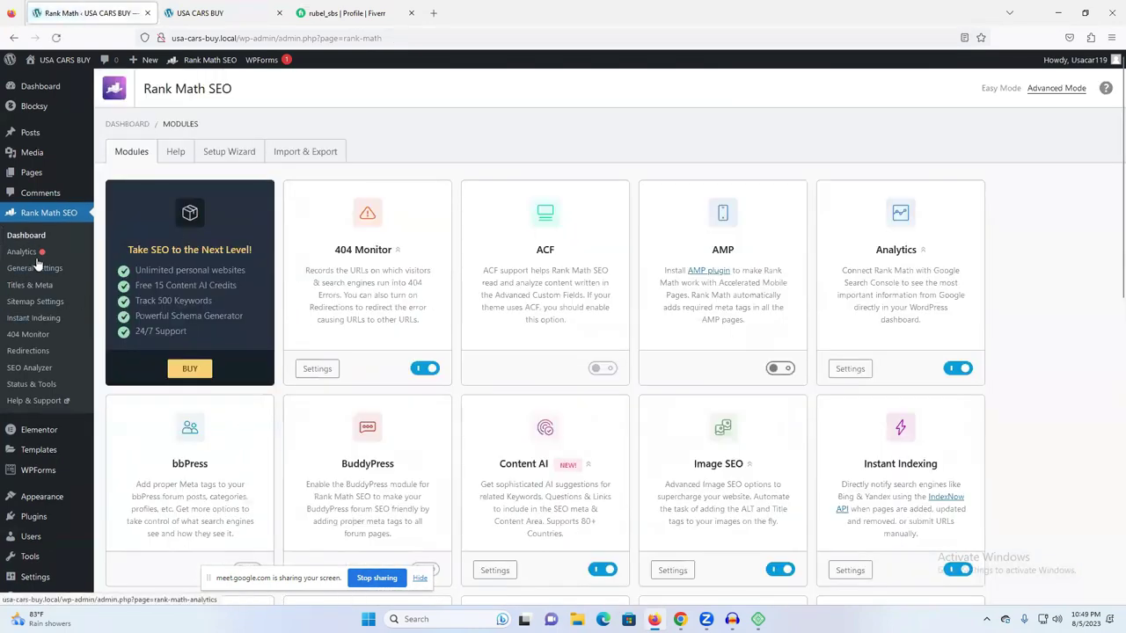
- View the Rank Math Analytics page and open the plugin's General Settings at the Links options
{"action": "left_click", "coordinate": [25, 253]}
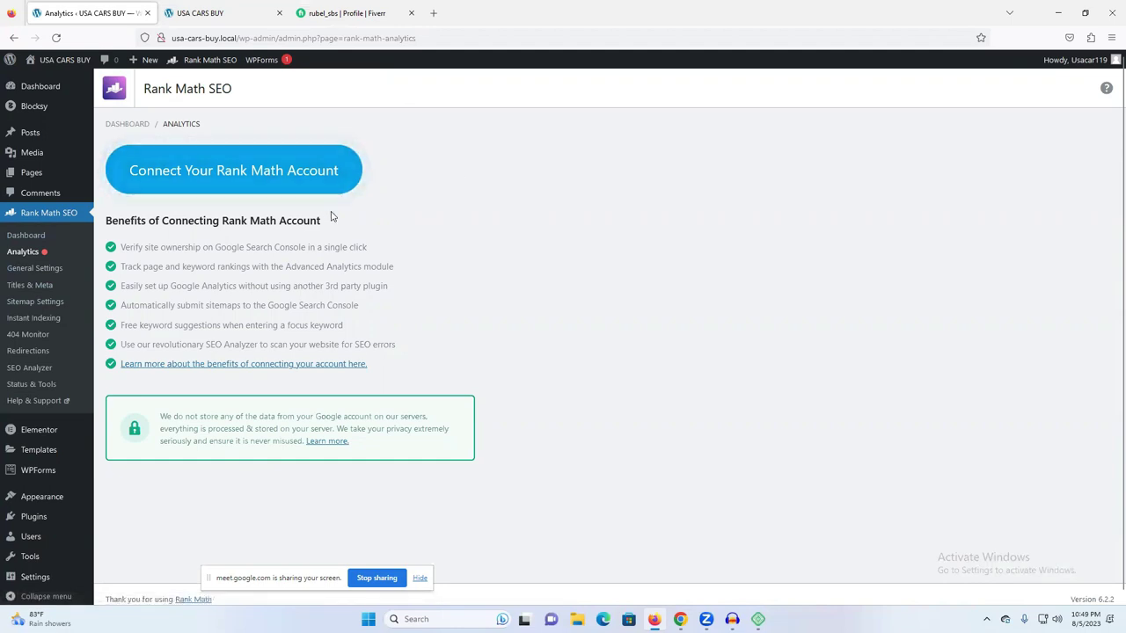
{"action": "left_click", "coordinate": [32, 273]}
{"action": "scroll", "coordinate": [398, 296], "scroll_direction": "down", "scroll_amount": 1}
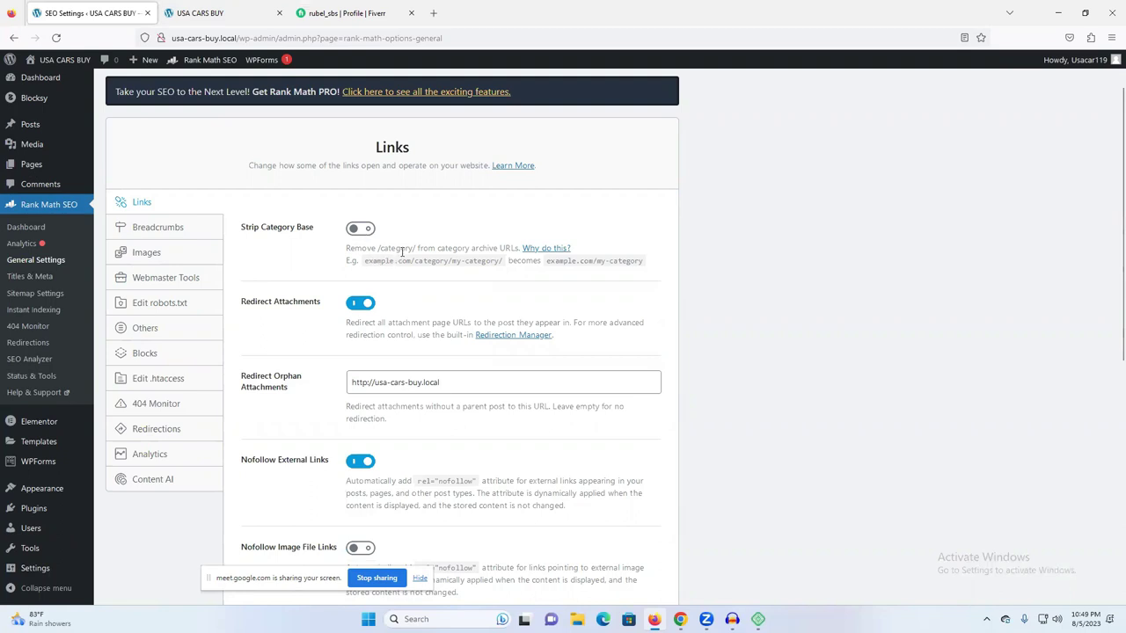
- Examine the Strip Category Base description and the category part of its example URL
{"action": "left_click_drag", "start_coordinate": [376, 248], "coordinate": [401, 249]}
{"action": "triple_click", "coordinate": [380, 264]}
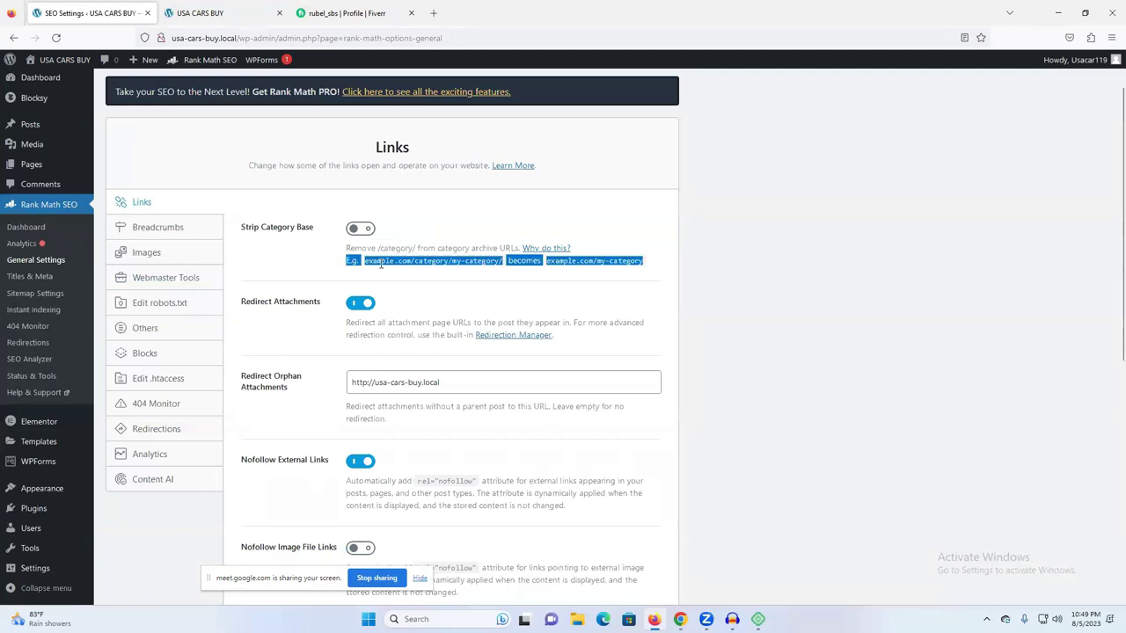
{"action": "left_click", "coordinate": [479, 266]}
{"action": "left_click_drag", "start_coordinate": [410, 264], "coordinate": [455, 270]}
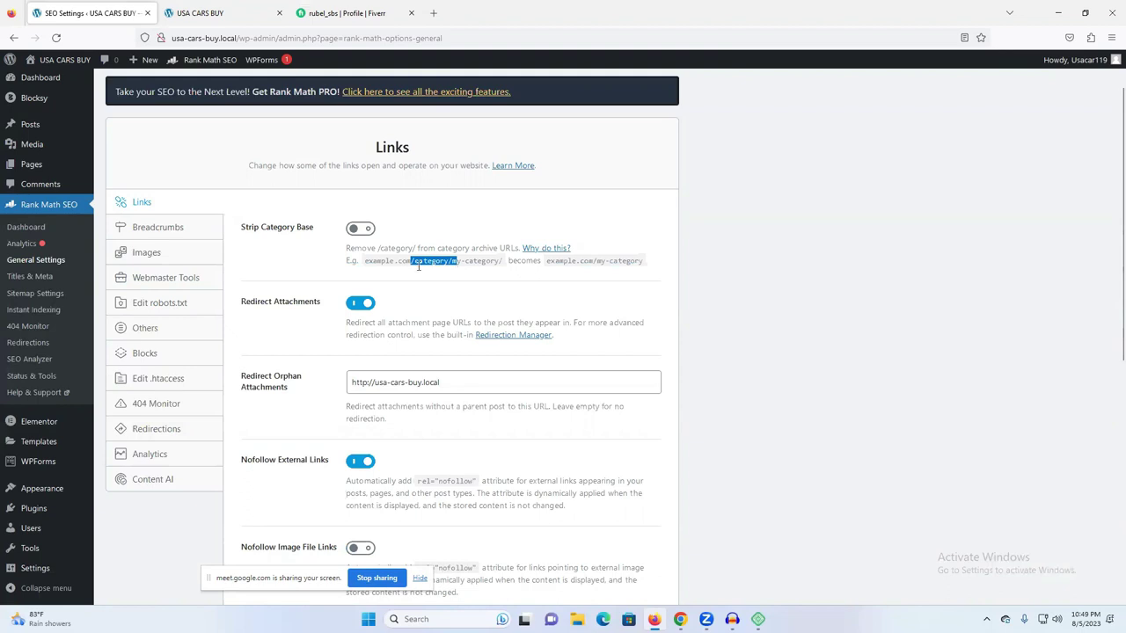
- Examine the URL structure of the Fiverr seller profile and its Rank Math gig page, and return to the SEO settings
{"action": "left_click", "coordinate": [346, 10]}
{"action": "left_click_drag", "start_coordinate": [258, 39], "coordinate": [305, 39]}
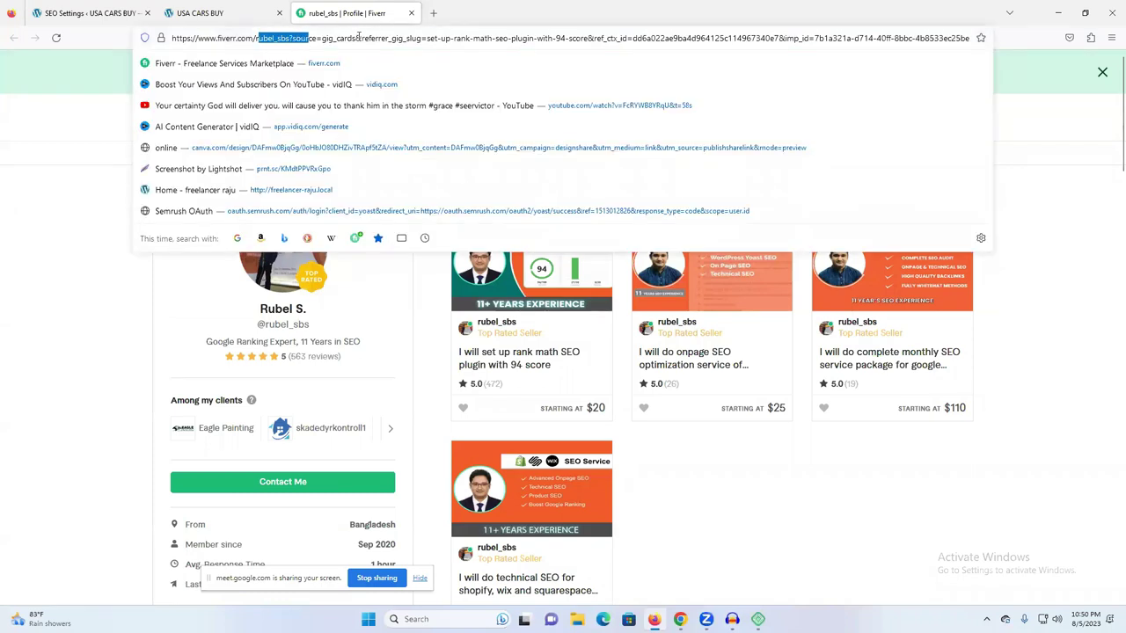
{"action": "left_click", "coordinate": [495, 365]}
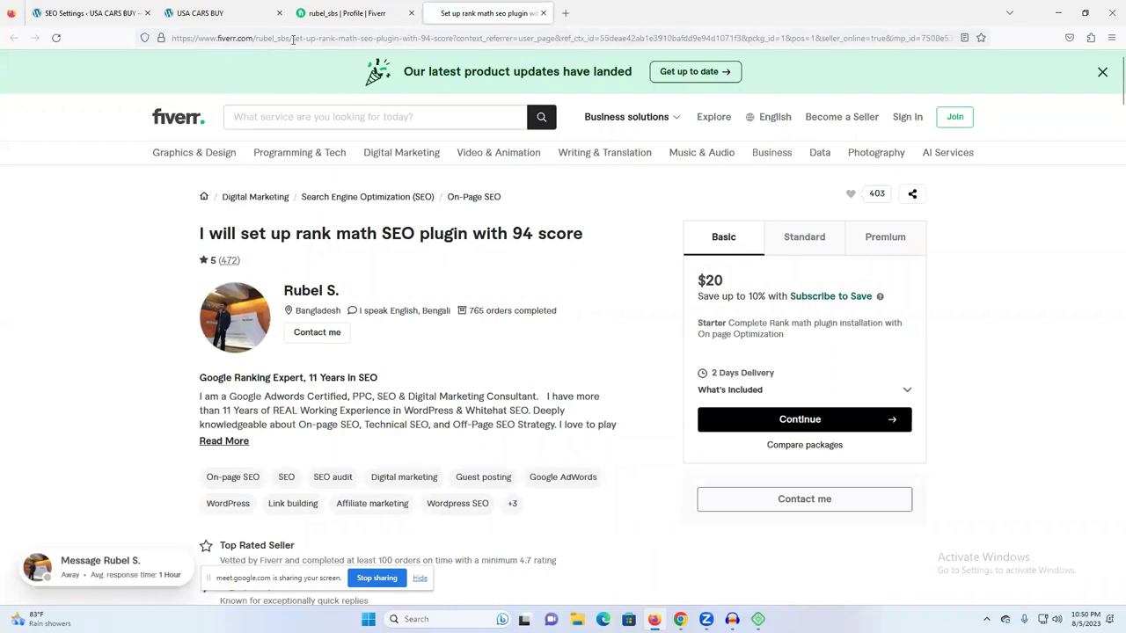
{"action": "left_click_drag", "start_coordinate": [309, 39], "coordinate": [892, 36]}
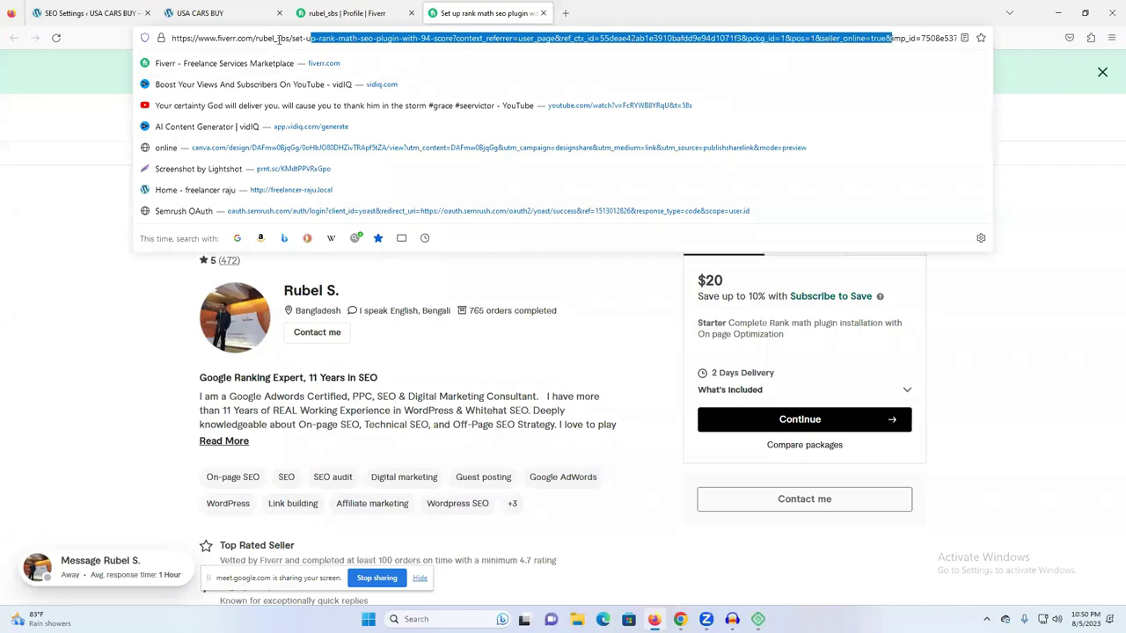
{"action": "left_click", "coordinate": [350, 15]}
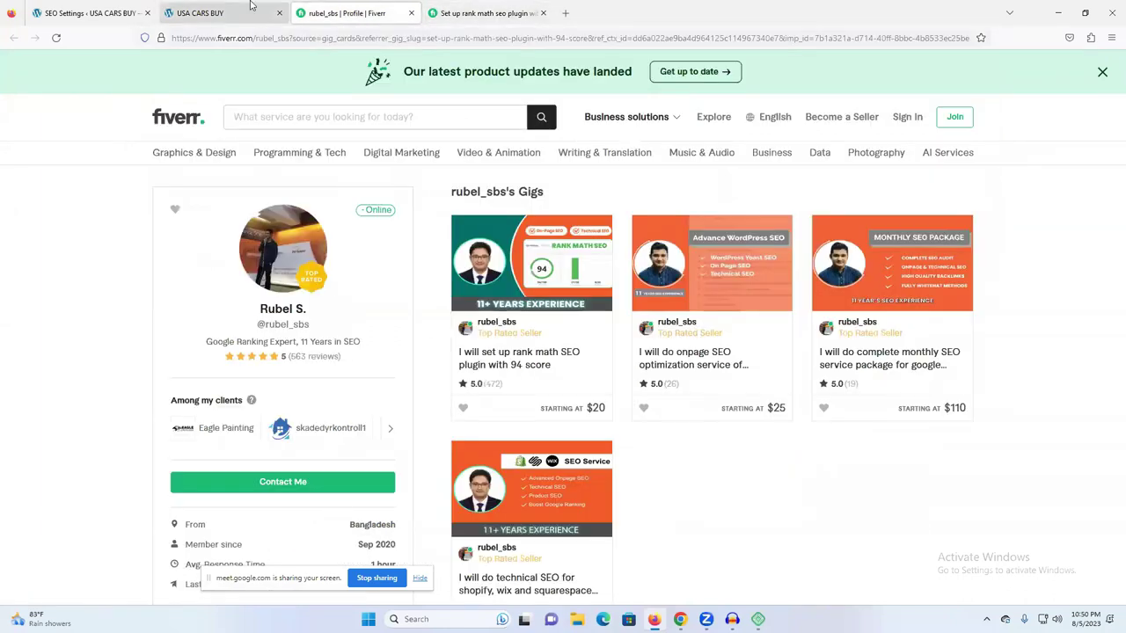
{"action": "left_click", "coordinate": [211, 13]}
{"action": "left_click", "coordinate": [96, 9]}
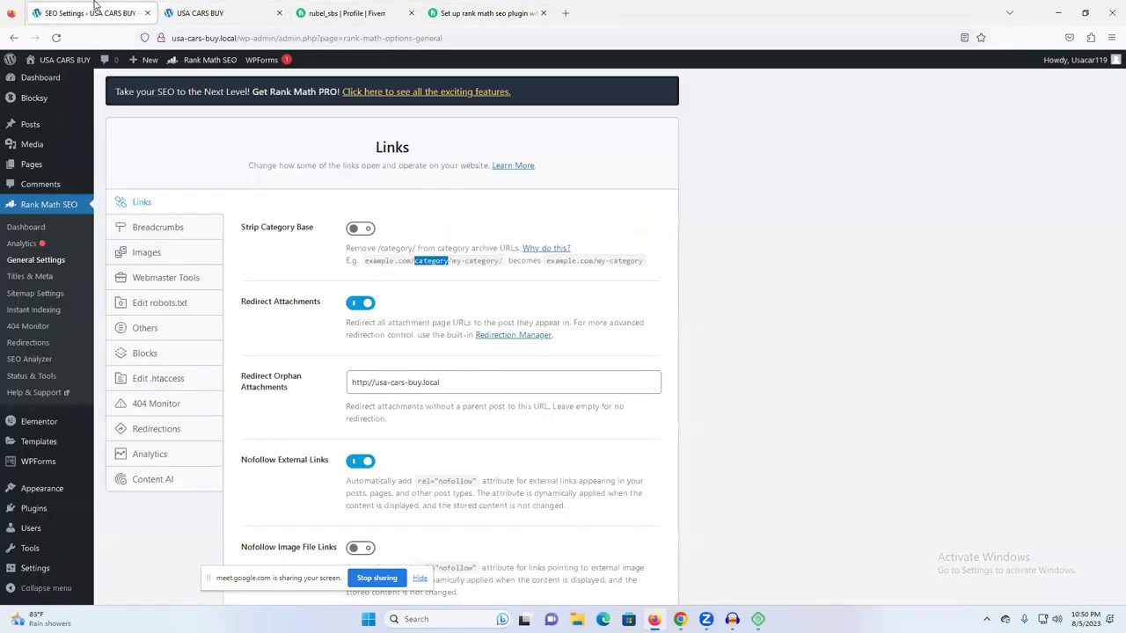
- Turn on Strip Category Base and Nofollow Image File Links, and review the remaining link settings
{"action": "left_click", "coordinate": [362, 230]}
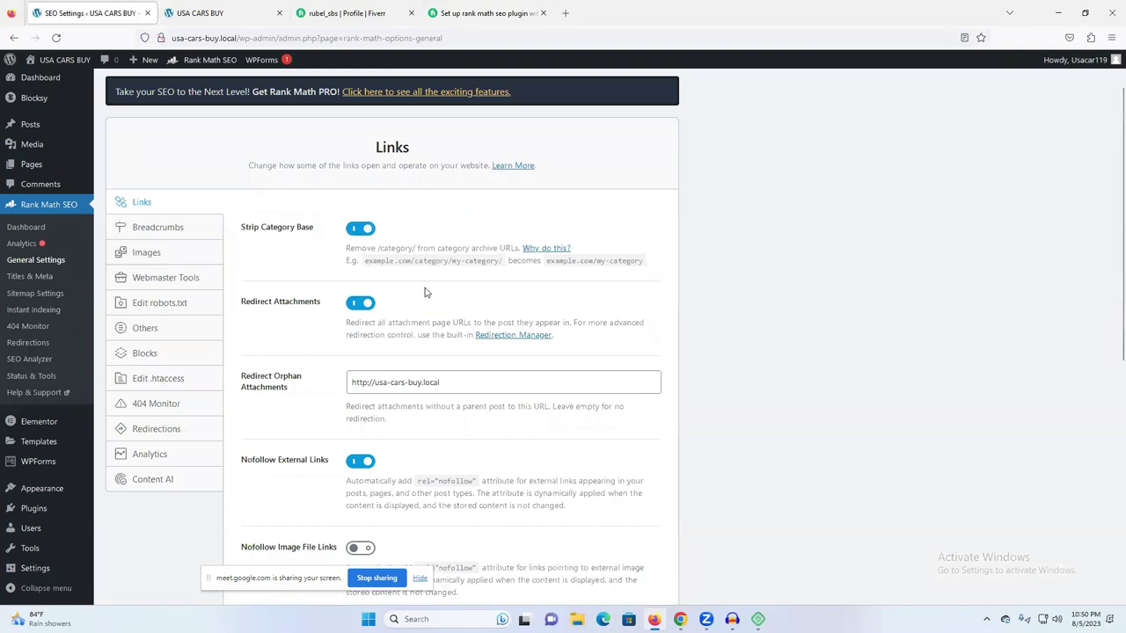
{"action": "scroll", "coordinate": [440, 369], "scroll_direction": "down", "scroll_amount": 5}
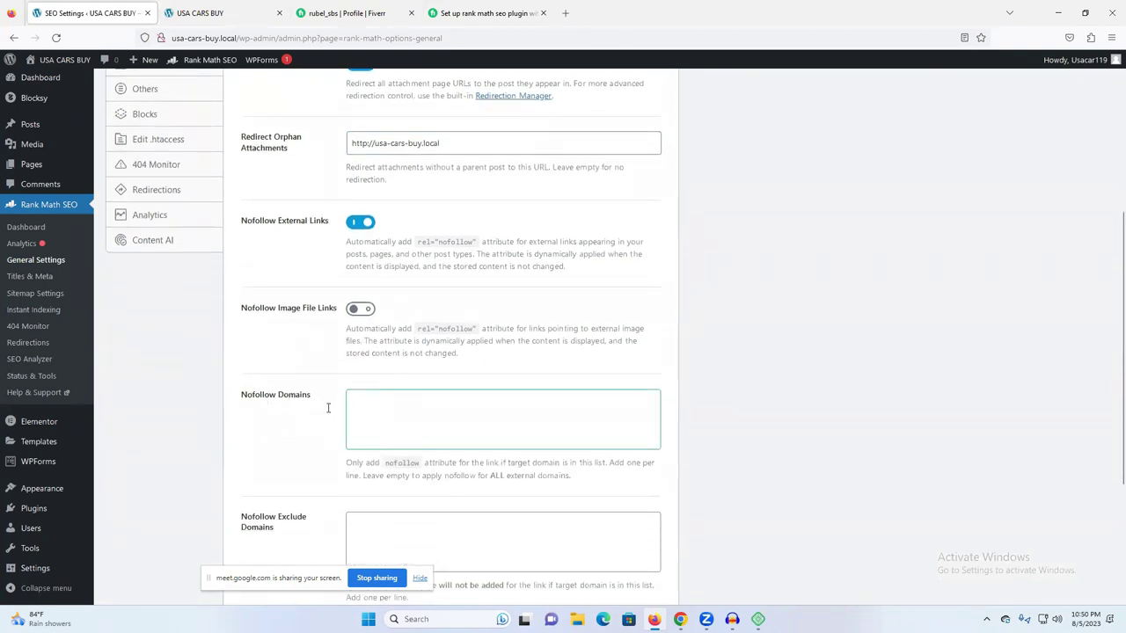
{"action": "left_click", "coordinate": [360, 312]}
{"action": "left_click", "coordinate": [397, 422]}
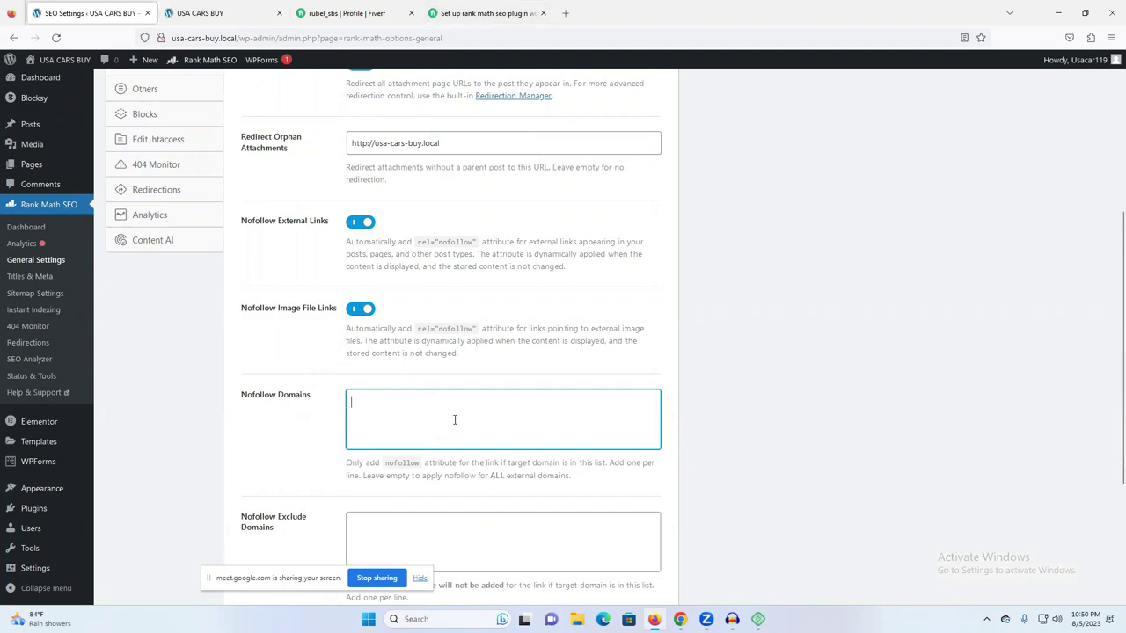
{"action": "scroll", "coordinate": [454, 420], "scroll_direction": "down", "scroll_amount": 1}
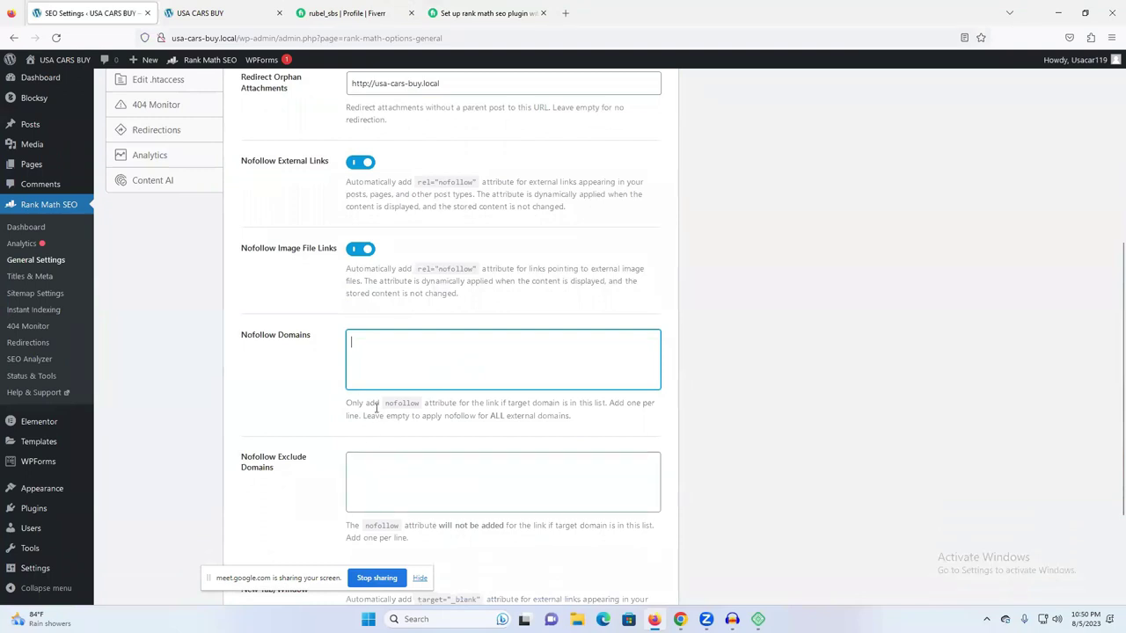
{"action": "scroll", "coordinate": [444, 499], "scroll_direction": "down", "scroll_amount": 3}
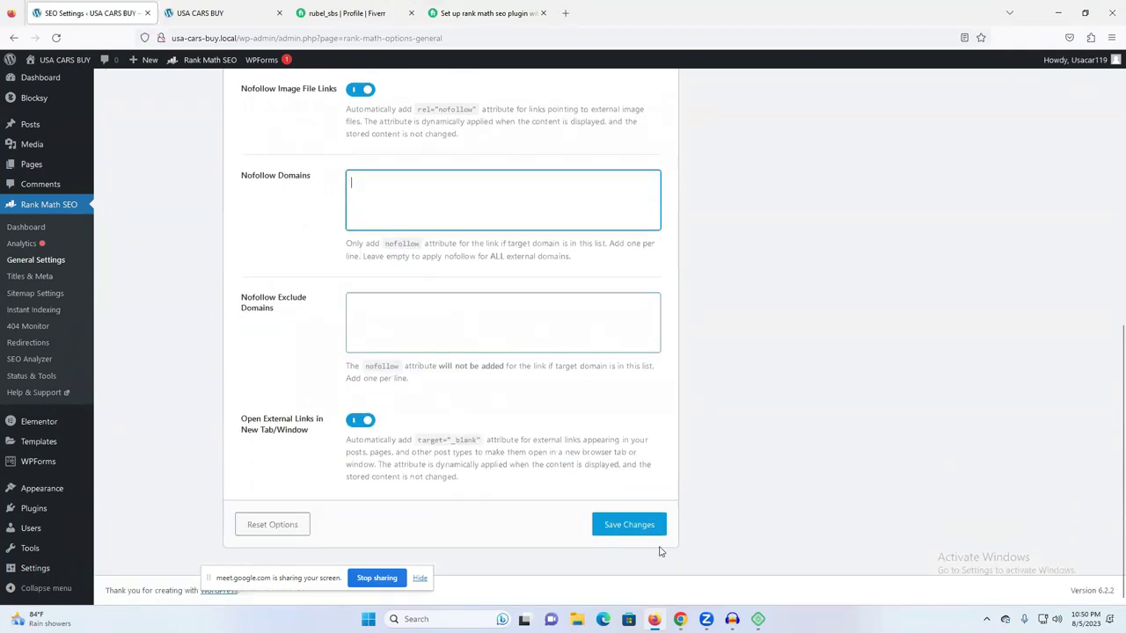
{"action": "scroll", "coordinate": [620, 529], "scroll_direction": "up", "scroll_amount": 4}
{"action": "scroll", "coordinate": [619, 530], "scroll_direction": "up", "scroll_amount": 2}
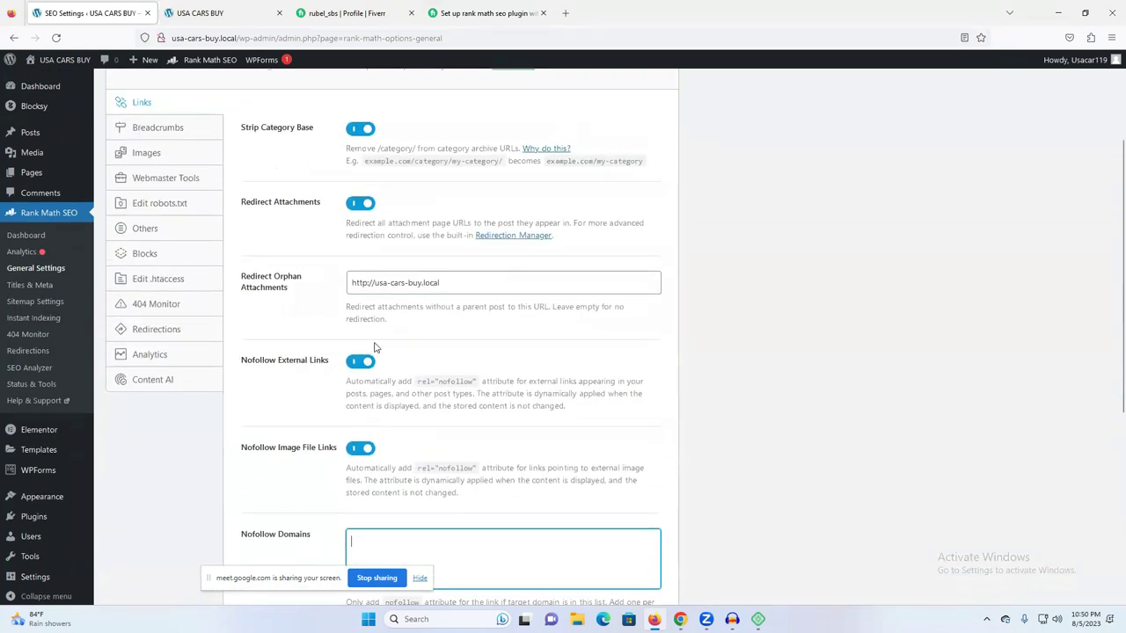
- Look through the Breadcrumbs, Images, robots.txt, Others, Blocks and 404 Monitor settings
{"action": "left_click", "coordinate": [151, 126]}
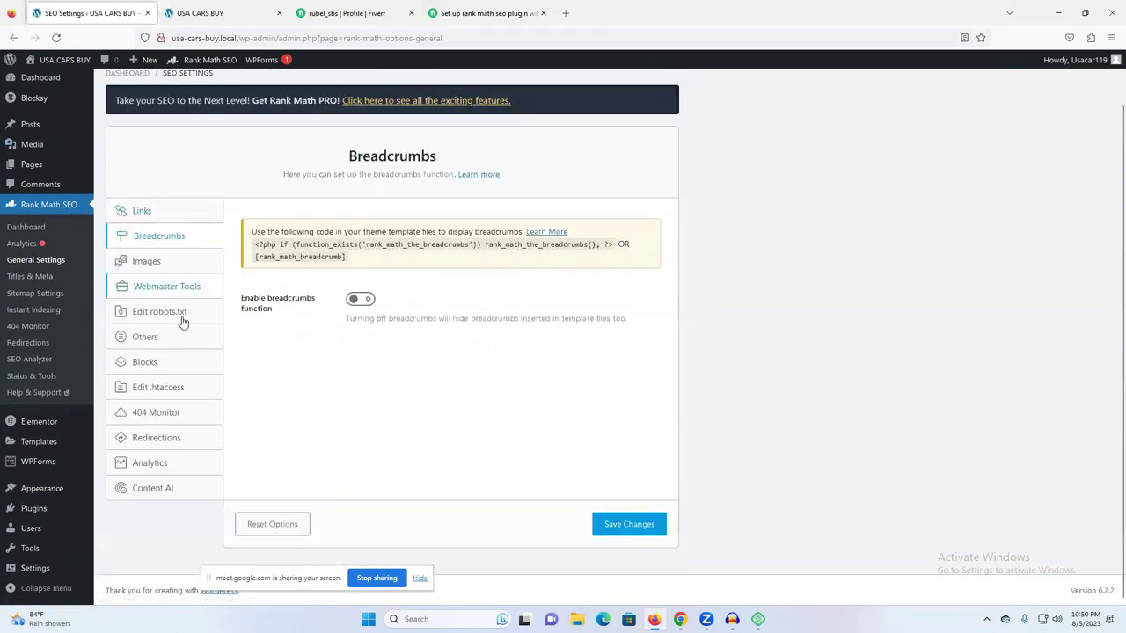
{"action": "left_click", "coordinate": [146, 262]}
{"action": "left_click", "coordinate": [150, 311]}
{"action": "left_click", "coordinate": [147, 336]}
{"action": "left_click", "coordinate": [148, 361]}
{"action": "left_click", "coordinate": [151, 408]}
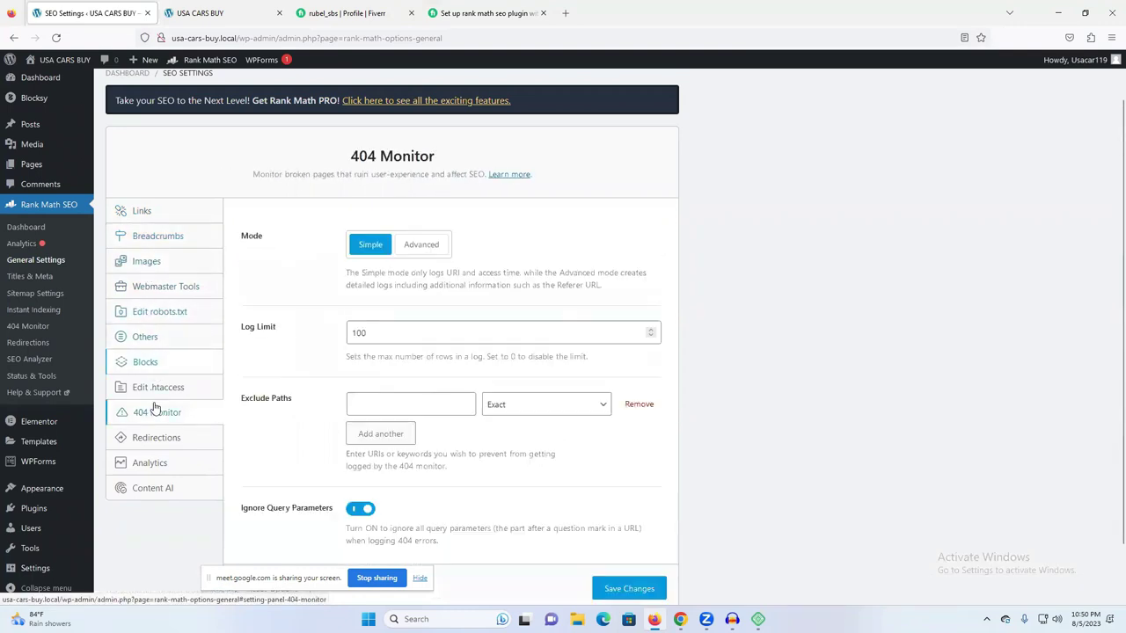
- In the Redirections settings, set the fallback behavior to Redirect to Homepage and turn on Debug Redirections
{"action": "left_click", "coordinate": [153, 439]}
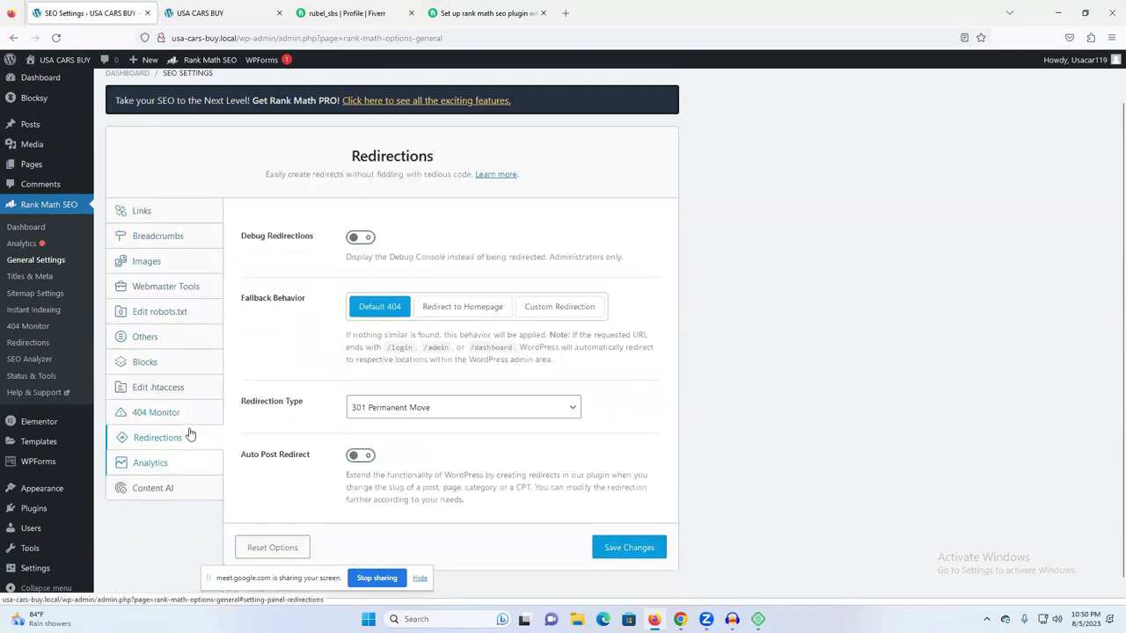
{"action": "scroll", "coordinate": [482, 394], "scroll_direction": "down", "scroll_amount": 1}
{"action": "scroll", "coordinate": [482, 394], "scroll_direction": "down", "scroll_amount": 1}
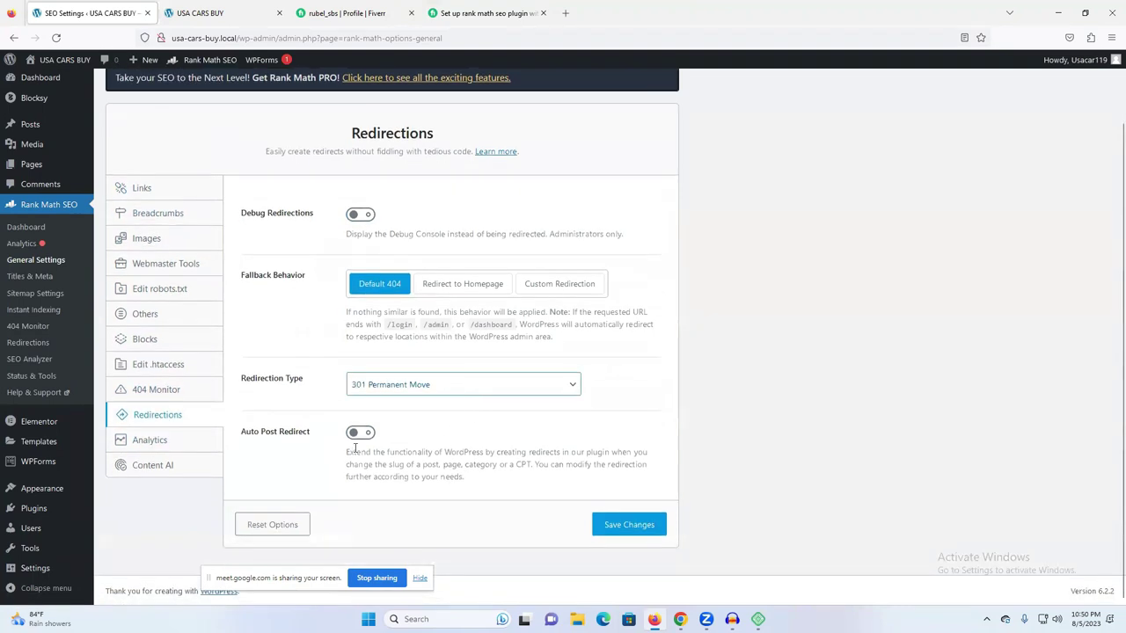
{"action": "left_click", "coordinate": [450, 289]}
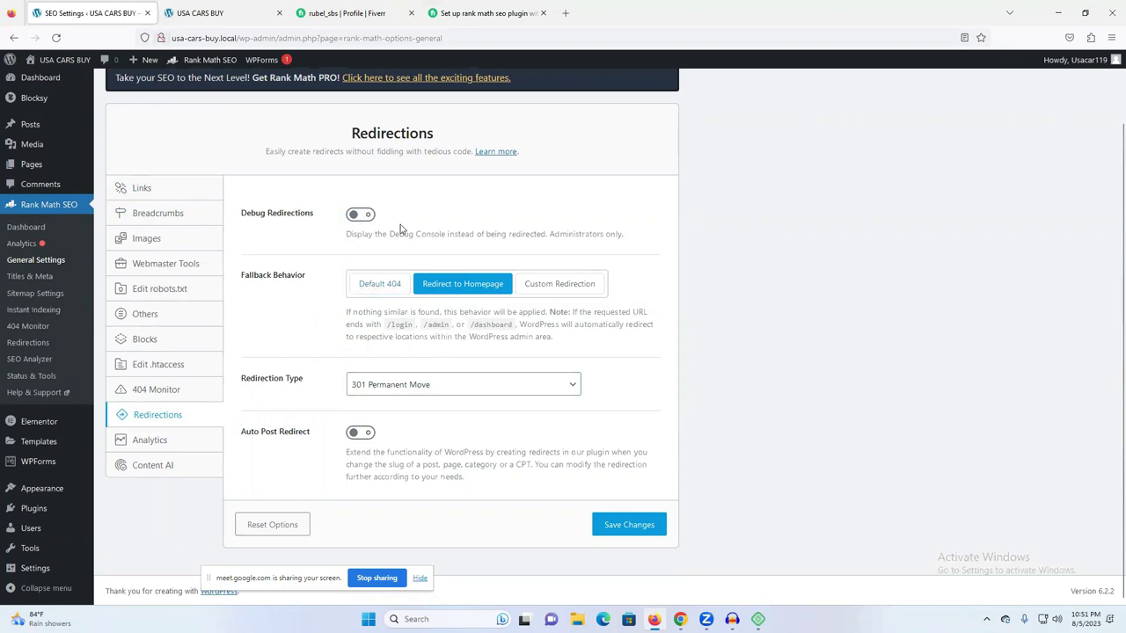
{"action": "left_click", "coordinate": [370, 215]}
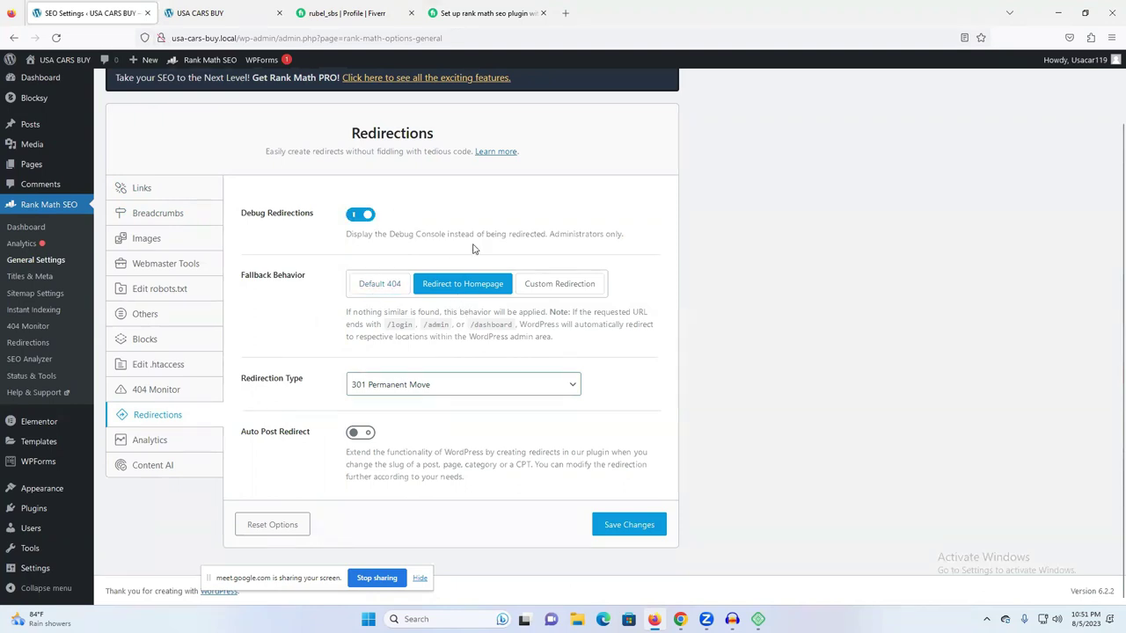
- Save the redirection settings and open the Titles & Meta settings
{"action": "left_click", "coordinate": [615, 530]}
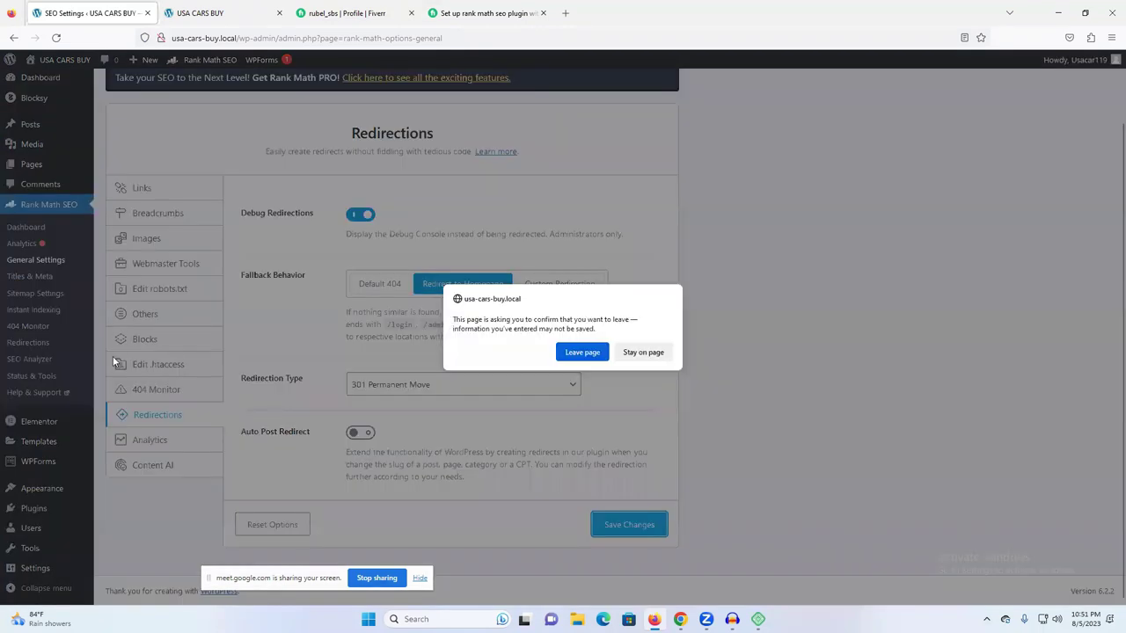
{"action": "left_click", "coordinate": [630, 351]}
{"action": "left_click", "coordinate": [38, 277]}
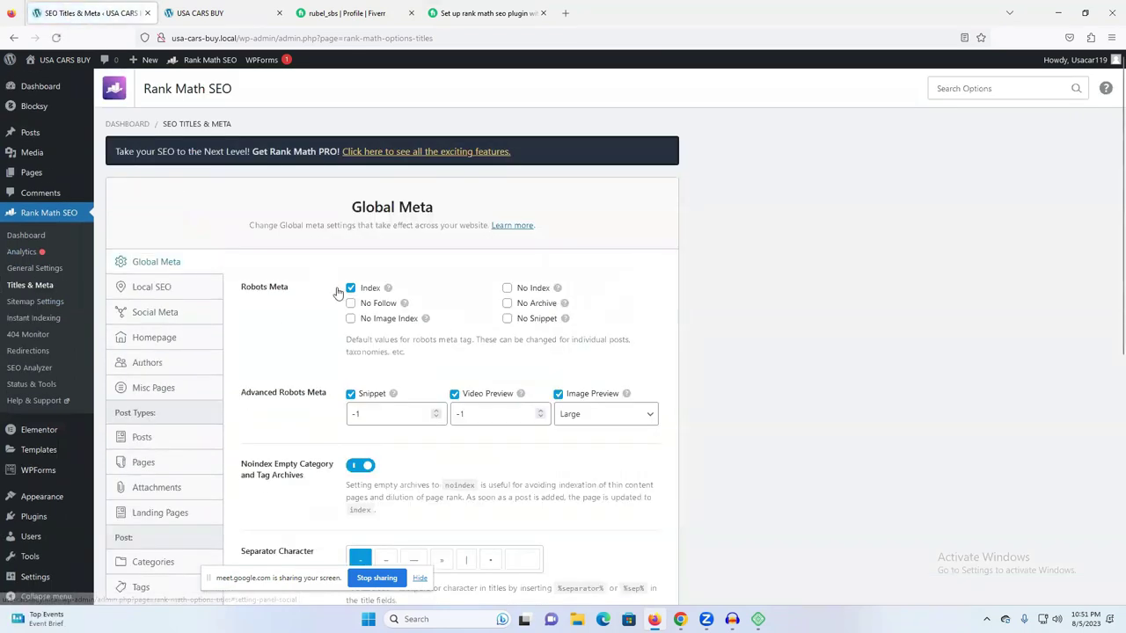
- Compare the separator characters against the title preview in Global Meta and choose the vertical bar "|"
{"action": "scroll", "coordinate": [466, 358], "scroll_direction": "down", "scroll_amount": 1}
{"action": "scroll", "coordinate": [457, 391], "scroll_direction": "down", "scroll_amount": 2}
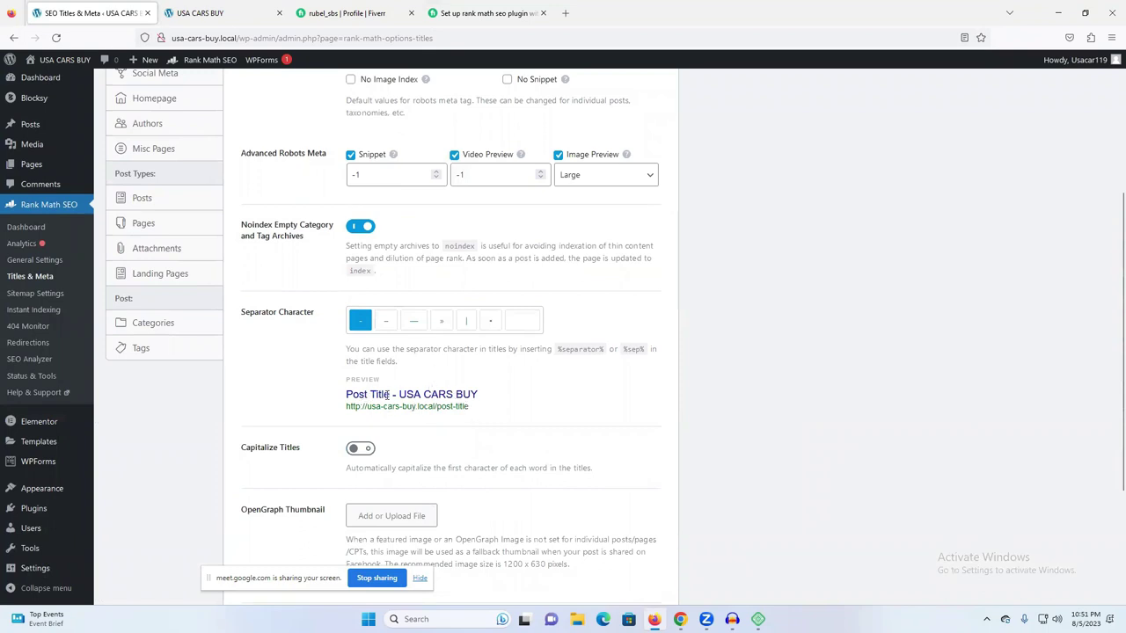
{"action": "left_click_drag", "start_coordinate": [393, 394], "coordinate": [453, 395]}
{"action": "left_click", "coordinate": [386, 321]}
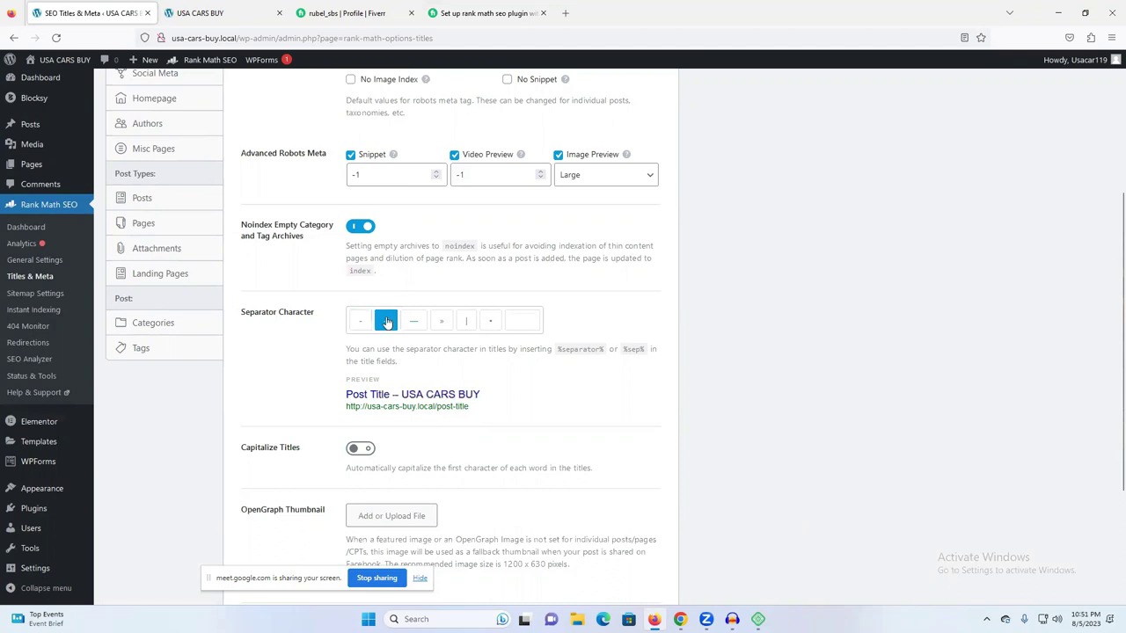
{"action": "left_click", "coordinate": [412, 323]}
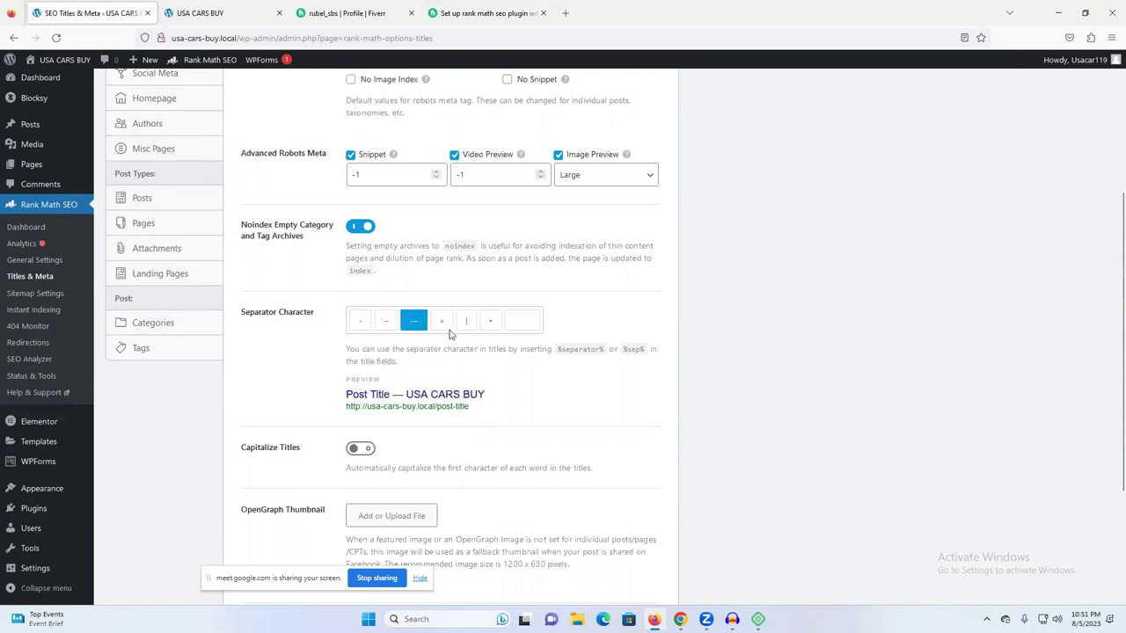
{"action": "left_click", "coordinate": [444, 322]}
{"action": "left_click", "coordinate": [465, 322]}
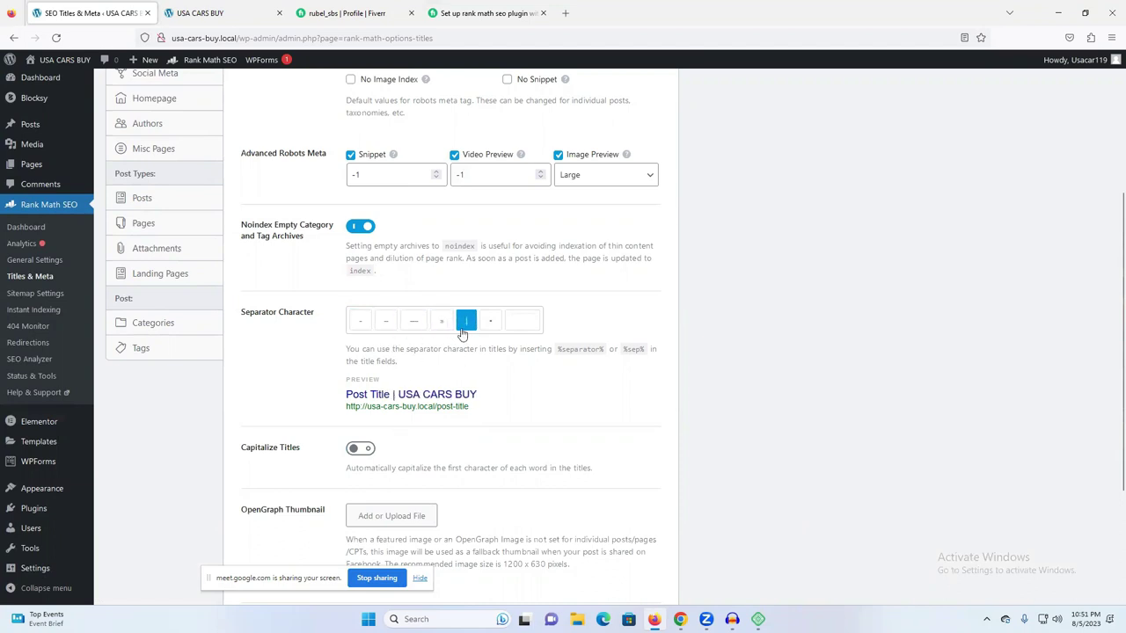
{"action": "left_click_drag", "start_coordinate": [347, 394], "coordinate": [483, 397]}
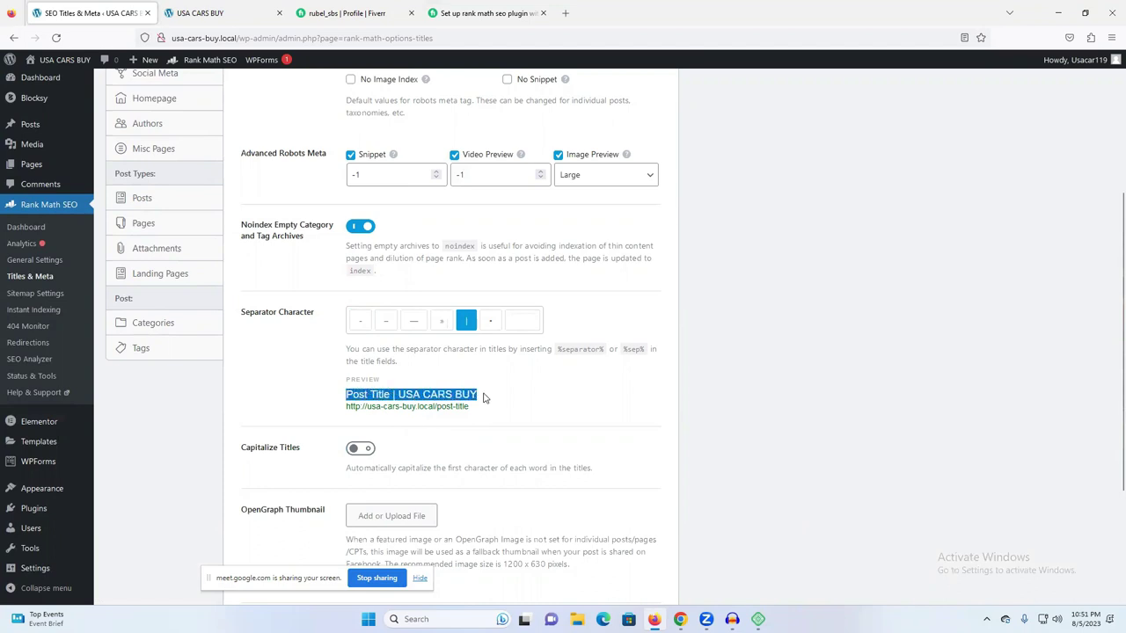
{"action": "left_click", "coordinate": [360, 322]}
{"action": "left_click", "coordinate": [459, 322]}
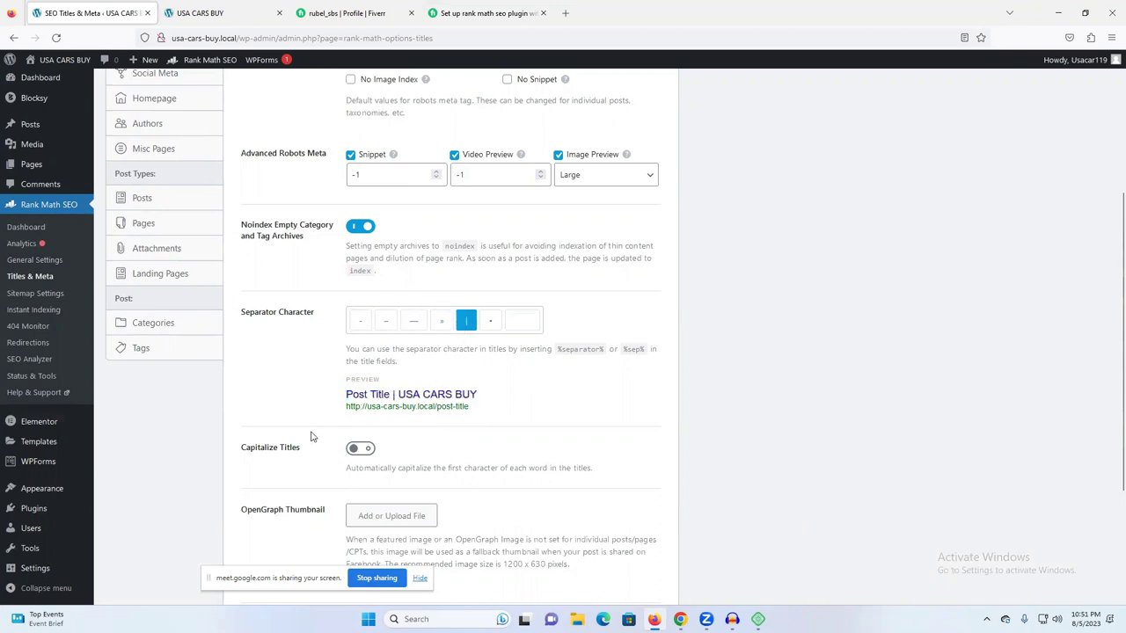
- Select Summary Card with Large Image as the Twitter card type and save the Global Meta settings
{"action": "scroll", "coordinate": [431, 453], "scroll_direction": "down", "scroll_amount": 1}
{"action": "scroll", "coordinate": [343, 422], "scroll_direction": "down", "scroll_amount": 2}
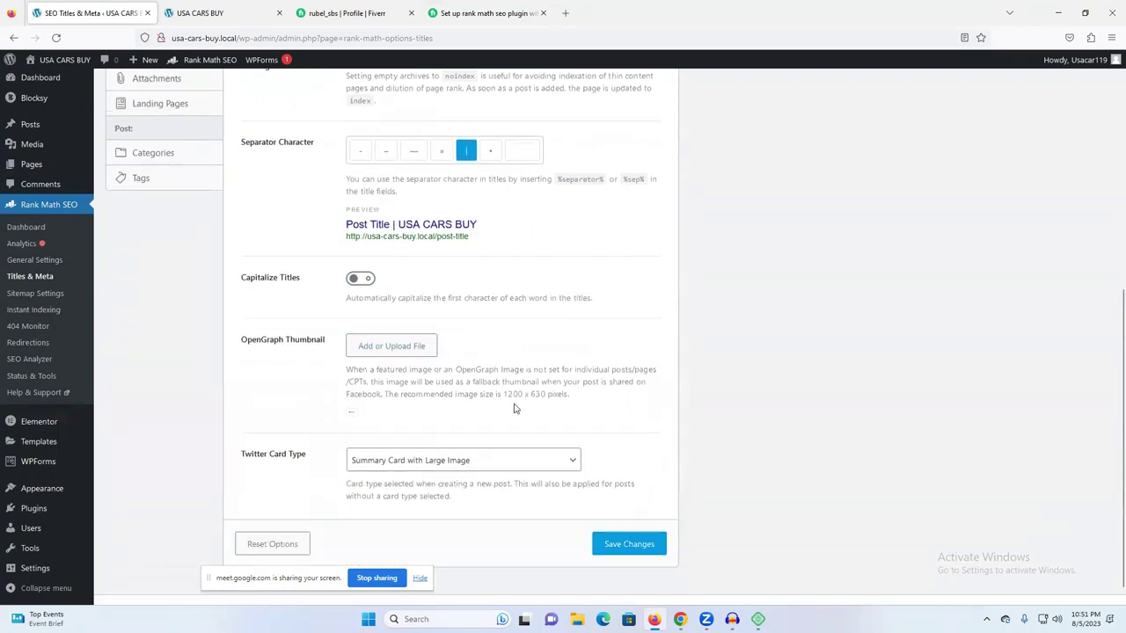
{"action": "left_click", "coordinate": [444, 444]}
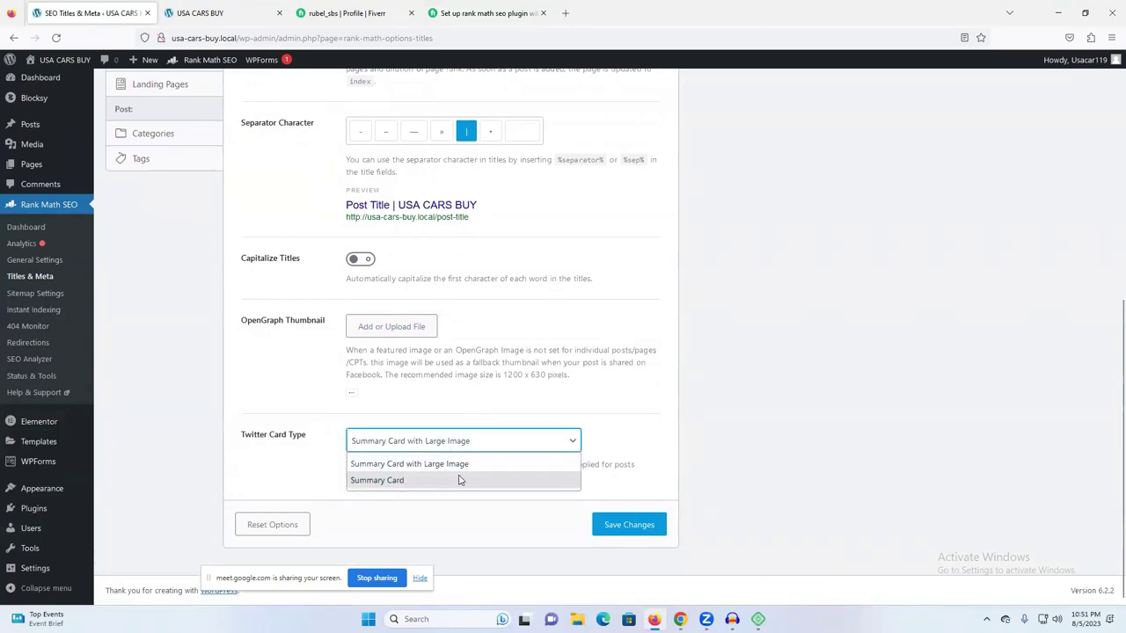
{"action": "left_click", "coordinate": [455, 466]}
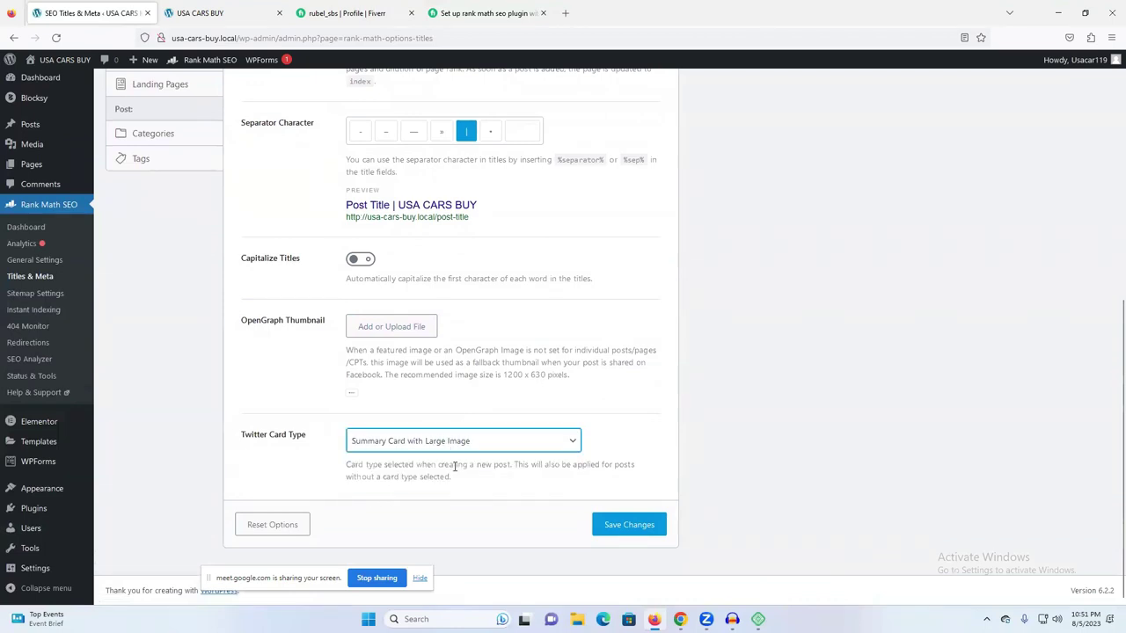
{"action": "left_click", "coordinate": [615, 525]}
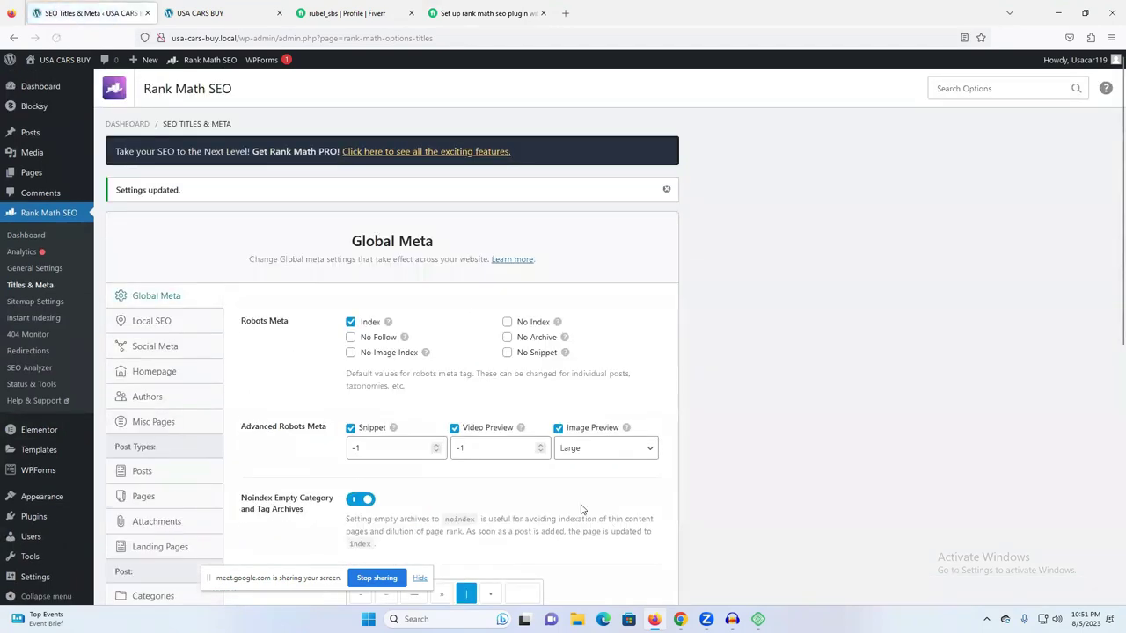
{"action": "scroll", "coordinate": [440, 451], "scroll_direction": "down", "scroll_amount": 3}
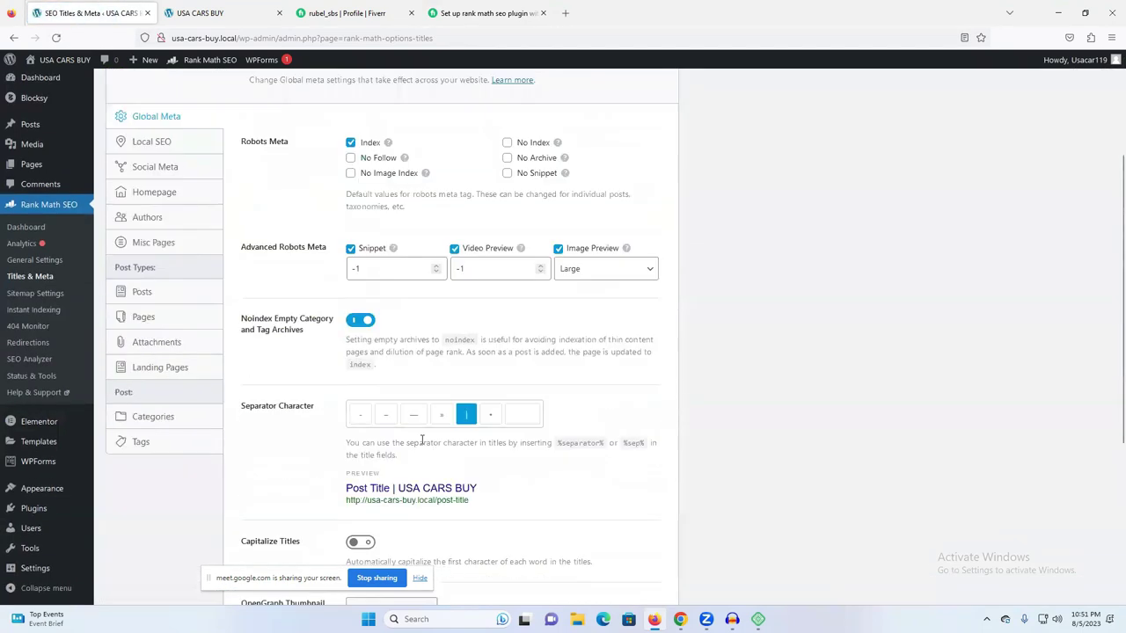
- Look through the Social Meta, Homepage and Local SEO settings, including the contact, address and Google Maps fields
{"action": "left_click", "coordinate": [160, 167]}
{"action": "left_click", "coordinate": [158, 193]}
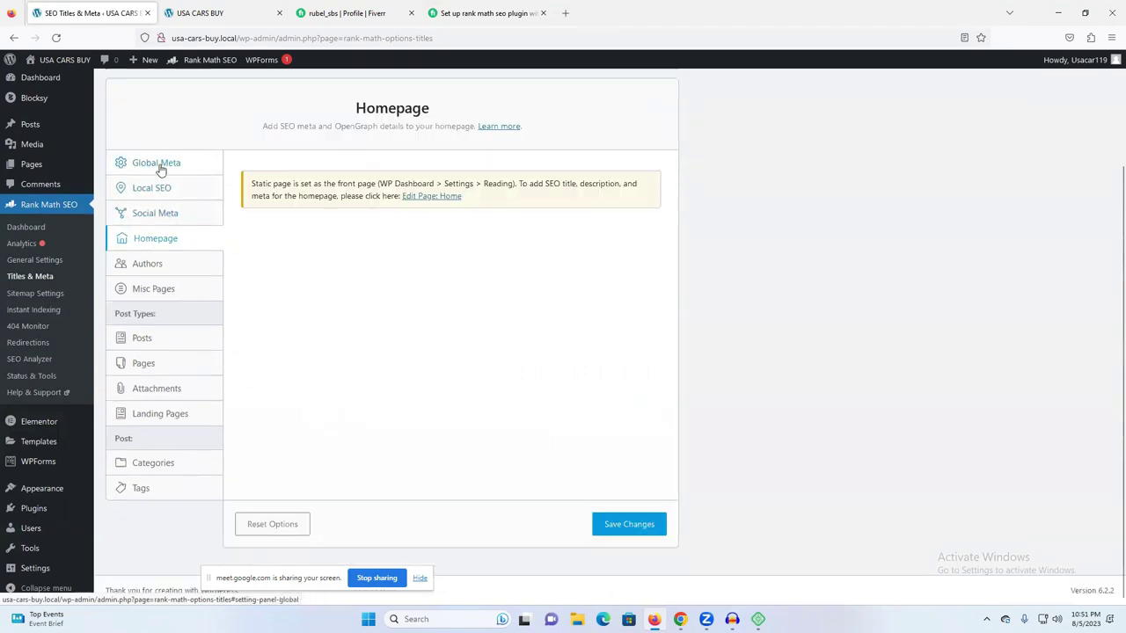
{"action": "left_click", "coordinate": [167, 190]}
{"action": "scroll", "coordinate": [440, 286], "scroll_direction": "down", "scroll_amount": 10}
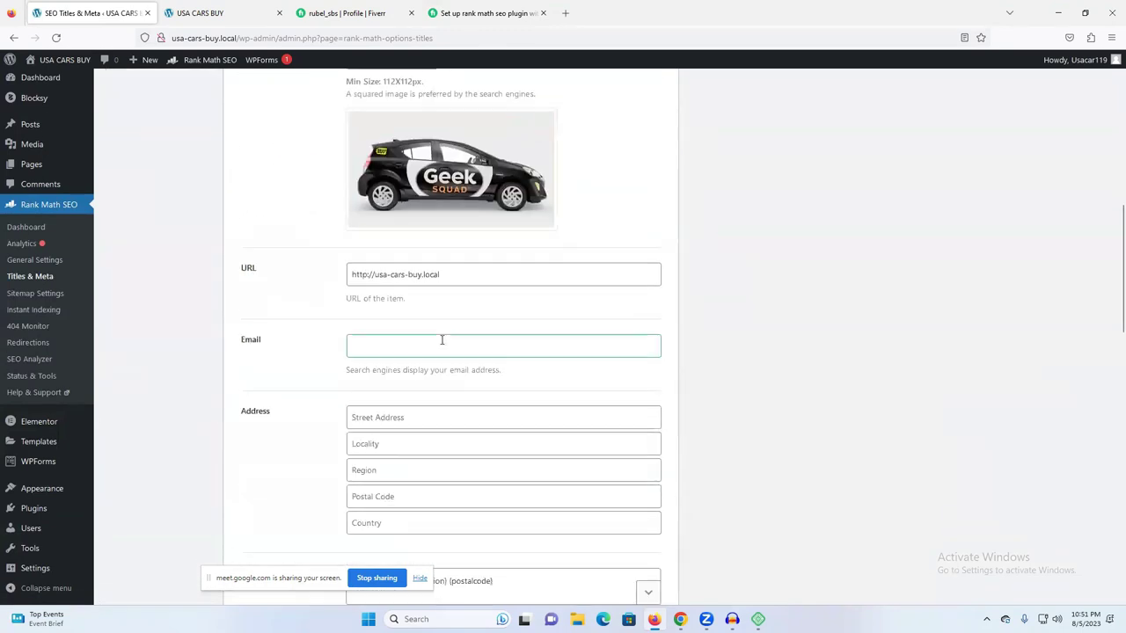
{"action": "scroll", "coordinate": [484, 369], "scroll_direction": "down", "scroll_amount": 6}
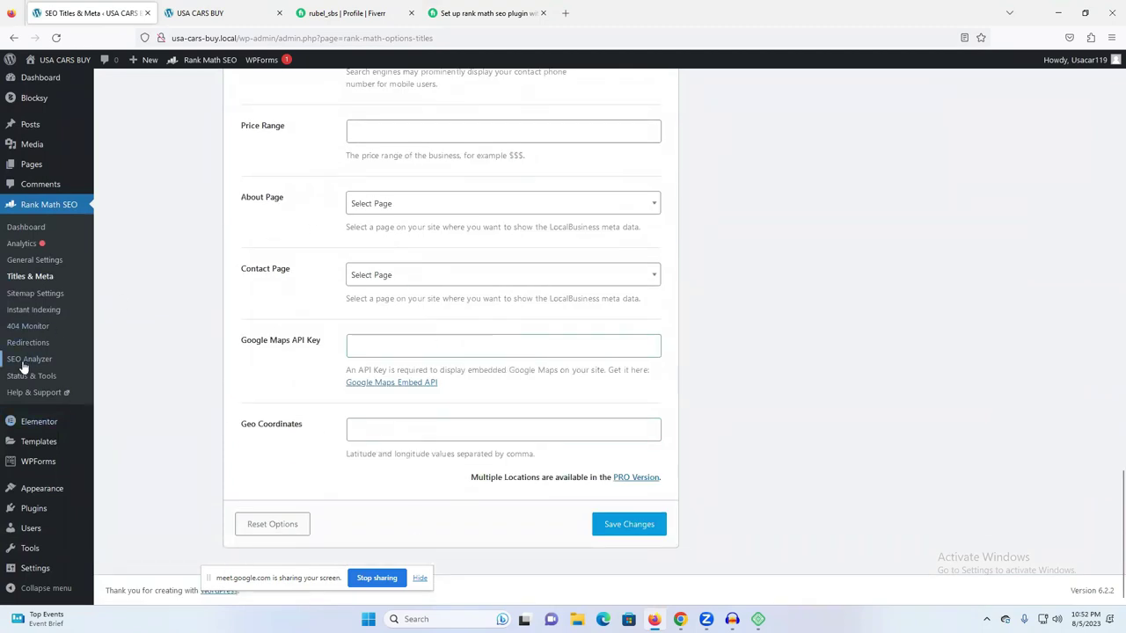
- Review the general Sitemap Settings, including links per sitemap, image options, excluded posts and terms, and search engine pinging
{"action": "left_click", "coordinate": [35, 294]}
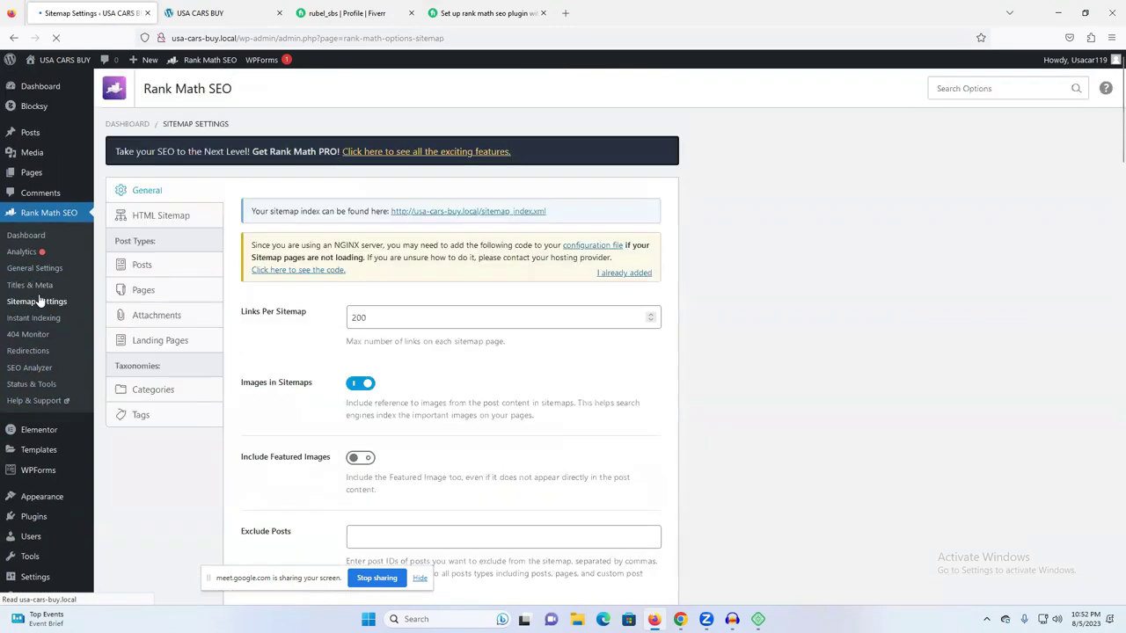
{"action": "scroll", "coordinate": [420, 395], "scroll_direction": "down", "scroll_amount": 2}
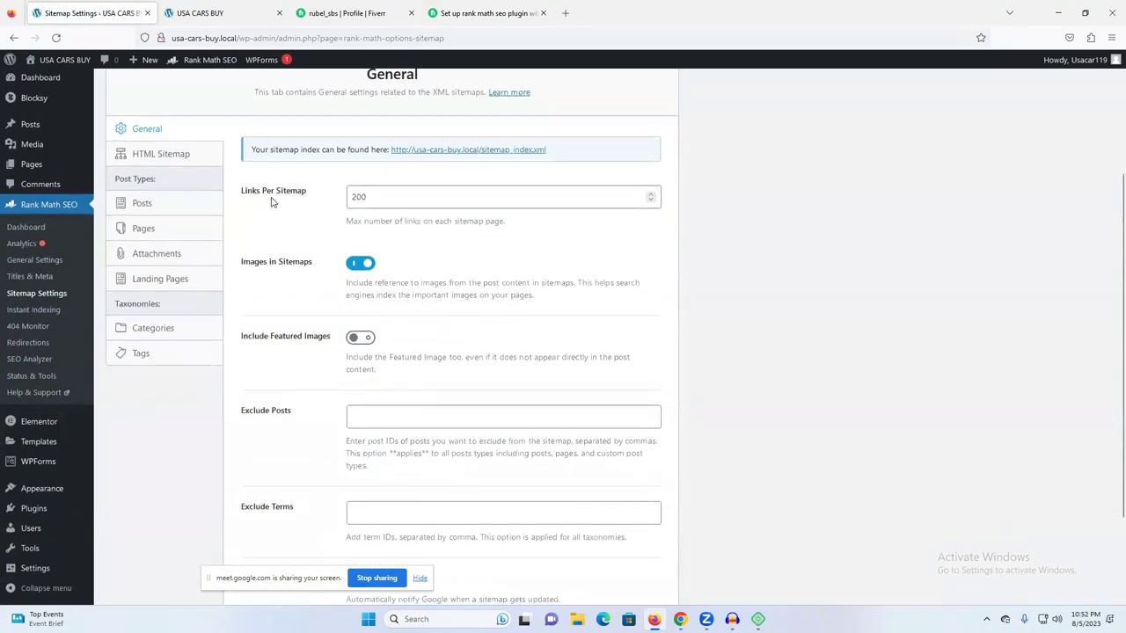
{"action": "left_click", "coordinate": [442, 200]}
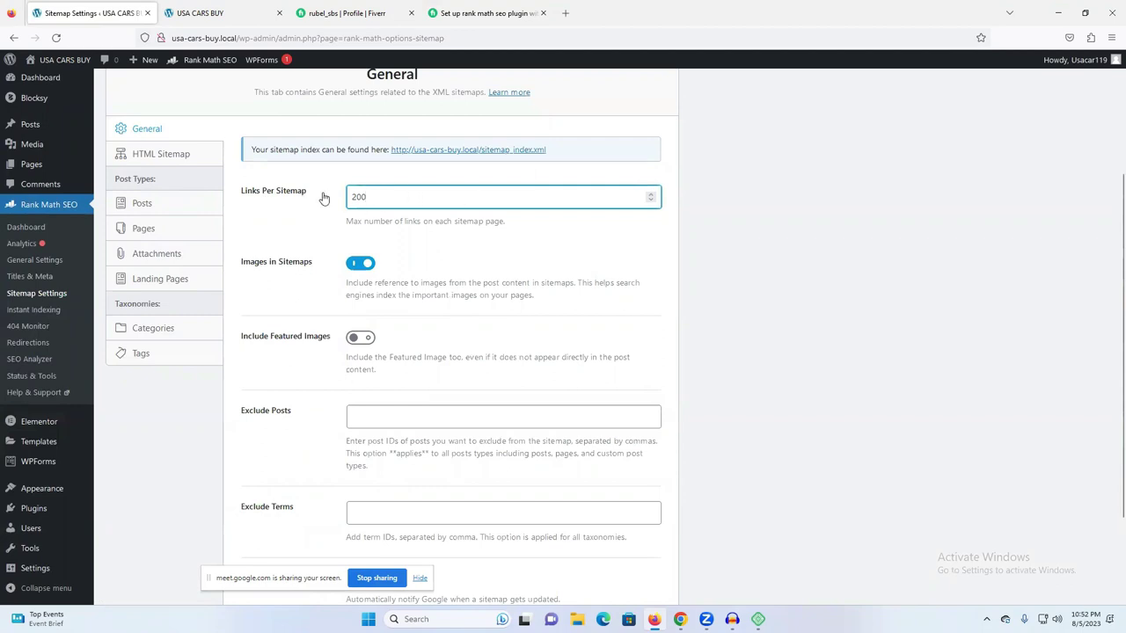
{"action": "scroll", "coordinate": [495, 317], "scroll_direction": "down", "scroll_amount": 2}
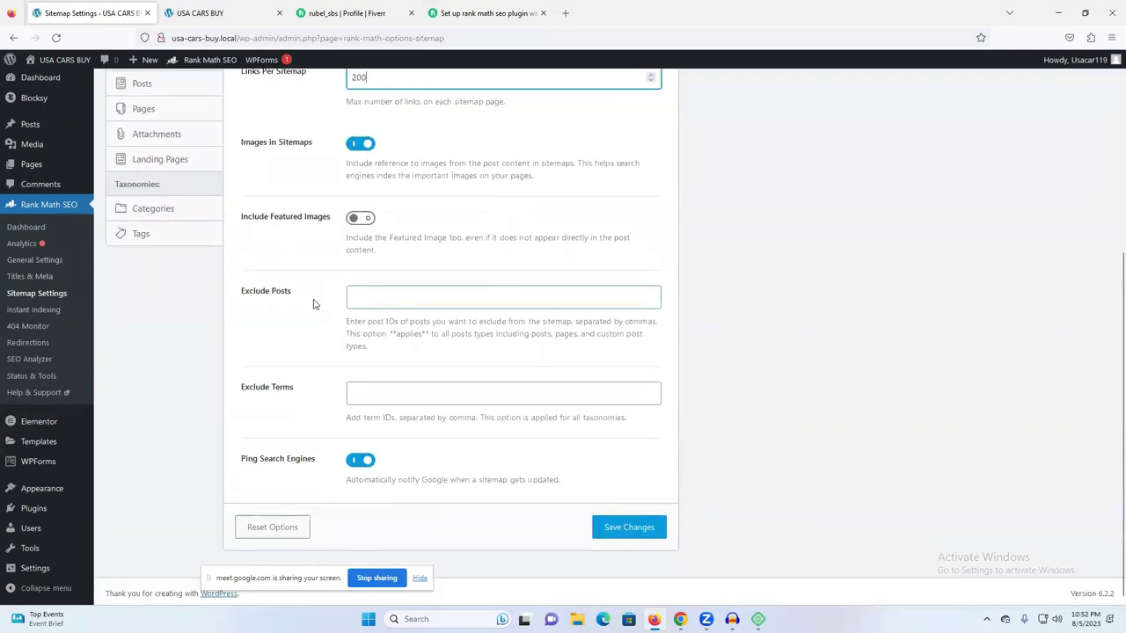
{"action": "left_click", "coordinate": [403, 295]}
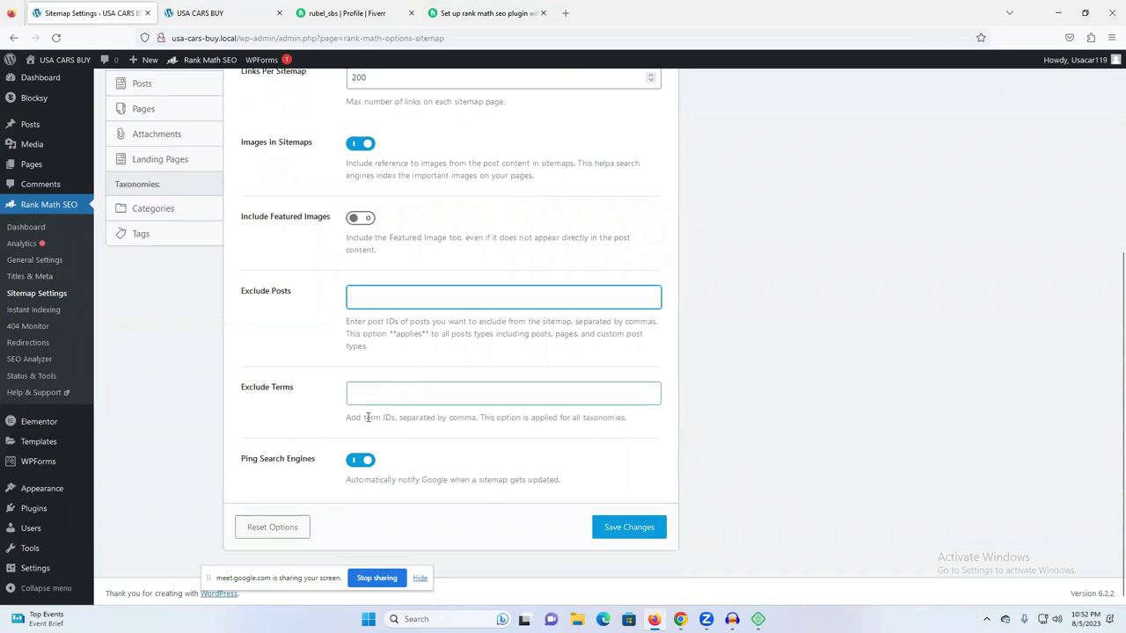
{"action": "scroll", "coordinate": [631, 480], "scroll_direction": "down", "scroll_amount": 1}
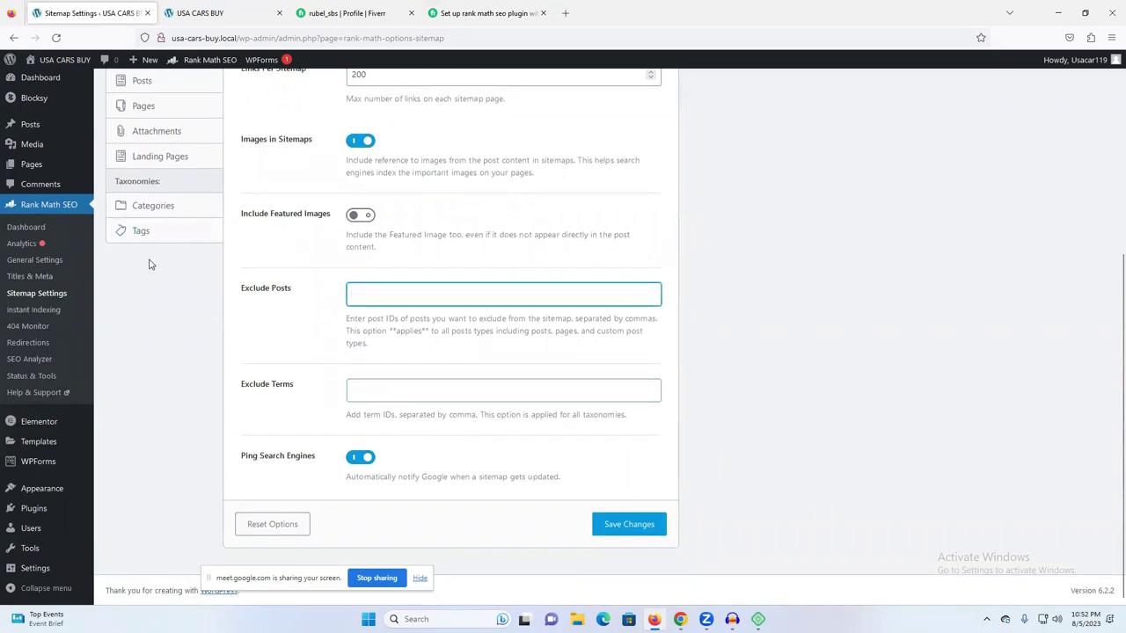
{"action": "scroll", "coordinate": [55, 313], "scroll_direction": "up", "scroll_amount": 2}
{"action": "scroll", "coordinate": [55, 313], "scroll_direction": "up", "scroll_amount": 2}
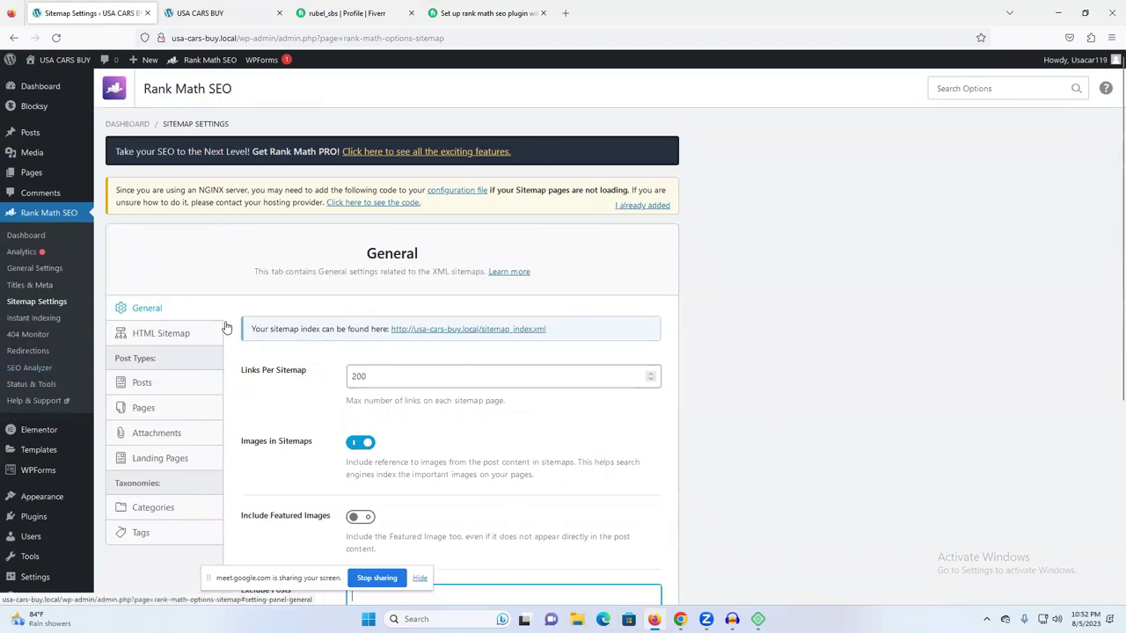
- Check the Redirections list, and examine the site's posts with their SEO details
{"action": "left_click", "coordinate": [36, 356]}
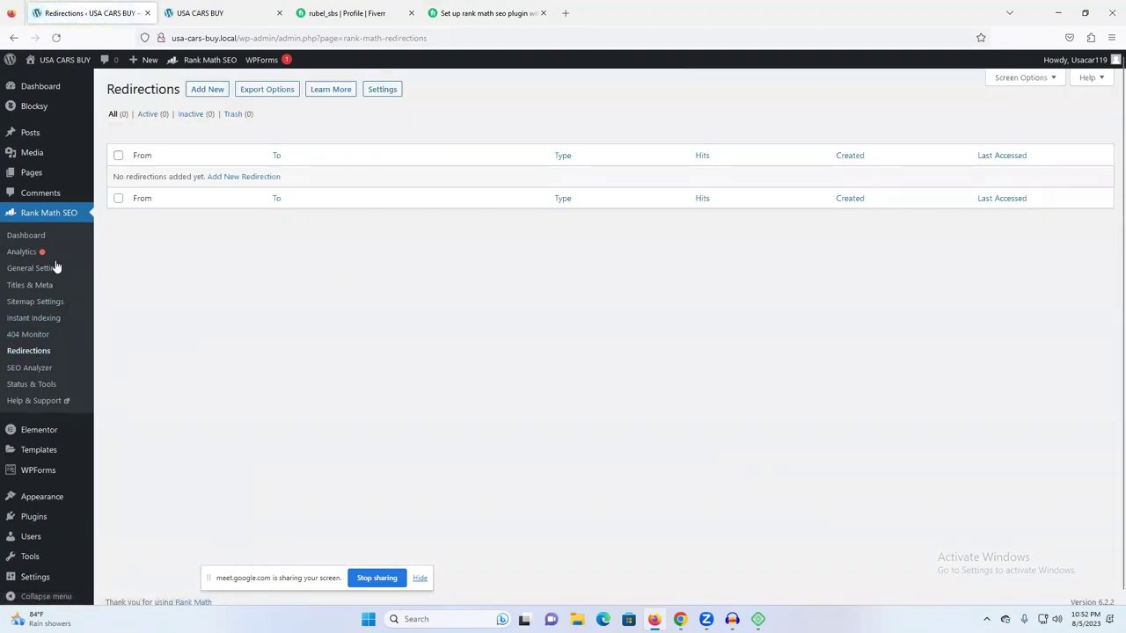
{"action": "left_click", "coordinate": [32, 134]}
{"action": "scroll", "coordinate": [554, 364], "scroll_direction": "down", "scroll_amount": 6}
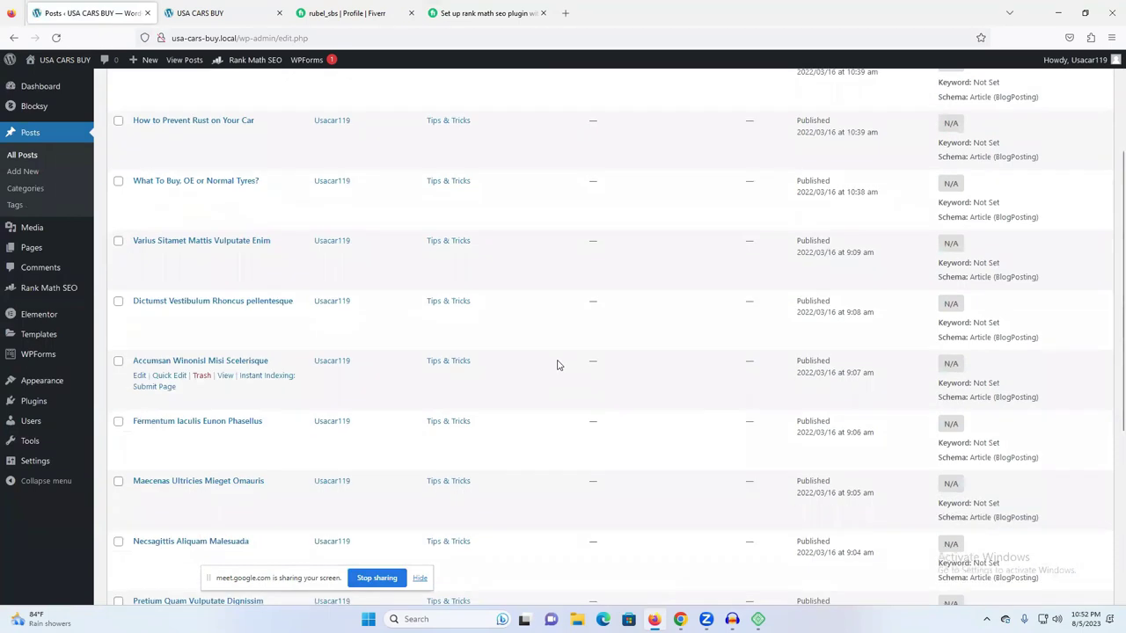
{"action": "scroll", "coordinate": [554, 372], "scroll_direction": "up", "scroll_amount": 6}
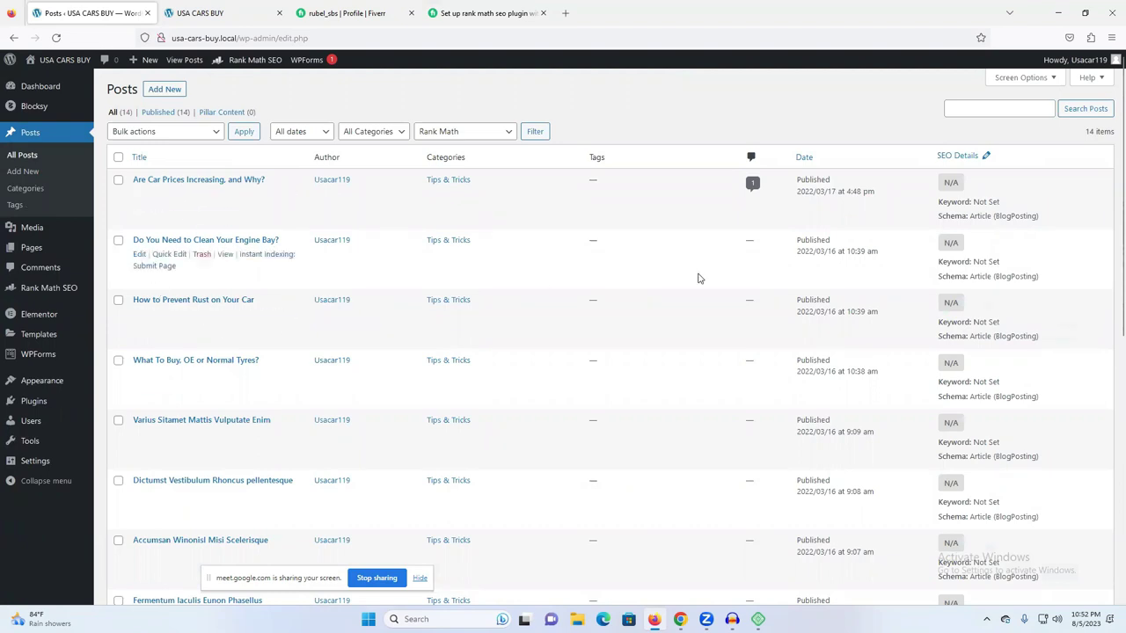
{"action": "scroll", "coordinate": [310, 354], "scroll_direction": "down", "scroll_amount": 3}
{"action": "scroll", "coordinate": [281, 351], "scroll_direction": "up", "scroll_amount": 3}
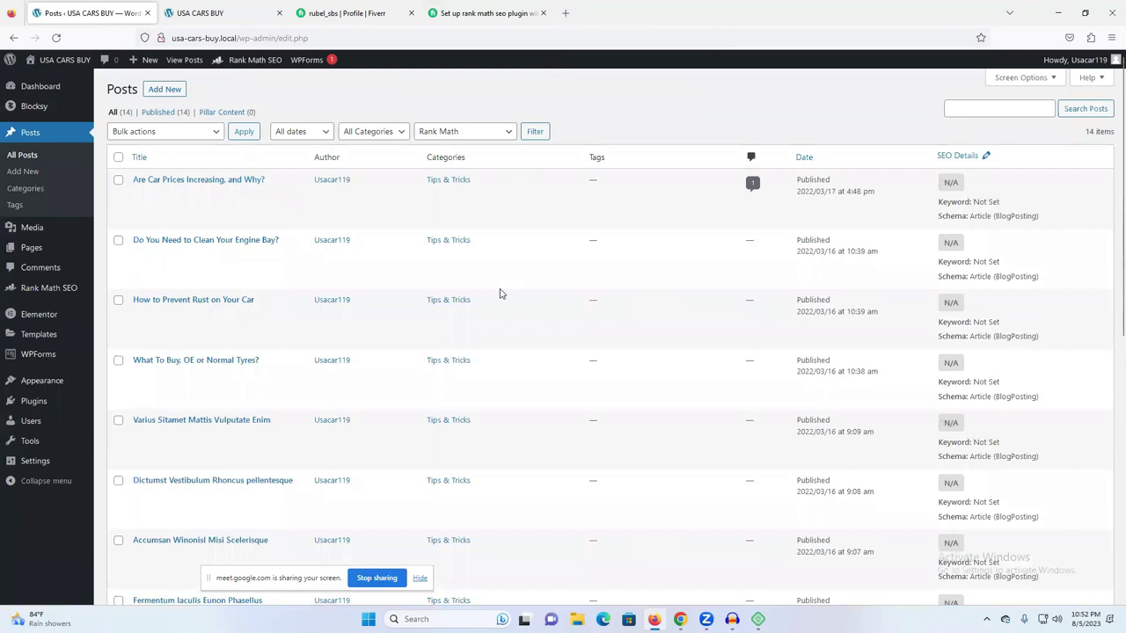
- Switch to Chrome and open the document "The Best Cars of 2023" from Google Drive
{"action": "left_click", "coordinate": [677, 616]}
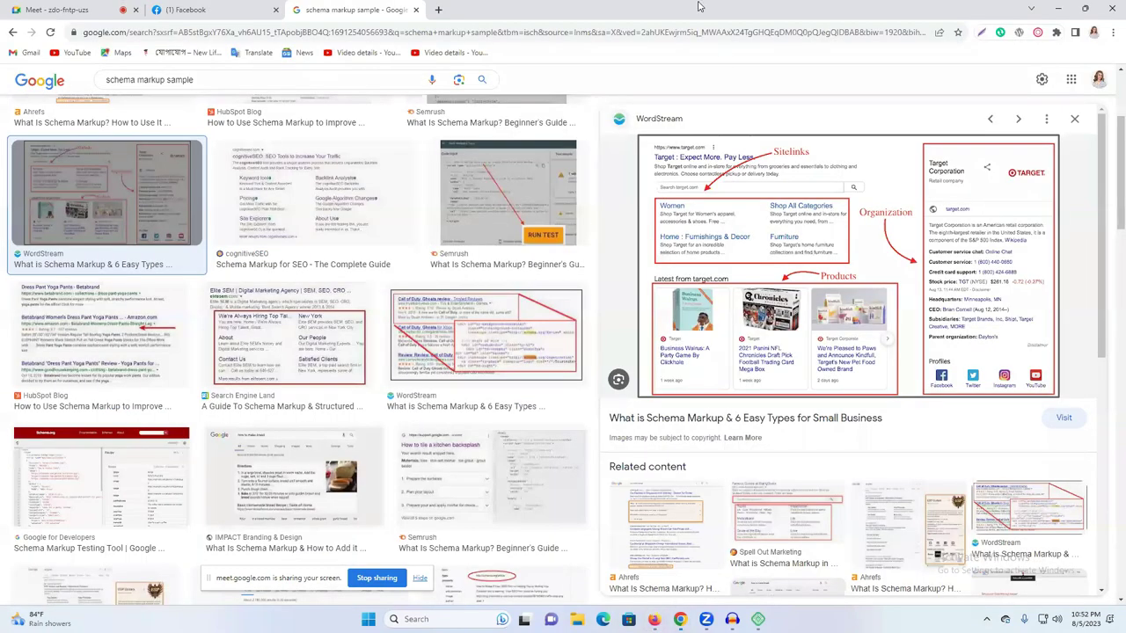
{"action": "left_click", "coordinate": [438, 10]}
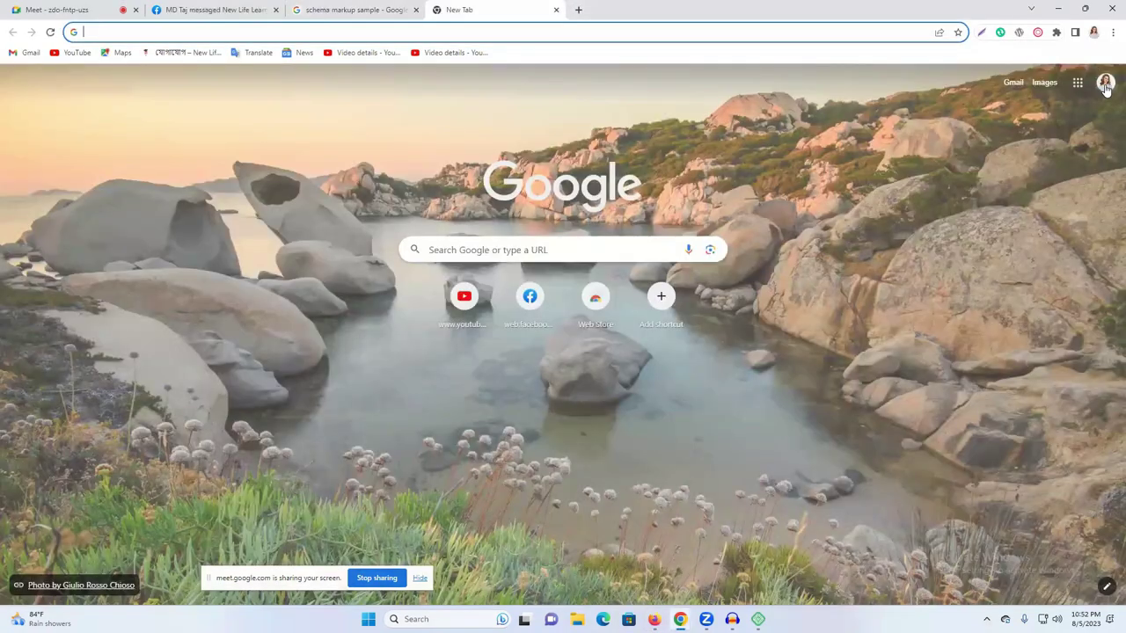
{"action": "left_click", "coordinate": [1106, 84]}
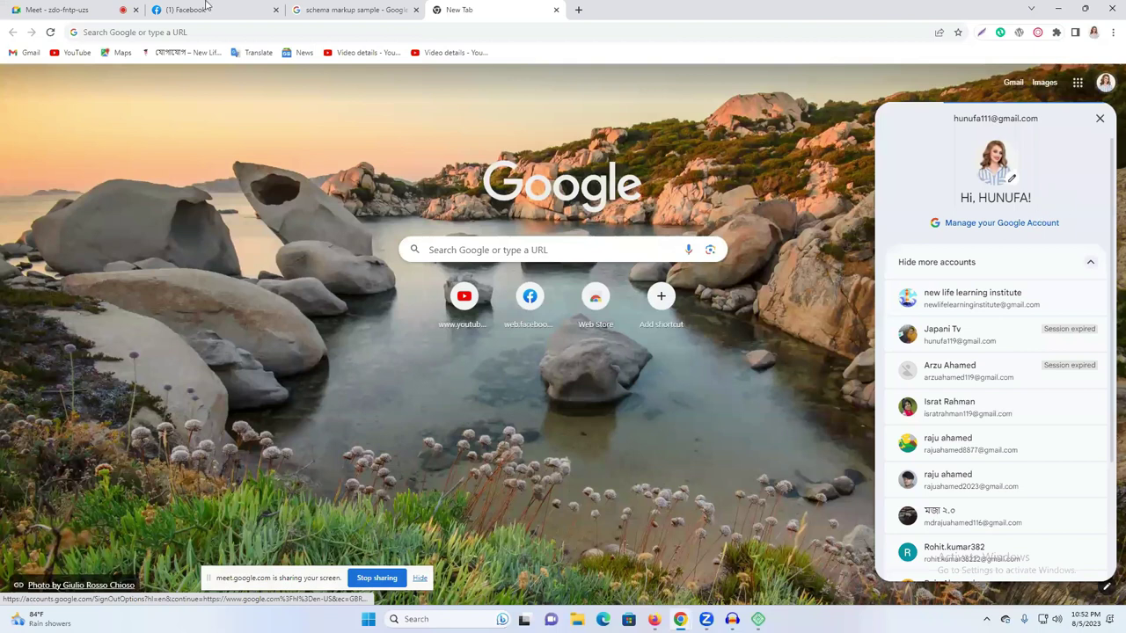
{"action": "left_click", "coordinate": [1081, 83]}
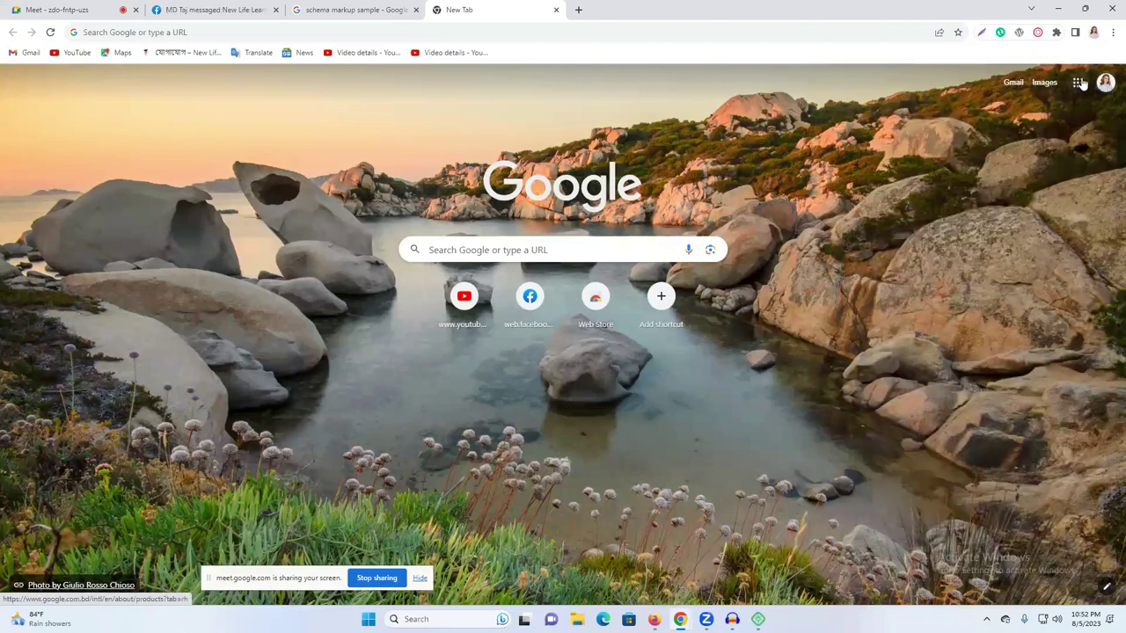
{"action": "left_click", "coordinate": [1078, 83]}
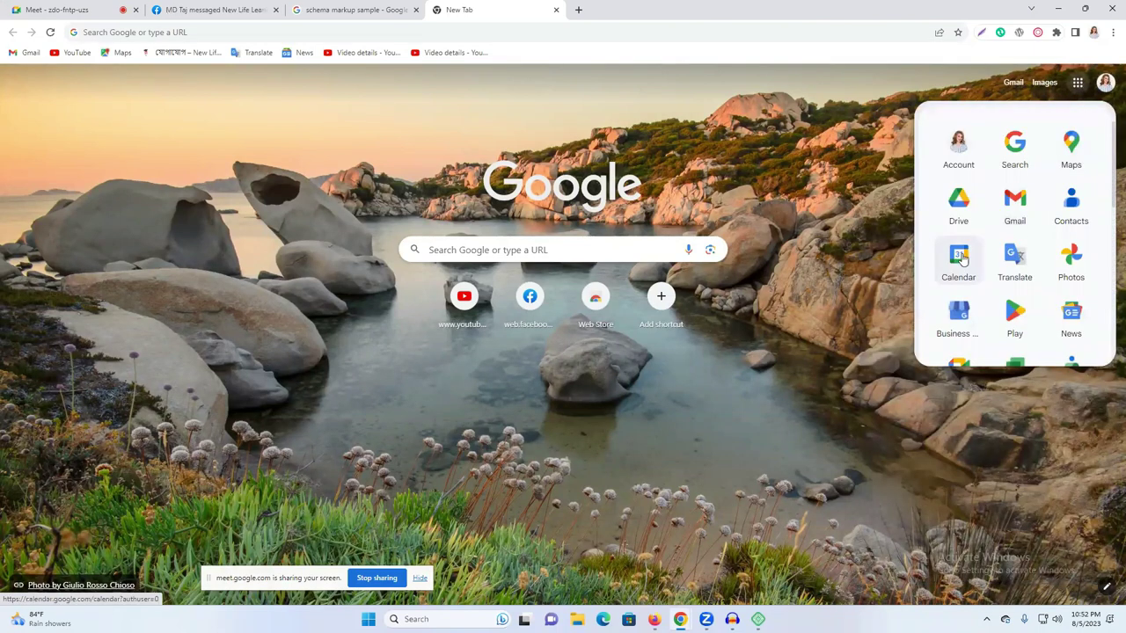
{"action": "left_click", "coordinate": [961, 206]}
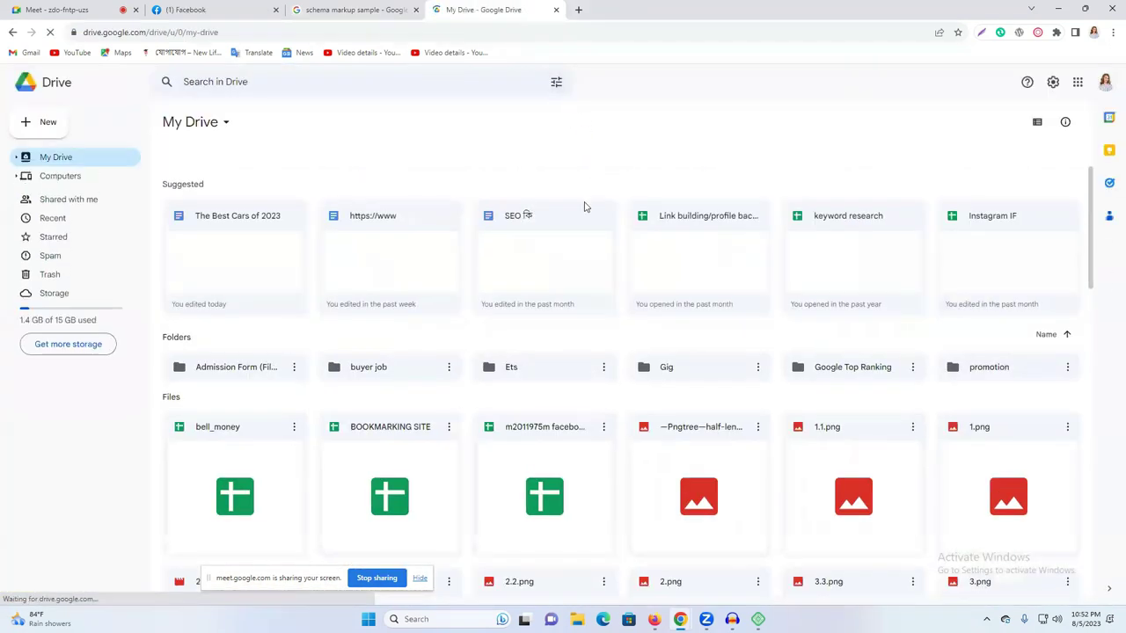
{"action": "double_click", "coordinate": [268, 268]}
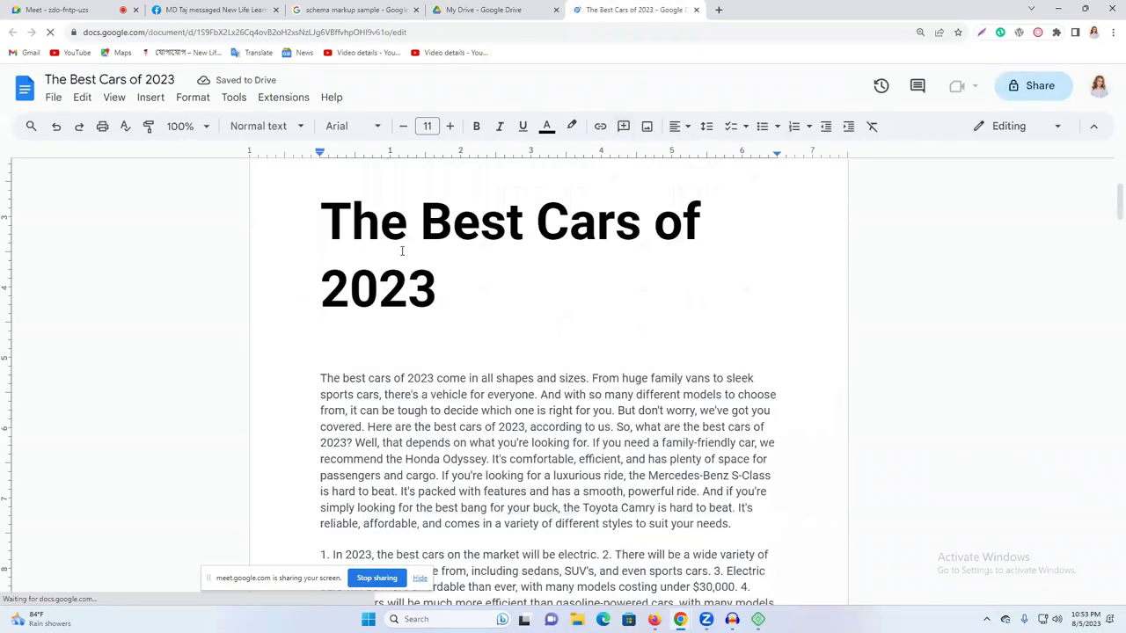
- Examine the article's main heading, introduction and numbered subheadings in the document
{"action": "triple_click", "coordinate": [396, 214]}
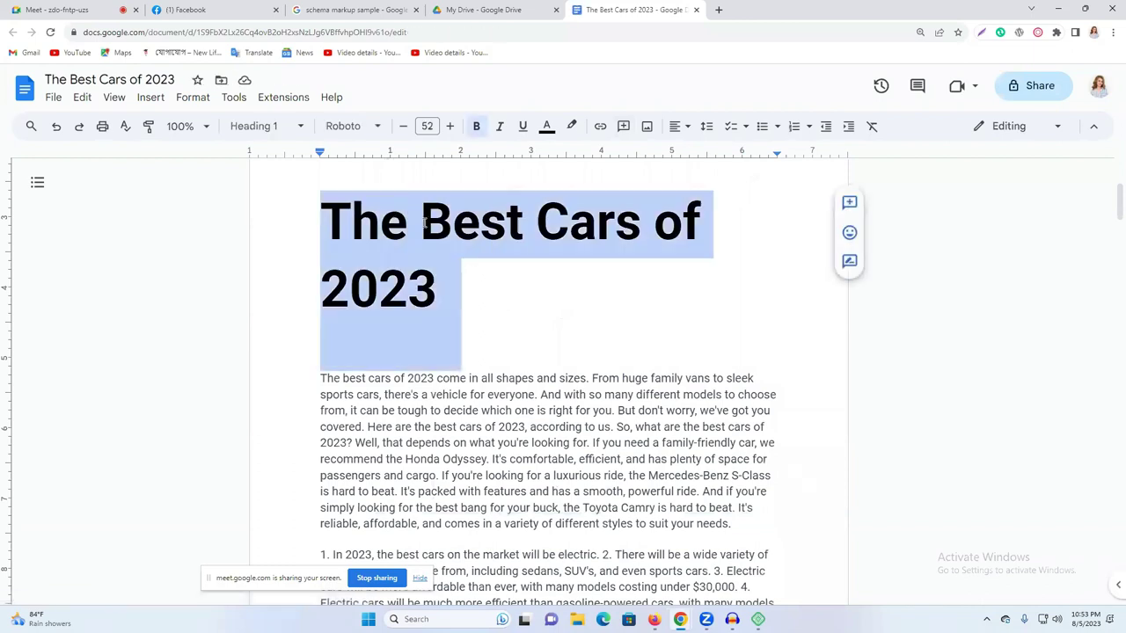
{"action": "scroll", "coordinate": [681, 309], "scroll_direction": "down", "scroll_amount": 10}
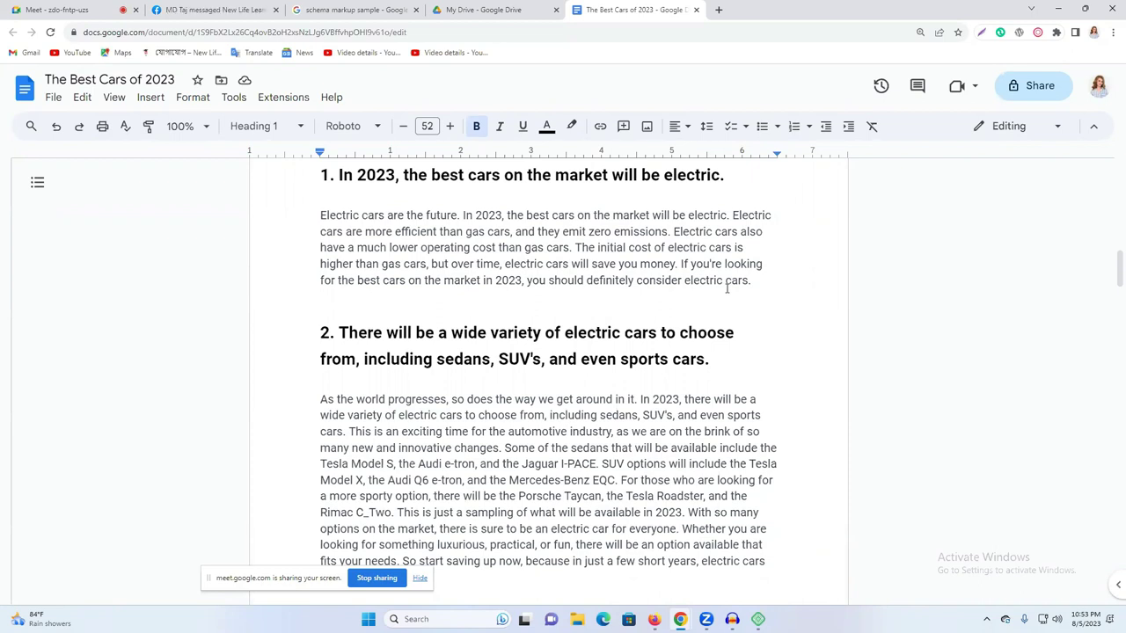
{"action": "scroll", "coordinate": [727, 289], "scroll_direction": "up", "scroll_amount": 5}
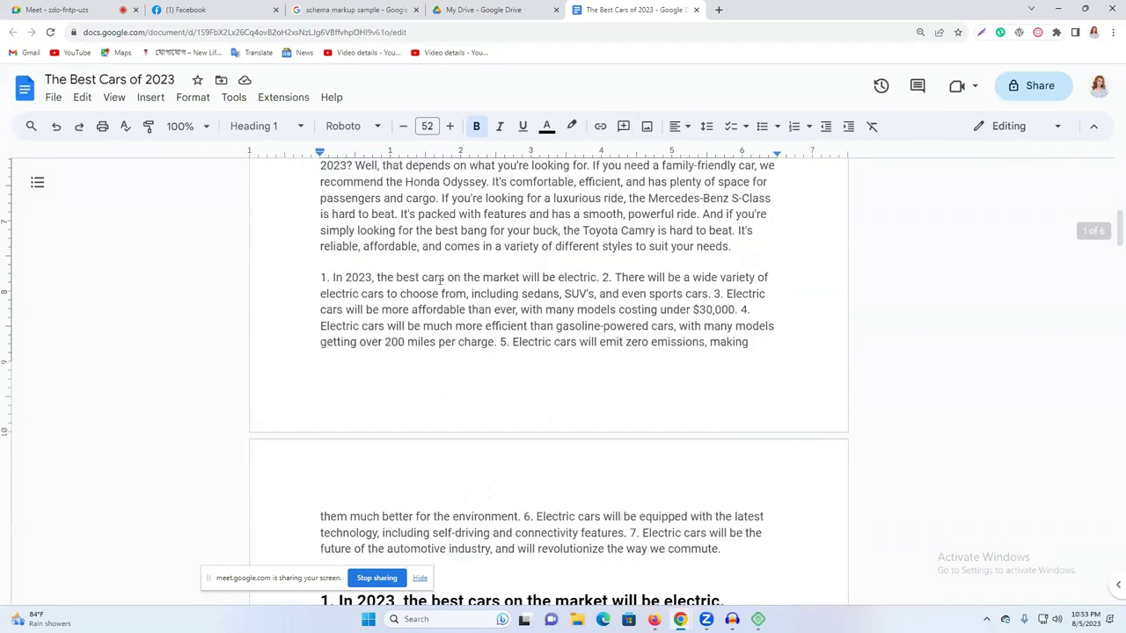
{"action": "scroll", "coordinate": [726, 297], "scroll_direction": "up", "scroll_amount": 3}
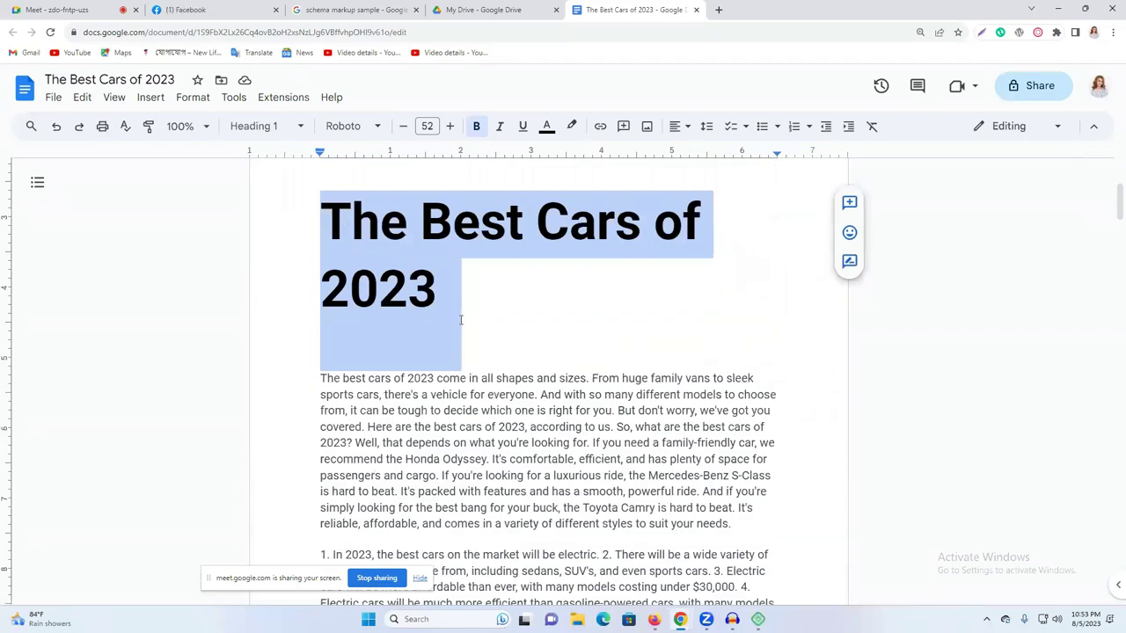
{"action": "double_click", "coordinate": [507, 298]}
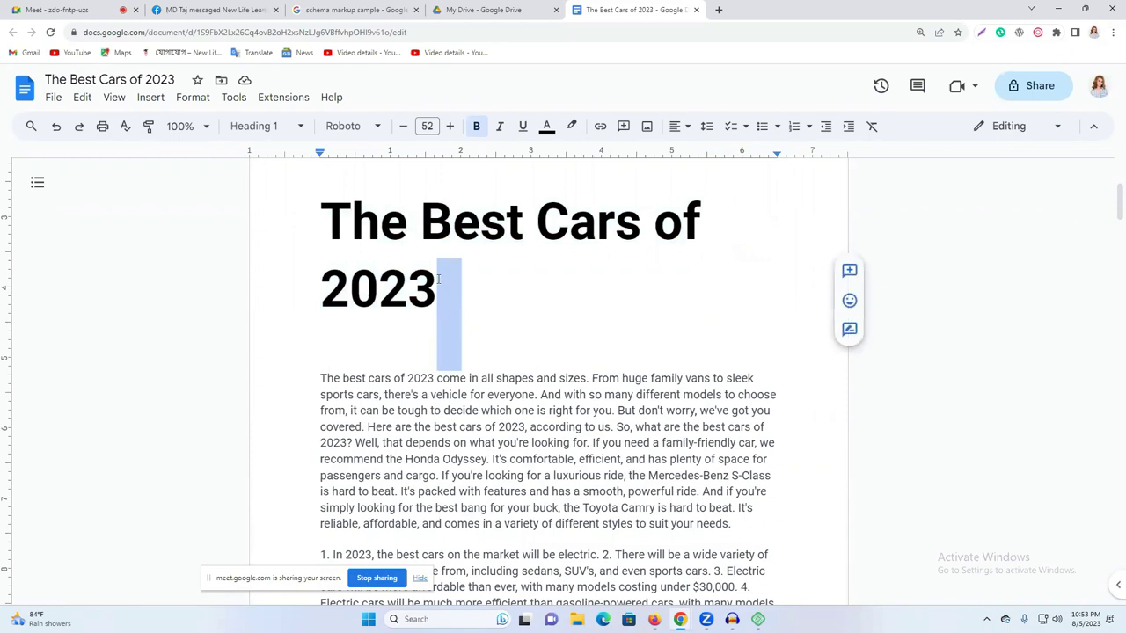
{"action": "mouse_move", "coordinate": [334, 214]}
{"action": "left_mouse_down"}
{"action": "mouse_move", "coordinate": [400, 294]}
{"action": "mouse_move", "coordinate": [430, 273]}
{"action": "mouse_move", "coordinate": [326, 222]}
{"action": "mouse_move", "coordinate": [322, 232]}
{"action": "left_mouse_up"}
{"action": "left_click", "coordinate": [503, 282]}
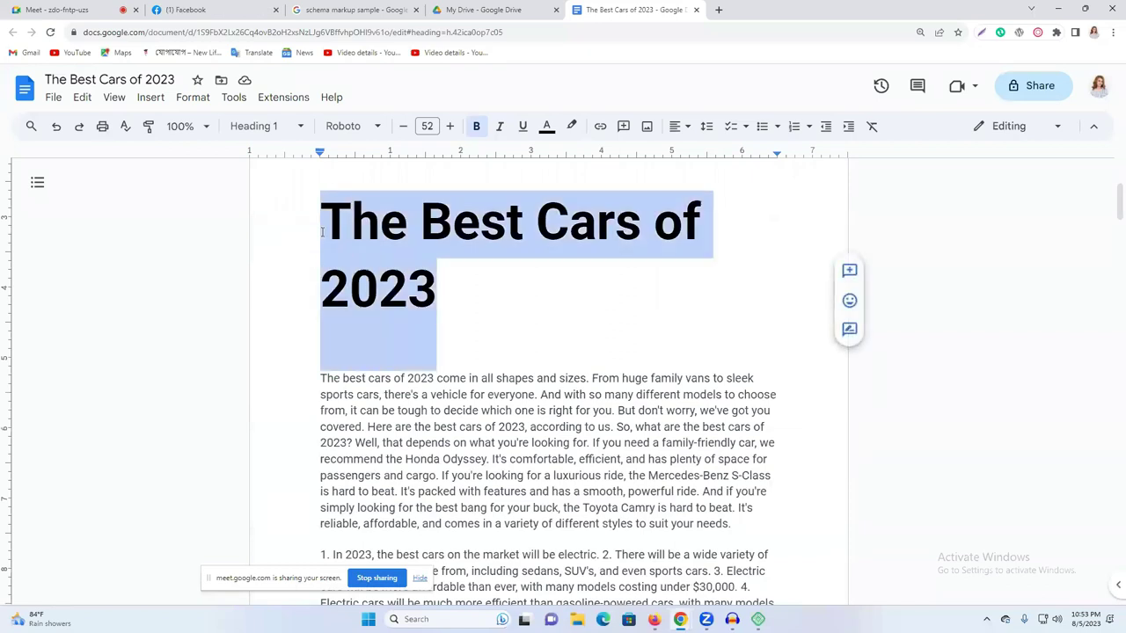
{"action": "left_click", "coordinate": [504, 299]}
{"action": "key", "text": "shift+Right"}
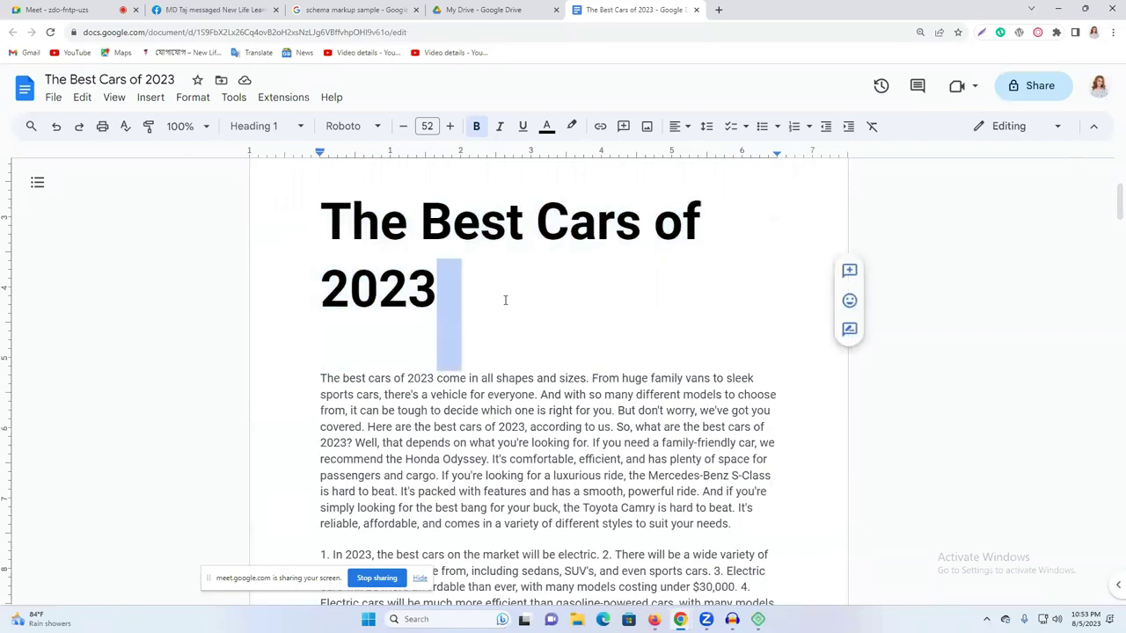
{"action": "left_click", "coordinate": [514, 288]}
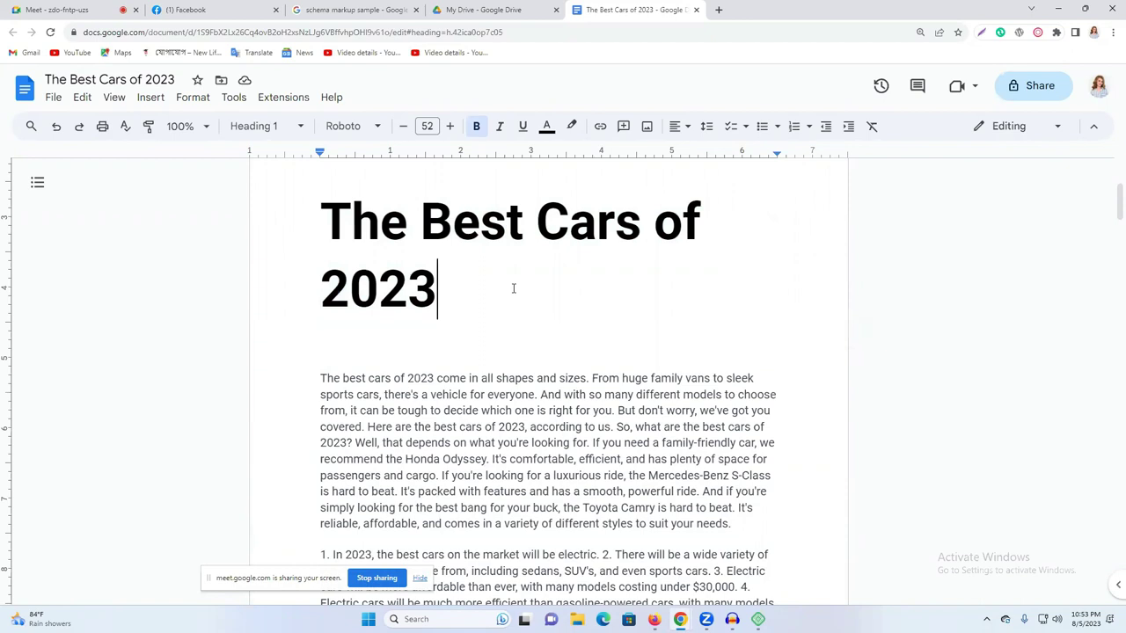
{"action": "scroll", "coordinate": [513, 288], "scroll_direction": "down", "scroll_amount": 1}
{"action": "scroll", "coordinate": [513, 289], "scroll_direction": "up", "scroll_amount": 2}
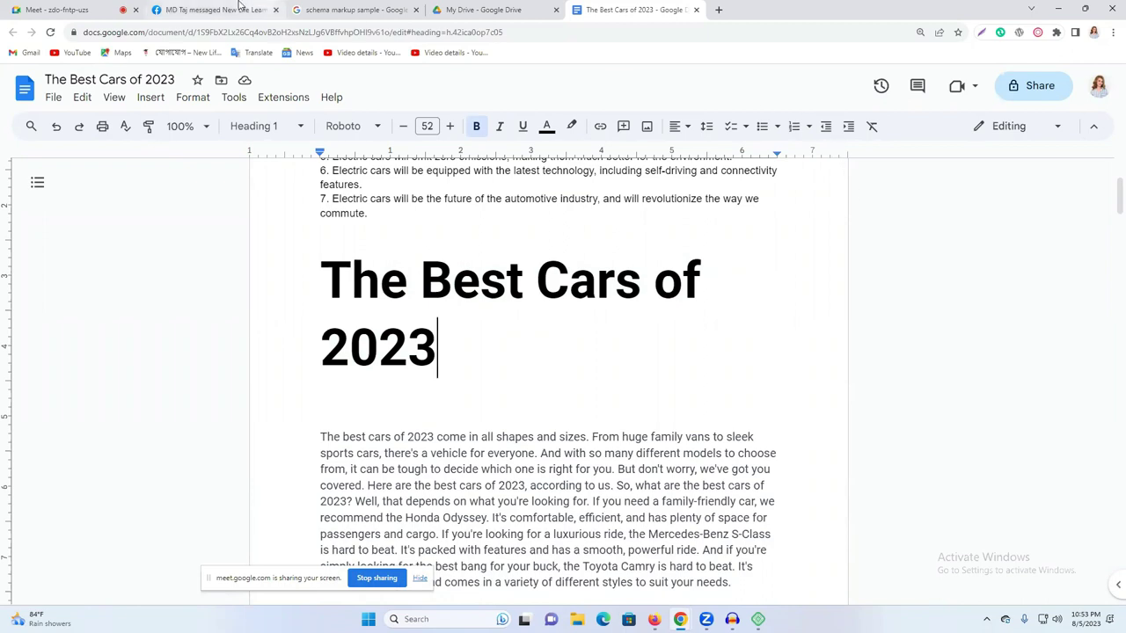
- Copy the article's main heading, switch to Firefox and start a new WordPress post
{"action": "triple_click", "coordinate": [453, 330]}
{"action": "key", "text": "ctrl+c"}
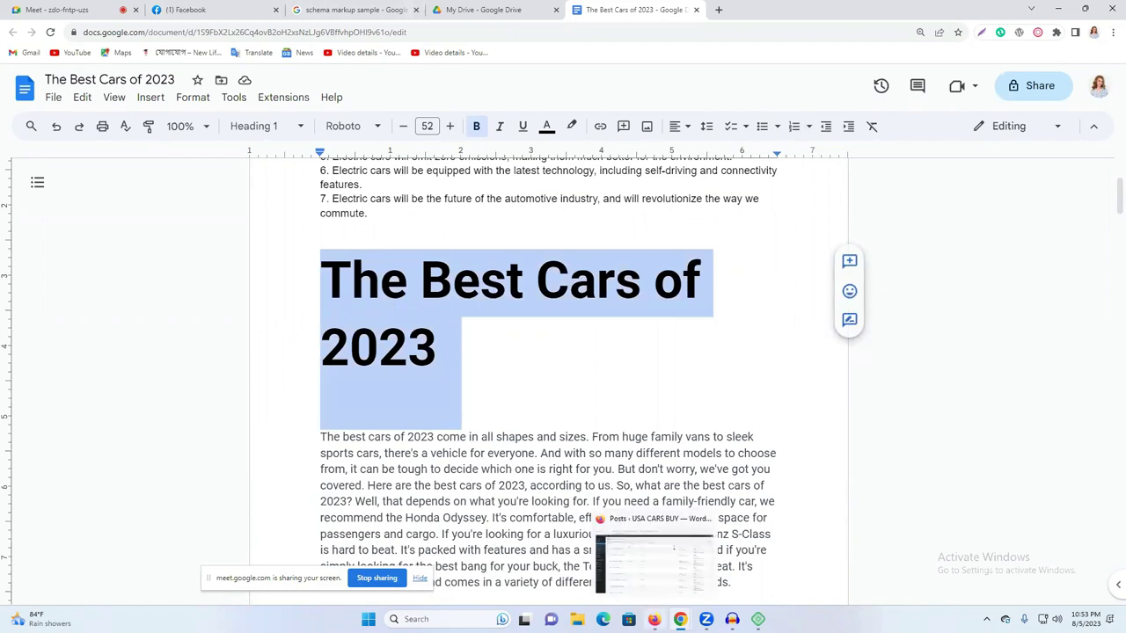
{"action": "left_click", "coordinate": [653, 619]}
{"action": "left_click", "coordinate": [166, 90]}
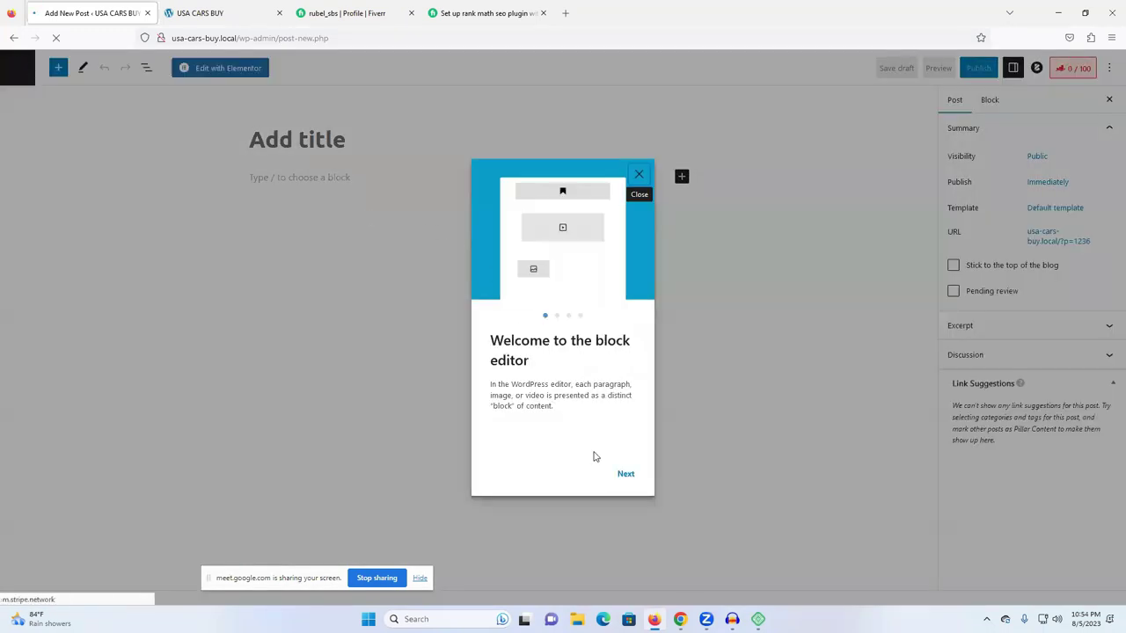
- Dismiss the block editor welcome guide, title the post "The Best Cars of 2023" and open its Rank Math settings
{"action": "left_click", "coordinate": [625, 474]}
{"action": "left_click", "coordinate": [625, 474]}
{"action": "left_click", "coordinate": [625, 474]}
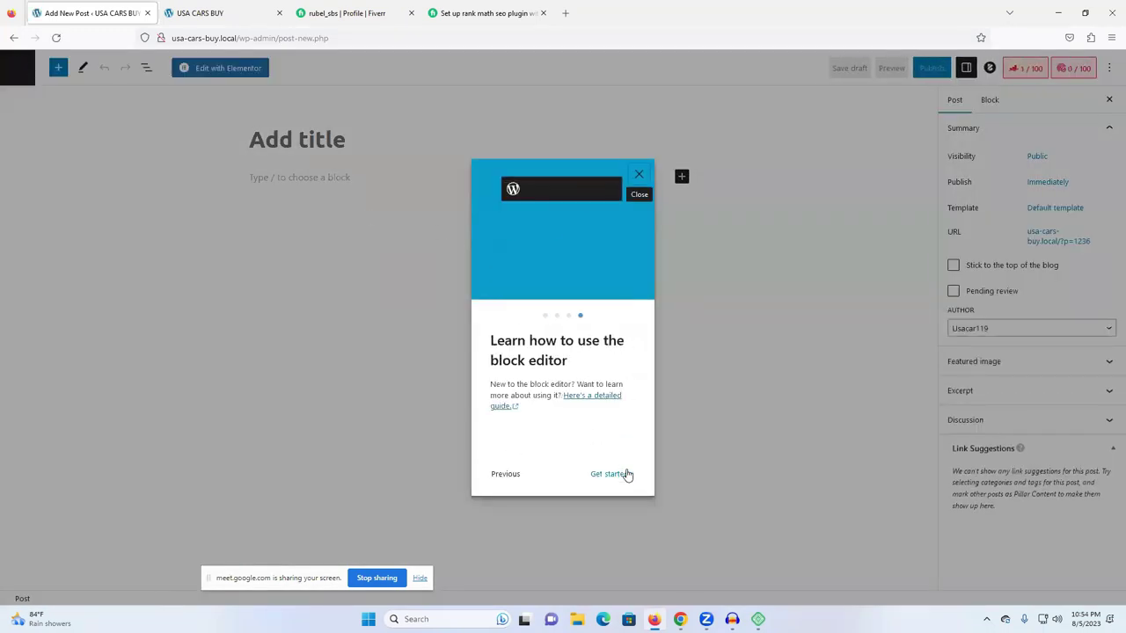
{"action": "left_click", "coordinate": [625, 474]}
{"action": "key", "text": "ctrl+v"}
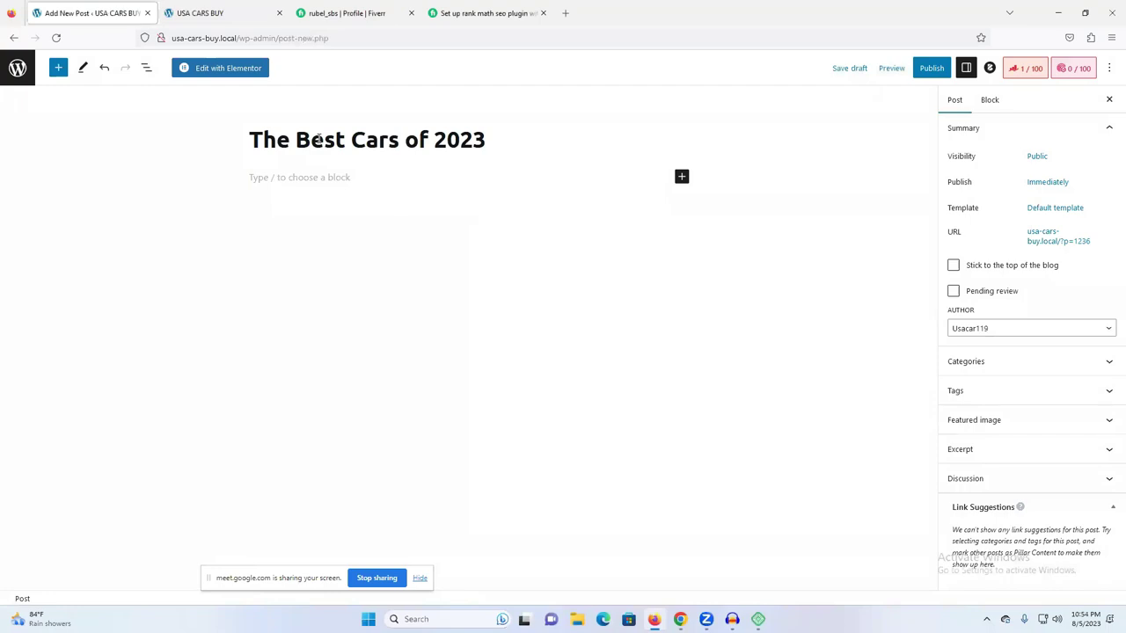
{"action": "left_click", "coordinate": [1024, 70]}
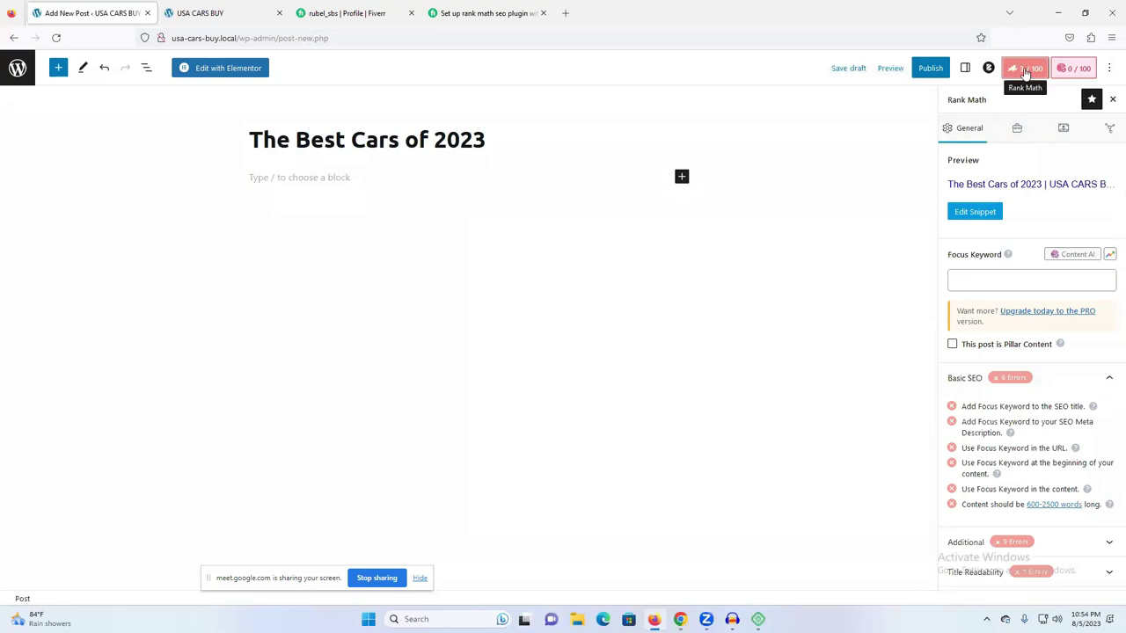
{"action": "scroll", "coordinate": [1060, 396], "scroll_direction": "down", "scroll_amount": 1}
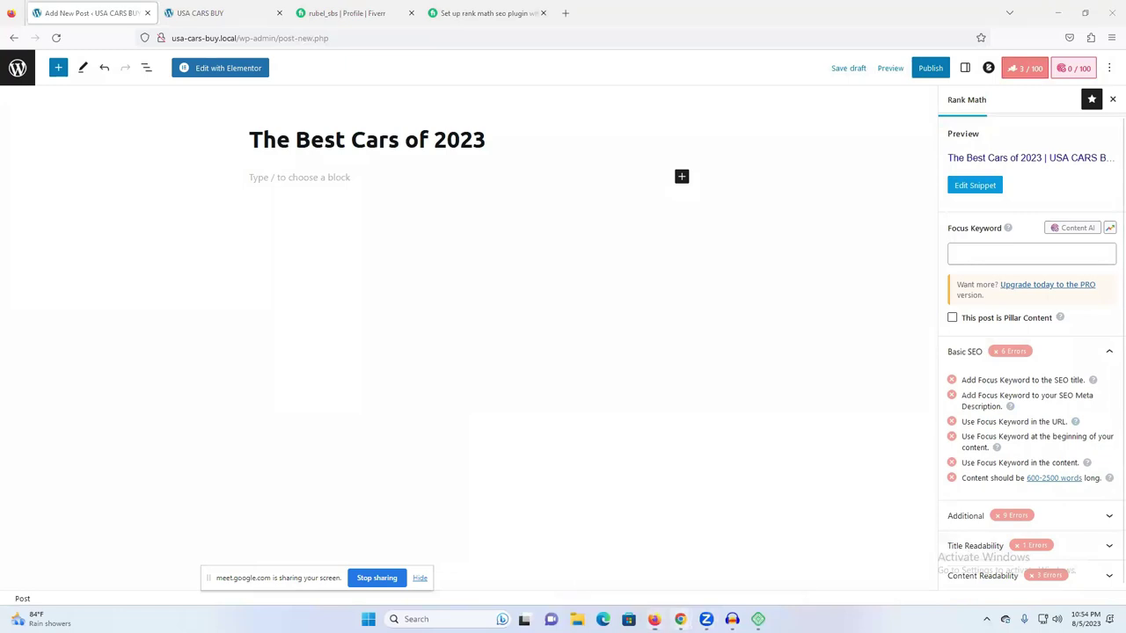
- Switch to Chrome and select the article's body for copying, from the introduction to the last paragraph above the Focus Keyword section
{"action": "left_click", "coordinate": [680, 619]}
{"action": "scroll", "coordinate": [519, 395], "scroll_direction": "down", "scroll_amount": 2}
{"action": "left_click", "coordinate": [379, 237]}
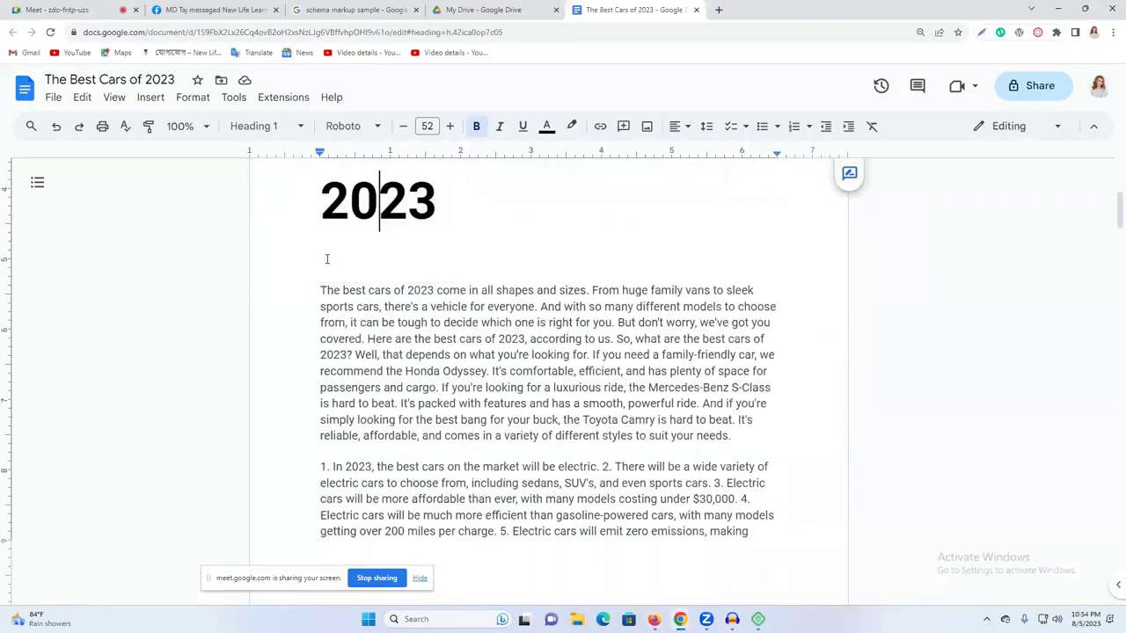
{"action": "scroll", "coordinate": [291, 299], "scroll_direction": "up", "scroll_amount": 1}
{"action": "left_click", "coordinate": [318, 323]}
{"action": "left_click_drag", "start_coordinate": [320, 233], "coordinate": [774, 402]}
{"action": "left_click", "coordinate": [360, 355]}
{"action": "left_click_drag", "start_coordinate": [314, 322], "coordinate": [523, 271]}
{"action": "scroll", "coordinate": [610, 459], "scroll_direction": "down", "scroll_amount": 2}
{"action": "scroll", "coordinate": [612, 459], "scroll_direction": "down", "scroll_amount": 15}
{"action": "scroll", "coordinate": [641, 499], "scroll_direction": "down", "scroll_amount": 9}
{"action": "scroll", "coordinate": [616, 351], "scroll_direction": "up", "scroll_amount": 2}
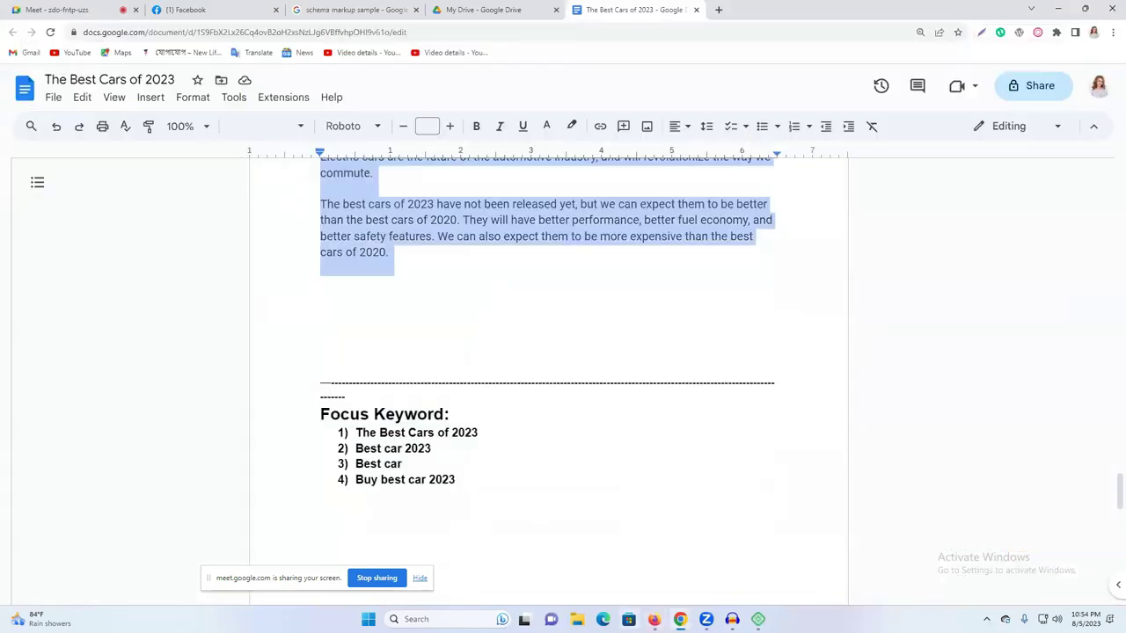
- Switch to Firefox and paste the copied article text as the content of the new post
{"action": "left_click", "coordinate": [653, 619]}
{"action": "left_click", "coordinate": [306, 182]}
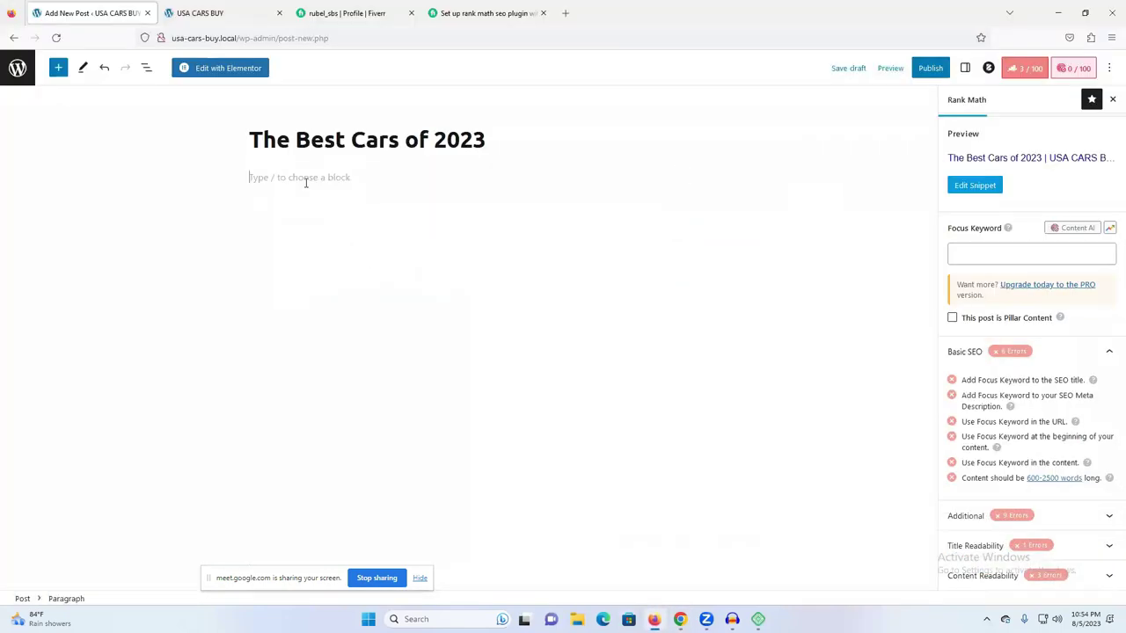
{"action": "key", "text": "ctrl+v"}
{"action": "scroll", "coordinate": [524, 249], "scroll_direction": "up", "scroll_amount": 15}
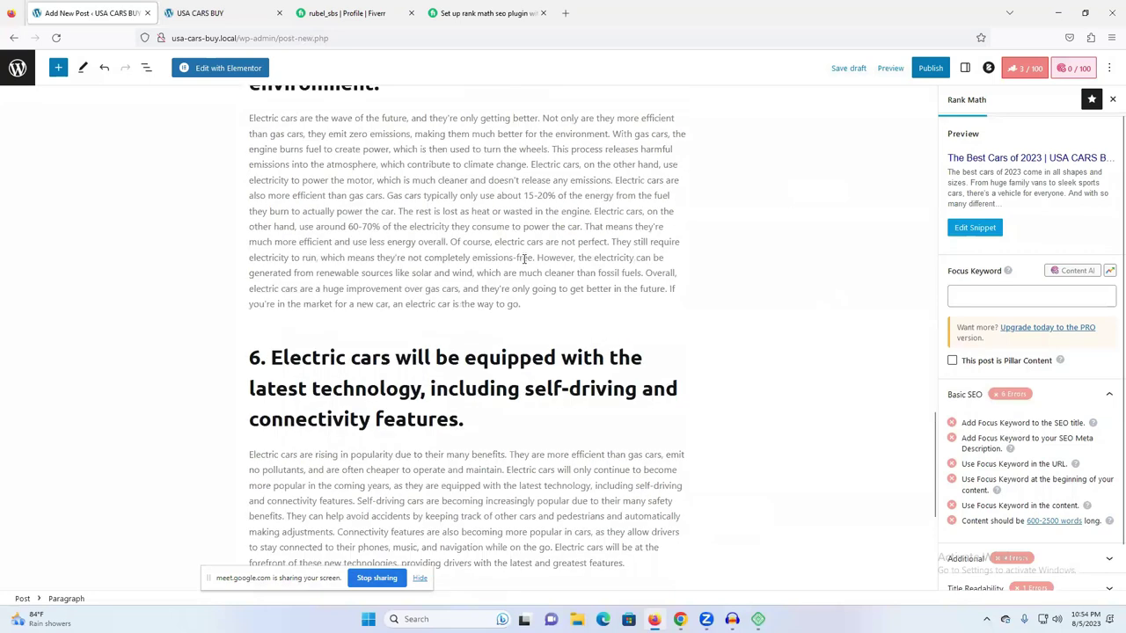
{"action": "scroll", "coordinate": [788, 306], "scroll_direction": "up", "scroll_amount": 2}
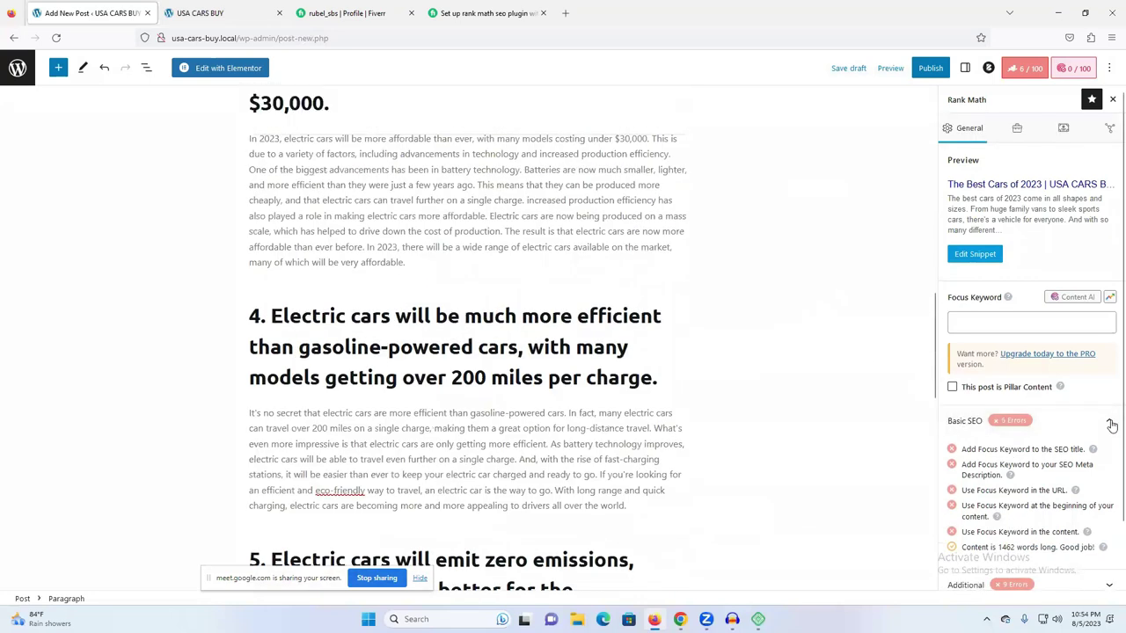
- Open the Rank Math snippet editor for the post
{"action": "left_click", "coordinate": [984, 324]}
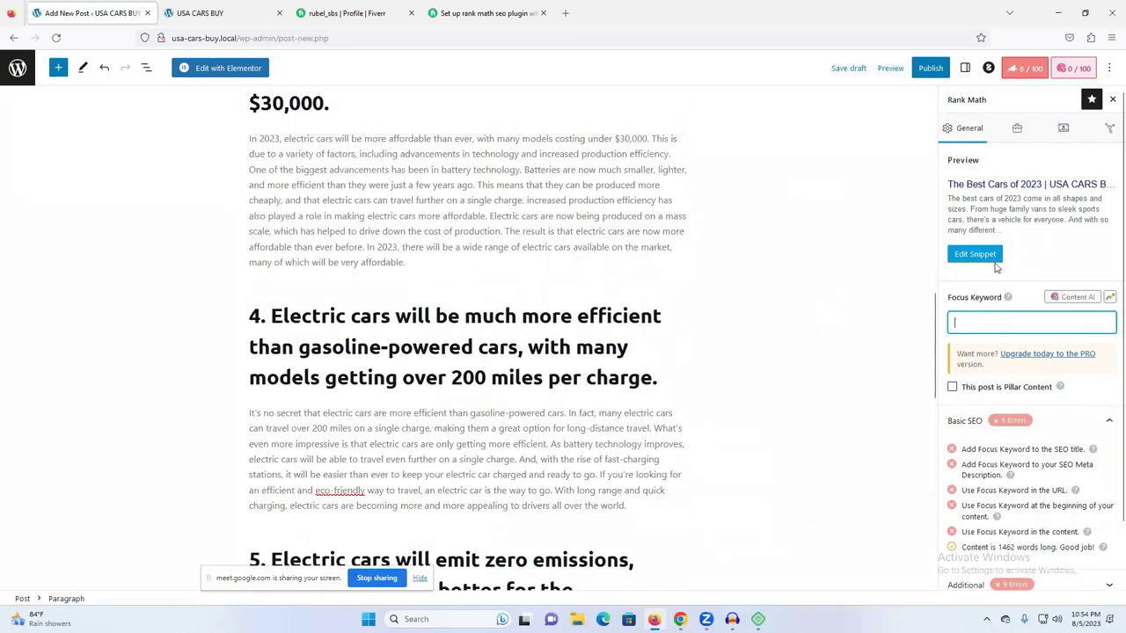
{"action": "left_click", "coordinate": [967, 257]}
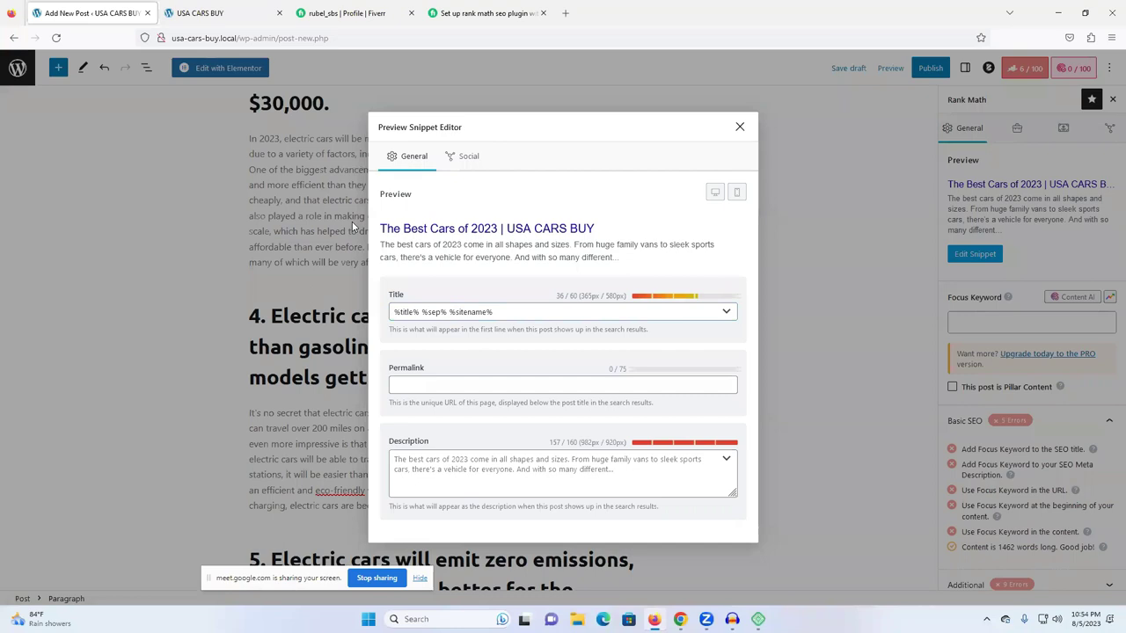
{"action": "left_click", "coordinate": [416, 390]}
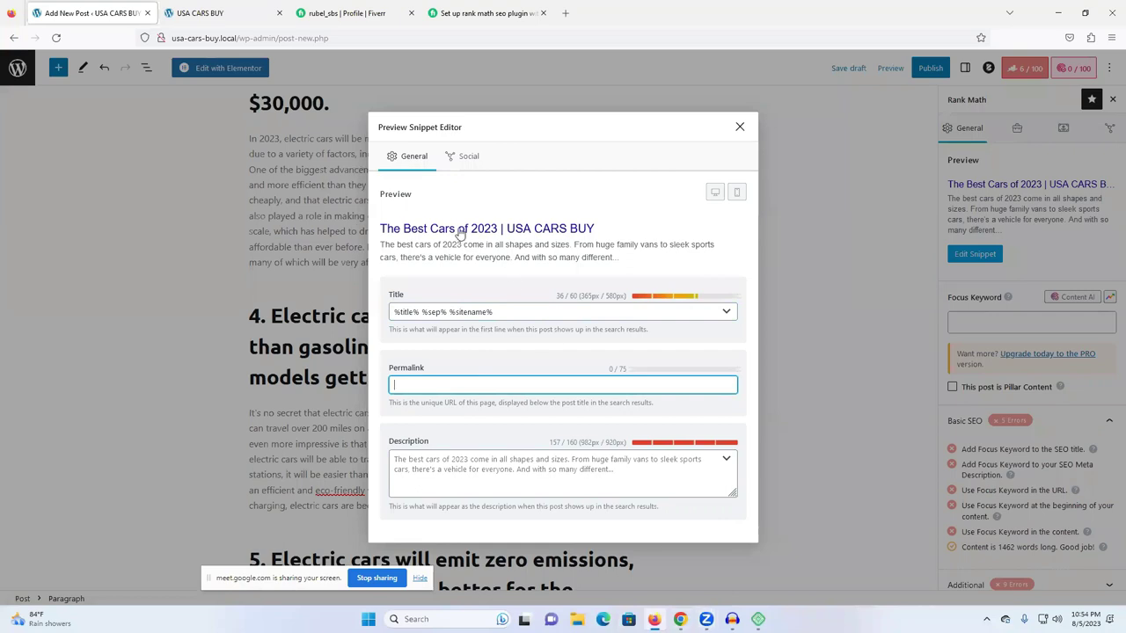
- Try to replace the SEO title in the snippet editor with the copied text
{"action": "double_click", "coordinate": [444, 311]}
{"action": "key", "text": "ctrl+a"}
{"action": "key", "text": "ctrl+v"}
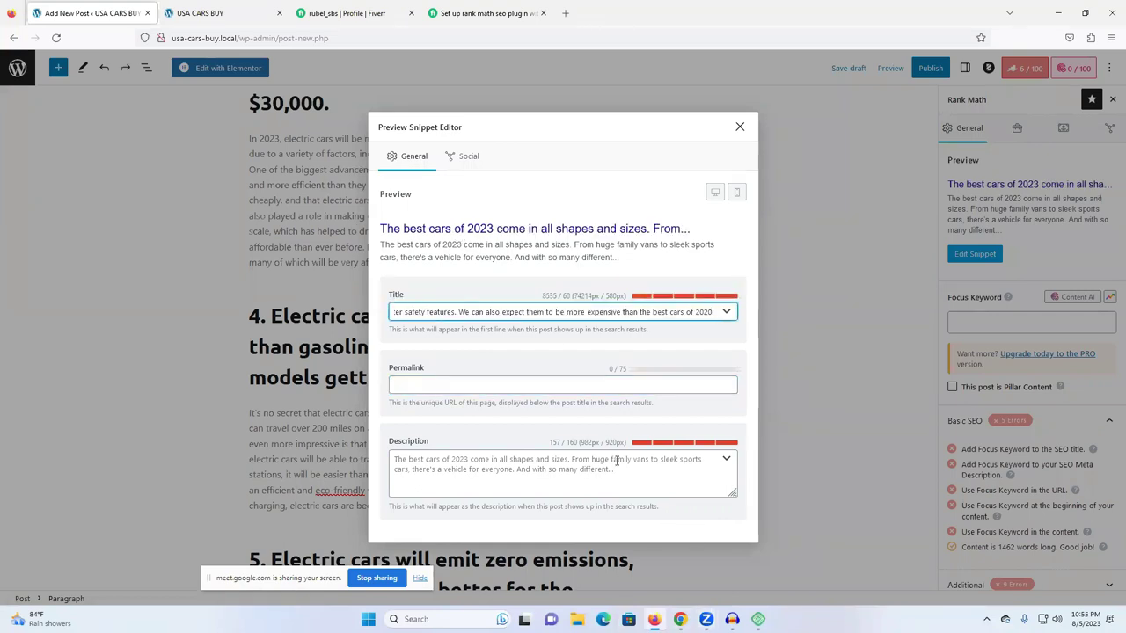
- Switch to the Google Docs article in Chrome and copy its main heading, "The Best Cars of 2023"
{"action": "mouse_move", "coordinate": [679, 619]}
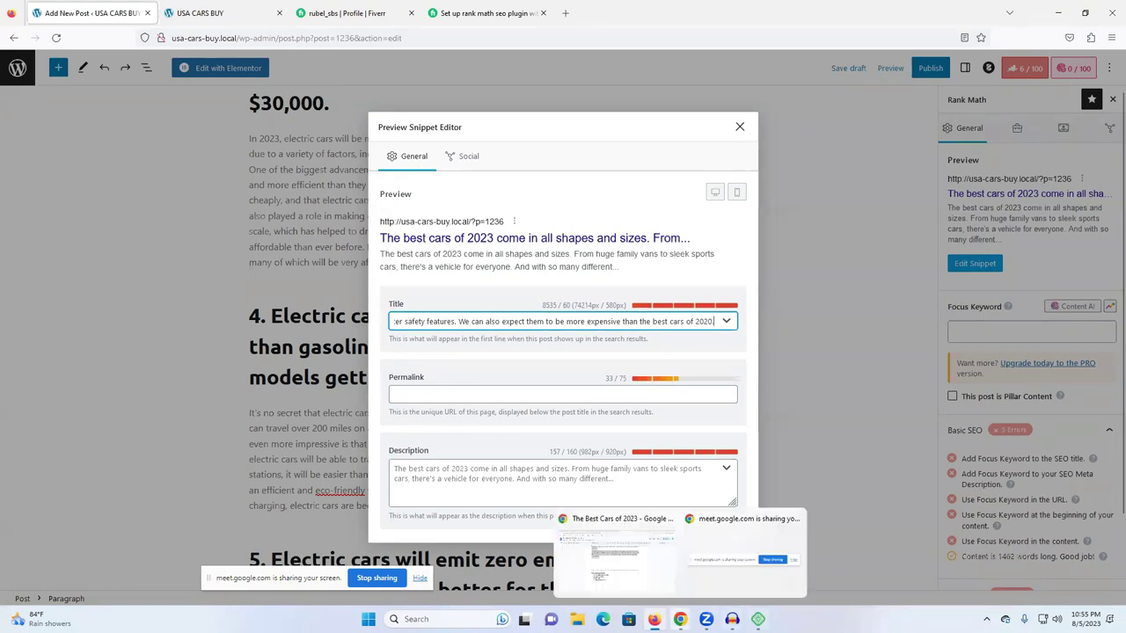
{"action": "left_click", "coordinate": [615, 550]}
{"action": "scroll", "coordinate": [563, 351], "scroll_direction": "up", "scroll_amount": 20}
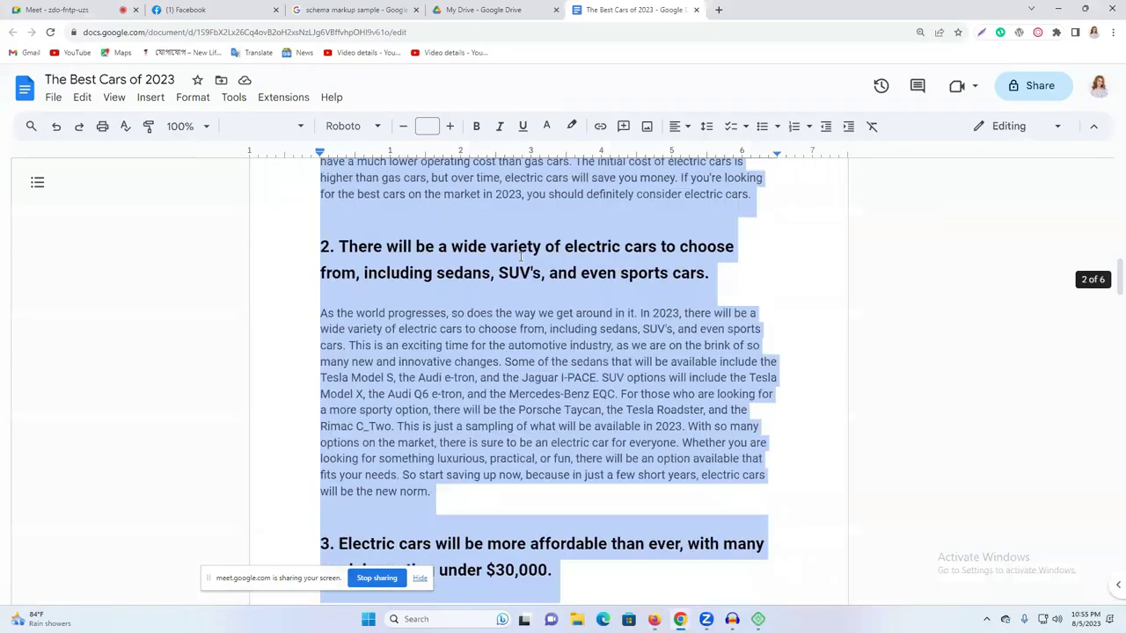
{"action": "scroll", "coordinate": [519, 253], "scroll_direction": "up", "scroll_amount": 10}
{"action": "scroll", "coordinate": [518, 253], "scroll_direction": "down", "scroll_amount": 2}
{"action": "left_click", "coordinate": [432, 295]}
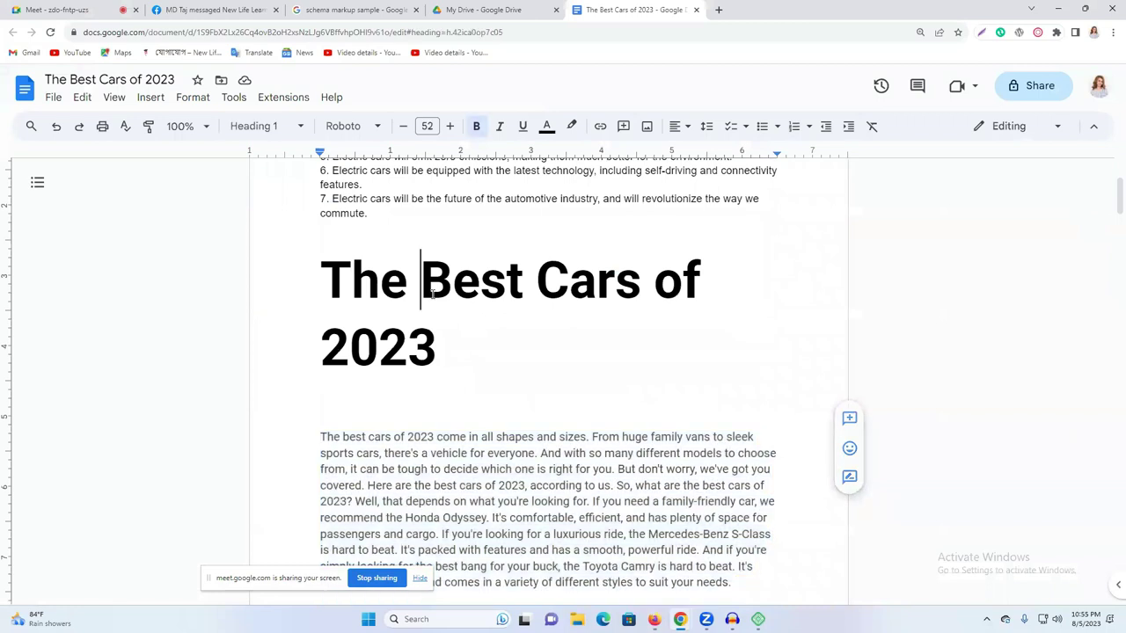
{"action": "triple_click", "coordinate": [432, 294]}
{"action": "key", "text": "ctrl+c"}
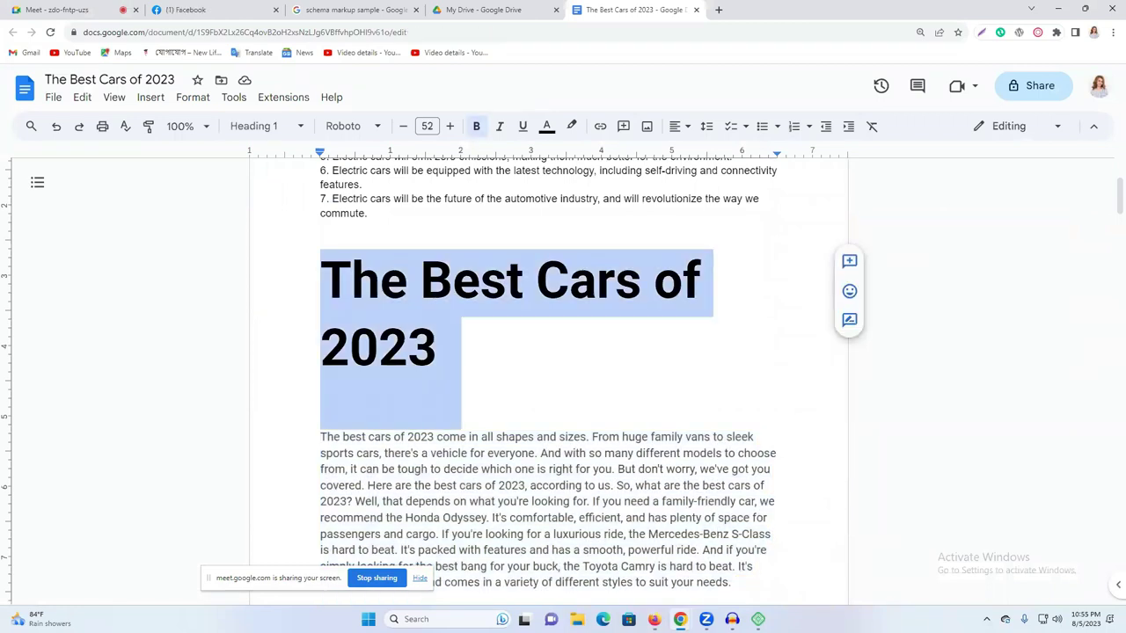
- Switch to Firefox and set both the SEO title and the permalink to "The Best Cars of 2023"
{"action": "left_click", "coordinate": [654, 619]}
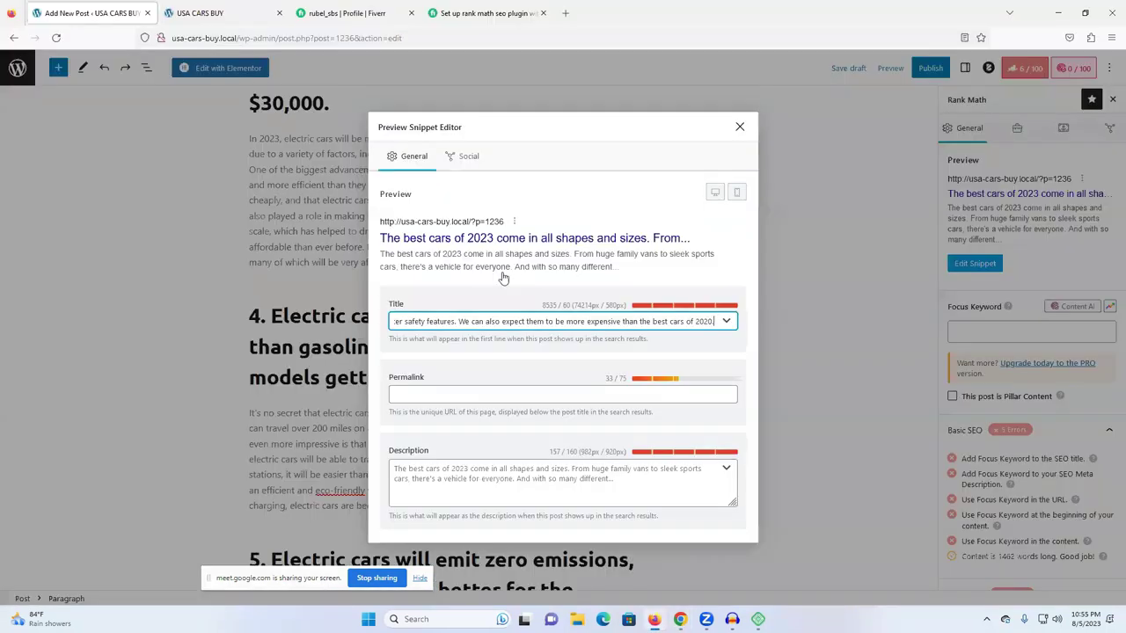
{"action": "key", "text": "ctrl+a"}
{"action": "key", "text": "ctrl+v"}
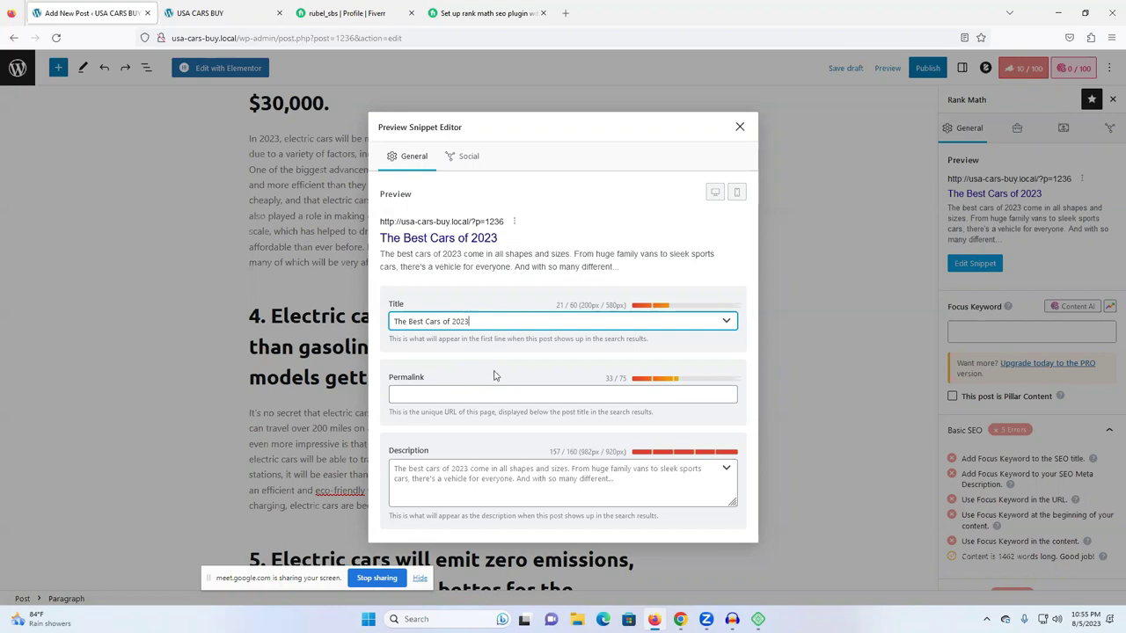
{"action": "left_click", "coordinate": [454, 395]}
{"action": "key", "text": "ctrl+v"}
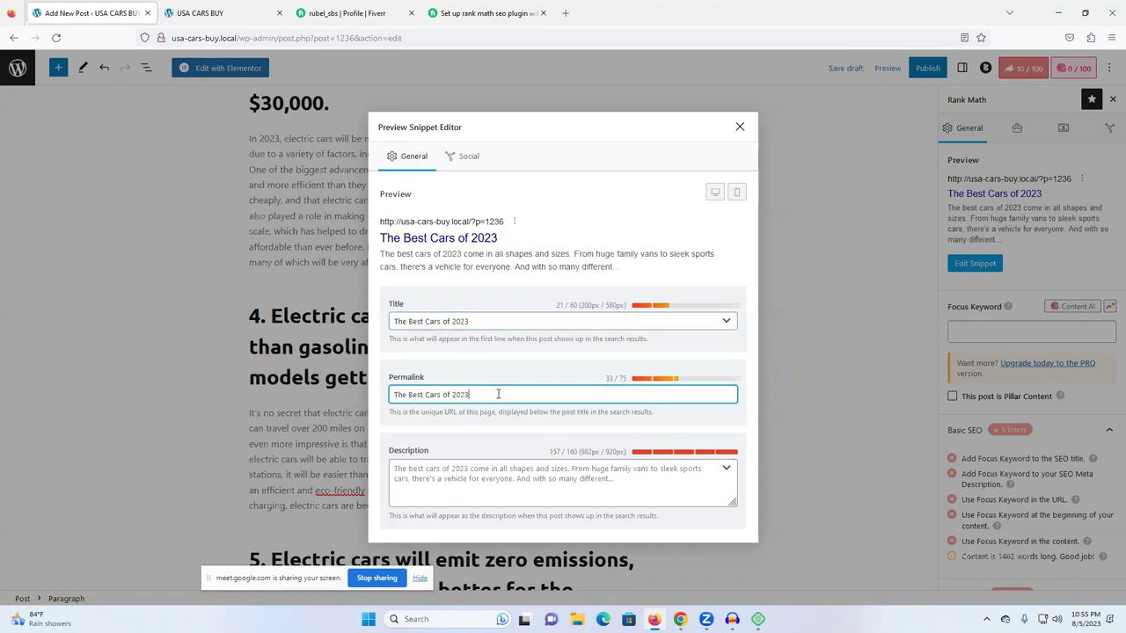
- Switch to Chrome and copy the introduction's first two sentences, ending with "there's a vehicle for everyone.", for the snippet description
{"action": "left_click", "coordinate": [456, 473]}
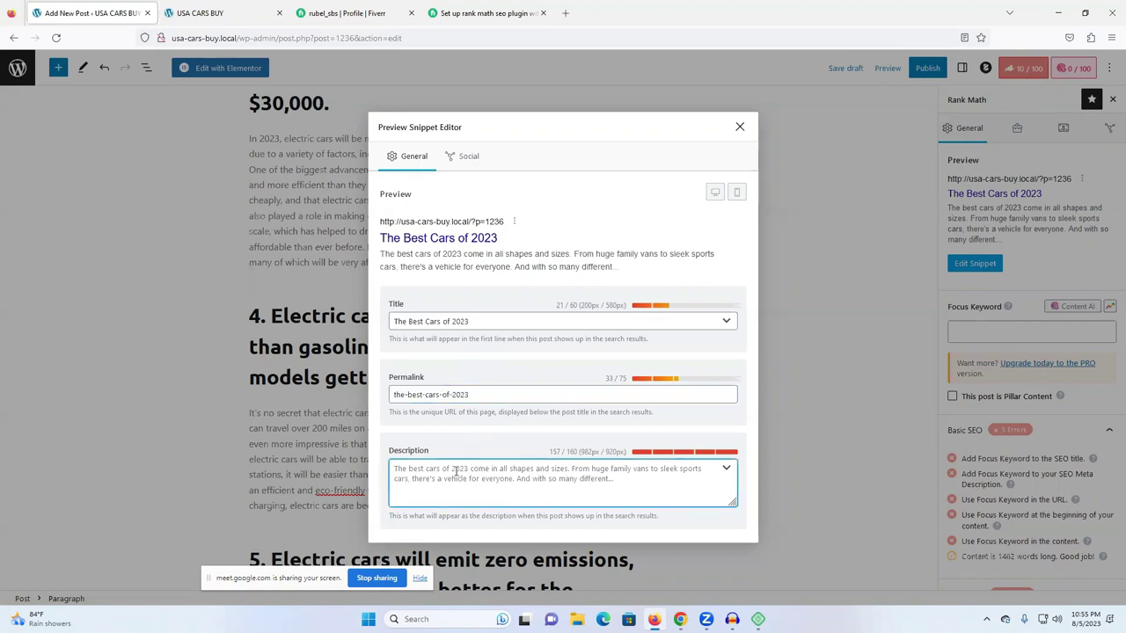
{"action": "left_click", "coordinate": [642, 605]}
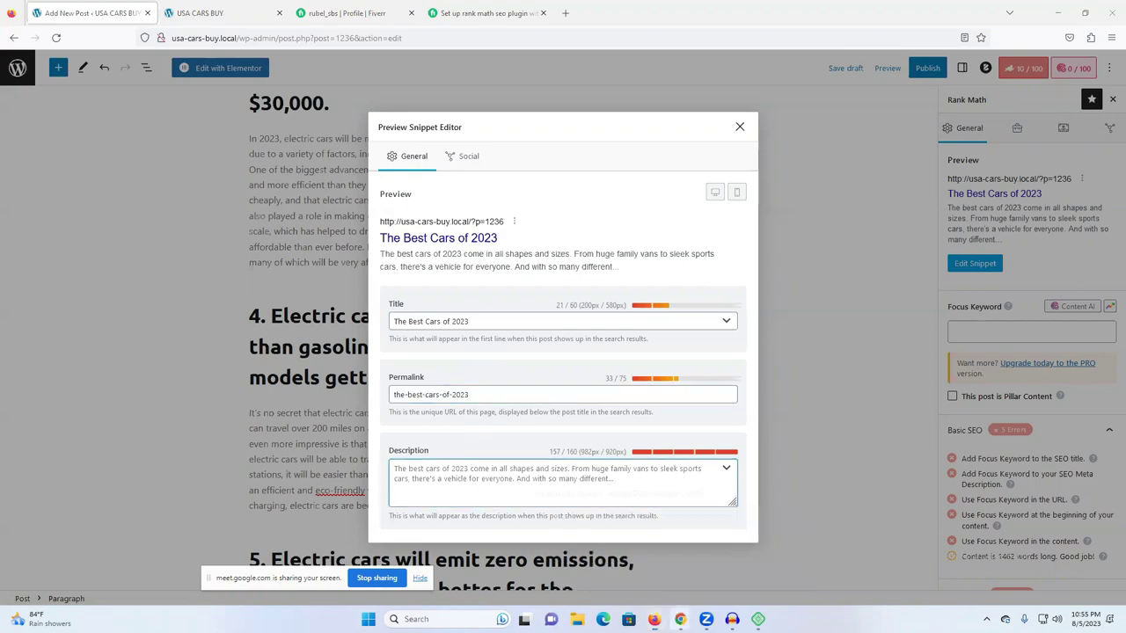
{"action": "left_click", "coordinate": [620, 562]}
{"action": "scroll", "coordinate": [371, 341], "scroll_direction": "down", "scroll_amount": 3}
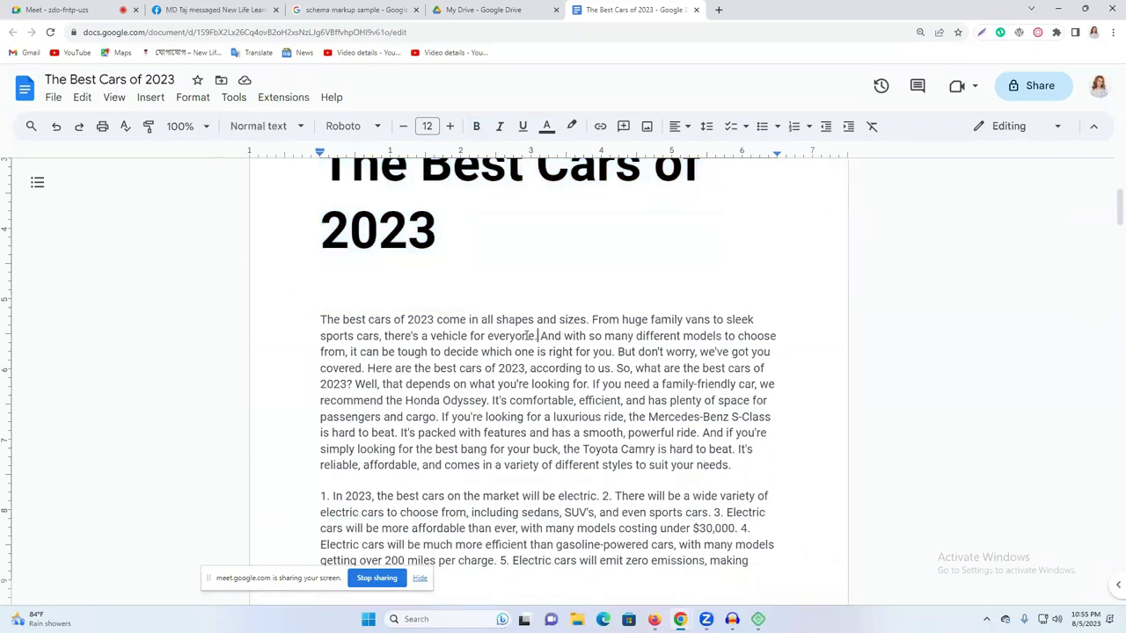
{"action": "left_click_drag", "start_coordinate": [535, 336], "coordinate": [276, 325]}
{"action": "key", "text": "ctrl+c"}
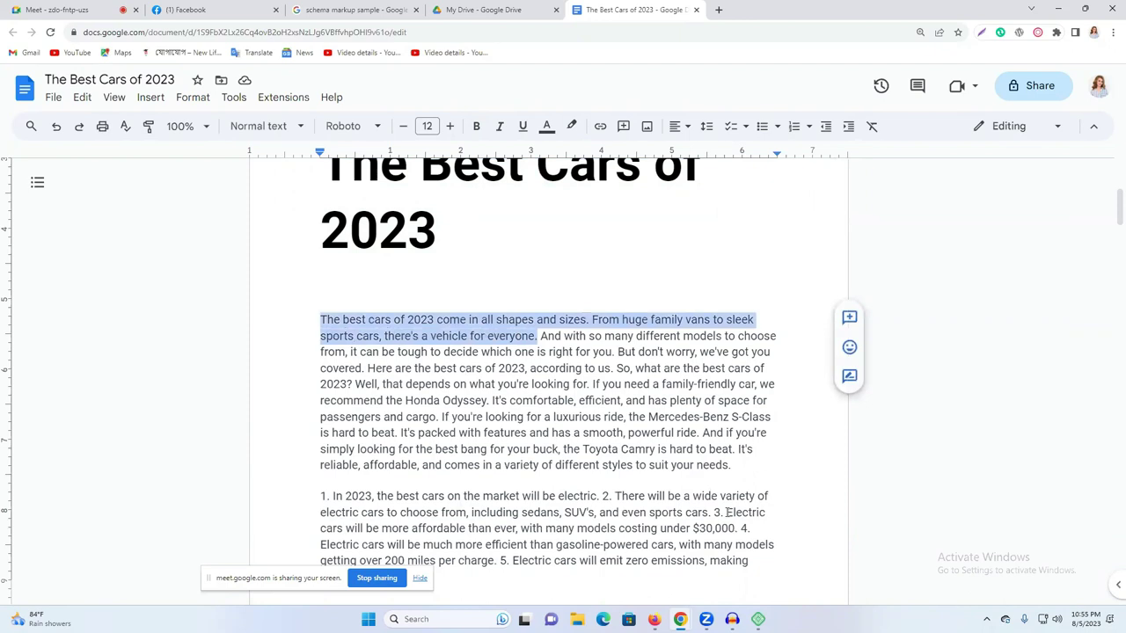
- Switch to Firefox, replace the snippet description with the copied introduction sentences, and close the snippet editor
{"action": "left_click", "coordinate": [654, 619]}
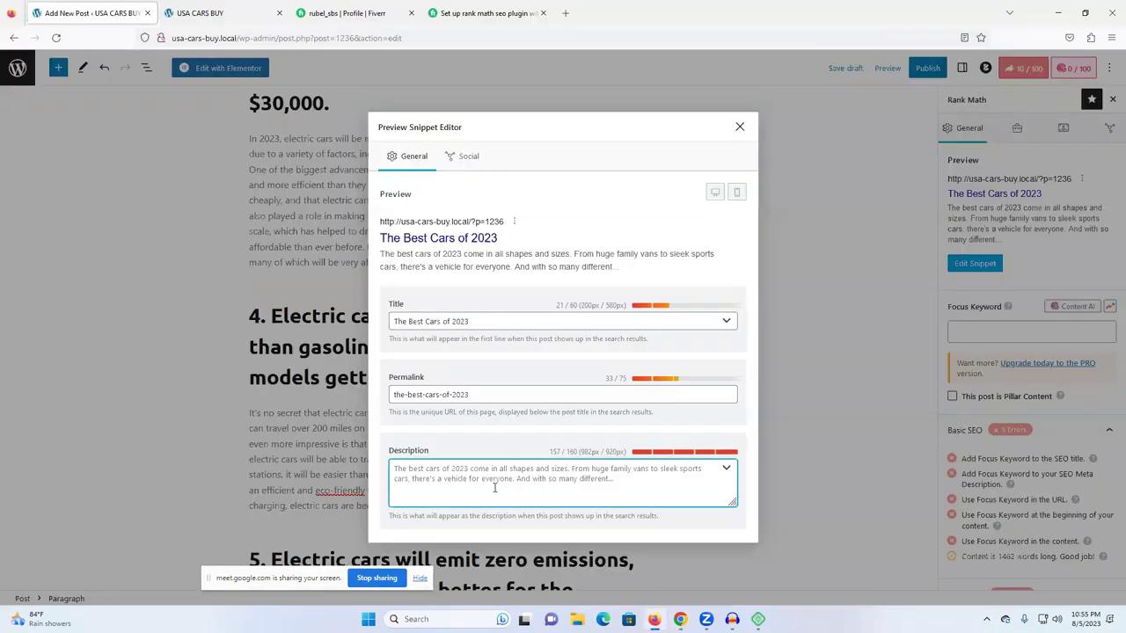
{"action": "key", "text": "ctrl+v"}
{"action": "key", "text": "ctrl+a"}
{"action": "key", "text": "Right"}
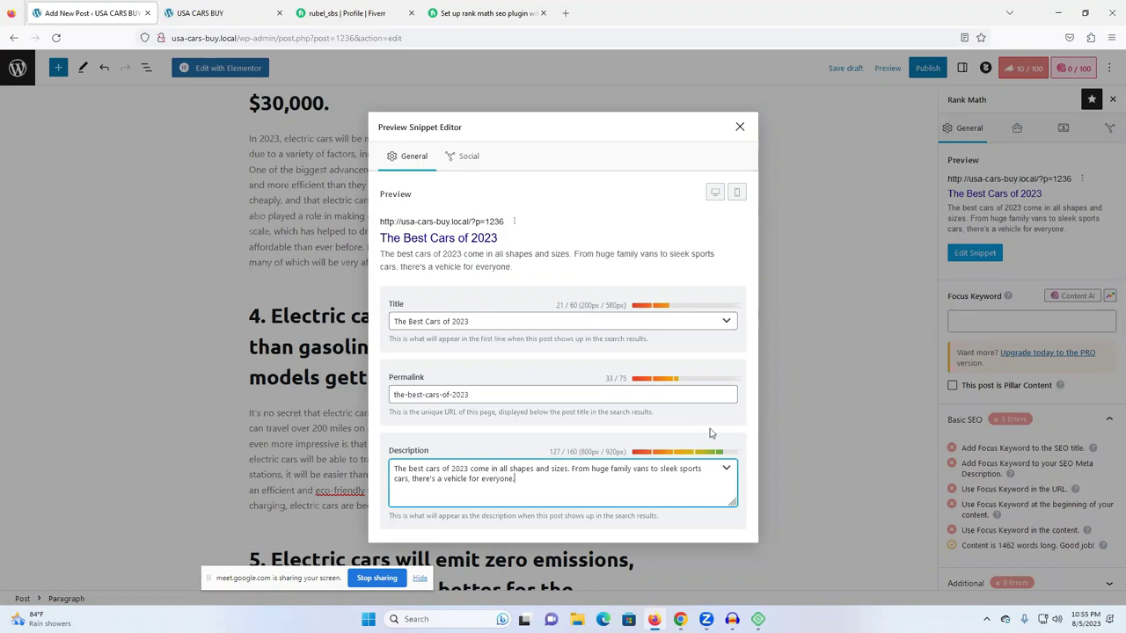
{"action": "left_click", "coordinate": [740, 129]}
- Copy the post title "The Best Cars of 2023" and add it as the primary focus keyword in Rank Math
{"action": "left_click", "coordinate": [997, 322]}
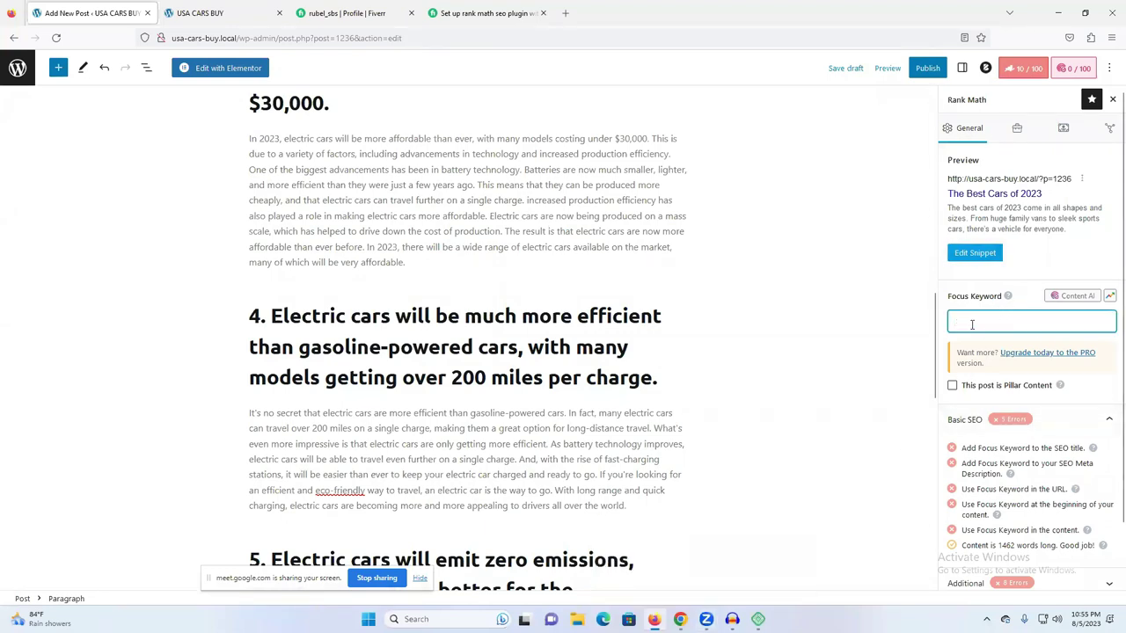
{"action": "scroll", "coordinate": [972, 323], "scroll_direction": "down", "scroll_amount": 1}
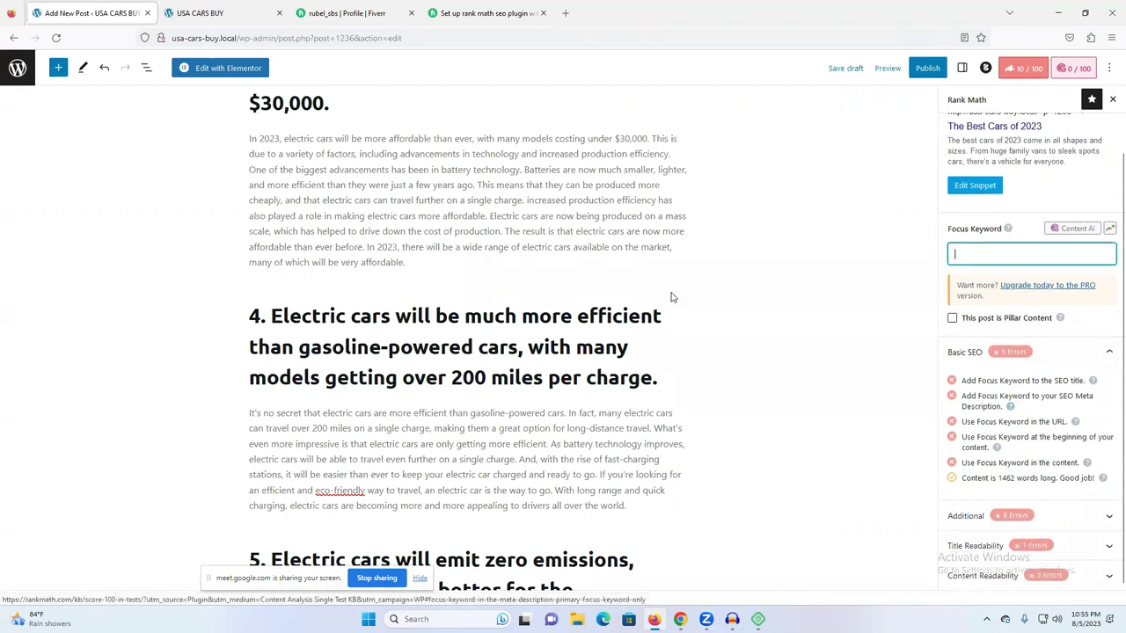
{"action": "scroll", "coordinate": [356, 267], "scroll_direction": "up", "scroll_amount": 10}
{"action": "double_click", "coordinate": [325, 140]}
{"action": "left_click", "coordinate": [328, 142]}
{"action": "key", "text": "ctrl+c"}
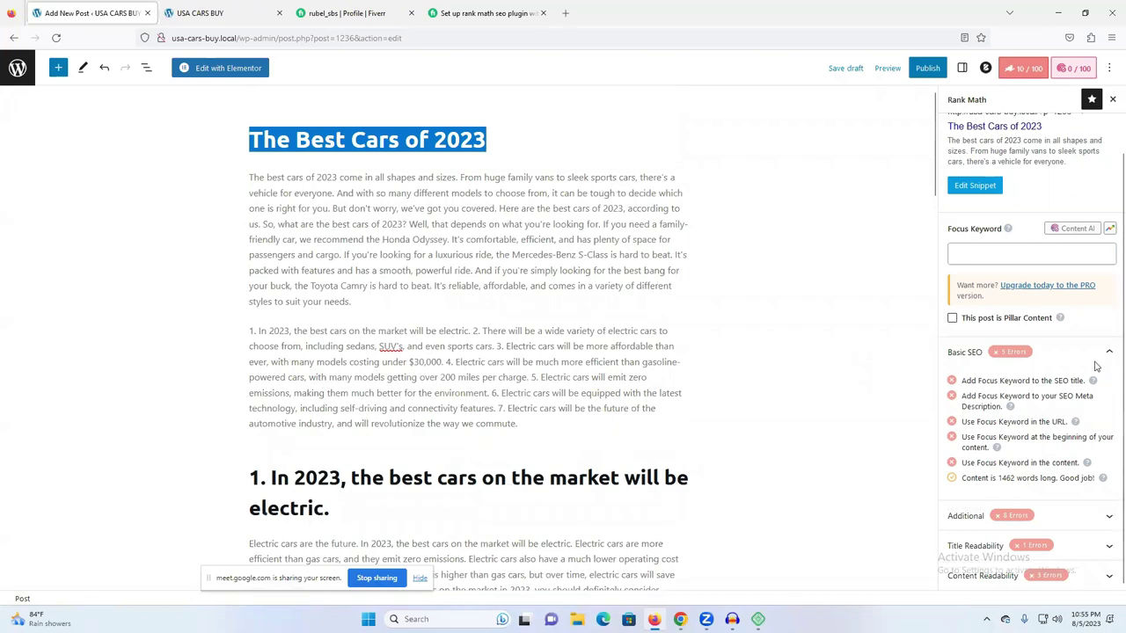
{"action": "left_click", "coordinate": [974, 246]}
{"action": "key", "text": "ctrl+v"}
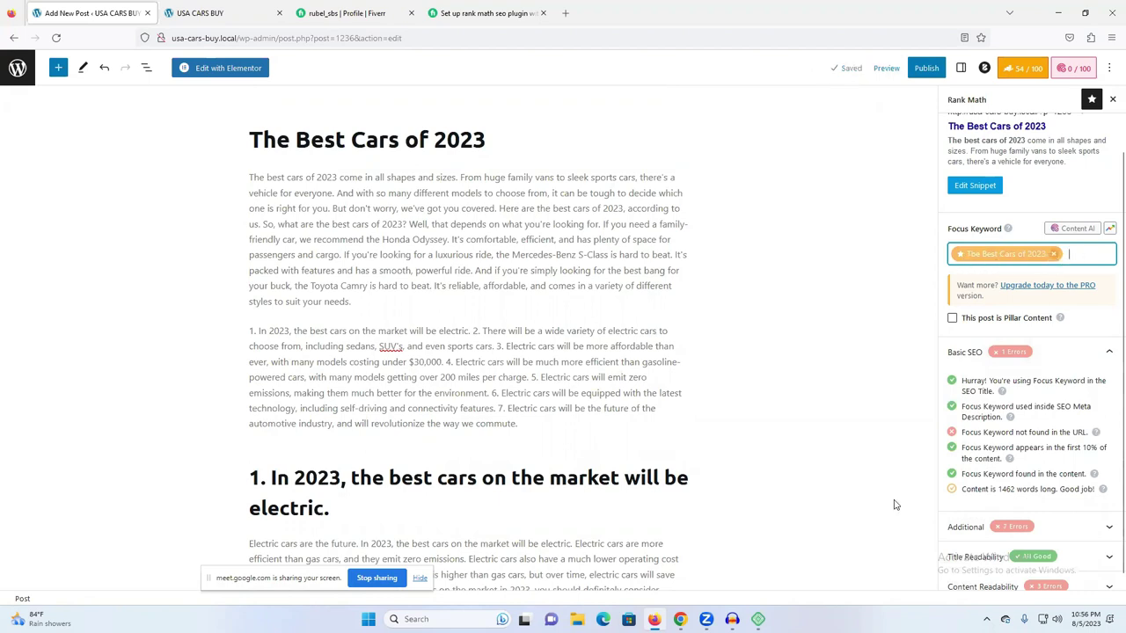
- Copy "Best car 2023" from the Focus Keyword list ending the Google Doc in Chrome, and add it as a focus keyword in Firefox
{"action": "mouse_move", "coordinate": [680, 619]}
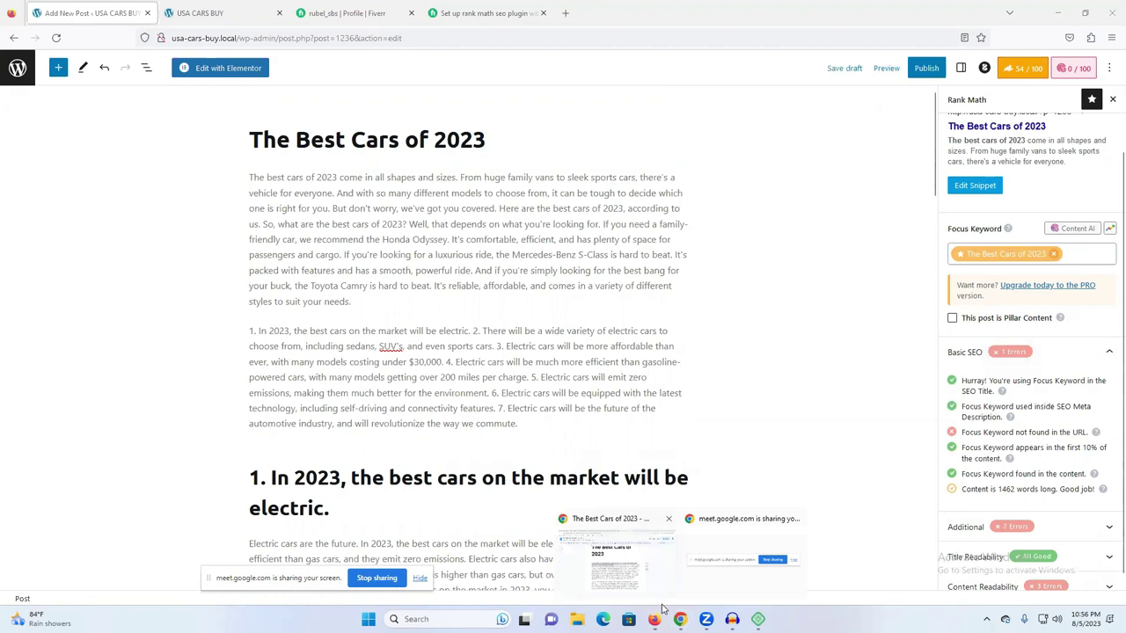
{"action": "left_click", "coordinate": [651, 528]}
{"action": "scroll", "coordinate": [592, 490], "scroll_direction": "down", "scroll_amount": 5}
{"action": "scroll", "coordinate": [592, 490], "scroll_direction": "down", "scroll_amount": 20}
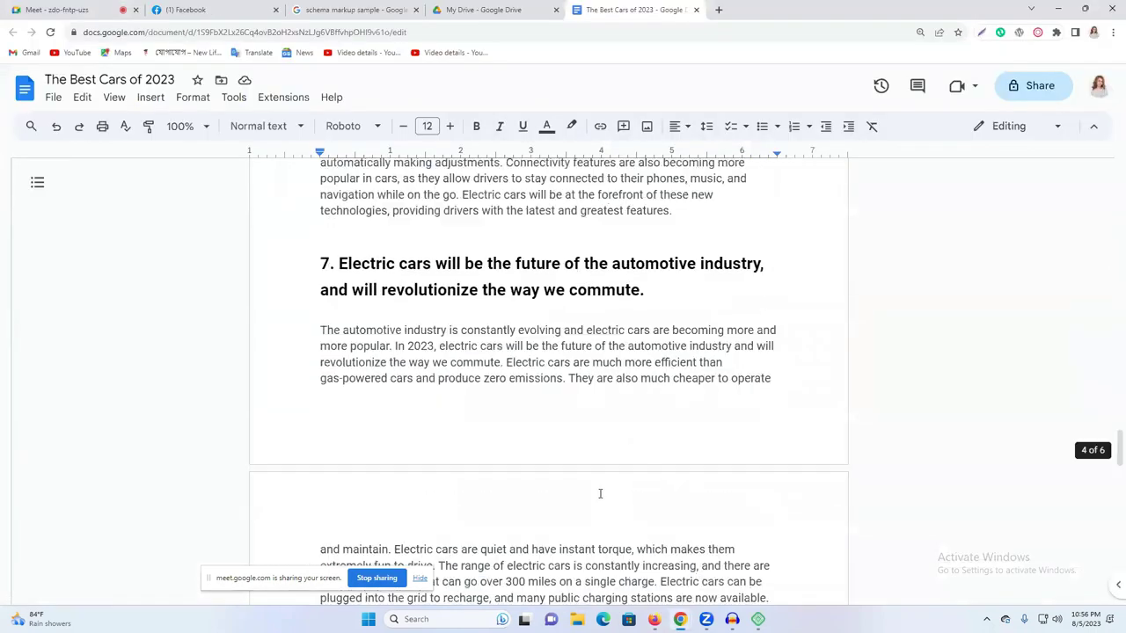
{"action": "scroll", "coordinate": [597, 491], "scroll_direction": "down", "scroll_amount": 10}
{"action": "triple_click", "coordinate": [385, 447]}
{"action": "key", "text": "ctrl+c"}
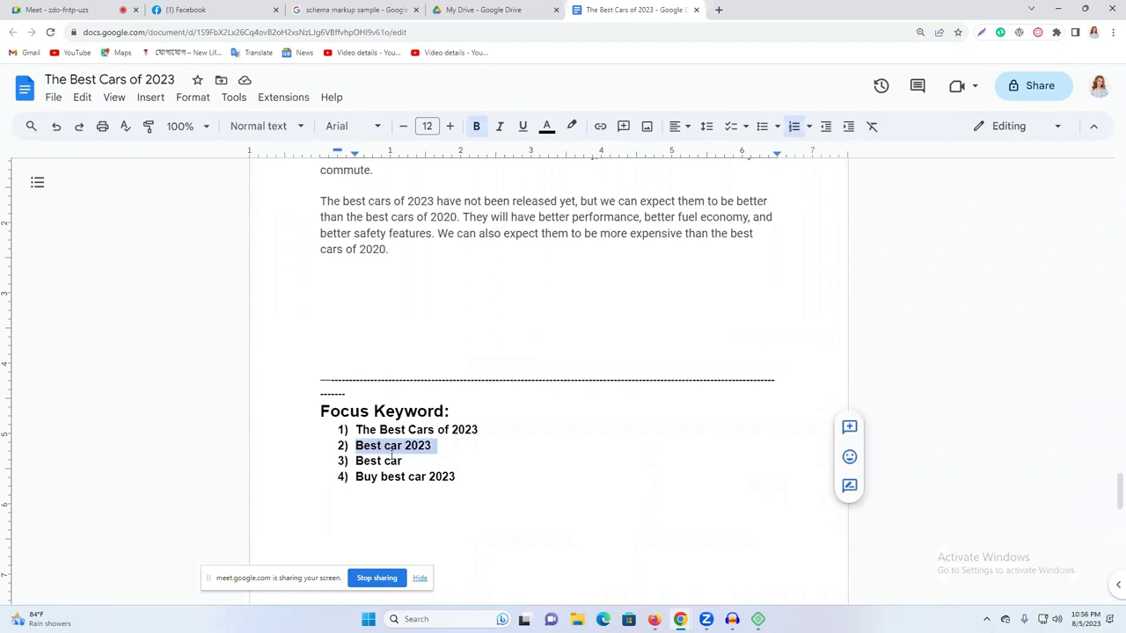
{"action": "left_click", "coordinate": [654, 619]}
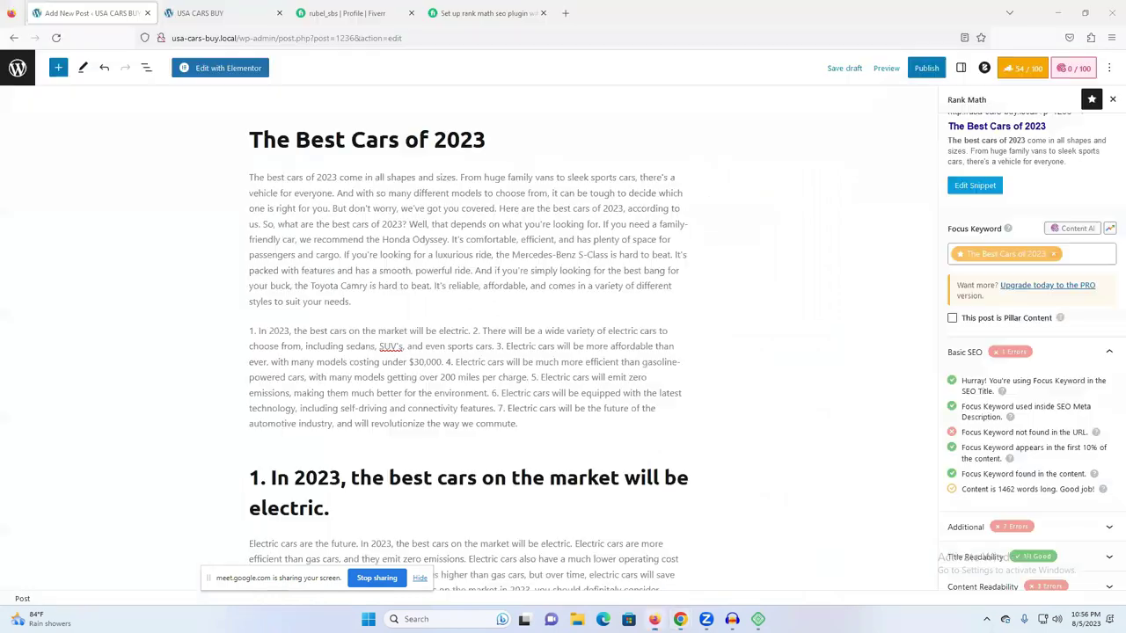
{"action": "left_click", "coordinate": [1073, 254]}
{"action": "key", "text": "ctrl+v"}
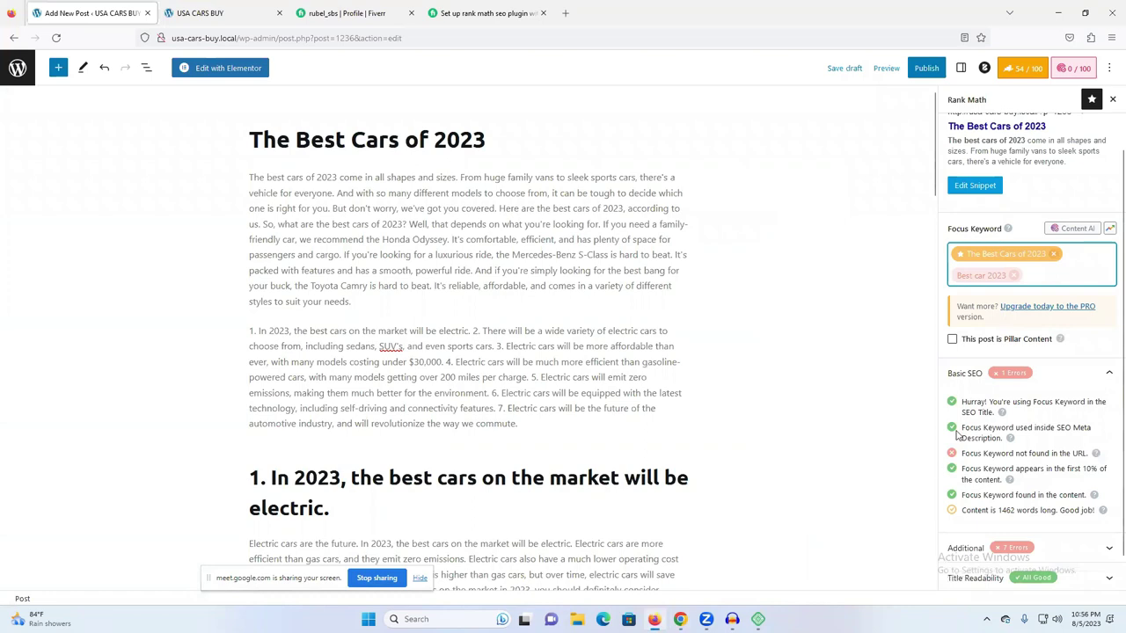
- Copy "Best car" from the document's Focus Keyword list in Chrome and add it to the post's focus keywords in Firefox
{"action": "left_click", "coordinate": [680, 619]}
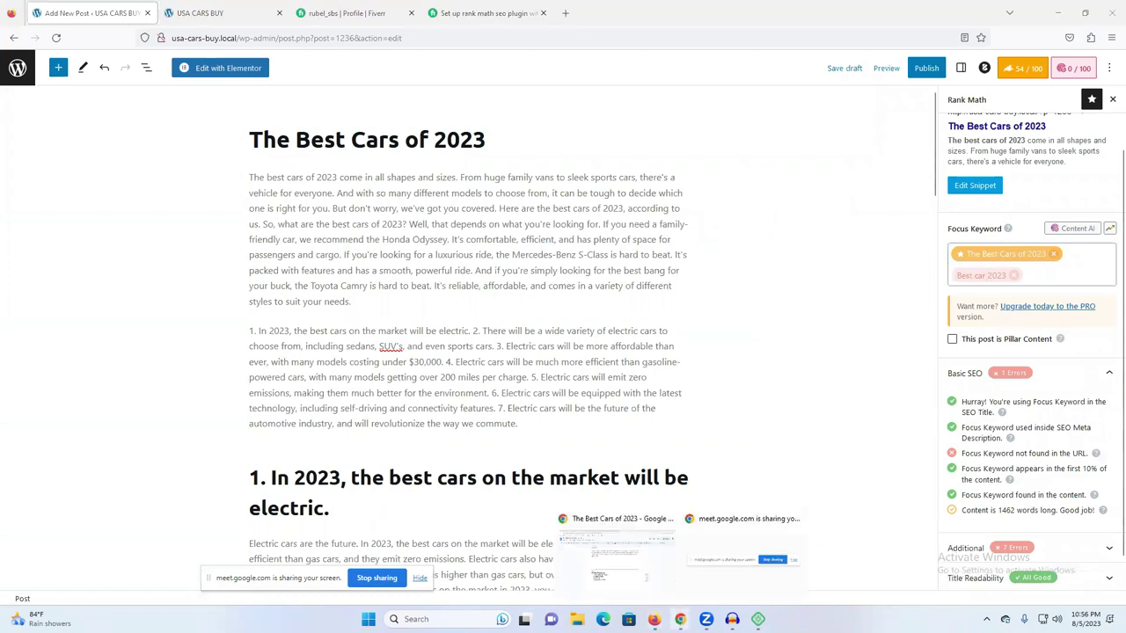
{"action": "left_click", "coordinate": [621, 585]}
{"action": "left_click", "coordinate": [388, 471]}
{"action": "double_click", "coordinate": [387, 462]}
{"action": "left_click", "coordinate": [388, 462]}
{"action": "key", "text": "ctrl+c"}
{"action": "left_click", "coordinate": [653, 619]}
{"action": "key", "text": "ctrl+v"}
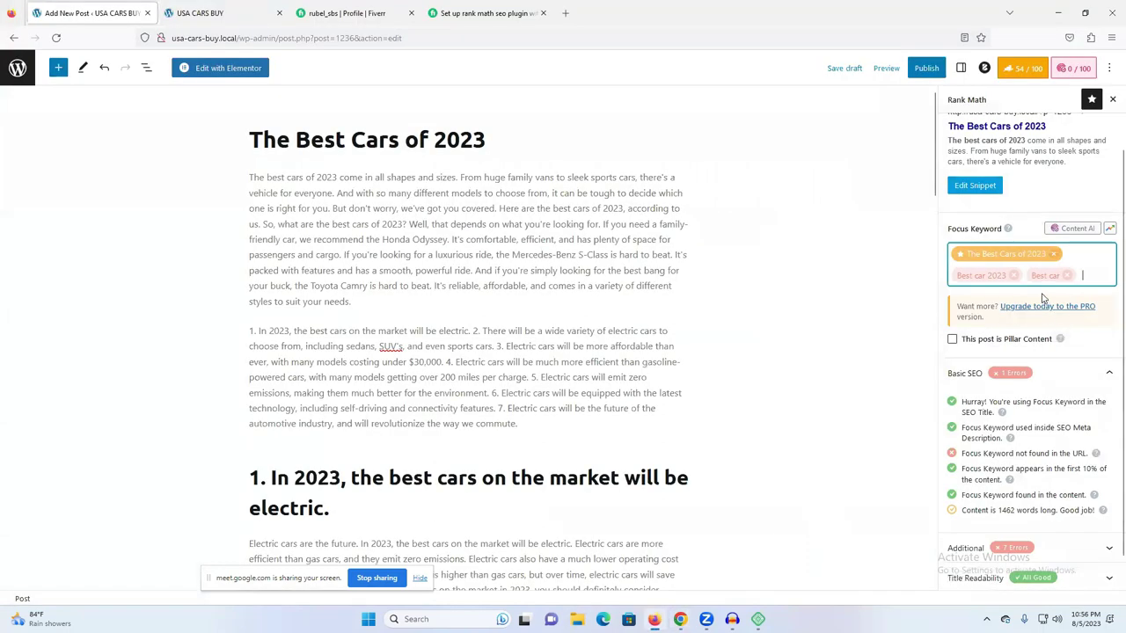
- Copy "Buy best car 2023" from the document in Chrome and add it as the fourth focus keyword in Firefox
{"action": "mouse_move", "coordinate": [680, 619]}
{"action": "left_click", "coordinate": [616, 544]}
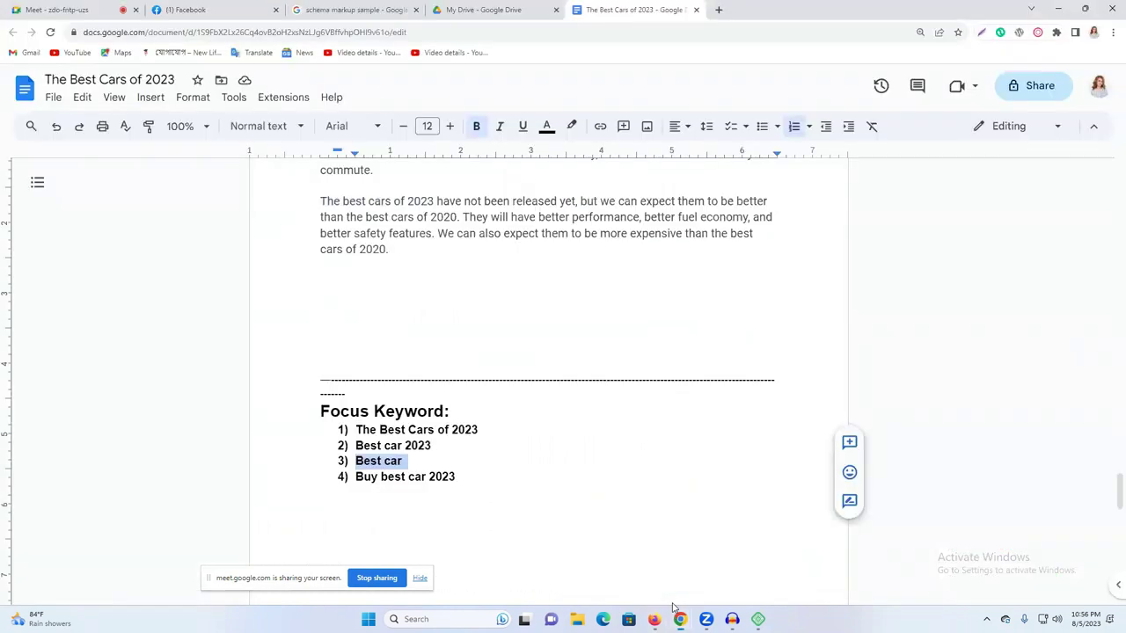
{"action": "triple_click", "coordinate": [380, 478]}
{"action": "key", "text": "ctrl+c"}
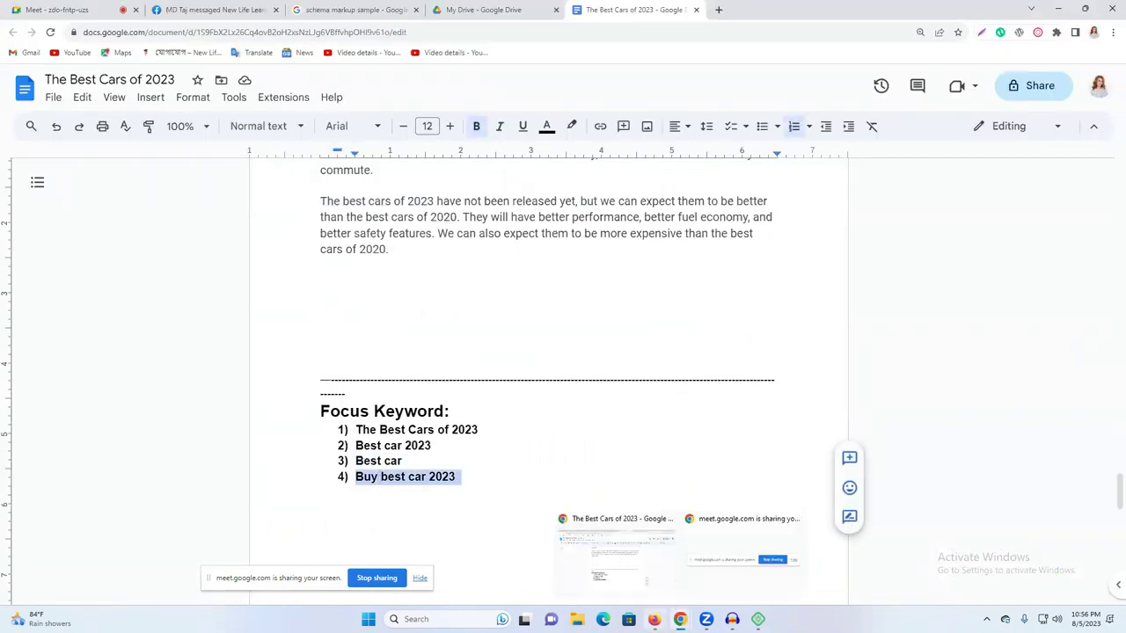
{"action": "left_click", "coordinate": [653, 619]}
{"action": "key", "text": "ctrl+v"}
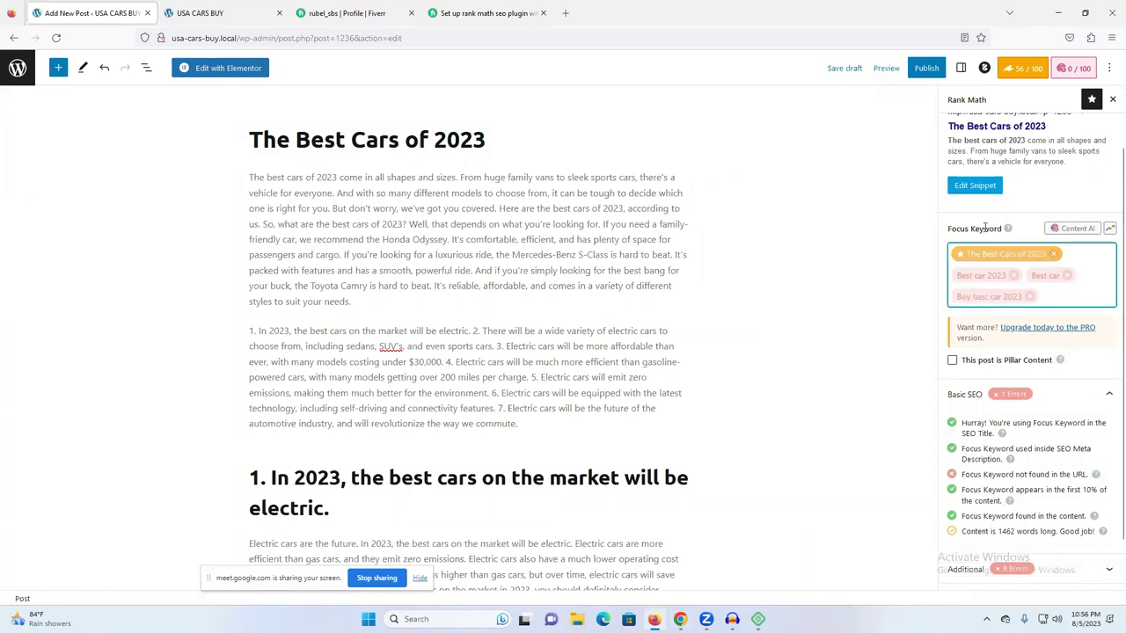
- Reopen the snippet editor to review the post's SEO title, permalink and description, and close it without changes
{"action": "left_click", "coordinate": [976, 190]}
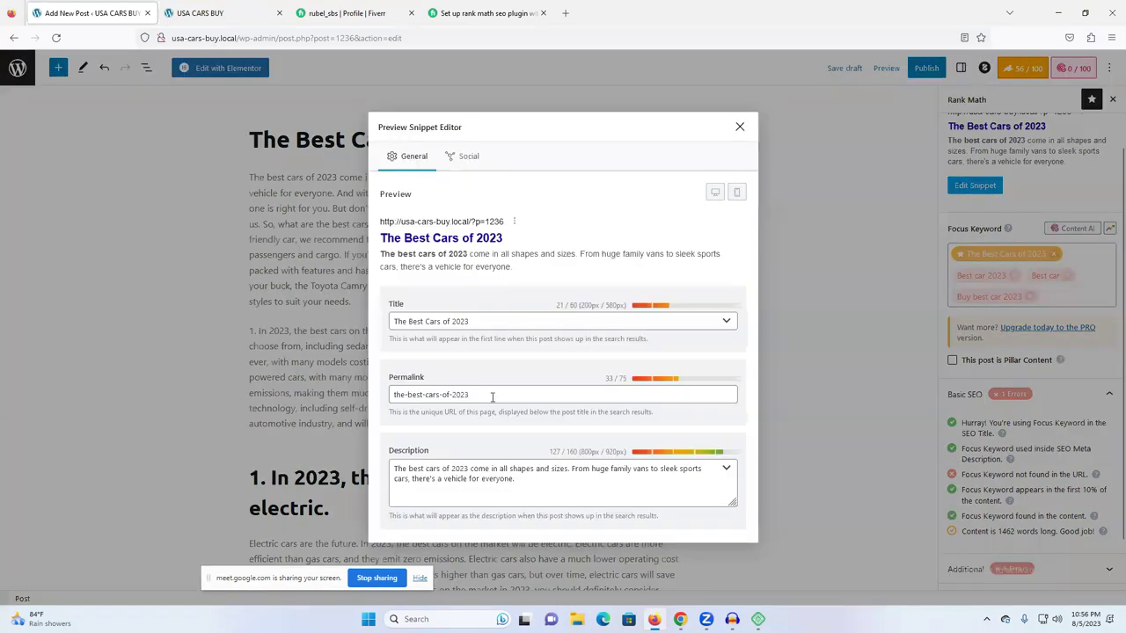
{"action": "left_click", "coordinate": [489, 396]}
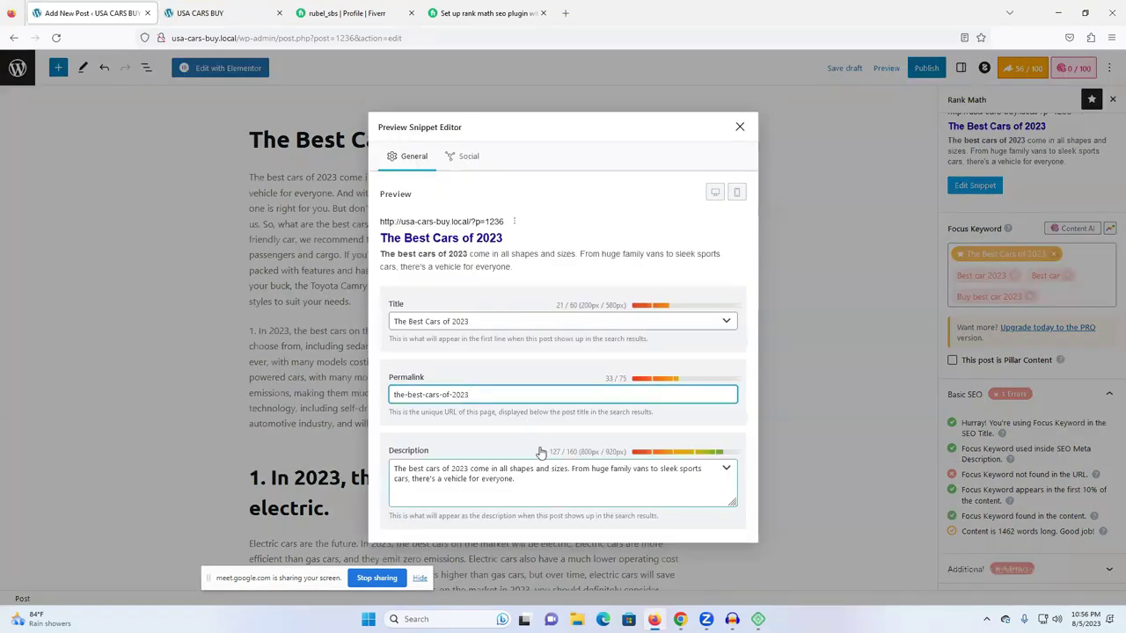
{"action": "left_click", "coordinate": [528, 480]}
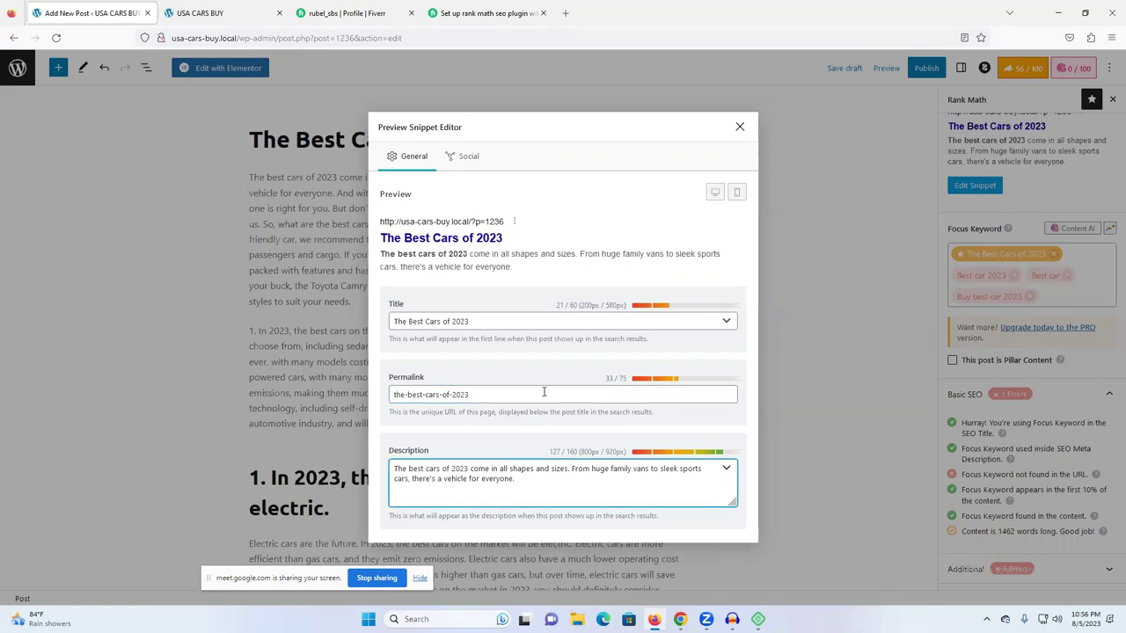
{"action": "left_click", "coordinate": [511, 322]}
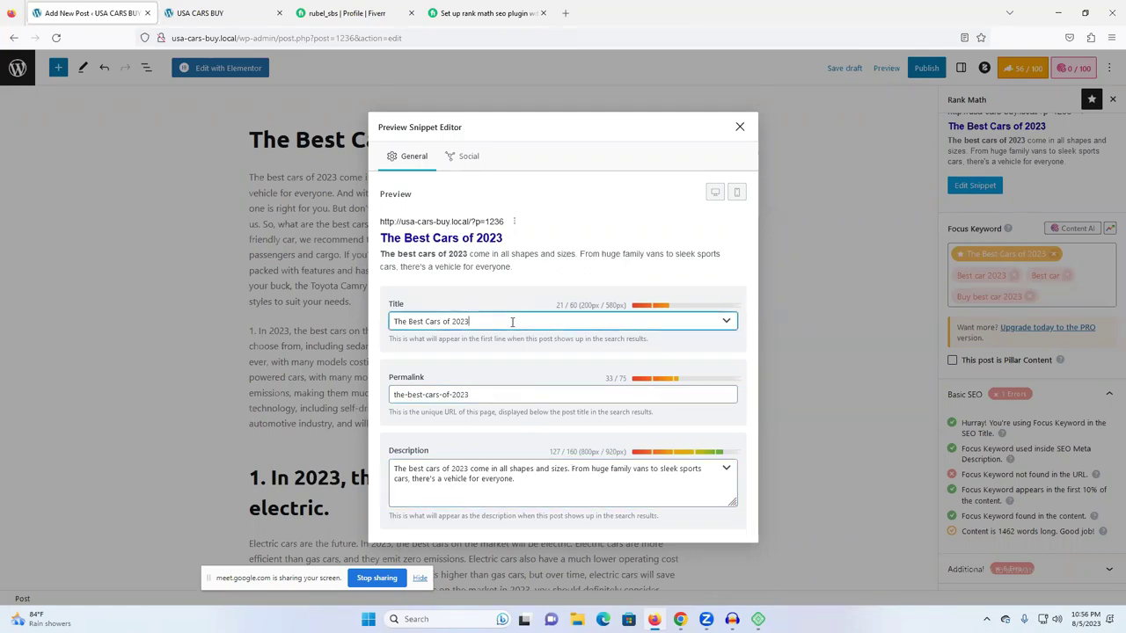
{"action": "left_click", "coordinate": [740, 127]}
- Examine the Basic SEO checks and expand the Title Readability and Additional checks for the post
{"action": "scroll", "coordinate": [1002, 350], "scroll_direction": "down", "scroll_amount": 1}
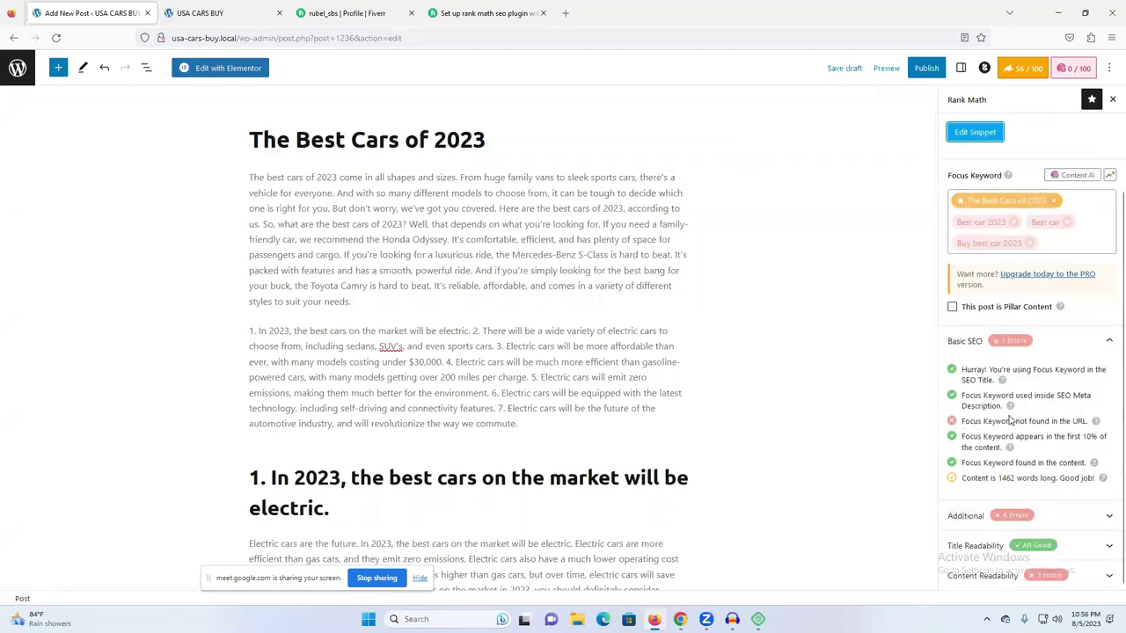
{"action": "scroll", "coordinate": [687, 385], "scroll_direction": "down", "scroll_amount": 5}
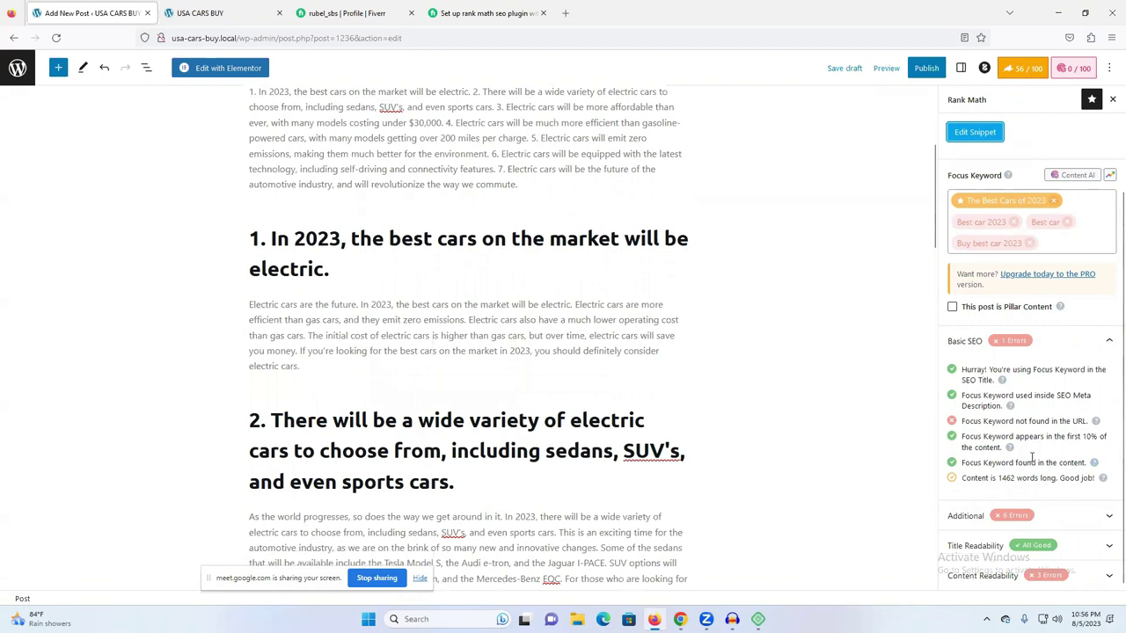
{"action": "left_click", "coordinate": [1091, 549]}
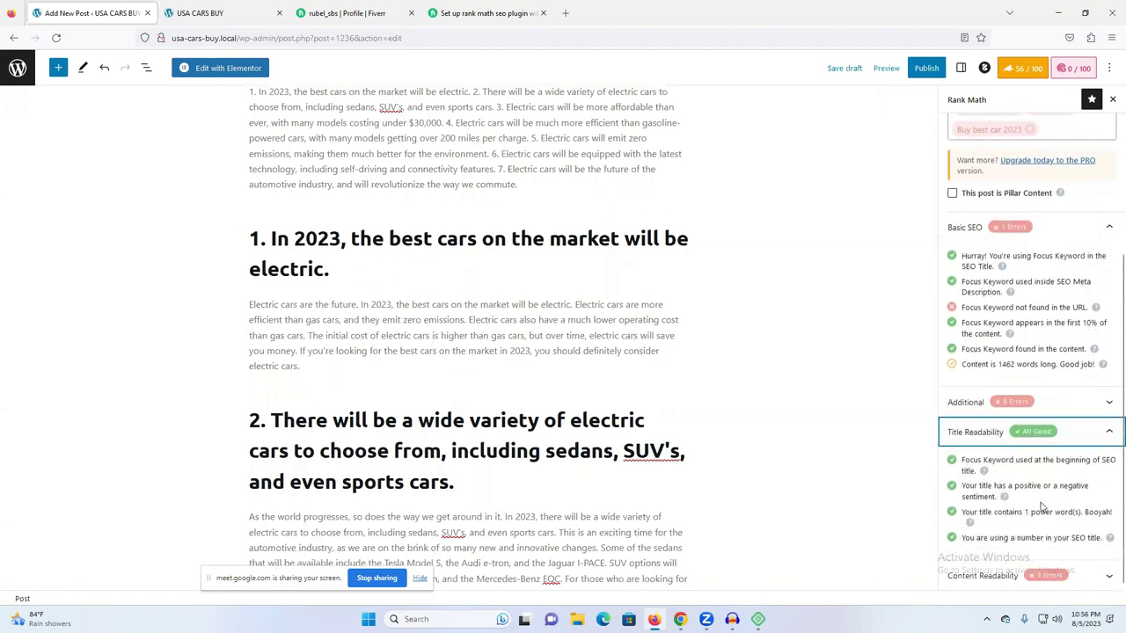
{"action": "left_click", "coordinate": [1059, 402]}
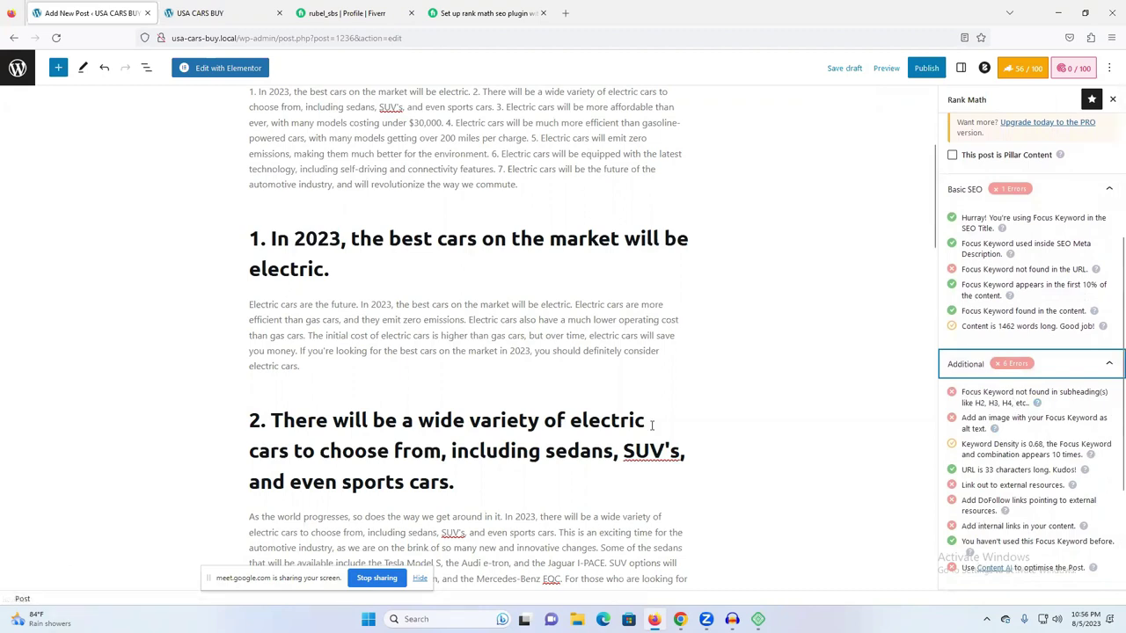
- Insert an image block after the post's last paragraph and open the file picker to upload an image into it
{"action": "scroll", "coordinate": [528, 359], "scroll_direction": "down", "scroll_amount": 15}
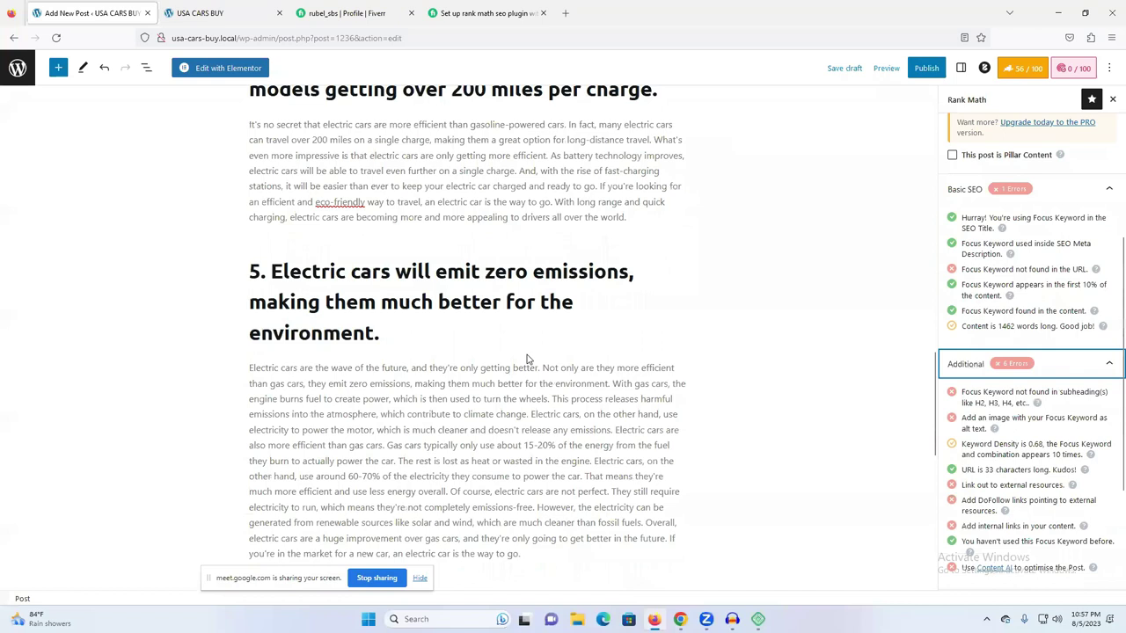
{"action": "scroll", "coordinate": [642, 506], "scroll_direction": "down", "scroll_amount": 6}
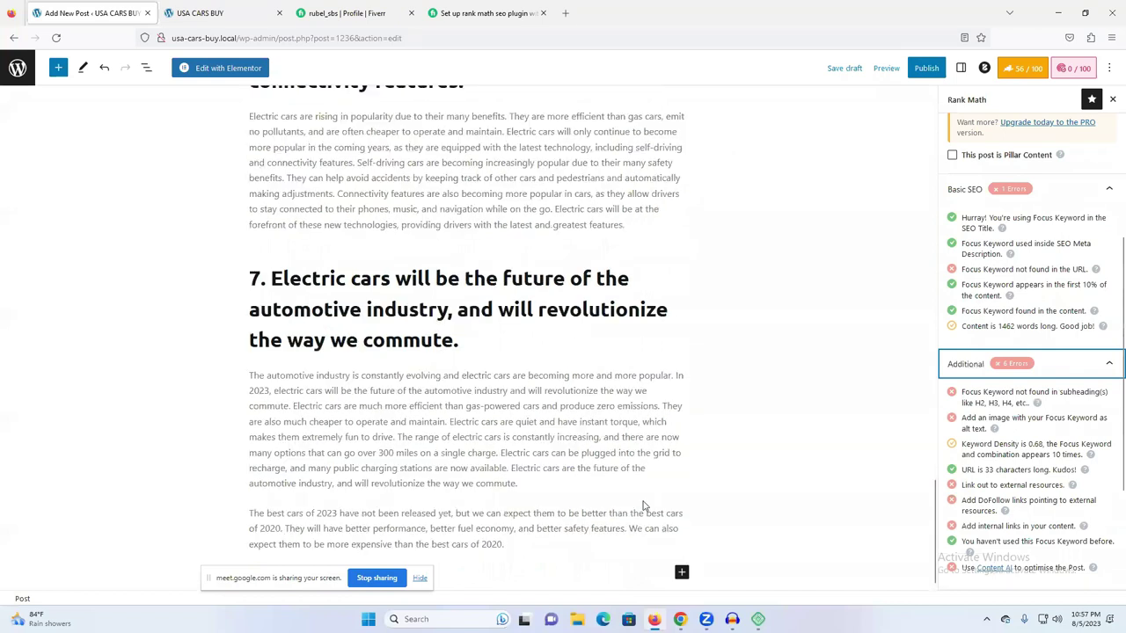
{"action": "left_click", "coordinate": [643, 505]}
{"action": "left_click", "coordinate": [682, 581]}
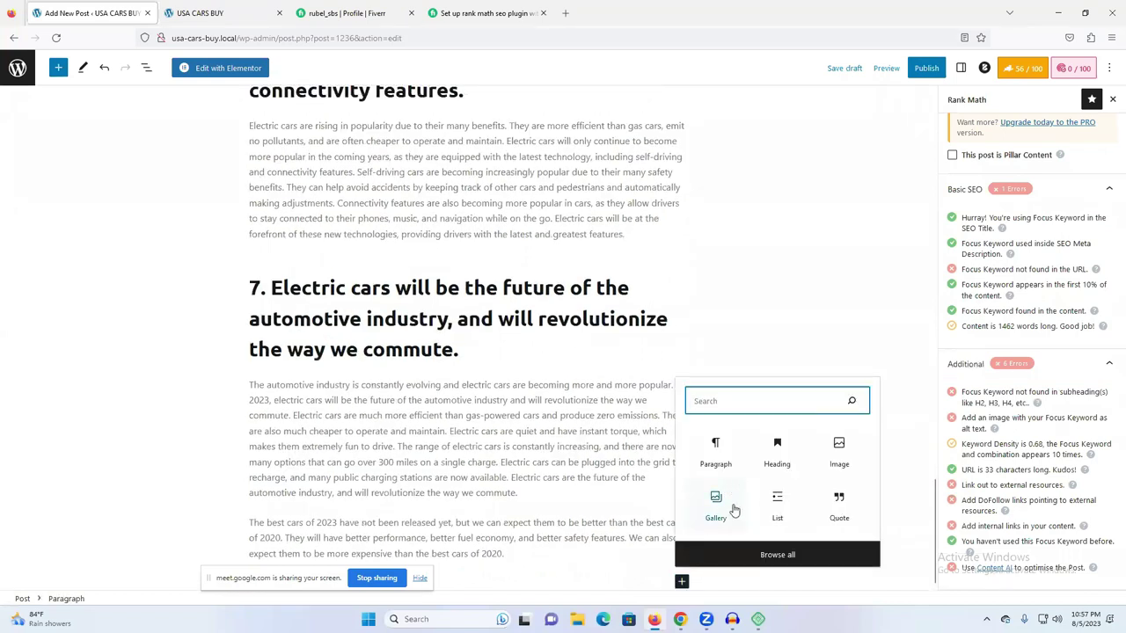
{"action": "left_click", "coordinate": [839, 453]}
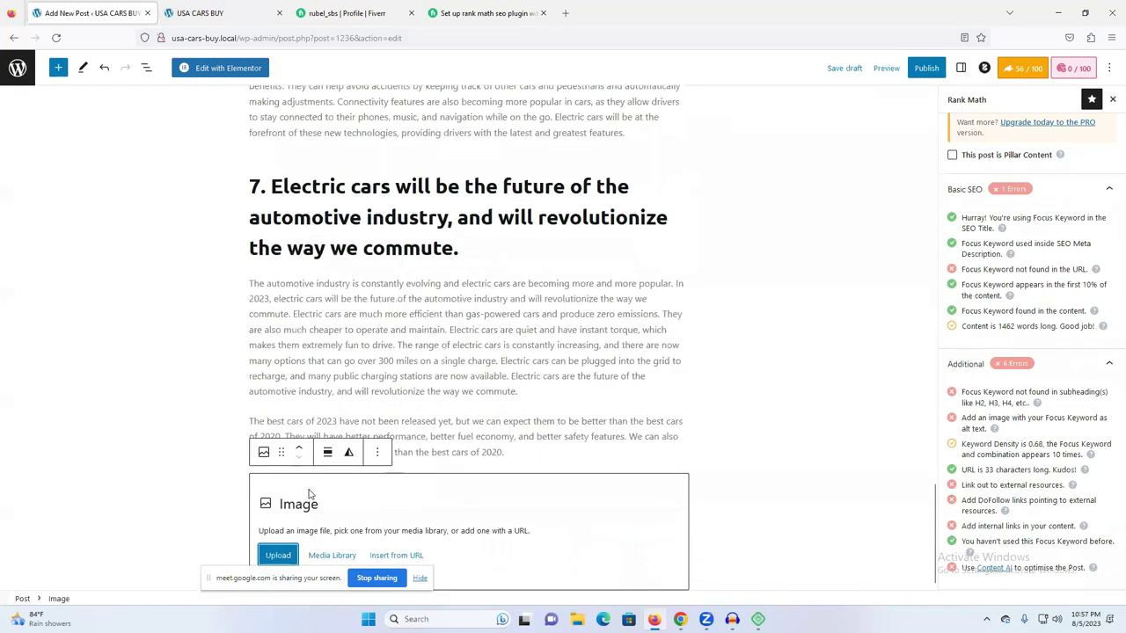
{"action": "left_click", "coordinate": [278, 554]}
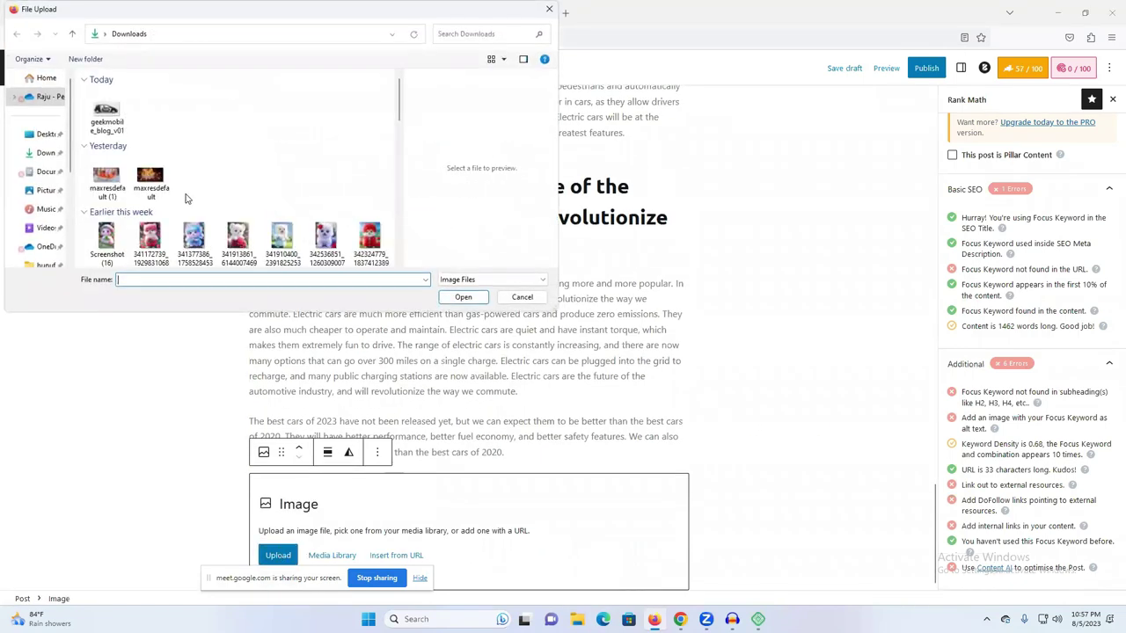
{"action": "left_click", "coordinate": [463, 296]}
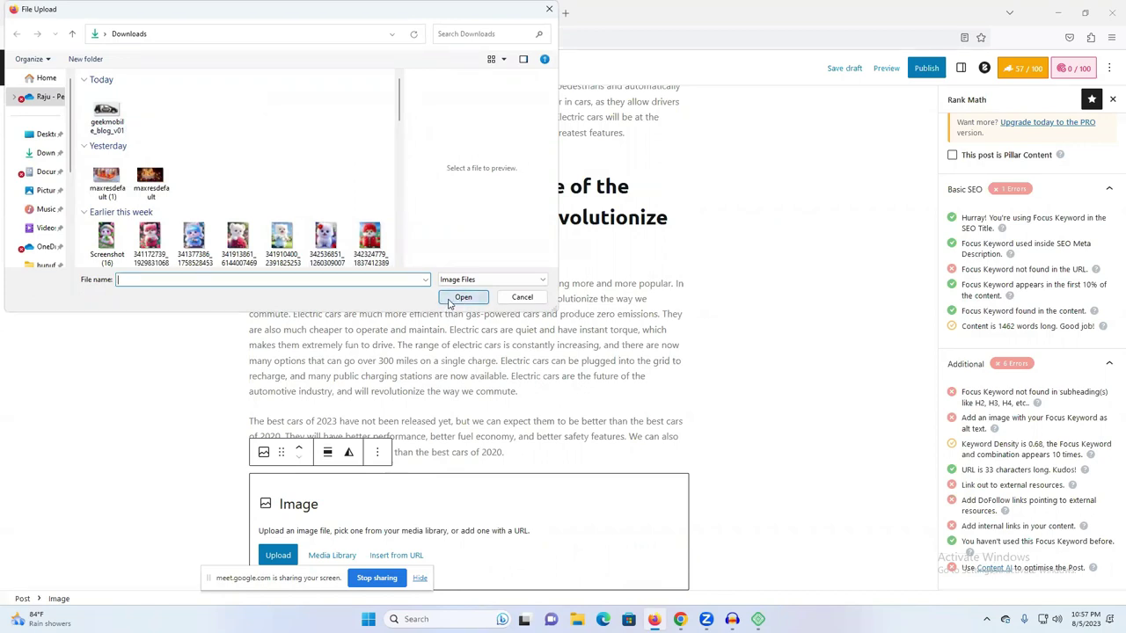
{"action": "left_click", "coordinate": [461, 296]}
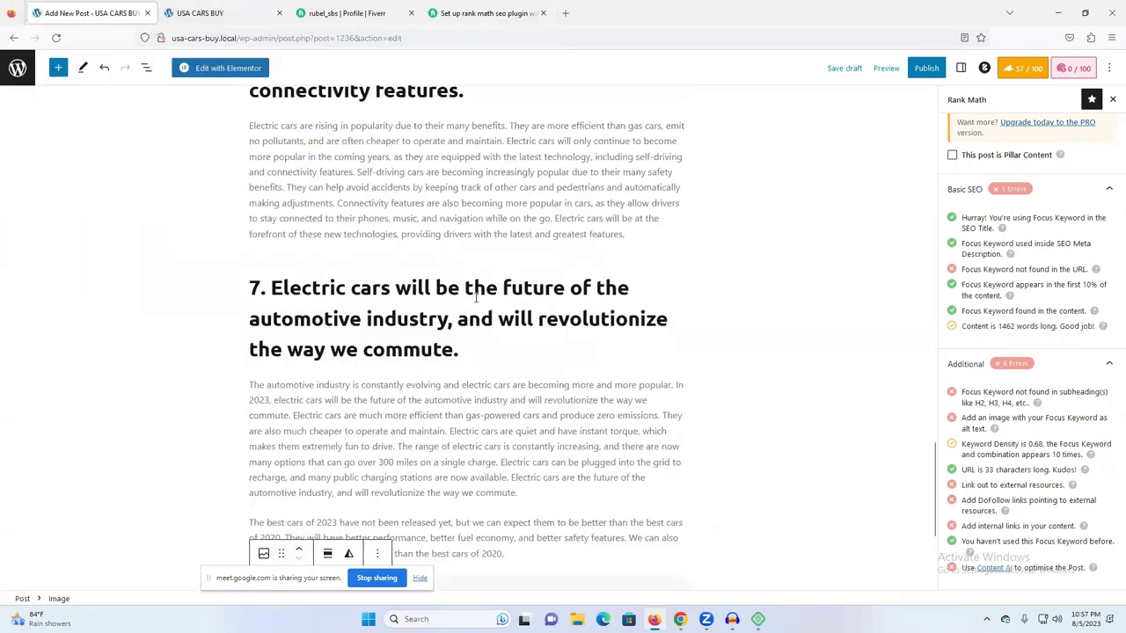
{"action": "key", "text": "BackSpace"}
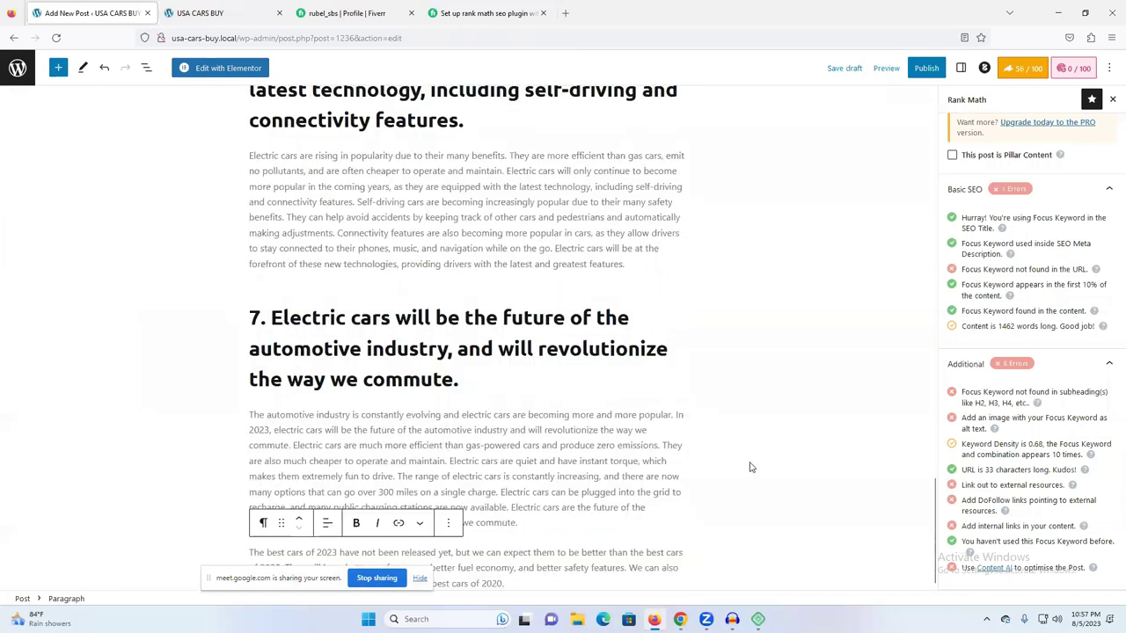
- Insert an Image block after the last paragraph of section 7 and choose the Geek Squad car picture from the media library
{"action": "key", "text": "Return"}
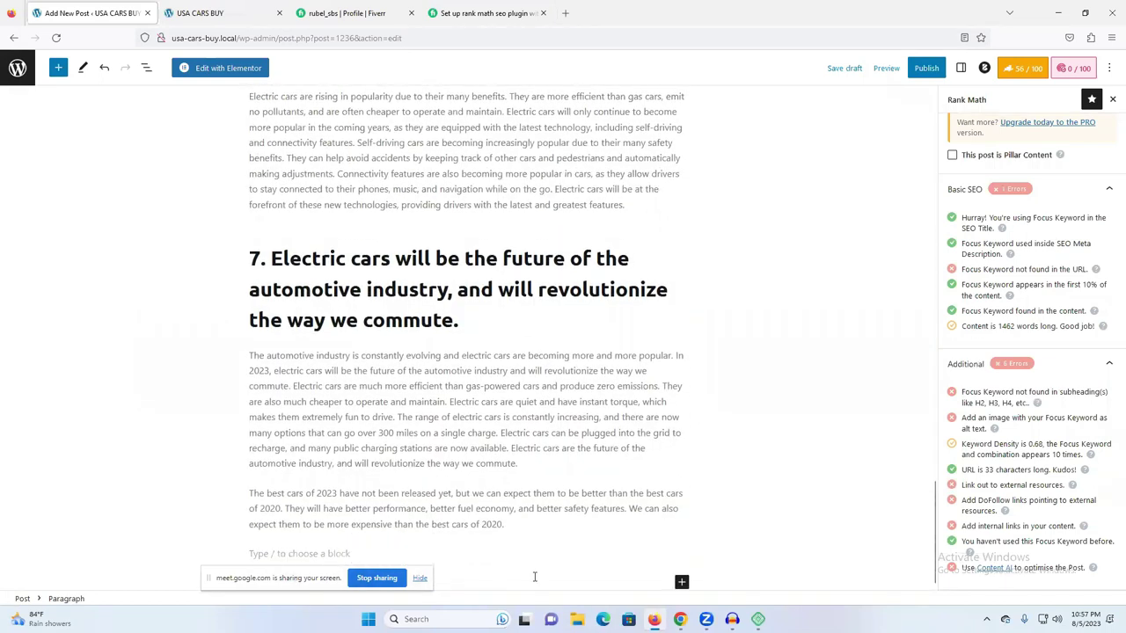
{"action": "left_click", "coordinate": [681, 581]}
{"action": "left_click", "coordinate": [822, 466]}
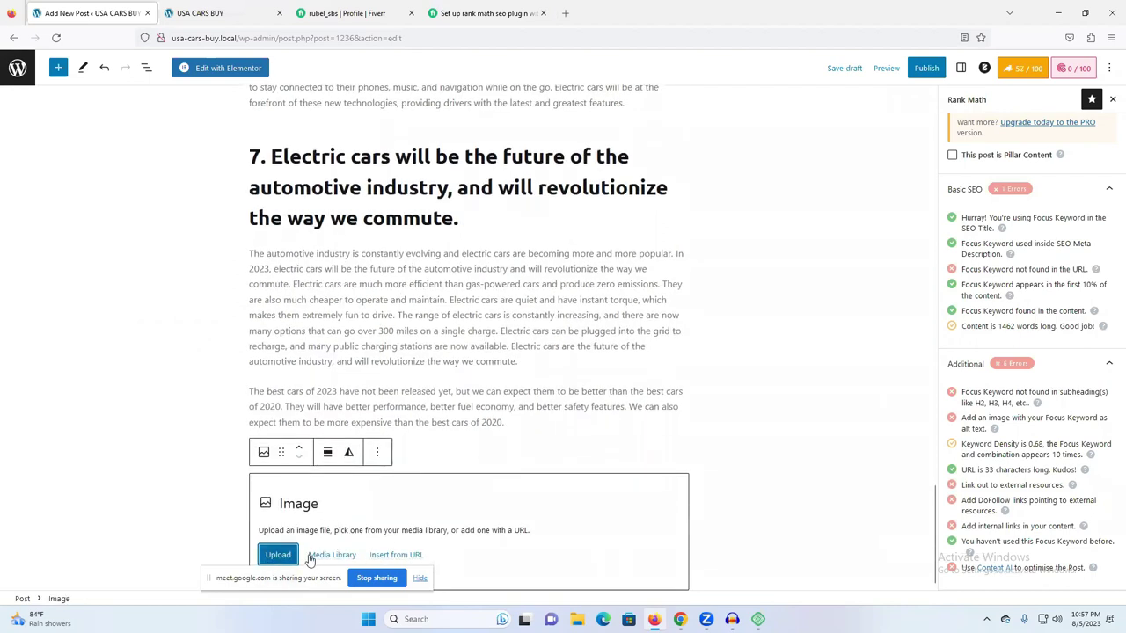
{"action": "left_click", "coordinate": [319, 559]}
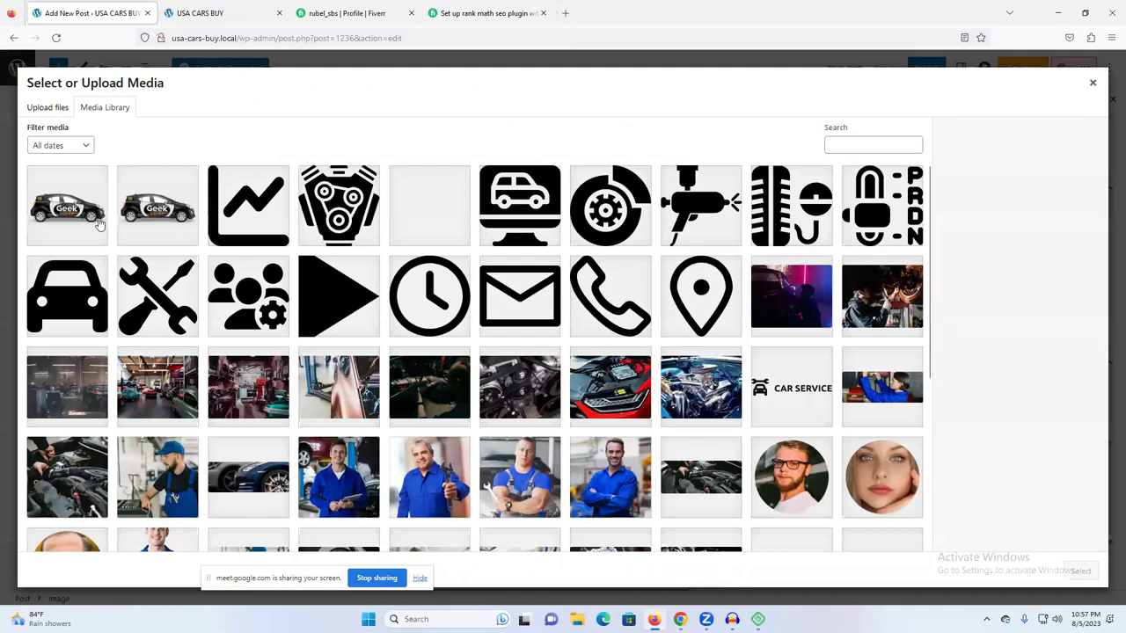
{"action": "left_click", "coordinate": [85, 228]}
- Set the image's alt text, title, caption and description to "Buy best car 2023" and insert it into the post
{"action": "left_click", "coordinate": [1029, 286]}
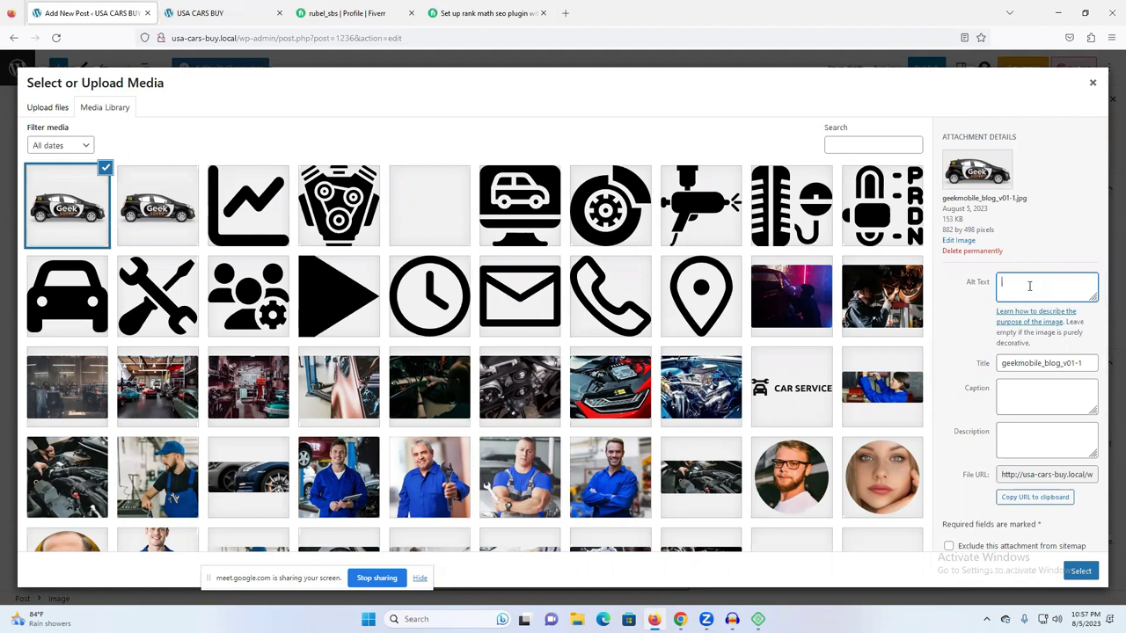
{"action": "key", "text": "ctrl+v"}
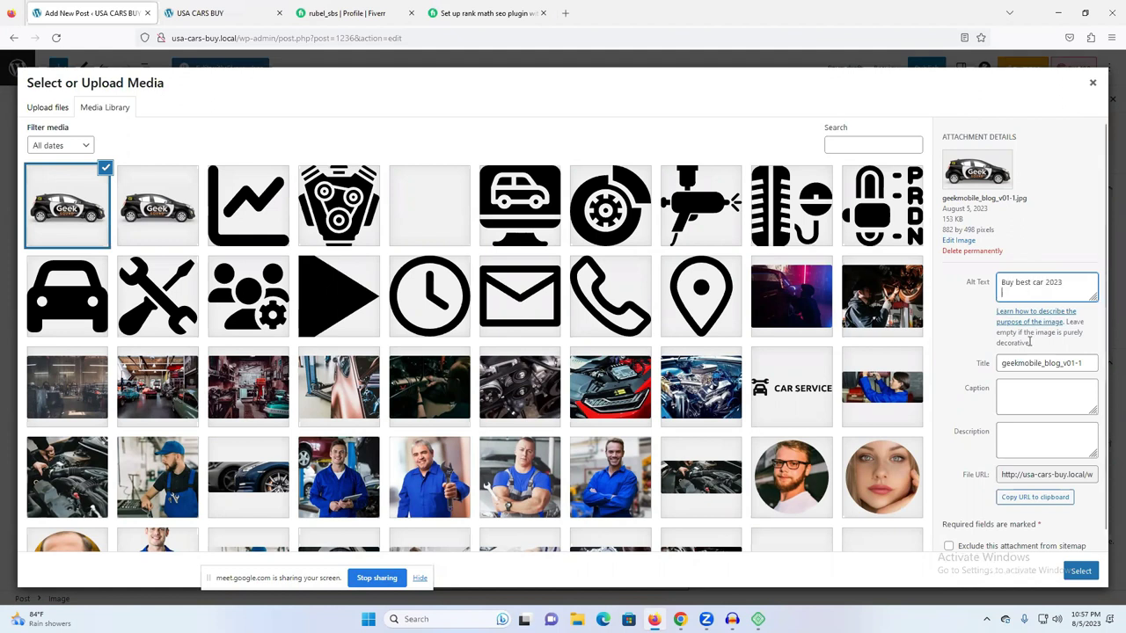
{"action": "triple_click", "coordinate": [1041, 363]}
{"action": "key", "text": "ctrl+v"}
{"action": "left_click", "coordinate": [1050, 396]}
{"action": "key", "text": "ctrl+v"}
{"action": "left_click", "coordinate": [1050, 438]}
{"action": "key", "text": "ctrl+v"}
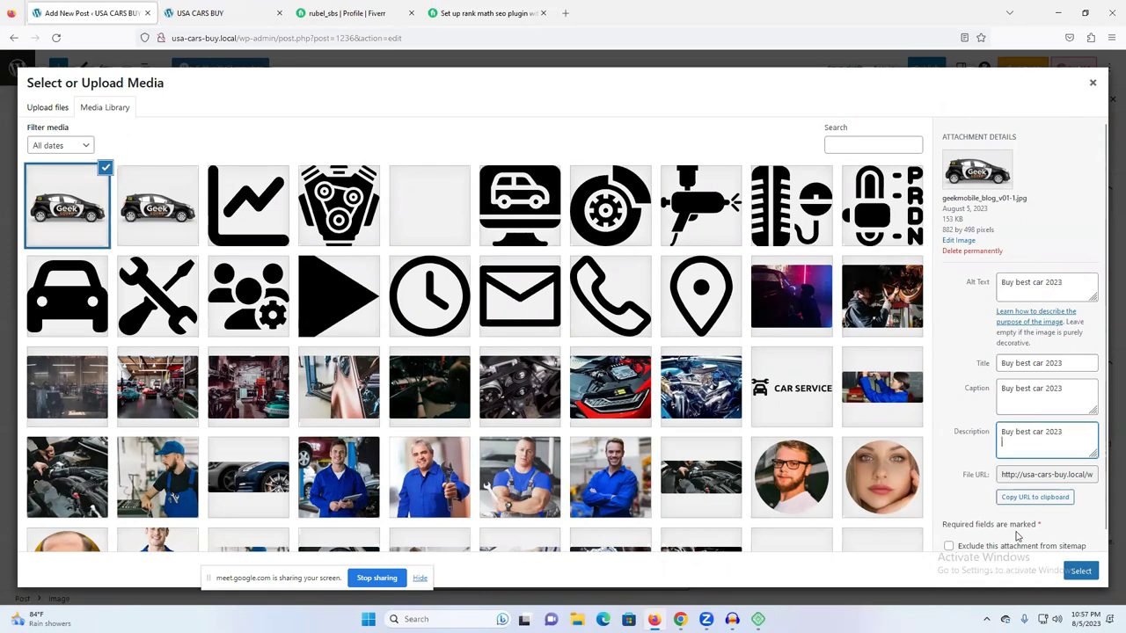
{"action": "left_click", "coordinate": [1080, 571]}
{"action": "scroll", "coordinate": [523, 457], "scroll_direction": "down", "scroll_amount": 2}
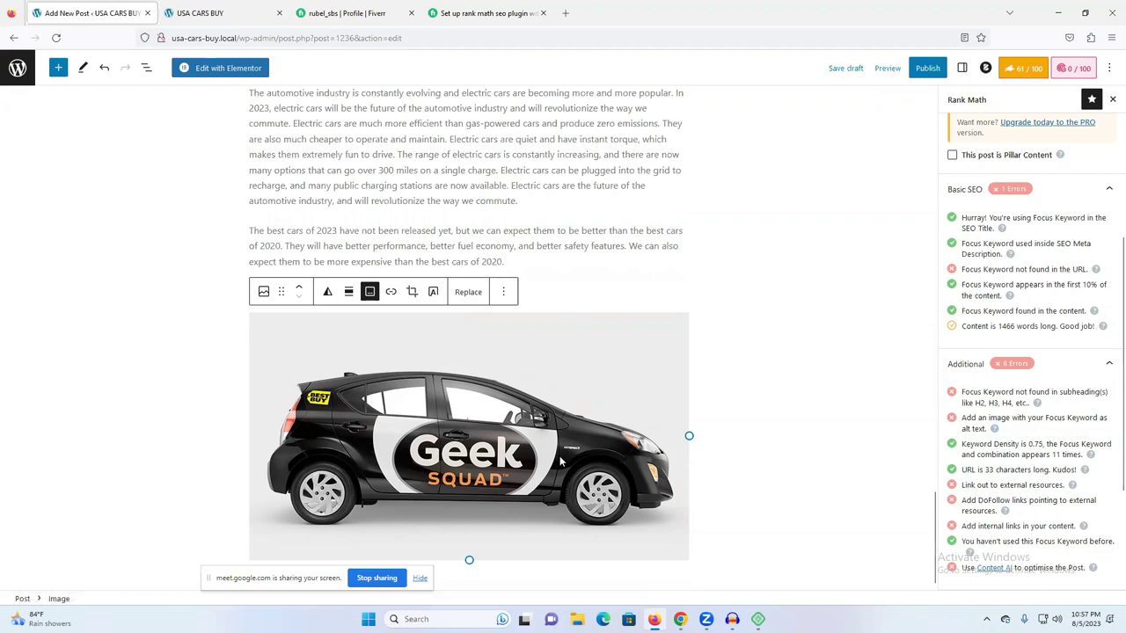
{"action": "left_click", "coordinate": [705, 530]}
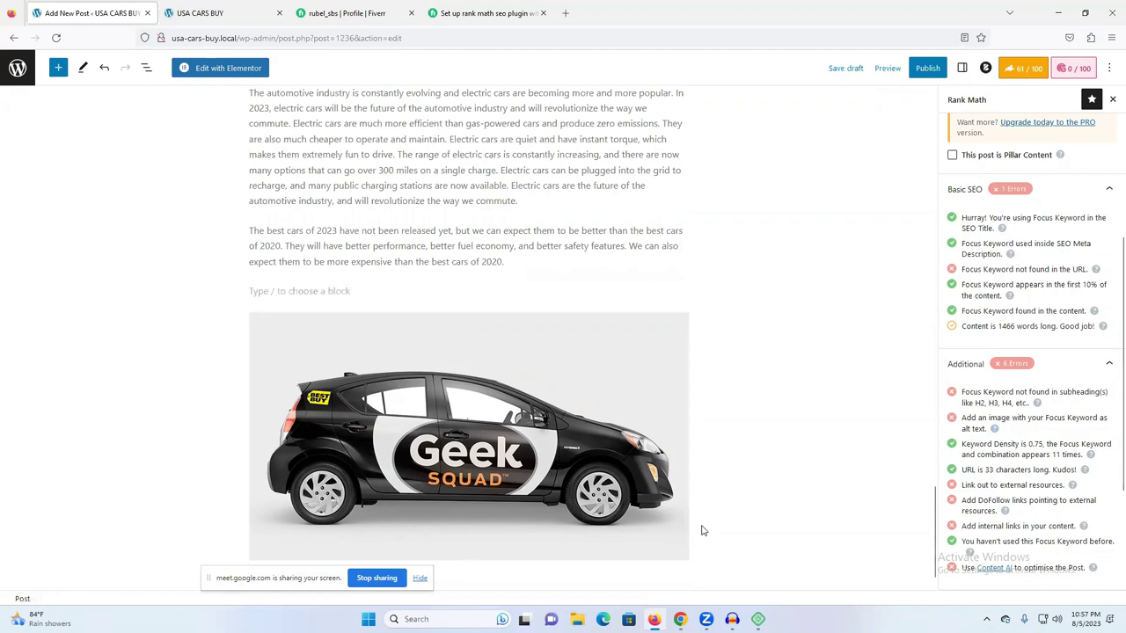
- Review the Rank Math checks for the post, including the Content Readability section
{"action": "scroll", "coordinate": [1037, 539], "scroll_direction": "down", "scroll_amount": 2}
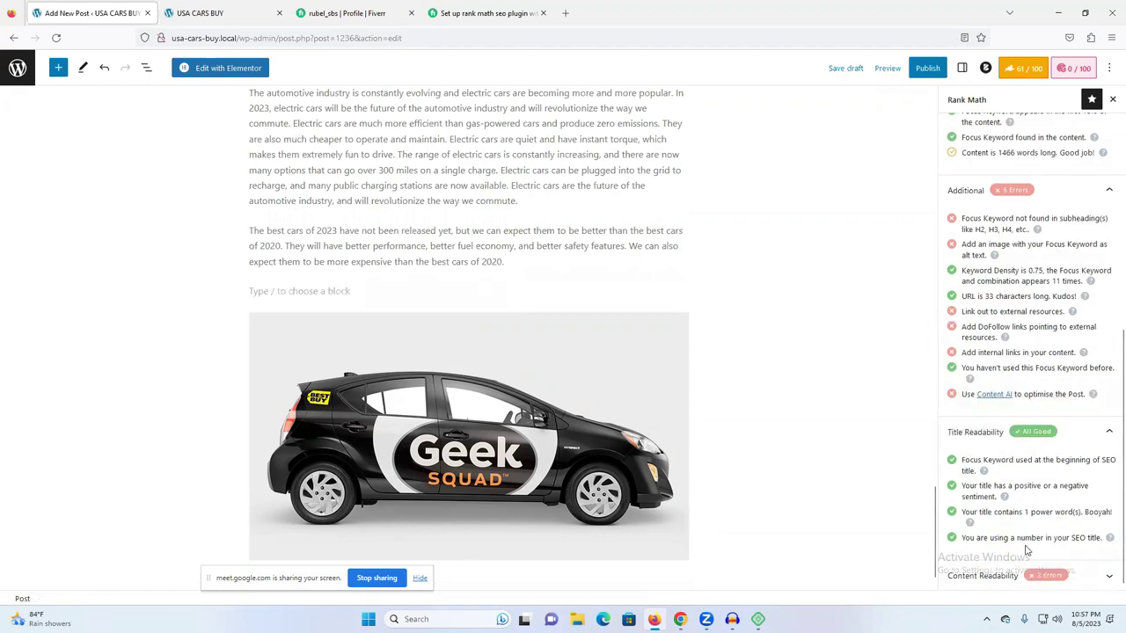
{"action": "left_click", "coordinate": [1026, 575]}
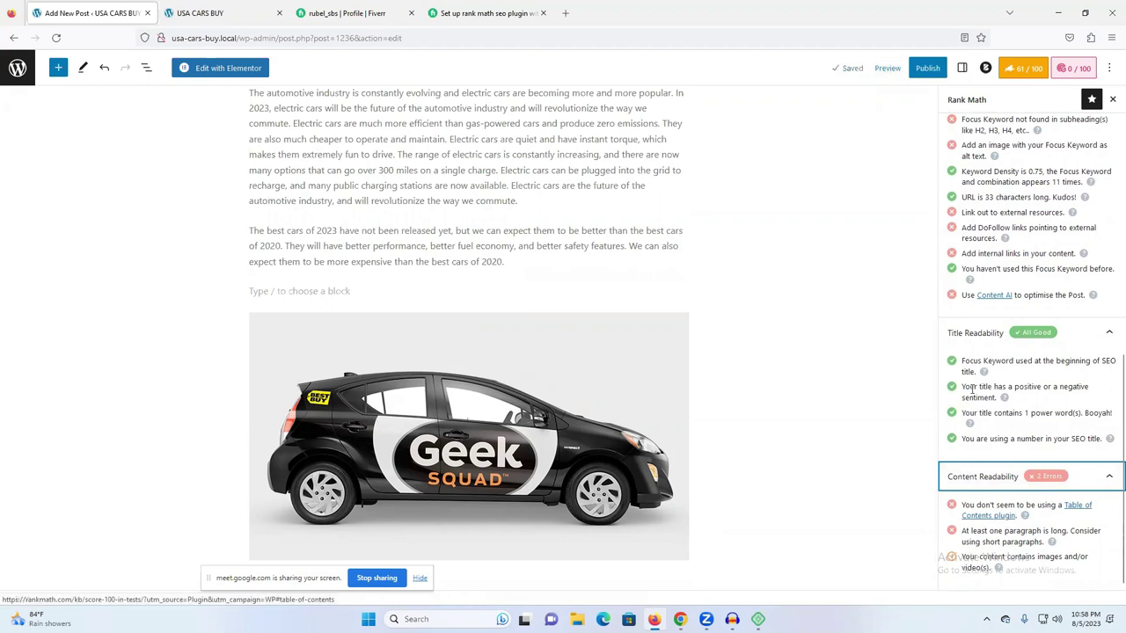
{"action": "scroll", "coordinate": [978, 370], "scroll_direction": "up", "scroll_amount": 1}
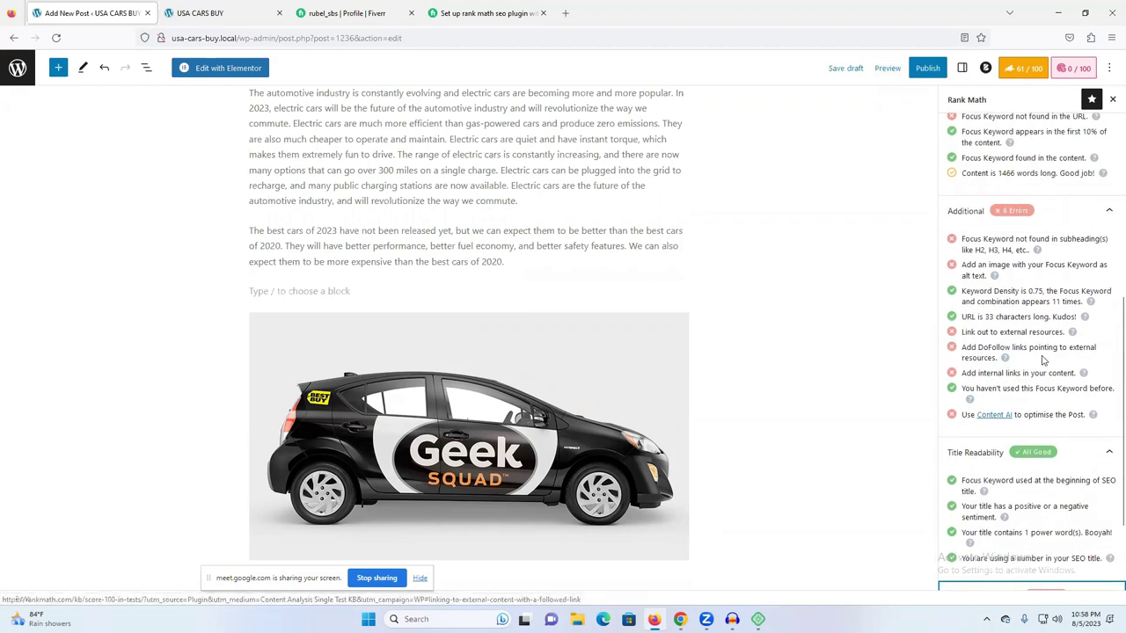
{"action": "scroll", "coordinate": [866, 352], "scroll_direction": "up", "scroll_amount": 6}
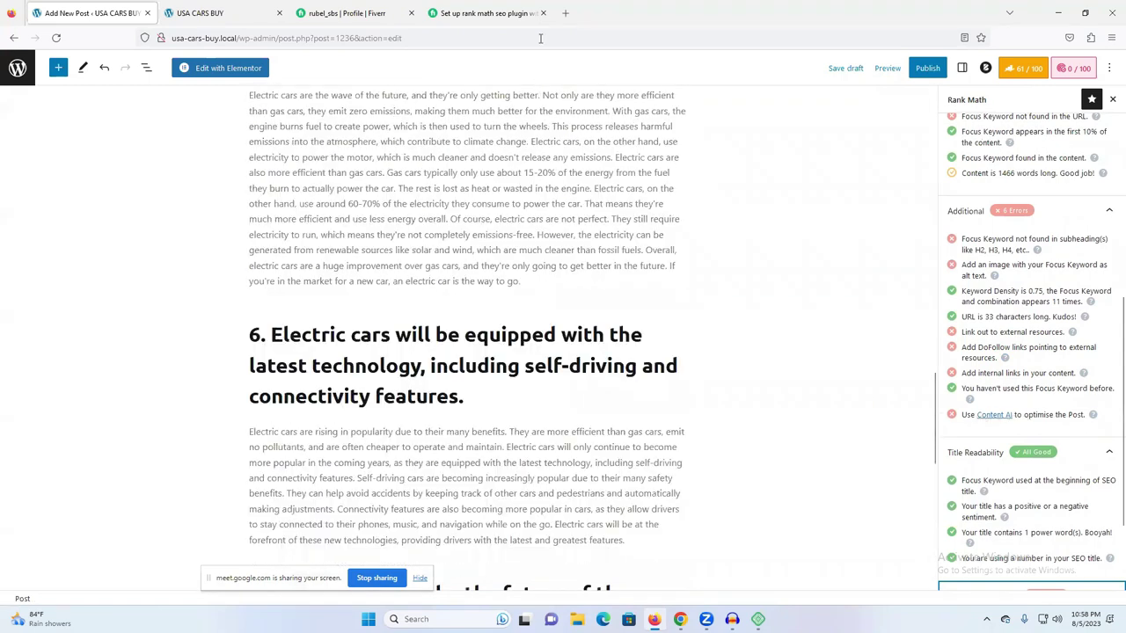
- Search Google for "best car" in a new browser tab
{"action": "left_click", "coordinate": [478, 8]}
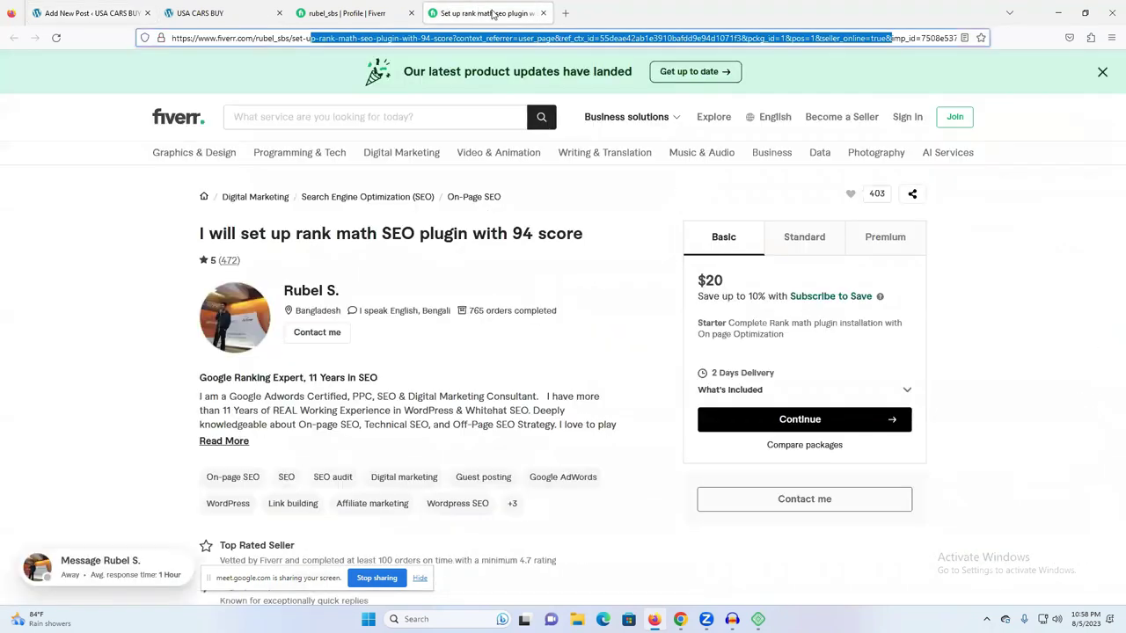
{"action": "left_click", "coordinate": [567, 13]}
{"action": "left_click", "coordinate": [511, 37]}
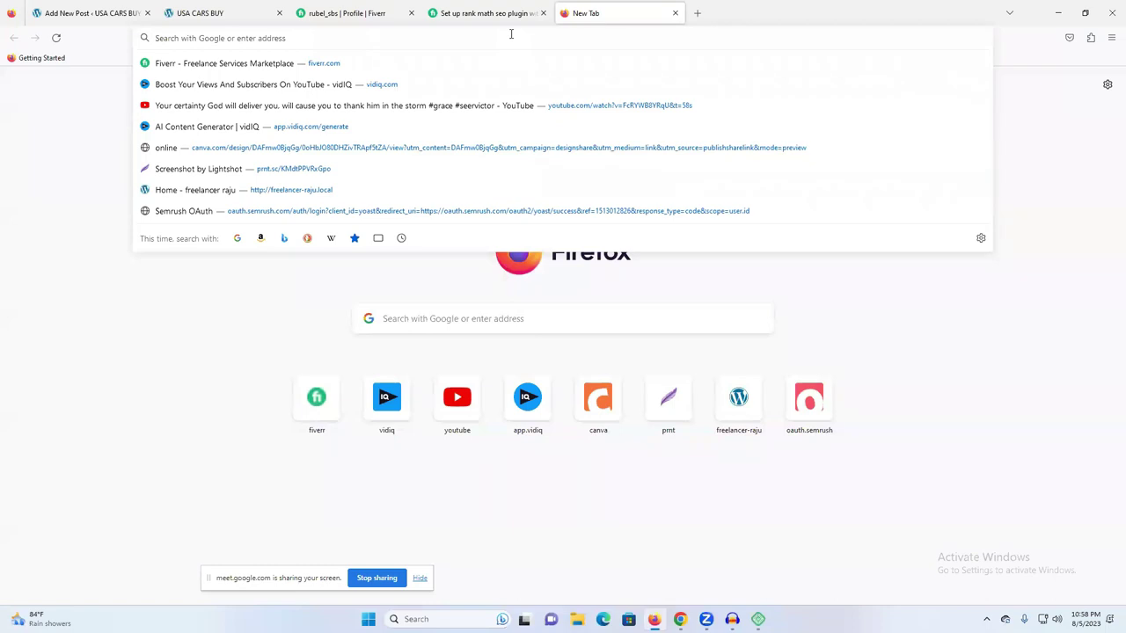
{"action": "type", "text": "besy"}
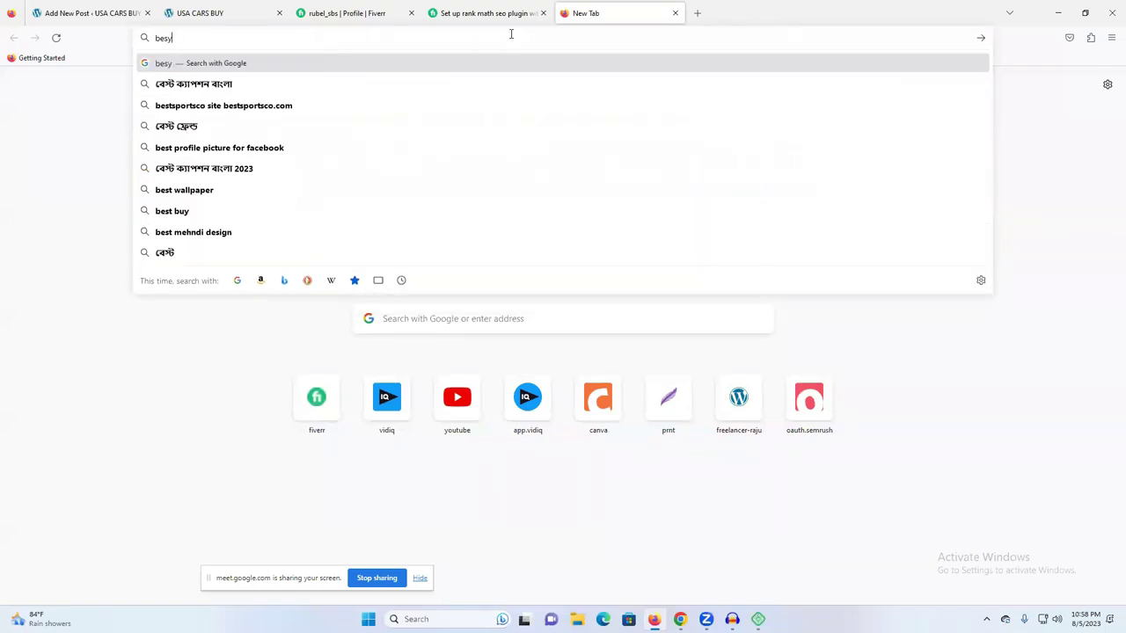
{"action": "key", "text": "BackSpace"}
{"action": "key", "text": "BackSpace"}
{"action": "type", "text": "st seo"}
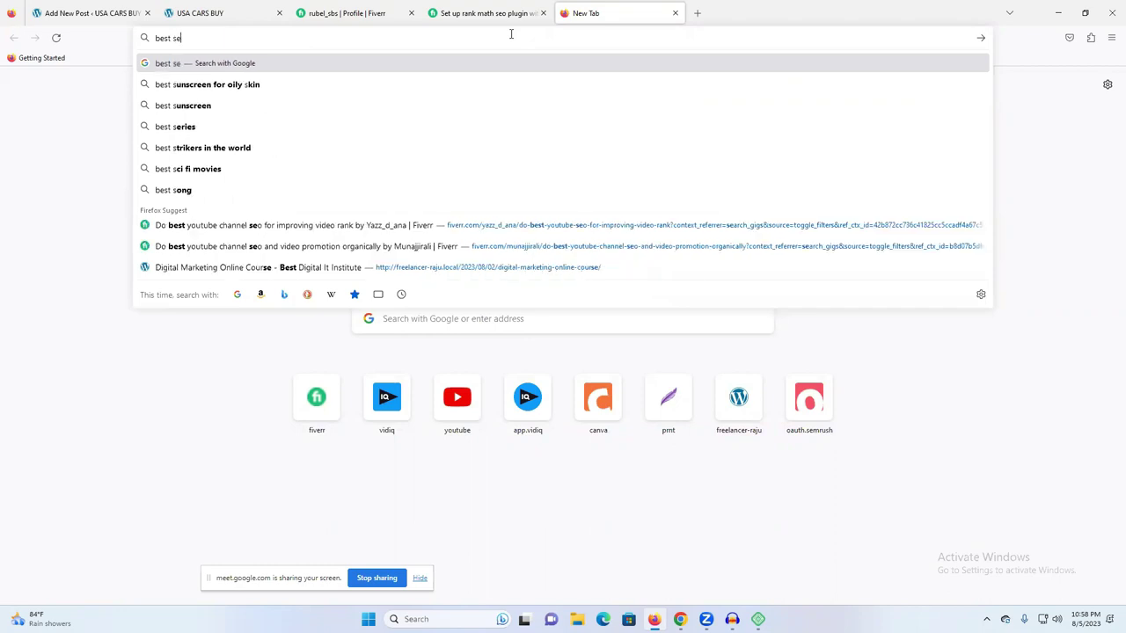
{"action": "double_click", "coordinate": [225, 34]}
{"action": "type", "text": "car"}
{"action": "key", "text": "Return"}
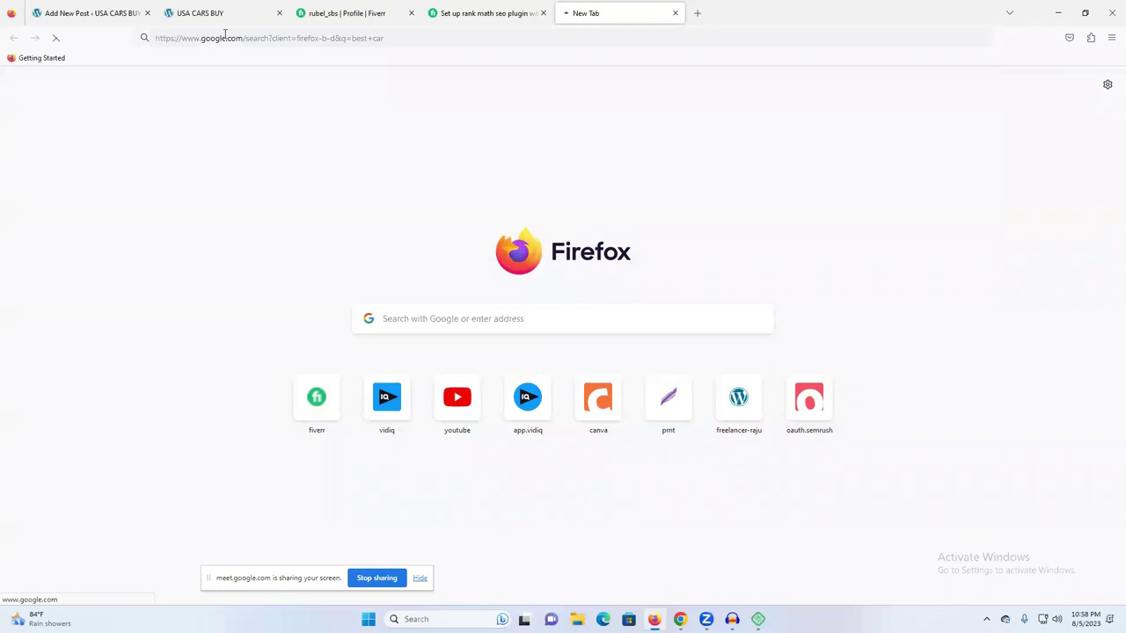
- Open the U.S. News "Best Cars for 2023 and 2024" result and copy its page address
{"action": "scroll", "coordinate": [183, 332], "scroll_direction": "down", "scroll_amount": 2}
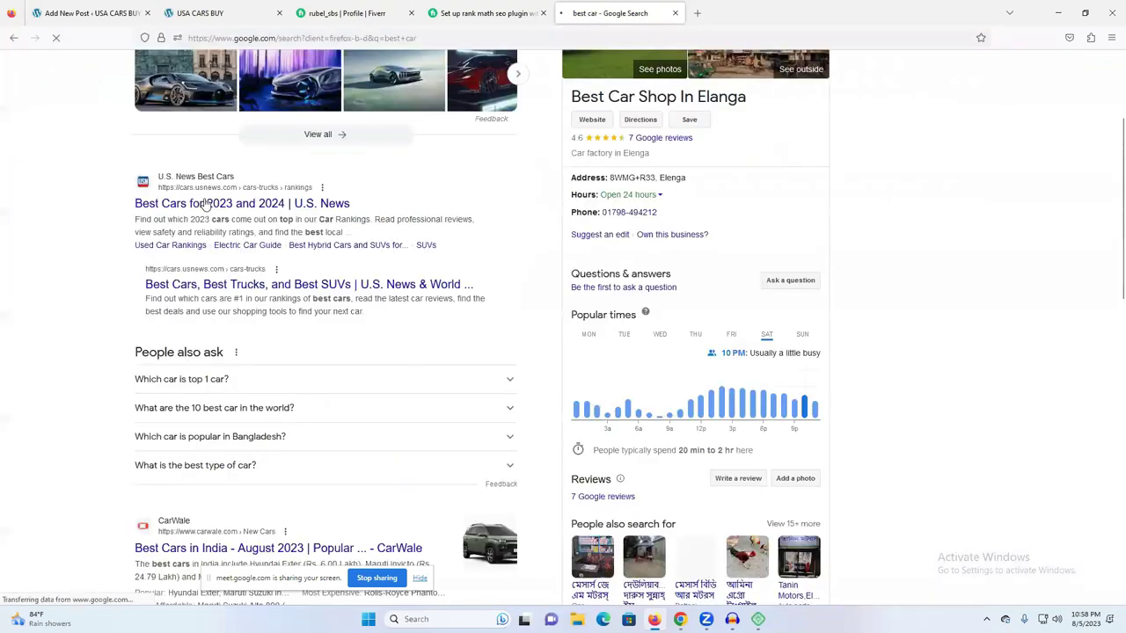
{"action": "left_click", "coordinate": [227, 72]}
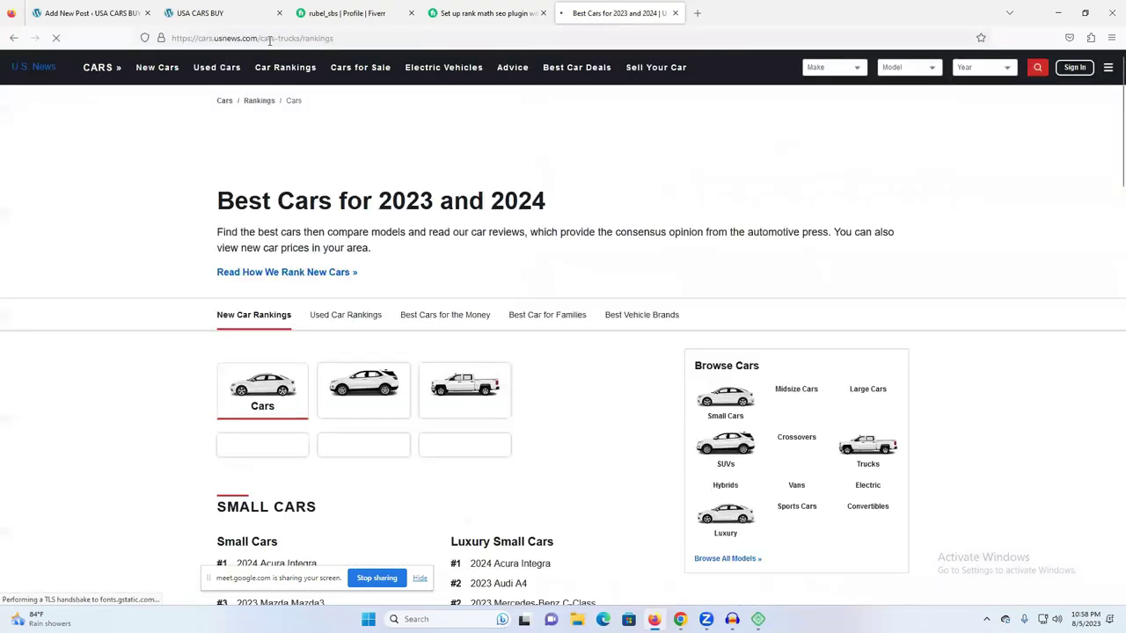
{"action": "left_click", "coordinate": [264, 38]}
{"action": "right_click", "coordinate": [270, 40]}
{"action": "left_click", "coordinate": [286, 112]}
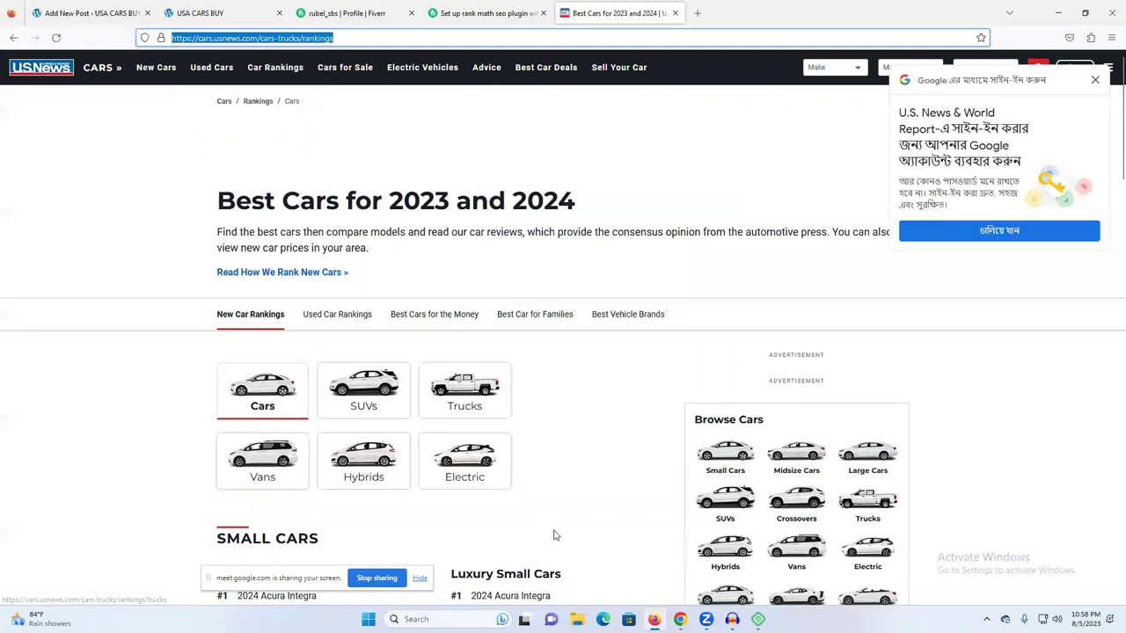
{"action": "left_click", "coordinate": [88, 13]}
{"action": "scroll", "coordinate": [369, 390], "scroll_direction": "down", "scroll_amount": 2}
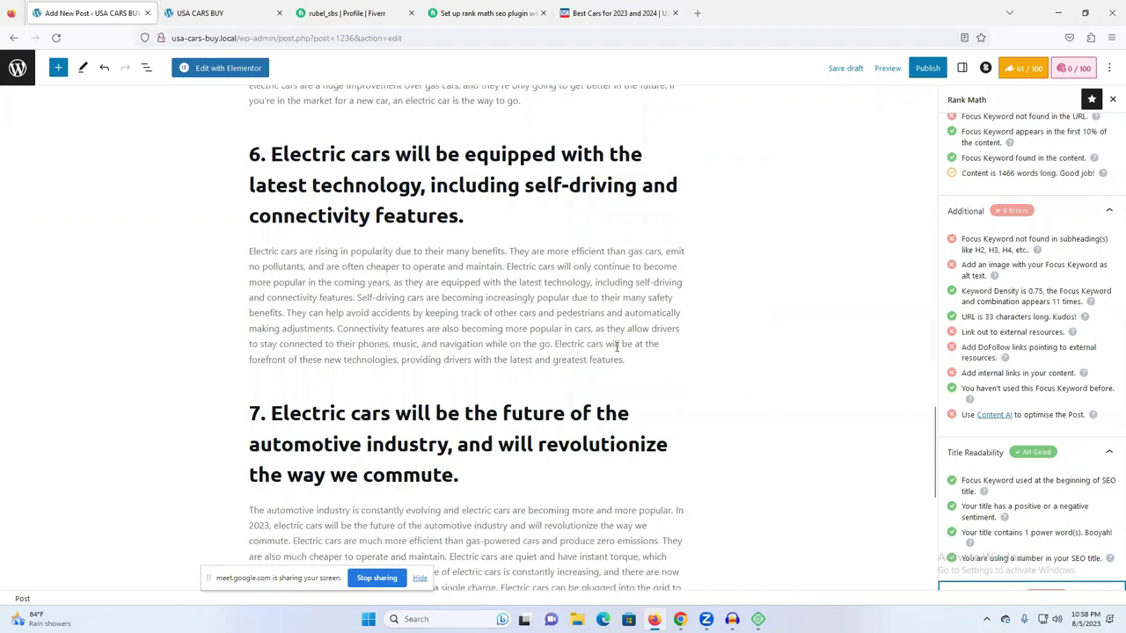
{"action": "scroll", "coordinate": [430, 333], "scroll_direction": "down", "scroll_amount": 3}
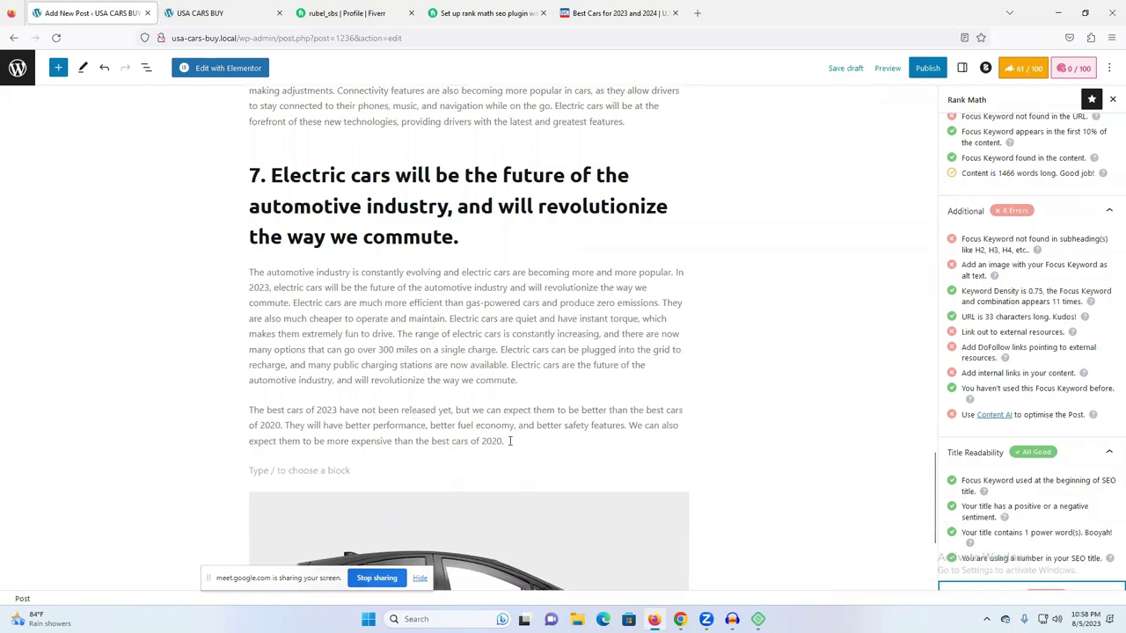
{"action": "left_click_drag", "start_coordinate": [502, 441], "coordinate": [419, 440]}
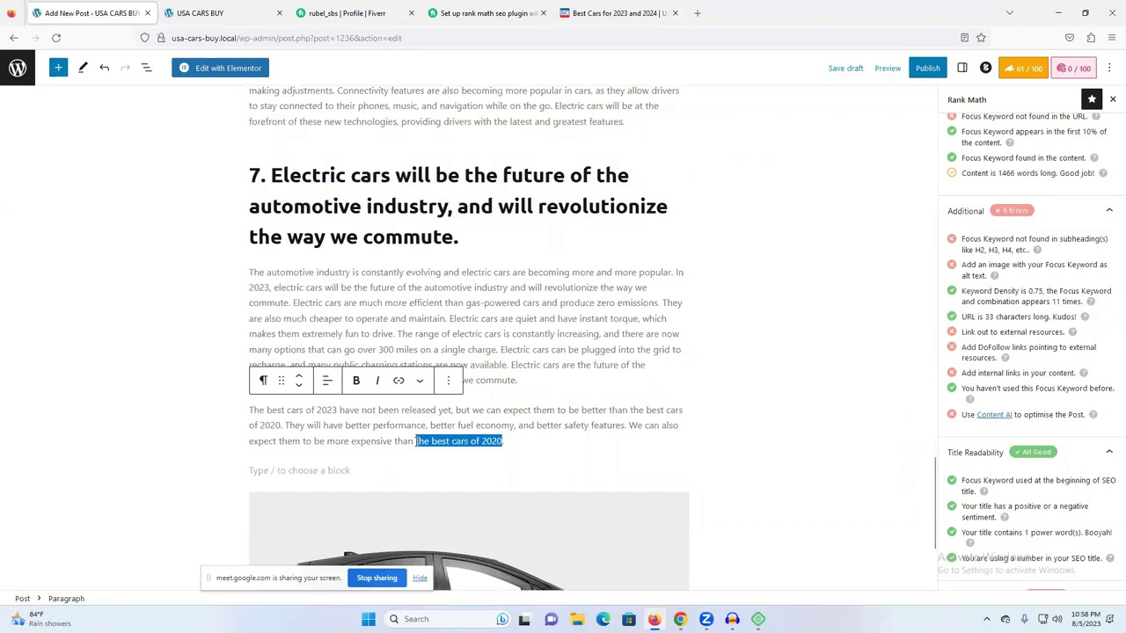
{"action": "left_click", "coordinate": [397, 381]}
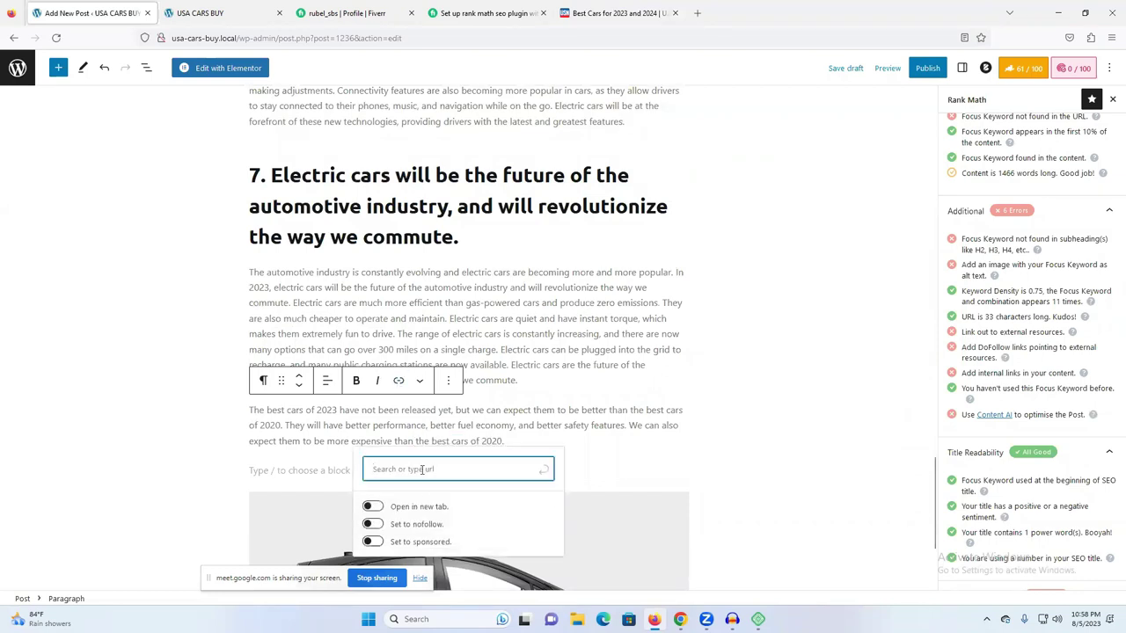
{"action": "key", "text": "ctrl+v"}
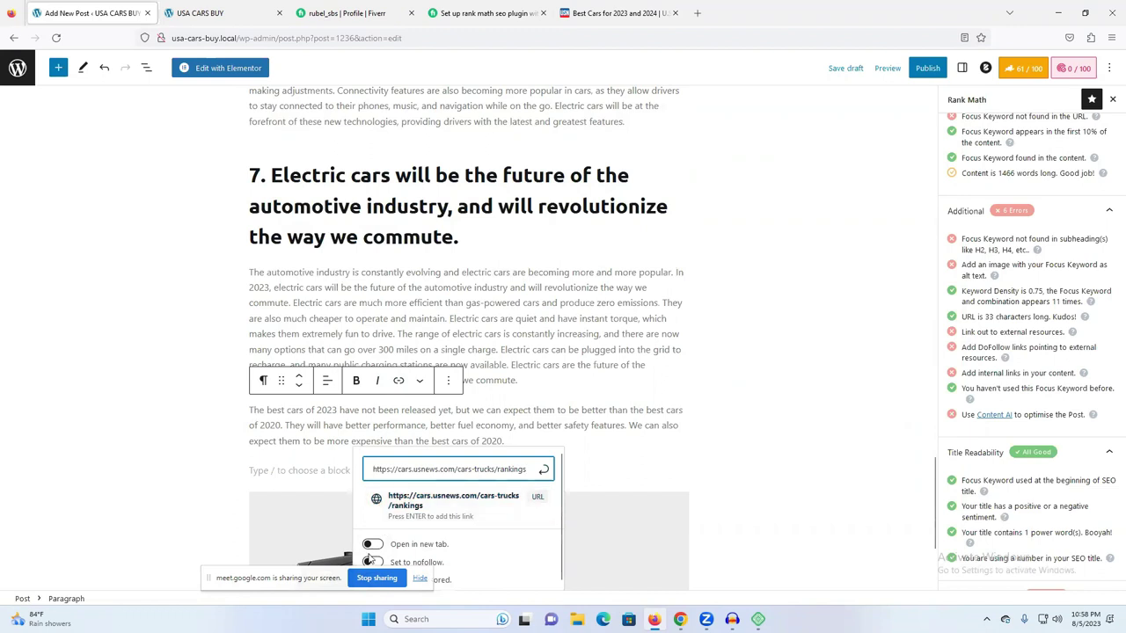
{"action": "scroll", "coordinate": [796, 468], "scroll_direction": "down", "scroll_amount": 3}
{"action": "left_click", "coordinate": [375, 429]}
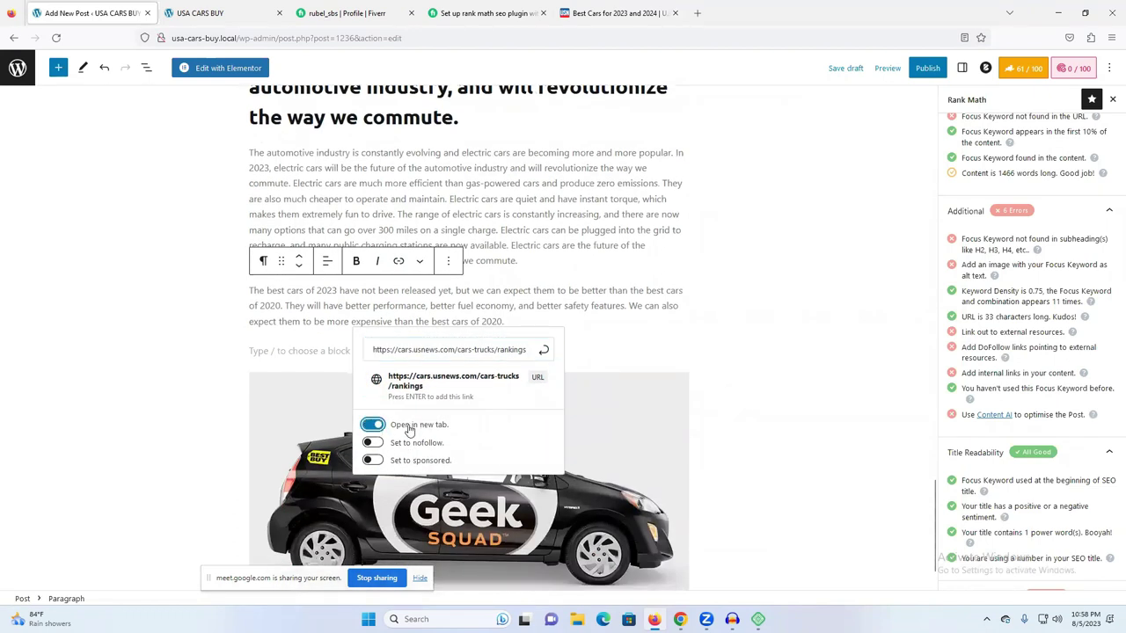
{"action": "left_click", "coordinate": [542, 350]}
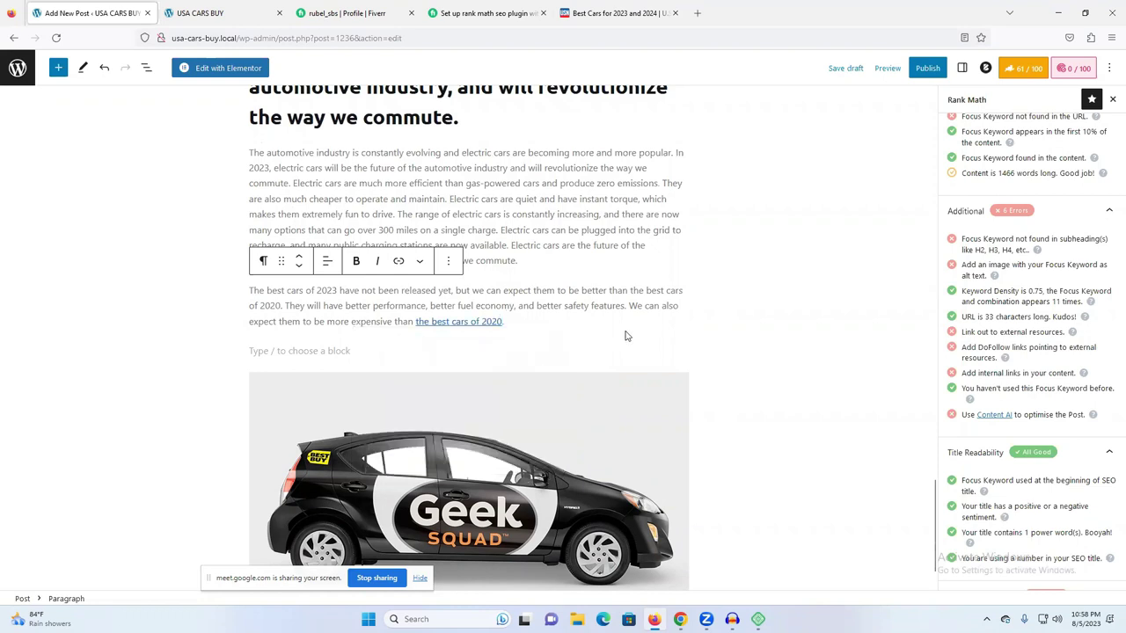
- Convert the paragraph starting "The best cars of 2023 have not been released yet" below section 7 into a heading
{"action": "scroll", "coordinate": [555, 332], "scroll_direction": "down", "scroll_amount": 1}
{"action": "scroll", "coordinate": [554, 330], "scroll_direction": "up", "scroll_amount": 3}
{"action": "scroll", "coordinate": [555, 329], "scroll_direction": "up", "scroll_amount": 4}
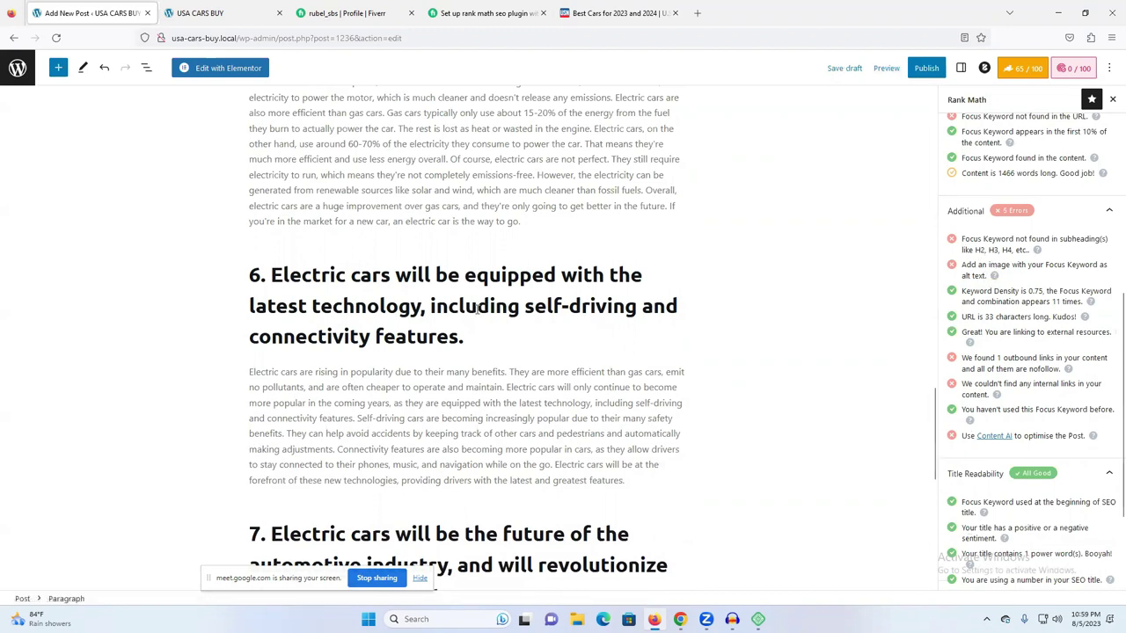
{"action": "scroll", "coordinate": [457, 334], "scroll_direction": "up", "scroll_amount": 9}
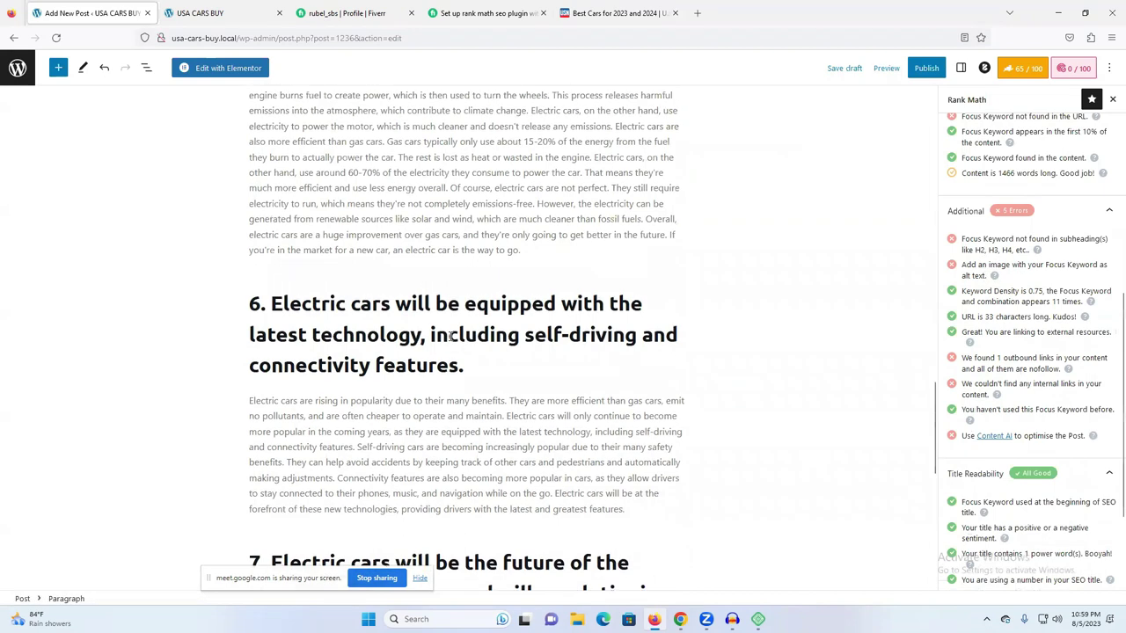
{"action": "scroll", "coordinate": [422, 354], "scroll_direction": "down", "scroll_amount": 12}
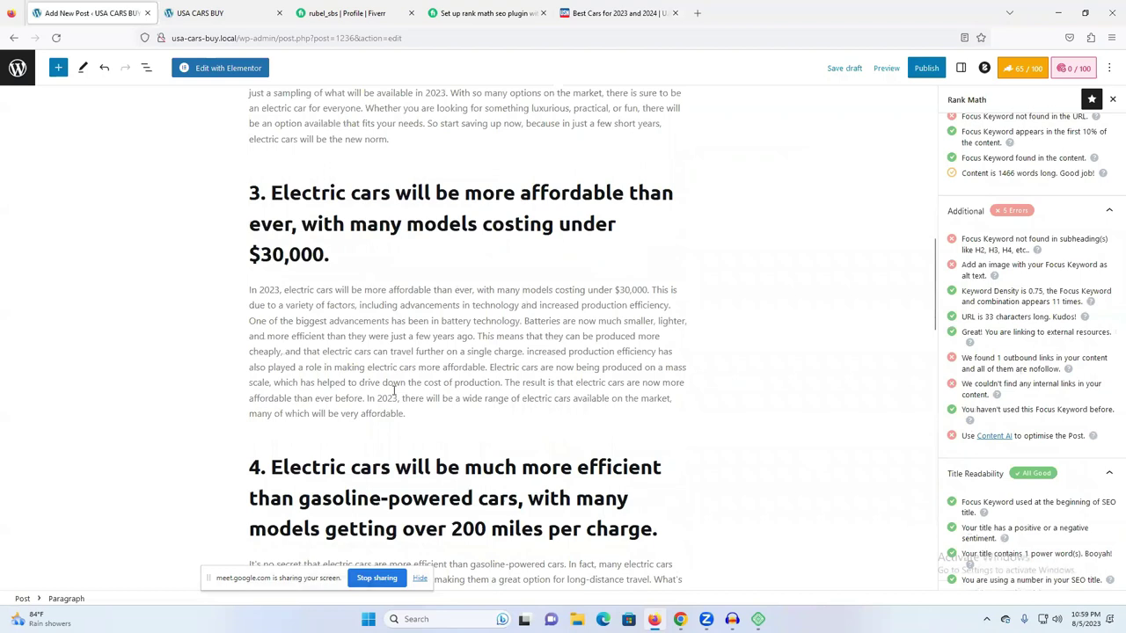
{"action": "scroll", "coordinate": [394, 395], "scroll_direction": "down", "scroll_amount": 1}
{"action": "left_click", "coordinate": [338, 358]}
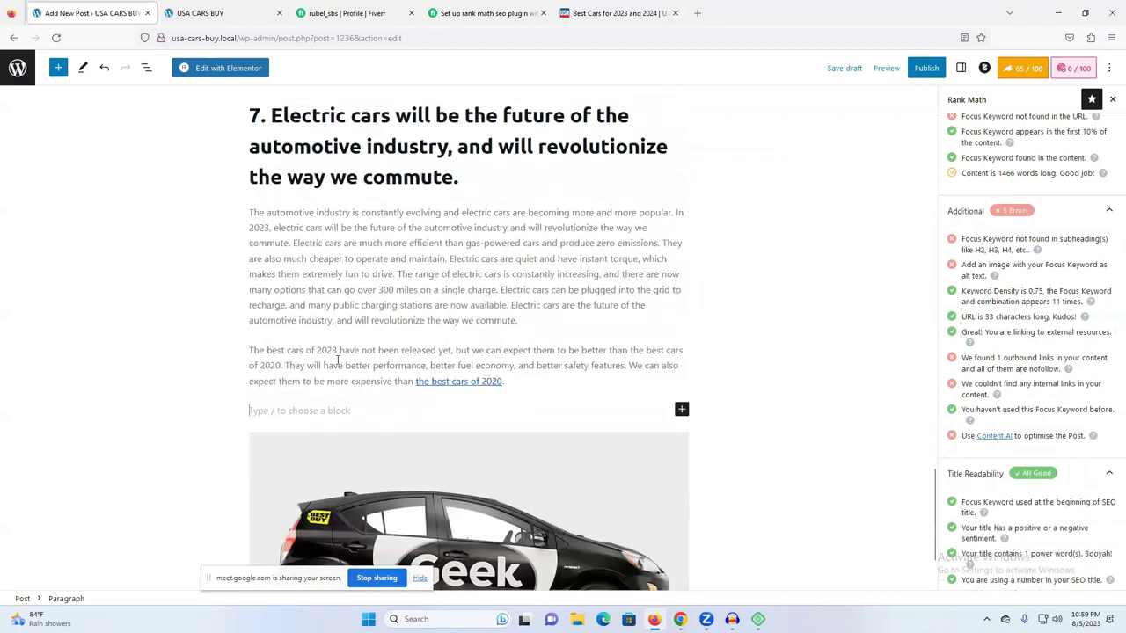
{"action": "triple_click", "coordinate": [338, 358]}
{"action": "left_click", "coordinate": [263, 320]}
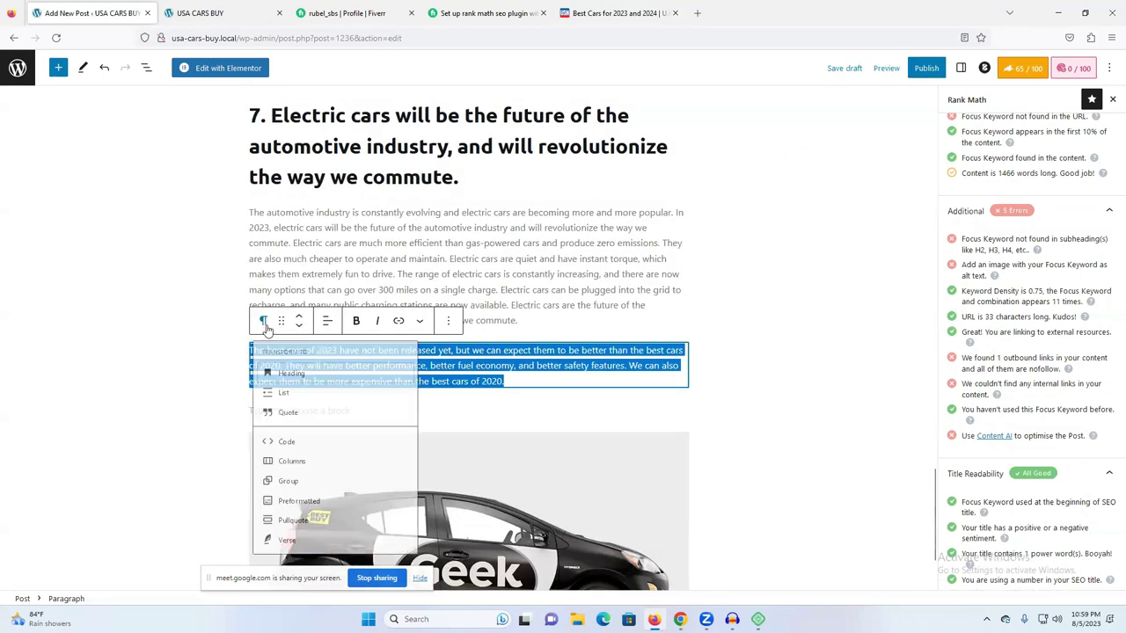
{"action": "left_click", "coordinate": [337, 380]}
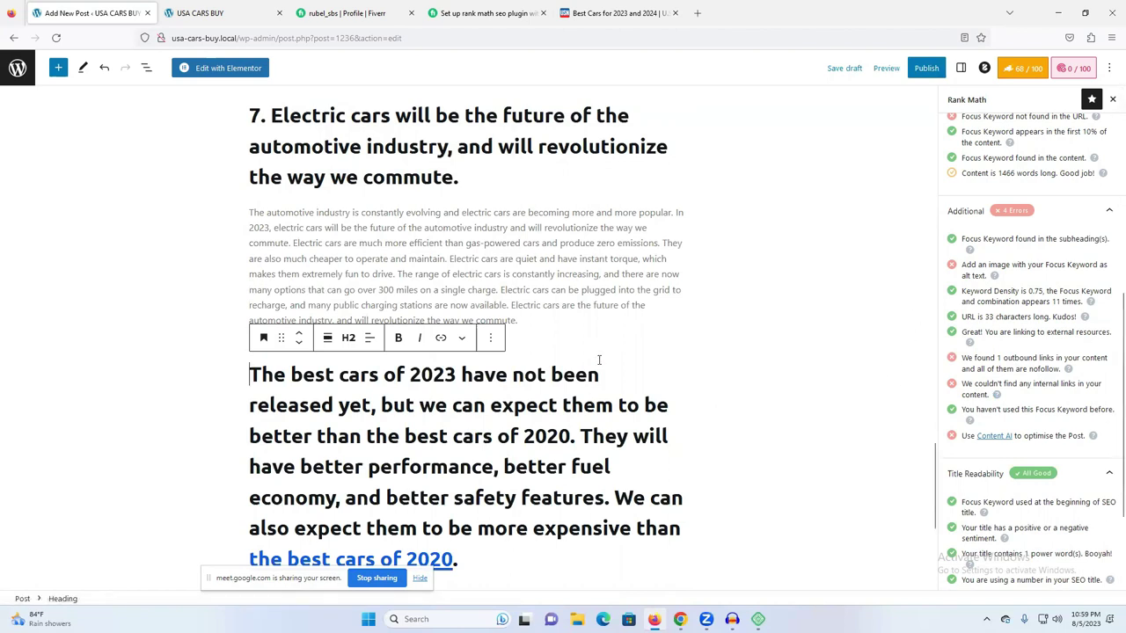
{"action": "left_click", "coordinate": [657, 323]}
- Copy the site domain usa-cars-buy.local from the post editor's page address
{"action": "scroll", "coordinate": [652, 364], "scroll_direction": "up", "scroll_amount": 2}
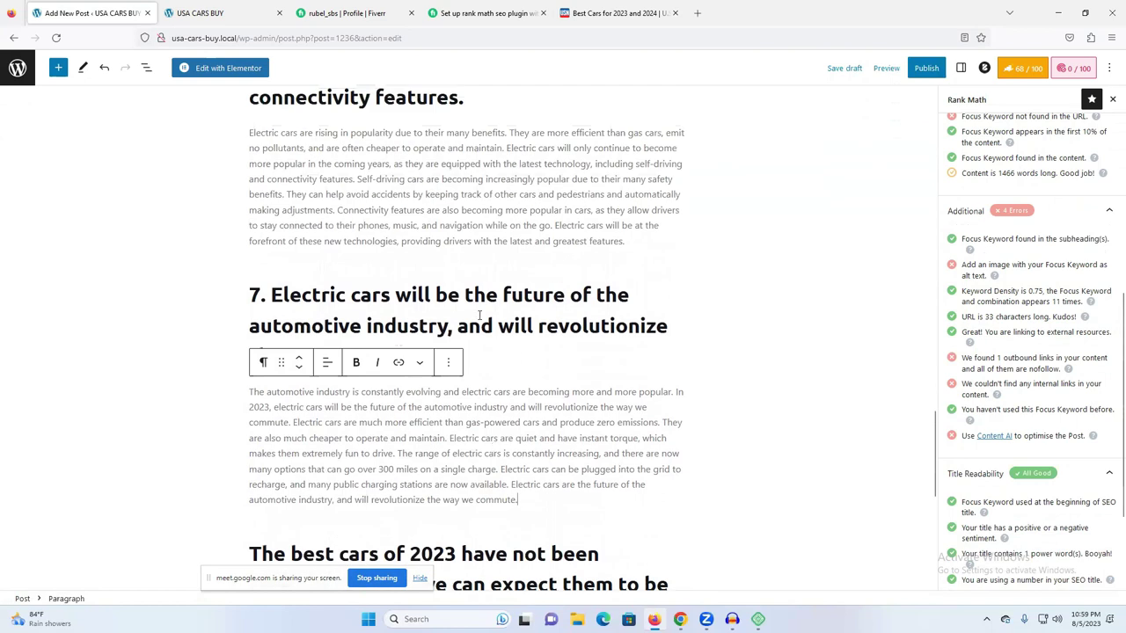
{"action": "left_click_drag", "start_coordinate": [238, 37], "coordinate": [172, 39]}
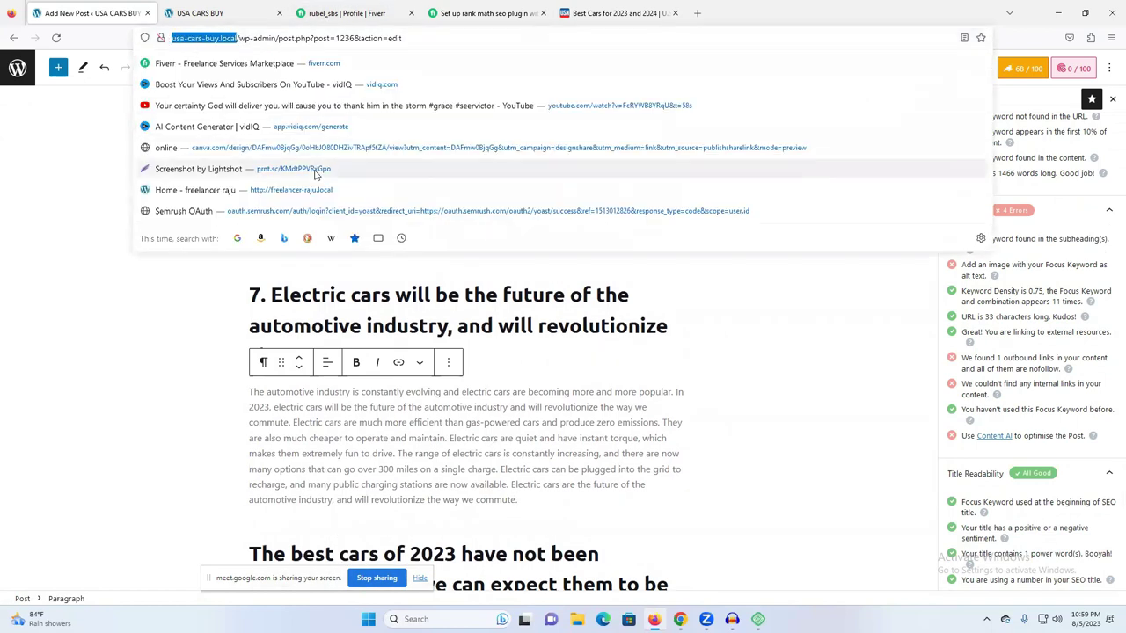
{"action": "left_click", "coordinate": [662, 395]}
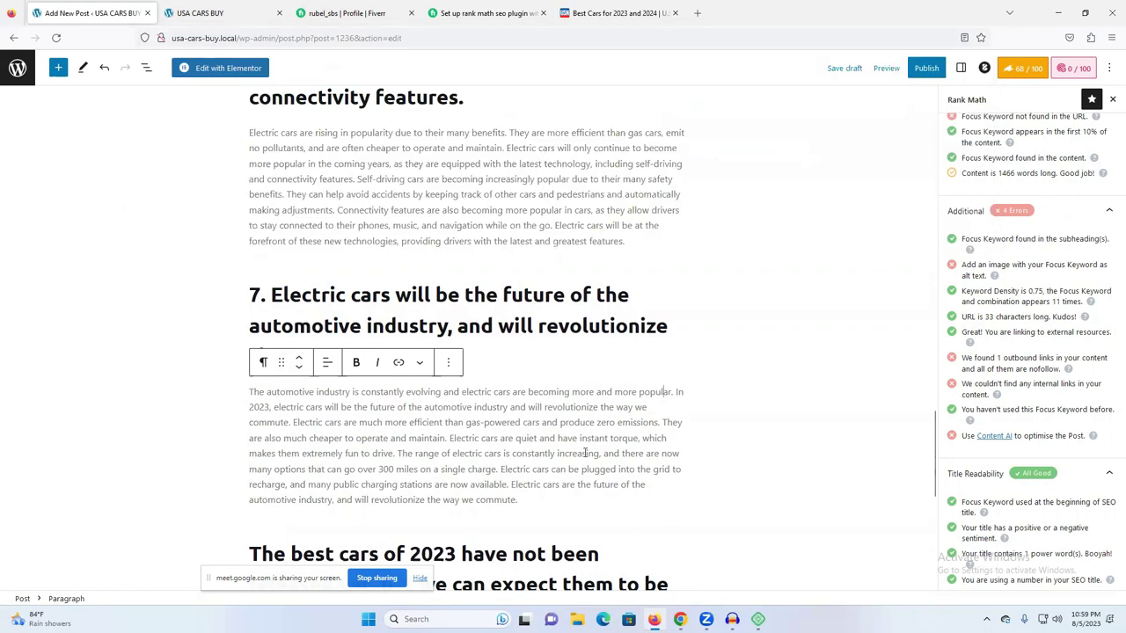
- Link "electric cars" near the end of the section 3 paragraph to the site's own address, usa-cars-buy.local
{"action": "scroll", "coordinate": [286, 380], "scroll_direction": "down", "scroll_amount": 1}
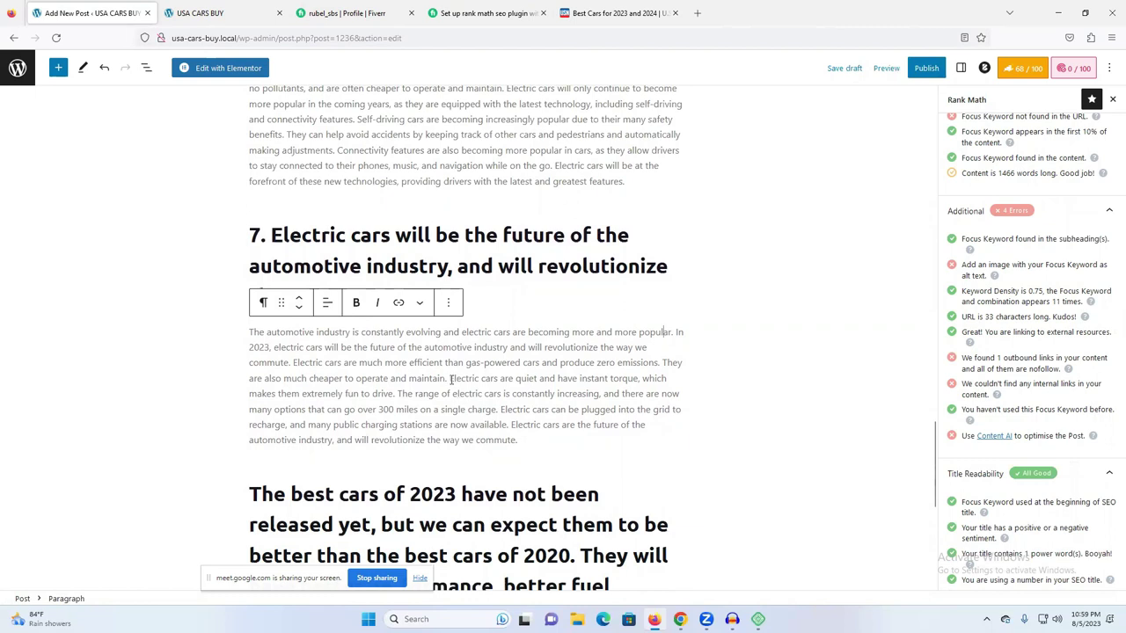
{"action": "scroll", "coordinate": [493, 409], "scroll_direction": "up", "scroll_amount": 4}
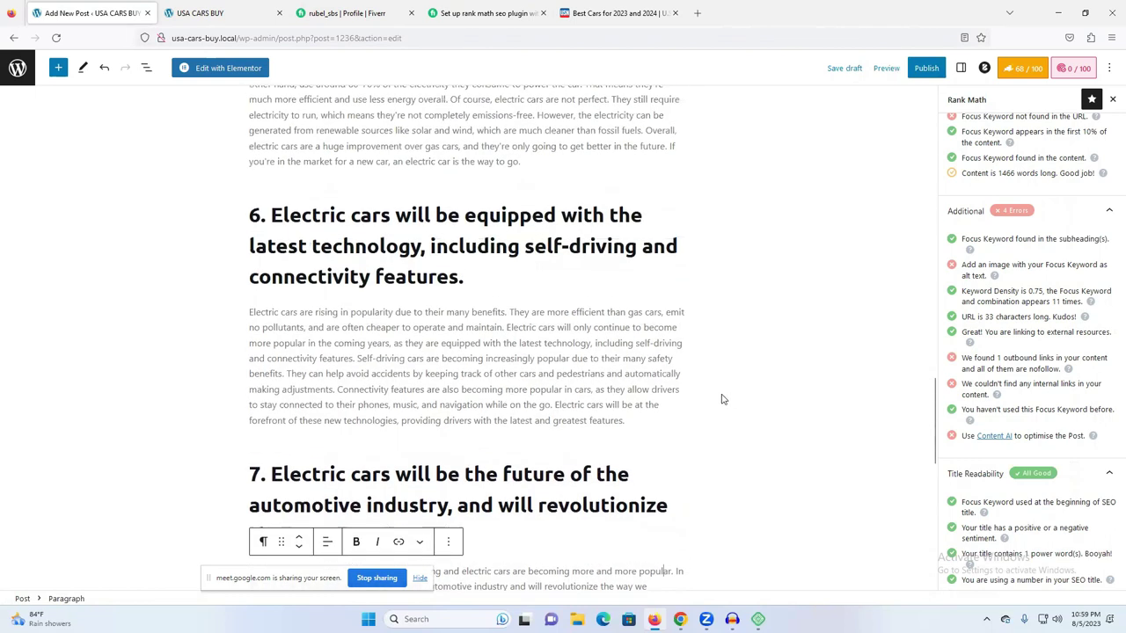
{"action": "scroll", "coordinate": [592, 404], "scroll_direction": "up", "scroll_amount": 5}
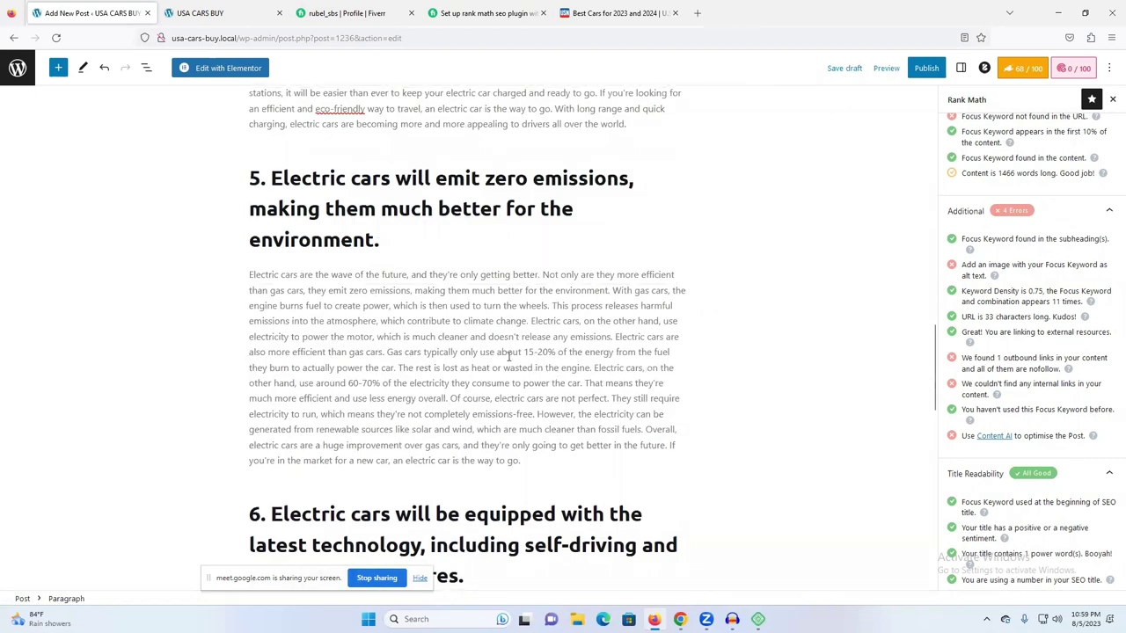
{"action": "scroll", "coordinate": [398, 481], "scroll_direction": "up", "scroll_amount": 3}
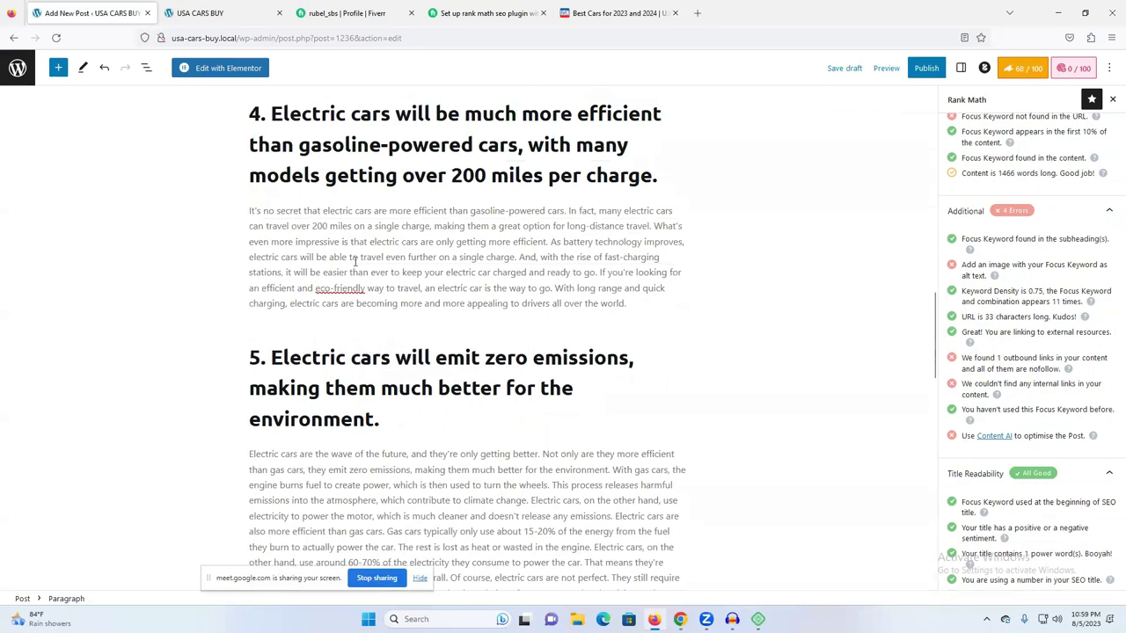
{"action": "scroll", "coordinate": [468, 331], "scroll_direction": "up", "scroll_amount": 5}
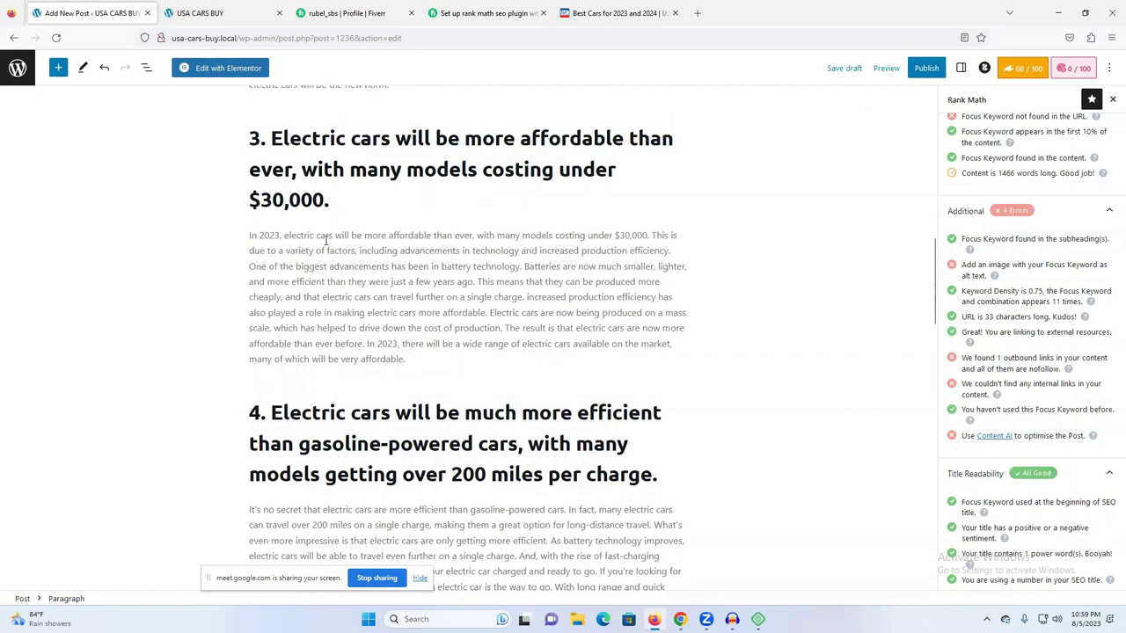
{"action": "triple_click", "coordinate": [563, 344]}
{"action": "left_click", "coordinate": [521, 344]}
{"action": "key", "text": "shift+Right"}
{"action": "key", "text": "shift+Right"}
{"action": "key", "text": "shift+Right"}
{"action": "mouse_move", "coordinate": [592, 343]}
{"action": "left_mouse_down"}
{"action": "mouse_move", "coordinate": [646, 343]}
{"action": "mouse_move", "coordinate": [554, 344]}
{"action": "mouse_move", "coordinate": [630, 366]}
{"action": "mouse_move", "coordinate": [571, 344]}
{"action": "left_mouse_up"}
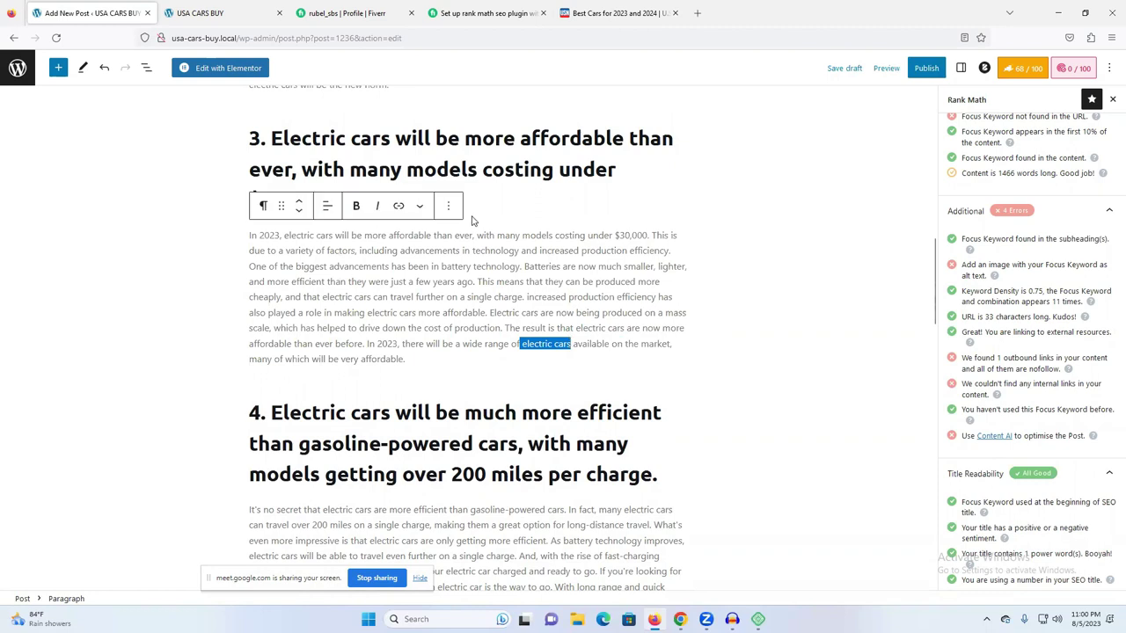
{"action": "left_click", "coordinate": [399, 206]}
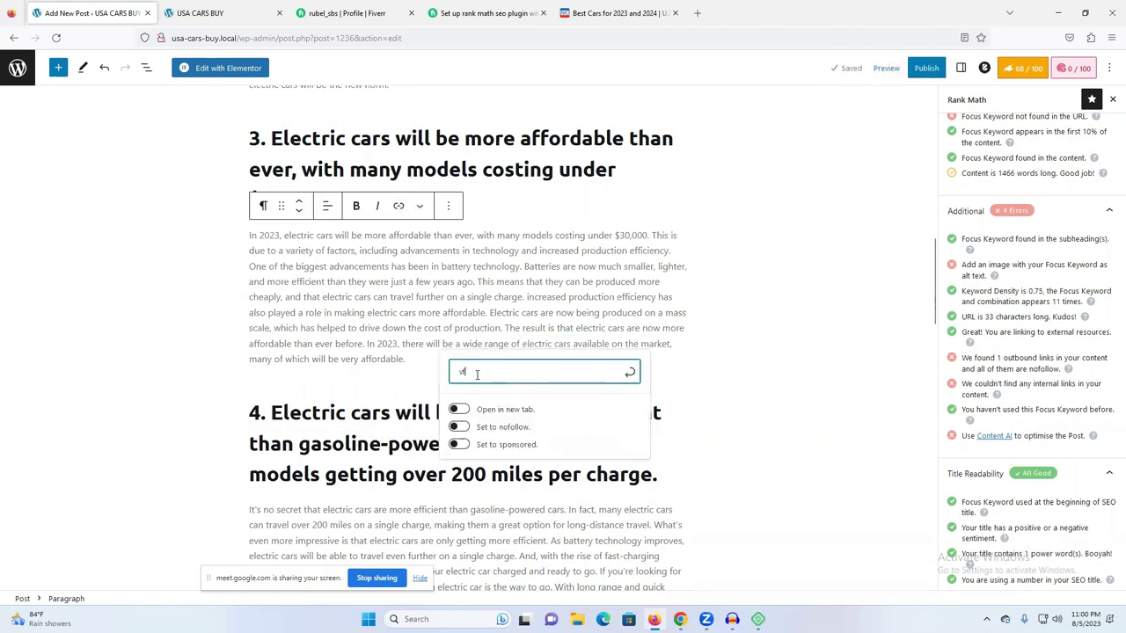
{"action": "key", "text": "ctrl+v"}
{"action": "left_click", "coordinate": [459, 437]}
{"action": "left_click", "coordinate": [629, 373]}
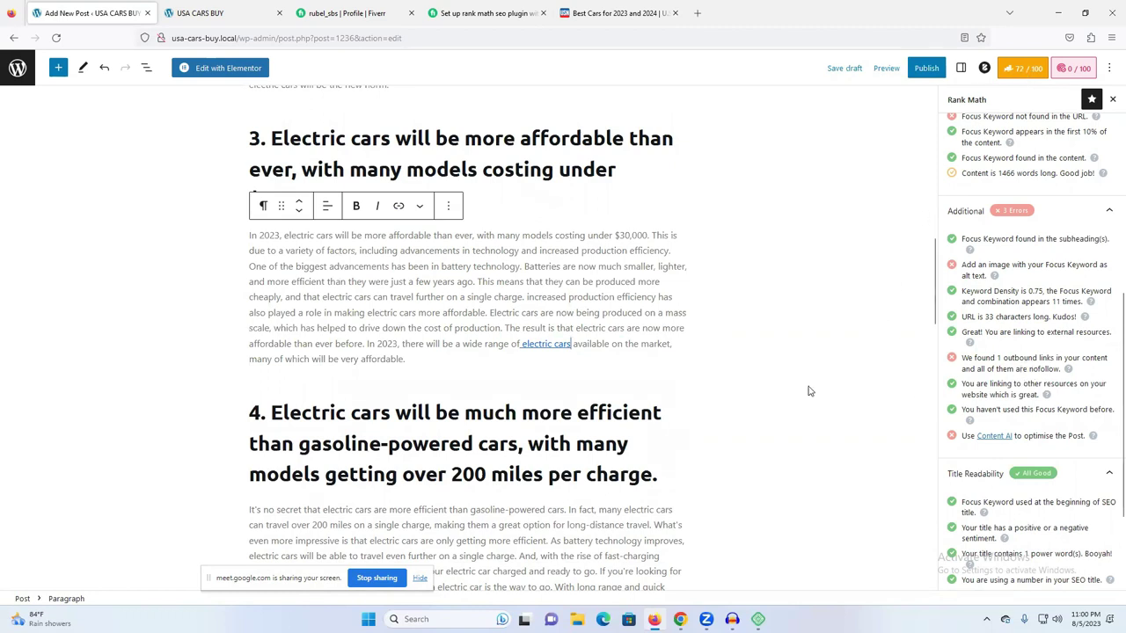
{"action": "scroll", "coordinate": [807, 390], "scroll_direction": "down", "scroll_amount": 1}
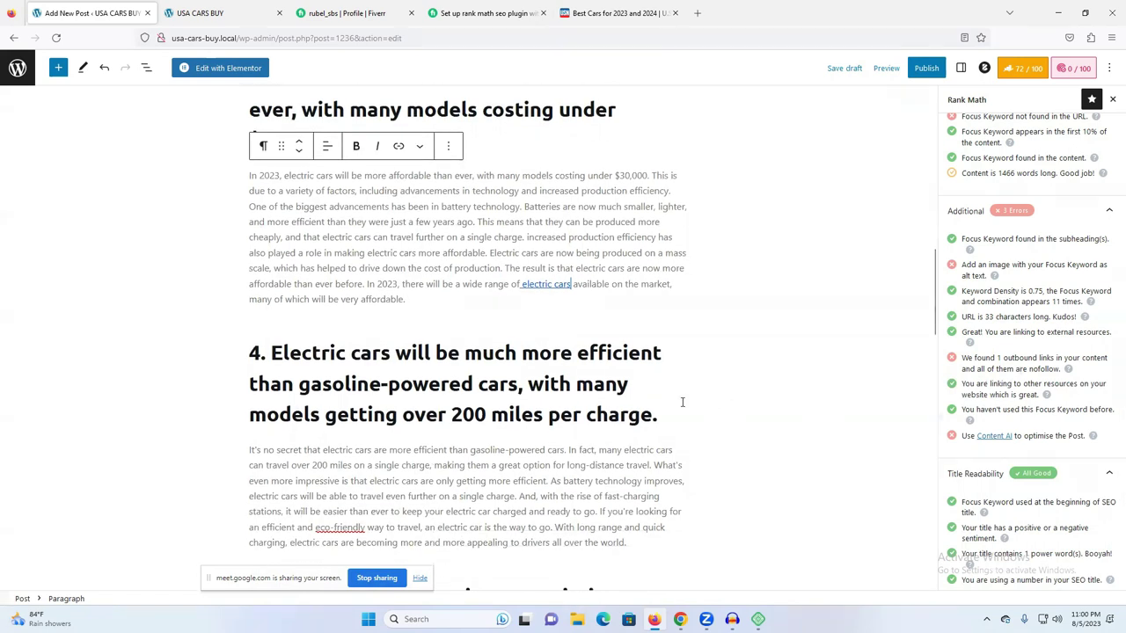
- On the U.S. News page, open the Used Car Rankings and copy that page's address
{"action": "left_click", "coordinate": [616, 13]}
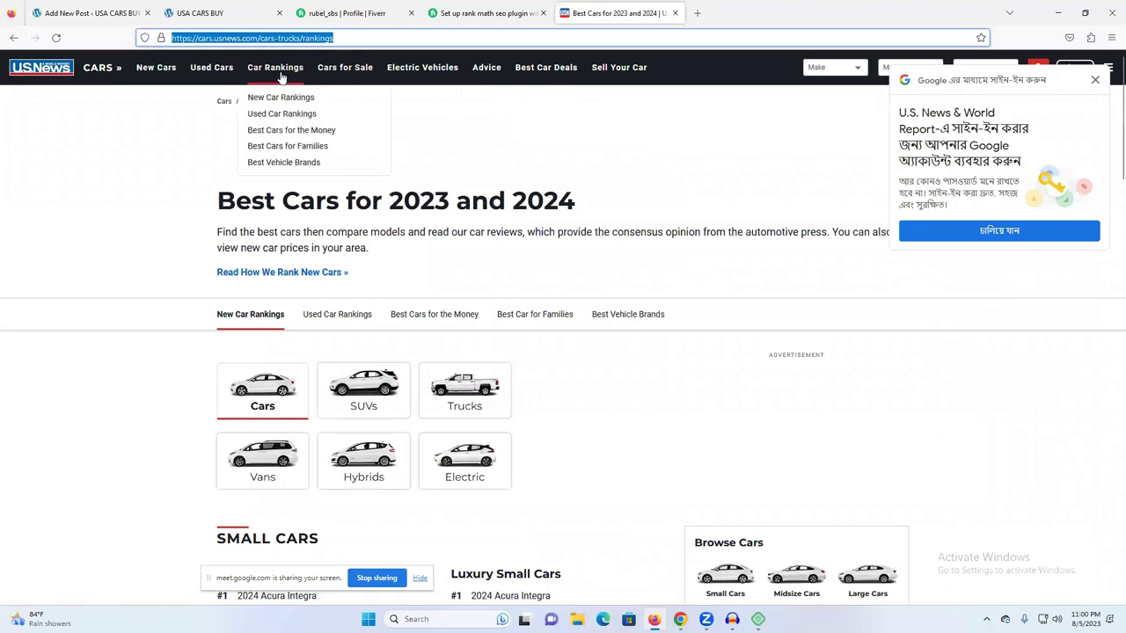
{"action": "left_click", "coordinate": [275, 69]}
{"action": "left_click", "coordinate": [308, 38]}
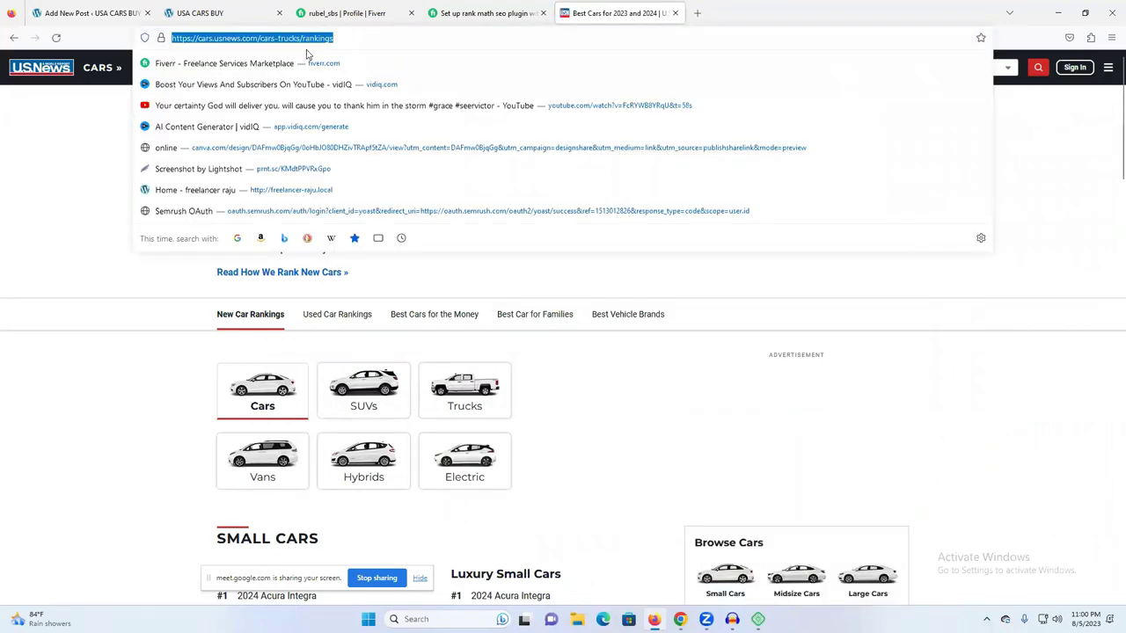
{"action": "right_click", "coordinate": [308, 39]}
{"action": "left_click", "coordinate": [298, 405]}
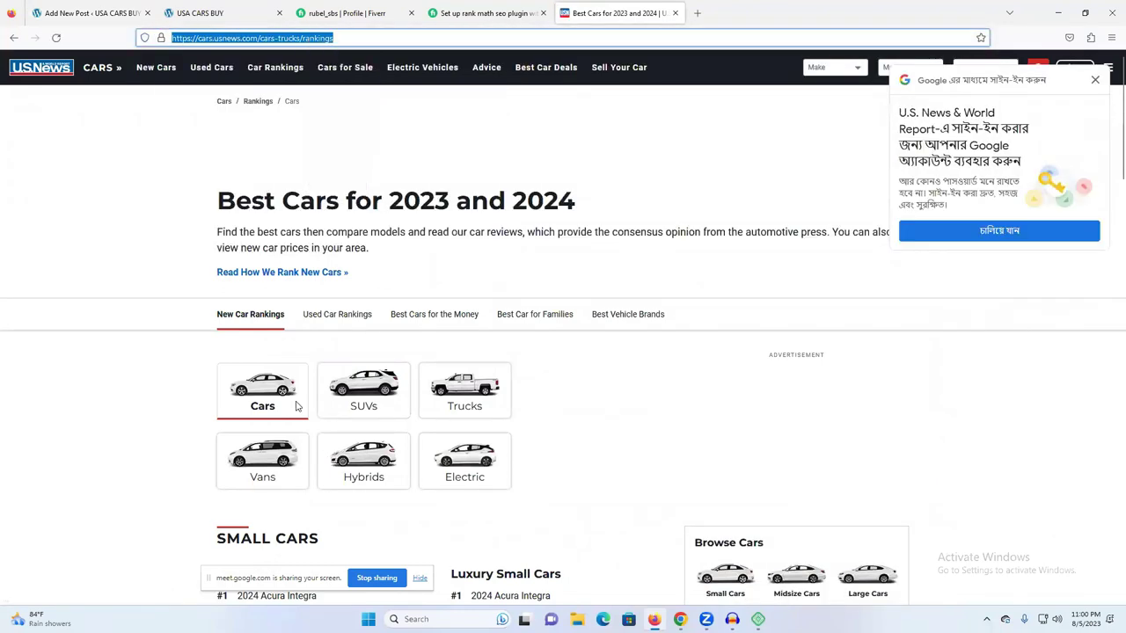
{"action": "left_click", "coordinate": [334, 314]}
{"action": "mouse_move", "coordinate": [276, 70]}
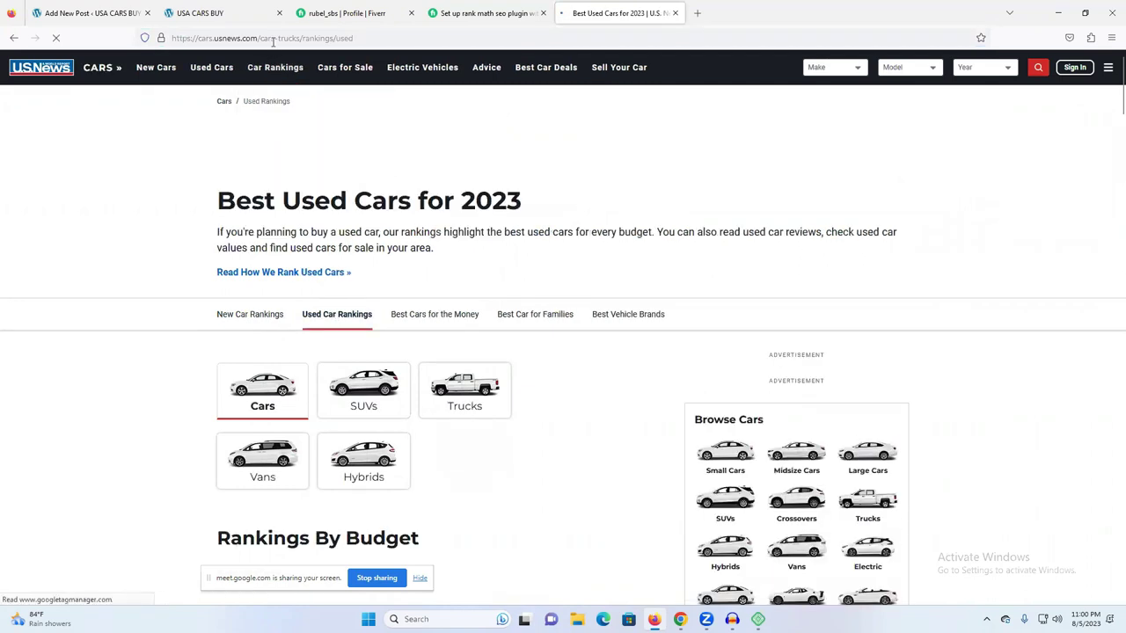
{"action": "left_click", "coordinate": [274, 38]}
{"action": "right_click", "coordinate": [274, 41]}
{"action": "key", "text": "ctrl+c"}
{"action": "left_click", "coordinate": [299, 113]}
{"action": "left_click", "coordinate": [200, 10]}
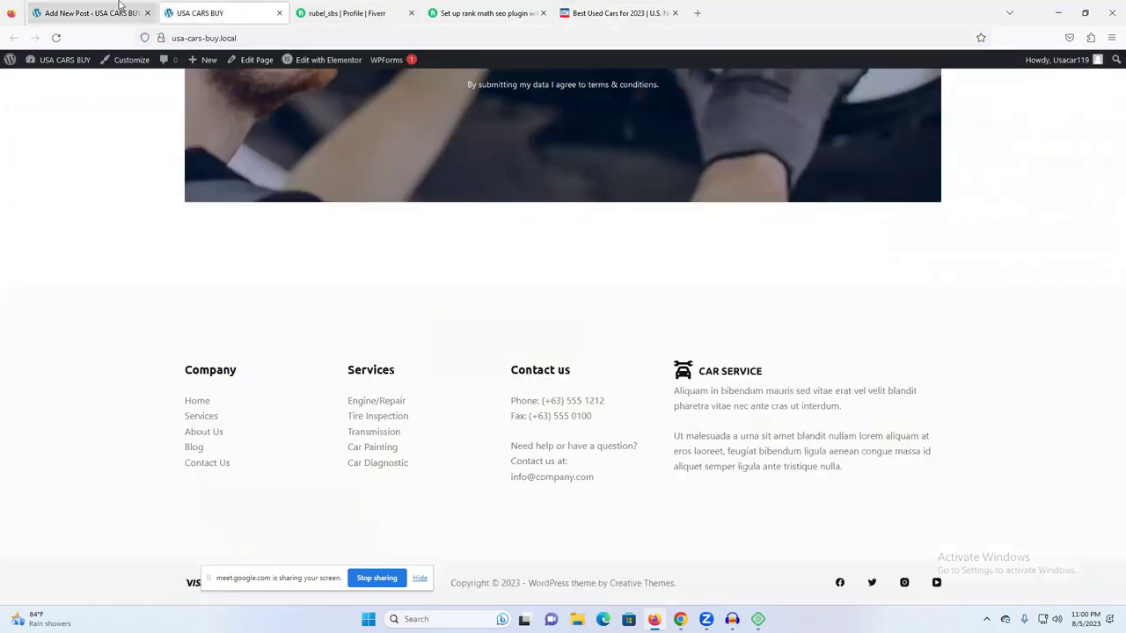
{"action": "left_click", "coordinate": [118, 11]}
{"action": "triple_click", "coordinate": [457, 355]}
{"action": "double_click", "coordinate": [466, 354]}
{"action": "triple_click", "coordinate": [454, 352]}
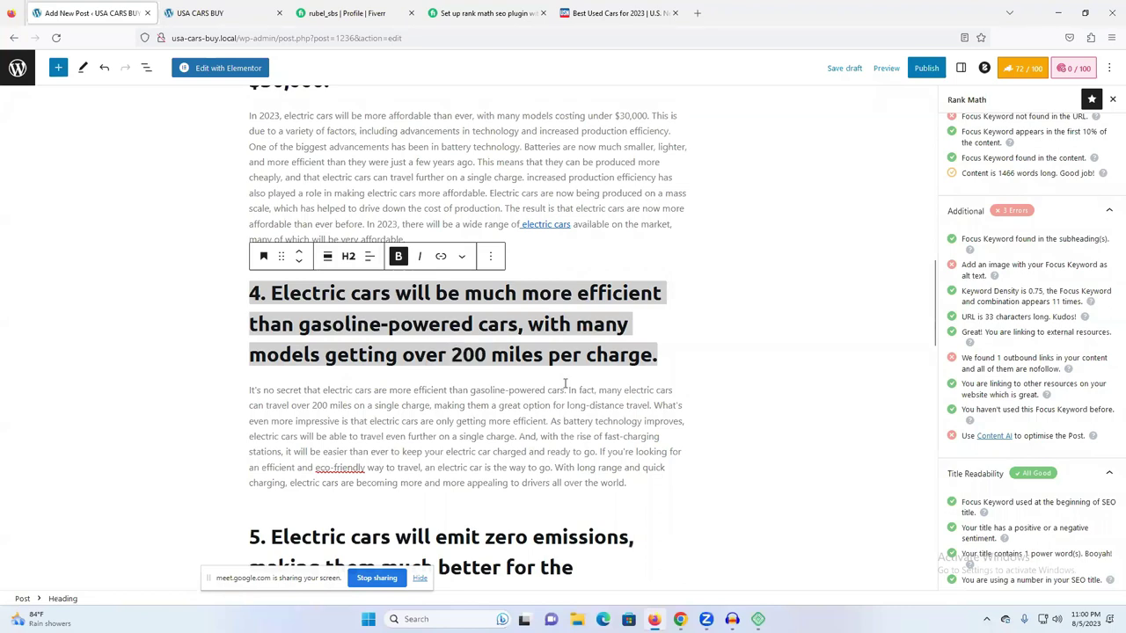
{"action": "scroll", "coordinate": [313, 485], "scroll_direction": "down", "scroll_amount": 2}
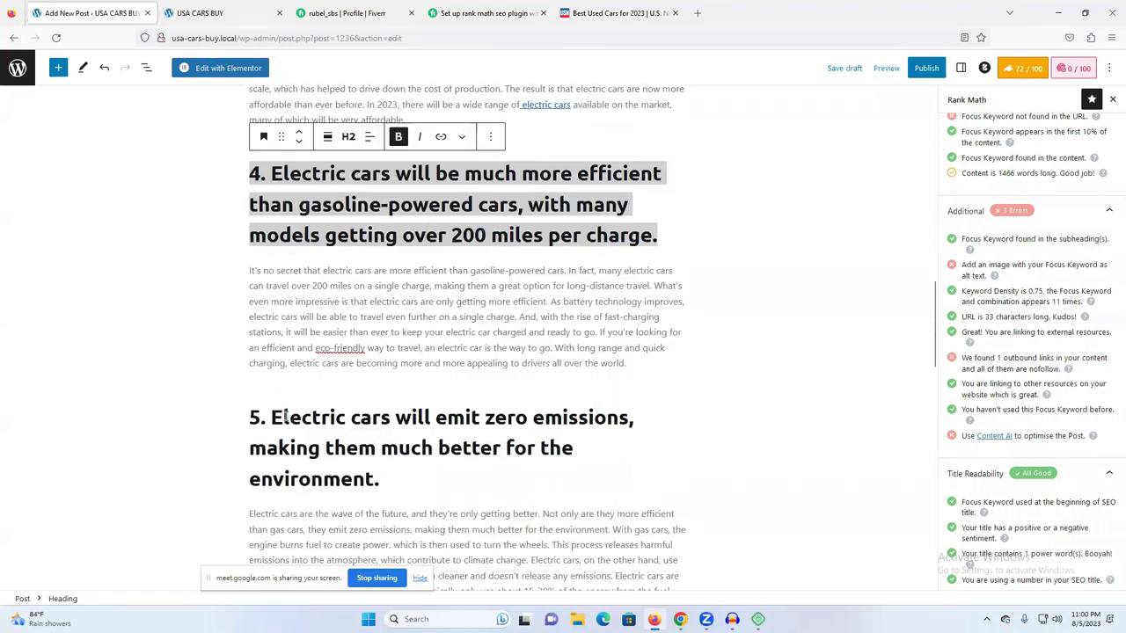
{"action": "scroll", "coordinate": [304, 389], "scroll_direction": "down", "scroll_amount": 2}
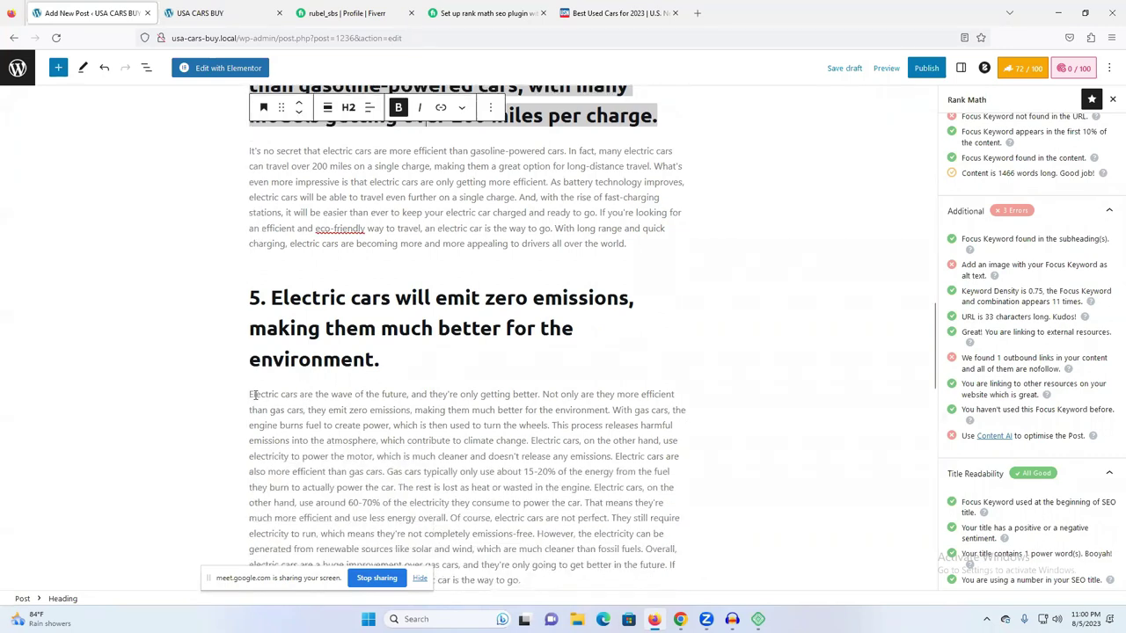
{"action": "left_click_drag", "start_coordinate": [249, 394], "coordinate": [407, 394]}
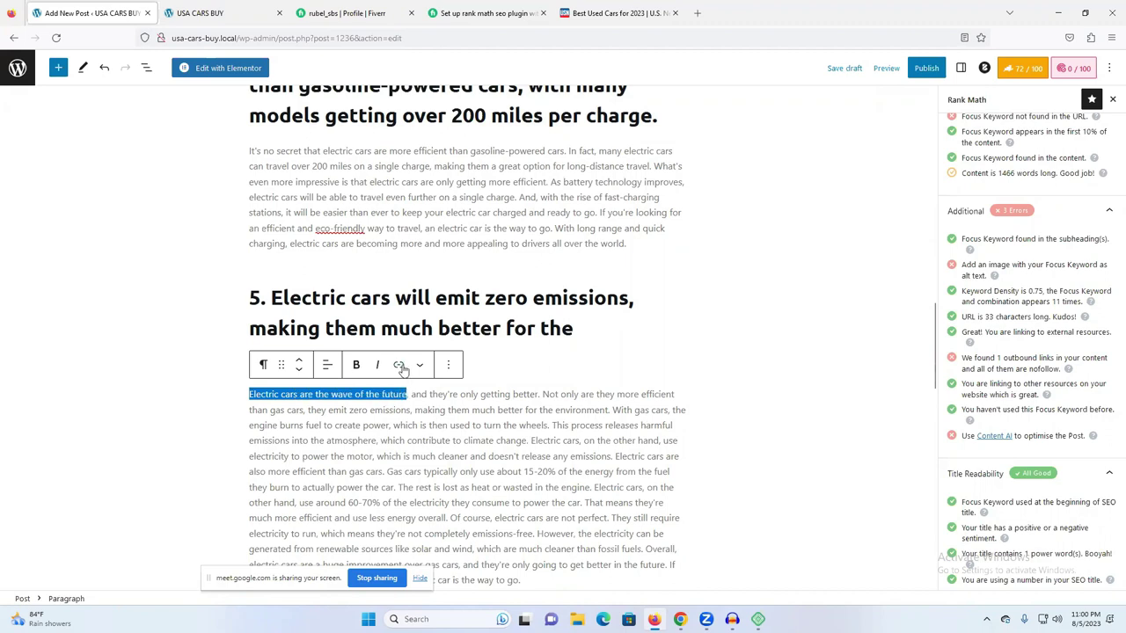
{"action": "left_click", "coordinate": [400, 364]}
{"action": "key", "text": "ctrl+v"}
{"action": "left_click", "coordinate": [241, 497]}
{"action": "left_click", "coordinate": [412, 424]}
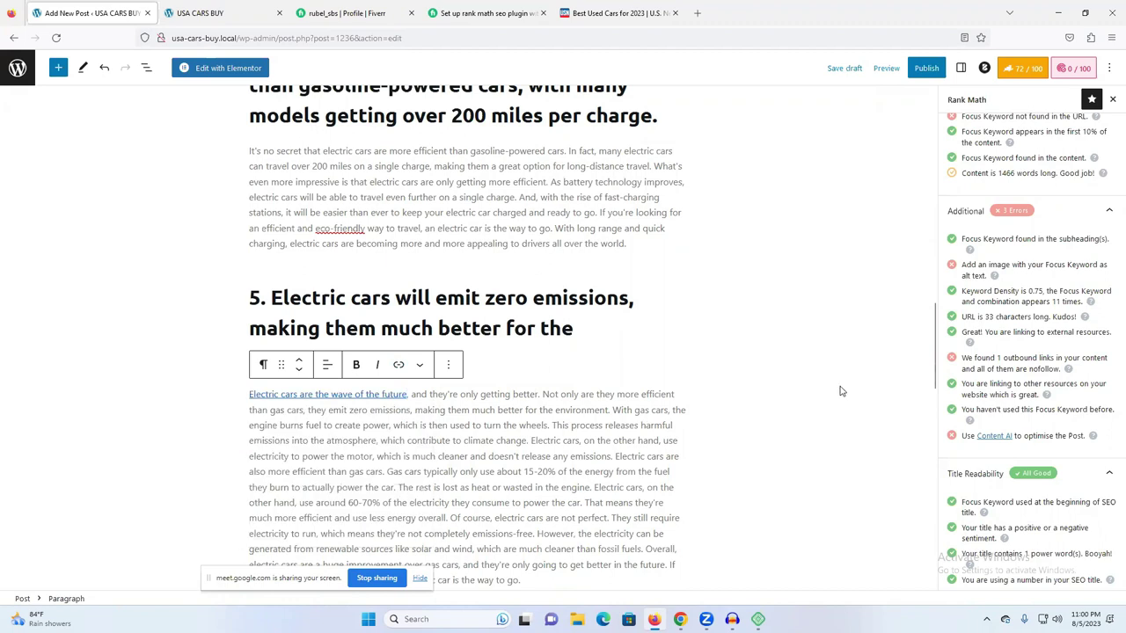
{"action": "left_click", "coordinate": [894, 399]}
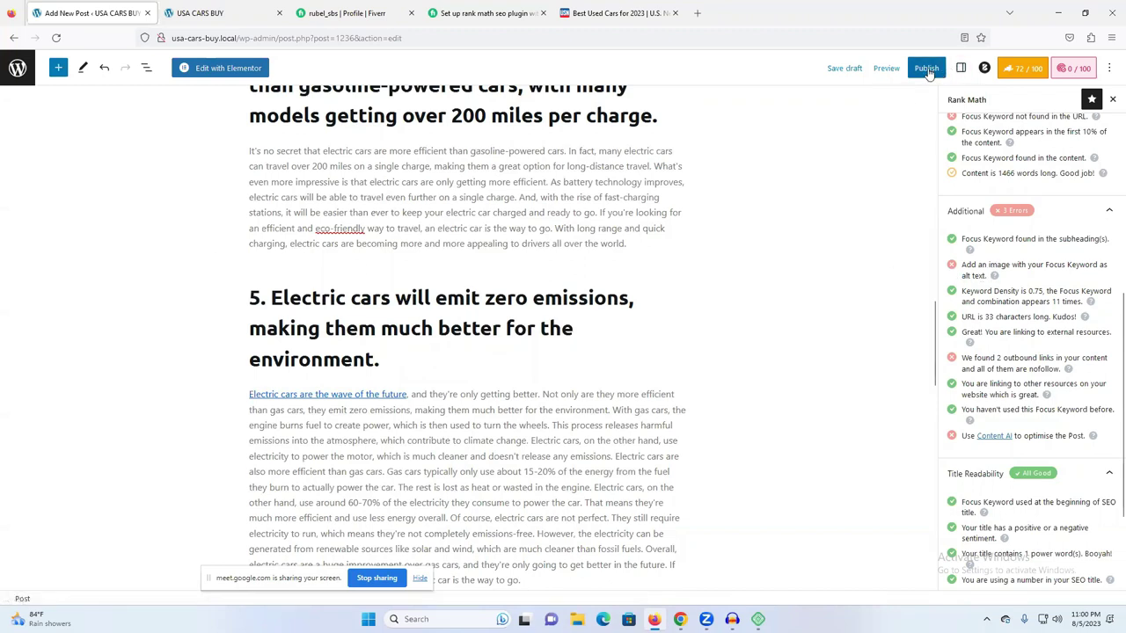
- Publish the post and close the post-publish panel
{"action": "left_click", "coordinate": [927, 68]}
{"action": "left_click", "coordinate": [1005, 70]}
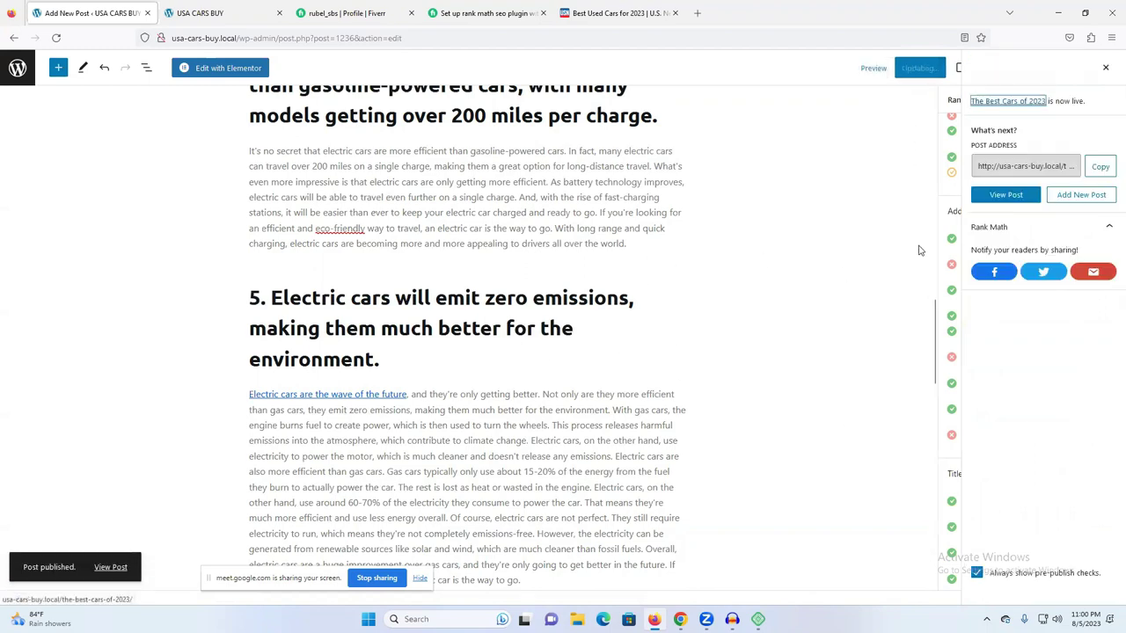
{"action": "left_click", "coordinate": [1105, 67]}
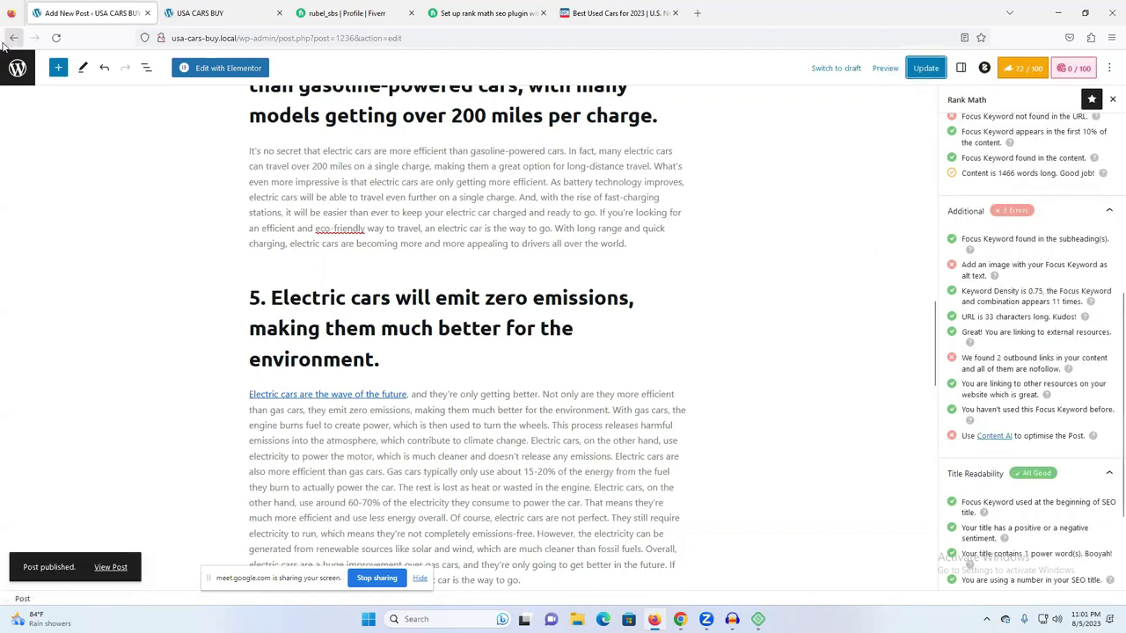
- Return to the Posts list, reload it, and submit "Are Car Prices Increasing, and Why?" for instant indexing
{"action": "left_click", "coordinate": [13, 38]}
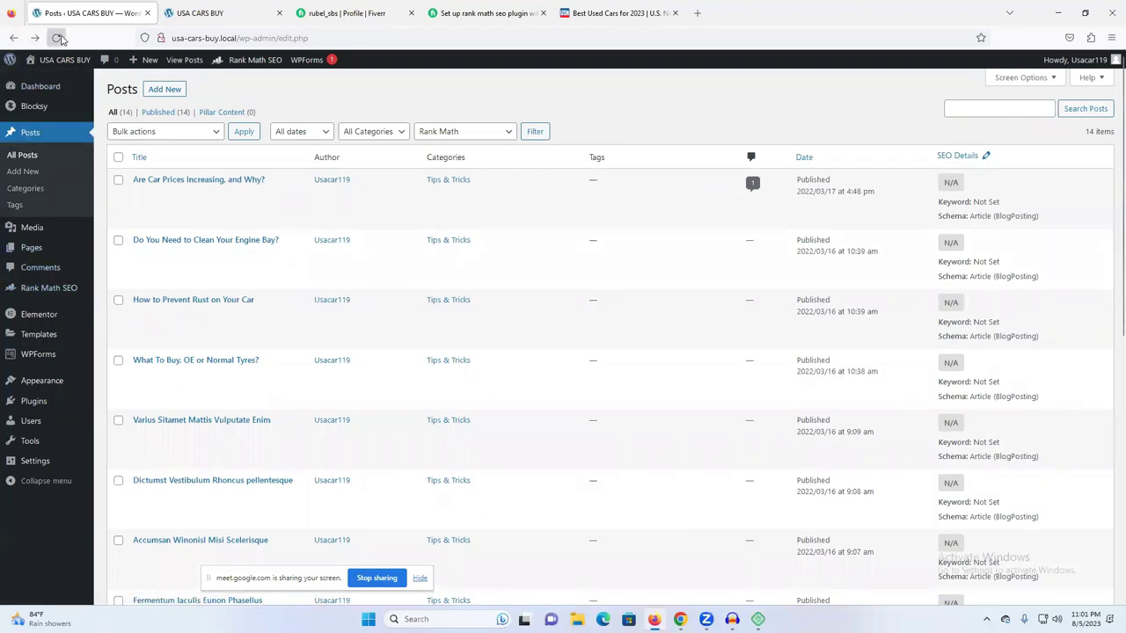
{"action": "left_click", "coordinate": [57, 38]}
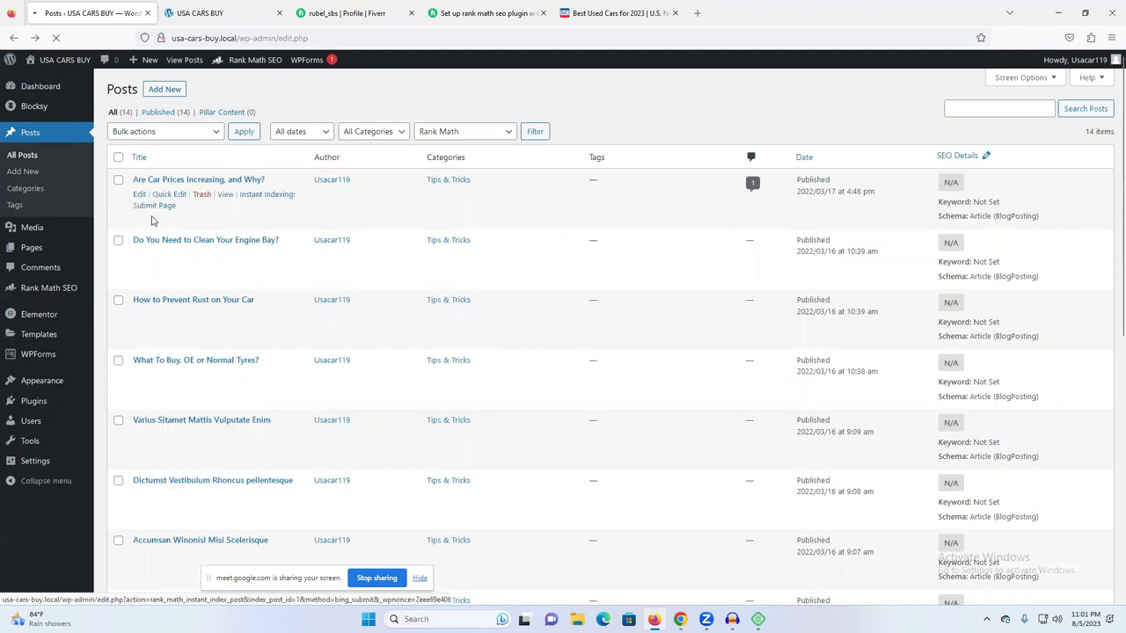
{"action": "left_click", "coordinate": [156, 211]}
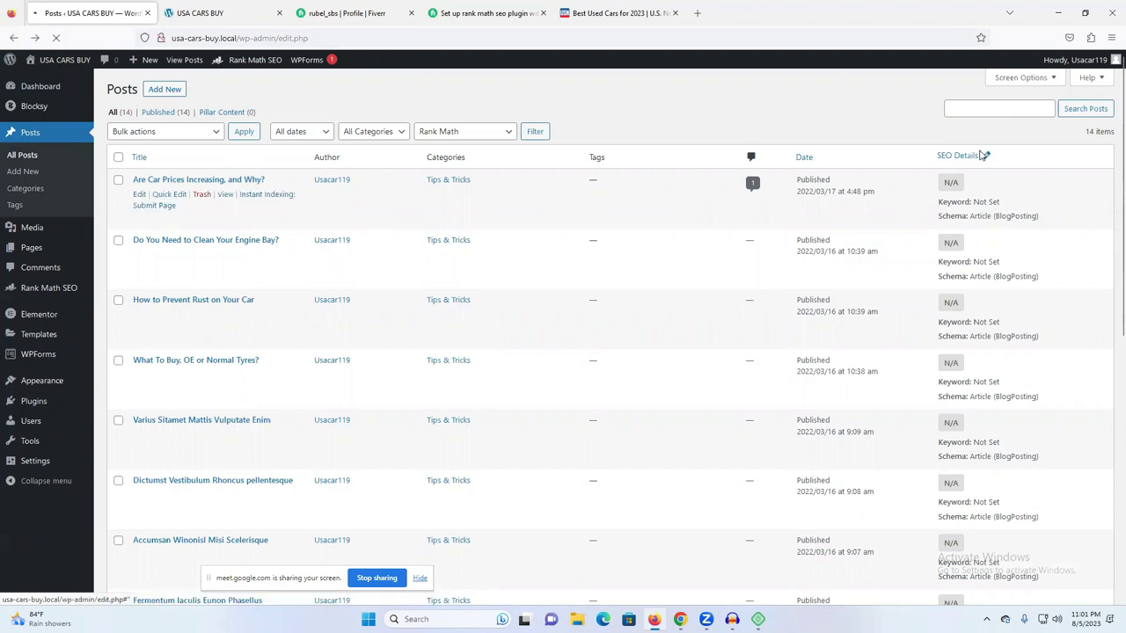
{"action": "left_click", "coordinate": [984, 155]}
{"action": "left_click", "coordinate": [963, 191]}
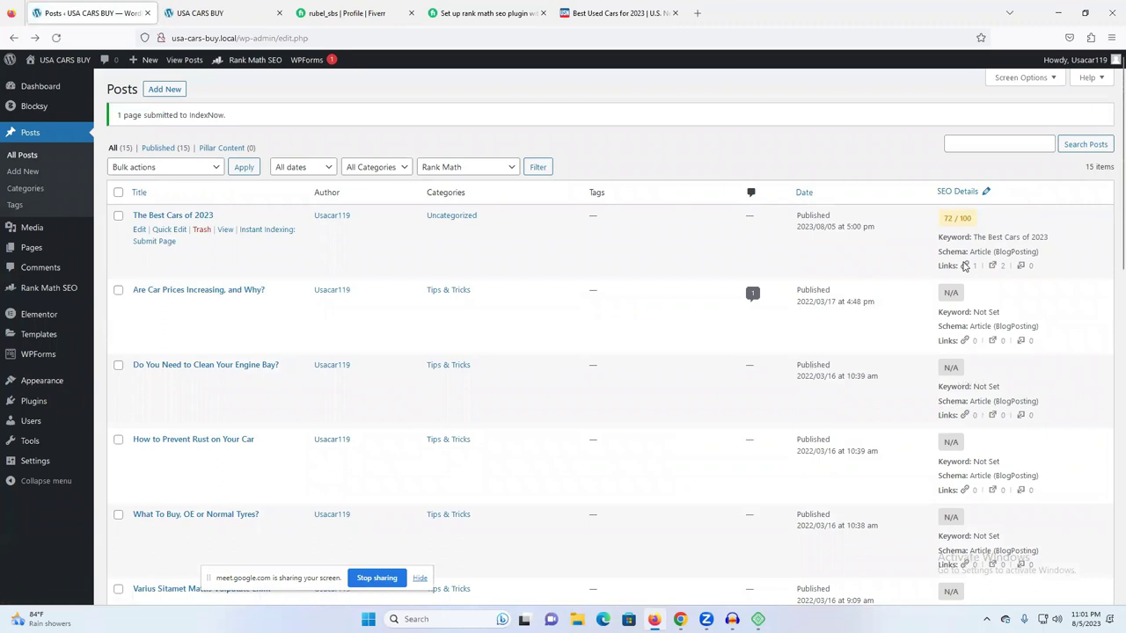
- Save the posts' focus keywords through the SEO Details bulk editor and open "The Best Cars of 2023" for editing
{"action": "left_click", "coordinate": [986, 191]}
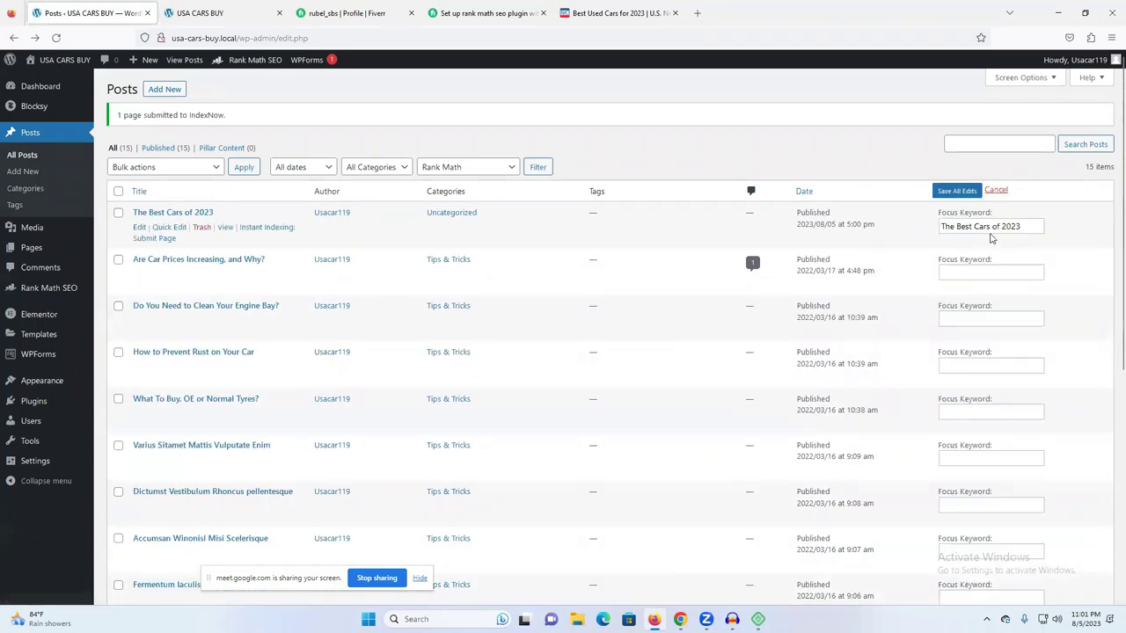
{"action": "left_click", "coordinate": [956, 191]}
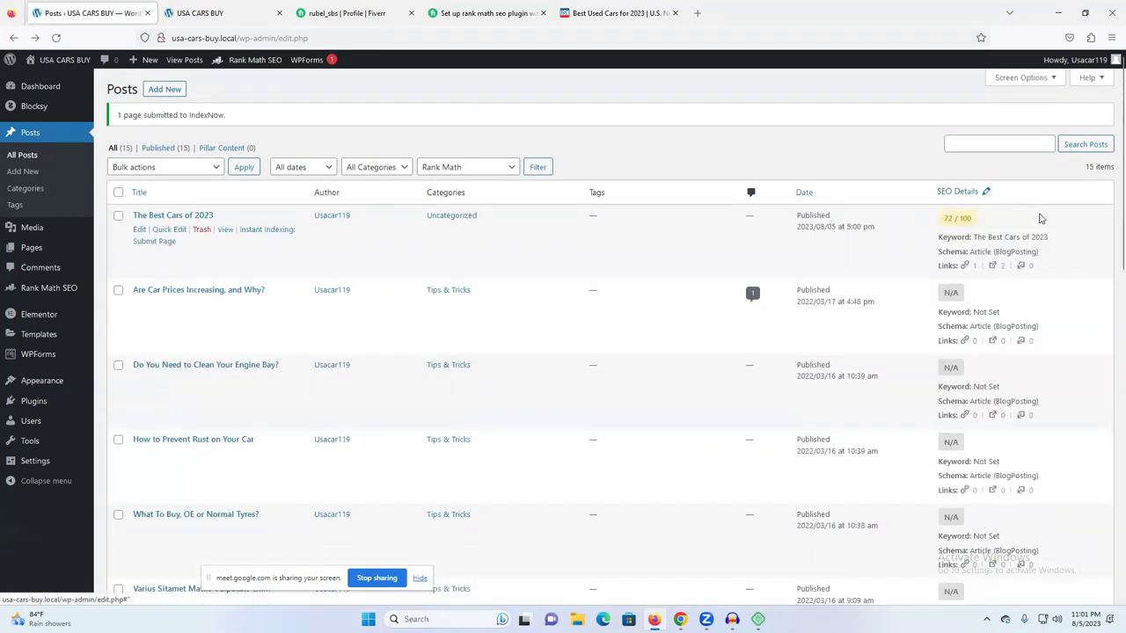
{"action": "left_click", "coordinate": [138, 230]}
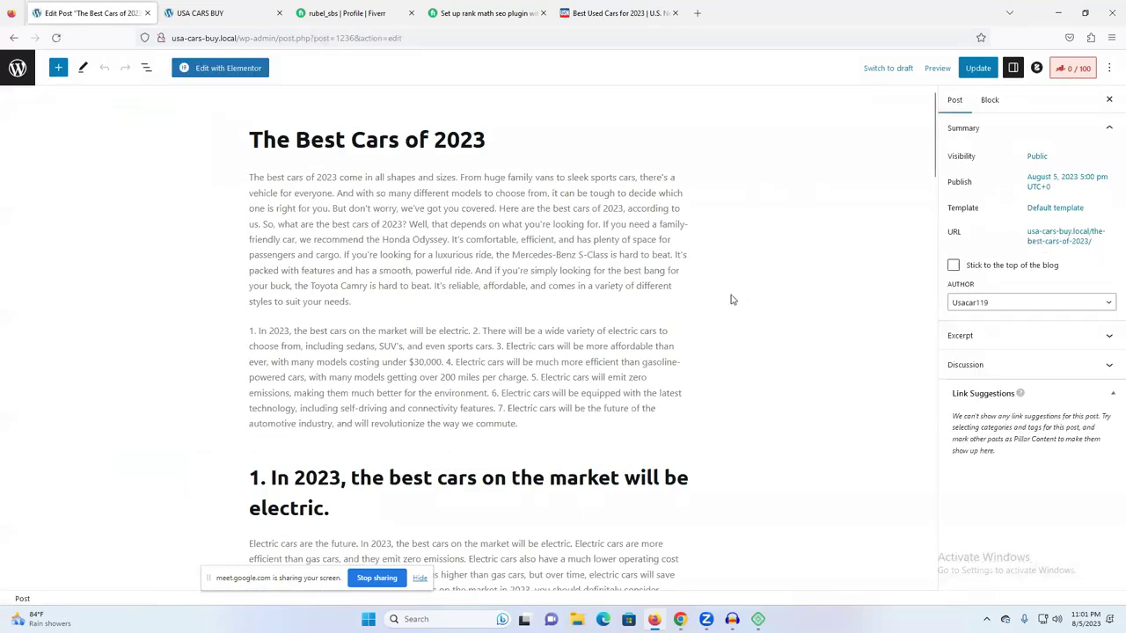
- Review the post's Rank Math Basic SEO and Additional checks, and inspect the car image at the end of the content
{"action": "scroll", "coordinate": [522, 282], "scroll_direction": "down", "scroll_amount": 7}
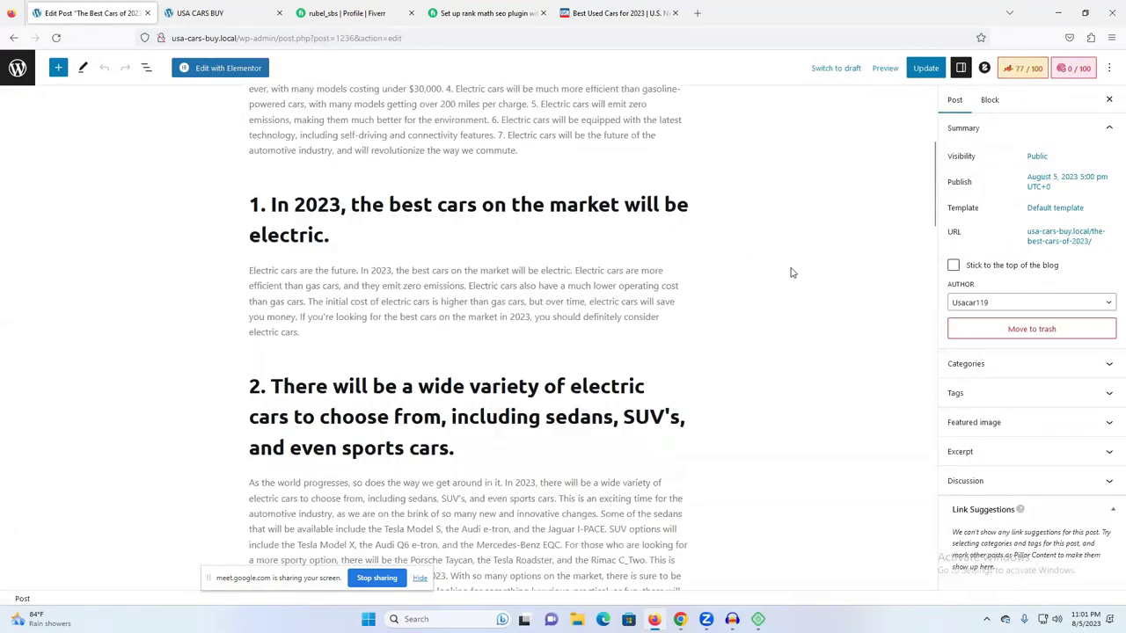
{"action": "left_click", "coordinate": [1016, 71]}
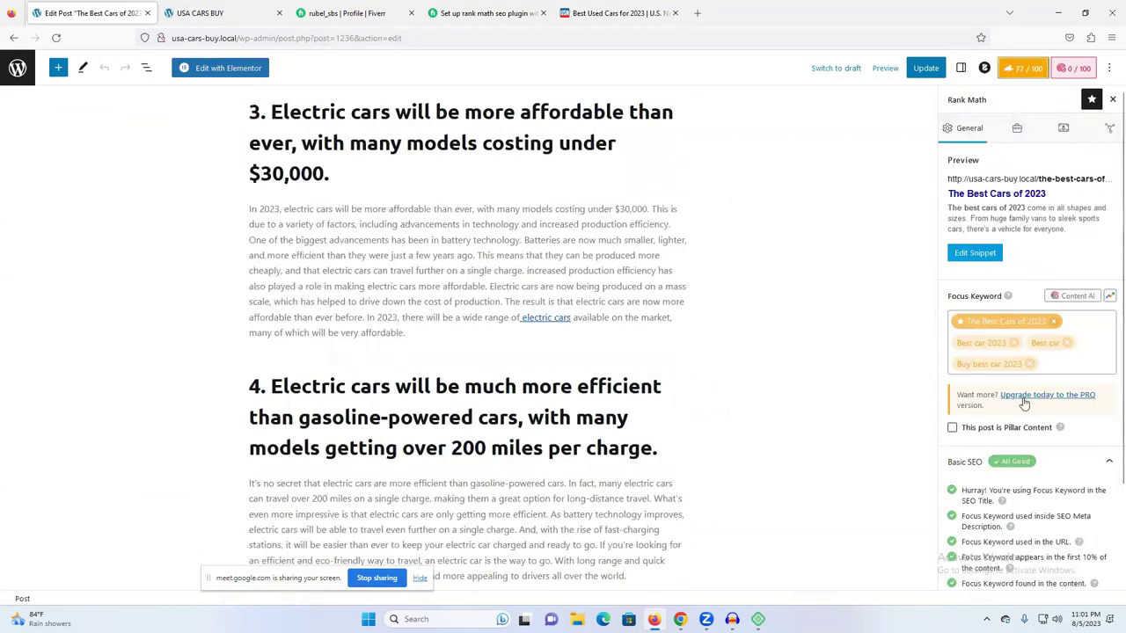
{"action": "scroll", "coordinate": [1023, 402], "scroll_direction": "down", "scroll_amount": 2}
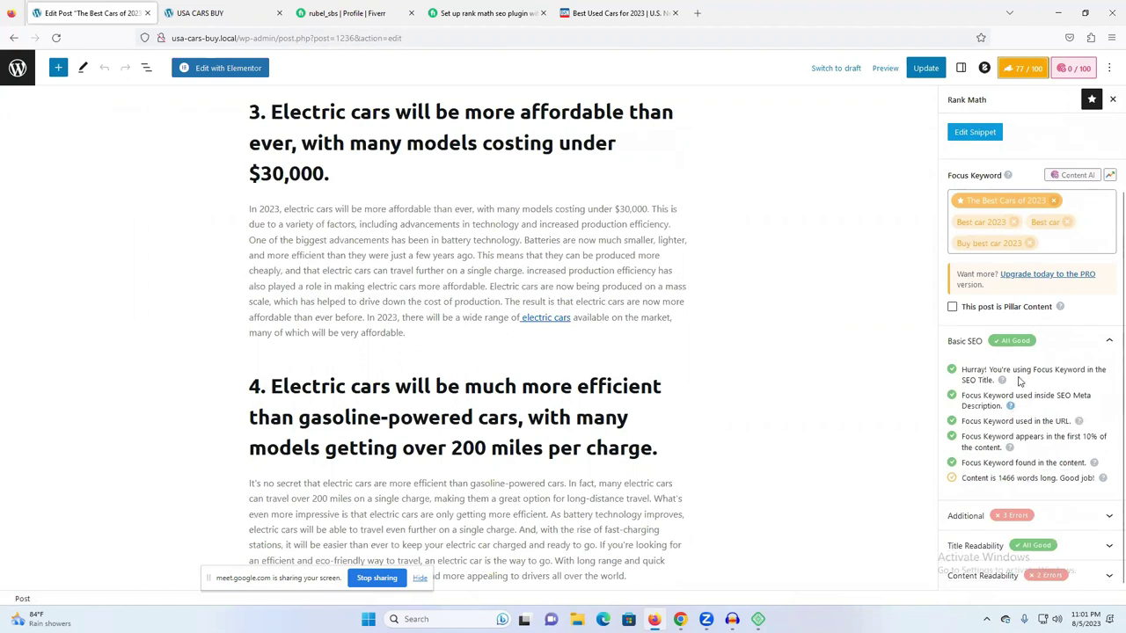
{"action": "left_click", "coordinate": [1051, 519]}
{"action": "scroll", "coordinate": [1047, 519], "scroll_direction": "down", "scroll_amount": 3}
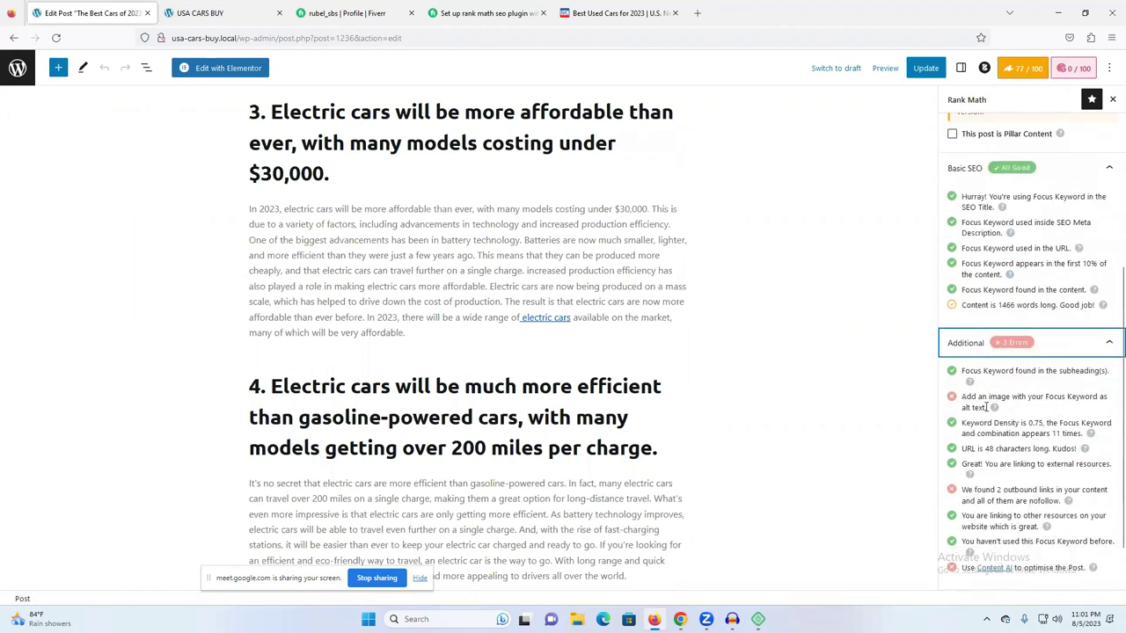
{"action": "scroll", "coordinate": [545, 344], "scroll_direction": "down", "scroll_amount": 15}
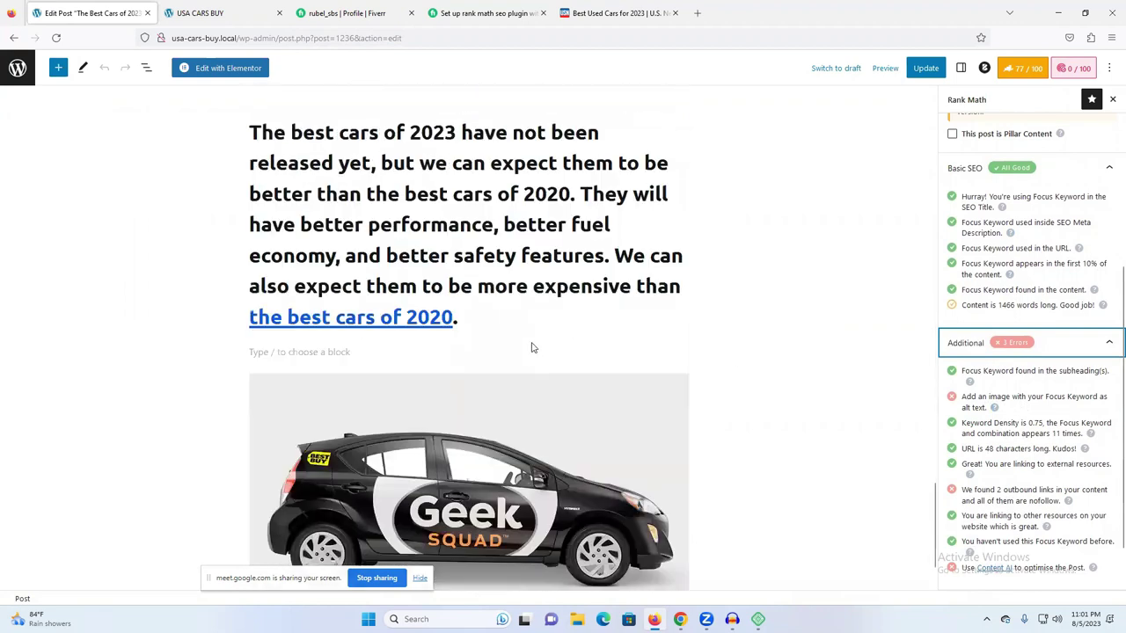
{"action": "left_click", "coordinate": [392, 367]}
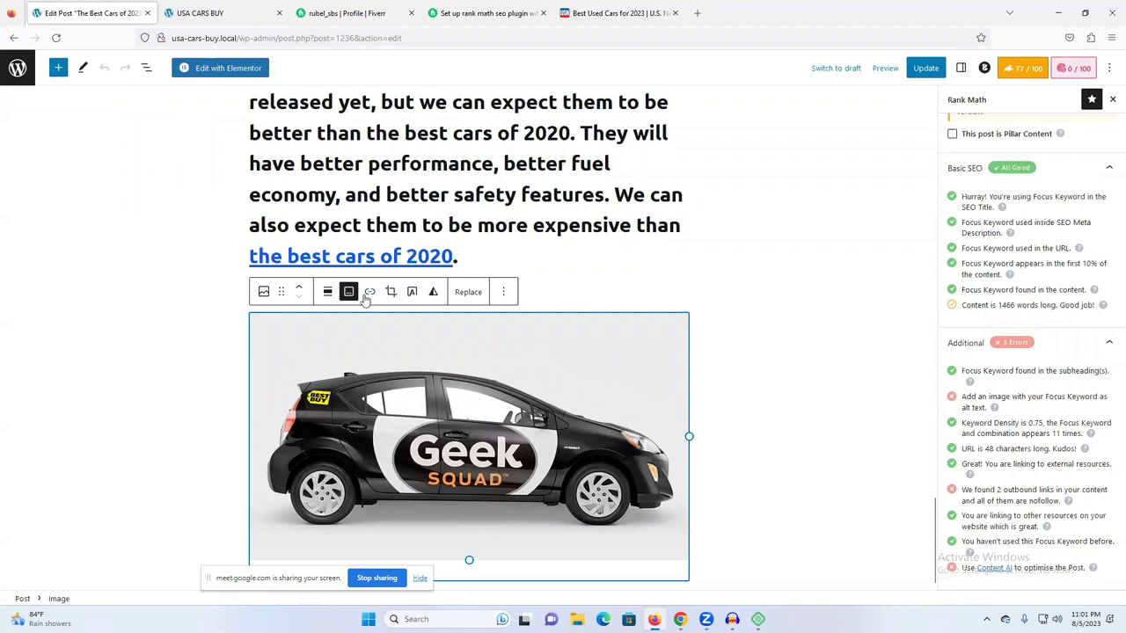
{"action": "left_click", "coordinate": [758, 422]}
- Insert a Video block below the car image and upload "Before Buying A USED CAR, Check THIS" from Downloads into it
{"action": "scroll", "coordinate": [683, 435], "scroll_direction": "down", "scroll_amount": 1}
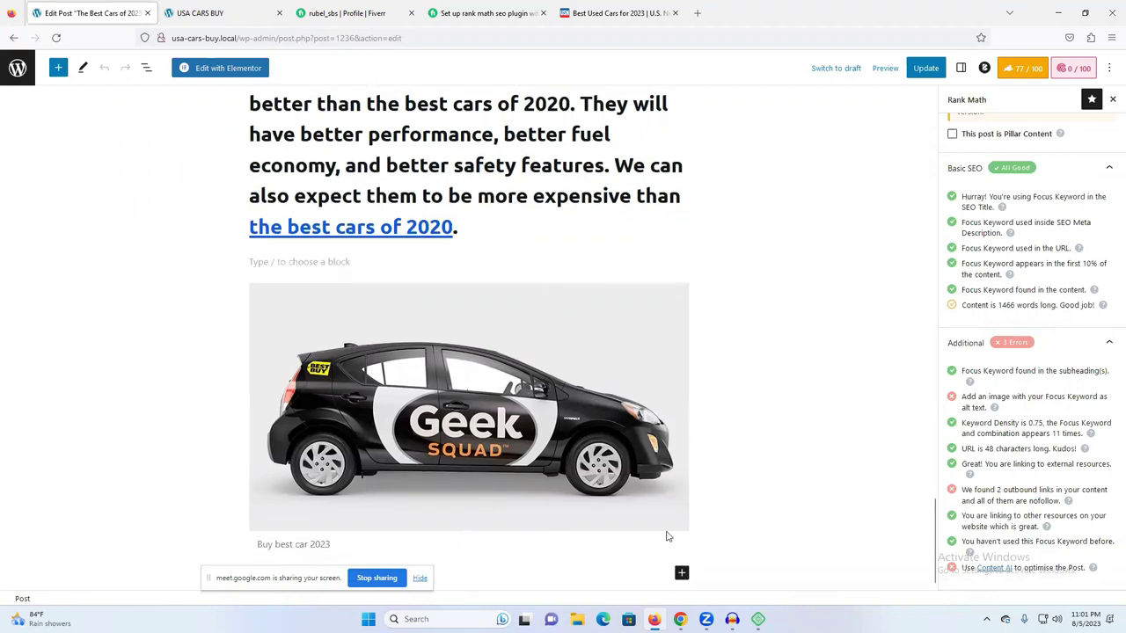
{"action": "left_click", "coordinate": [680, 572]}
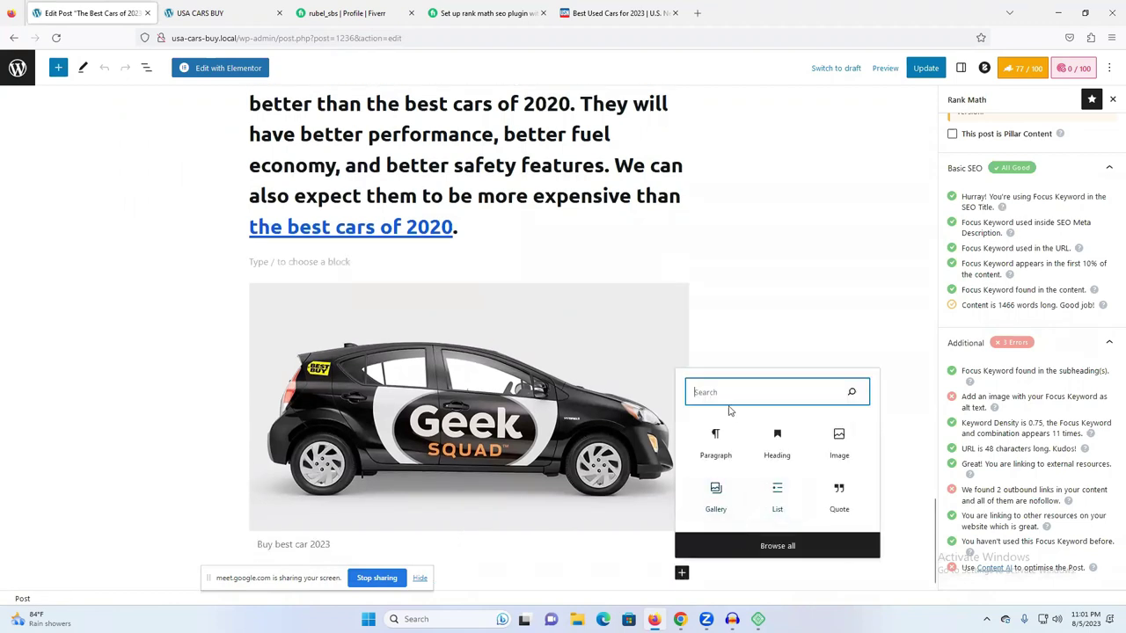
{"action": "type", "text": "video"}
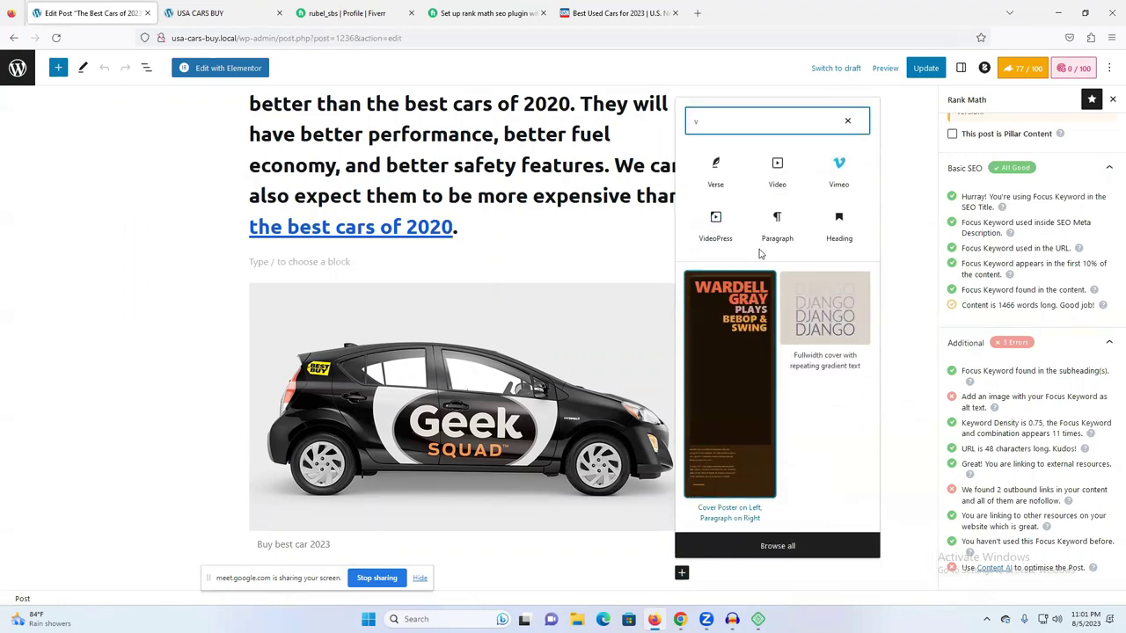
{"action": "left_click", "coordinate": [778, 171]}
{"action": "scroll", "coordinate": [393, 488], "scroll_direction": "down", "scroll_amount": 1}
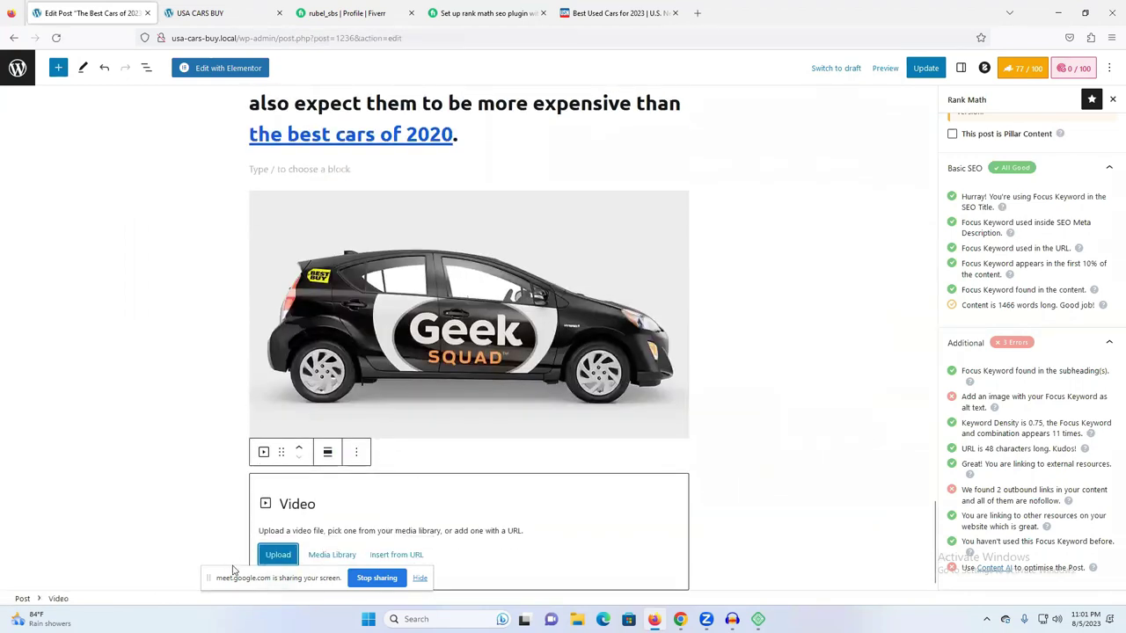
{"action": "left_click", "coordinate": [277, 556]}
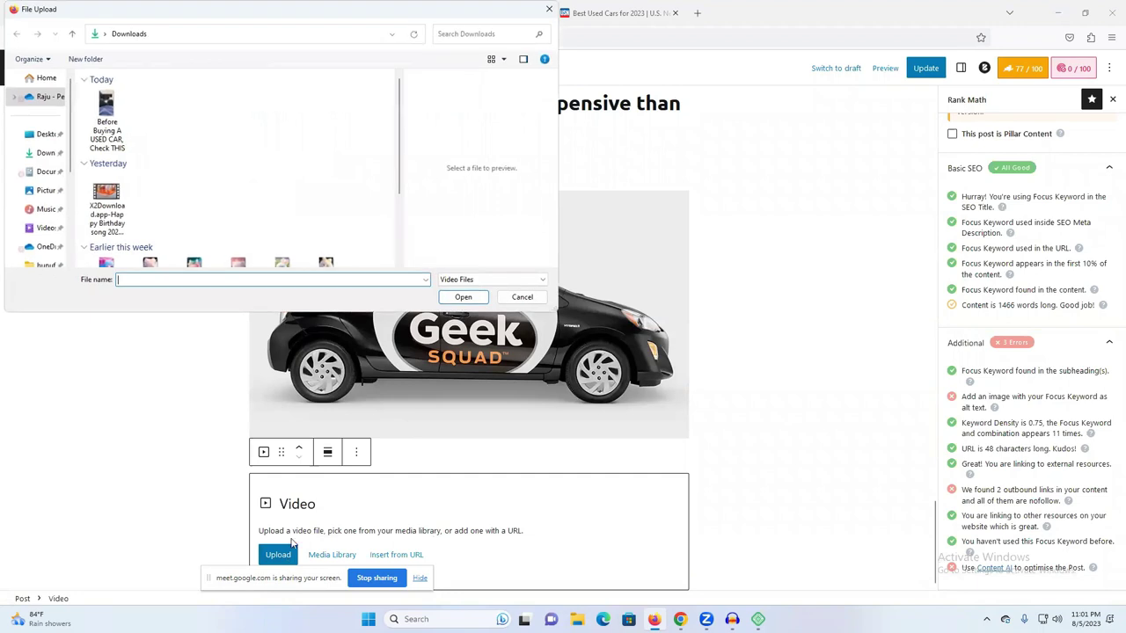
{"action": "left_click", "coordinate": [108, 207]}
{"action": "left_click", "coordinate": [111, 129]}
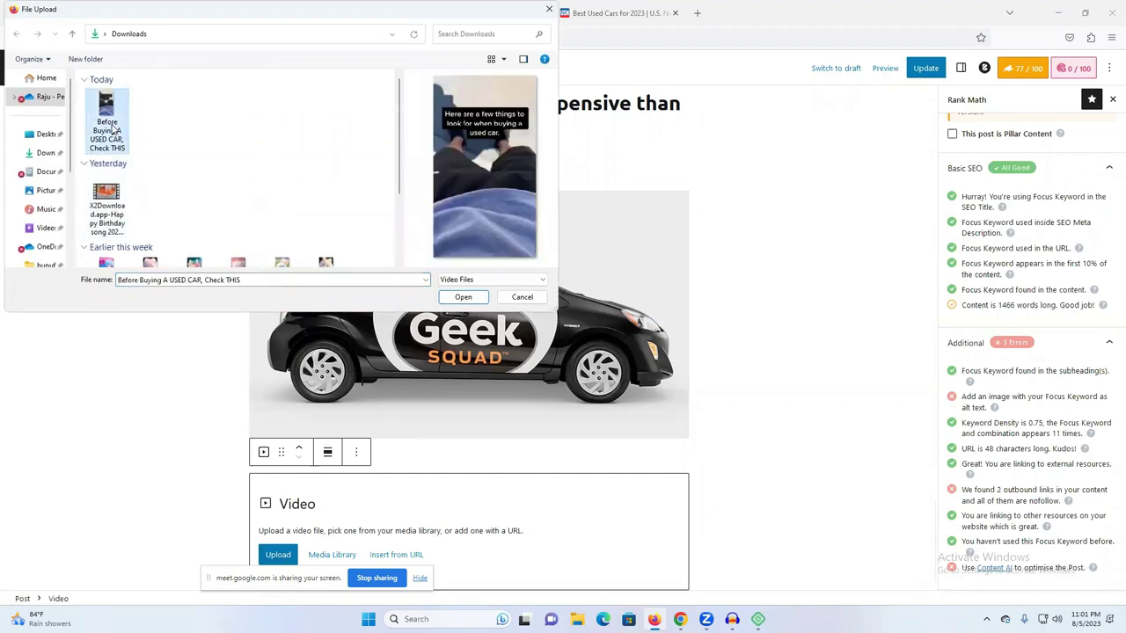
{"action": "left_click", "coordinate": [464, 298]}
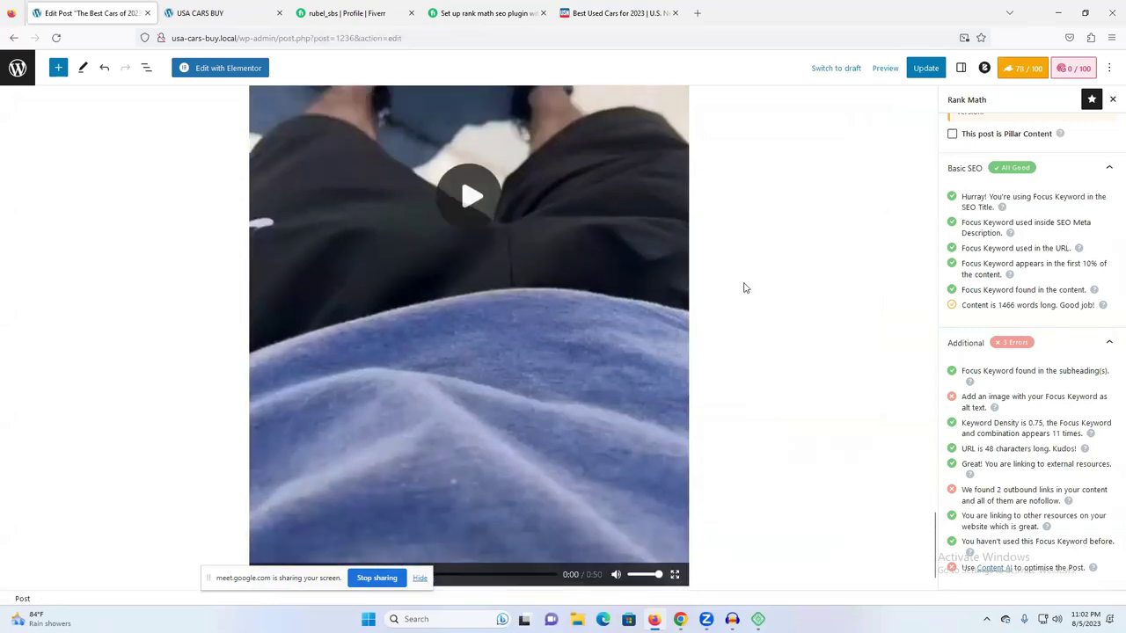
- Delete the Video block containing the used-car clip from below the car image
{"action": "scroll", "coordinate": [744, 287], "scroll_direction": "up", "scroll_amount": 5}
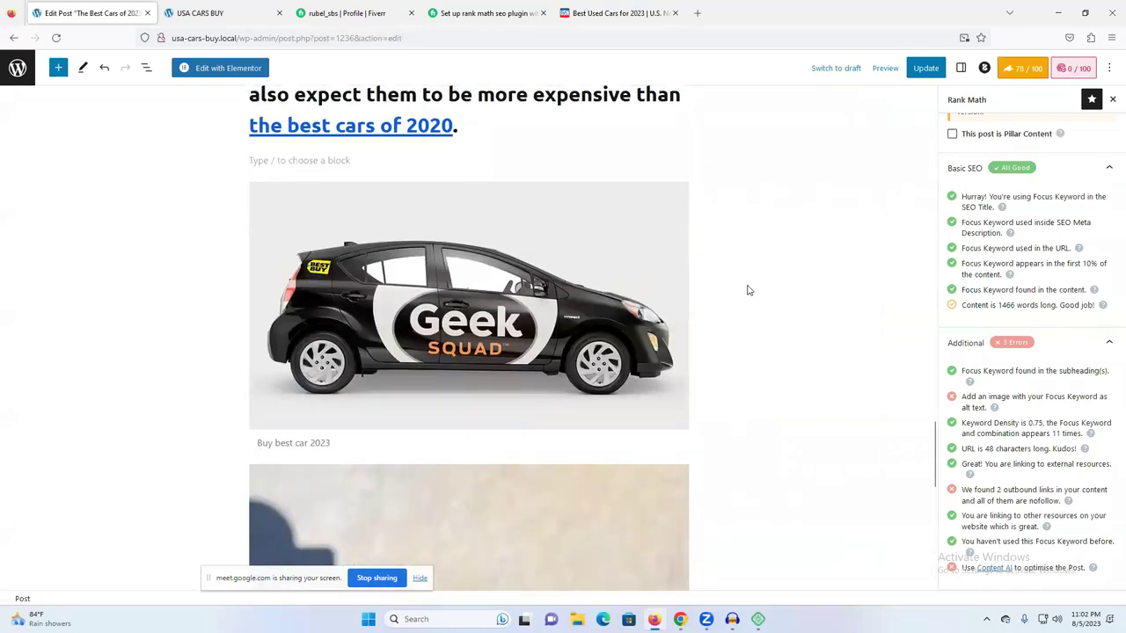
{"action": "scroll", "coordinate": [747, 290], "scroll_direction": "down", "scroll_amount": 5}
{"action": "left_click", "coordinate": [546, 324]}
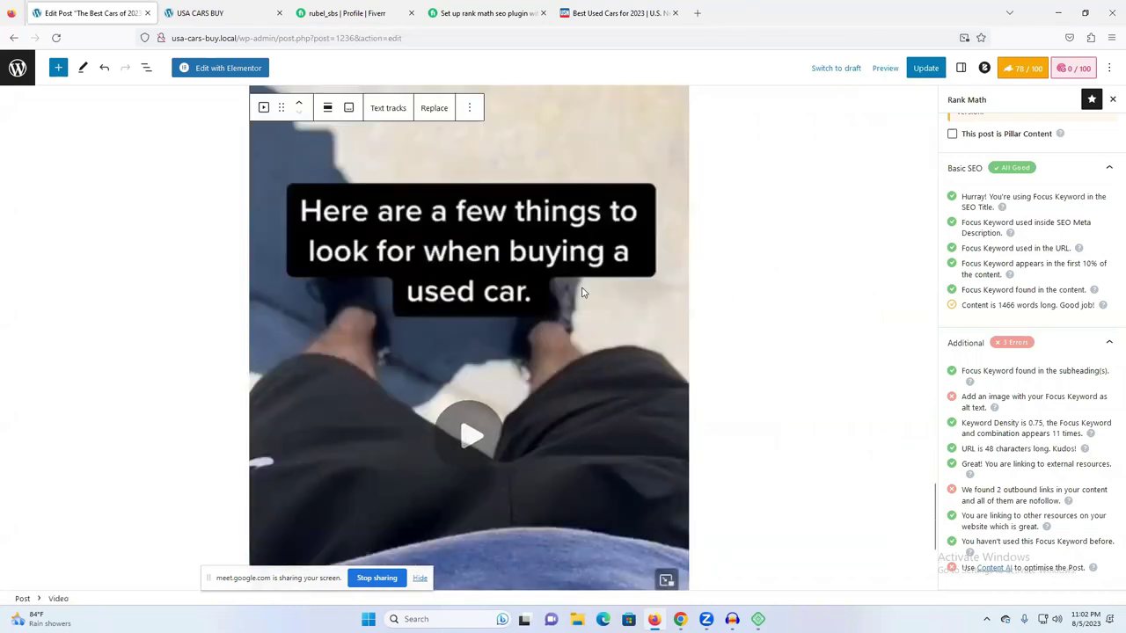
{"action": "left_click", "coordinate": [581, 293]}
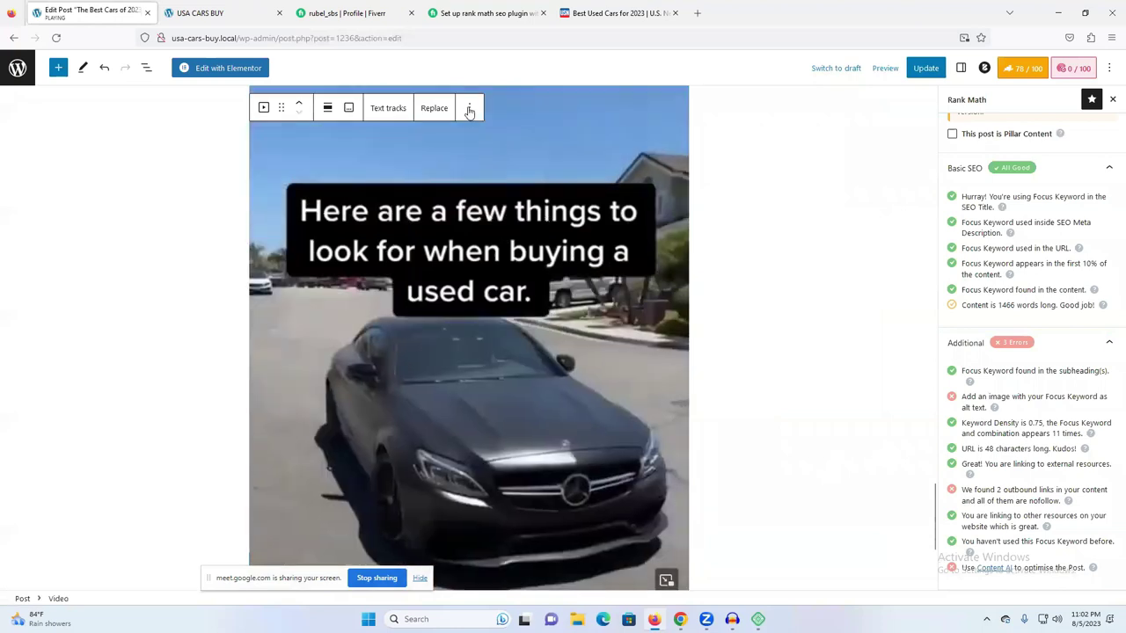
{"action": "left_click", "coordinate": [469, 109]}
{"action": "left_click", "coordinate": [504, 406]}
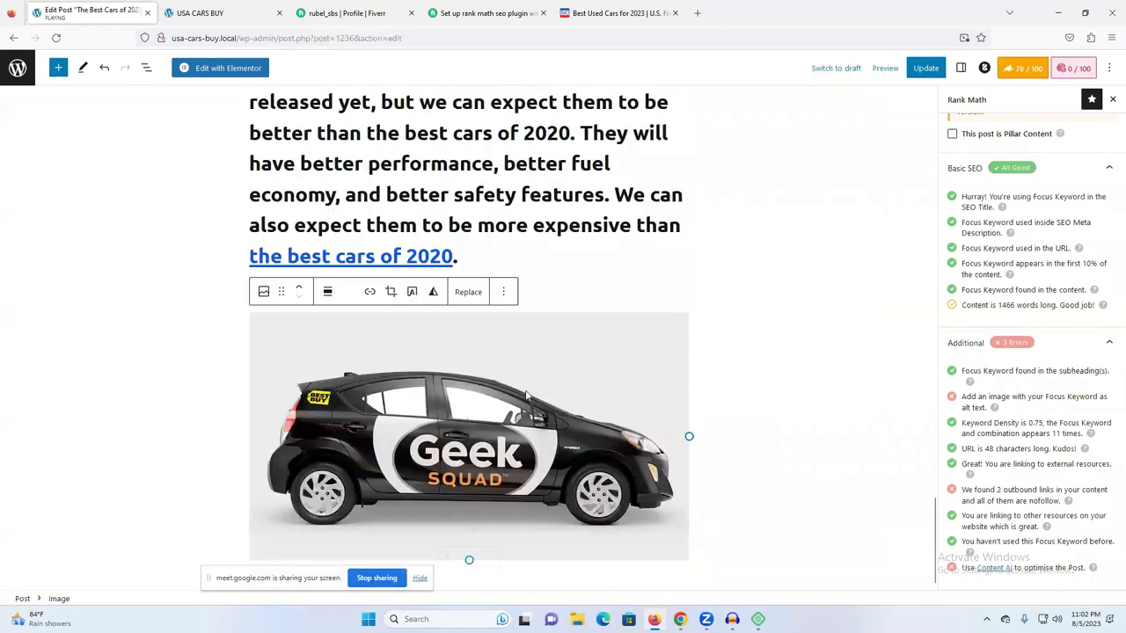
{"action": "left_click", "coordinate": [726, 527]}
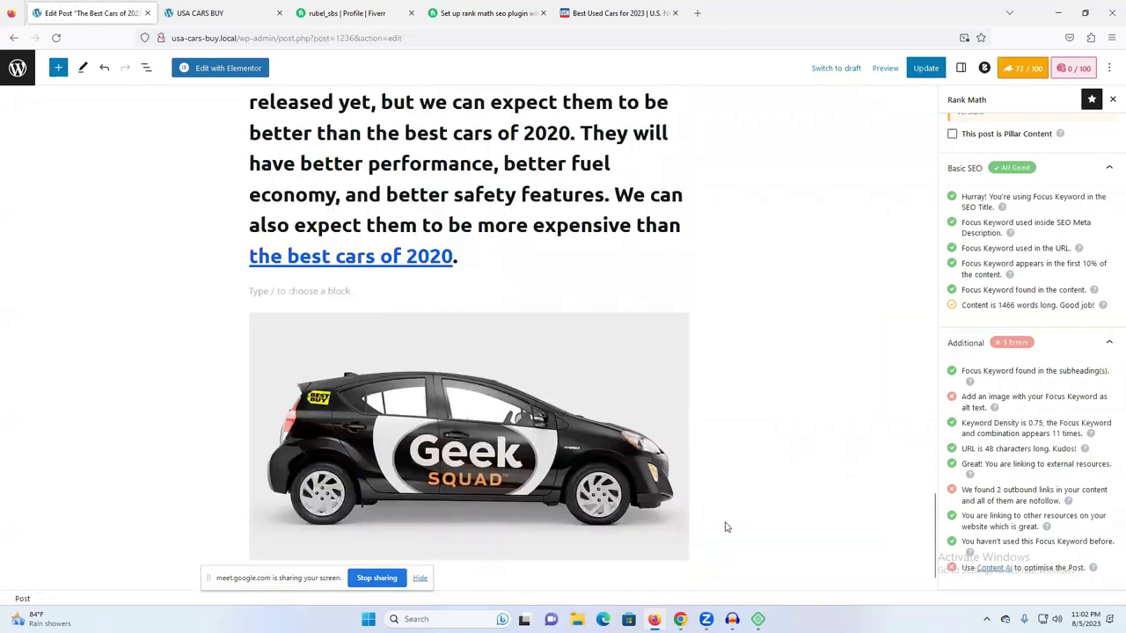
- Insert a new Video block below the car image and pick Before-Buying-A-USED-CAR-Check-THIS.mp4 in the media library
{"action": "scroll", "coordinate": [642, 542], "scroll_direction": "down", "scroll_amount": 1}
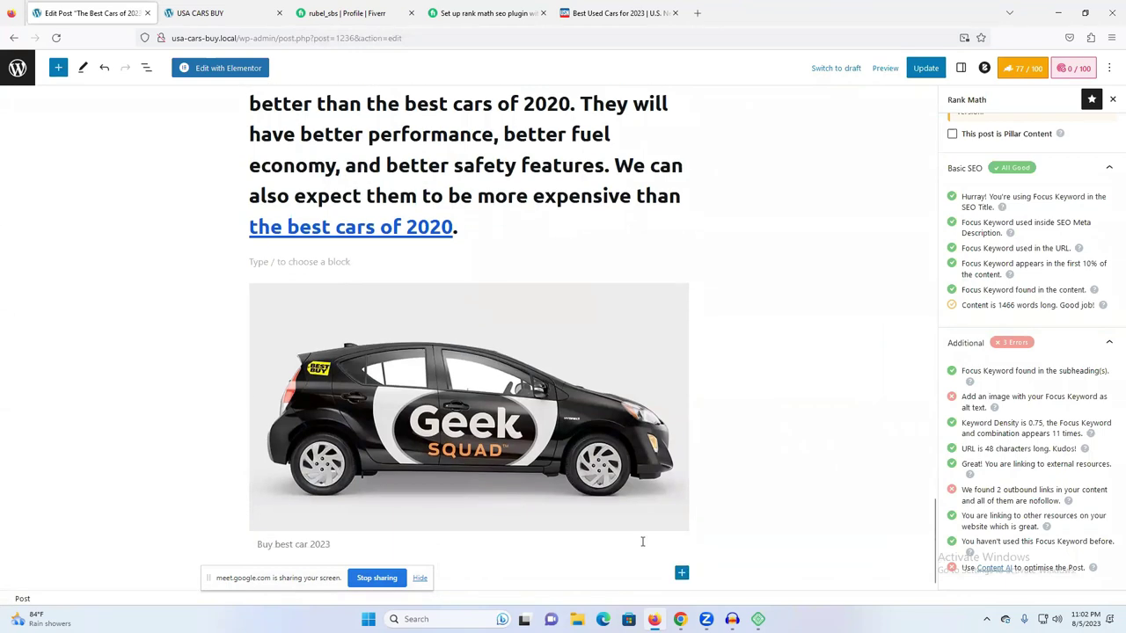
{"action": "left_click", "coordinate": [681, 572]}
{"action": "left_click", "coordinate": [719, 500]}
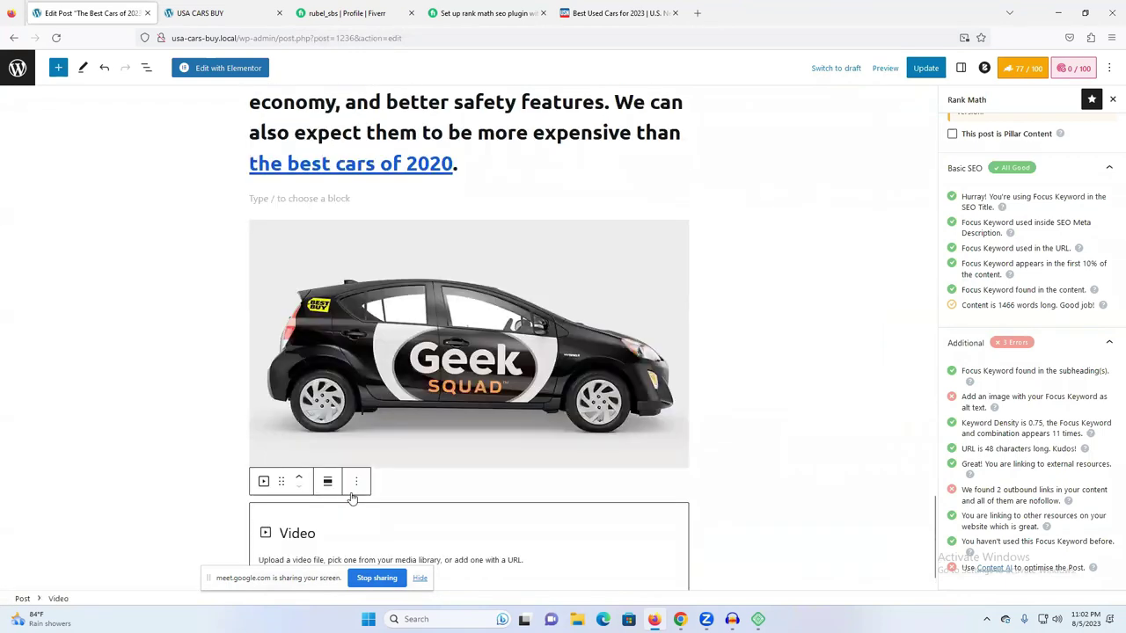
{"action": "scroll", "coordinate": [352, 499], "scroll_direction": "down", "scroll_amount": 1}
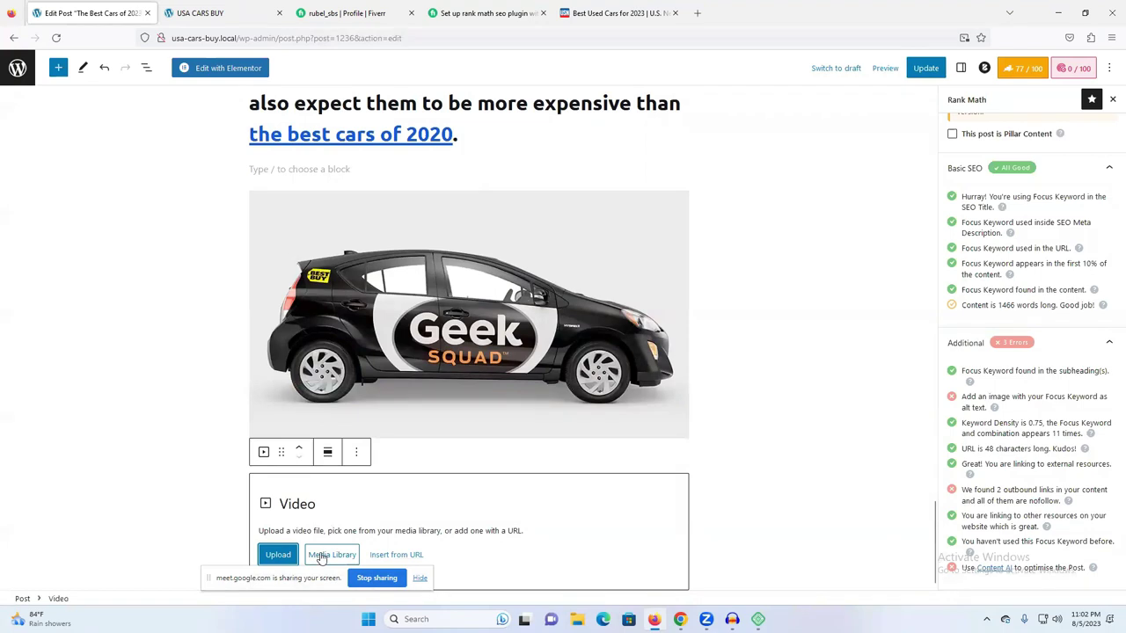
{"action": "left_click", "coordinate": [332, 555]}
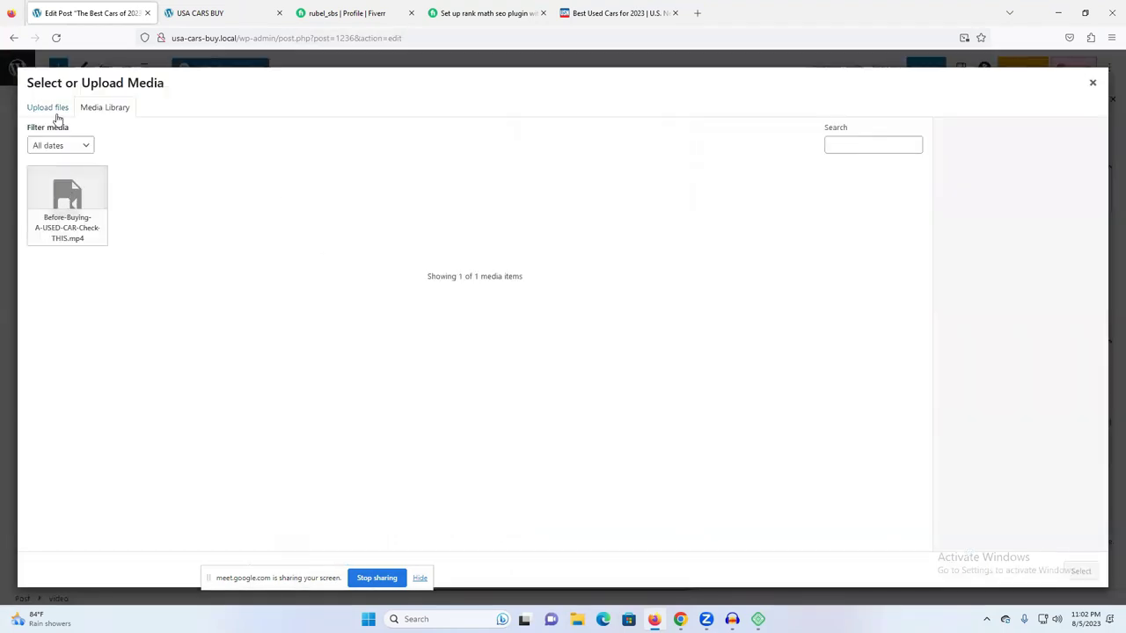
{"action": "left_click", "coordinate": [69, 215]}
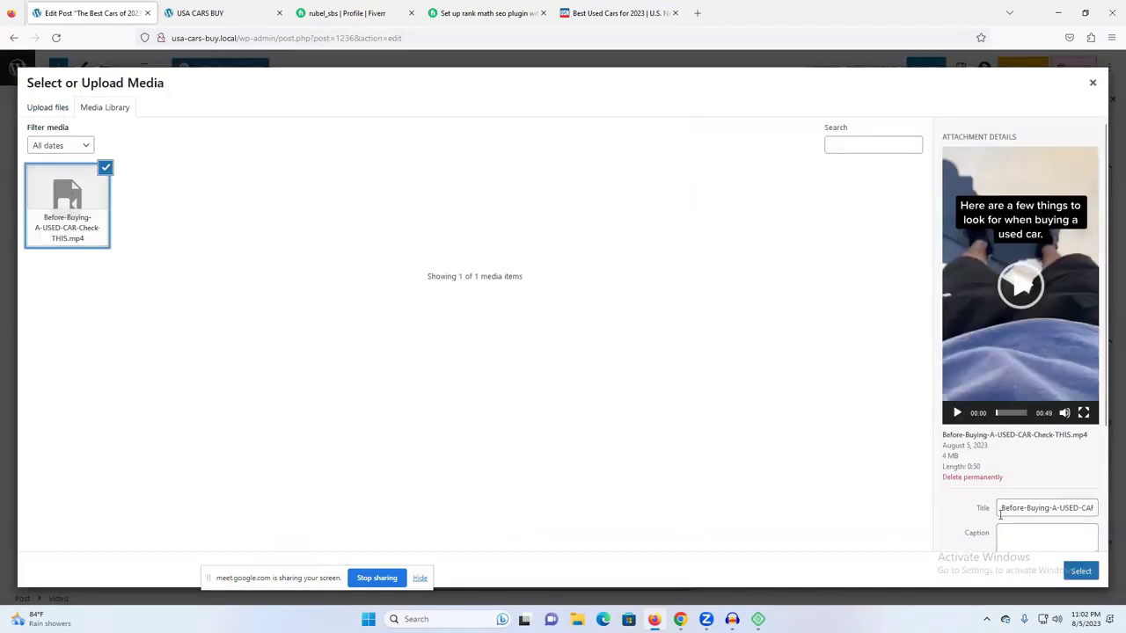
{"action": "scroll", "coordinate": [1000, 515], "scroll_direction": "down", "scroll_amount": 2}
{"action": "left_click", "coordinate": [1025, 347]}
{"action": "key", "text": "ctrl+a"}
{"action": "type", "text": "/cars-trucks/rankings/used"}
{"action": "key", "text": "ctrl+a"}
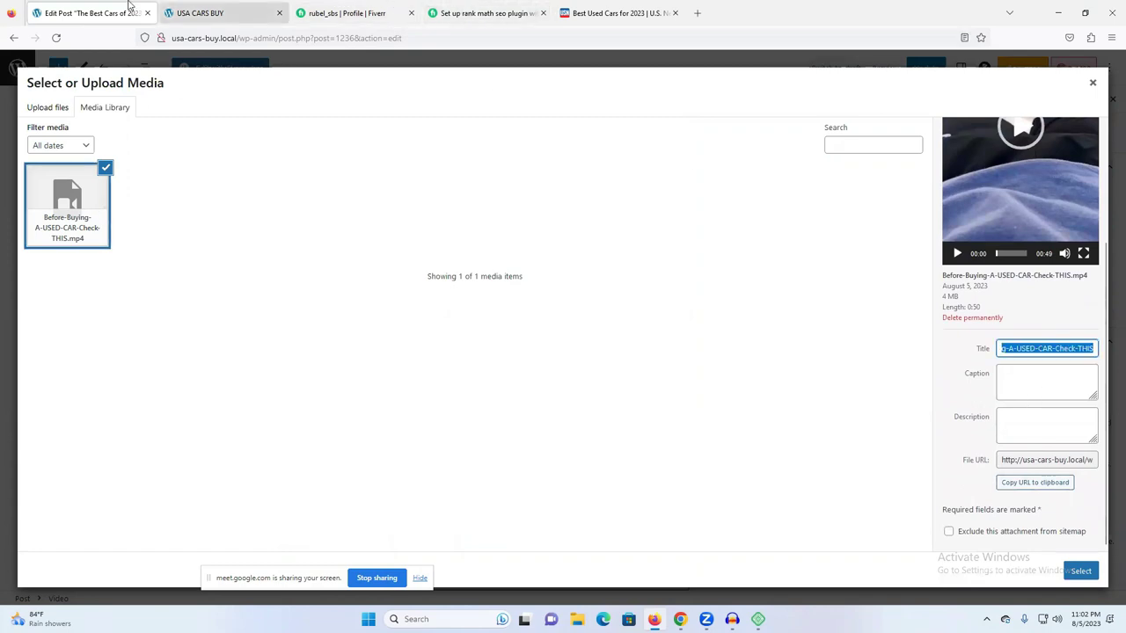
- Switch to the Google Doc "The Best Cars of 2023" and copy the first focus keyword, "The Best Cars of 2023"
{"action": "left_click", "coordinate": [211, 7]}
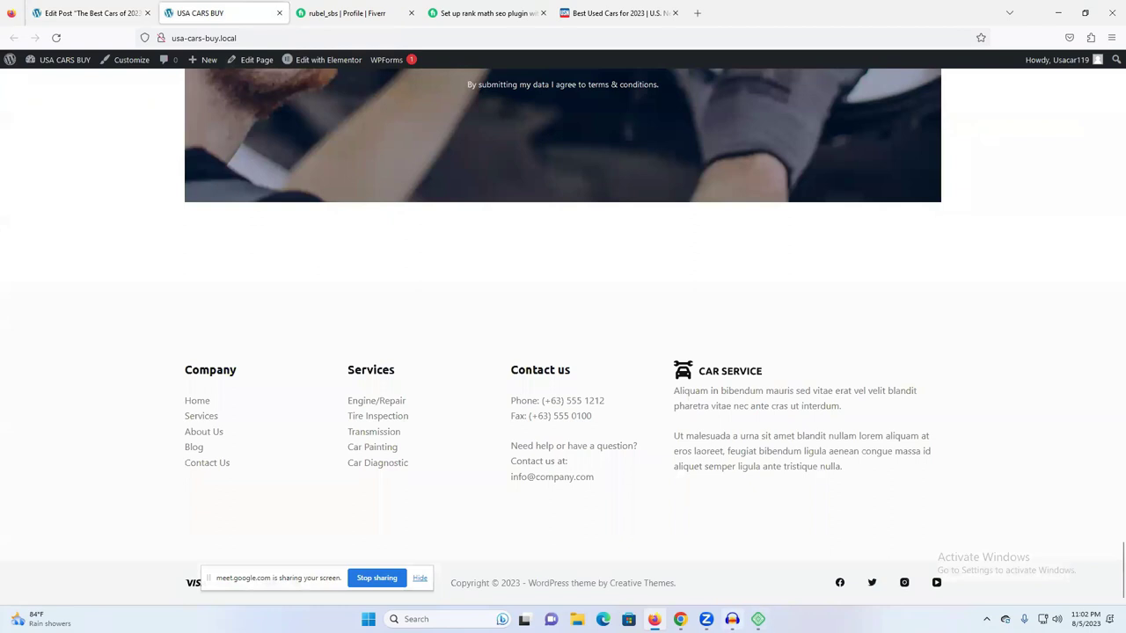
{"action": "mouse_move", "coordinate": [680, 619]}
{"action": "left_click", "coordinate": [650, 581]}
{"action": "scroll", "coordinate": [565, 422], "scroll_direction": "up", "scroll_amount": 10}
{"action": "scroll", "coordinate": [563, 413], "scroll_direction": "down", "scroll_amount": 5}
{"action": "scroll", "coordinate": [550, 413], "scroll_direction": "down", "scroll_amount": 5}
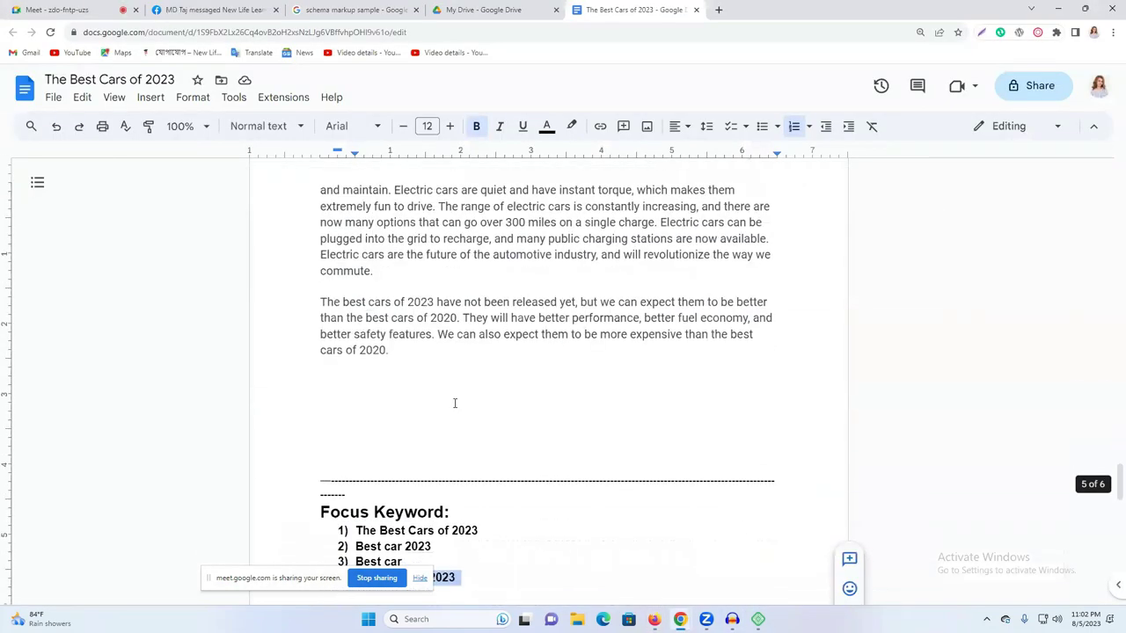
{"action": "left_click_drag", "start_coordinate": [484, 430], "coordinate": [364, 431]}
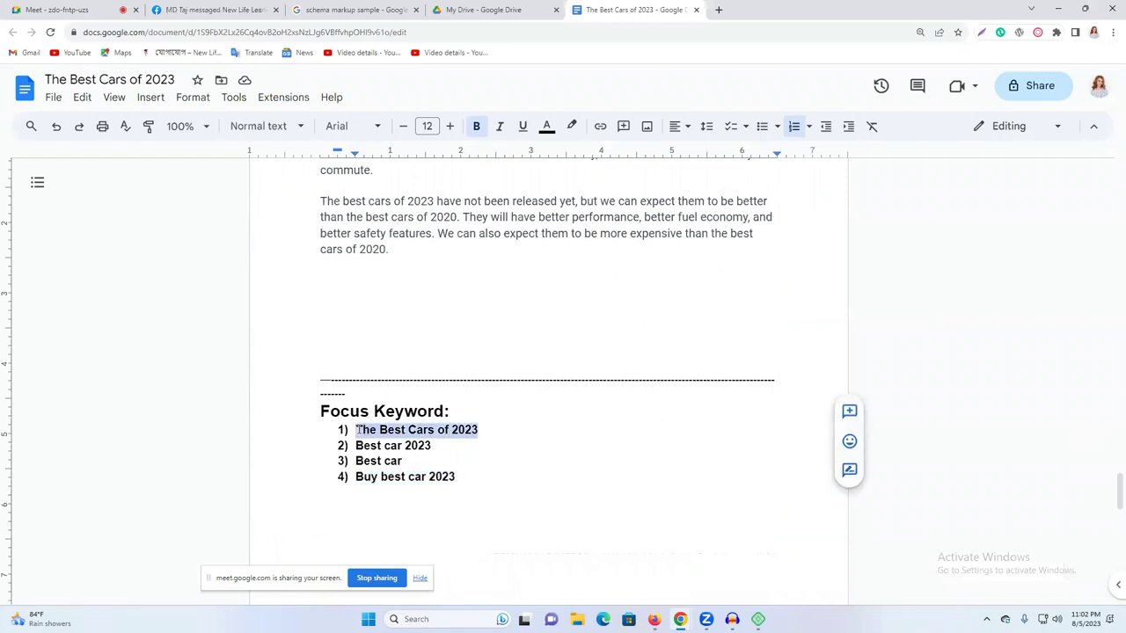
- Back in the WordPress media dialog in Firefox, set the video's title to "The Best Cars of 2023" and insert it into the post
{"action": "left_click", "coordinate": [655, 619]}
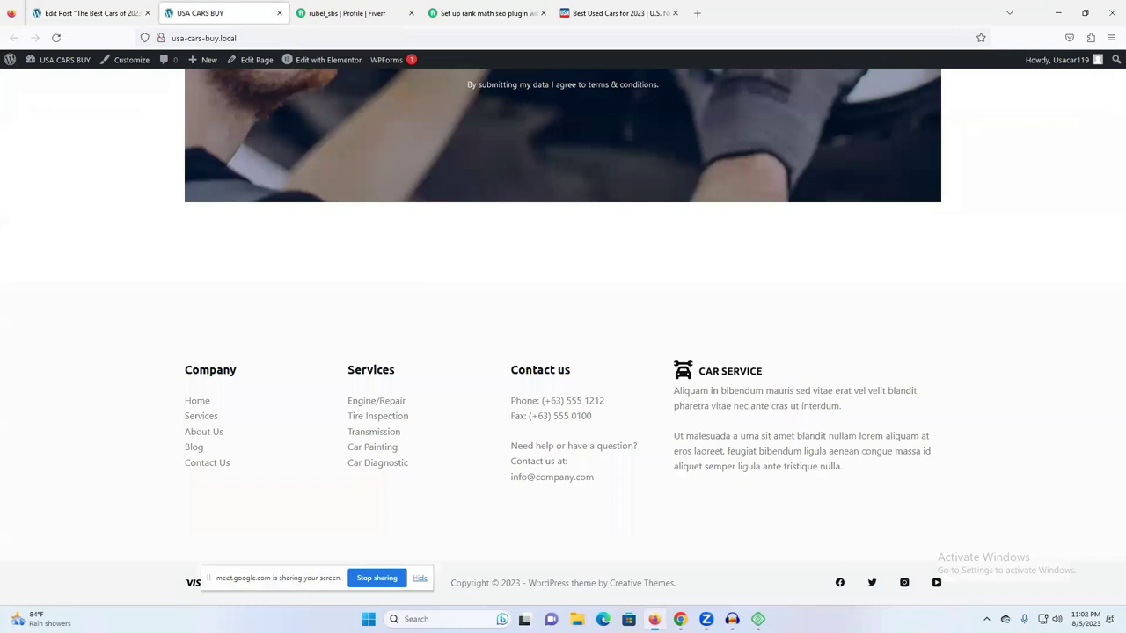
{"action": "left_click", "coordinate": [99, 11]}
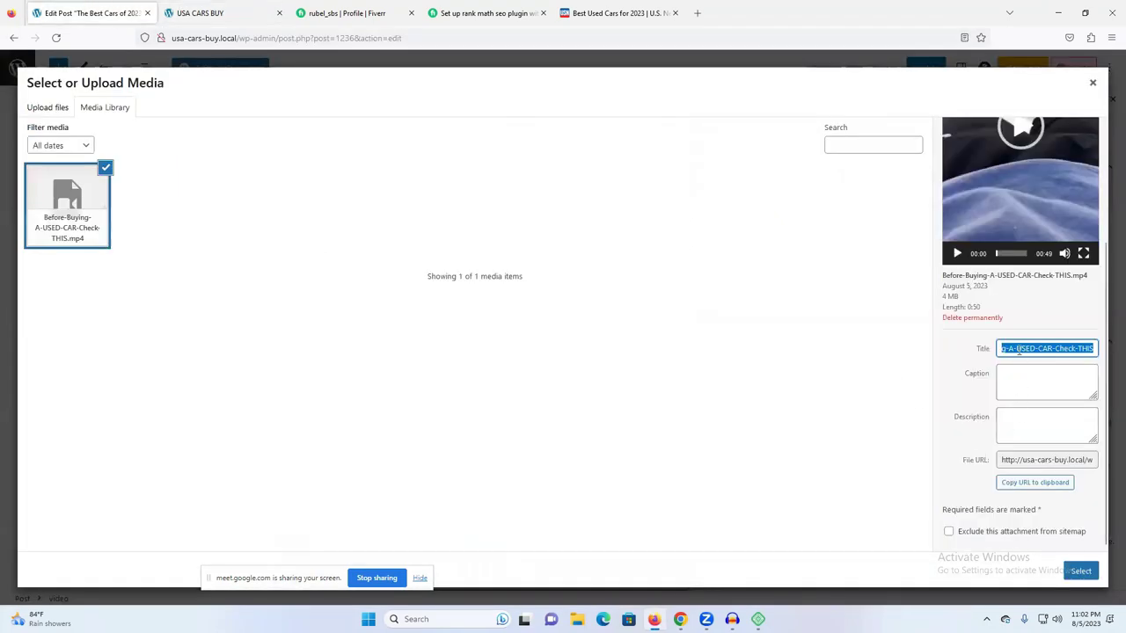
{"action": "type", "text": "The Best Cars of 2023"}
{"action": "left_click", "coordinate": [959, 375]}
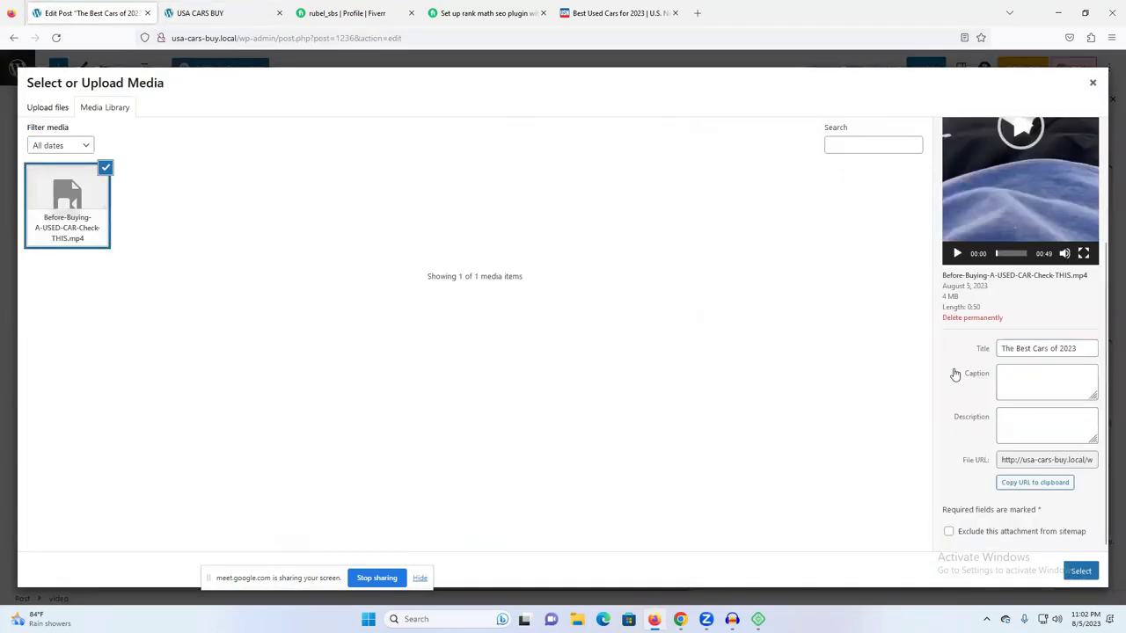
{"action": "left_click", "coordinate": [1081, 569]}
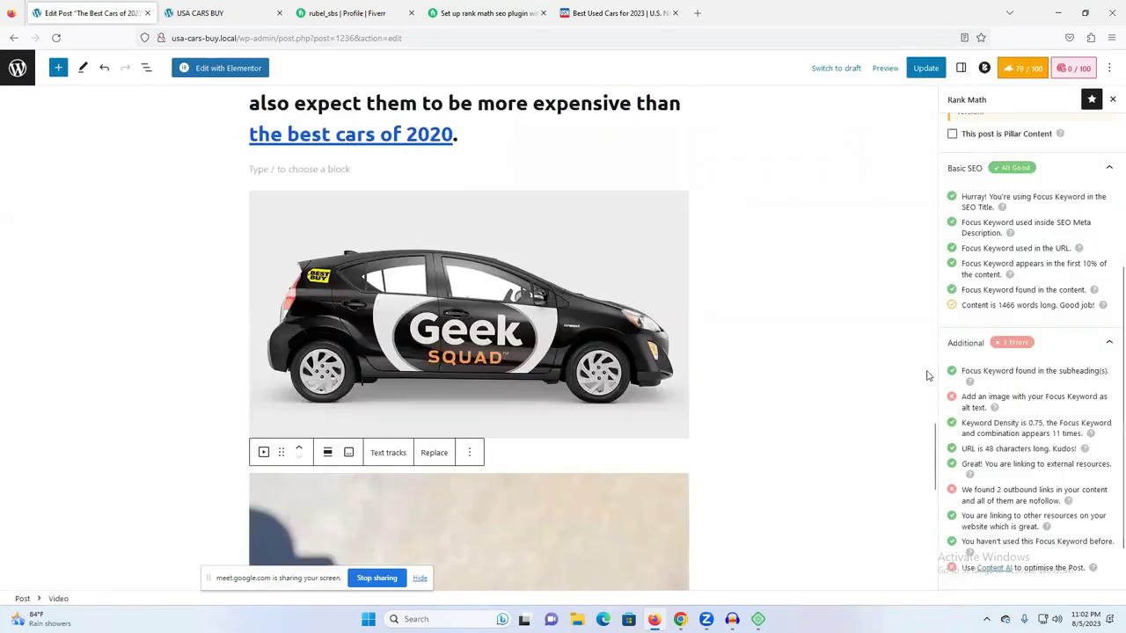
{"action": "scroll", "coordinate": [1048, 402], "scroll_direction": "down", "scroll_amount": 1}
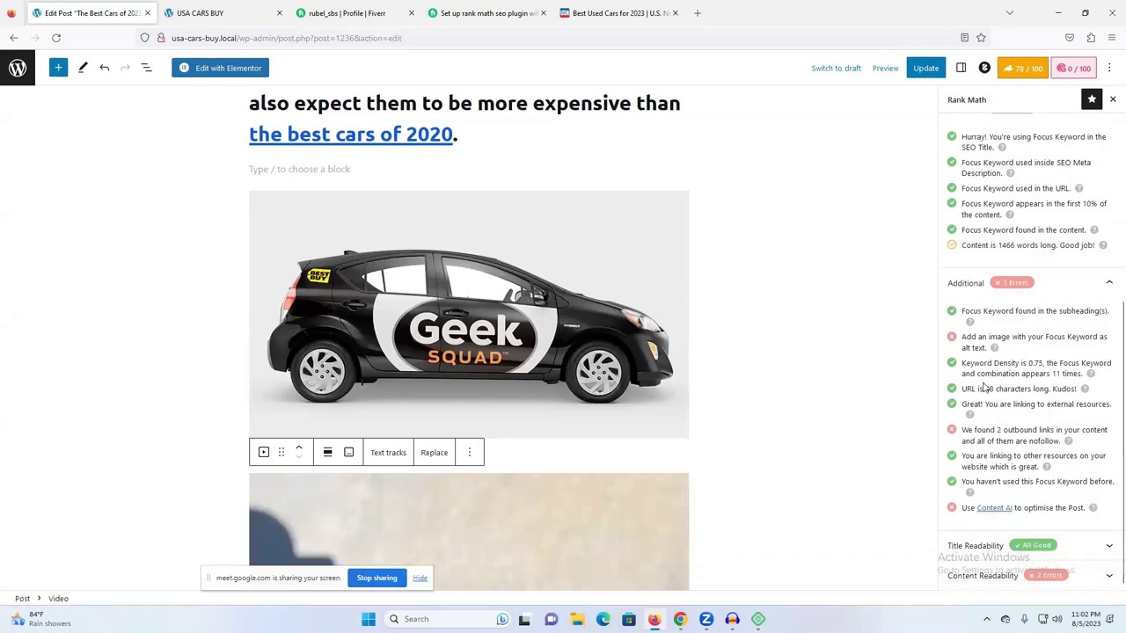
- Check the car image's caption, then review Rank Math's Additional checks on using the focus keyword as image alt text
{"action": "left_click", "coordinate": [475, 337]}
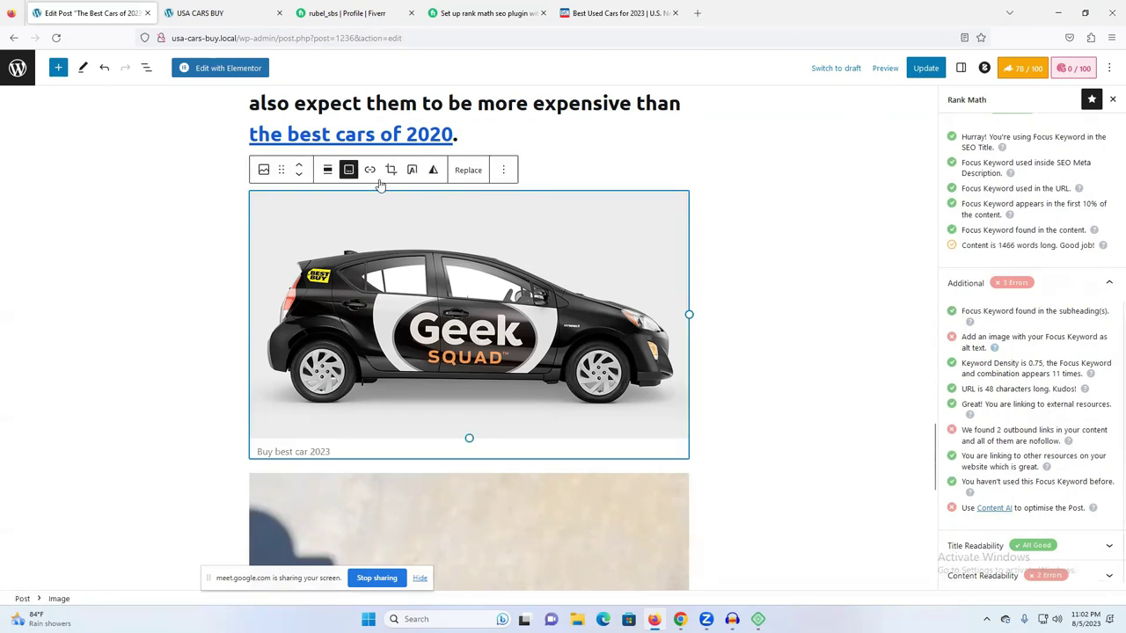
{"action": "triple_click", "coordinate": [343, 450]}
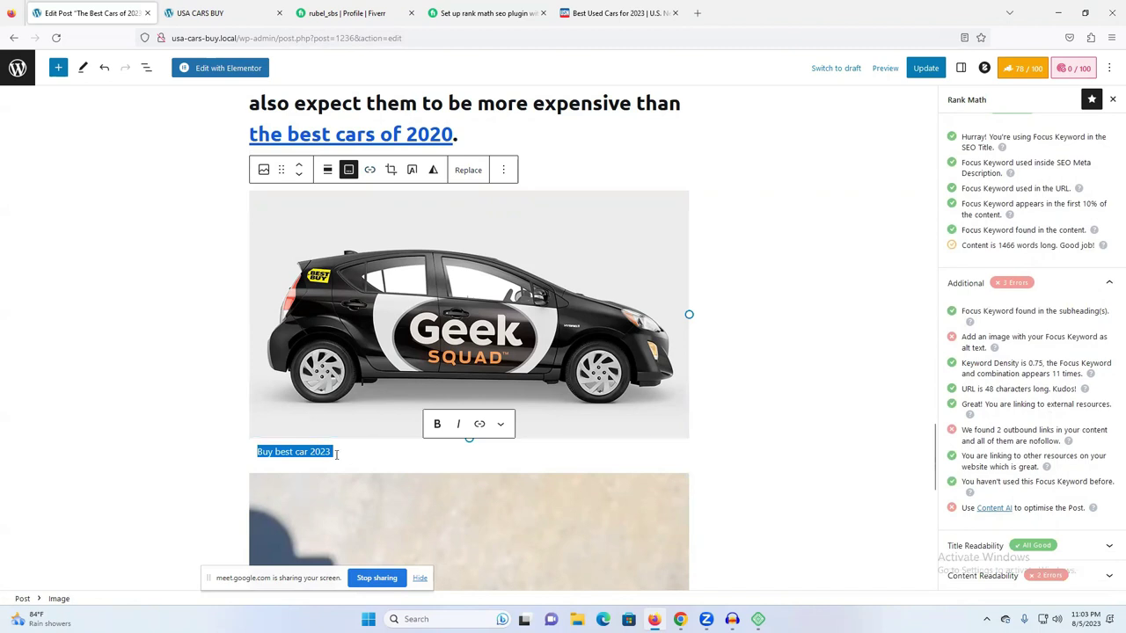
{"action": "left_click", "coordinate": [369, 448]}
{"action": "left_click", "coordinate": [593, 375]}
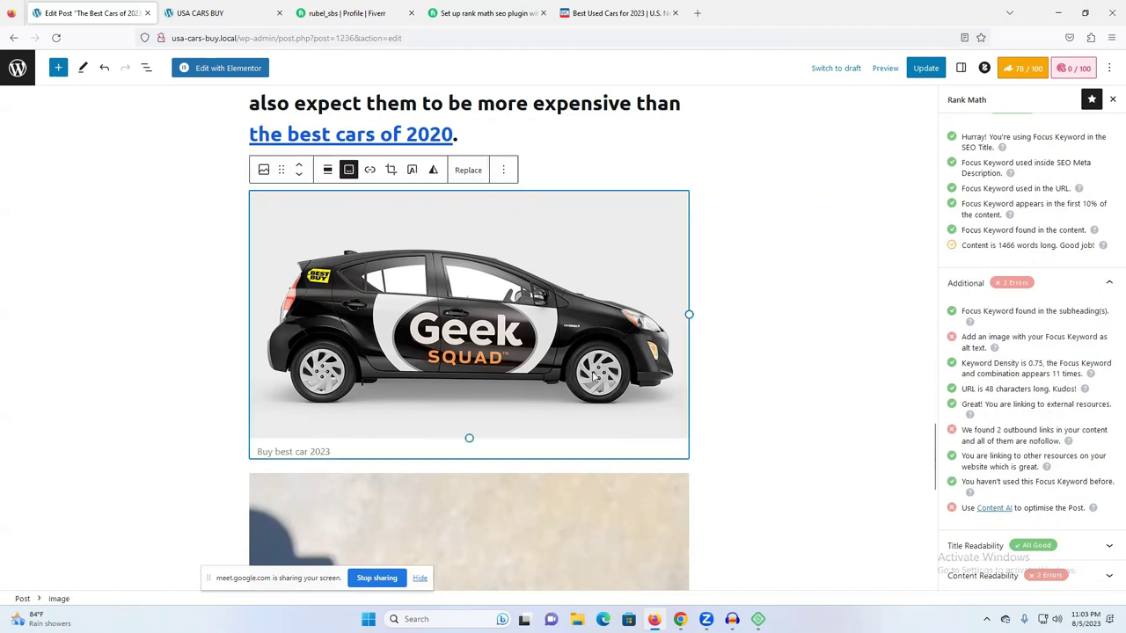
{"action": "scroll", "coordinate": [796, 383], "scroll_direction": "down", "scroll_amount": 3}
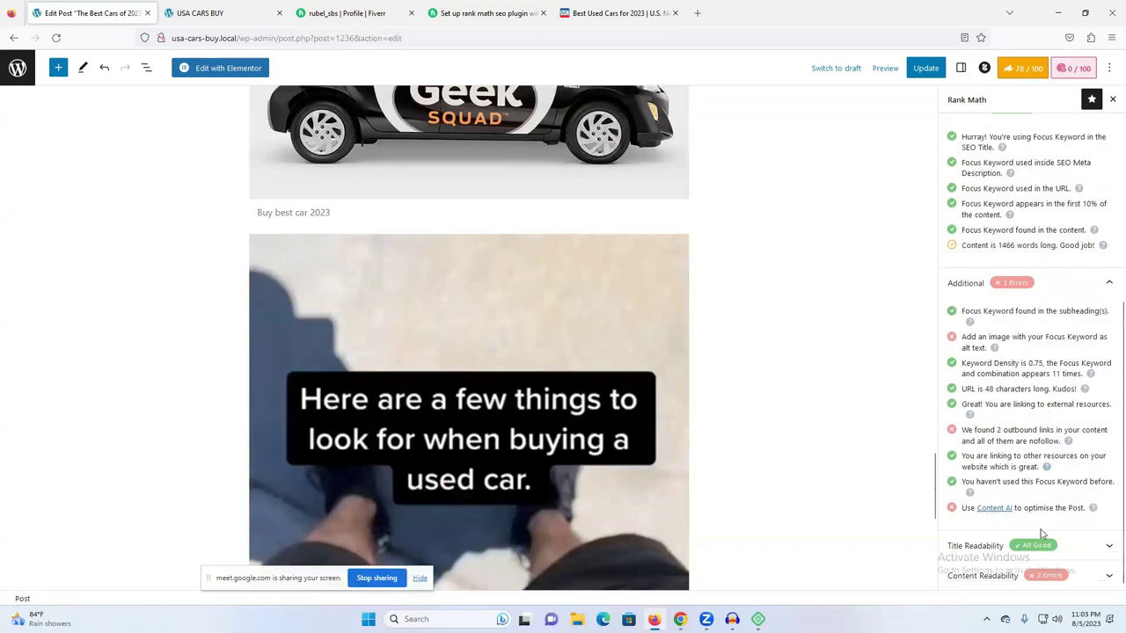
{"action": "left_click", "coordinate": [1111, 100]}
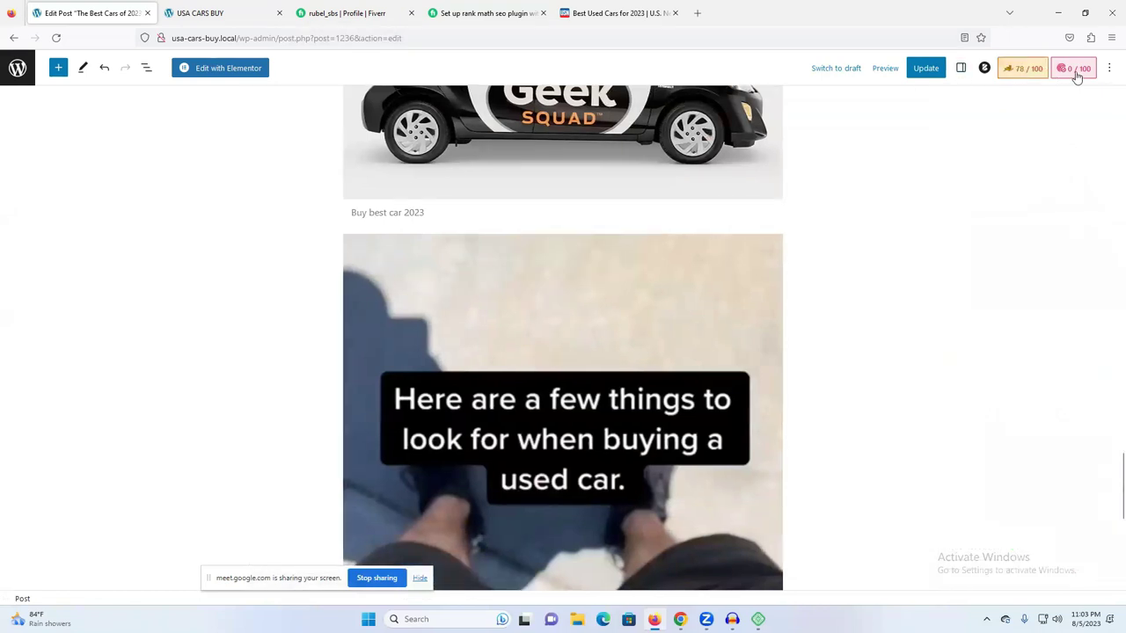
{"action": "left_click", "coordinate": [1009, 70]}
{"action": "scroll", "coordinate": [1049, 373], "scroll_direction": "down", "scroll_amount": 2}
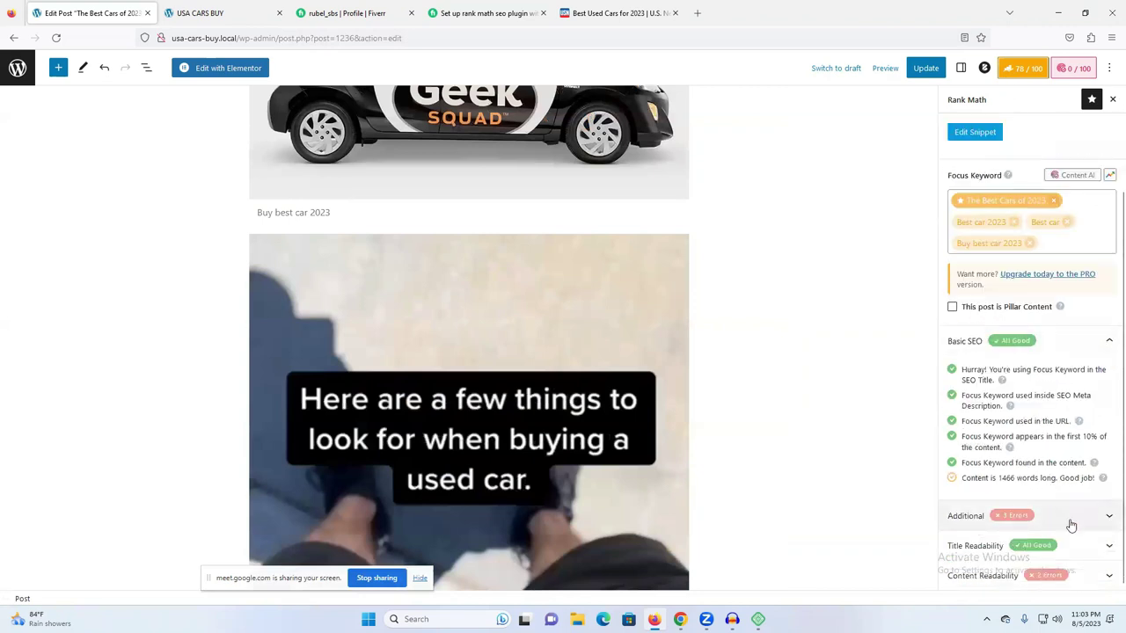
{"action": "left_click", "coordinate": [1038, 515]}
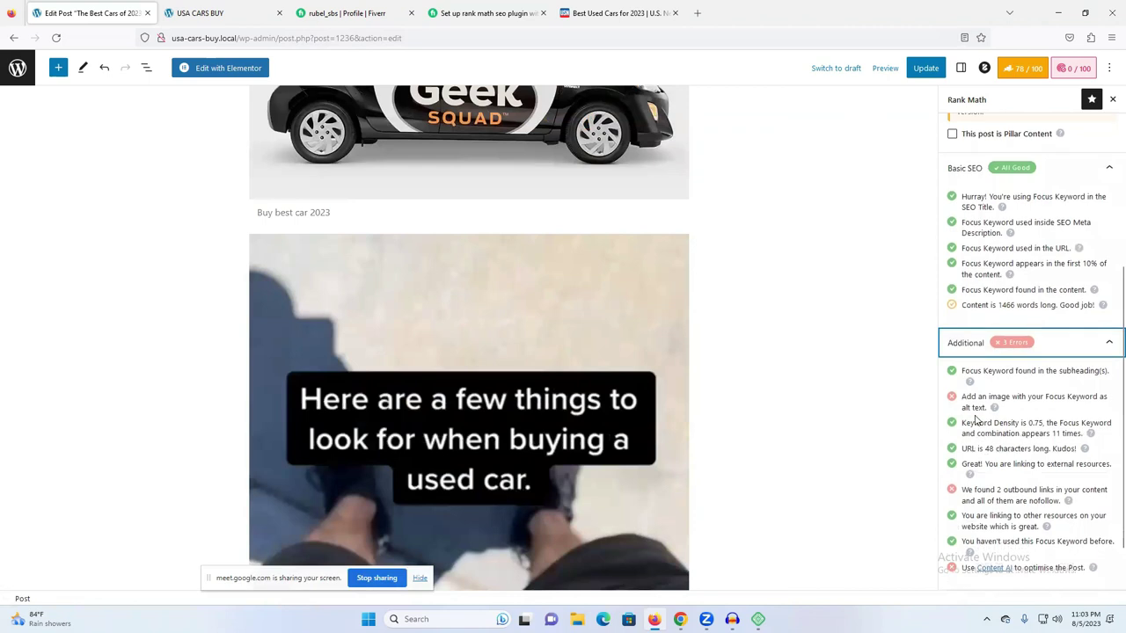
{"action": "double_click", "coordinate": [1037, 397]}
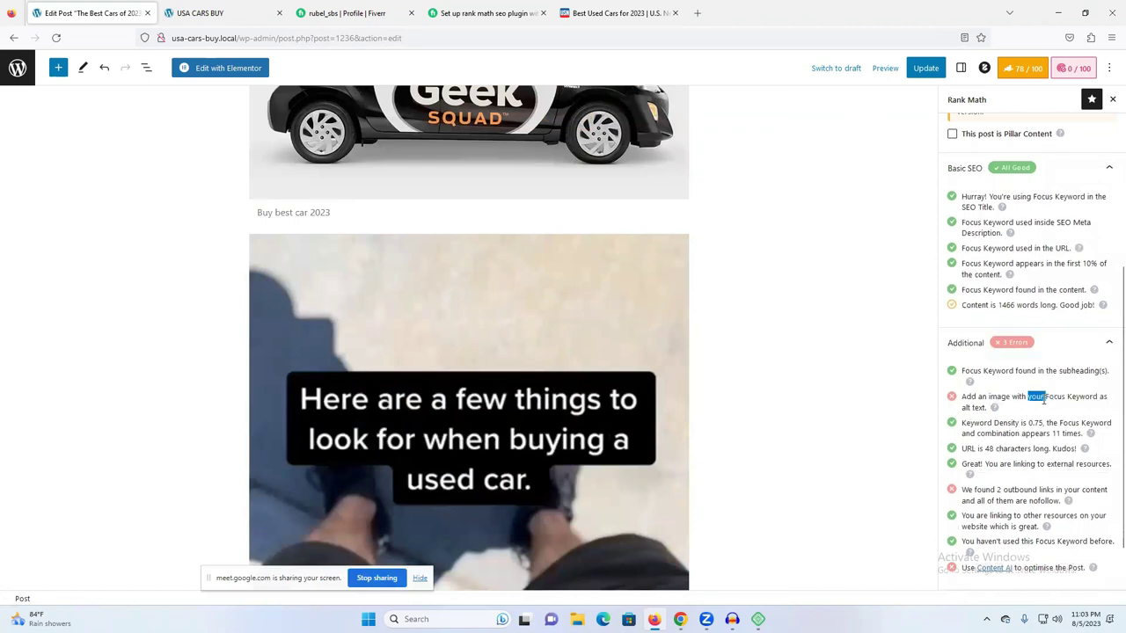
- Delete the captioned car image block above the used-car video
{"action": "scroll", "coordinate": [426, 303], "scroll_direction": "up", "scroll_amount": 2}
{"action": "left_click", "coordinate": [426, 303]}
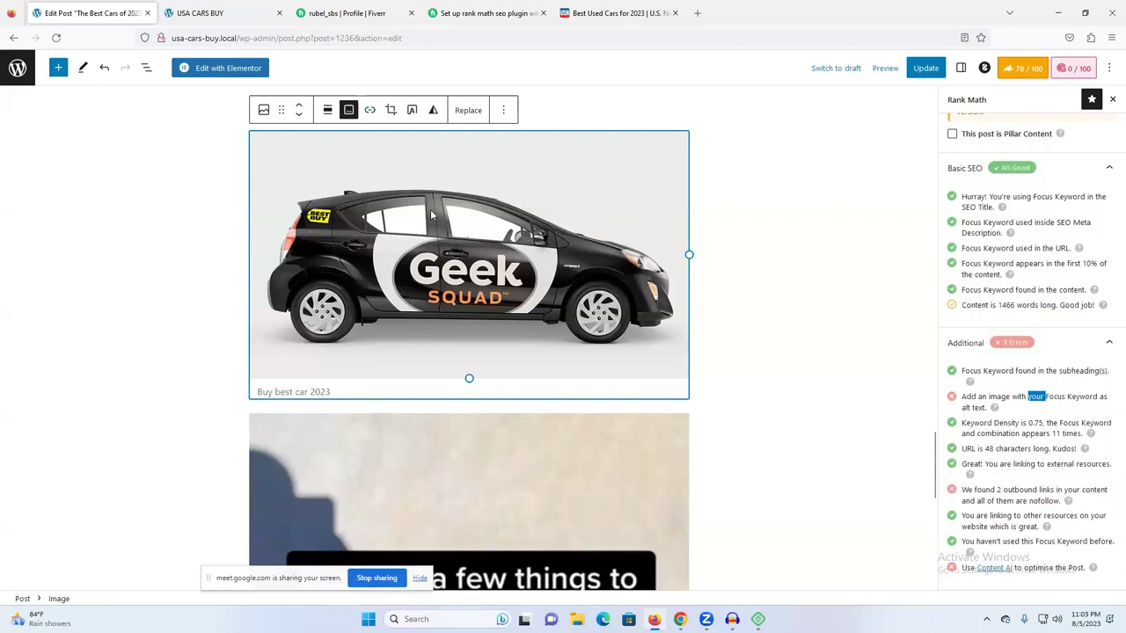
{"action": "key", "text": "Delete"}
{"action": "key", "text": "BackSpace"}
- Insert an Image block below the used-car video and pick geekmobile_blog_v01-1.jpg from the media library
{"action": "scroll", "coordinate": [821, 342], "scroll_direction": "down", "scroll_amount": 3}
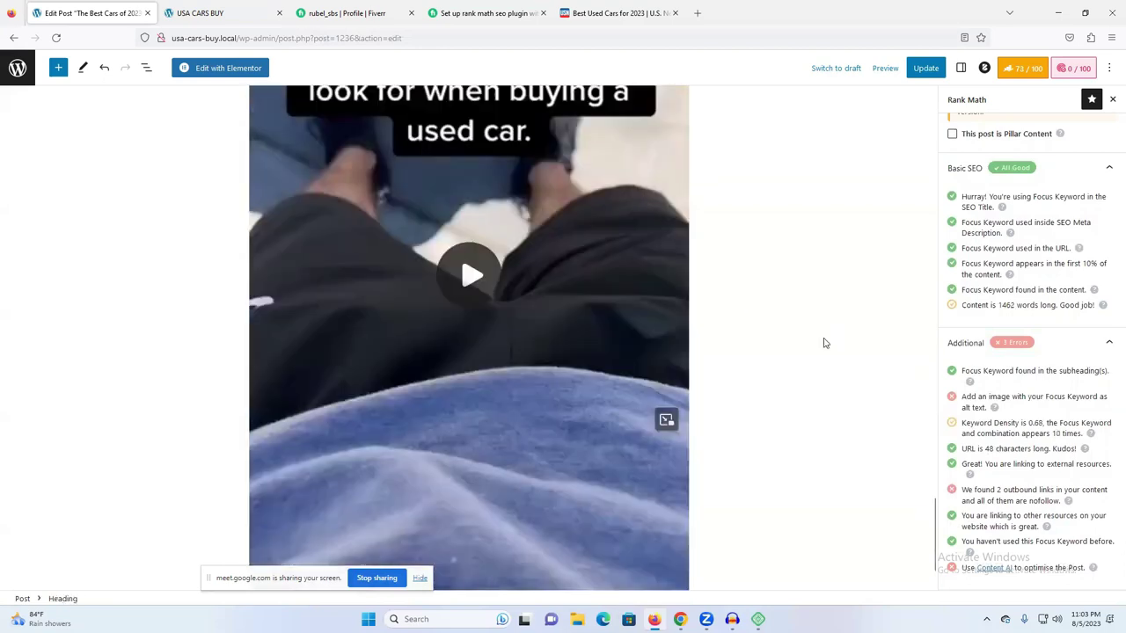
{"action": "left_click", "coordinate": [698, 551]}
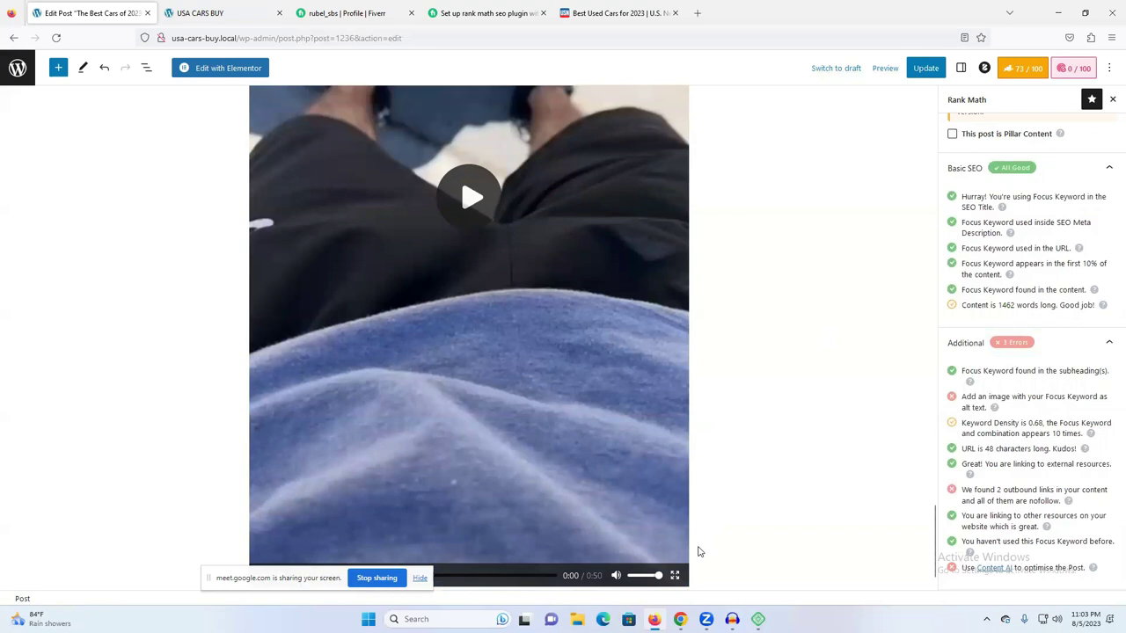
{"action": "scroll", "coordinate": [698, 551], "scroll_direction": "down", "scroll_amount": 1}
{"action": "left_click", "coordinate": [703, 534]}
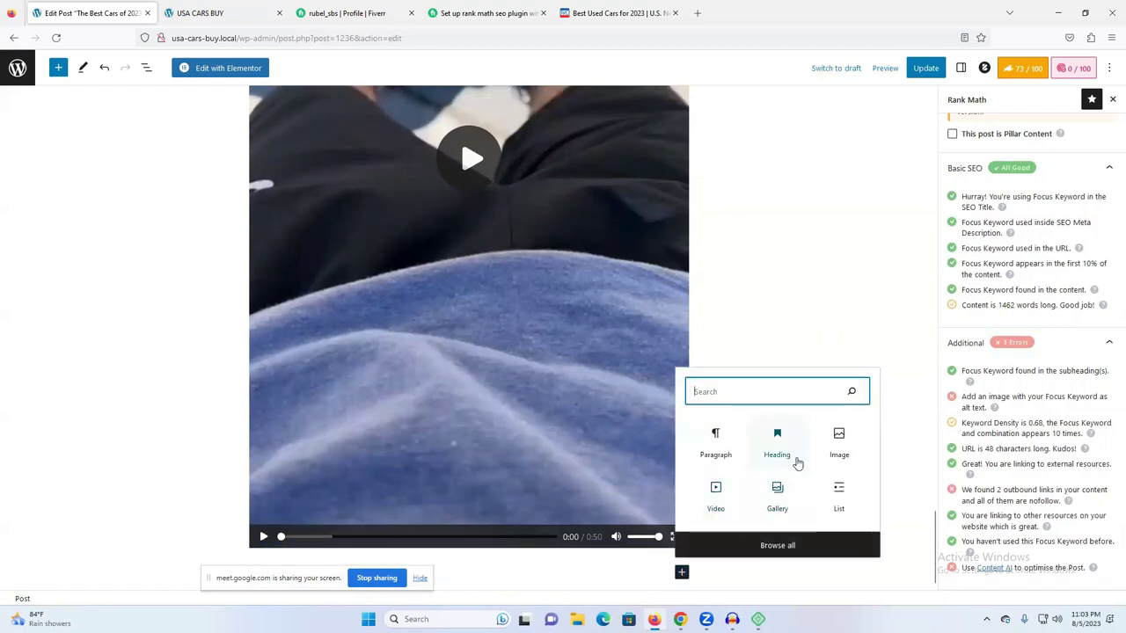
{"action": "left_click", "coordinate": [838, 442]}
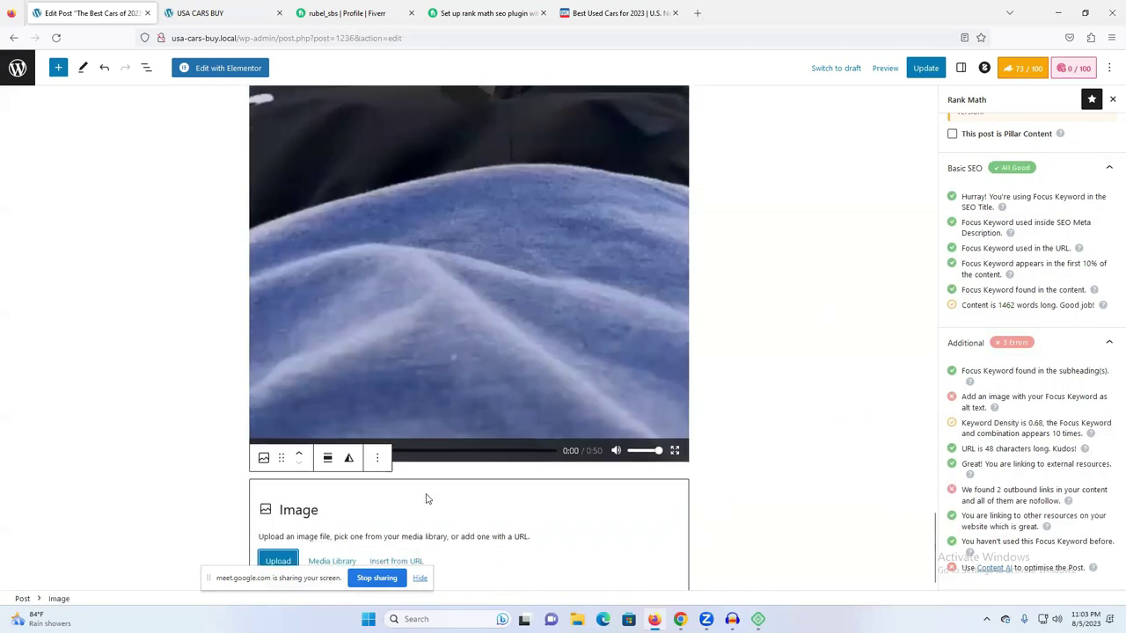
{"action": "left_click", "coordinate": [331, 554]}
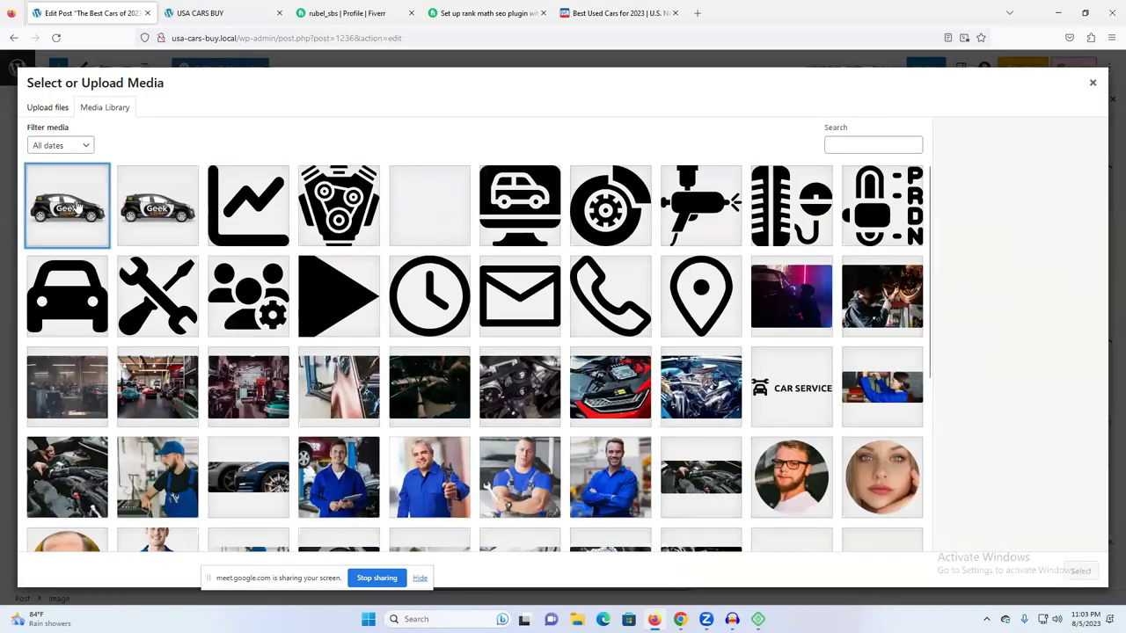
{"action": "left_click", "coordinate": [63, 206]}
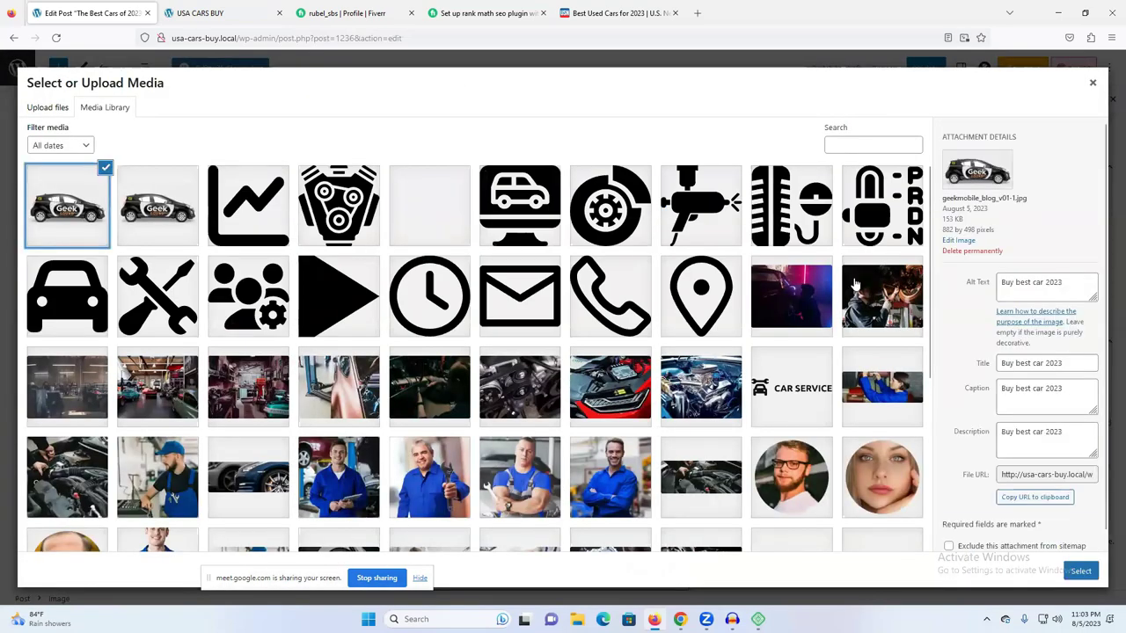
- Set the image's alt text, title, caption and description to "The Best Cars of 2023" and insert it into the post
{"action": "left_click", "coordinate": [1038, 280]}
{"action": "key", "text": "ctrl+a"}
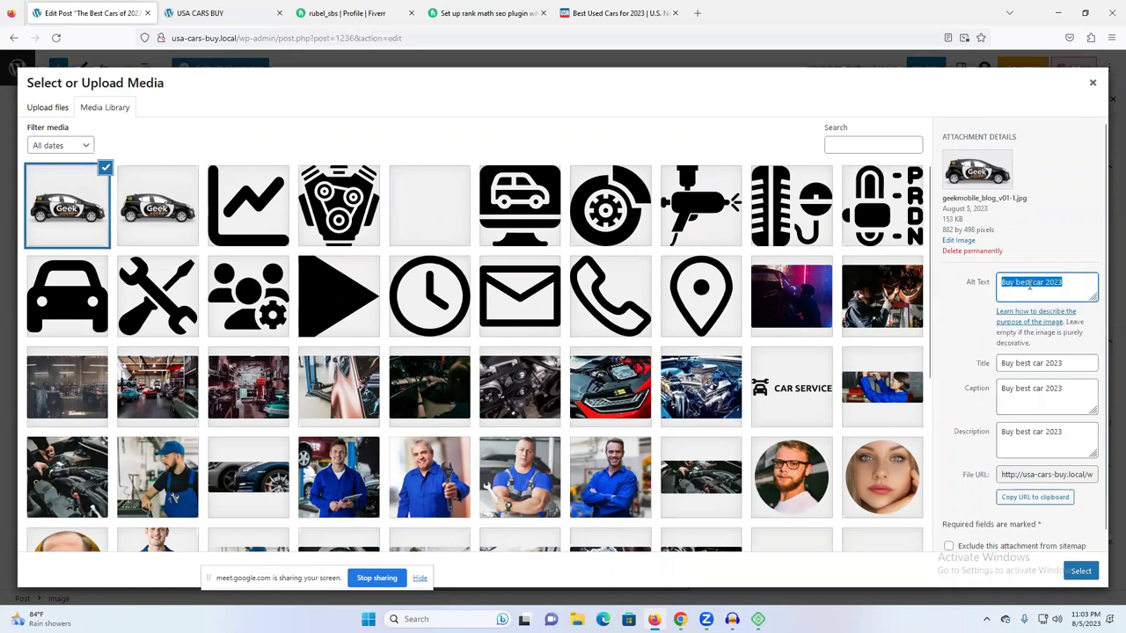
{"action": "type", "text": "The Best Cars of 2023"}
{"action": "left_click", "coordinate": [1031, 362]}
{"action": "key", "text": "ctrl+a"}
{"action": "type", "text": "The Best Cars of 2023"}
{"action": "double_click", "coordinate": [1022, 389]}
{"action": "key", "text": "ctrl+a"}
{"action": "type", "text": "The Best Cars of 2023"}
{"action": "double_click", "coordinate": [1025, 431]}
{"action": "key", "text": "ctrl+a"}
{"action": "type", "text": "The Best Cars of 2023"}
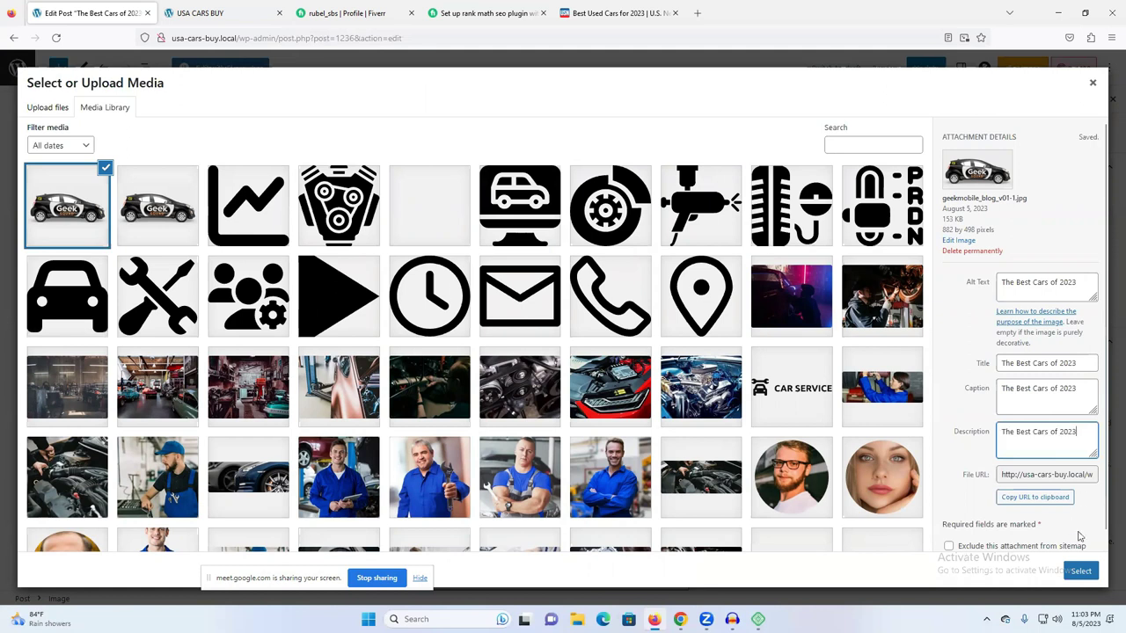
{"action": "left_click", "coordinate": [1081, 571]}
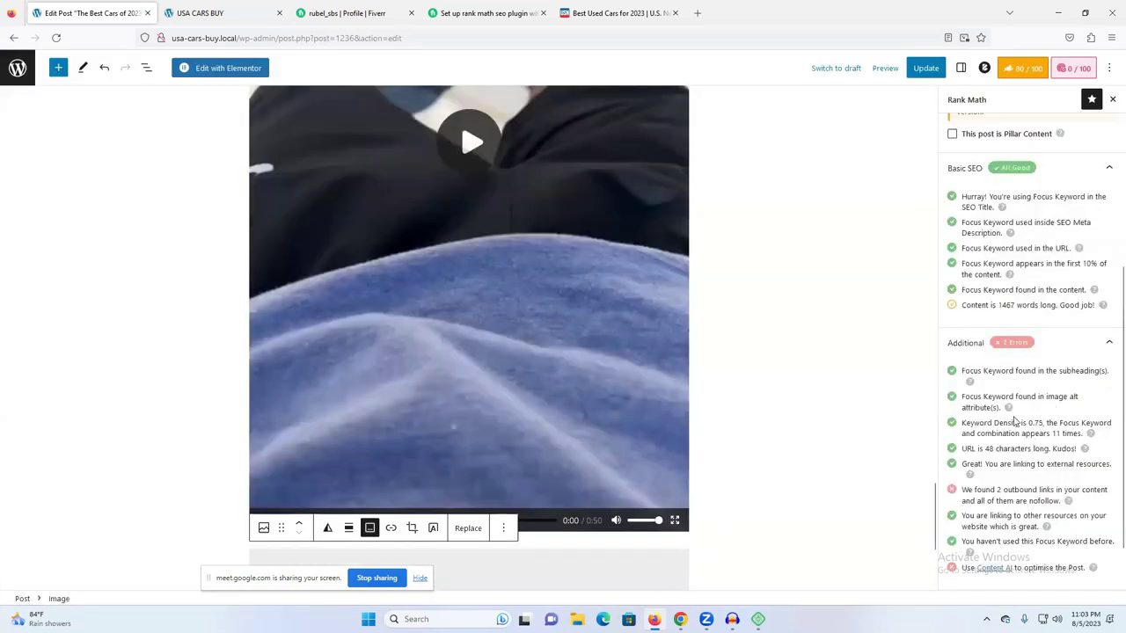
- Review the remaining Rank Math errors in the Additional checks, including the outbound links item, and in Content Readability
{"action": "scroll", "coordinate": [1001, 400], "scroll_direction": "down", "scroll_amount": 1}
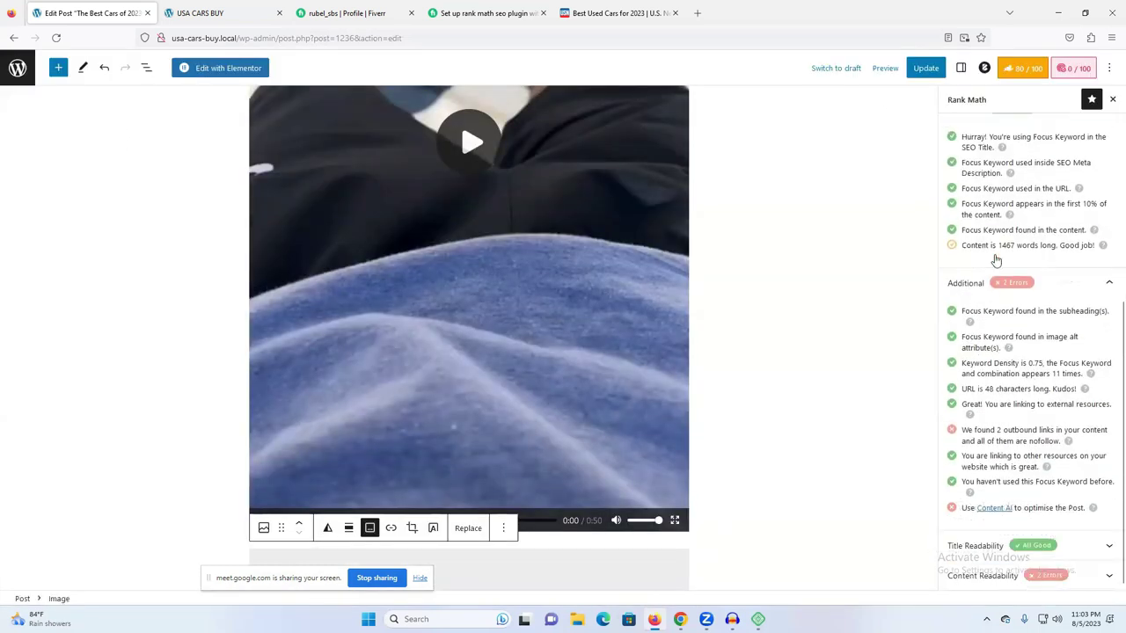
{"action": "scroll", "coordinate": [1003, 248], "scroll_direction": "up", "scroll_amount": 5}
{"action": "scroll", "coordinate": [1005, 360], "scroll_direction": "down", "scroll_amount": 5}
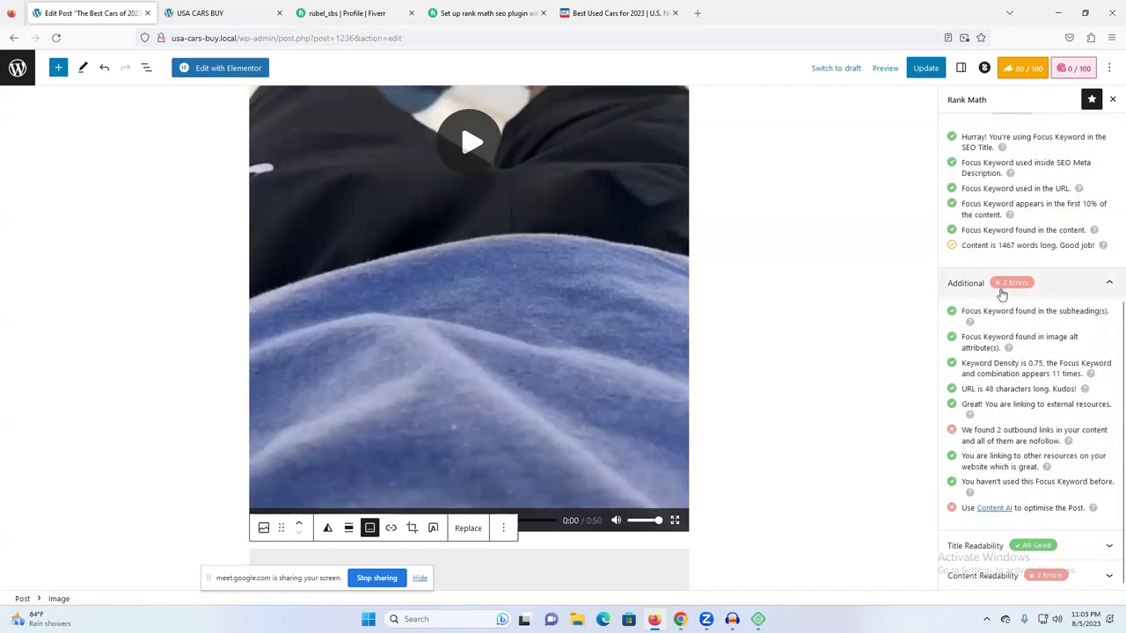
{"action": "triple_click", "coordinate": [1038, 429]}
{"action": "triple_click", "coordinate": [1039, 429]}
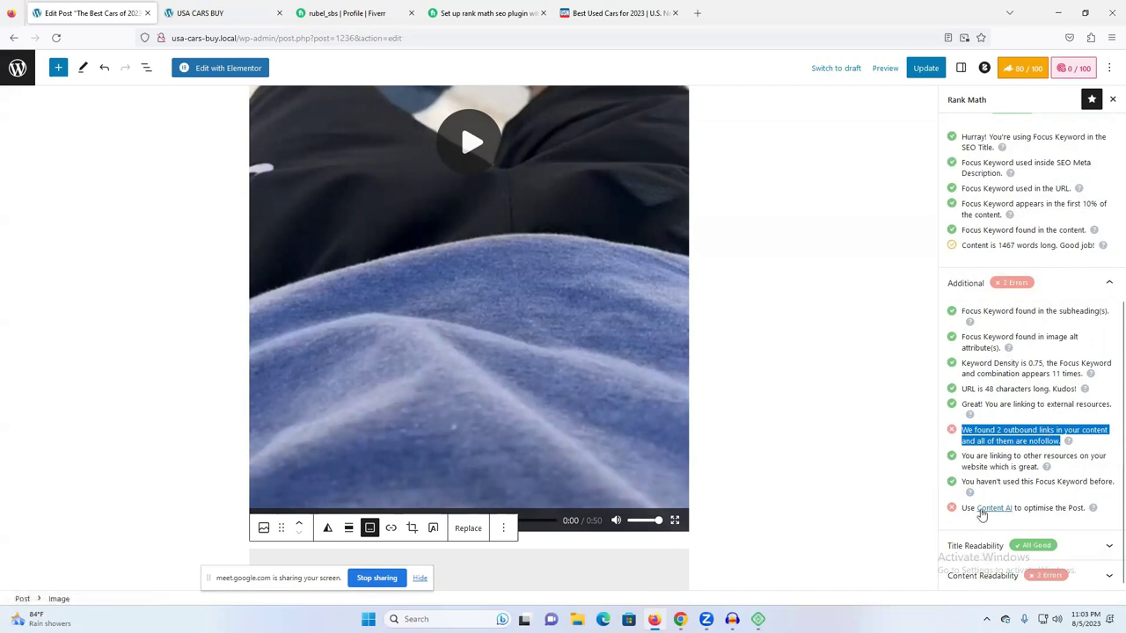
{"action": "left_click", "coordinate": [1051, 573]}
{"action": "scroll", "coordinate": [1055, 551], "scroll_direction": "down", "scroll_amount": 1}
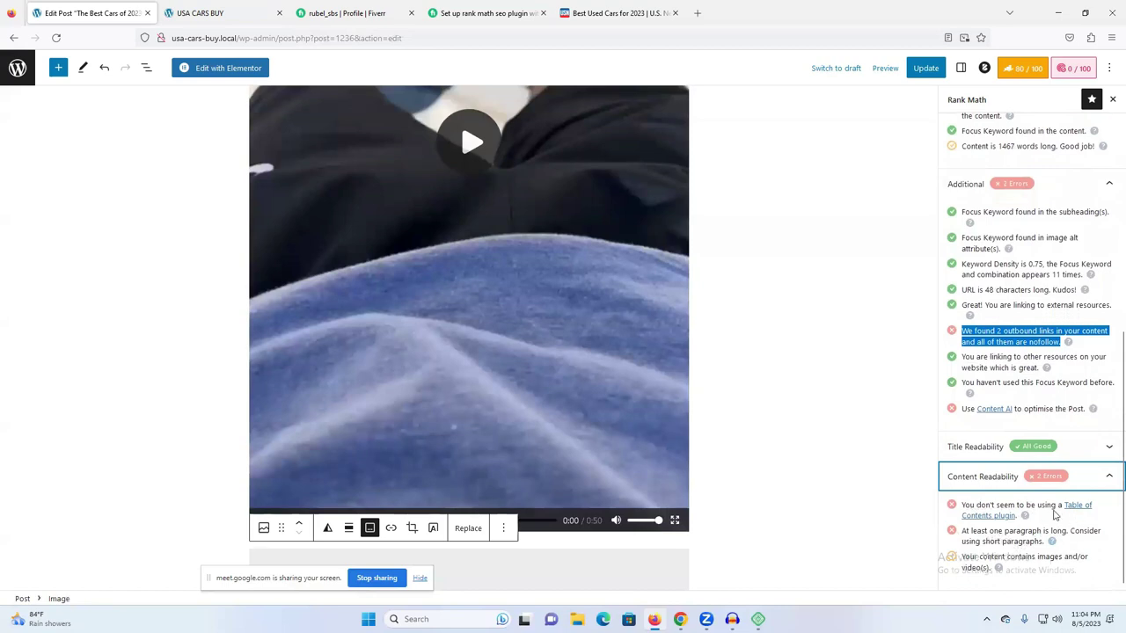
- Search the blocks for "ran" and insert a Table of Contents by Rank Math block below the car image
{"action": "scroll", "coordinate": [701, 537], "scroll_direction": "down", "scroll_amount": 3}
{"action": "left_click", "coordinate": [701, 546]}
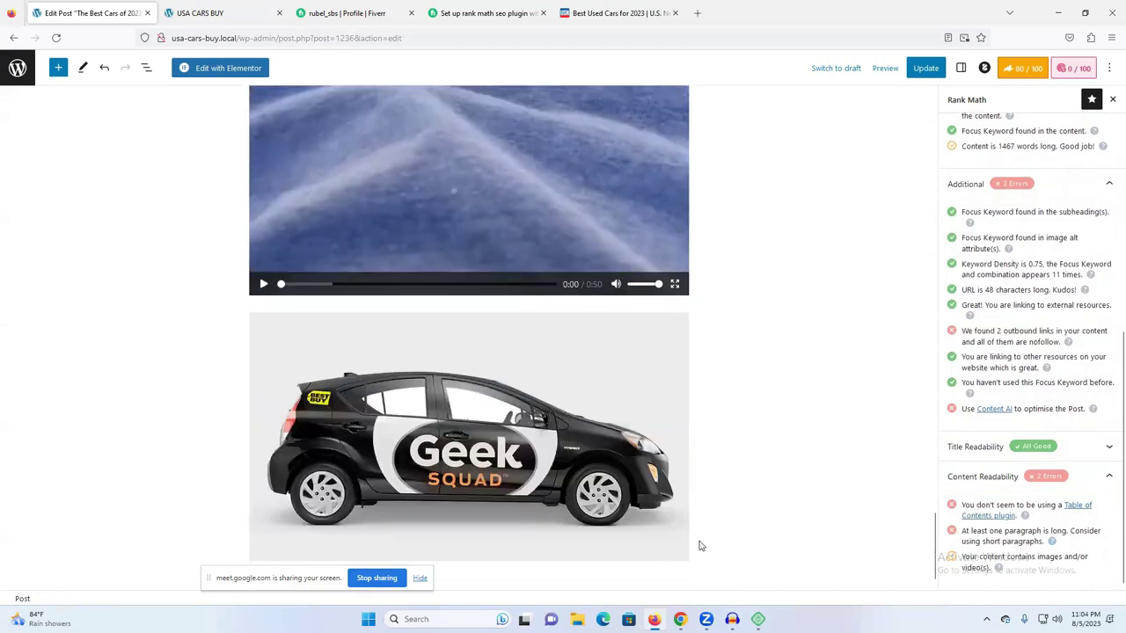
{"action": "left_click", "coordinate": [681, 572]}
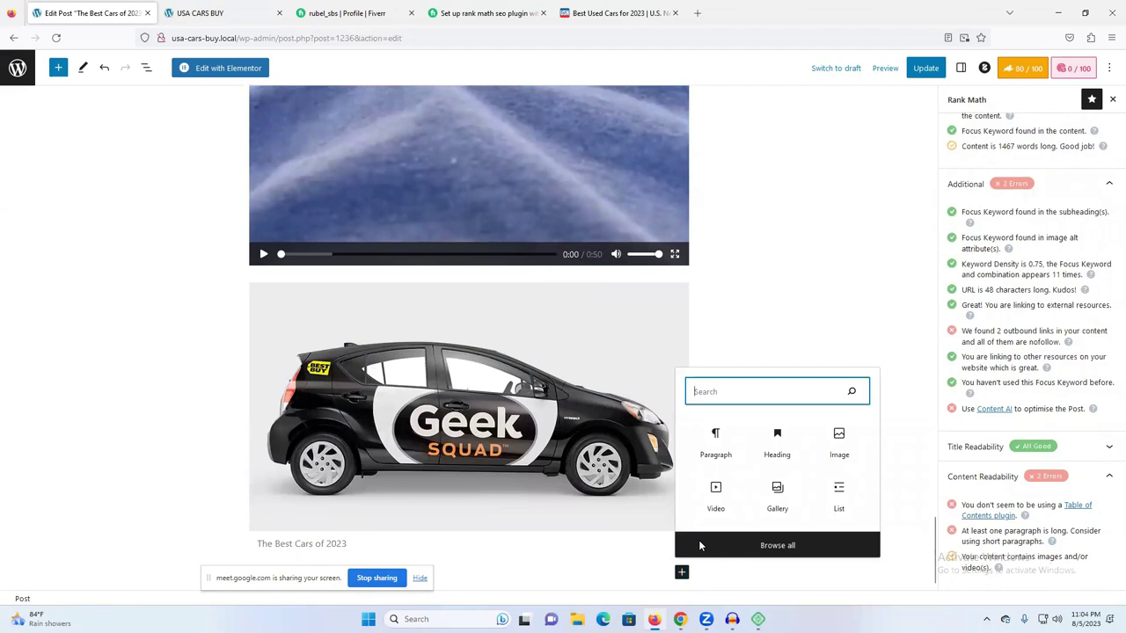
{"action": "type", "text": "ra"}
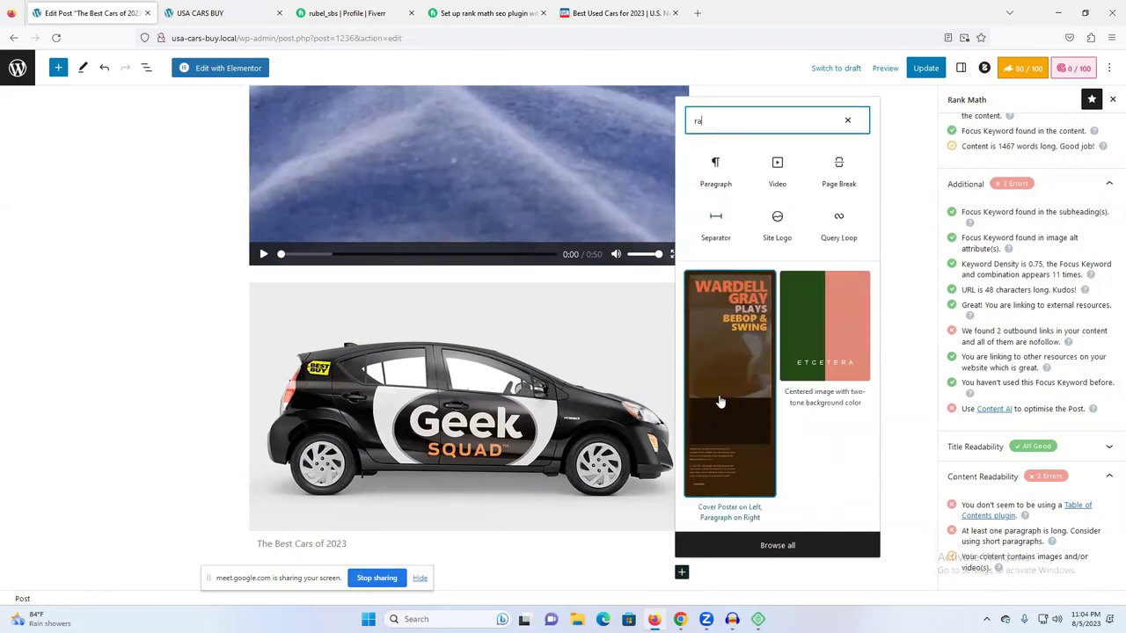
{"action": "type", "text": "n"}
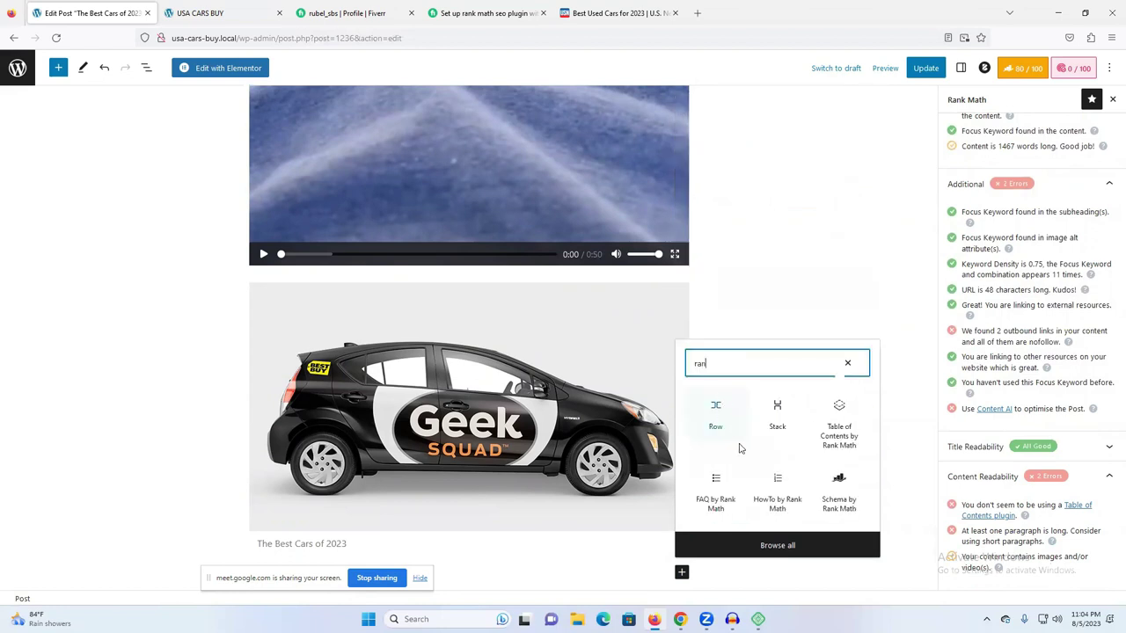
{"action": "left_click", "coordinate": [837, 428]}
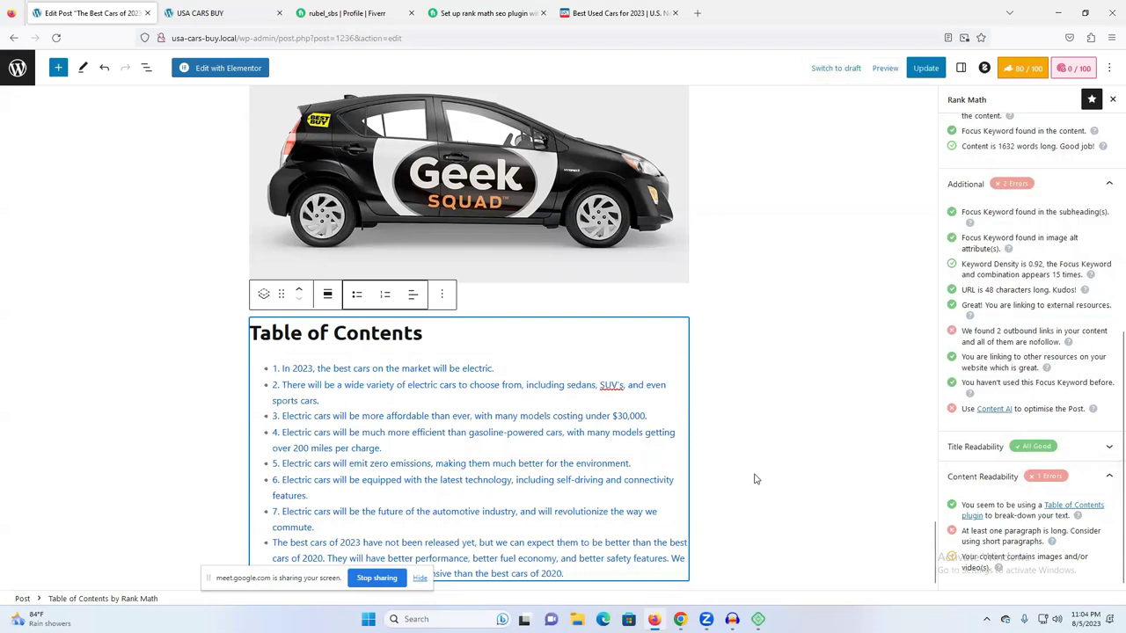
{"action": "left_click", "coordinate": [731, 547]}
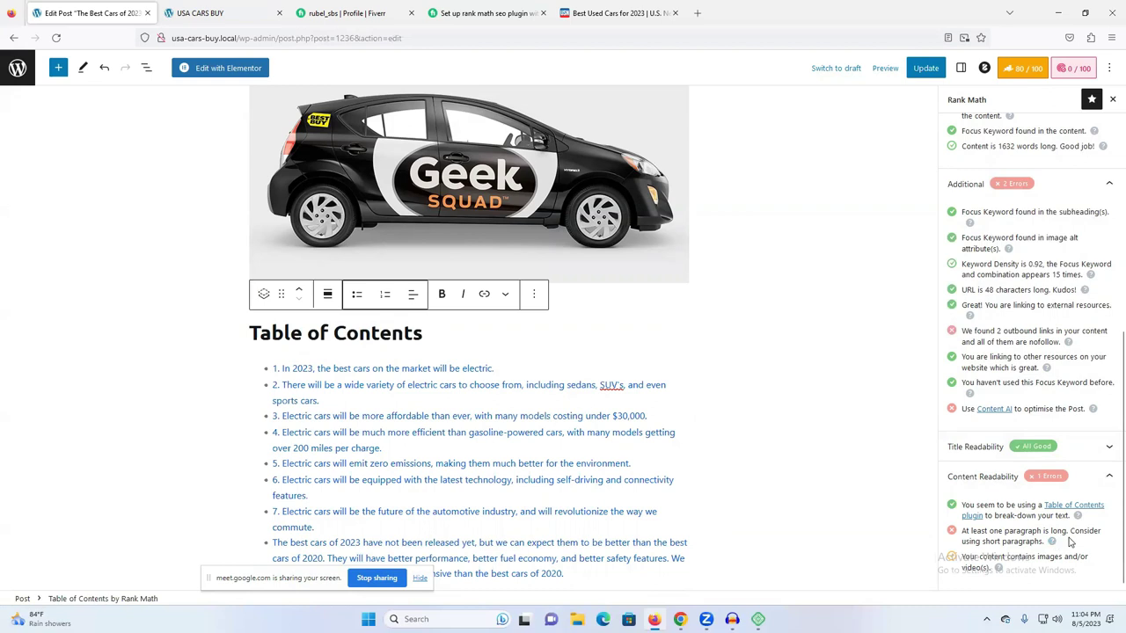
- Read Rank Math's help article on the use of media in posts and return to the post editor
{"action": "left_click", "coordinate": [1008, 549]}
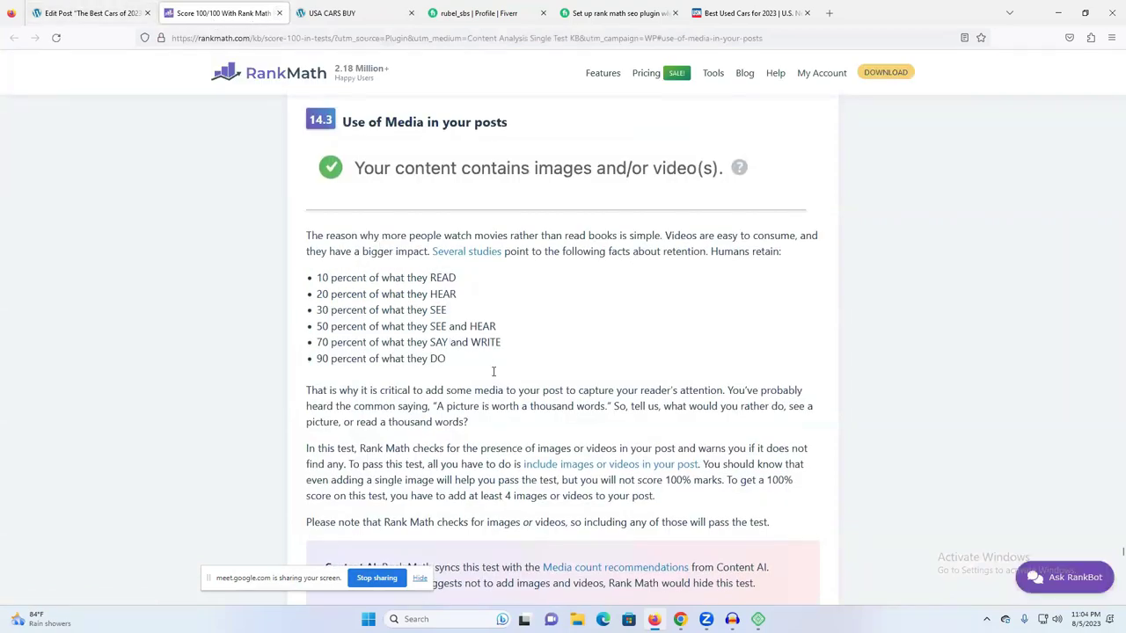
{"action": "scroll", "coordinate": [504, 380], "scroll_direction": "down", "scroll_amount": 5}
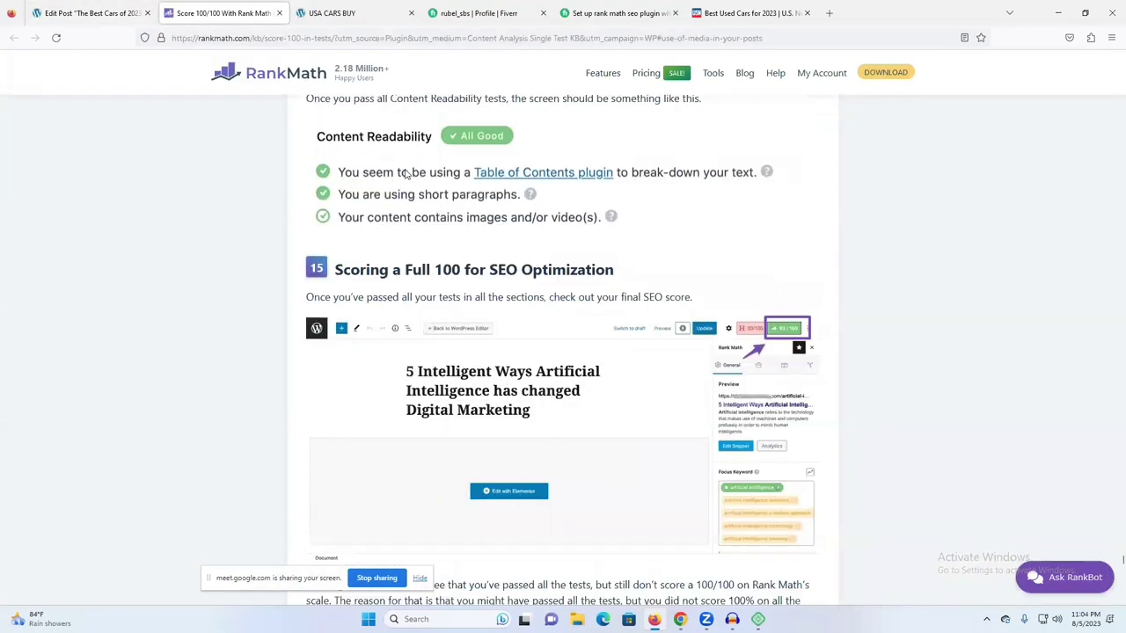
{"action": "left_click", "coordinate": [88, 12]}
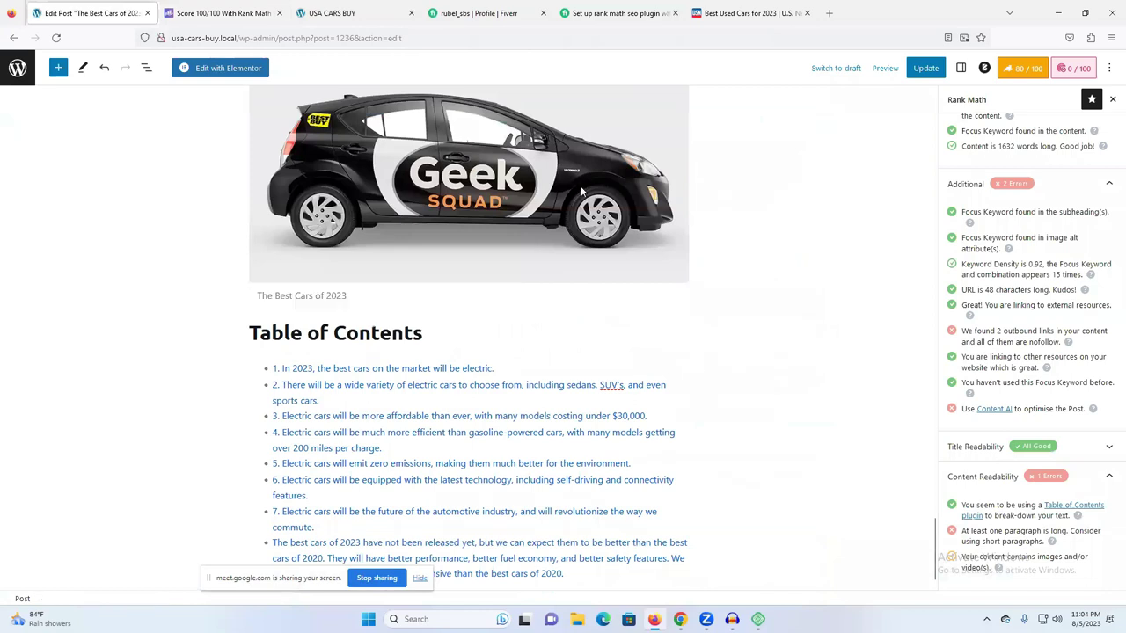
- Play the video above the car image briefly and pause it
{"action": "left_click", "coordinate": [580, 191]}
{"action": "scroll", "coordinate": [580, 191], "scroll_direction": "up", "scroll_amount": 4}
{"action": "left_click", "coordinate": [532, 259]}
{"action": "left_click", "coordinate": [540, 260]}
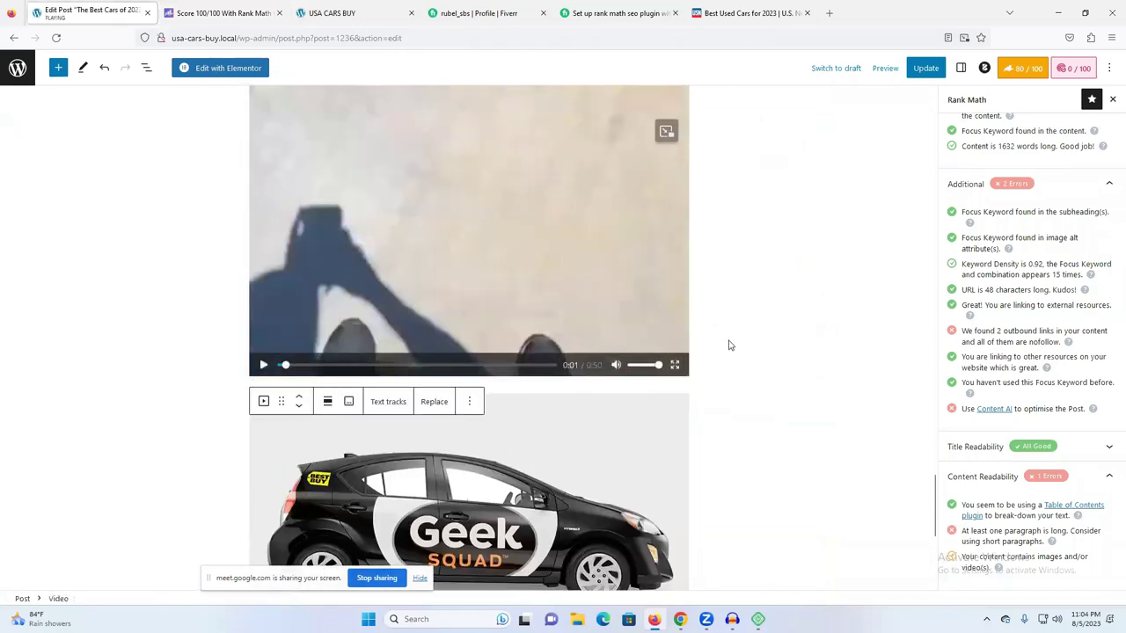
{"action": "scroll", "coordinate": [728, 346], "scroll_direction": "down", "scroll_amount": 1}
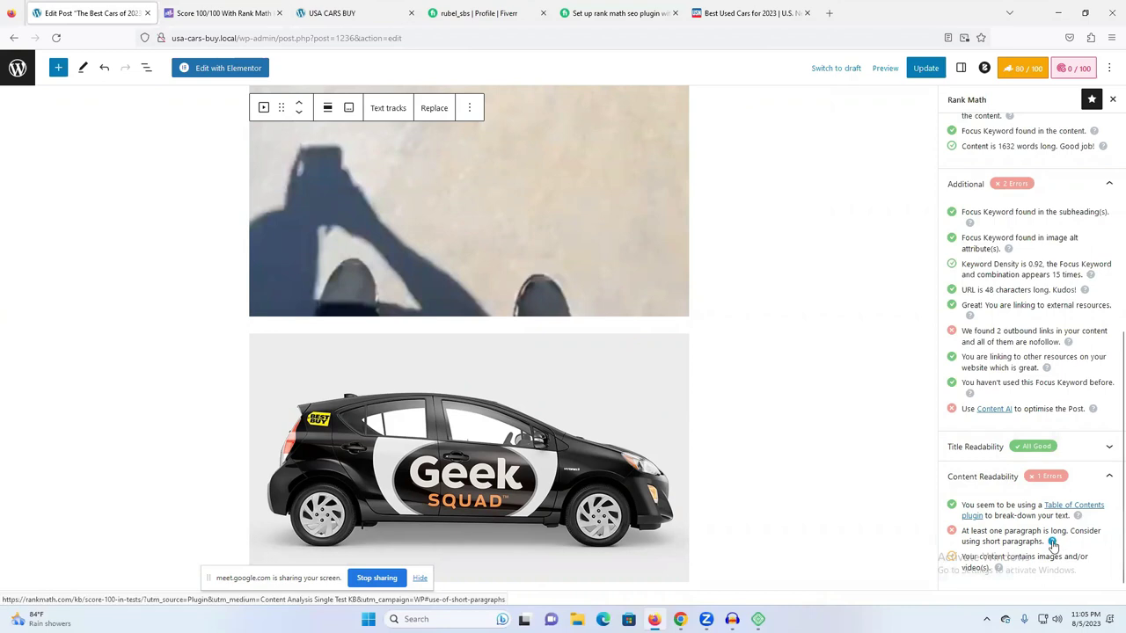
- Split the paragraph under heading 6 before "Electric cars will only continue to become more popular" to shorten it
{"action": "scroll", "coordinate": [640, 389], "scroll_direction": "up", "scroll_amount": 4}
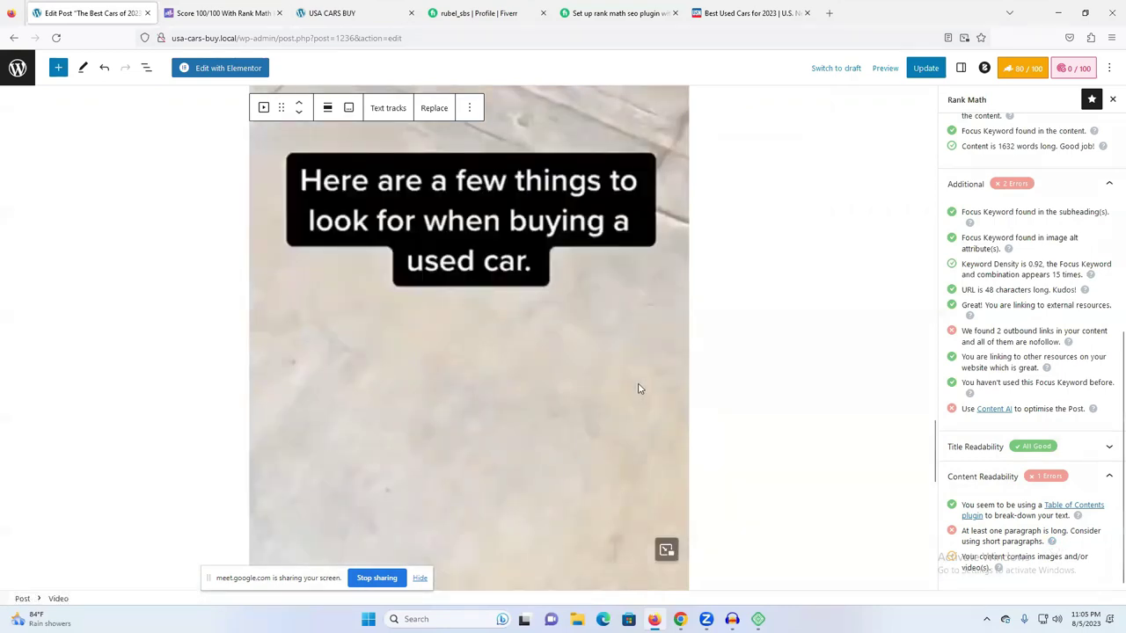
{"action": "scroll", "coordinate": [639, 389], "scroll_direction": "up", "scroll_amount": 12}
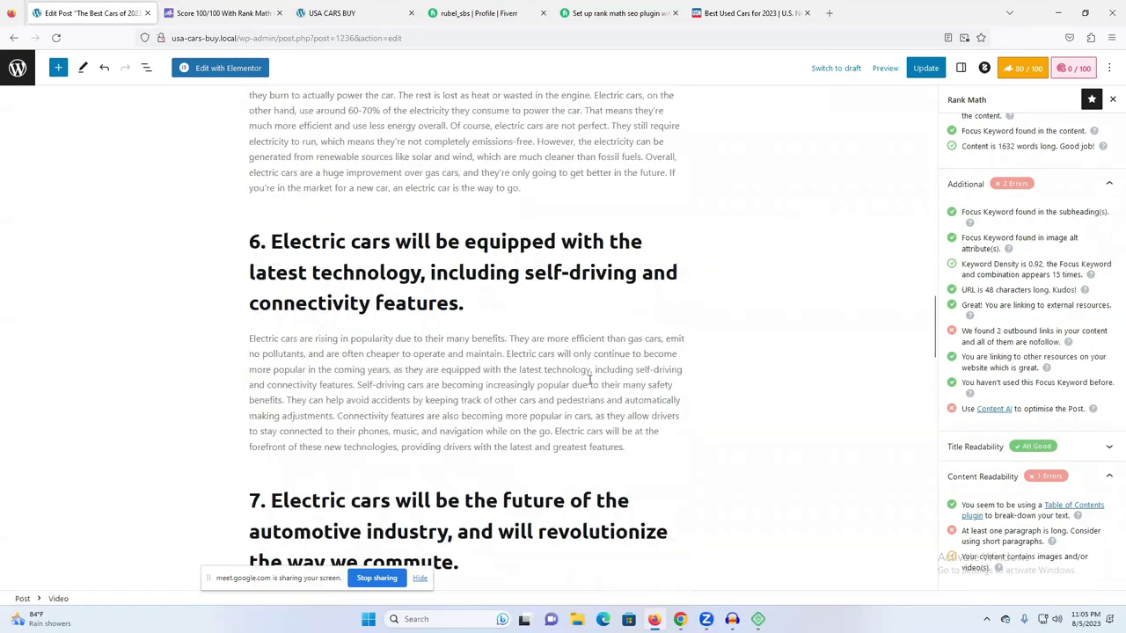
{"action": "double_click", "coordinate": [508, 353]}
{"action": "left_click", "coordinate": [508, 354]}
{"action": "key", "text": "Return"}
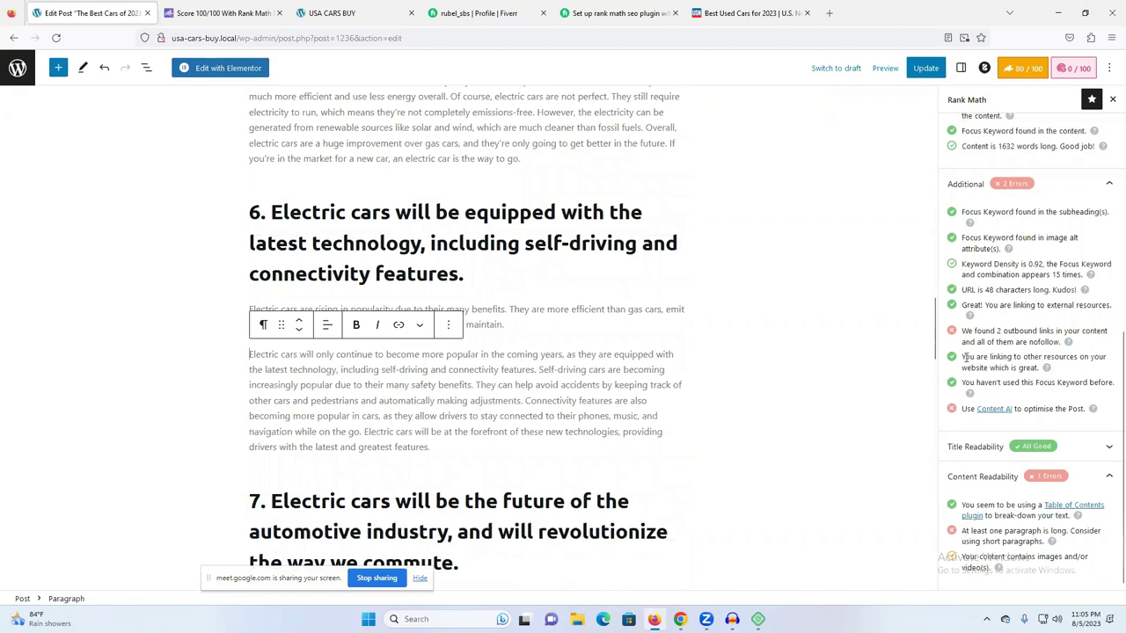
- Transform the new second paragraph under heading 6 into a heading and set its level to H5
{"action": "triple_click", "coordinate": [492, 376]}
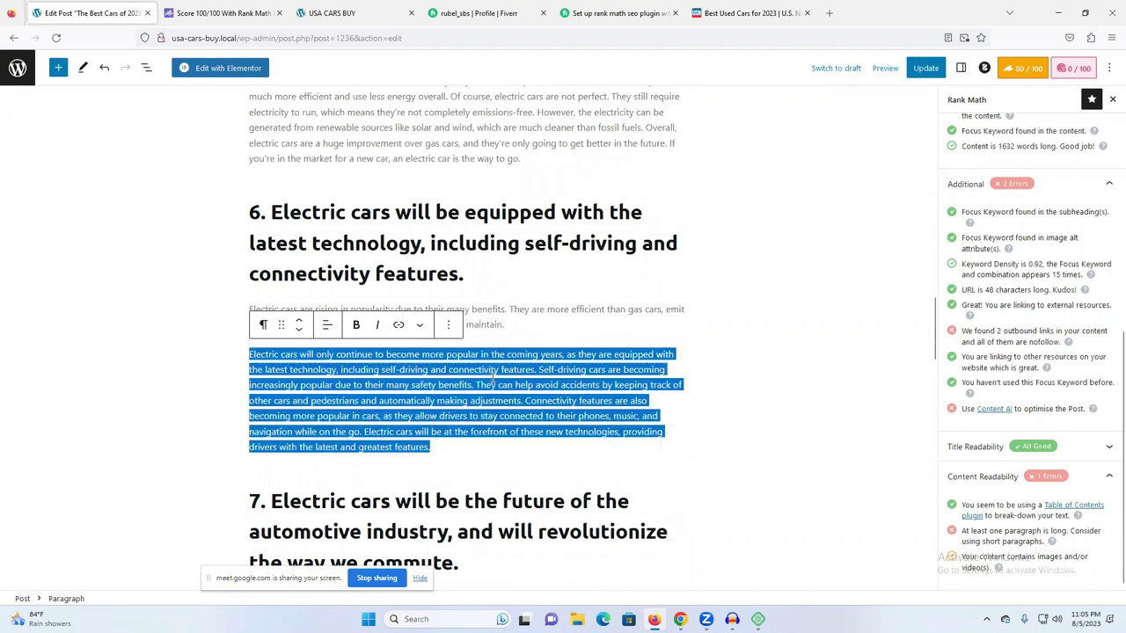
{"action": "left_click", "coordinate": [262, 325]}
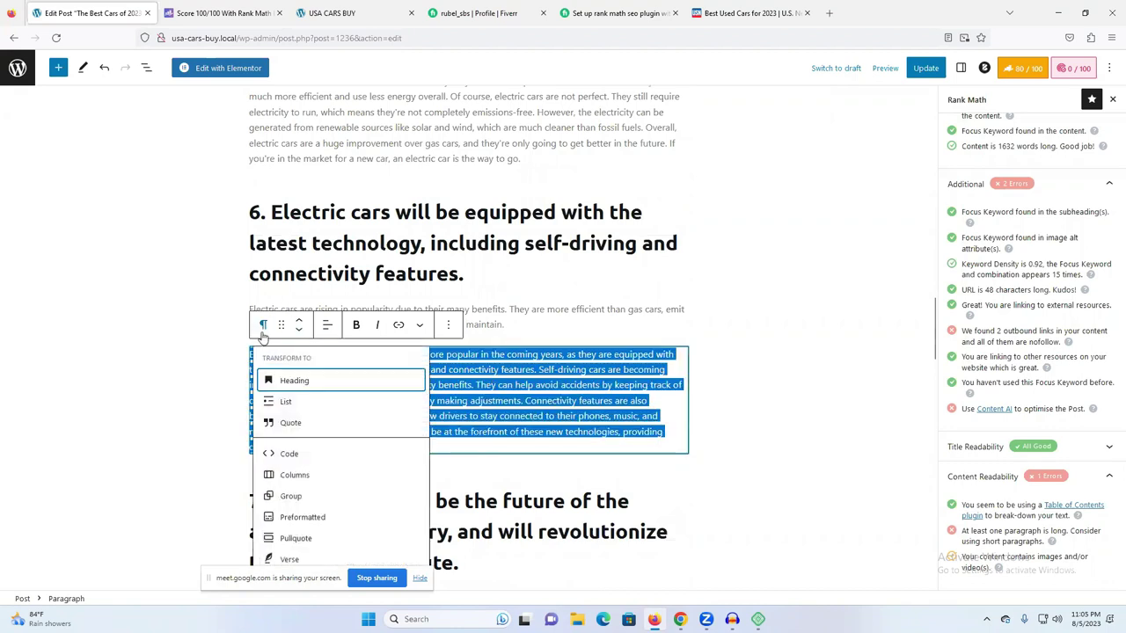
{"action": "left_click", "coordinate": [307, 384]}
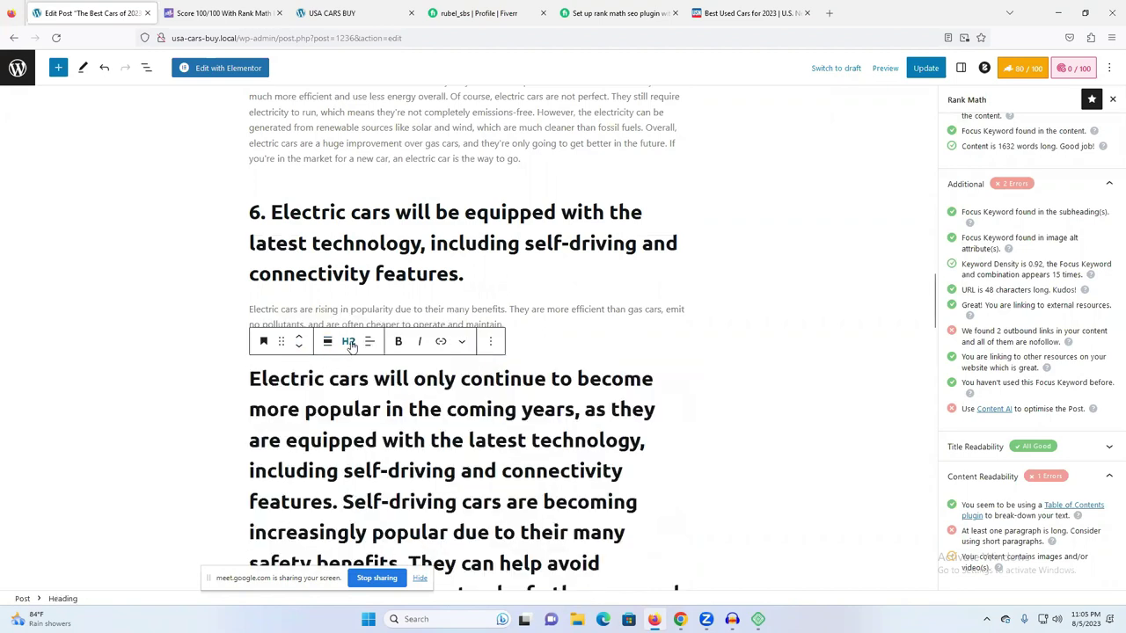
{"action": "left_click", "coordinate": [348, 342]}
{"action": "left_click", "coordinate": [355, 442]}
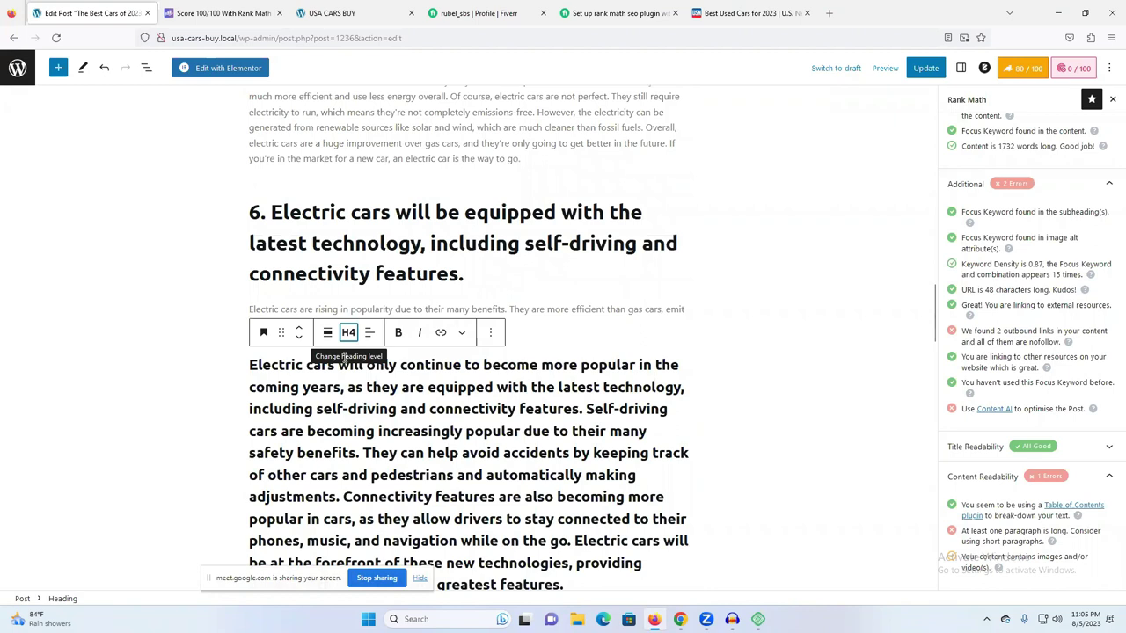
{"action": "left_click", "coordinate": [348, 333]}
{"action": "left_click", "coordinate": [354, 457]}
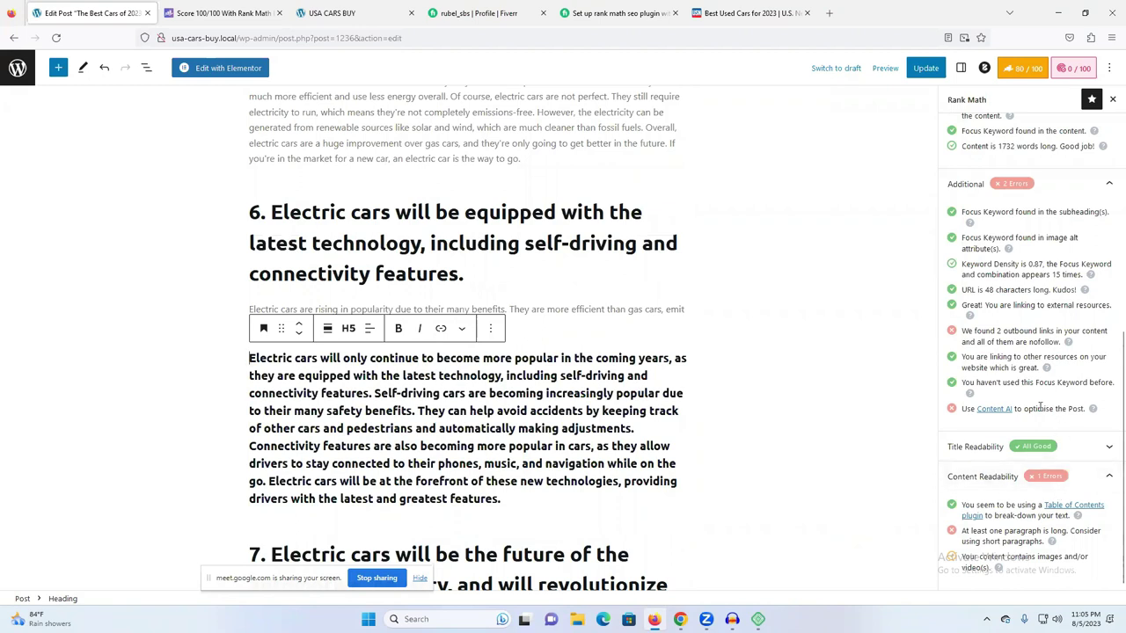
- Look at the Content AI feature linked from the Additional checks and return to the post's SEO checks
{"action": "scroll", "coordinate": [1040, 406], "scroll_direction": "up", "scroll_amount": 5}
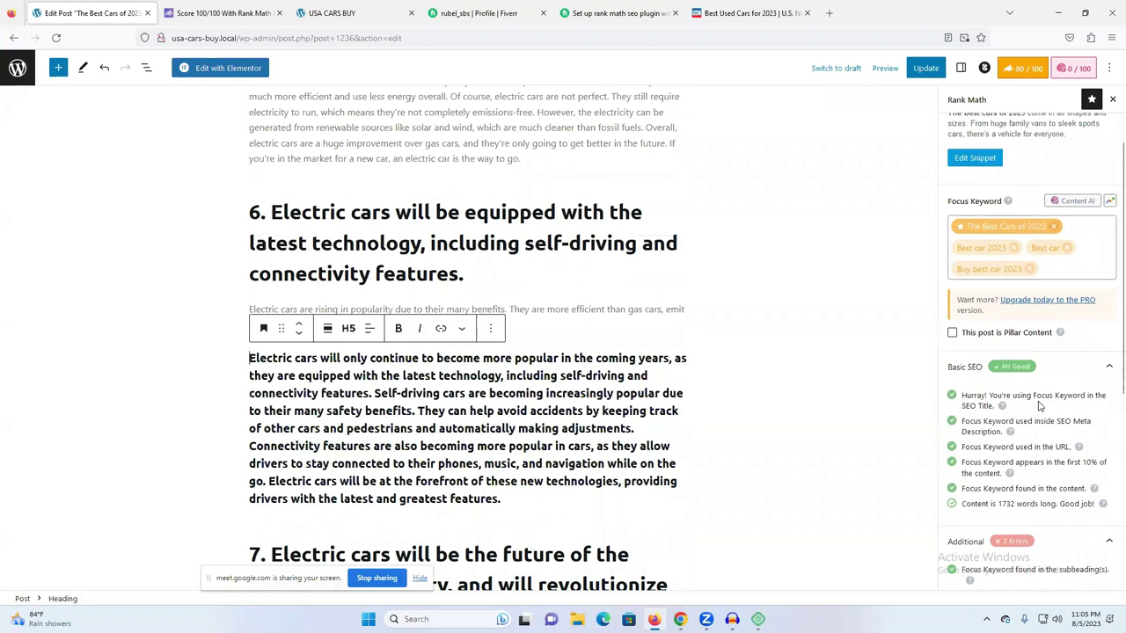
{"action": "scroll", "coordinate": [1040, 406], "scroll_direction": "down", "scroll_amount": 5}
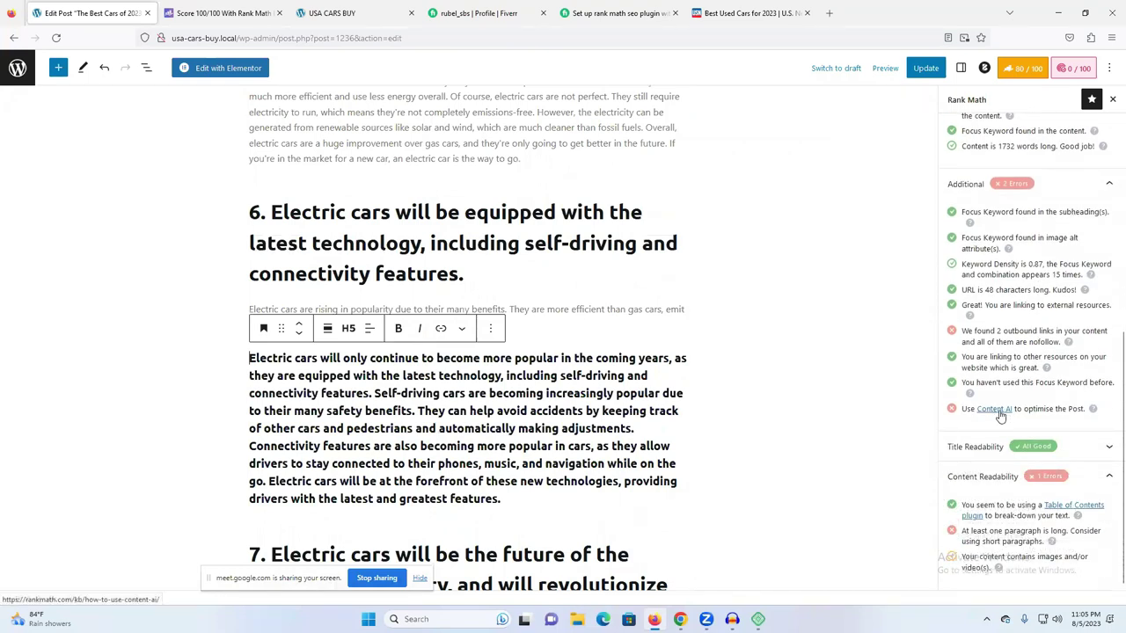
{"action": "left_click", "coordinate": [990, 409]}
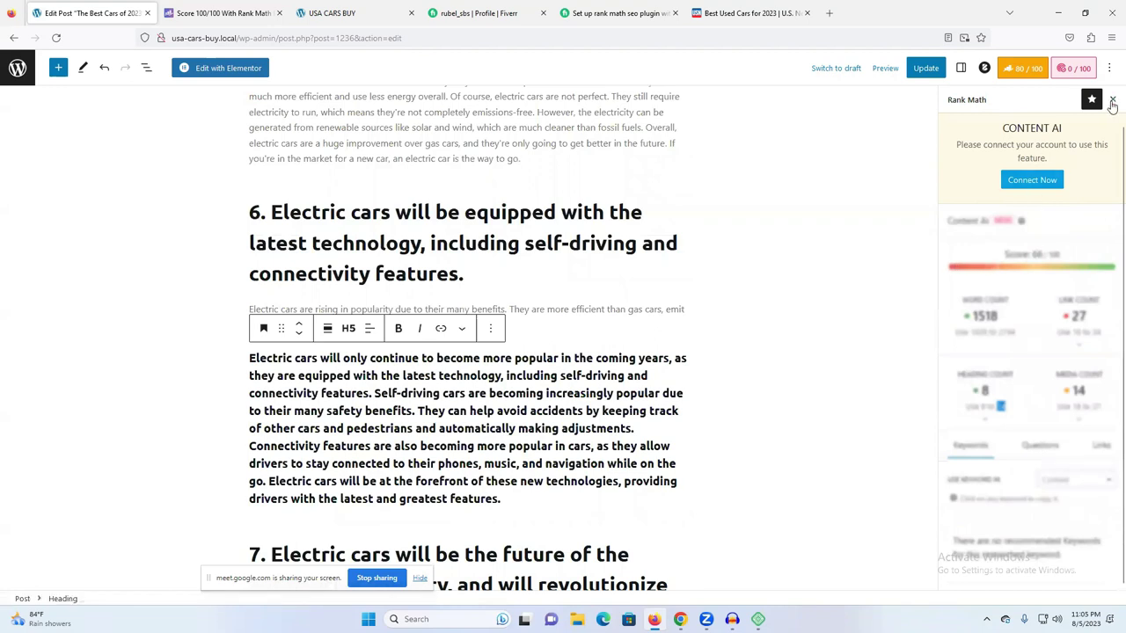
{"action": "left_click", "coordinate": [1112, 99]}
{"action": "left_click", "coordinate": [1026, 71]}
{"action": "scroll", "coordinate": [1034, 498], "scroll_direction": "down", "scroll_amount": 2}
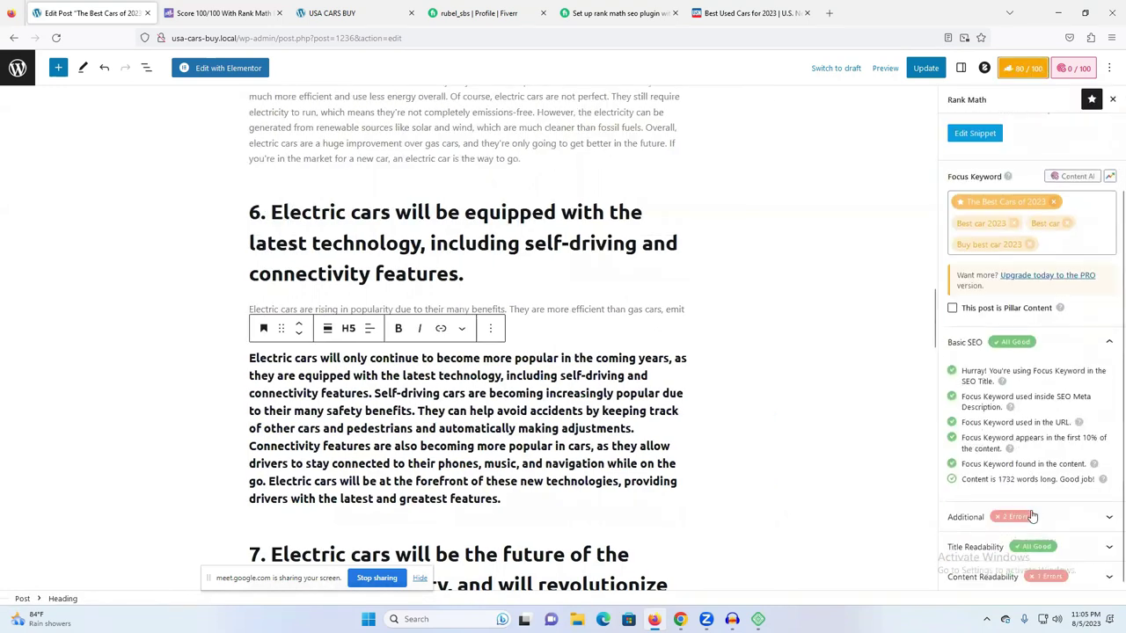
- Review the Title Readability and Additional checks, including the nofollow outbound links and Content AI items
{"action": "left_click", "coordinate": [1054, 543]}
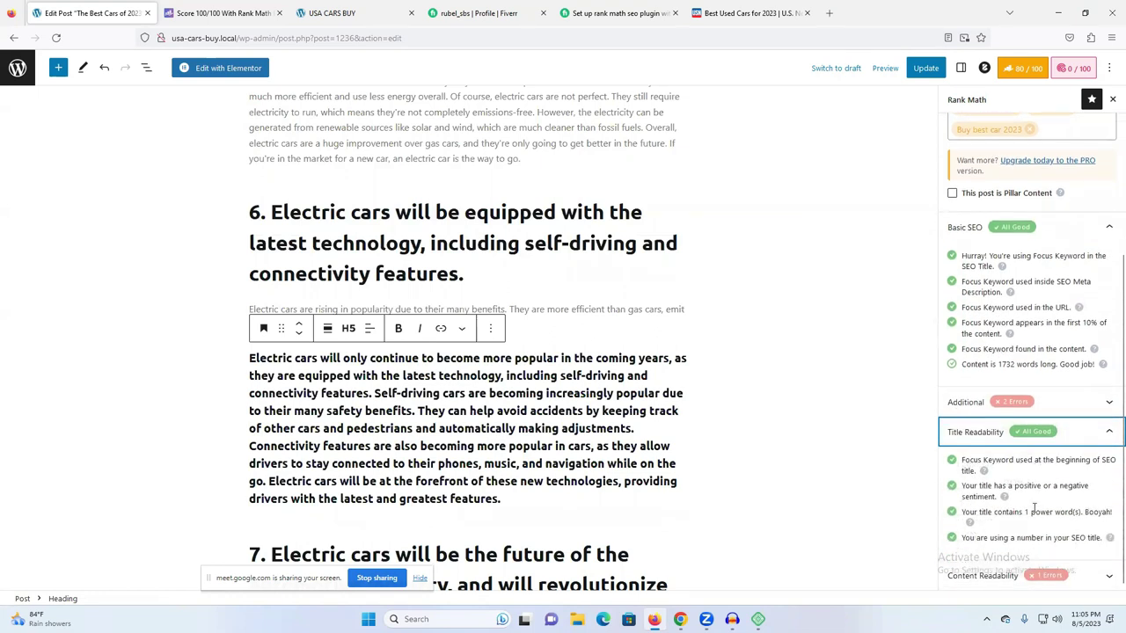
{"action": "left_click", "coordinate": [1026, 406]}
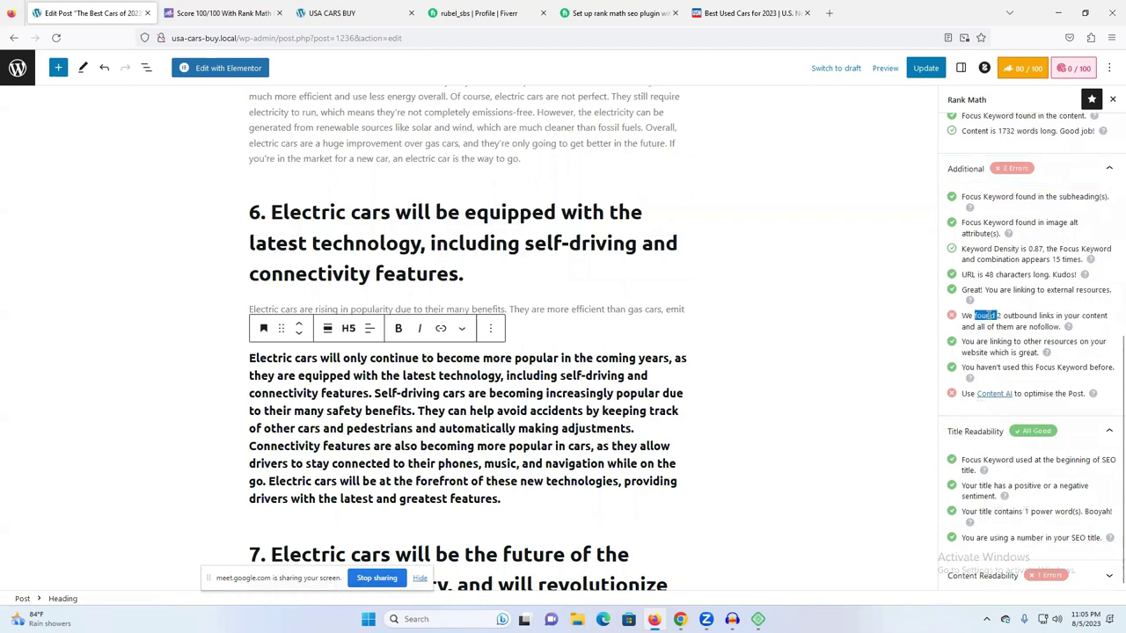
{"action": "triple_click", "coordinate": [983, 315]}
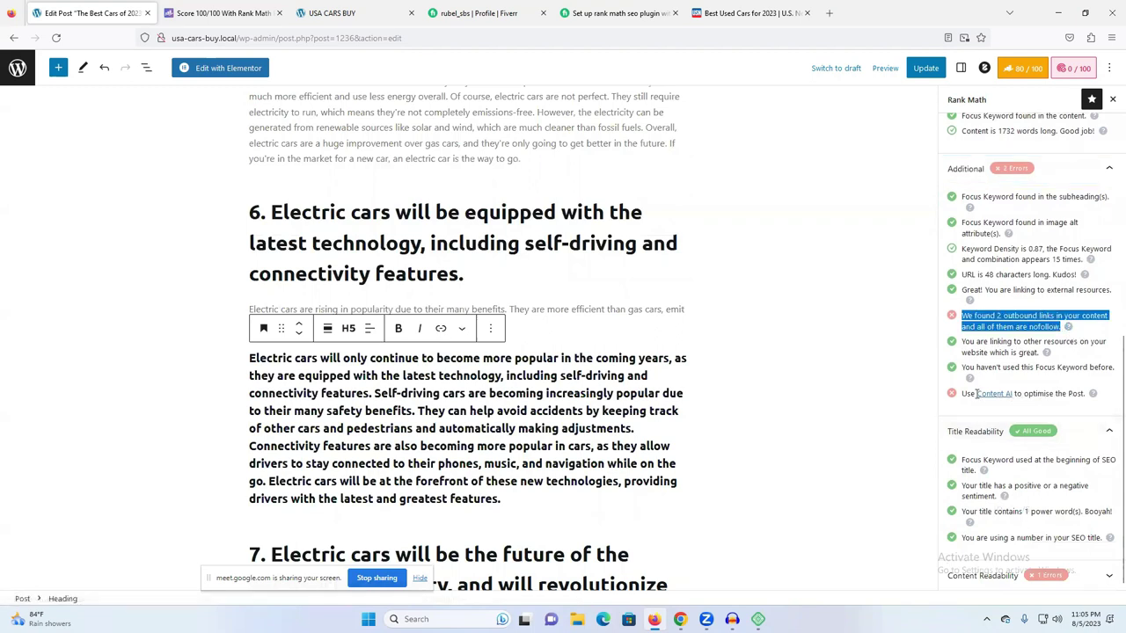
{"action": "left_click_drag", "start_coordinate": [959, 395], "coordinate": [1086, 393]}
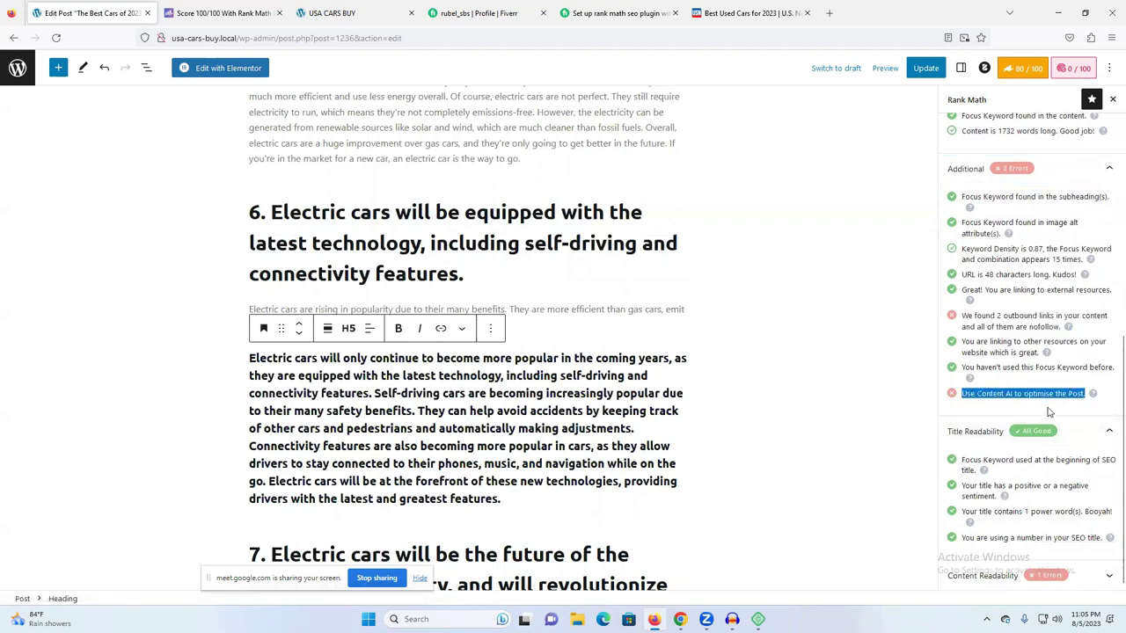
{"action": "left_click", "coordinate": [989, 397]}
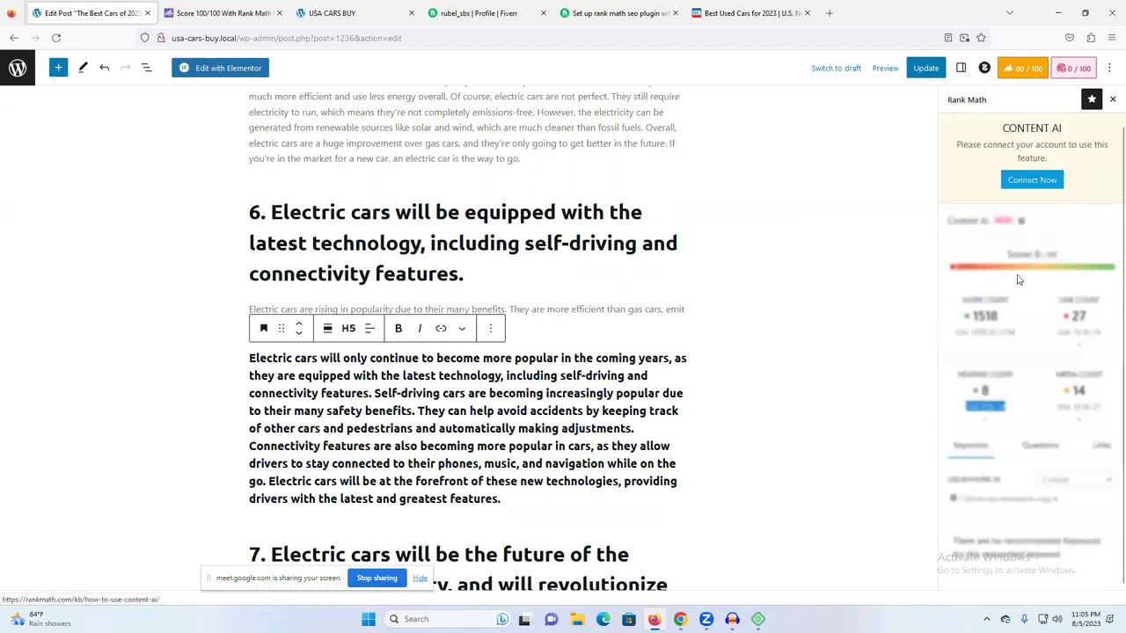
{"action": "left_click", "coordinate": [1111, 99]}
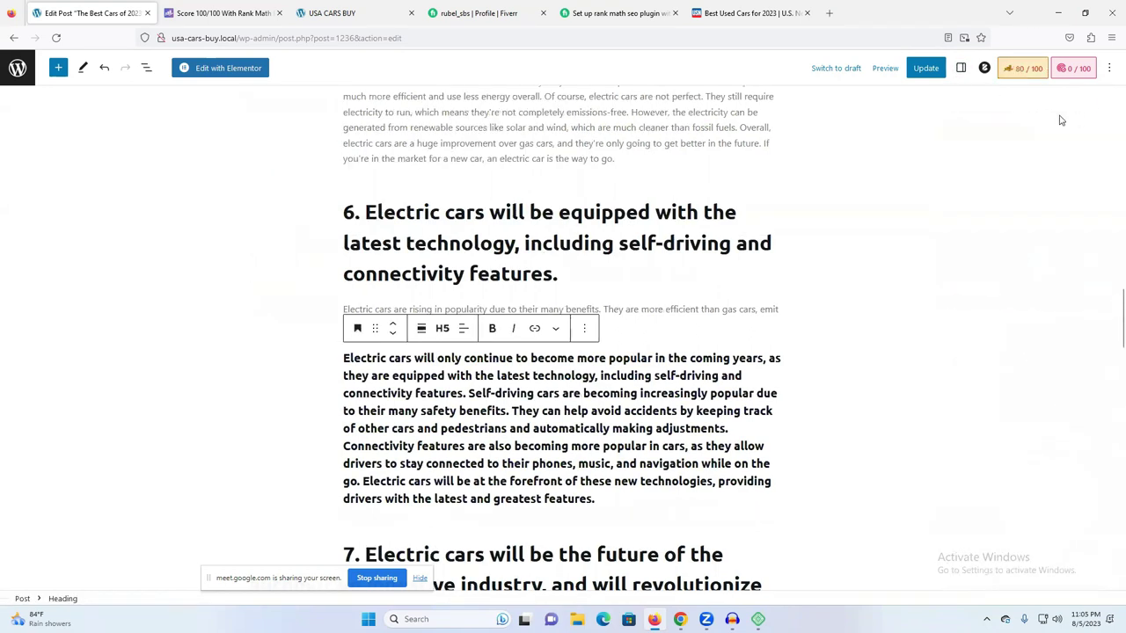
- Read Rank Math's help article on short paragraphs and media from the Content Readability check, and return to the post editor
{"action": "left_click", "coordinate": [1029, 68]}
{"action": "scroll", "coordinate": [1032, 505], "scroll_direction": "down", "scroll_amount": 3}
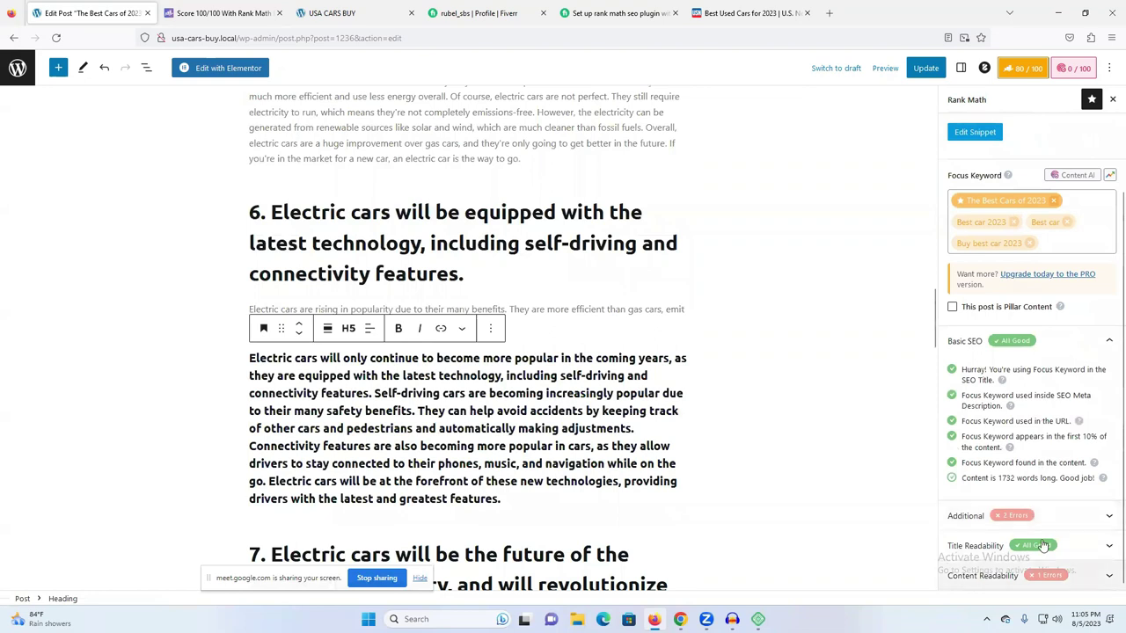
{"action": "left_click", "coordinate": [1020, 541]}
{"action": "scroll", "coordinate": [1034, 546], "scroll_direction": "down", "scroll_amount": 1}
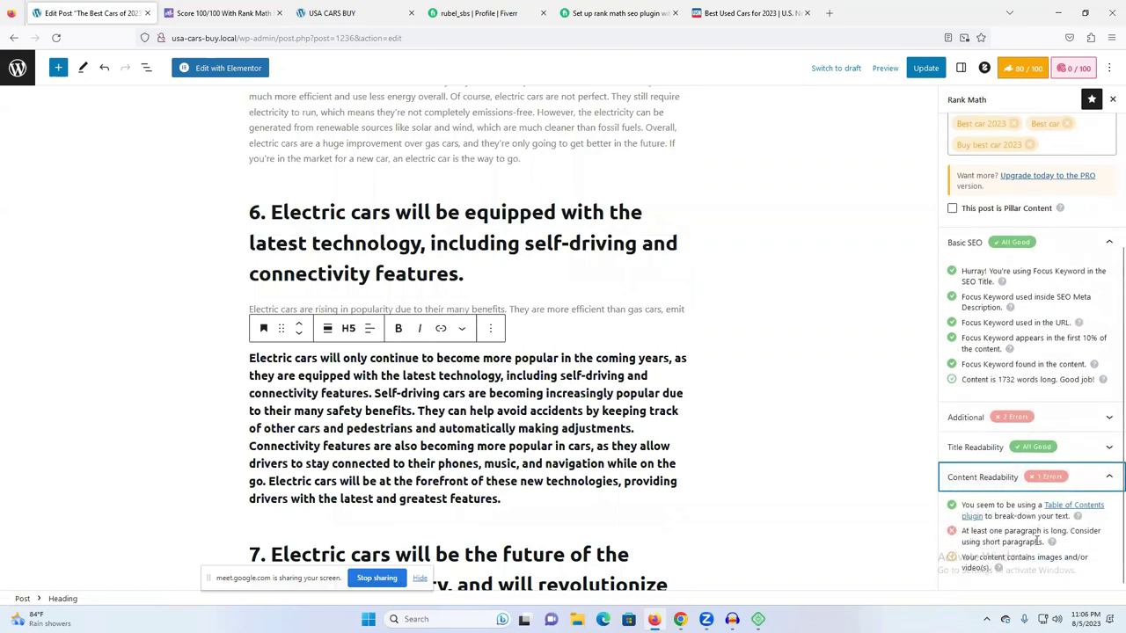
{"action": "left_click", "coordinate": [1050, 543]}
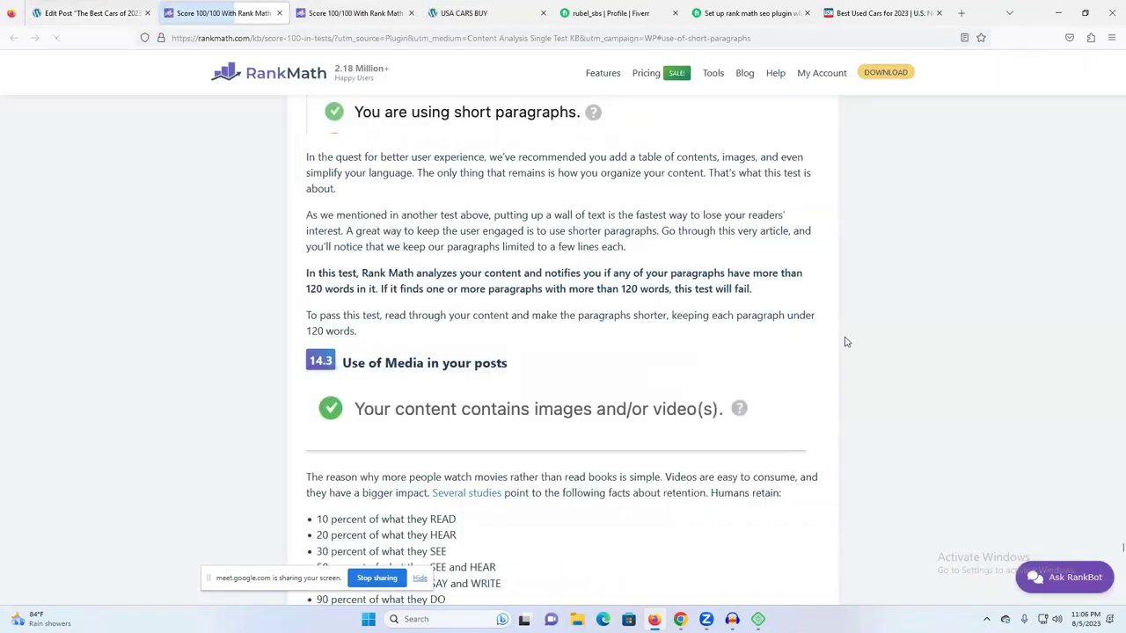
{"action": "scroll", "coordinate": [687, 362], "scroll_direction": "down", "scroll_amount": 2}
{"action": "scroll", "coordinate": [688, 361], "scroll_direction": "down", "scroll_amount": 3}
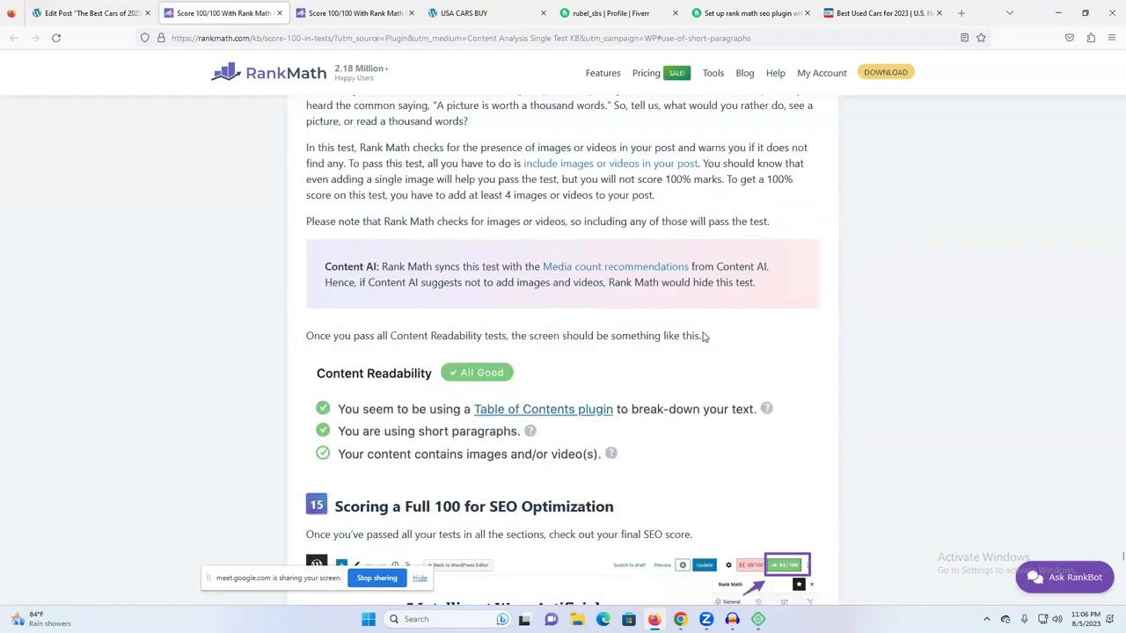
{"action": "scroll", "coordinate": [459, 329], "scroll_direction": "up", "scroll_amount": 2}
{"action": "scroll", "coordinate": [459, 328], "scroll_direction": "up", "scroll_amount": 1}
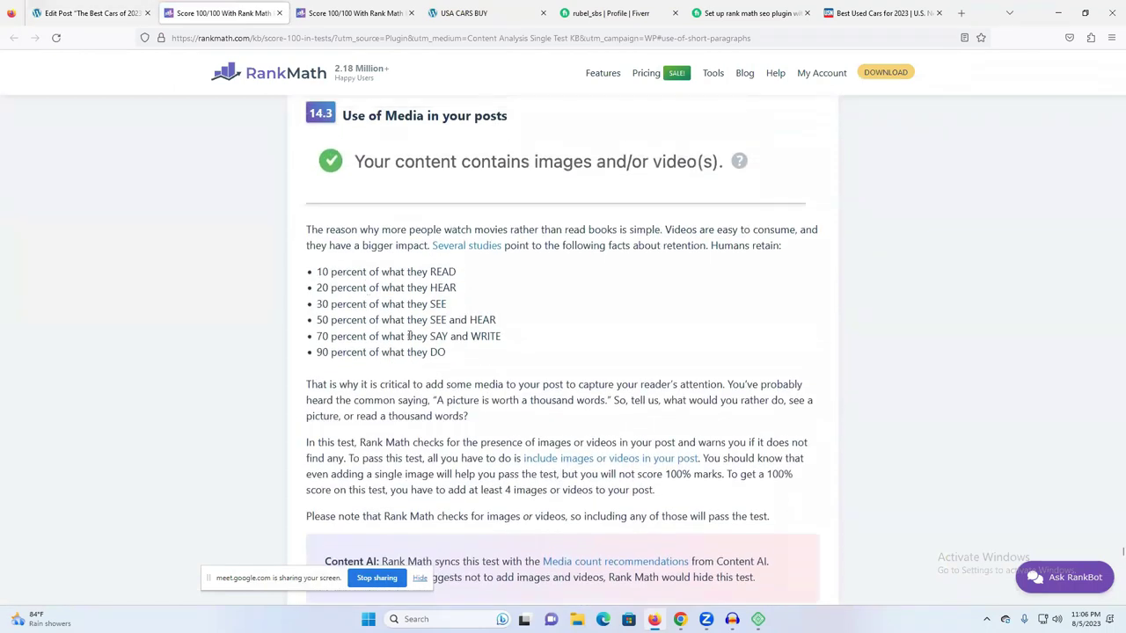
{"action": "triple_click", "coordinate": [439, 302]}
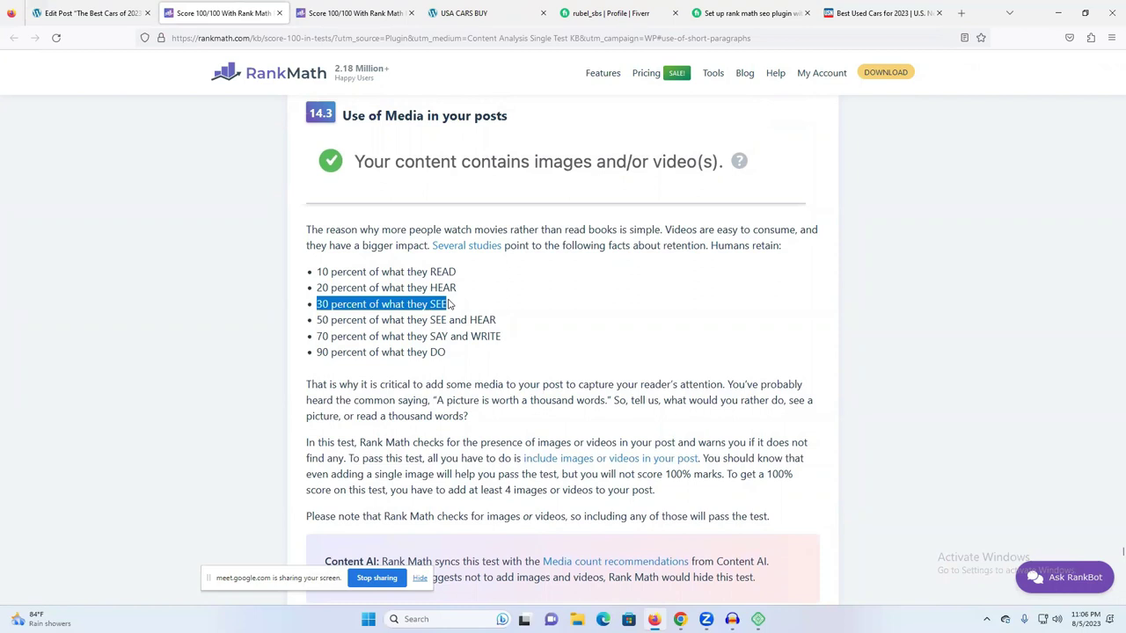
{"action": "scroll", "coordinate": [493, 383], "scroll_direction": "down", "scroll_amount": 5}
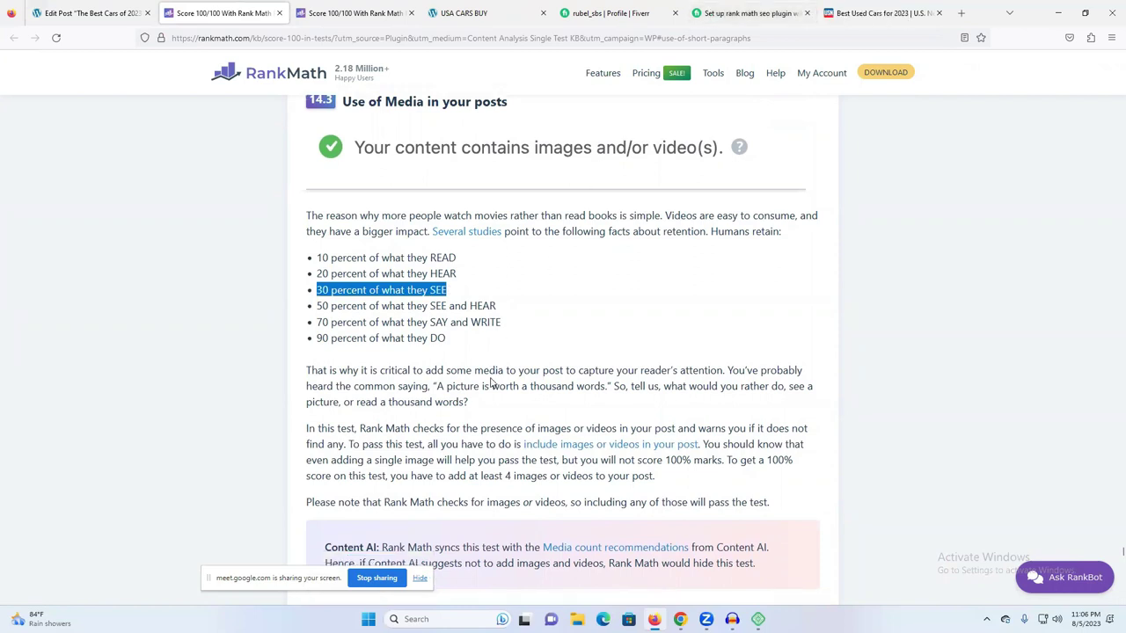
{"action": "scroll", "coordinate": [491, 382], "scroll_direction": "down", "scroll_amount": 1}
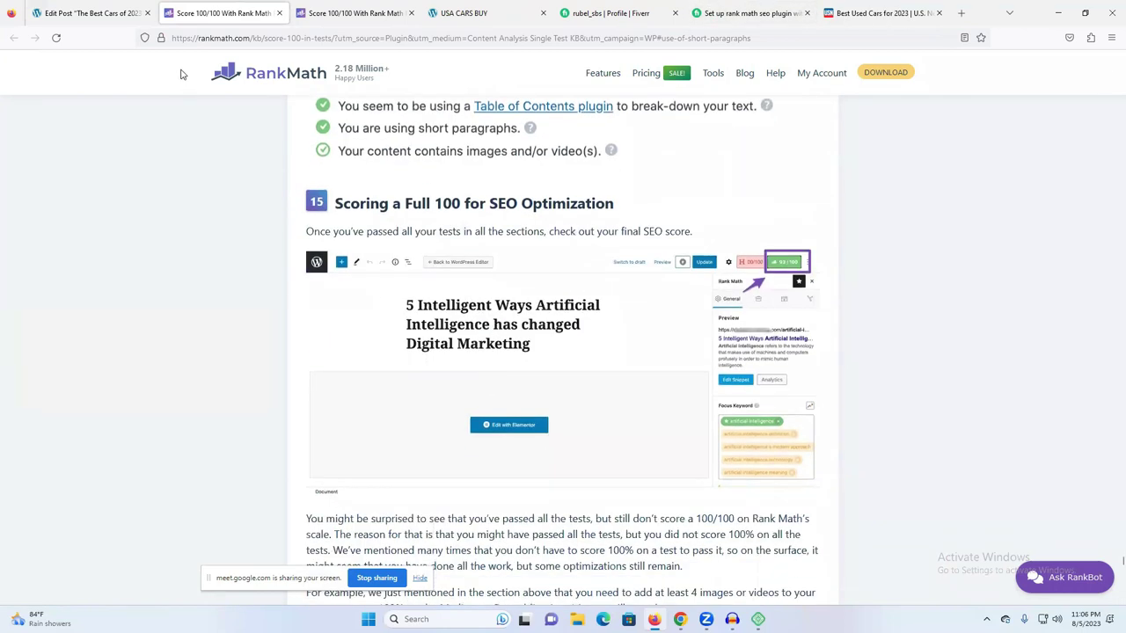
{"action": "left_click", "coordinate": [110, 11]}
- Add blank lines above the Table of Contents title in its block and place the cursor in the first one
{"action": "scroll", "coordinate": [676, 412], "scroll_direction": "down", "scroll_amount": 3}
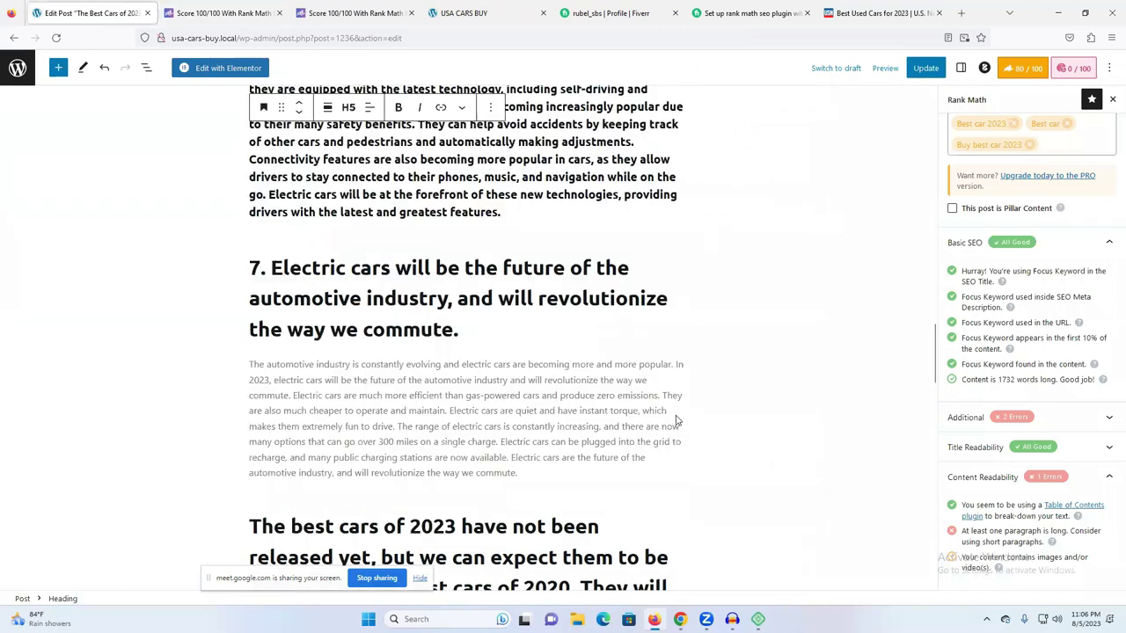
{"action": "scroll", "coordinate": [674, 422], "scroll_direction": "up", "scroll_amount": 10}
{"action": "scroll", "coordinate": [673, 422], "scroll_direction": "down", "scroll_amount": 2}
{"action": "left_click", "coordinate": [573, 578]}
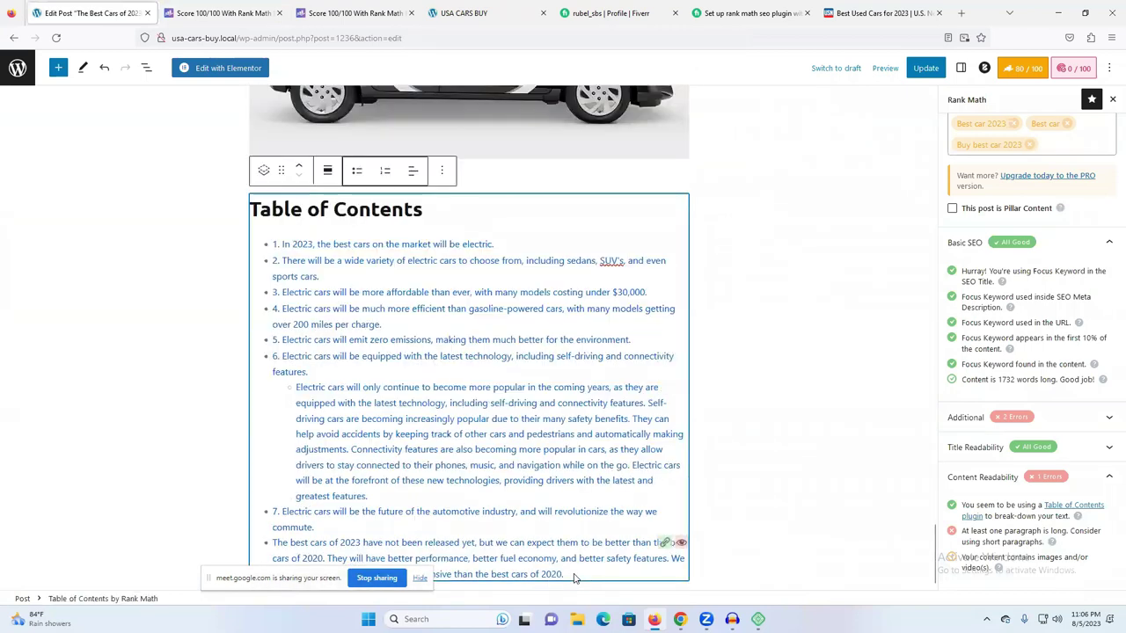
{"action": "key", "text": "Up"}
{"action": "key", "text": "Up"}
{"action": "key", "text": "Up"}
{"action": "key", "text": "Up"}
{"action": "key", "text": "Up"}
{"action": "key", "text": "Up"}
{"action": "key", "text": "Up"}
{"action": "key", "text": "Up"}
{"action": "key", "text": "Up"}
{"action": "key", "text": "Up"}
{"action": "key", "text": "Up"}
{"action": "key", "text": "Up"}
{"action": "key", "text": "Up"}
{"action": "key", "text": "Up"}
{"action": "key", "text": "Up"}
{"action": "key", "text": "Up"}
{"action": "key", "text": "Up"}
{"action": "key", "text": "Up"}
{"action": "key", "text": "Up"}
{"action": "key", "text": "Up"}
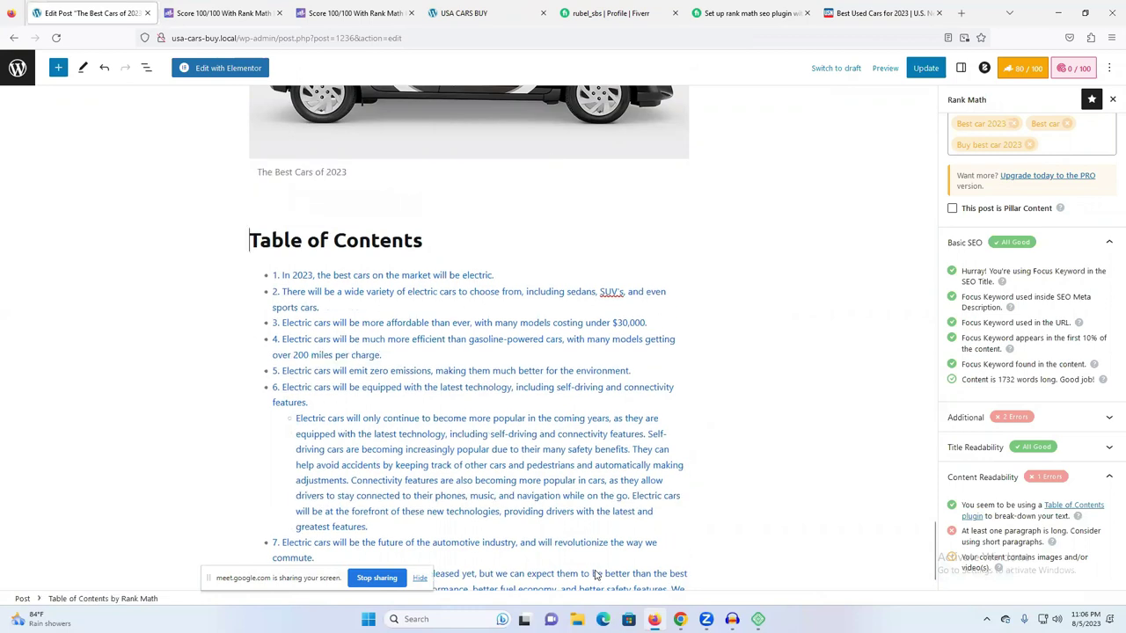
{"action": "scroll", "coordinate": [693, 327], "scroll_direction": "up", "scroll_amount": 1}
{"action": "scroll", "coordinate": [706, 343], "scroll_direction": "down", "scroll_amount": 1}
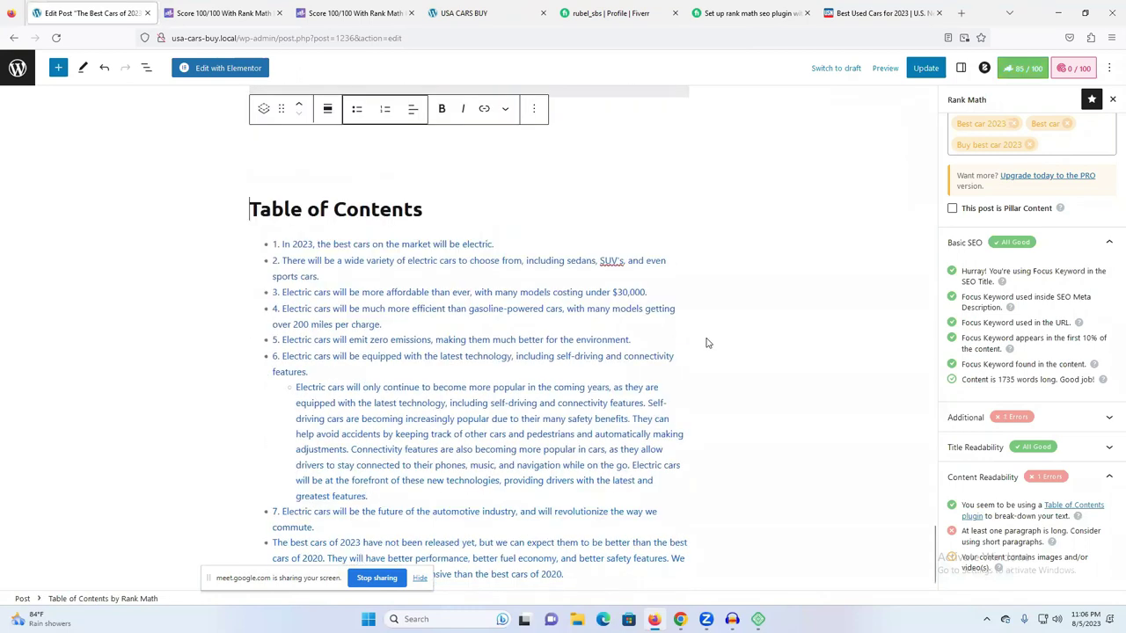
{"action": "left_click", "coordinate": [577, 577]}
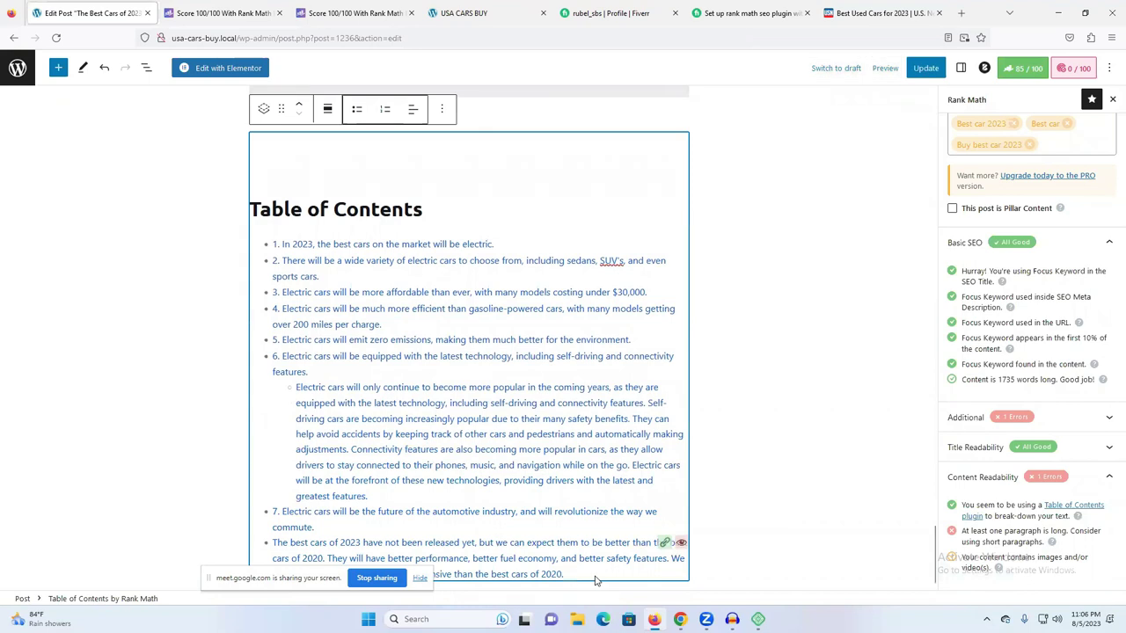
{"action": "scroll", "coordinate": [322, 344], "scroll_direction": "up", "scroll_amount": 4}
{"action": "left_click", "coordinate": [318, 325]}
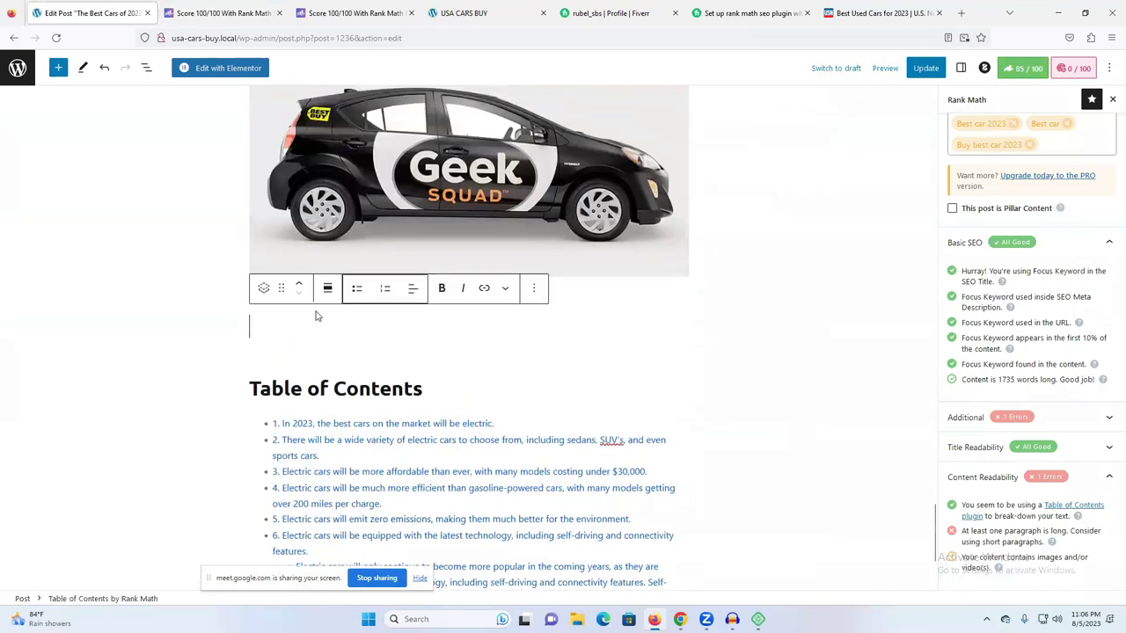
- Copy the seven numbered electric-car lines at the start of The Best Cars of 2023 in Google Docs and return to the post editor
{"action": "mouse_move", "coordinate": [680, 619]}
{"action": "left_click", "coordinate": [615, 550]}
{"action": "scroll", "coordinate": [435, 483], "scroll_direction": "up", "scroll_amount": 8}
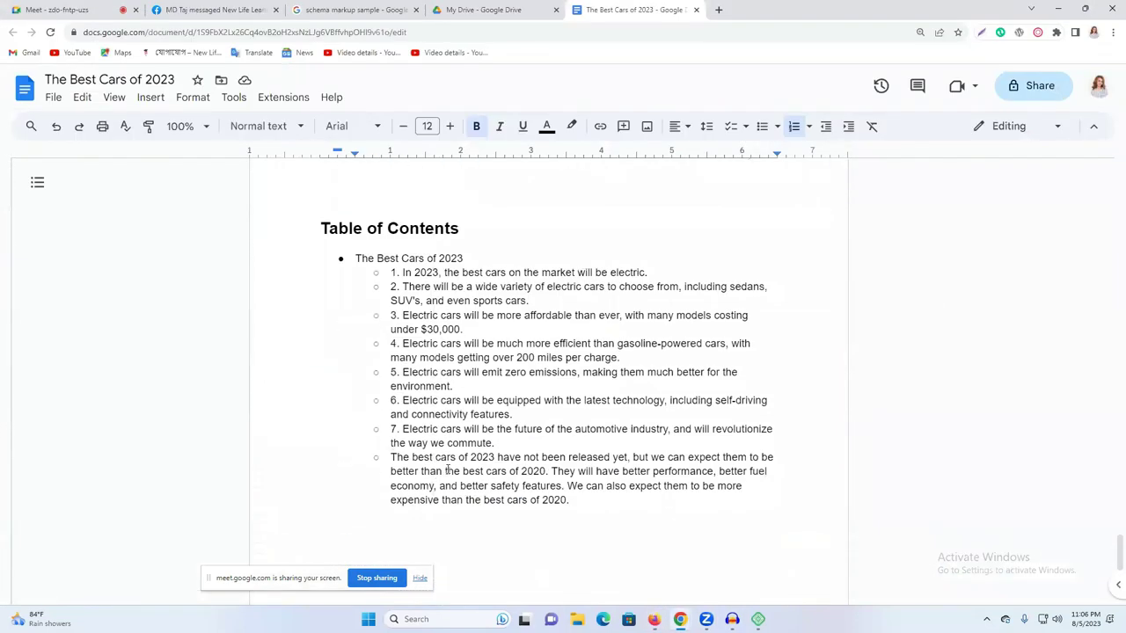
{"action": "scroll", "coordinate": [451, 470], "scroll_direction": "down", "scroll_amount": 20}
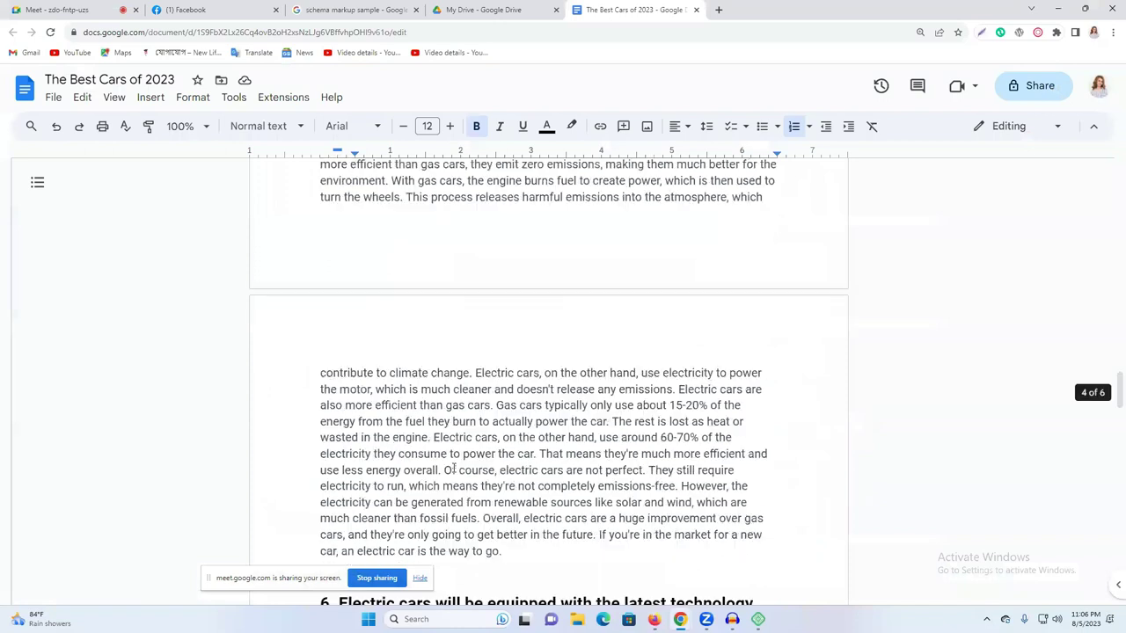
{"action": "scroll", "coordinate": [1110, 352], "scroll_direction": "up", "scroll_amount": 10}
{"action": "scroll", "coordinate": [1110, 326], "scroll_direction": "up", "scroll_amount": 5}
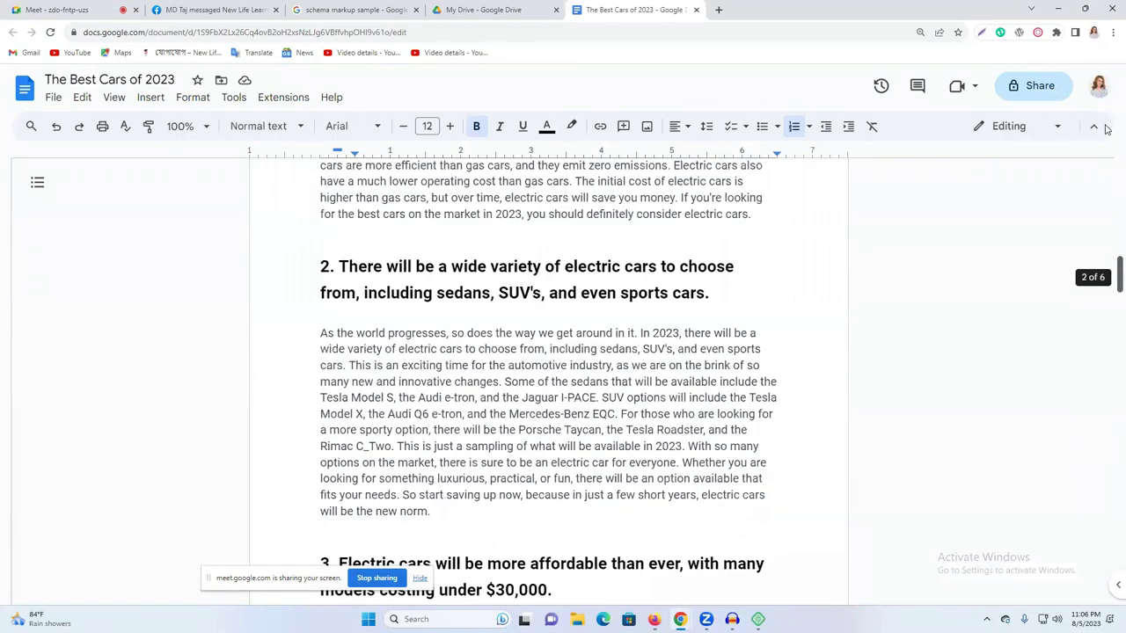
{"action": "scroll", "coordinate": [535, 245], "scroll_direction": "up", "scroll_amount": 8}
{"action": "left_click_drag", "start_coordinate": [322, 245], "coordinate": [412, 391]}
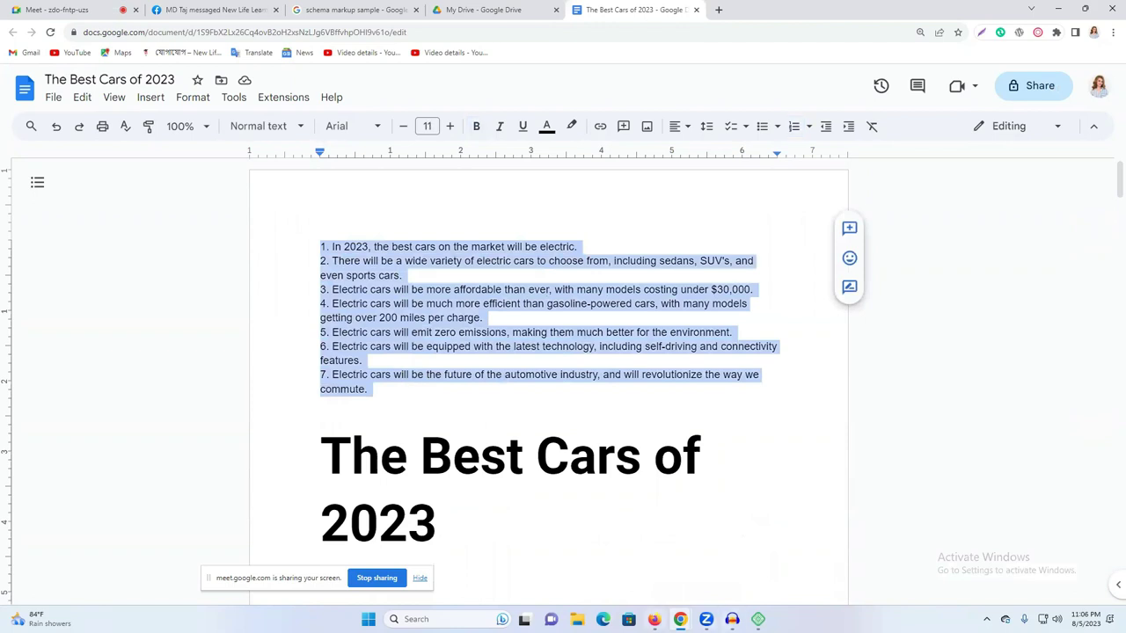
{"action": "key", "text": "alt+Tab"}
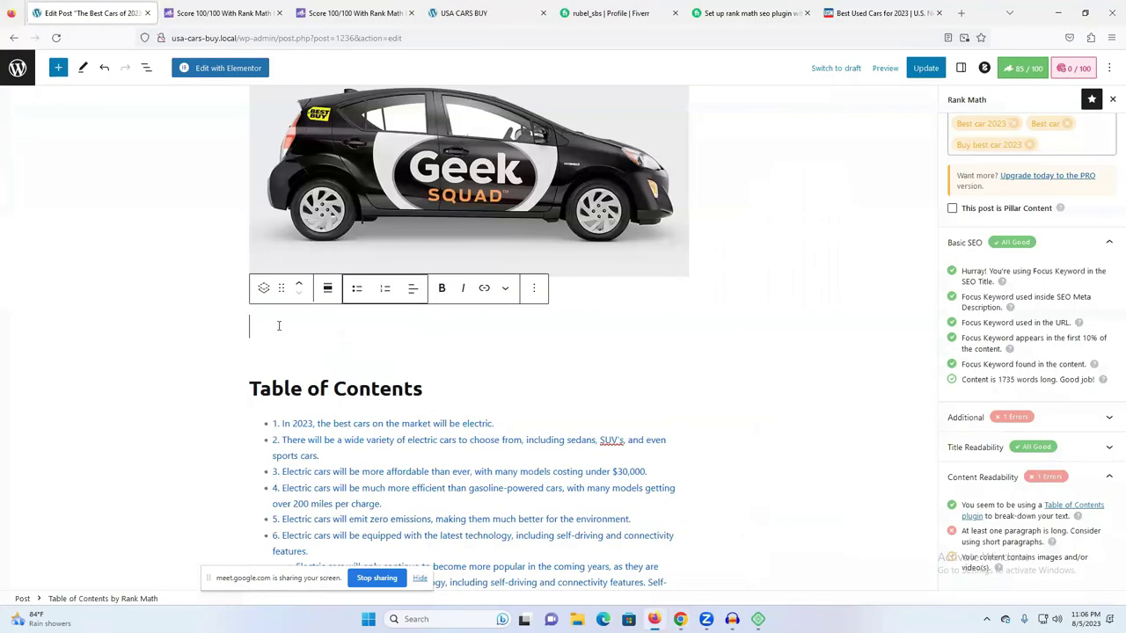
- Try pasting the seven numbered lines above the Table of Contents title, undo the paste and deselect the block
{"action": "type", "text": "1. In 2023, the best cars on the market will be electric. 2. There will be a wide variety of electric cars to choose from, including sedans, SUV's, and even sports cars. 3. Electric cars will be more affordable than ever, with many models costing under $30,000. 4. Electric cars will be much more efficient than gasoline-powered cars, with many models getting over 200 miles per charge. 5. Electric cars will emit zero emissions, making them much better for the environment. 6. Electric cars will be equipped with the latest technology, including self-driving and connectivity features. 7. Electric cars will be the future of the automotive industry, and will revolutionize the way we commute."}
{"action": "scroll", "coordinate": [364, 352], "scroll_direction": "up", "scroll_amount": 8}
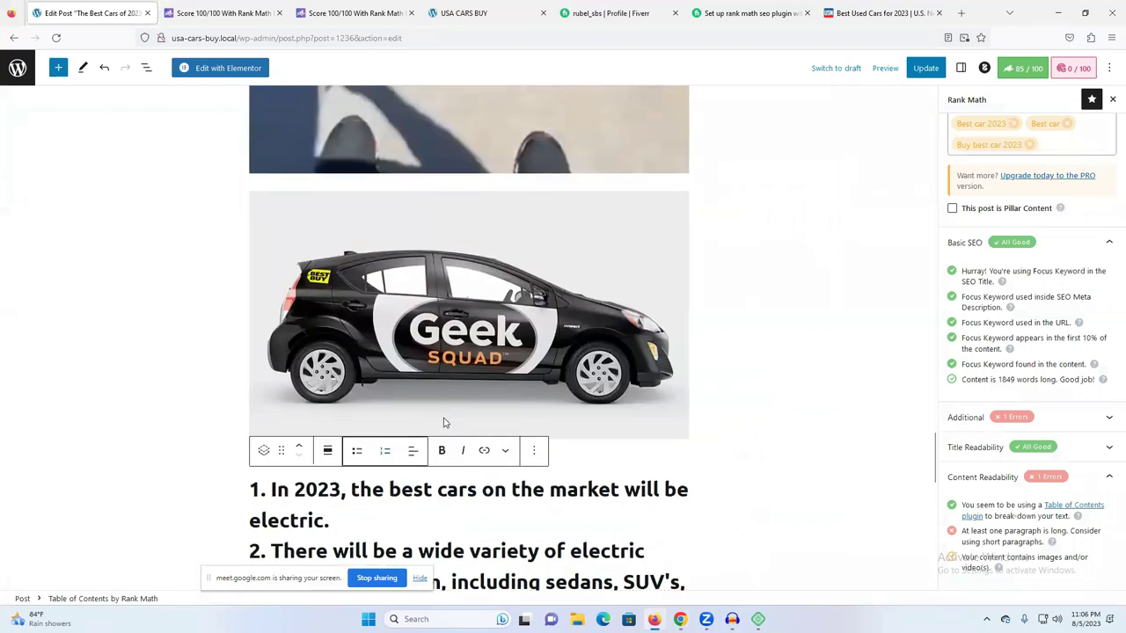
{"action": "key", "text": "ctrl+z"}
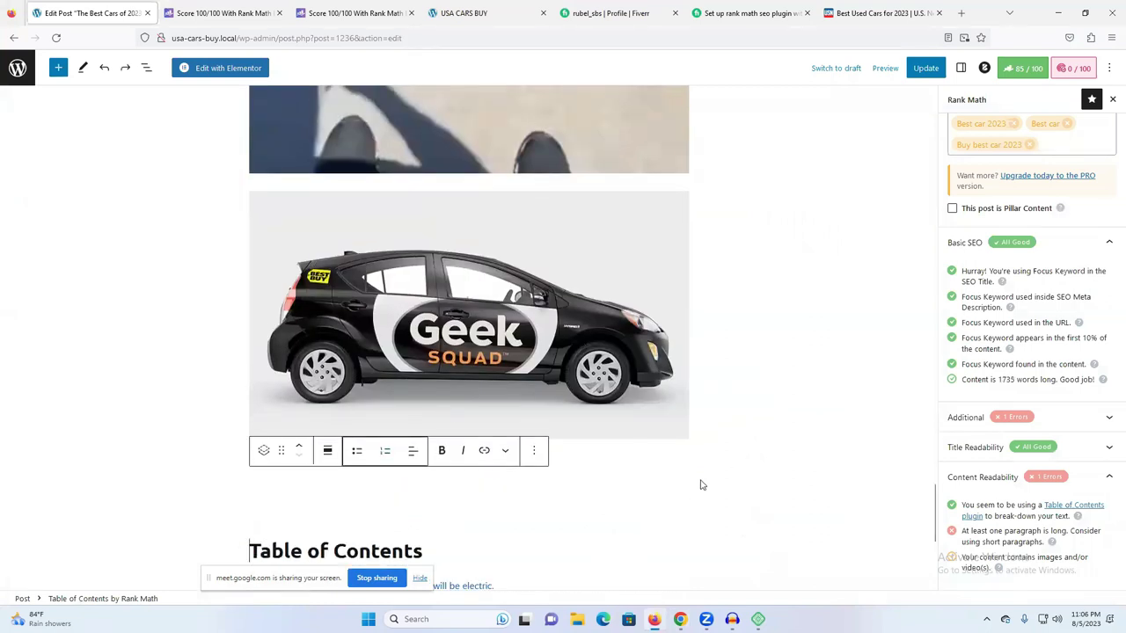
{"action": "left_click", "coordinate": [712, 403]}
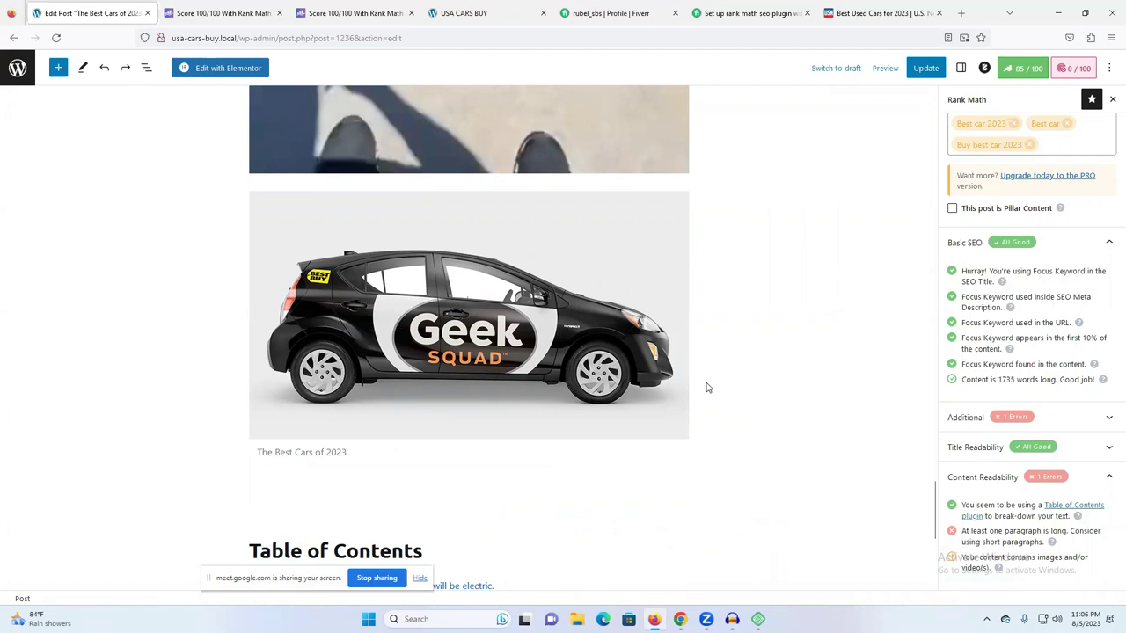
- Paste the seven numbered electric-car lines as paragraphs in the empty block below the table of contents
{"action": "scroll", "coordinate": [691, 454], "scroll_direction": "down", "scroll_amount": 4}
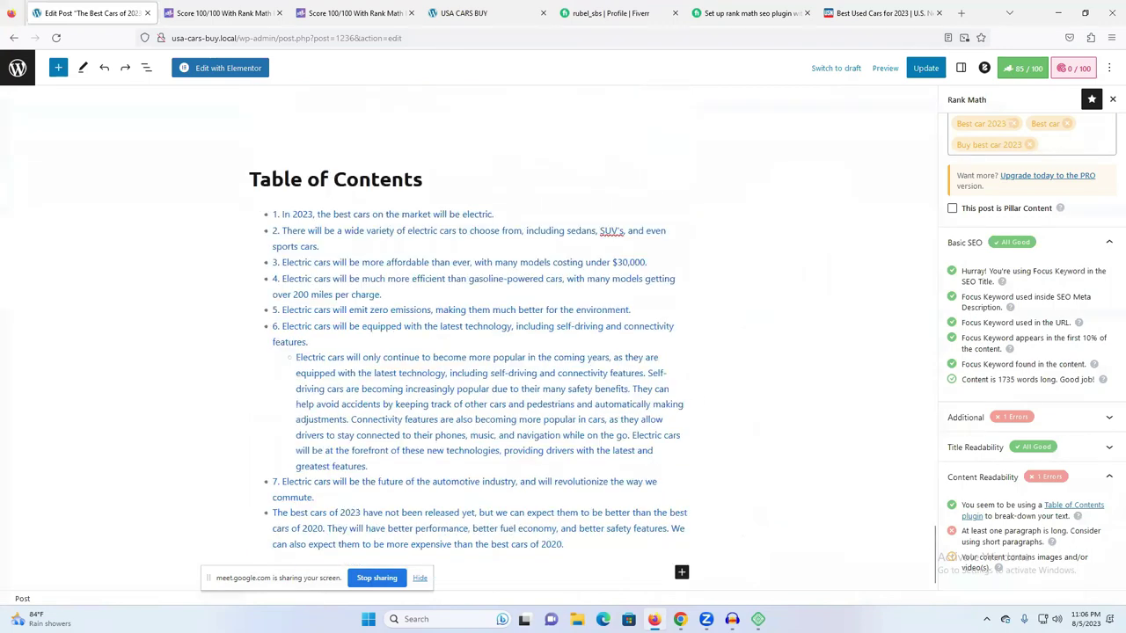
{"action": "left_click", "coordinate": [682, 572]}
{"action": "left_click", "coordinate": [714, 422]}
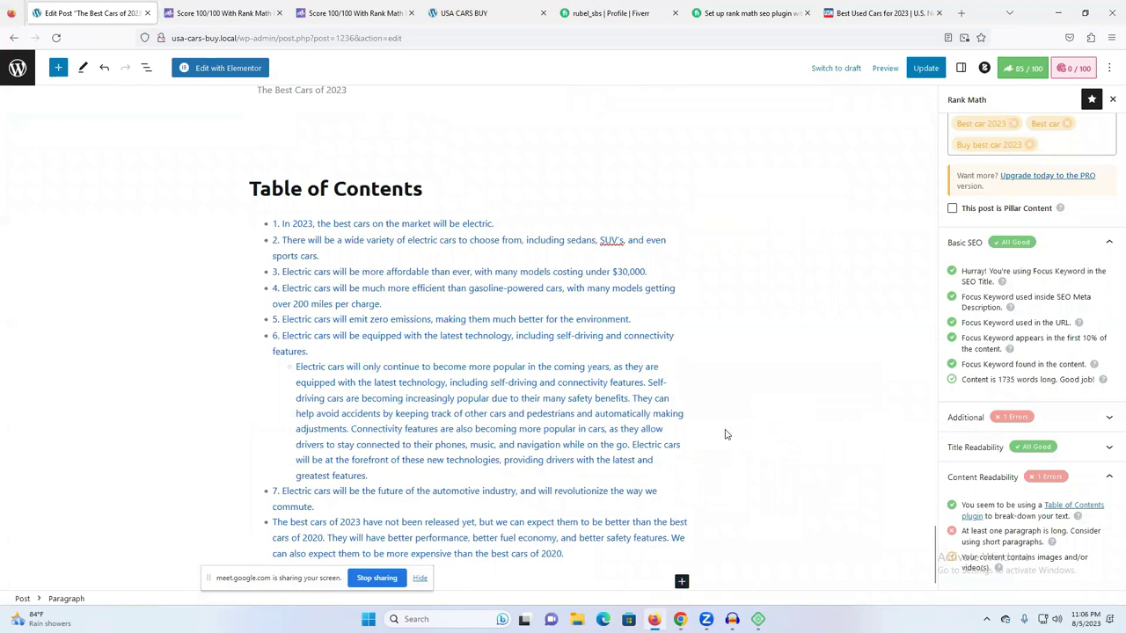
{"action": "scroll", "coordinate": [669, 514], "scroll_direction": "up", "scroll_amount": 1}
{"action": "scroll", "coordinate": [554, 510], "scroll_direction": "down", "scroll_amount": 1}
{"action": "left_click", "coordinate": [681, 581]}
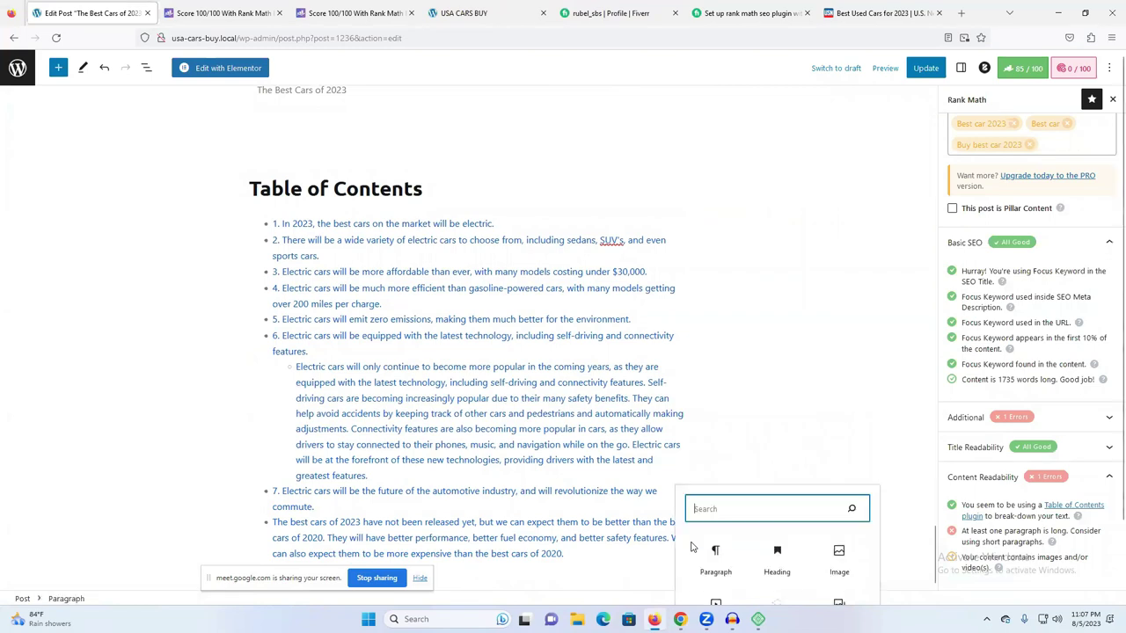
{"action": "key", "text": "Escape"}
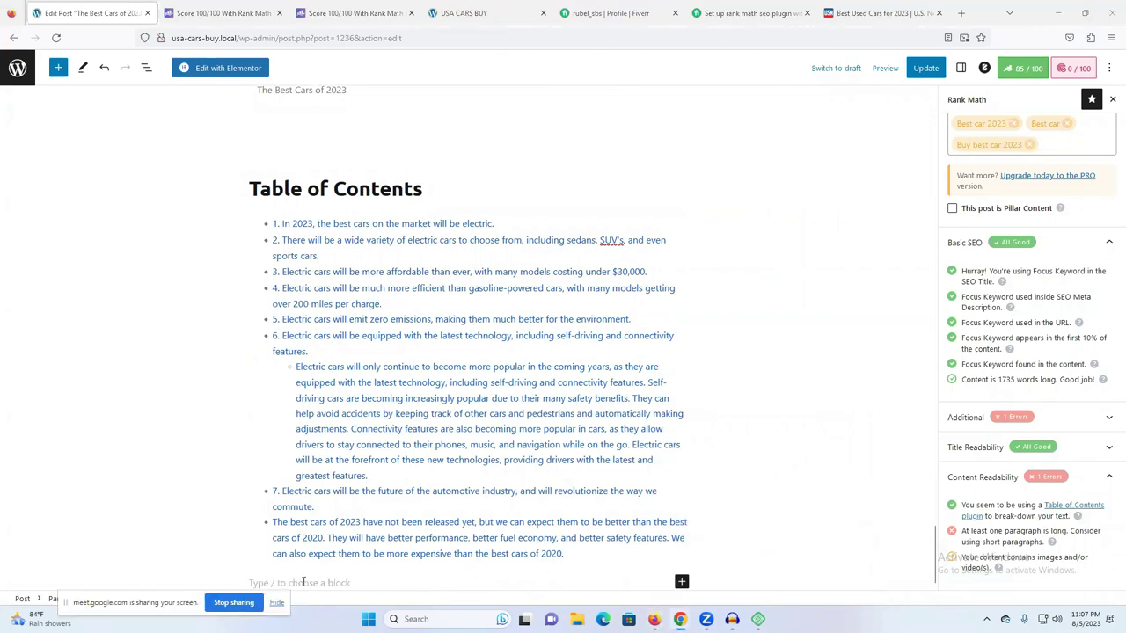
{"action": "left_click", "coordinate": [304, 582]}
{"action": "type", "text": "1. In 2023, the best cars on the market will be electric. 2. There will be a wide variety of electric cars to choose from, including sedans, SUV's, and even sports cars. 3. Electric cars will be more affordable than ever, with many models costing under $30,000. 4. Electric cars will be much more efficient than gasoline-powered cars, with many models getting over 200 miles per charge. 5. Electric cars will emit zero emissions, making them much better for the environment. 6. Electric cars will be equipped with the latest technology, including self-driving and connectivity features. 7. Electric cars will be the future of the automotive industry, and will revolutionize the way we commute."}
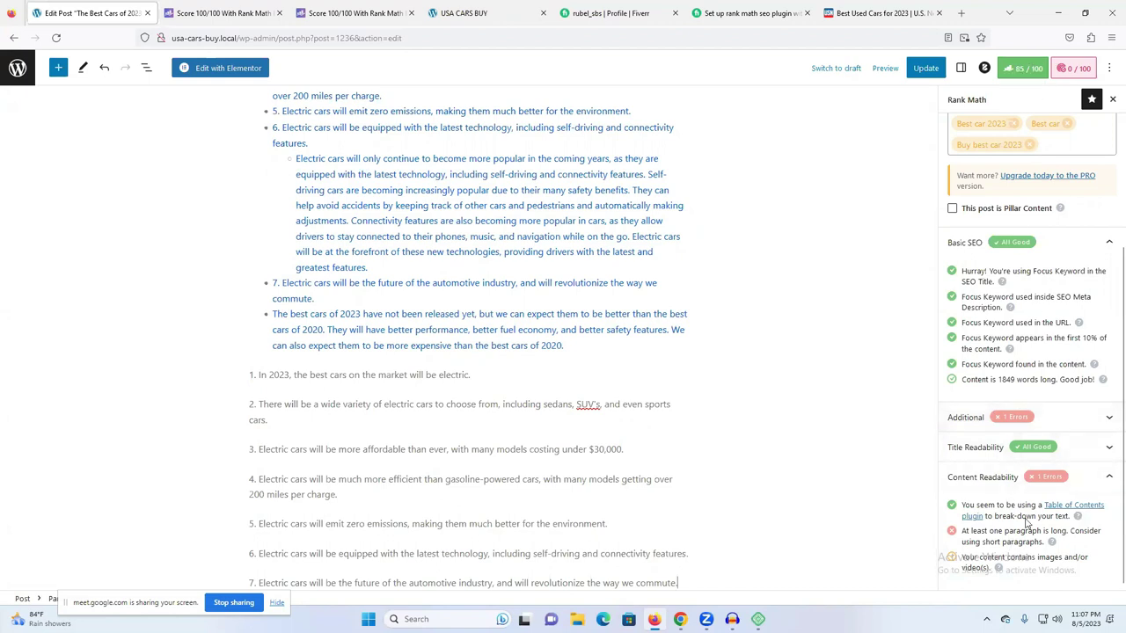
- Expand the Additional checks in Rank Math and review them together with the Content Readability items
{"action": "left_click", "coordinate": [1047, 417]}
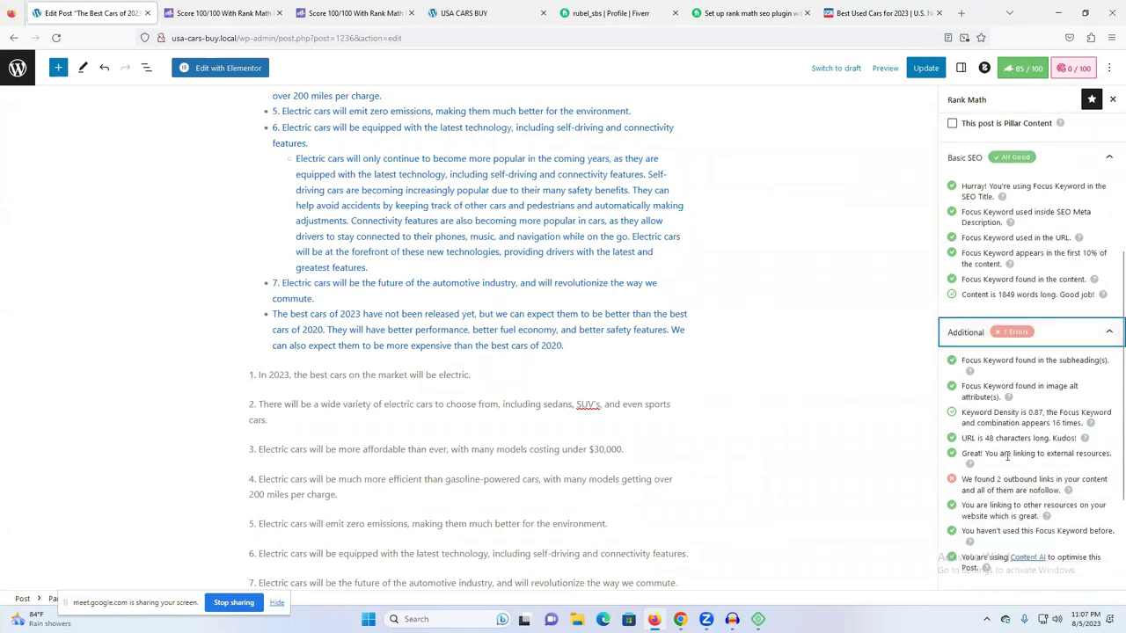
{"action": "scroll", "coordinate": [1023, 492], "scroll_direction": "down", "scroll_amount": 2}
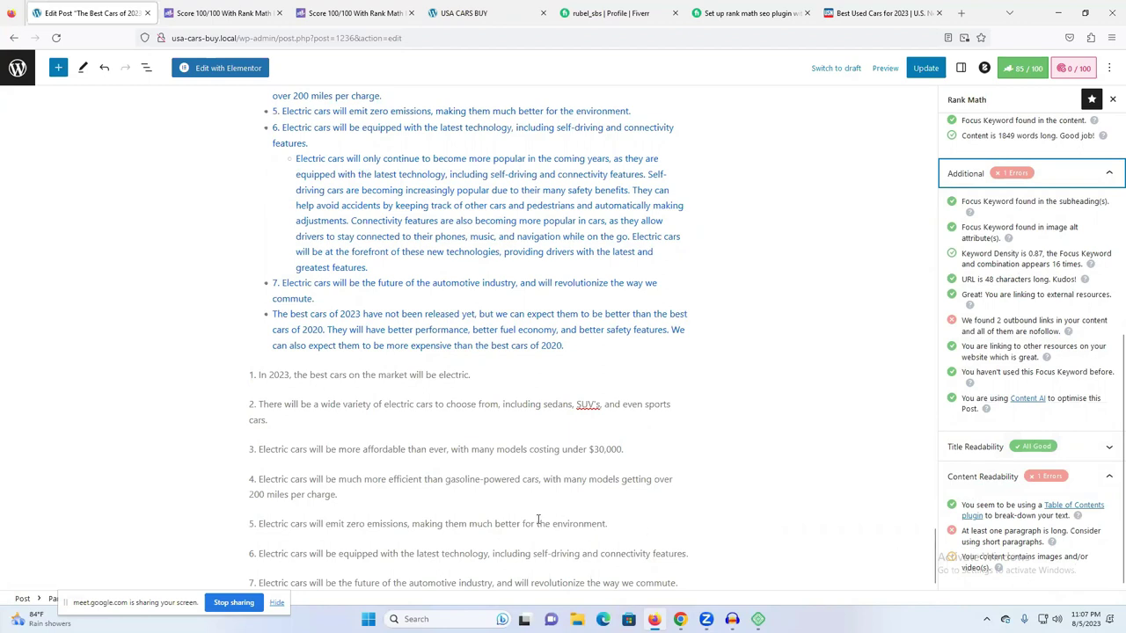
{"action": "left_click", "coordinate": [252, 374]}
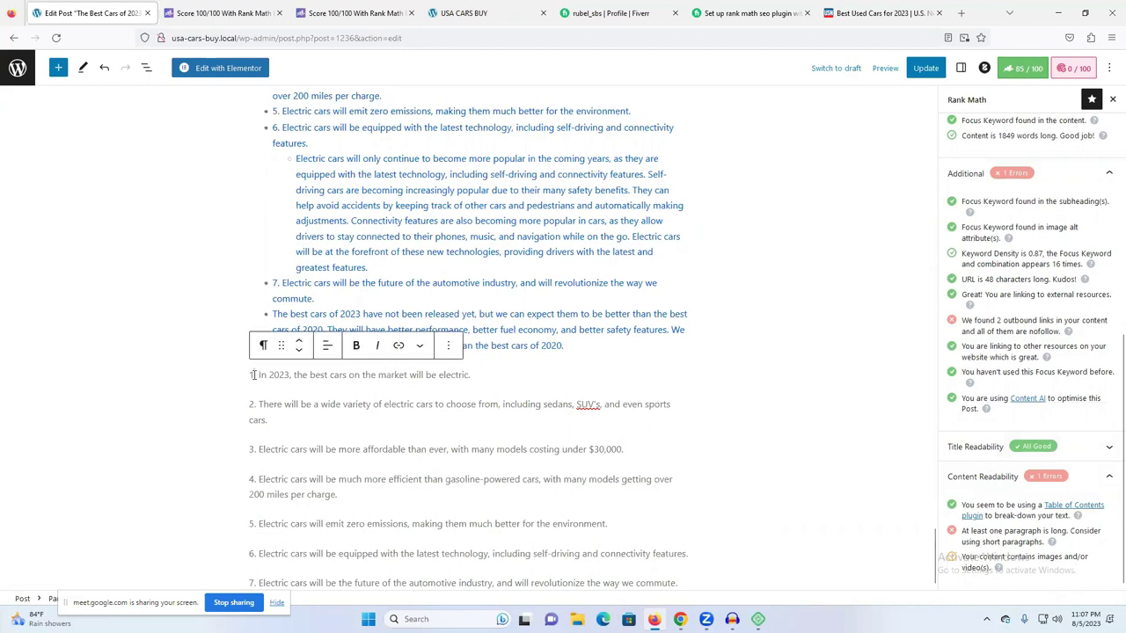
- Copy the caption "The Best Cars of 2023" from below the Geek Squad car image
{"action": "scroll", "coordinate": [367, 375], "scroll_direction": "up", "scroll_amount": 3}
{"action": "scroll", "coordinate": [367, 374], "scroll_direction": "up", "scroll_amount": 3}
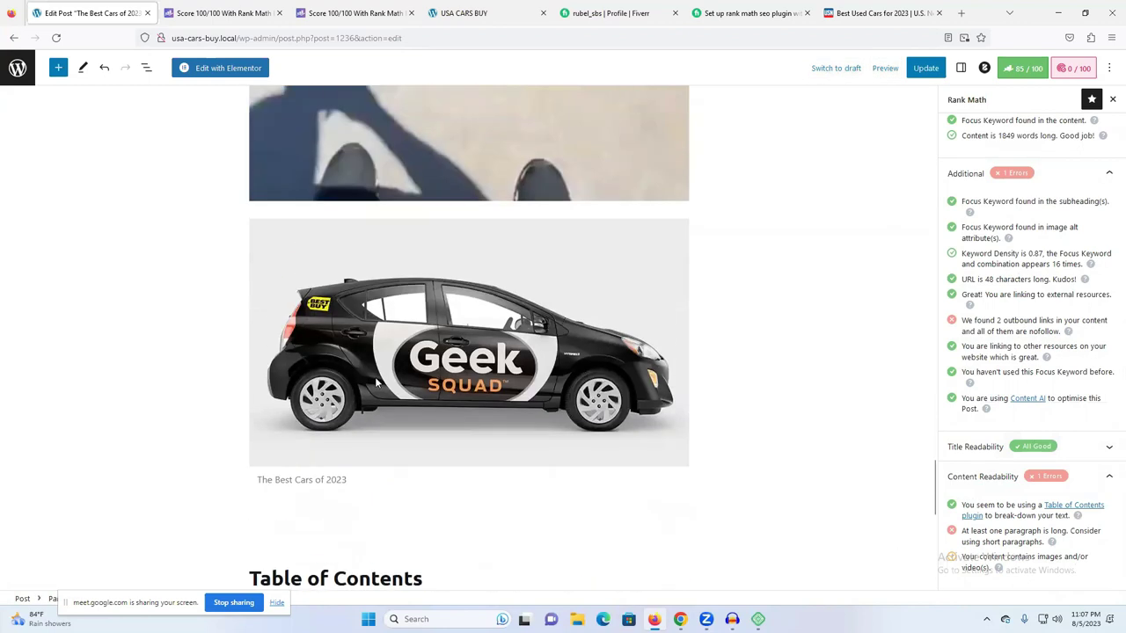
{"action": "left_click", "coordinate": [307, 479]}
{"action": "triple_click", "coordinate": [308, 479]}
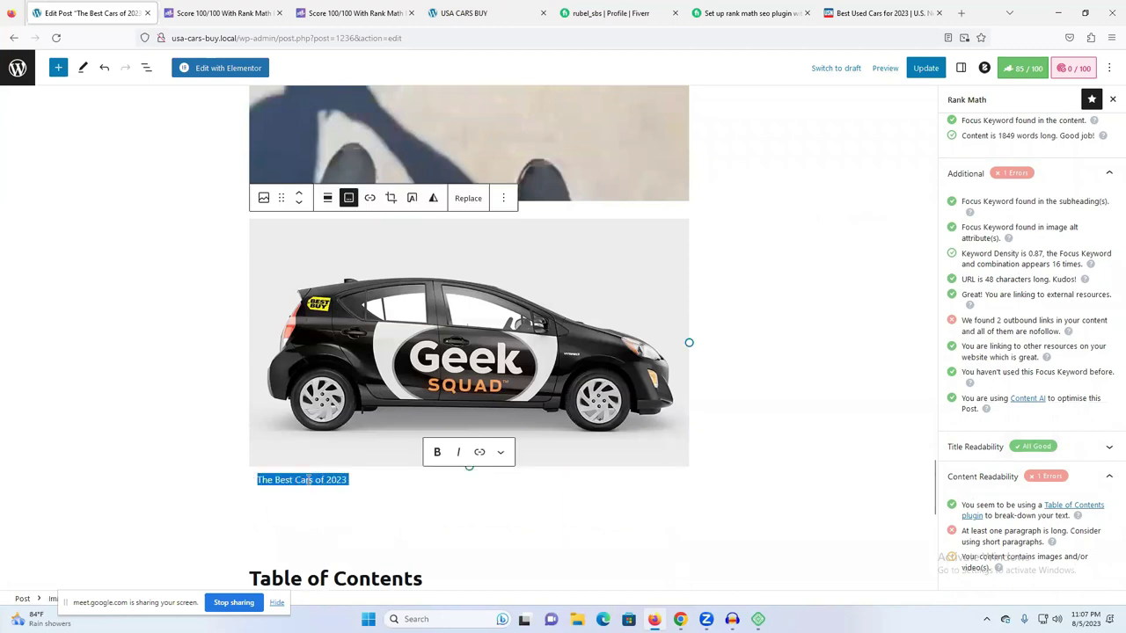
{"action": "right_click", "coordinate": [308, 479]}
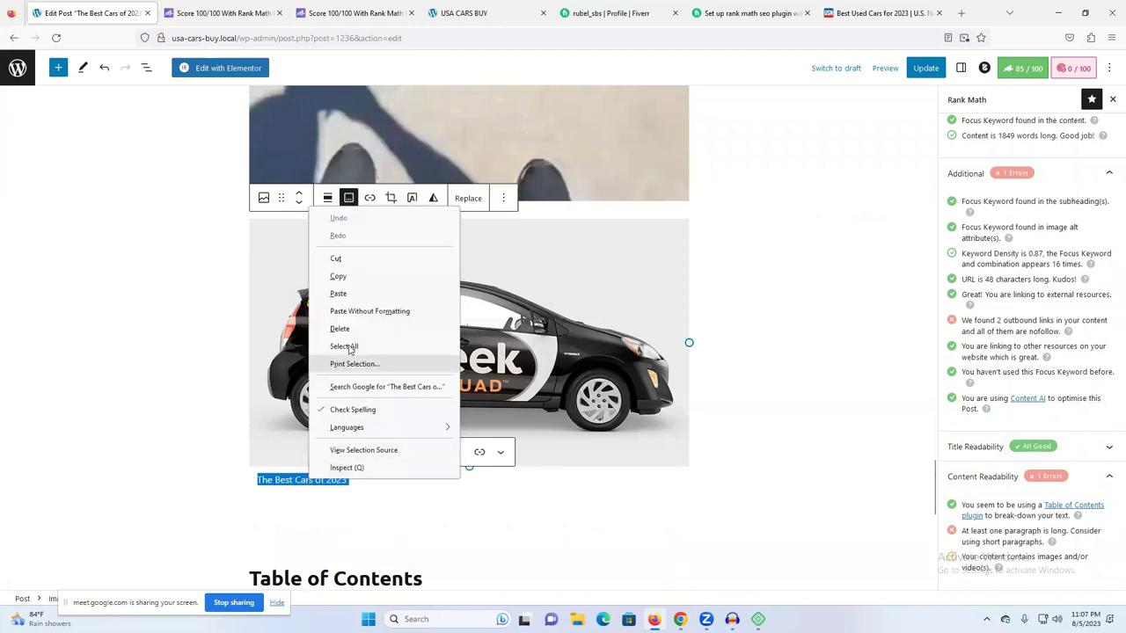
{"action": "left_click", "coordinate": [358, 277]}
- Look through the used-car video block's options and its text tracks media library, and close the library without choosing a file
{"action": "left_click", "coordinate": [581, 136]}
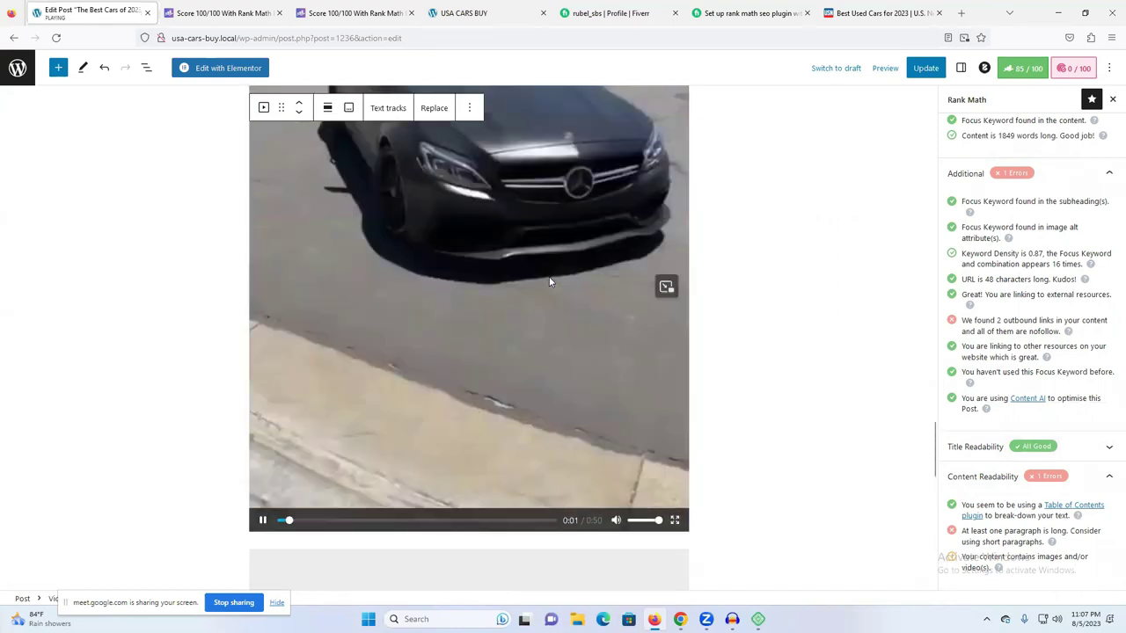
{"action": "scroll", "coordinate": [402, 167], "scroll_direction": "up", "scroll_amount": 1}
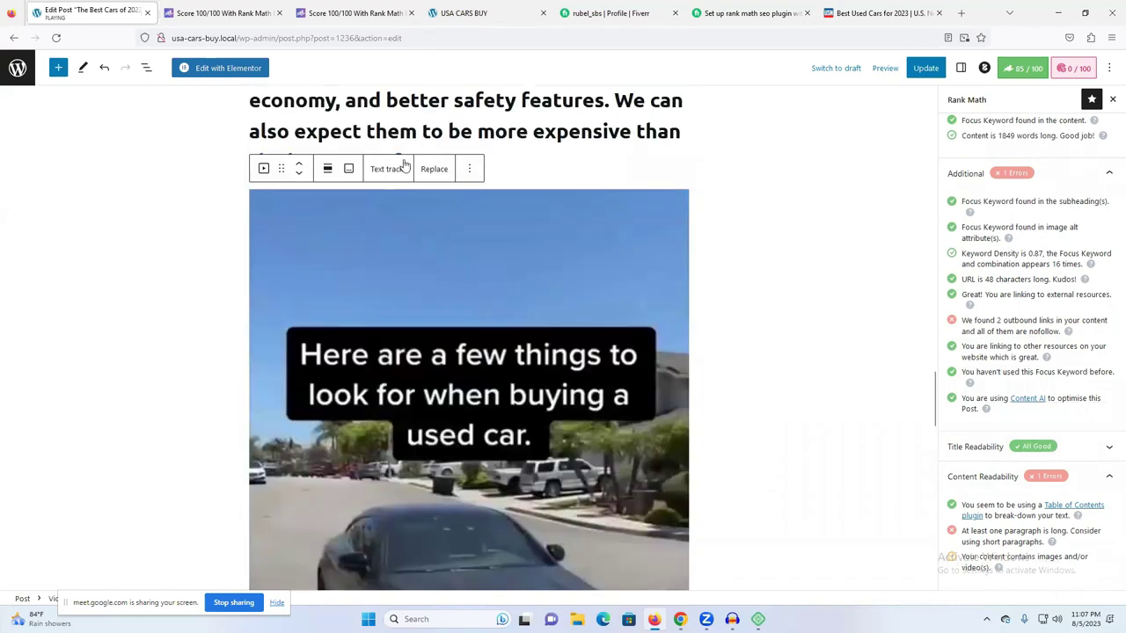
{"action": "left_click", "coordinate": [468, 170]}
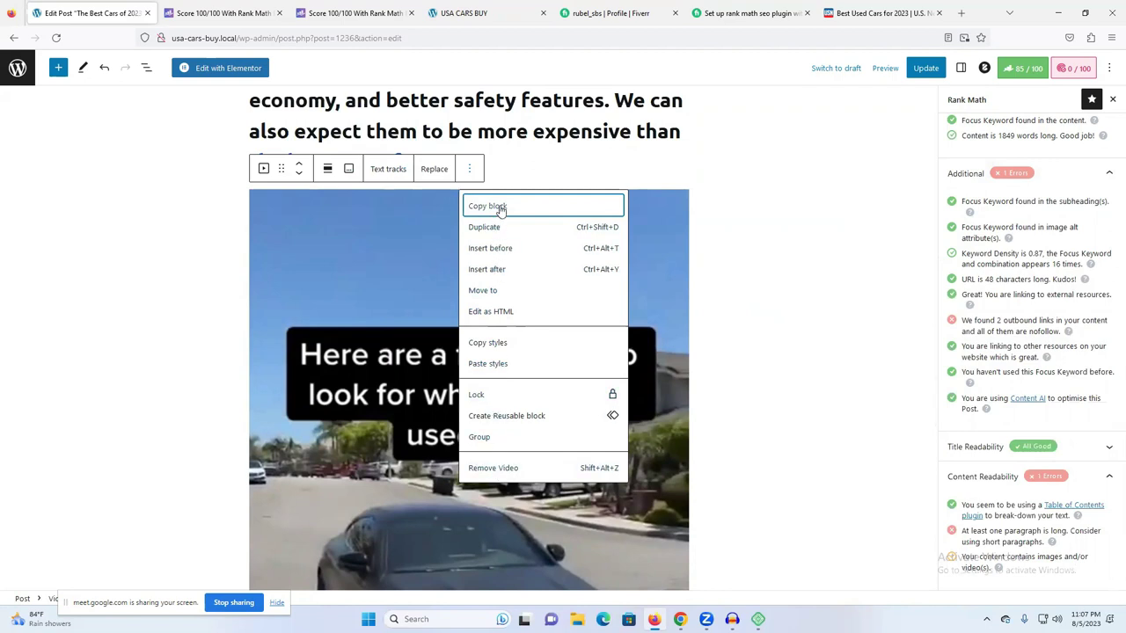
{"action": "left_click", "coordinate": [388, 169]}
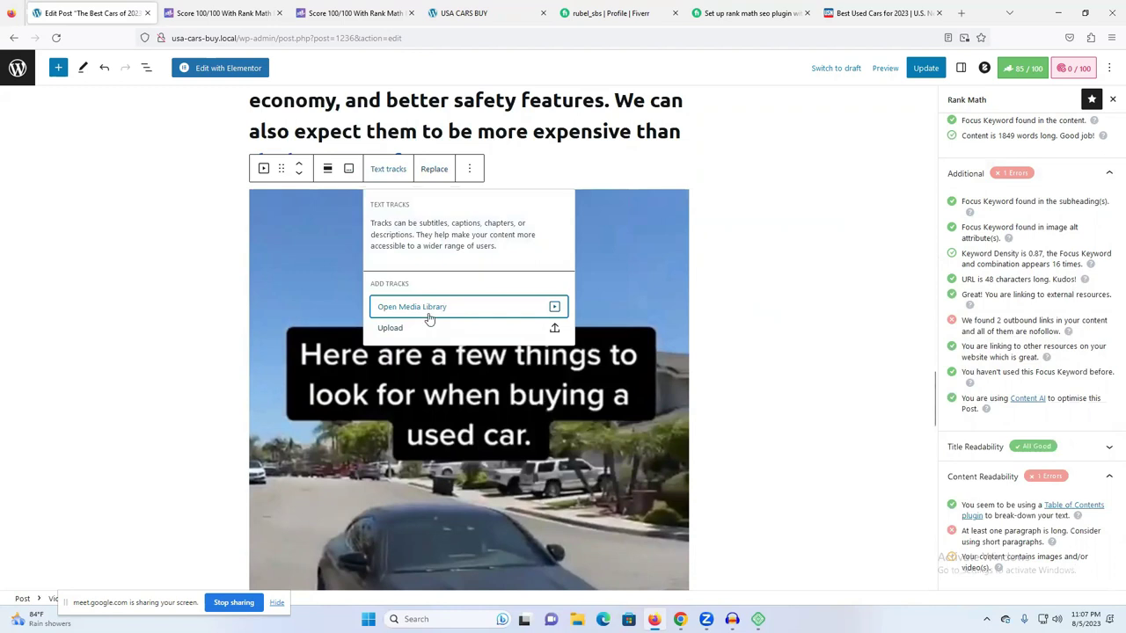
{"action": "left_click", "coordinate": [420, 311]}
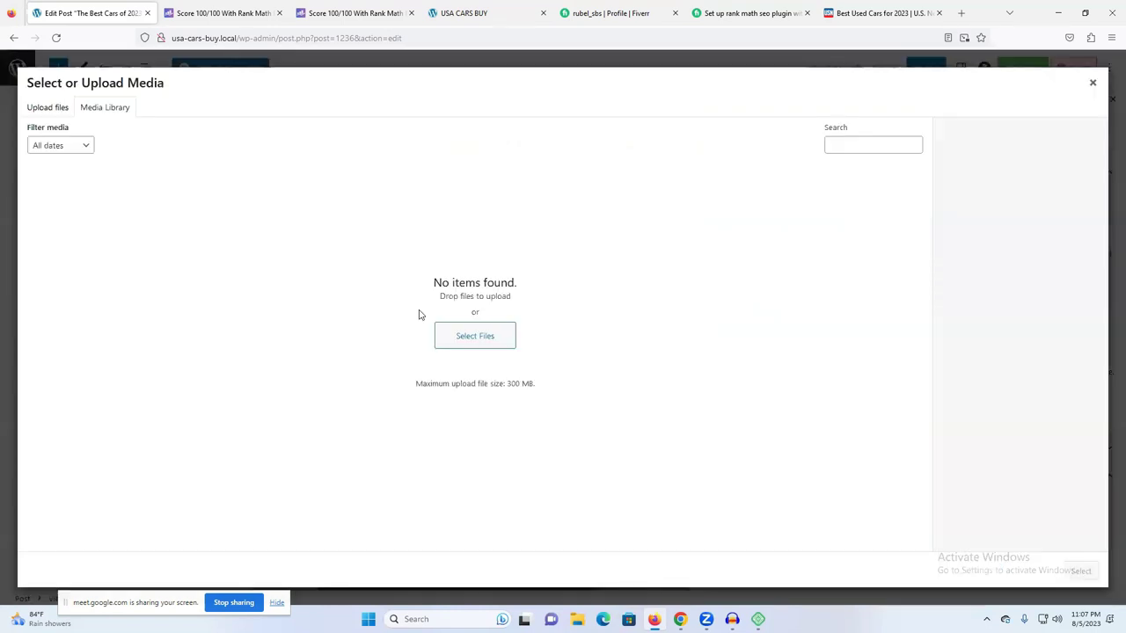
{"action": "left_click", "coordinate": [1091, 82]}
- Read Rank Math's help article on using media and scoring a full 100 from the images and videos check, and return to the post
{"action": "scroll", "coordinate": [942, 352], "scroll_direction": "down", "scroll_amount": 1}
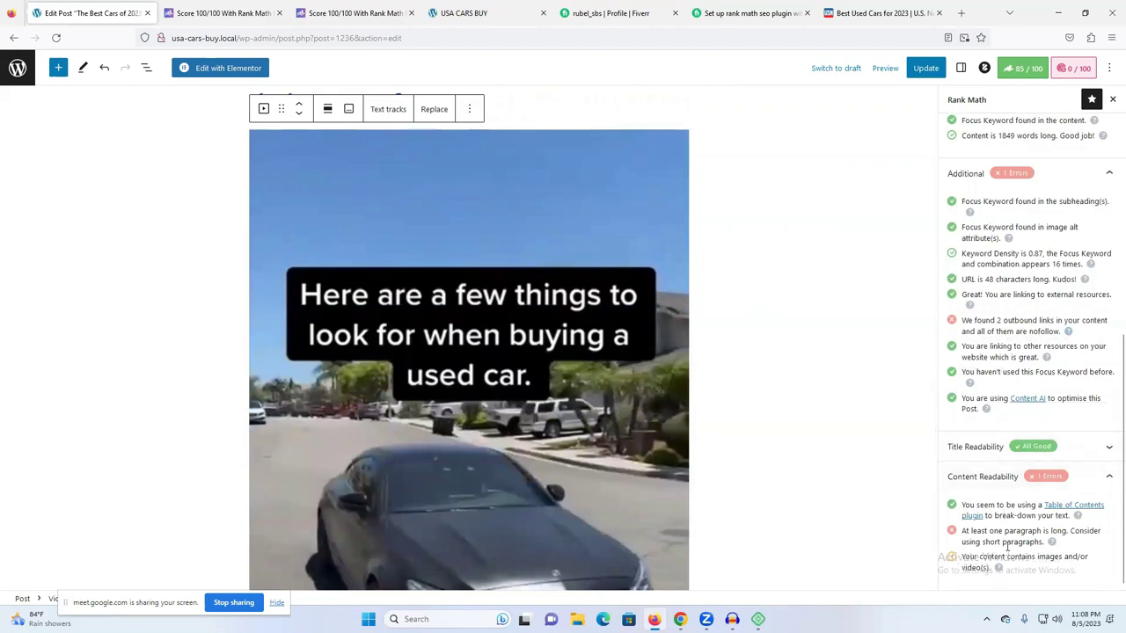
{"action": "left_click", "coordinate": [998, 567]}
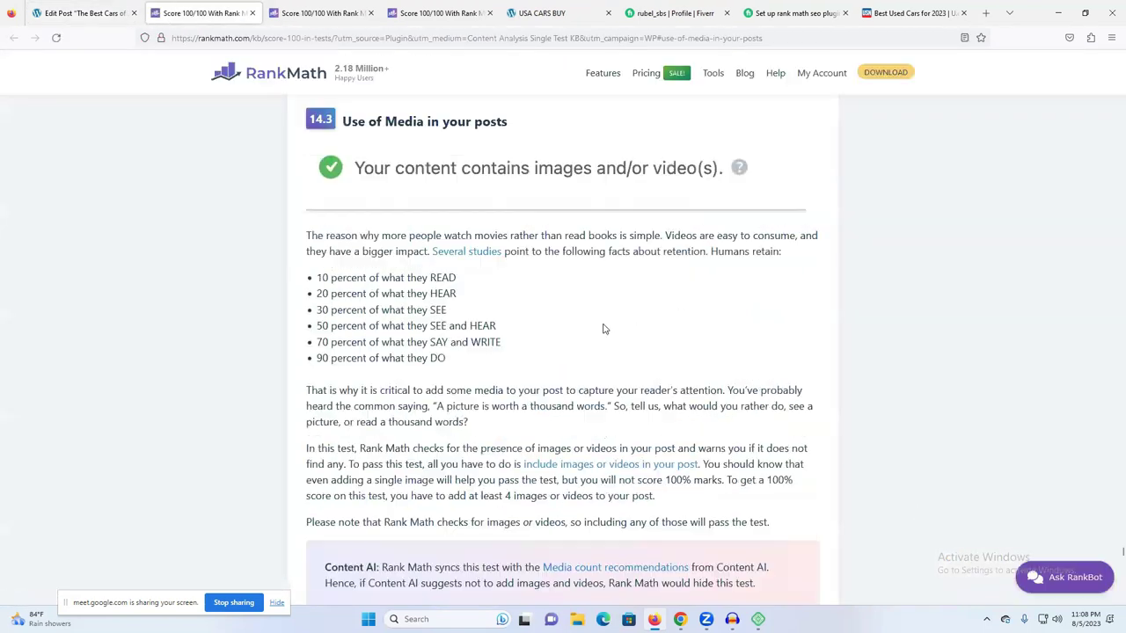
{"action": "scroll", "coordinate": [598, 325], "scroll_direction": "down", "scroll_amount": 2}
{"action": "scroll", "coordinate": [587, 323], "scroll_direction": "down", "scroll_amount": 2}
{"action": "scroll", "coordinate": [587, 323], "scroll_direction": "down", "scroll_amount": 2}
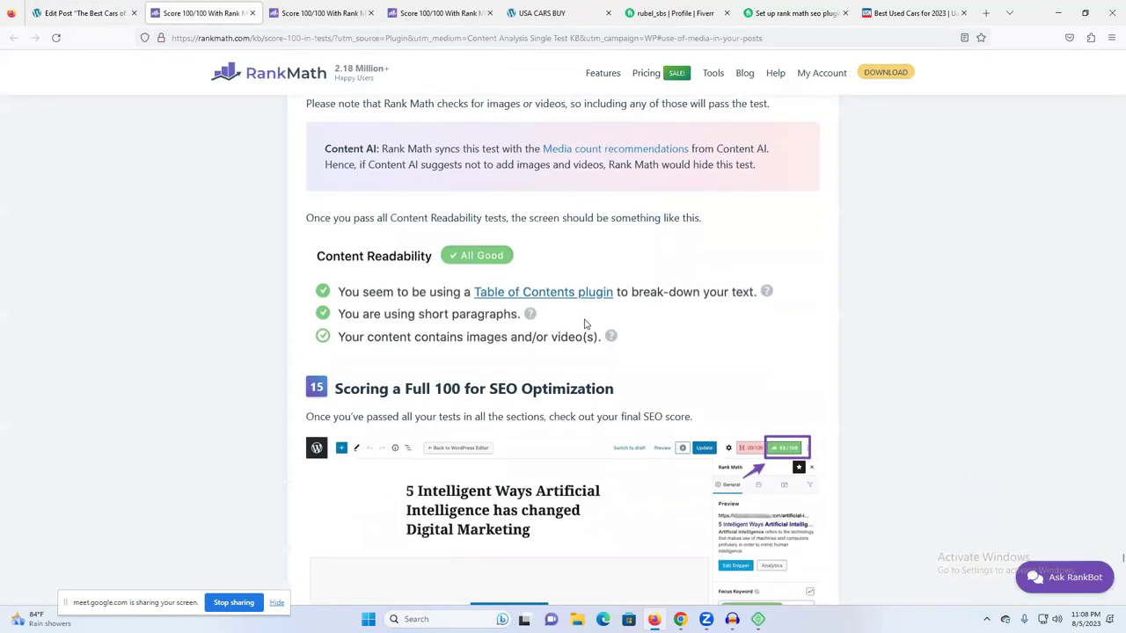
{"action": "scroll", "coordinate": [749, 462], "scroll_direction": "down", "scroll_amount": 4}
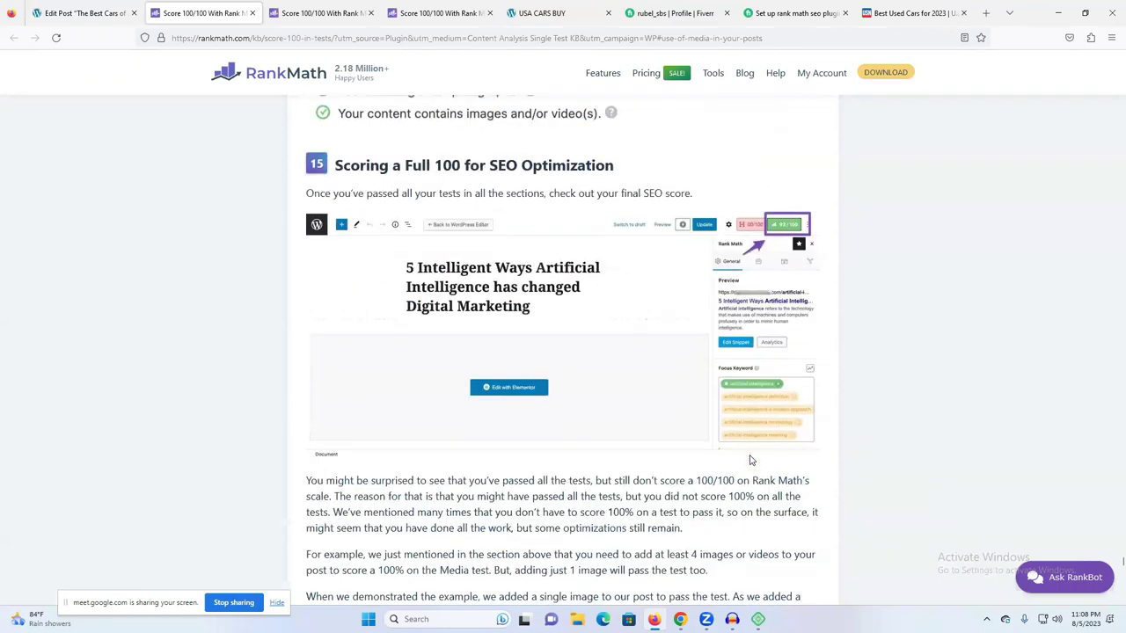
{"action": "scroll", "coordinate": [526, 400], "scroll_direction": "down", "scroll_amount": 7}
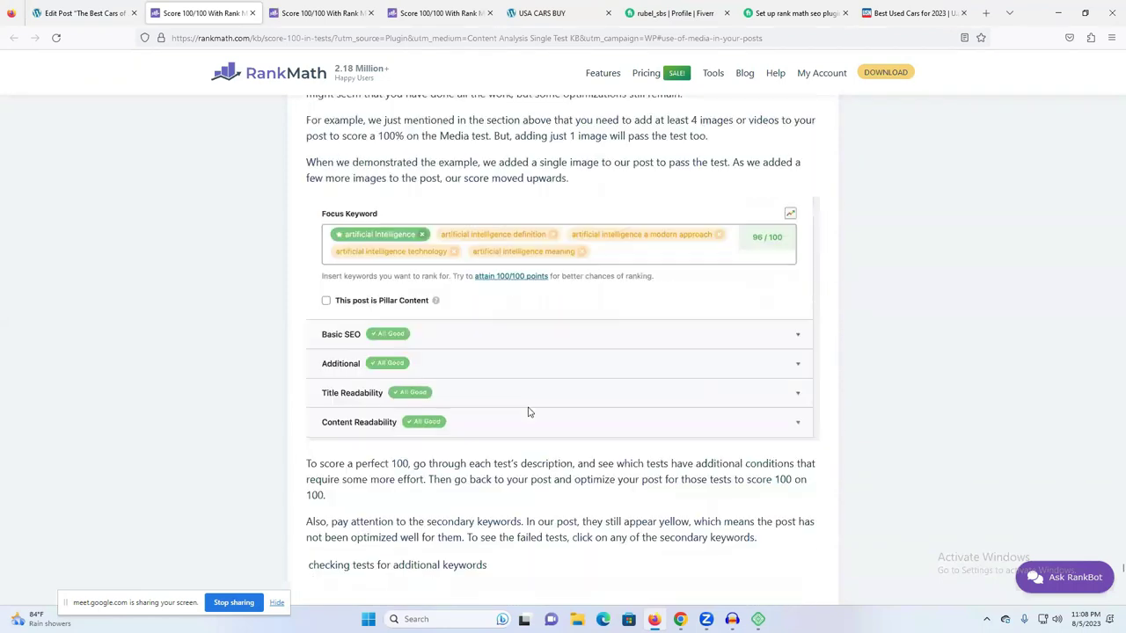
{"action": "scroll", "coordinate": [640, 265], "scroll_direction": "down", "scroll_amount": 6}
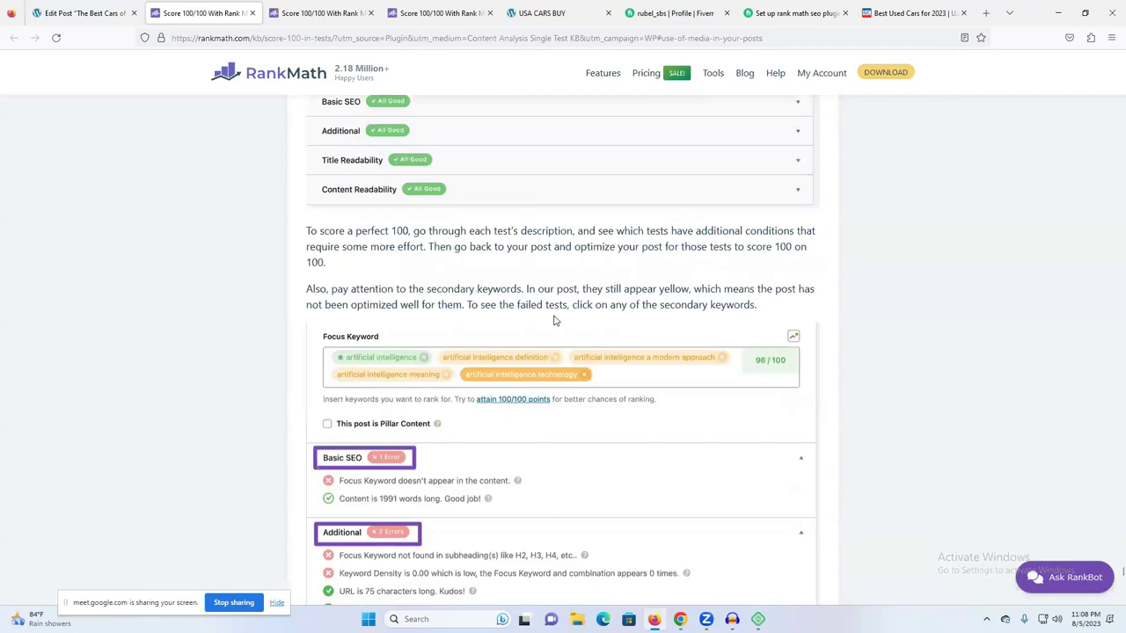
{"action": "scroll", "coordinate": [553, 321], "scroll_direction": "down", "scroll_amount": 9}
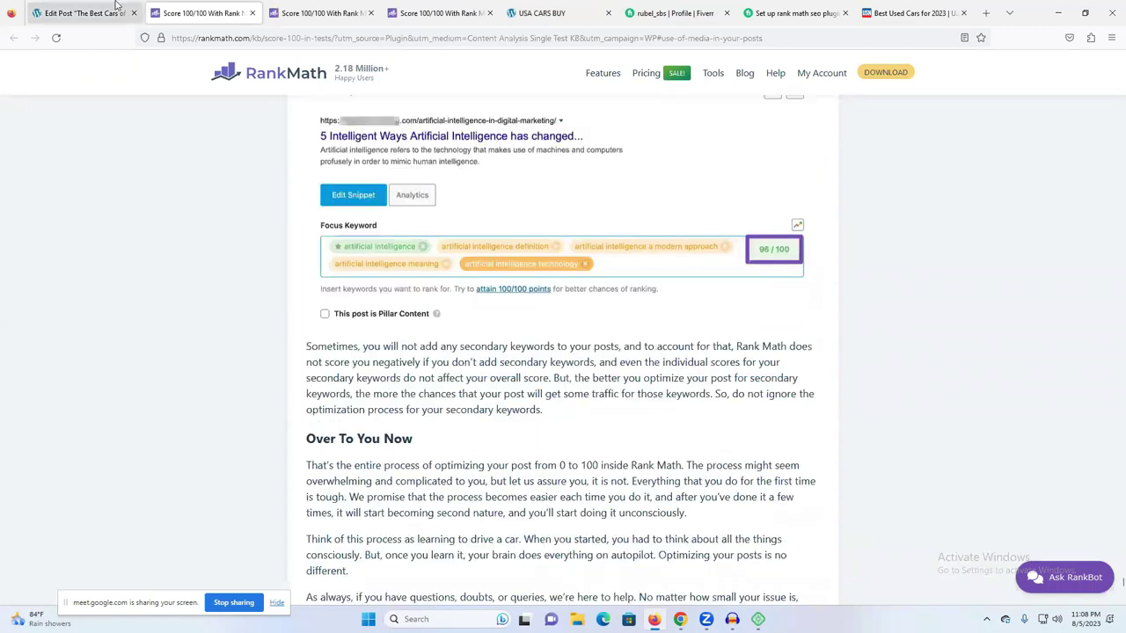
{"action": "left_click", "coordinate": [88, 13]}
- Review the post's focus keywords and the Basic SEO and Additional checks in Rank Math
{"action": "scroll", "coordinate": [911, 333], "scroll_direction": "up", "scroll_amount": 5}
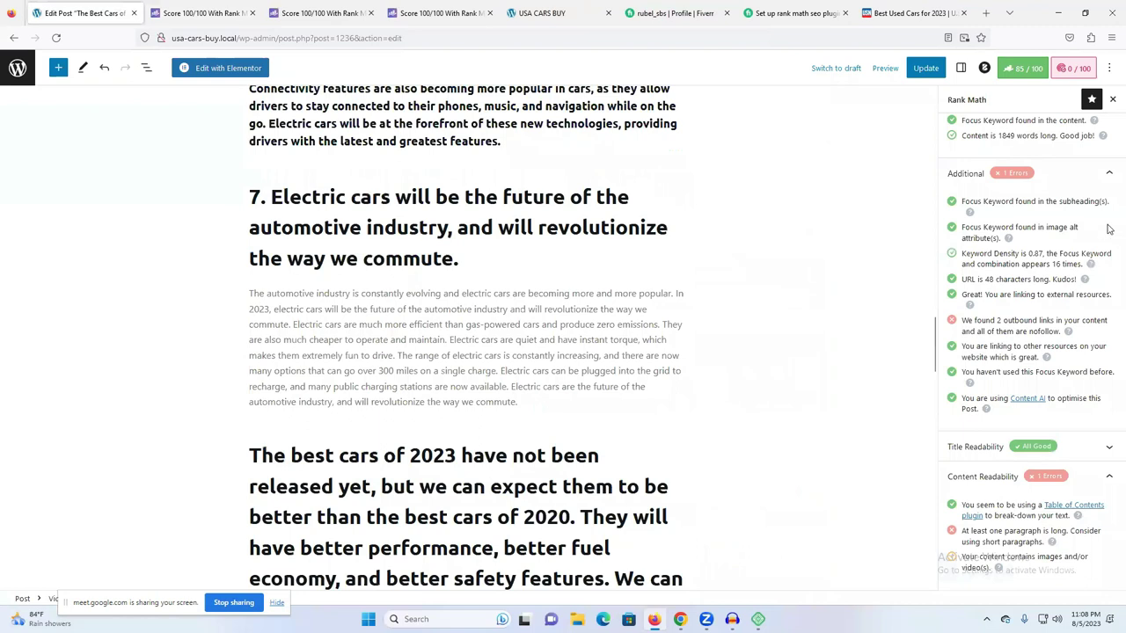
{"action": "scroll", "coordinate": [1108, 229], "scroll_direction": "up", "scroll_amount": 10}
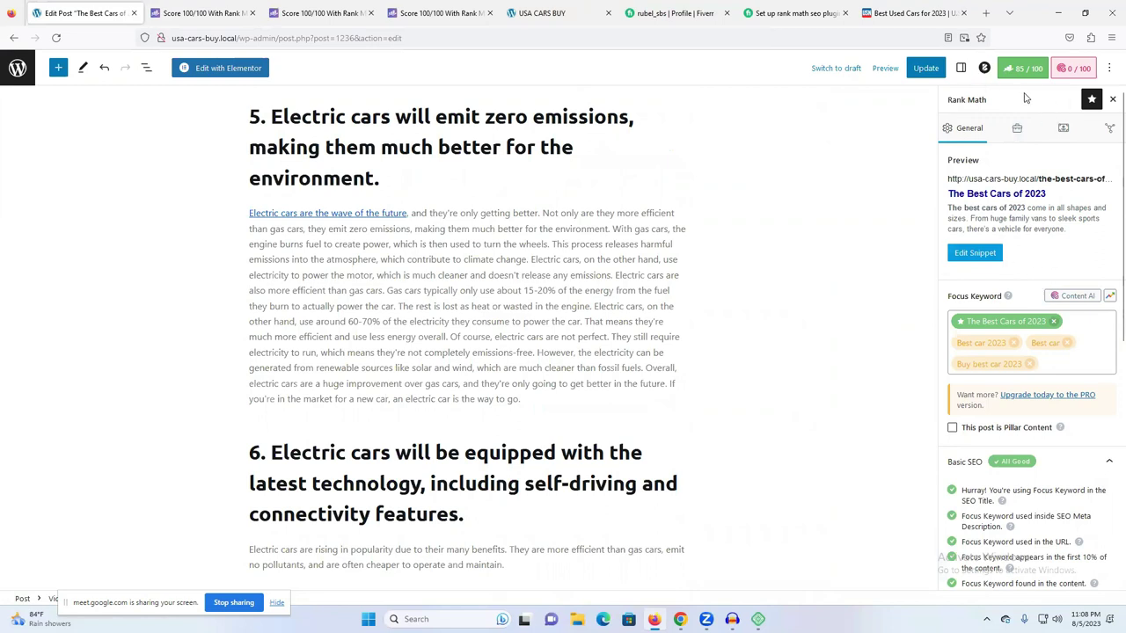
{"action": "scroll", "coordinate": [1027, 301], "scroll_direction": "down", "scroll_amount": 2}
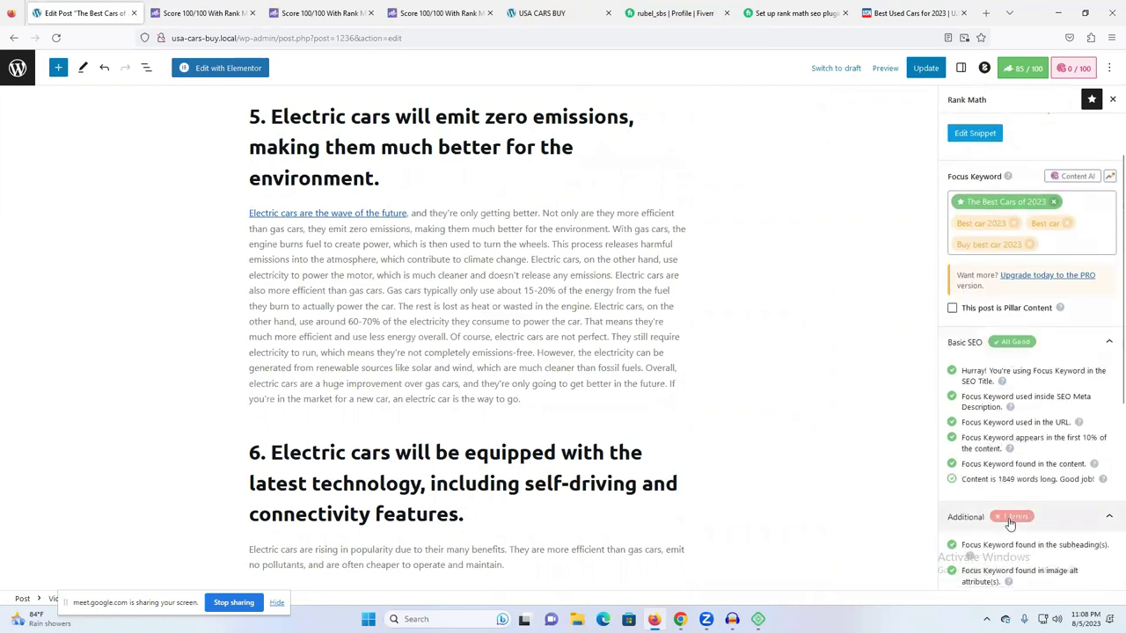
{"action": "scroll", "coordinate": [1020, 382], "scroll_direction": "down", "scroll_amount": 3}
{"action": "scroll", "coordinate": [1037, 263], "scroll_direction": "up", "scroll_amount": 2}
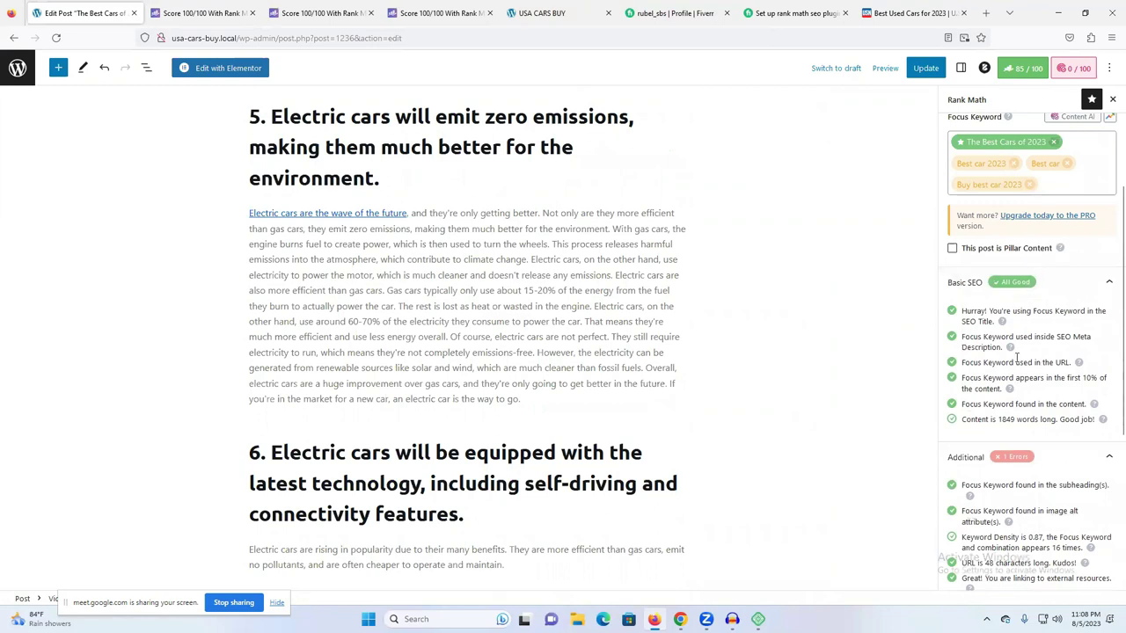
- Check the outbound links error among Rank Math's Additional checks and update the post
{"action": "scroll", "coordinate": [1003, 308], "scroll_direction": "up", "scroll_amount": 1}
{"action": "scroll", "coordinate": [990, 318], "scroll_direction": "down", "scroll_amount": 5}
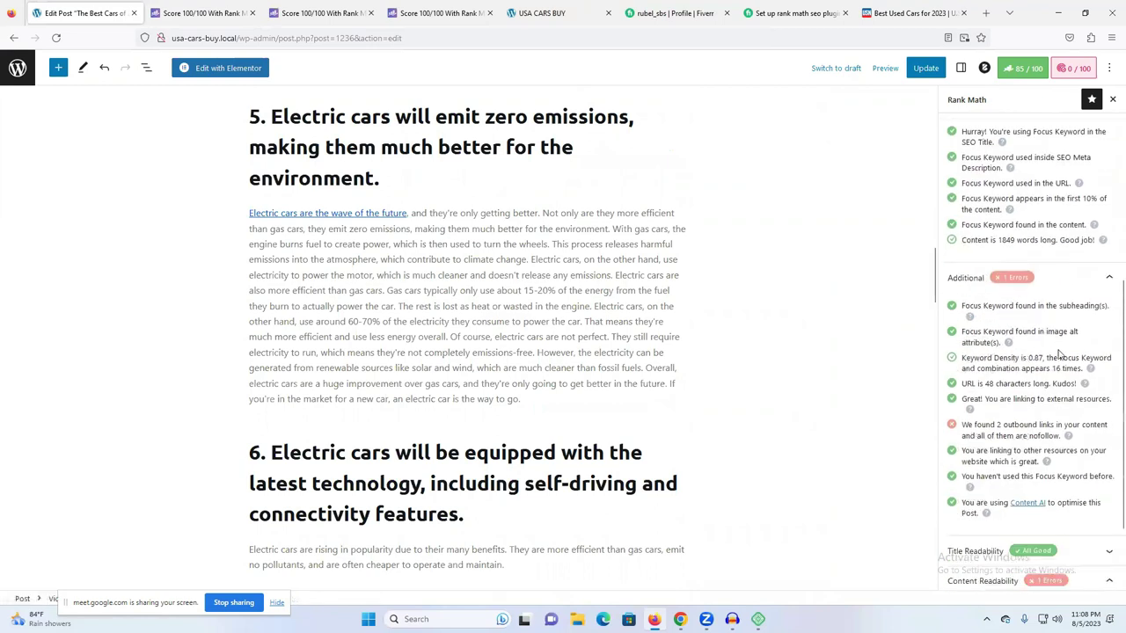
{"action": "double_click", "coordinate": [1018, 321]}
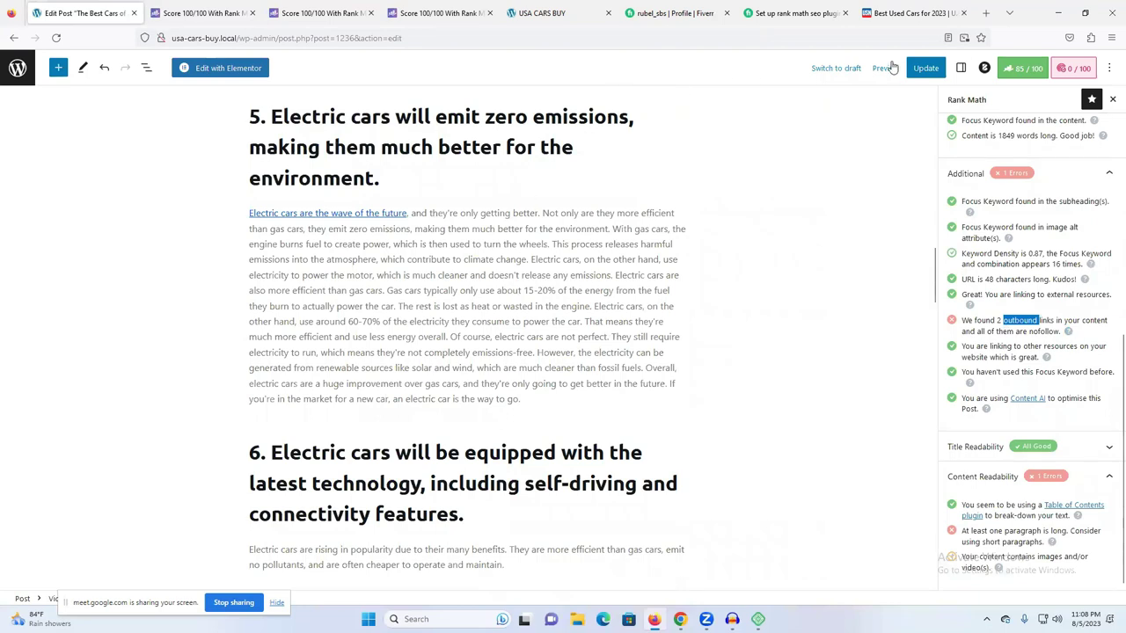
{"action": "left_click", "coordinate": [930, 73]}
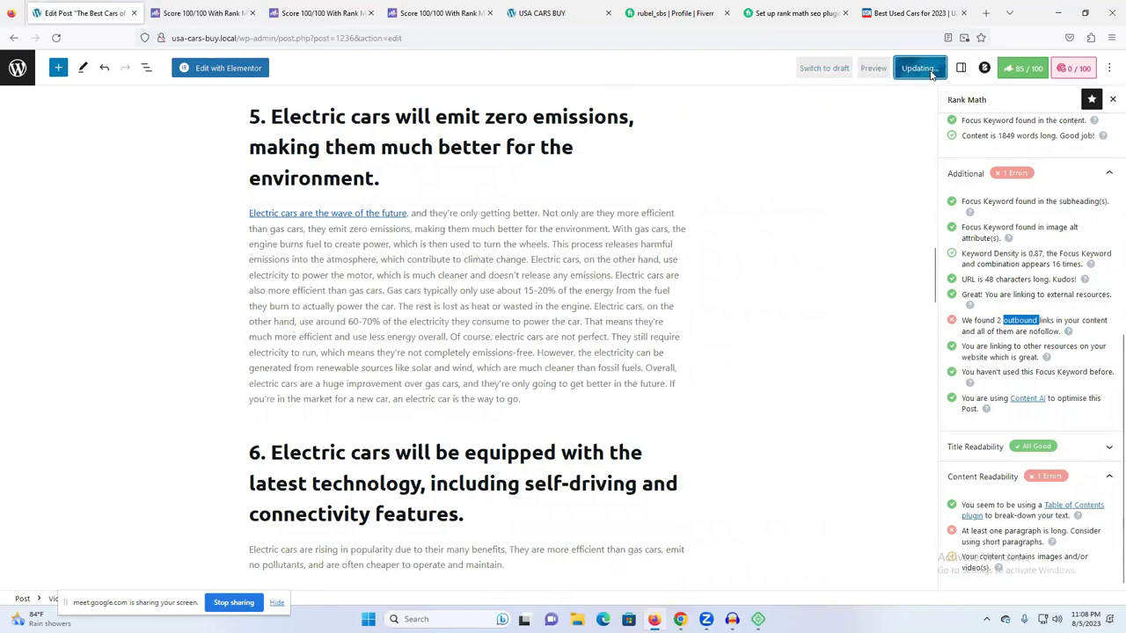
- Switch to the U.S. News "Best Used Cars for 2023" page and select its full web address
{"action": "left_click", "coordinate": [466, 10]}
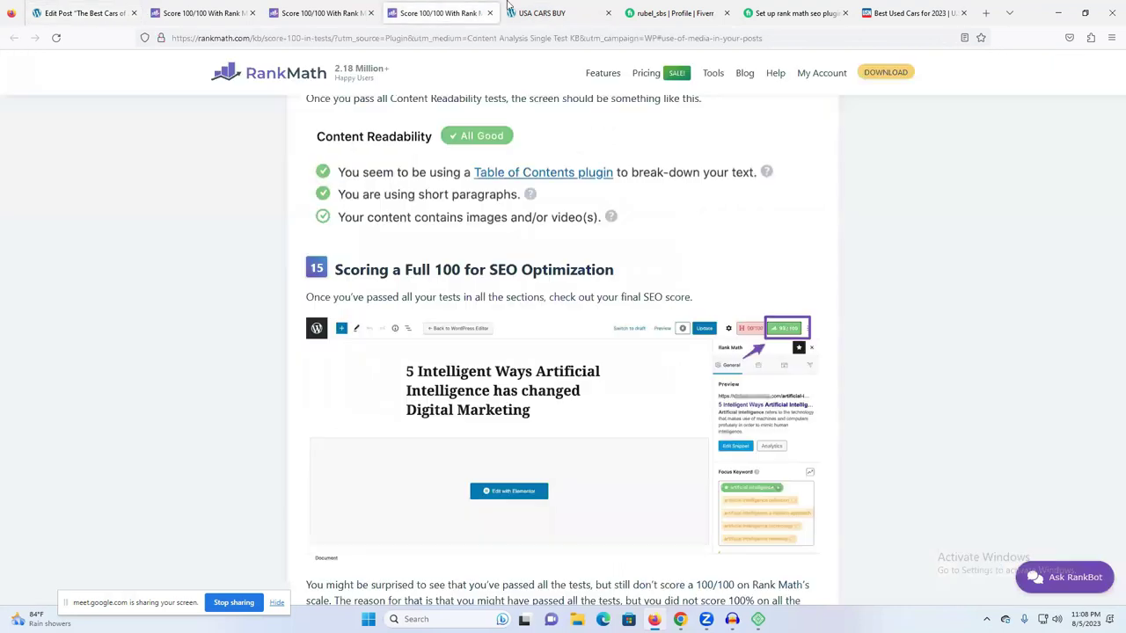
{"action": "left_click", "coordinate": [583, 7]}
{"action": "left_click", "coordinate": [910, 12]}
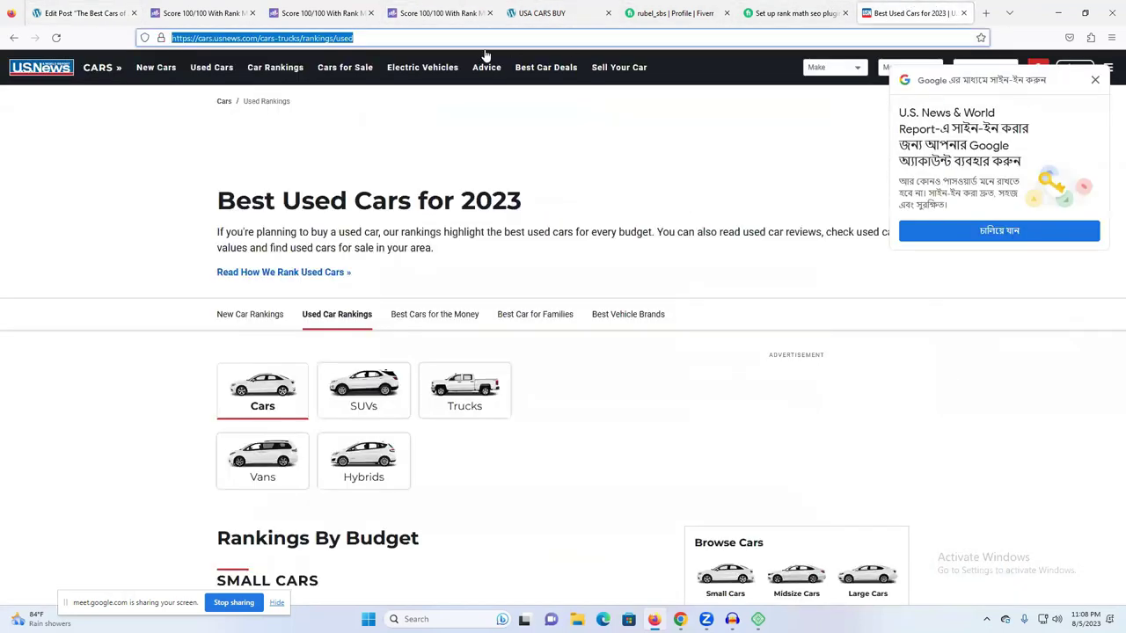
{"action": "left_click", "coordinate": [477, 39]}
{"action": "right_click", "coordinate": [478, 39]}
{"action": "key", "text": "Escape"}
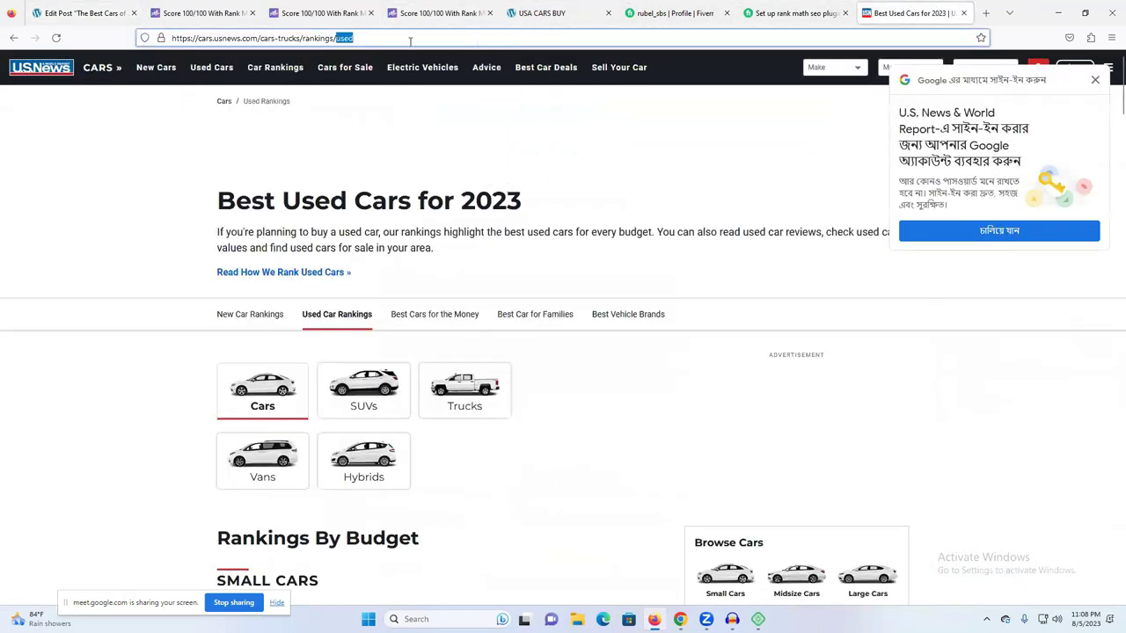
{"action": "left_click", "coordinate": [410, 40]}
{"action": "right_click", "coordinate": [411, 41]}
{"action": "left_click", "coordinate": [431, 113]}
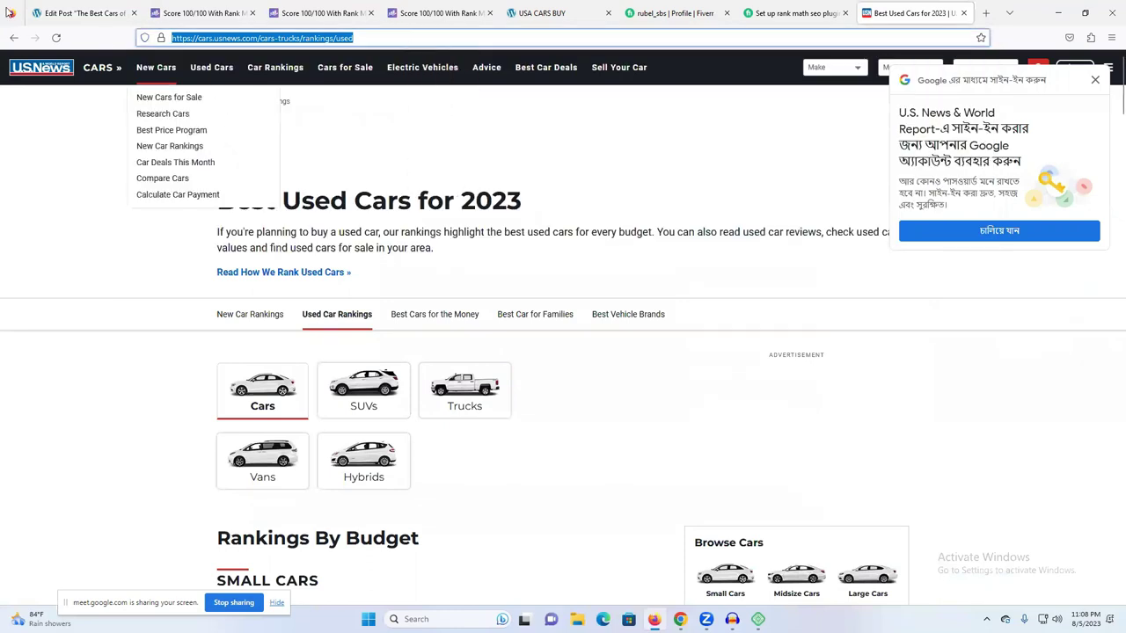
- Leave the post editor for the posts list and view Rank Math's Redirections and Instant Indexing pages
{"action": "left_click", "coordinate": [81, 12]}
{"action": "left_click", "coordinate": [10, 13]}
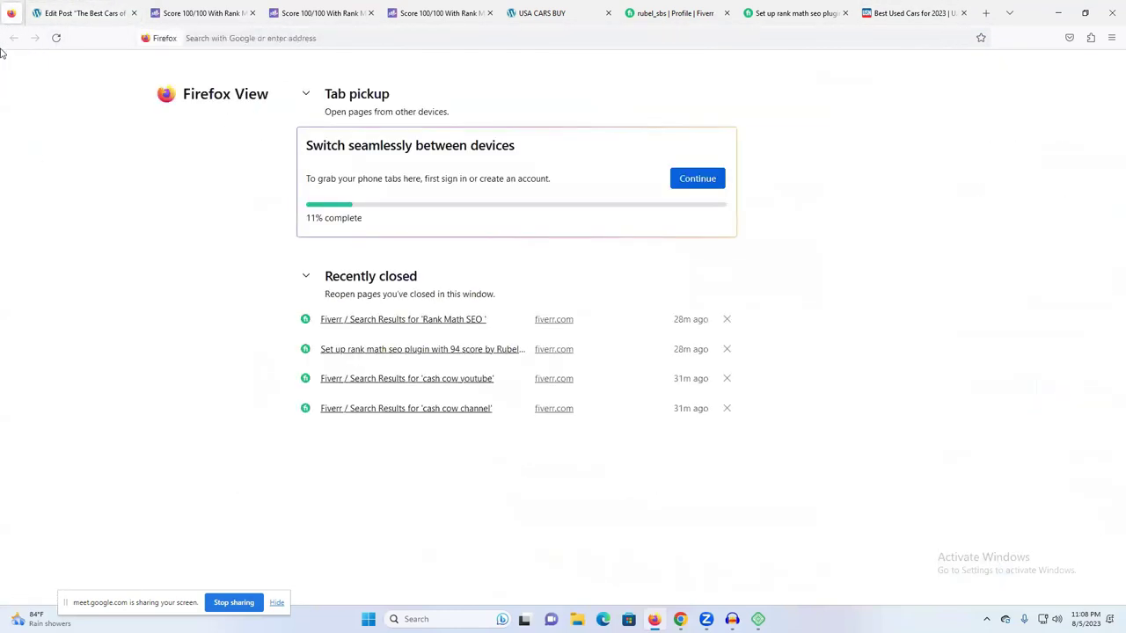
{"action": "left_click", "coordinate": [59, 15]}
{"action": "left_click", "coordinate": [13, 38]}
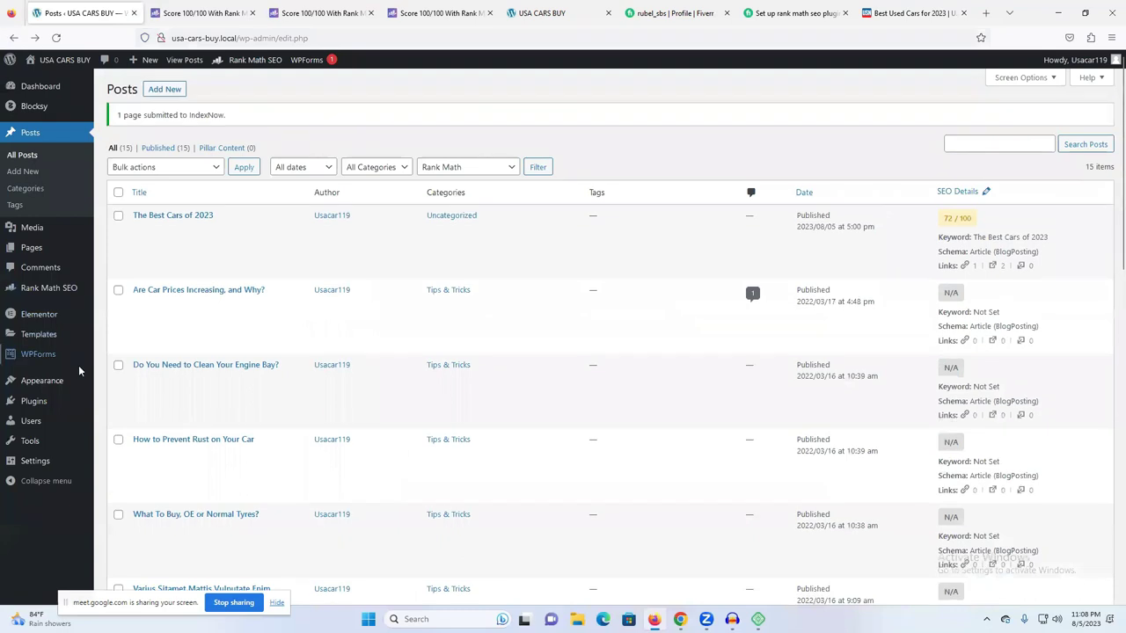
{"action": "left_click", "coordinate": [29, 294]}
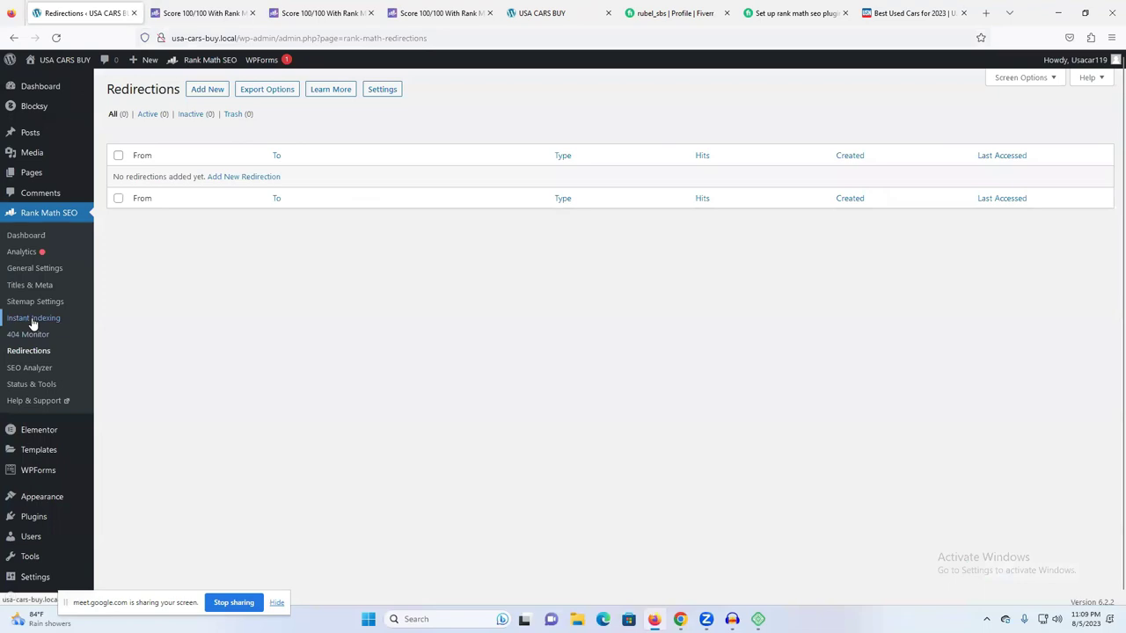
{"action": "left_click", "coordinate": [32, 320]}
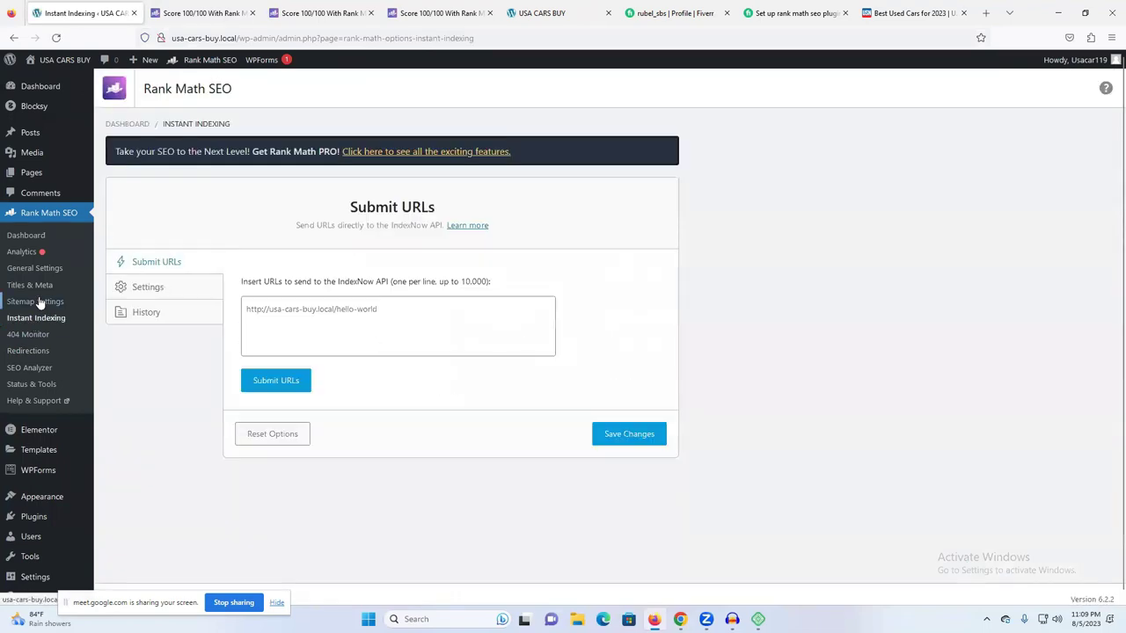
- Look through the Global Meta and Posts settings in Rank Math's Titles & Meta
{"action": "left_click", "coordinate": [37, 285]}
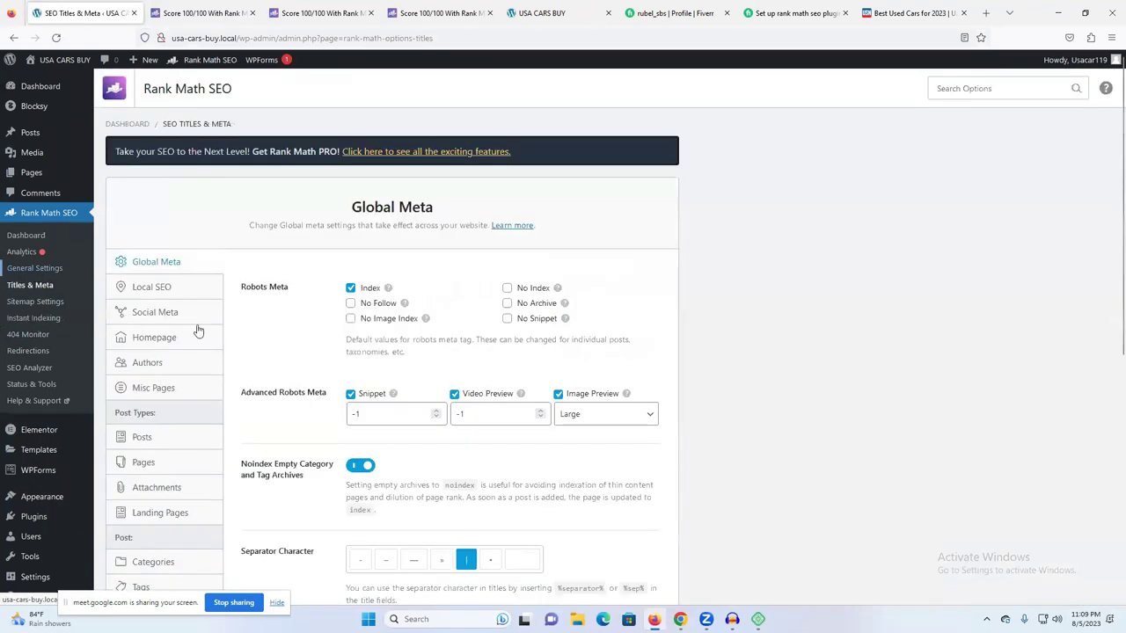
{"action": "scroll", "coordinate": [449, 396], "scroll_direction": "down", "scroll_amount": 5}
{"action": "scroll", "coordinate": [281, 402], "scroll_direction": "up", "scroll_amount": 3}
{"action": "scroll", "coordinate": [220, 378], "scroll_direction": "up", "scroll_amount": 2}
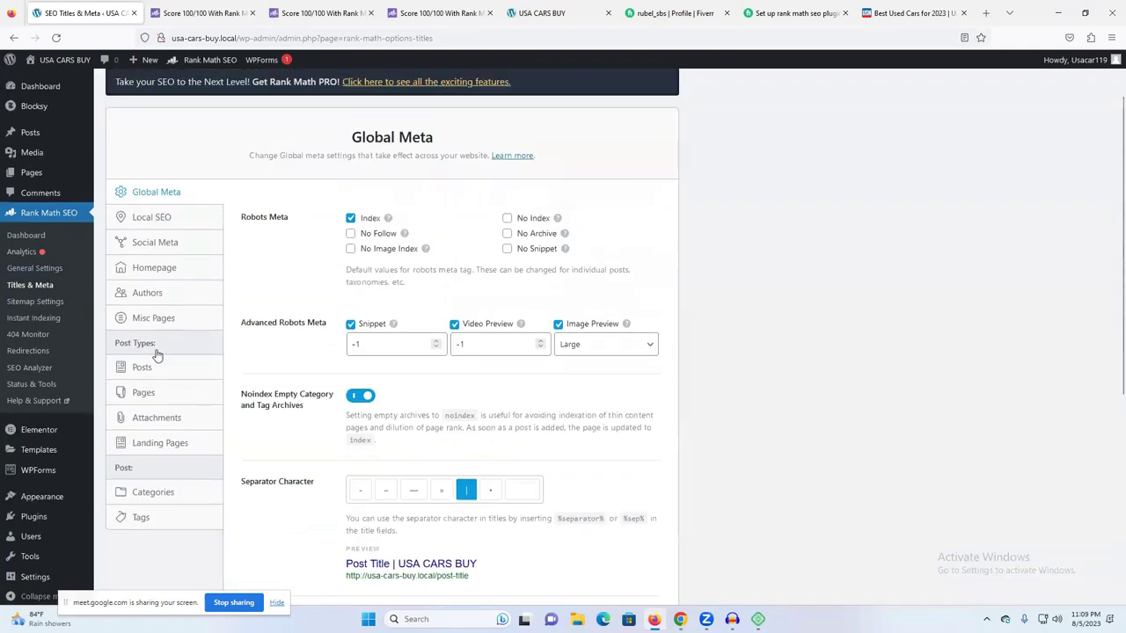
{"action": "left_click", "coordinate": [143, 367]}
{"action": "scroll", "coordinate": [532, 370], "scroll_direction": "down", "scroll_amount": 15}
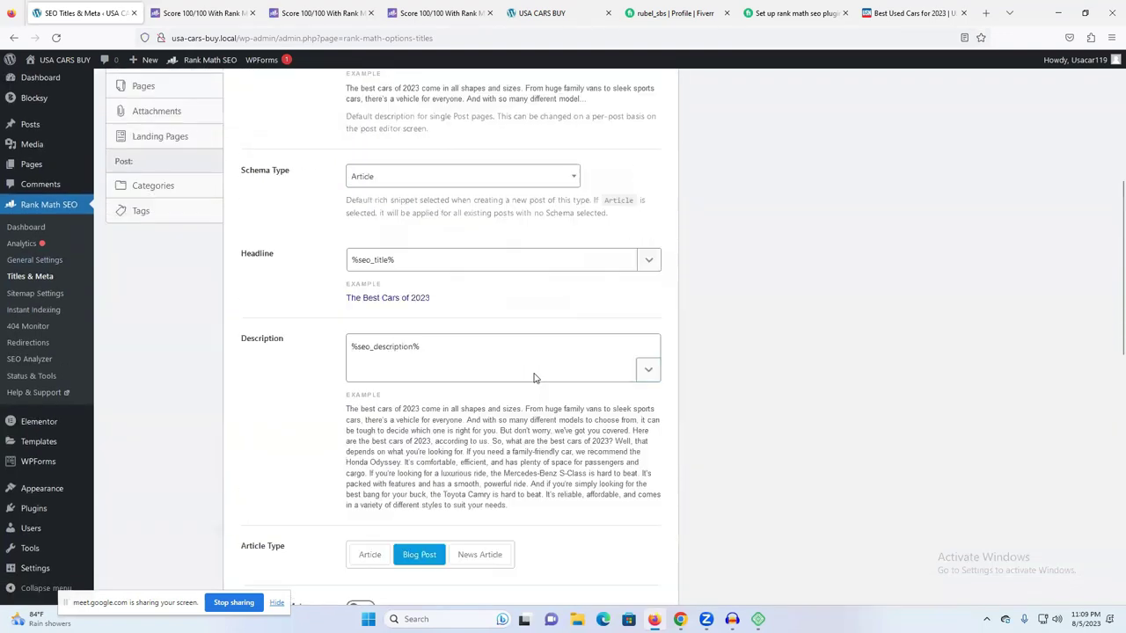
{"action": "scroll", "coordinate": [533, 378], "scroll_direction": "down", "scroll_amount": 1}
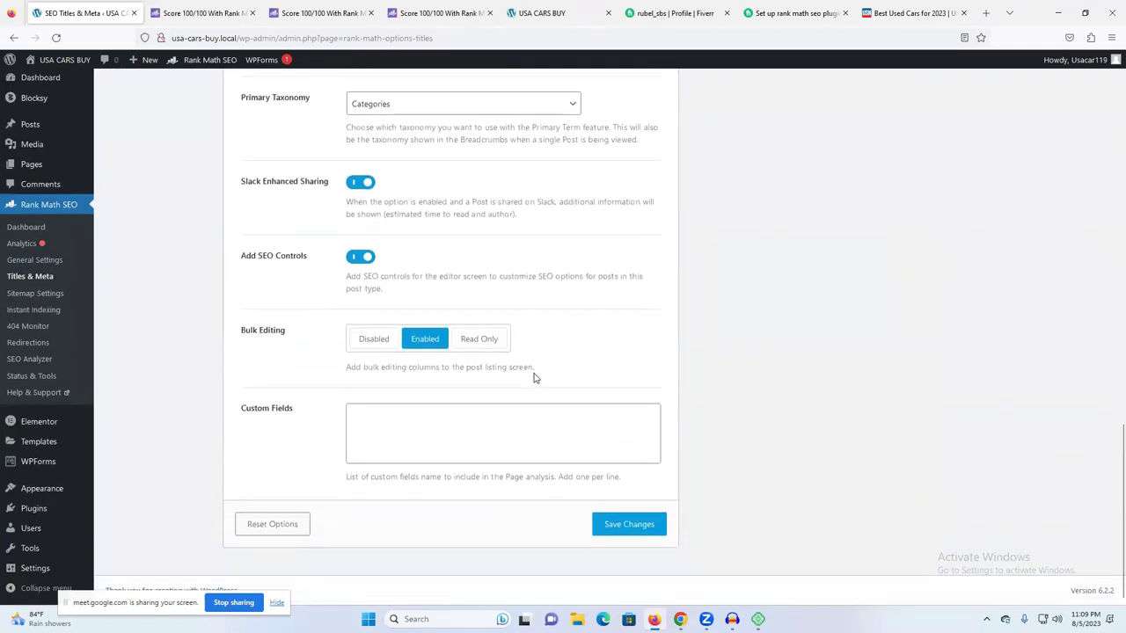
{"action": "scroll", "coordinate": [533, 377], "scroll_direction": "up", "scroll_amount": 6}
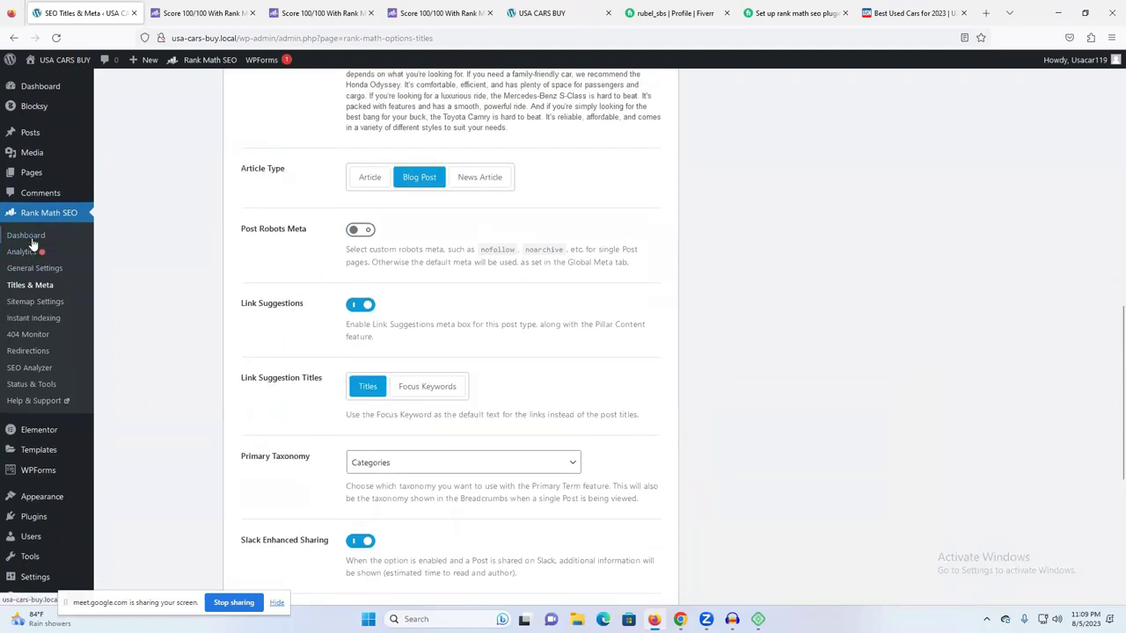
- Look through Rank Math's General Settings for redirections, breadcrumbs, images, webmaster tools and others
{"action": "left_click", "coordinate": [45, 275]}
{"action": "scroll", "coordinate": [427, 359], "scroll_direction": "down", "scroll_amount": 1}
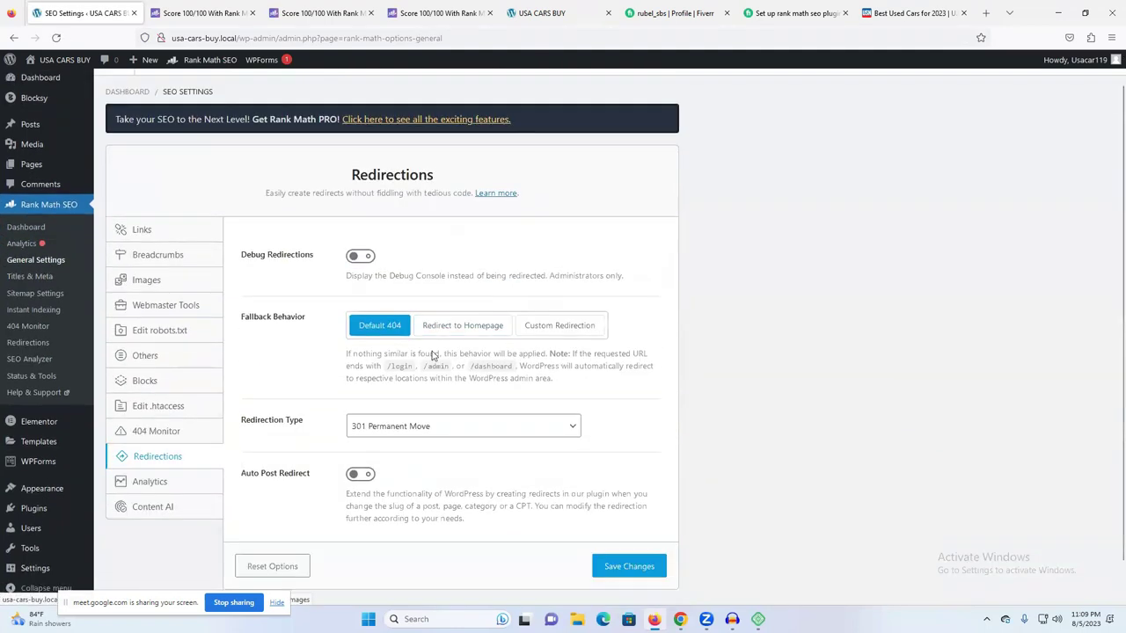
{"action": "left_click", "coordinate": [158, 216]}
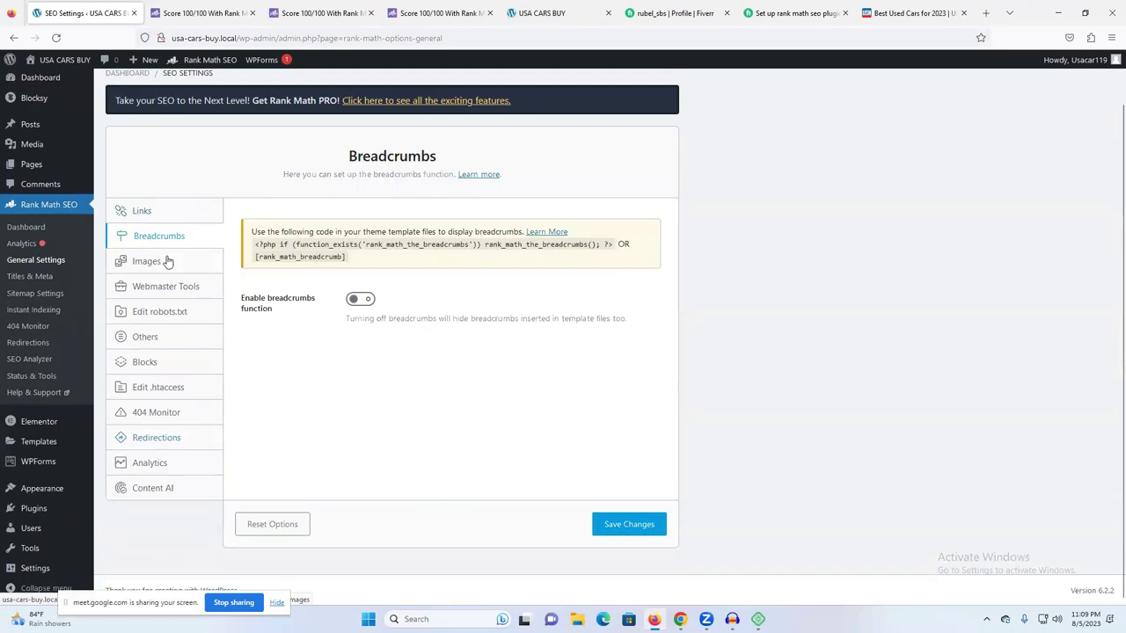
{"action": "left_click", "coordinate": [166, 261]}
{"action": "left_click", "coordinate": [167, 287]}
{"action": "scroll", "coordinate": [575, 382], "scroll_direction": "down", "scroll_amount": 3}
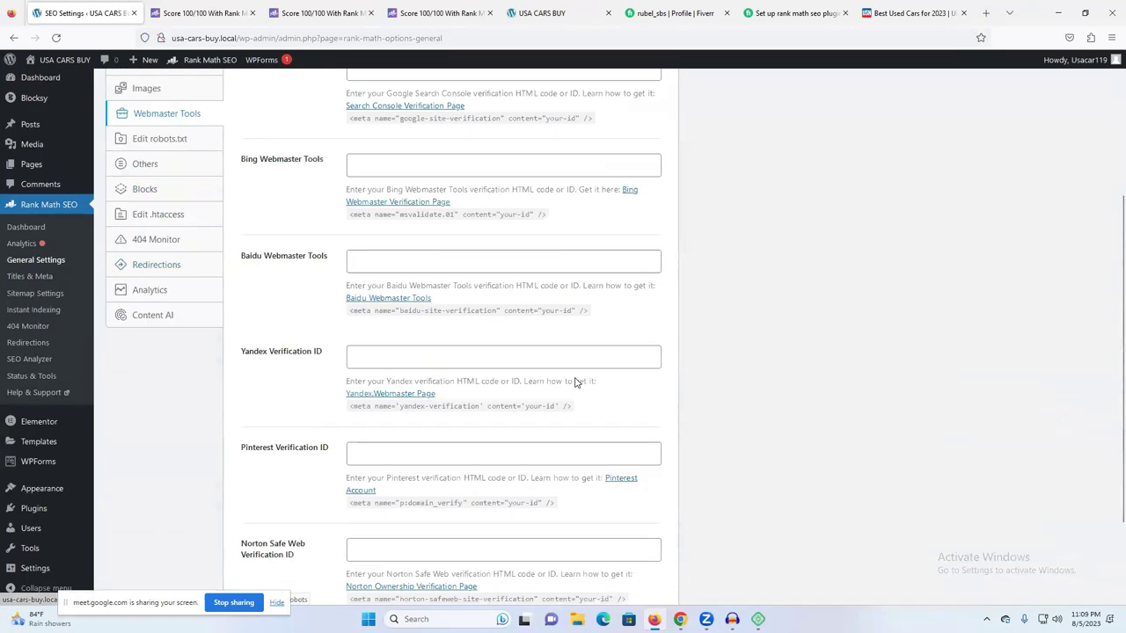
{"action": "scroll", "coordinate": [176, 221], "scroll_direction": "up", "scroll_amount": 6}
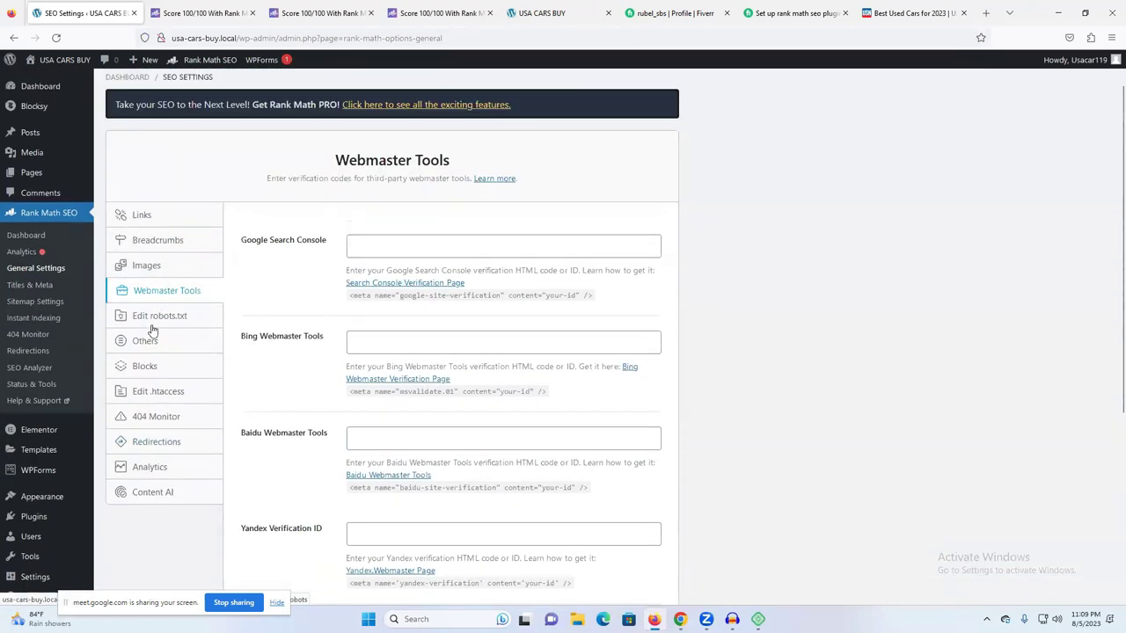
{"action": "left_click", "coordinate": [160, 350]}
{"action": "scroll", "coordinate": [522, 396], "scroll_direction": "down", "scroll_amount": 4}
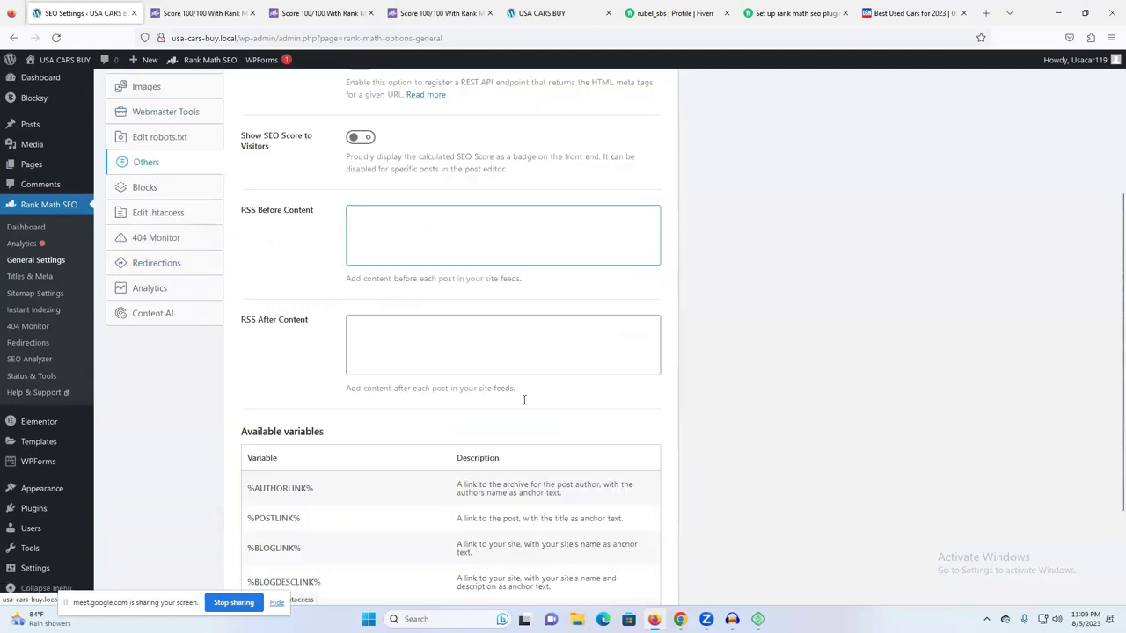
{"action": "scroll", "coordinate": [513, 396], "scroll_direction": "up", "scroll_amount": 3}
{"action": "scroll", "coordinate": [53, 235], "scroll_direction": "up", "scroll_amount": 2}
- Look over Rank Math's dashboard modules and its Redirections, 404 Monitor and Instant Indexing pages
{"action": "left_click", "coordinate": [37, 237]}
{"action": "scroll", "coordinate": [434, 352], "scroll_direction": "down", "scroll_amount": 8}
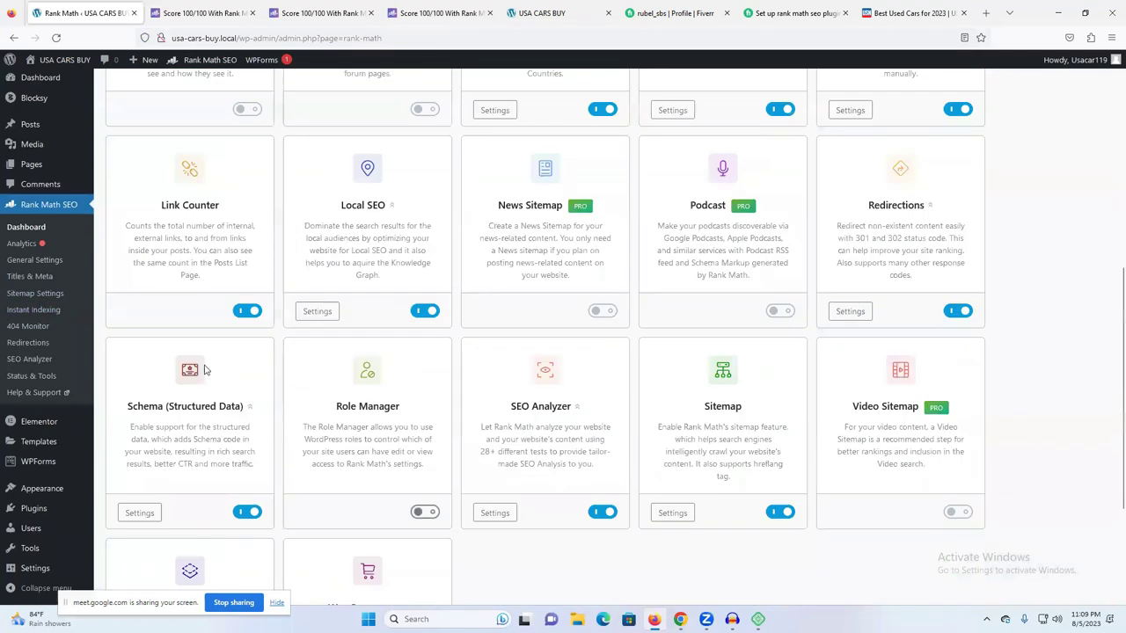
{"action": "left_click", "coordinate": [31, 348]}
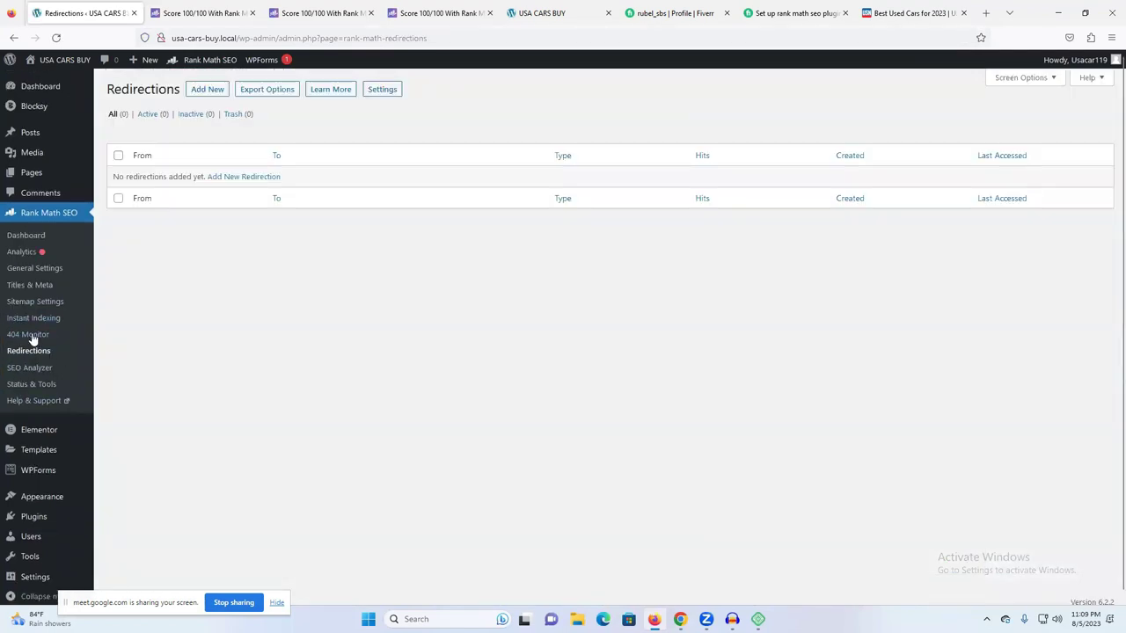
{"action": "left_click", "coordinate": [33, 334]}
{"action": "left_click", "coordinate": [33, 317]}
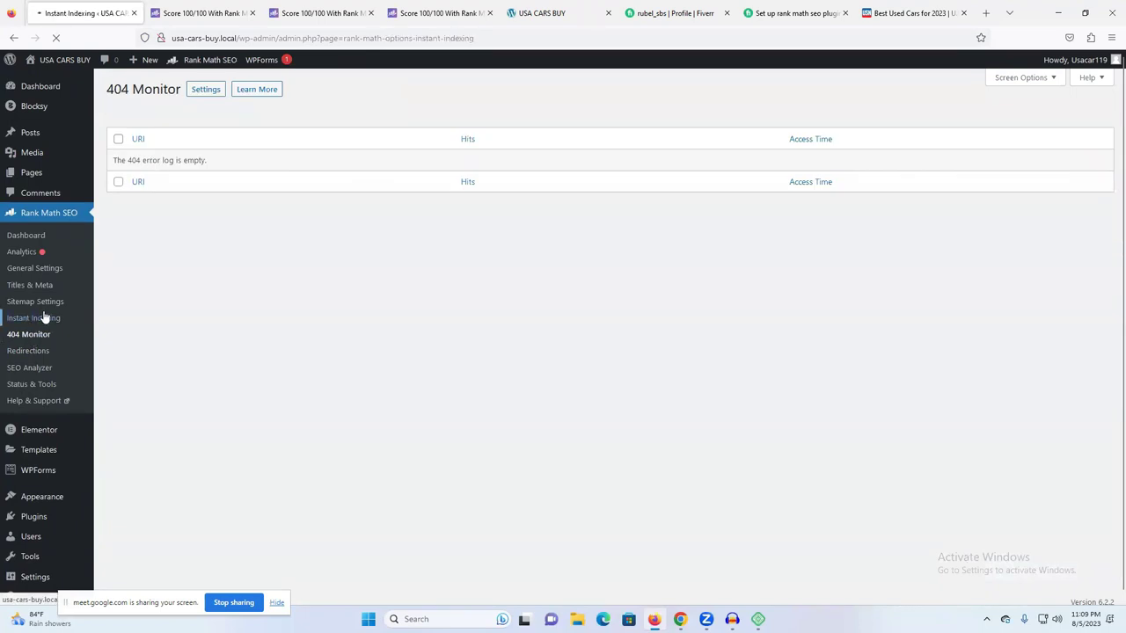
- Examine the General and HTML Sitemap options in Rank Math's Sitemap Settings
{"action": "left_click", "coordinate": [37, 302]}
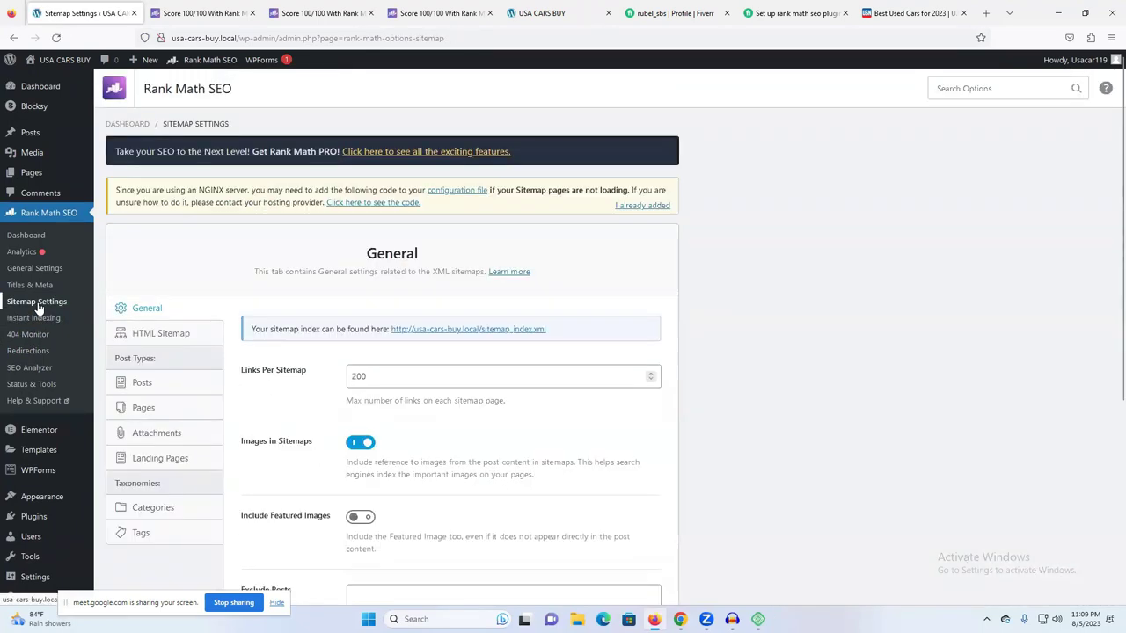
{"action": "scroll", "coordinate": [495, 407], "scroll_direction": "down", "scroll_amount": 4}
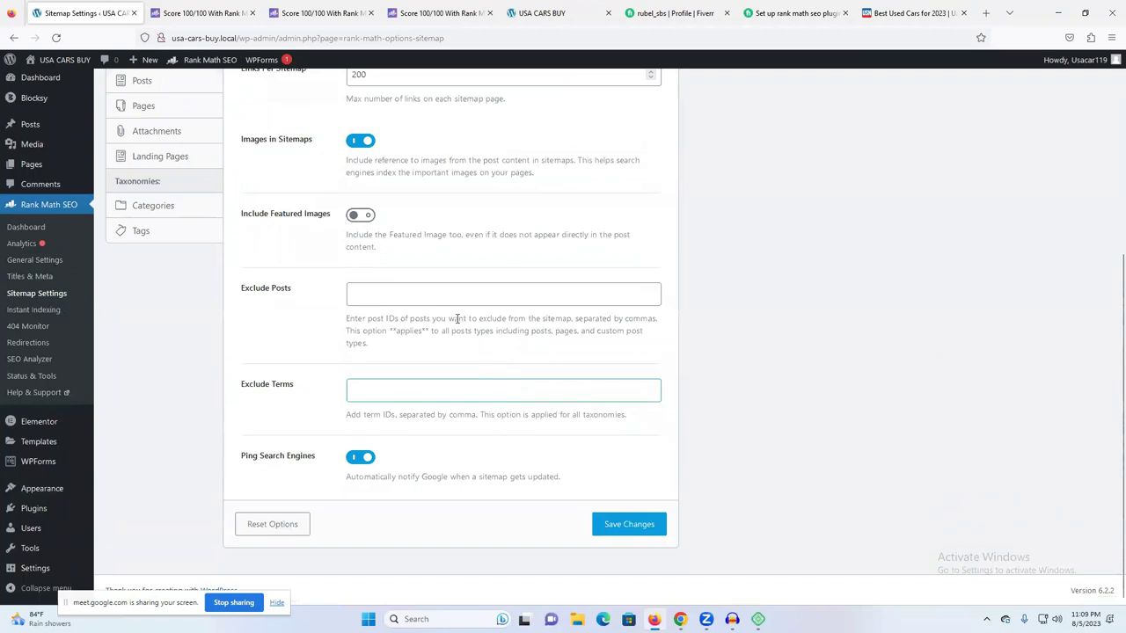
{"action": "scroll", "coordinate": [334, 255], "scroll_direction": "up", "scroll_amount": 5}
{"action": "left_click", "coordinate": [144, 276]}
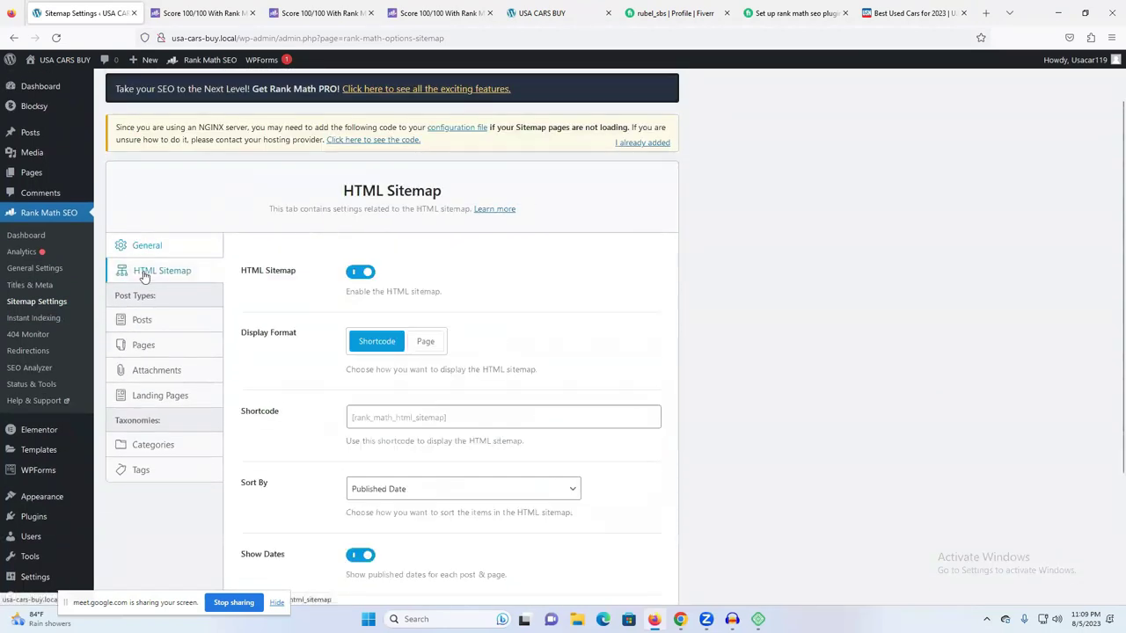
{"action": "scroll", "coordinate": [526, 426], "scroll_direction": "down", "scroll_amount": 3}
{"action": "scroll", "coordinate": [119, 308], "scroll_direction": "up", "scroll_amount": 1}
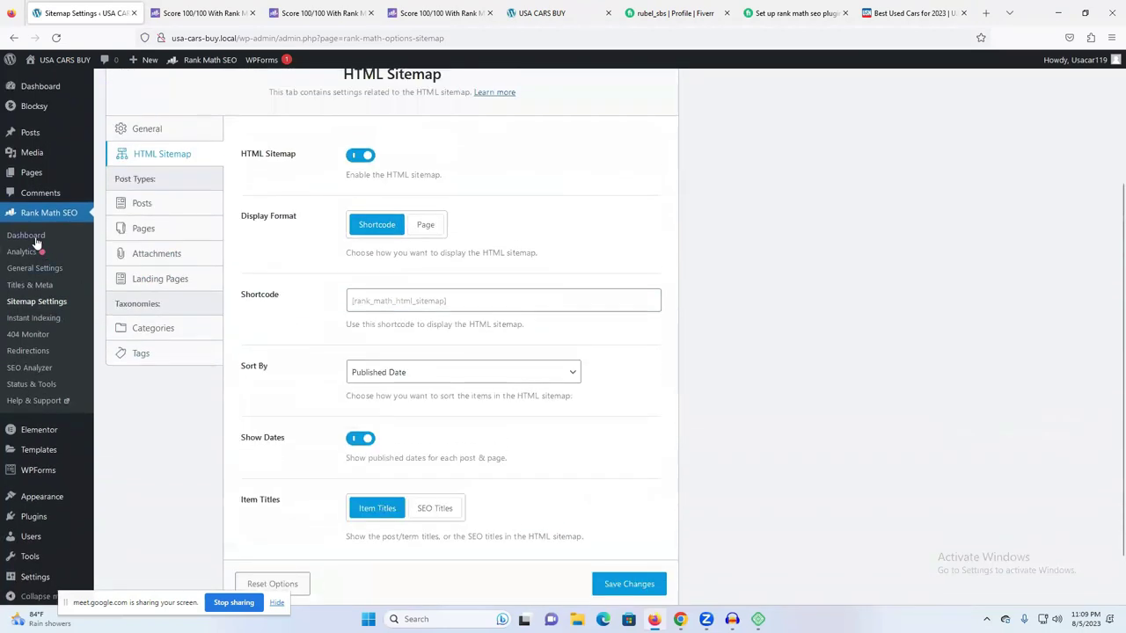
- Revisit Rank Math's Titles & Meta and examine the Global Meta and Local SEO options
{"action": "left_click", "coordinate": [28, 237]}
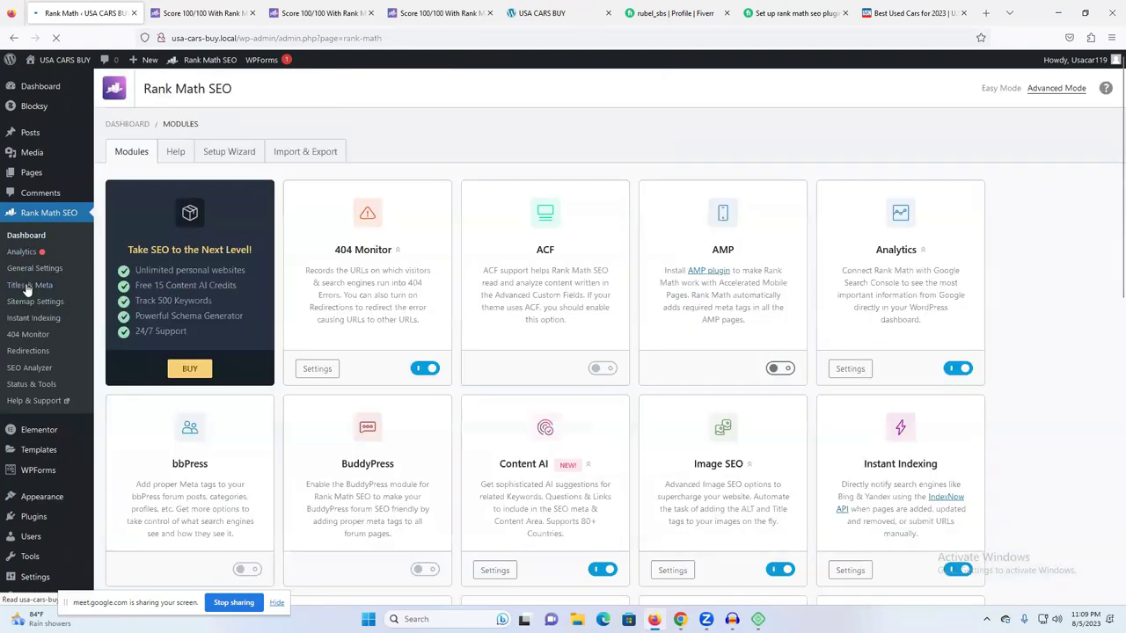
{"action": "left_click", "coordinate": [27, 285]}
{"action": "scroll", "coordinate": [402, 376], "scroll_direction": "down", "scroll_amount": 5}
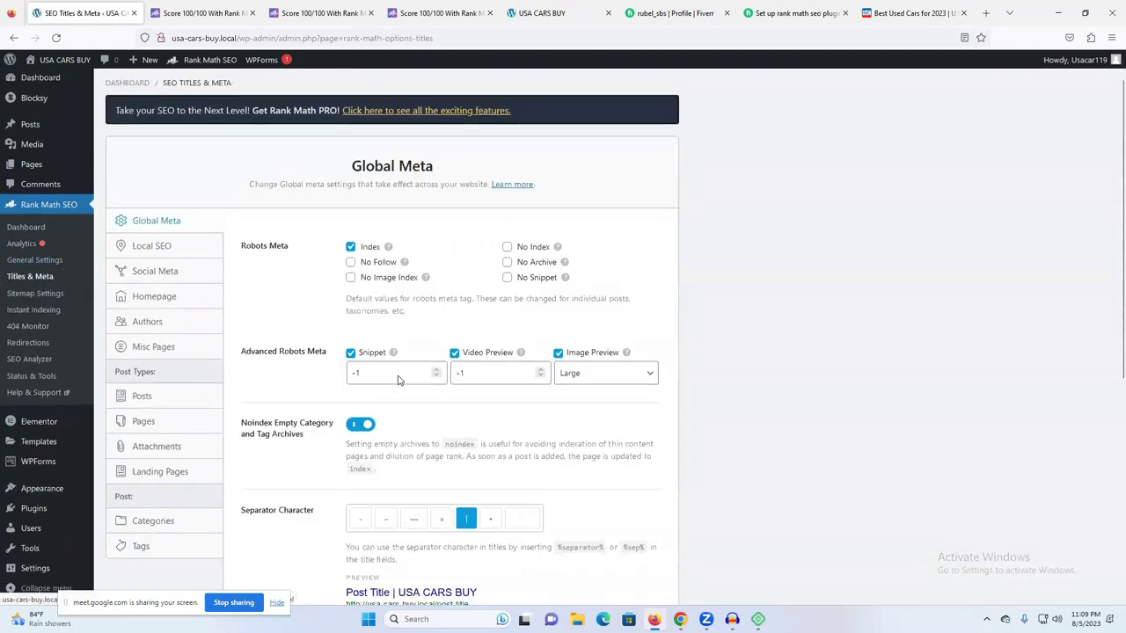
{"action": "scroll", "coordinate": [396, 376], "scroll_direction": "up", "scroll_amount": 4}
{"action": "scroll", "coordinate": [300, 350], "scroll_direction": "up", "scroll_amount": 1}
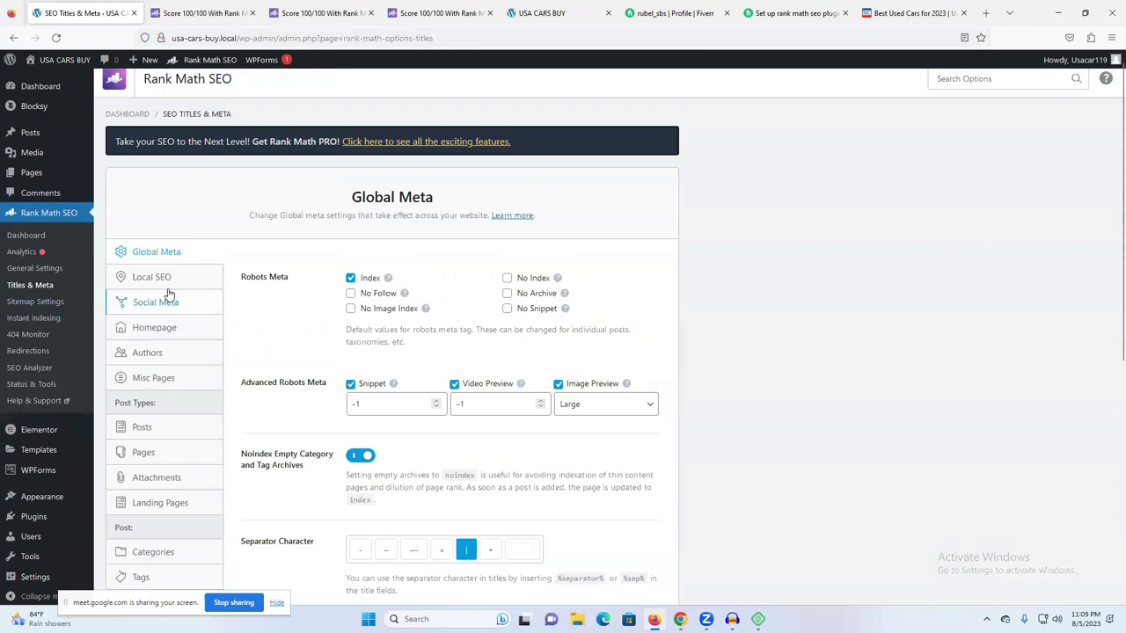
{"action": "left_click", "coordinate": [160, 276]}
{"action": "scroll", "coordinate": [516, 414], "scroll_direction": "down", "scroll_amount": 5}
{"action": "scroll", "coordinate": [516, 414], "scroll_direction": "down", "scroll_amount": 15}
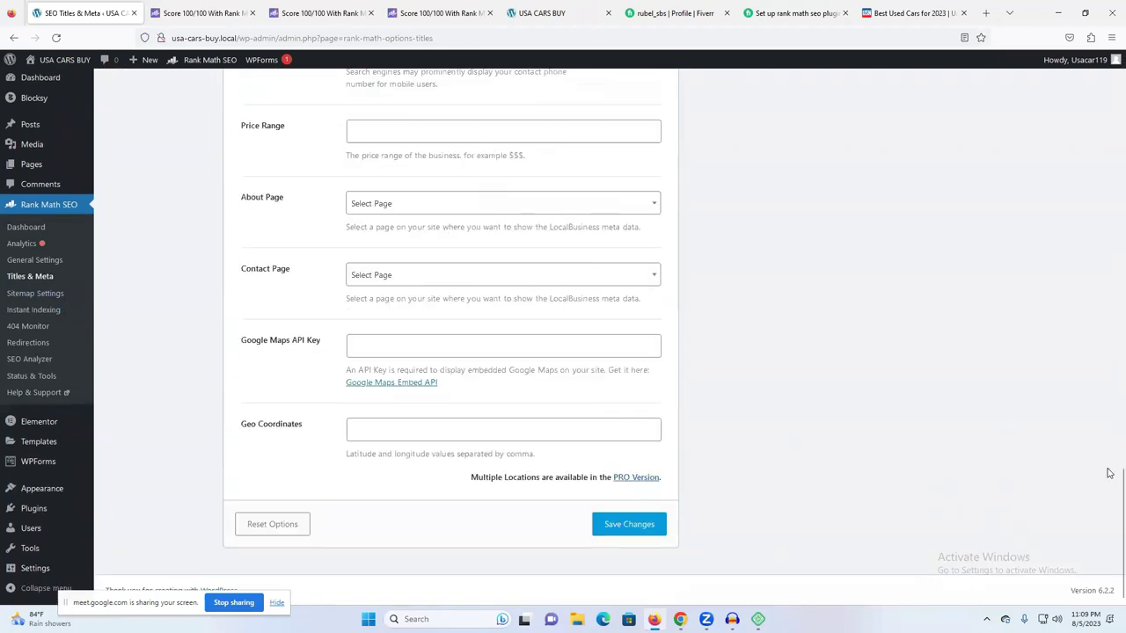
{"action": "scroll", "coordinate": [12, 282], "scroll_direction": "up", "scroll_amount": 3}
- Go back to Sitemap Settings and check its General, Posts and HTML Sitemap sections
{"action": "left_click", "coordinate": [35, 301]}
{"action": "scroll", "coordinate": [439, 334], "scroll_direction": "down", "scroll_amount": 4}
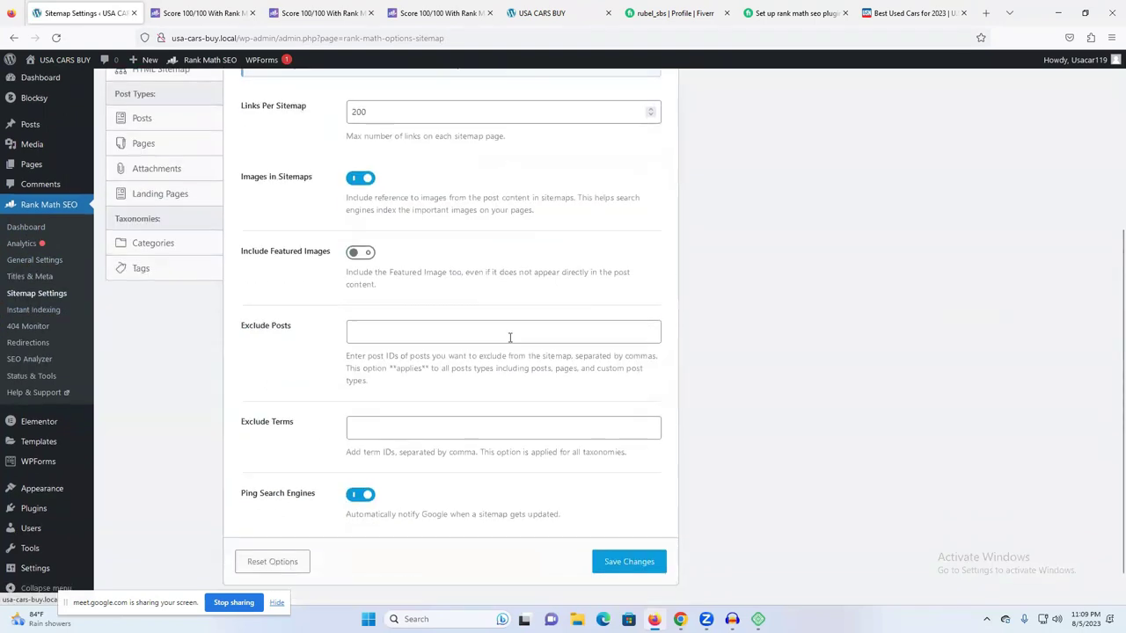
{"action": "scroll", "coordinate": [510, 340], "scroll_direction": "up", "scroll_amount": 5}
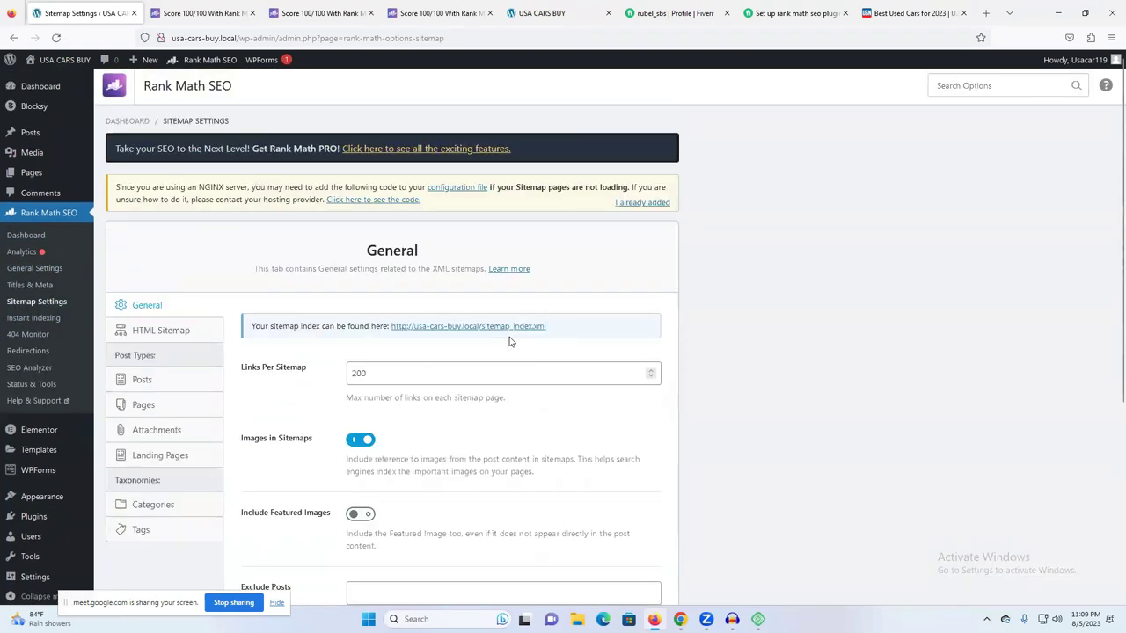
{"action": "left_click", "coordinate": [163, 378]}
{"action": "left_click", "coordinate": [166, 330]}
{"action": "scroll", "coordinate": [556, 429], "scroll_direction": "down", "scroll_amount": 3}
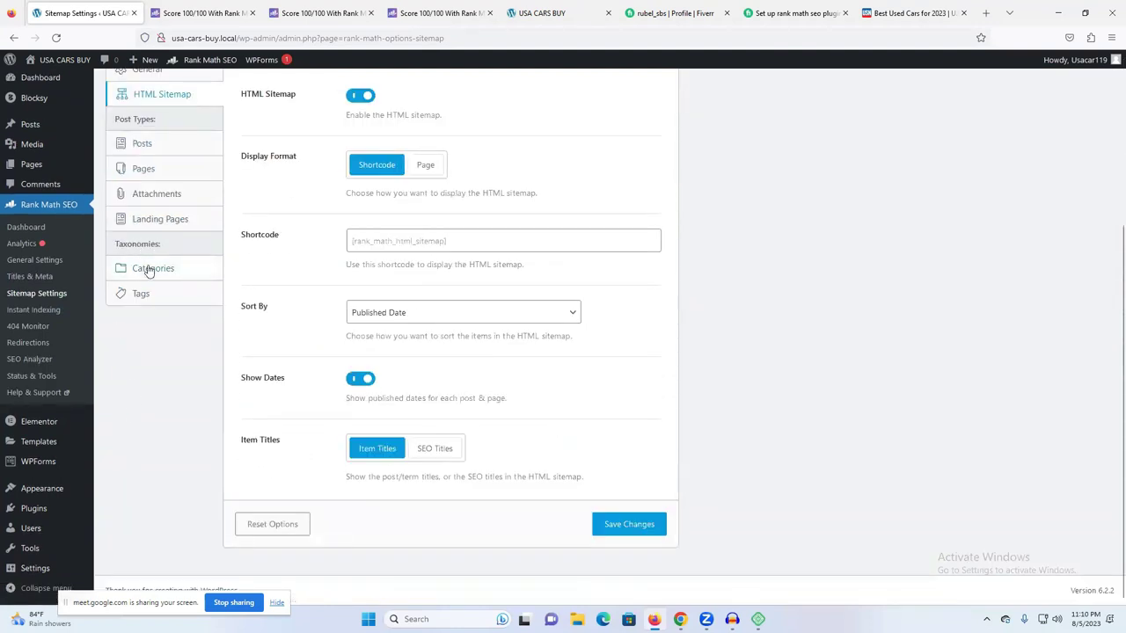
- Check the Categories, Pages and Attachments sections of Rank Math's Sitemap Settings
{"action": "left_click", "coordinate": [150, 269]}
{"action": "left_click", "coordinate": [143, 363]}
{"action": "left_click", "coordinate": [148, 391]}
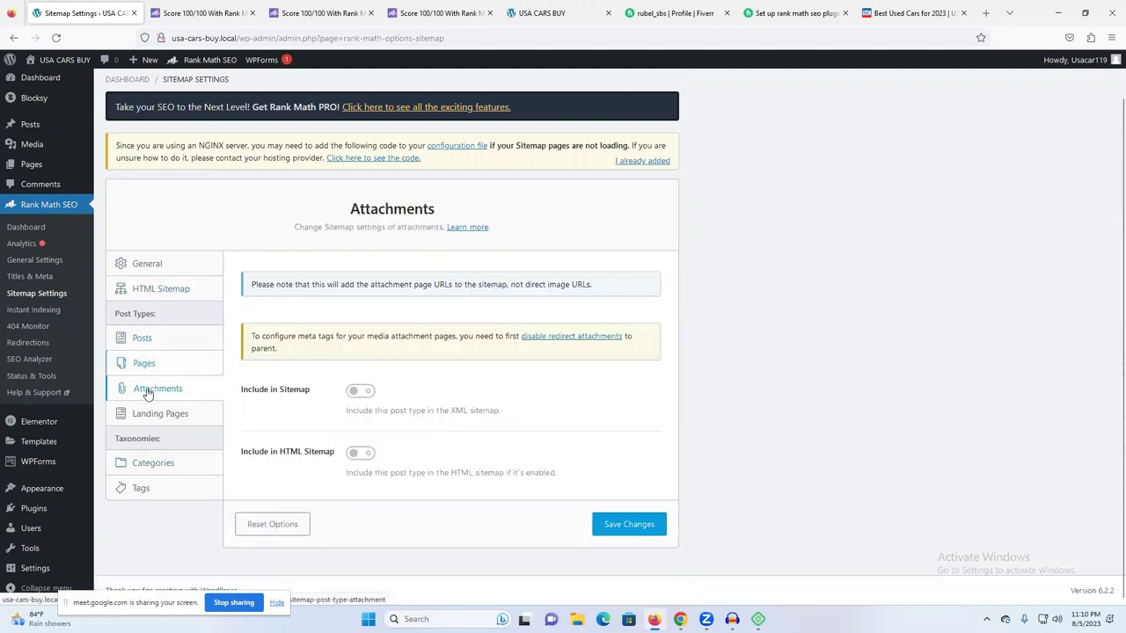
- Look over Rank Math's 404 Monitor, Redirections and SEO Analyzer pages, ending on its modules dashboard
{"action": "left_click", "coordinate": [29, 327]}
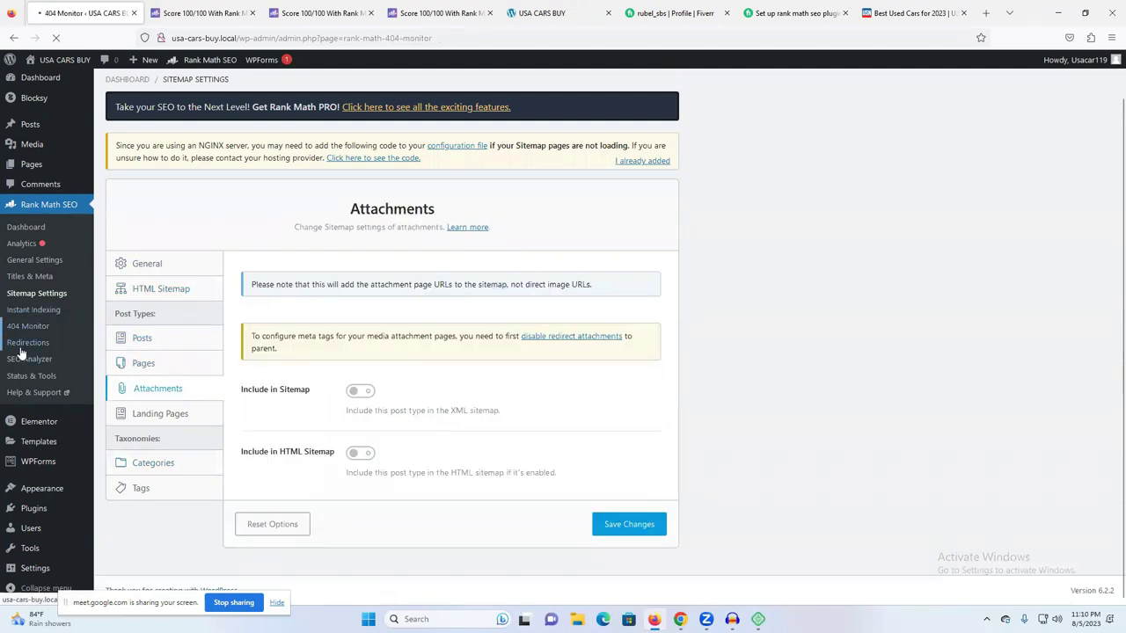
{"action": "left_click", "coordinate": [21, 351]}
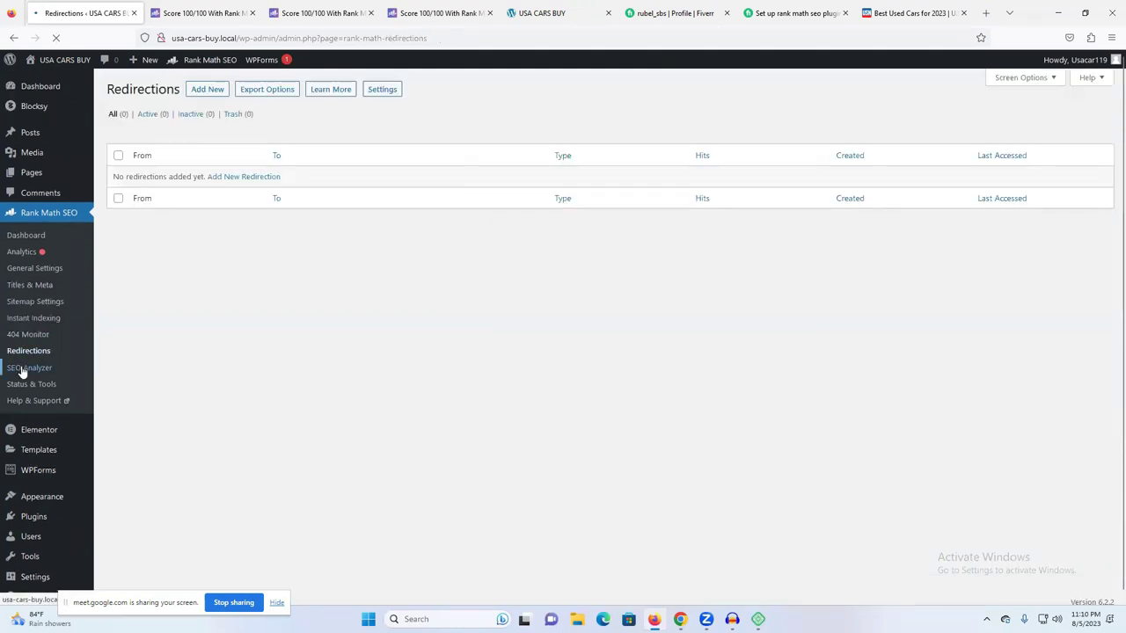
{"action": "left_click", "coordinate": [22, 367]}
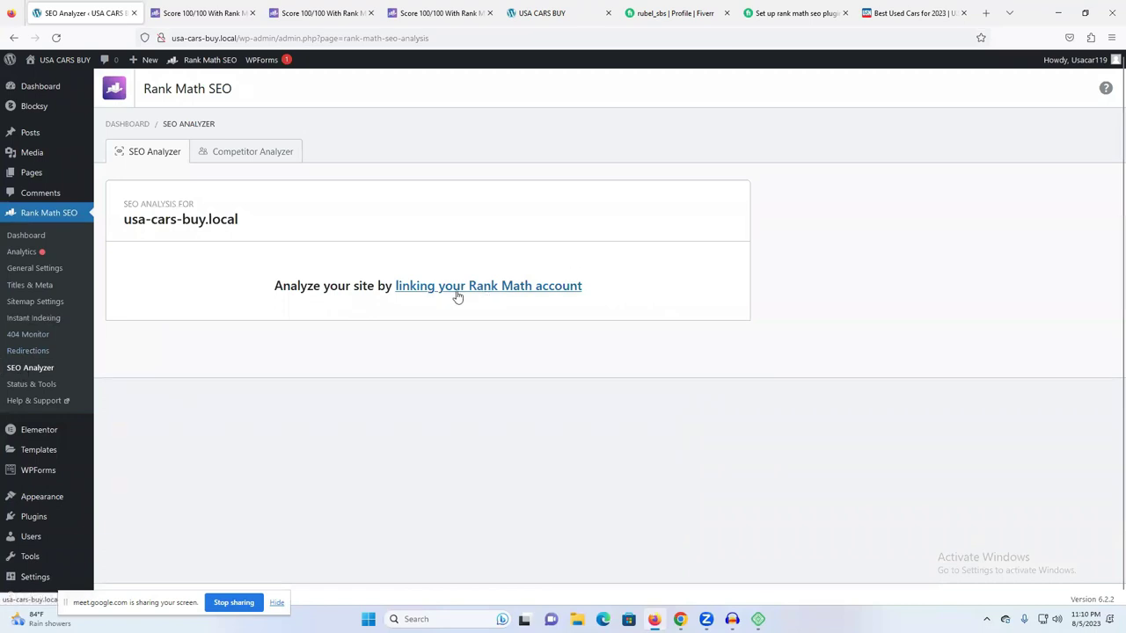
{"action": "left_click", "coordinate": [32, 237]}
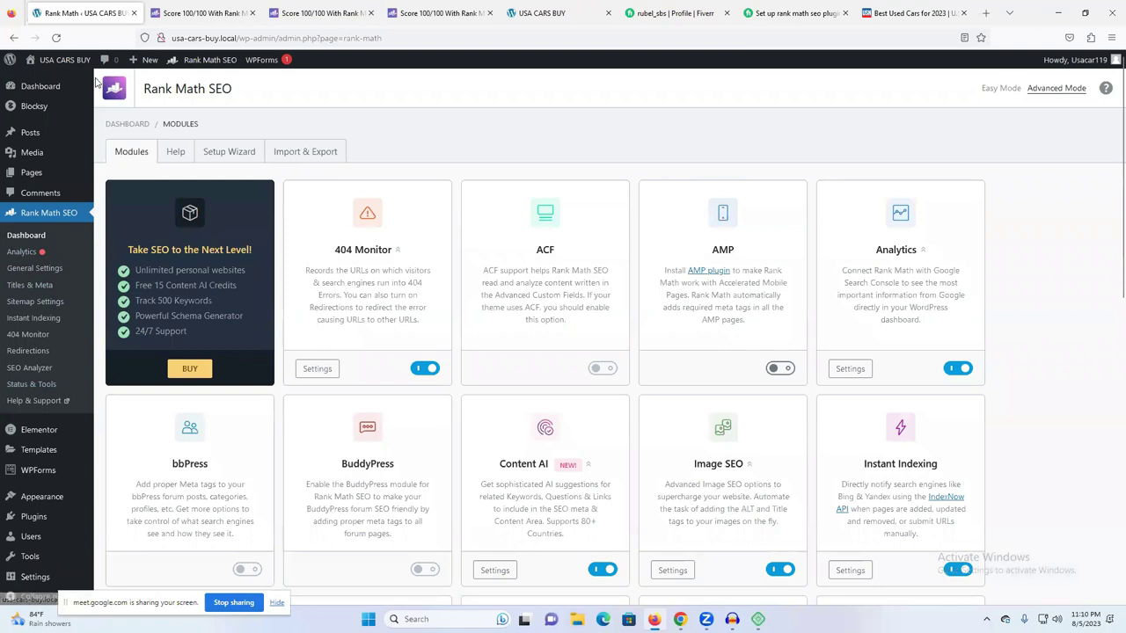
- In the Posts list, open the SEO details for editing and start a quick edit of "The Best Cars of 2023"
{"action": "left_click", "coordinate": [35, 134]}
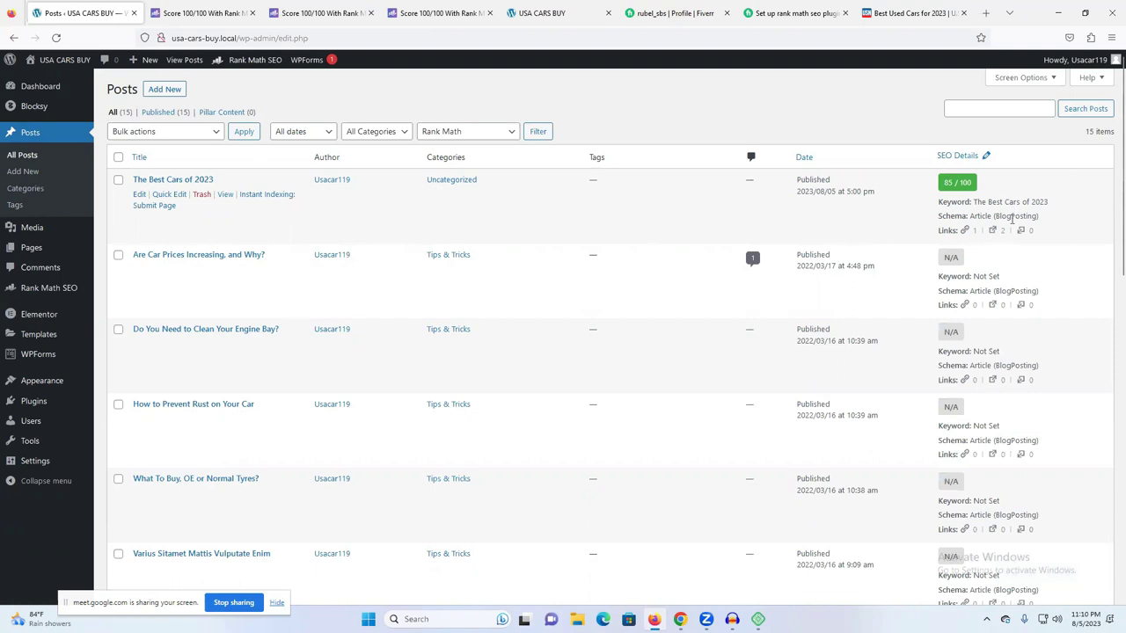
{"action": "left_click", "coordinate": [986, 156]}
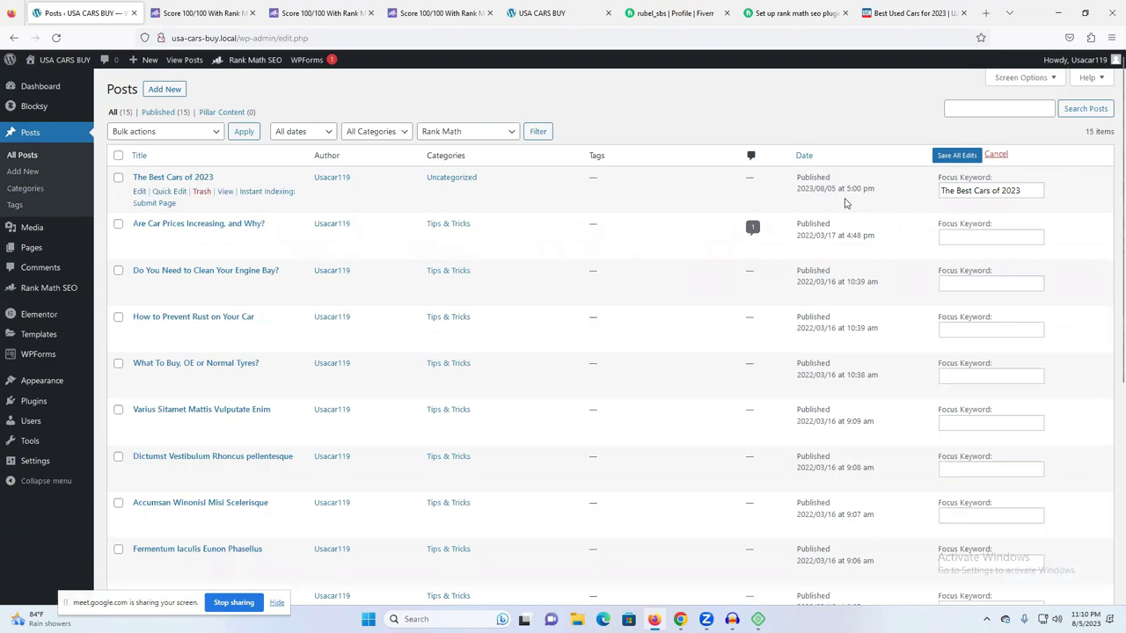
{"action": "left_click", "coordinate": [169, 191]}
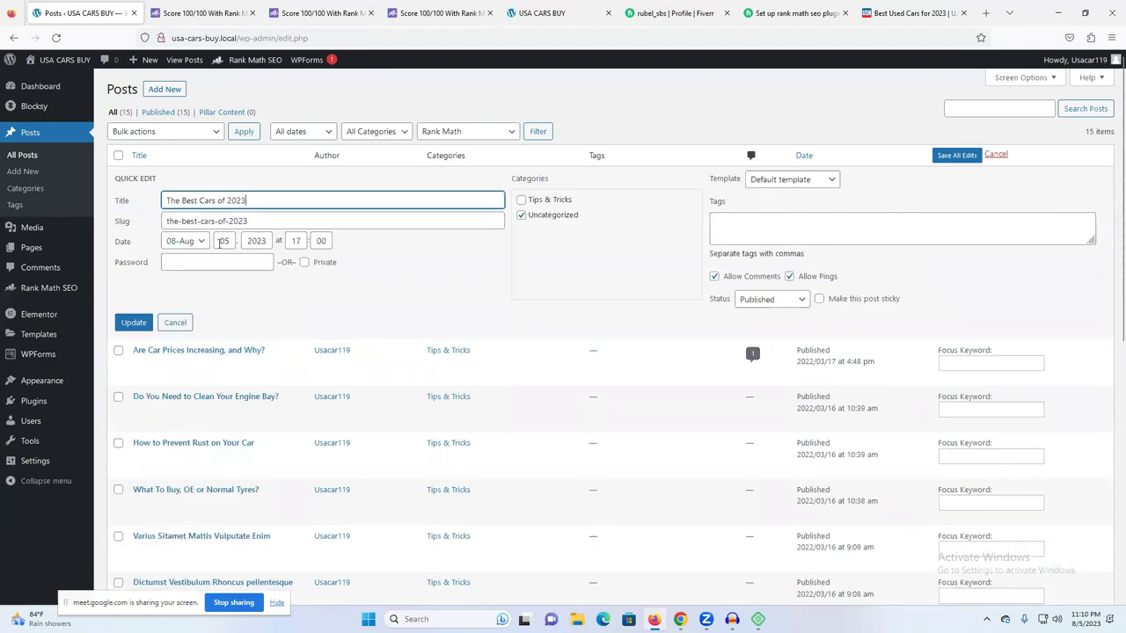
{"action": "left_click", "coordinate": [197, 261]}
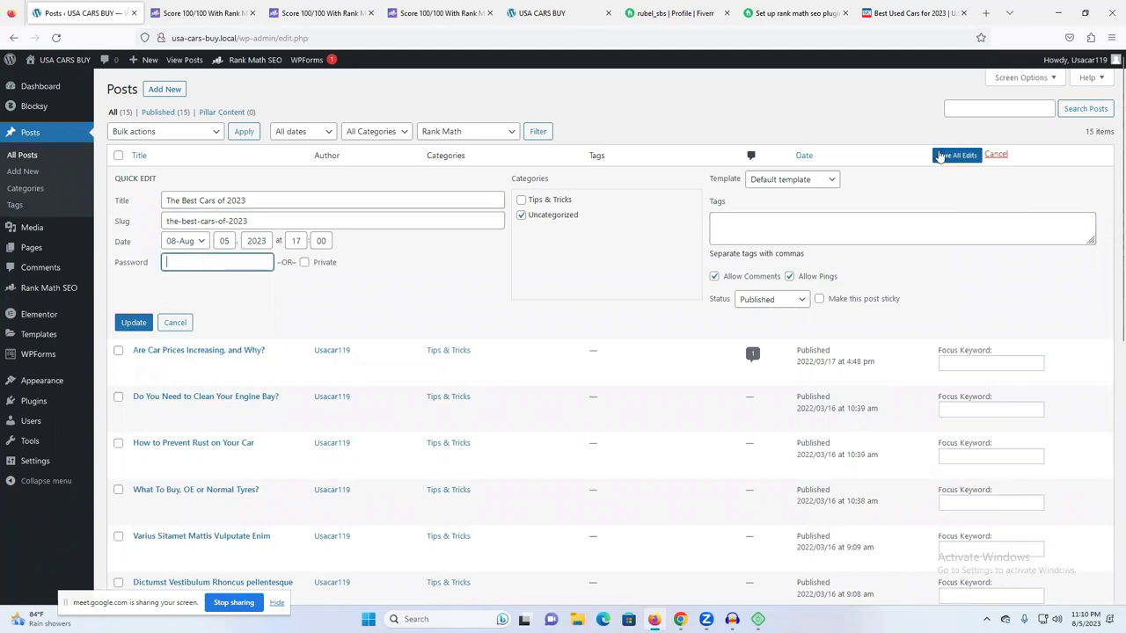
{"action": "left_click", "coordinate": [789, 221]}
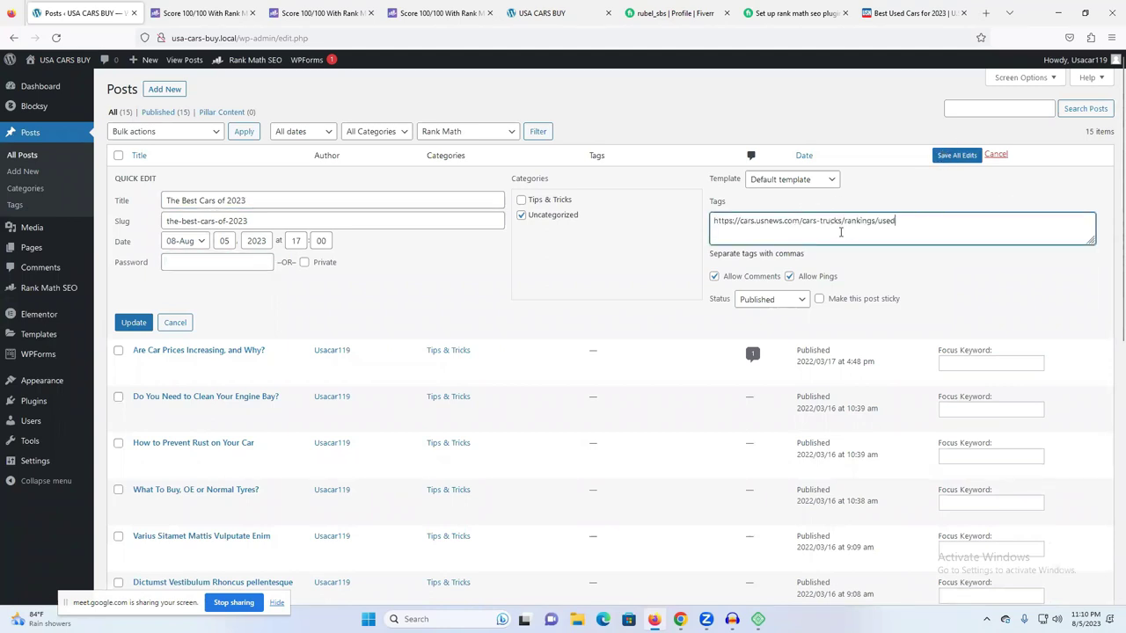
{"action": "key", "text": "ctrl+a"}
{"action": "key", "text": "BackSpace"}
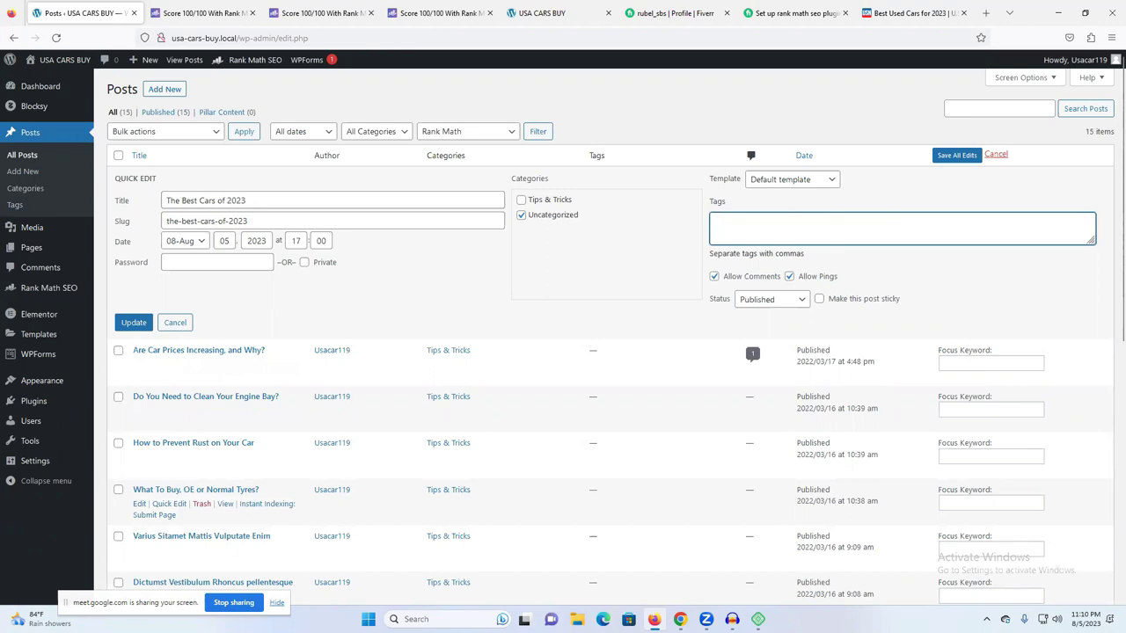
- Switch to the Google Docs document "The Best Cars of 2023" in Chrome and copy its four listed focus keywords
{"action": "mouse_move", "coordinate": [680, 619]}
{"action": "left_click", "coordinate": [607, 567]}
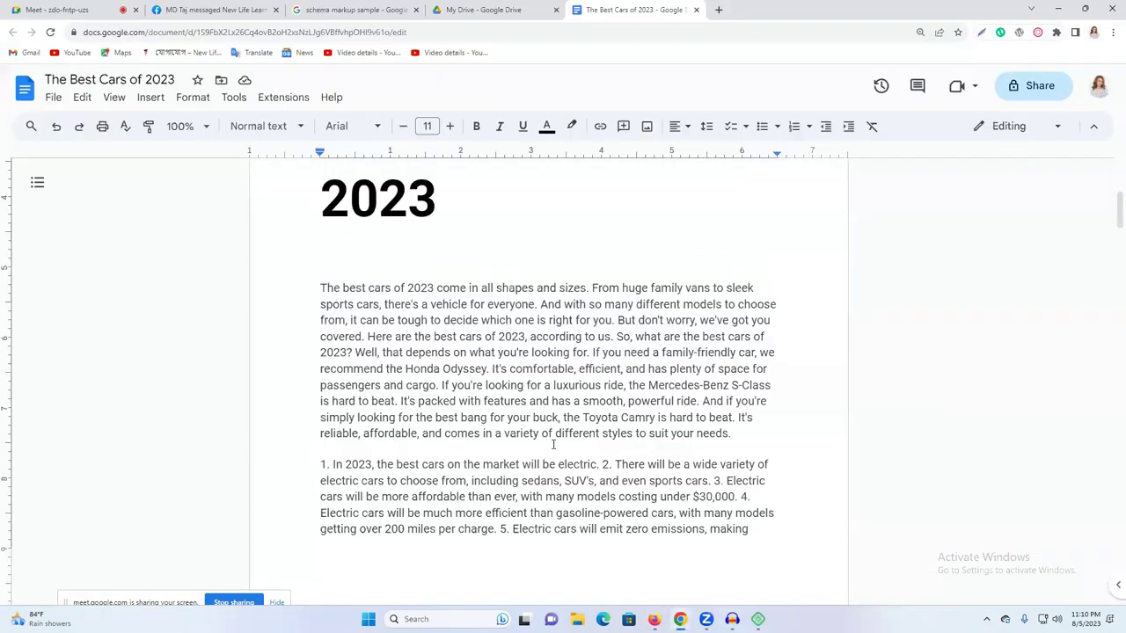
{"action": "scroll", "coordinate": [554, 444], "scroll_direction": "down", "scroll_amount": 8}
{"action": "scroll", "coordinate": [553, 444], "scroll_direction": "down", "scroll_amount": 20}
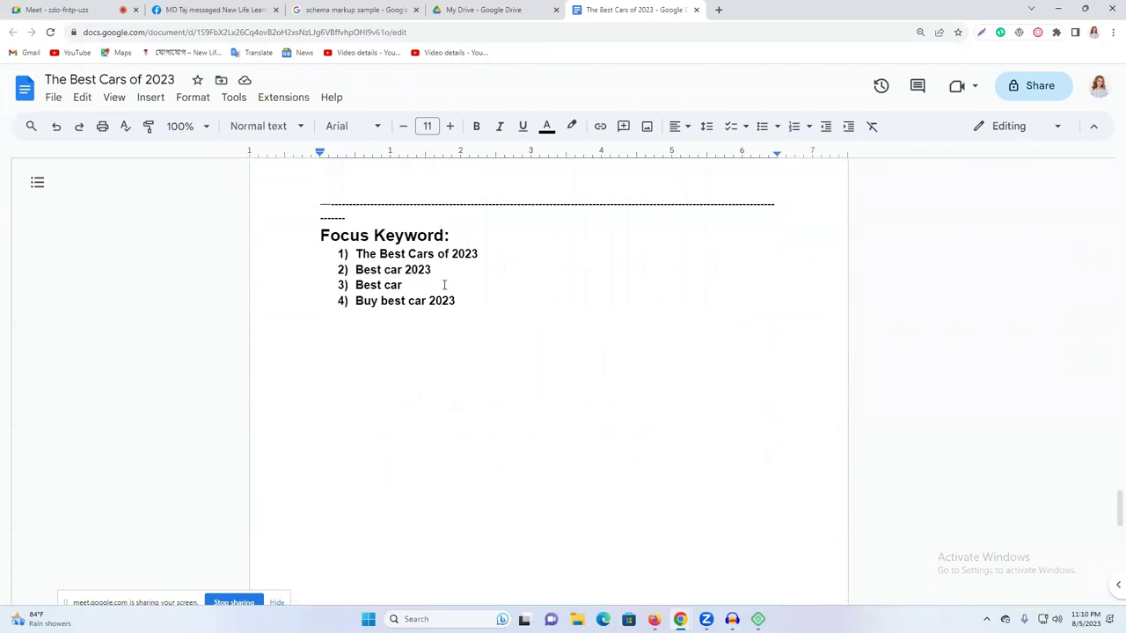
{"action": "left_click_drag", "start_coordinate": [456, 301], "coordinate": [335, 254]}
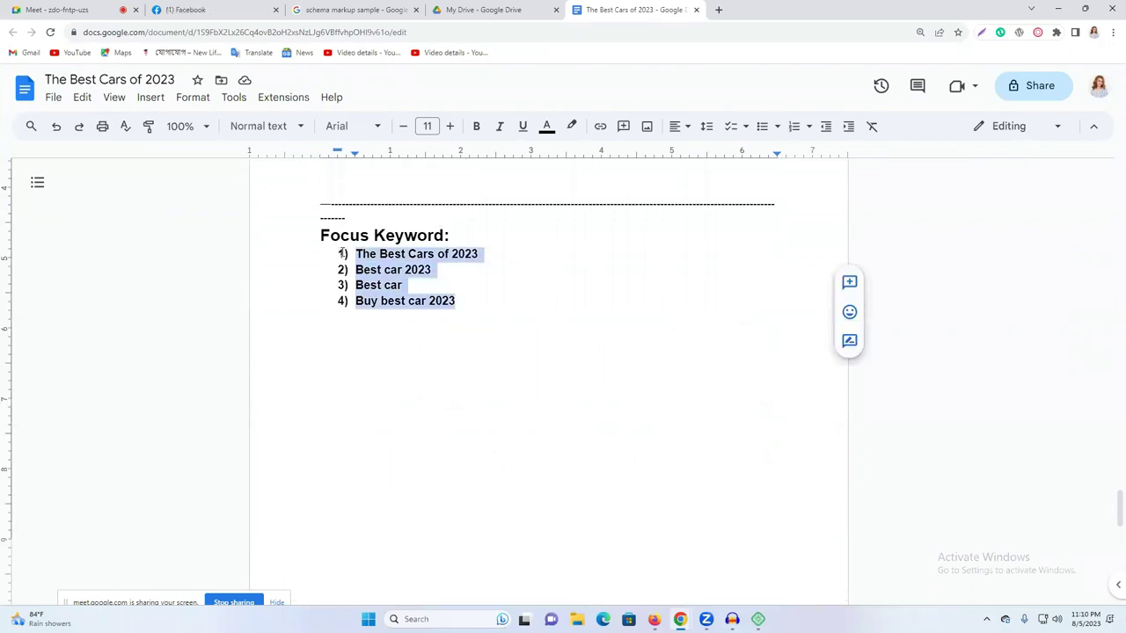
- Back in Firefox, paste the copied focus keywords as the post's tags, save the SEO detail edits and update the post
{"action": "left_click", "coordinate": [655, 619]}
{"action": "left_click", "coordinate": [790, 220]}
{"action": "key", "text": "ctrl+v"}
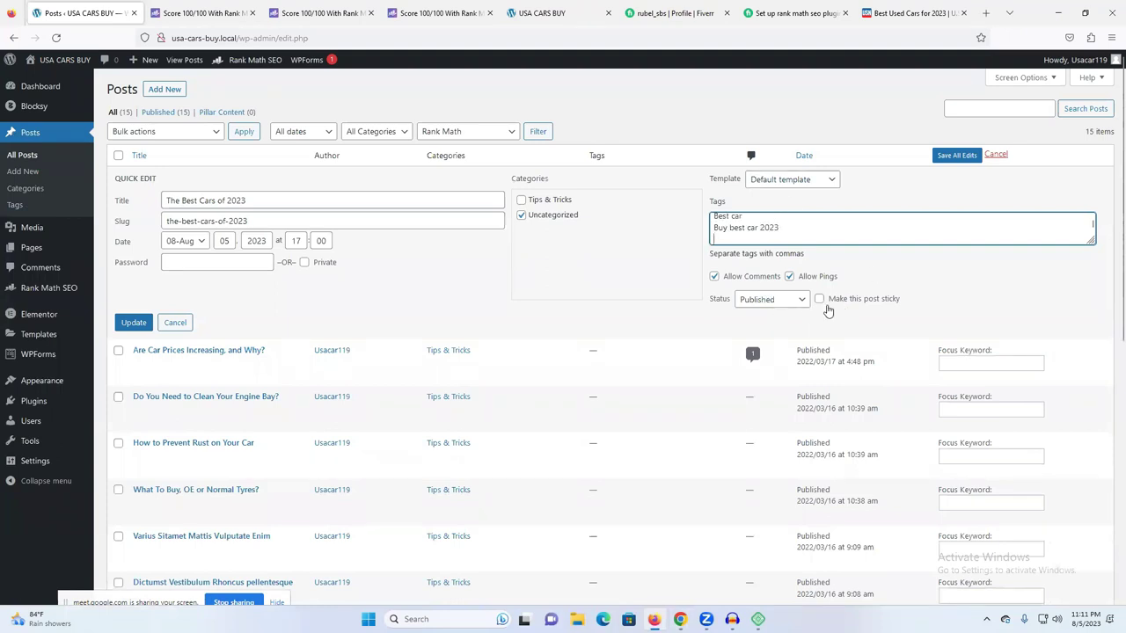
{"action": "left_click", "coordinate": [950, 155]}
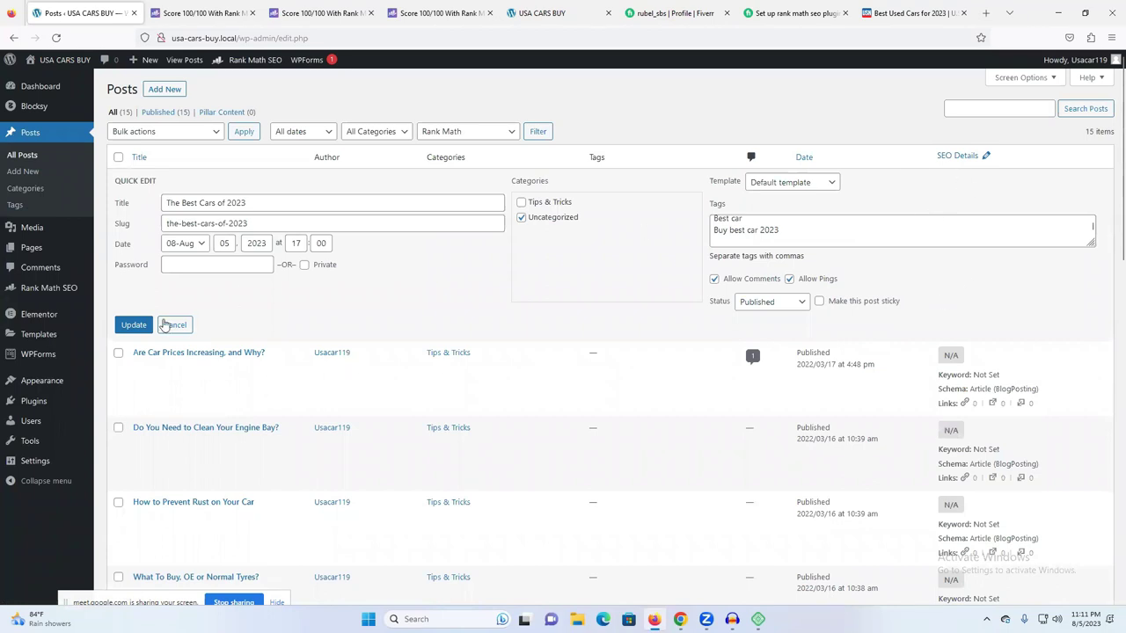
{"action": "left_click", "coordinate": [134, 324]}
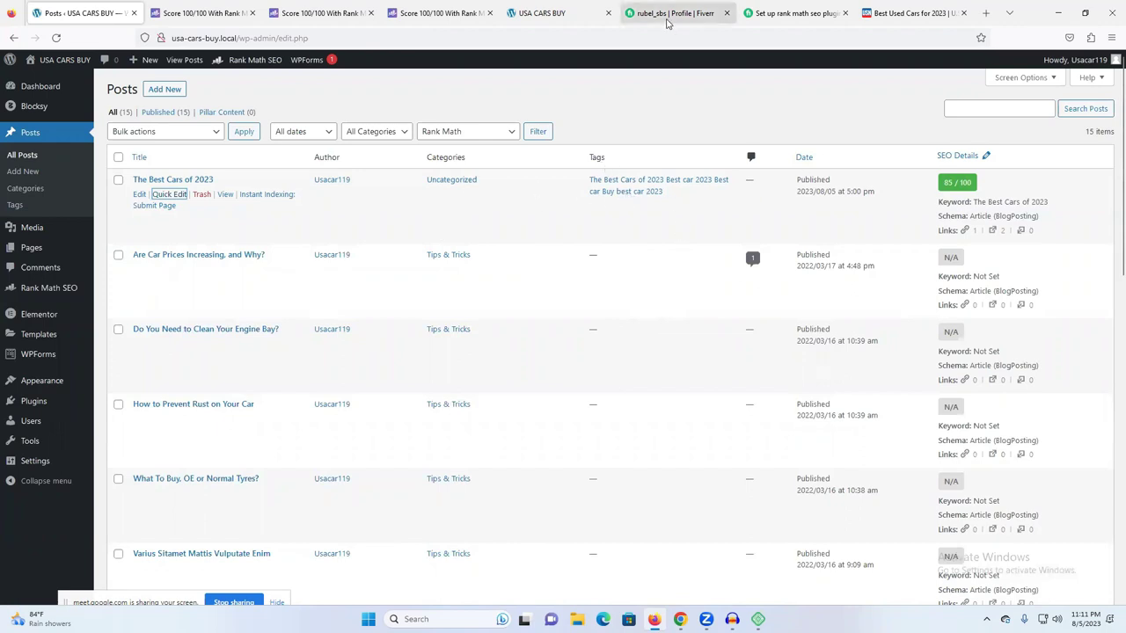
- Close the Best Used Cars page and both Fiverr pages in Firefox, leaving a new blank tab open
{"action": "left_click", "coordinate": [962, 13]}
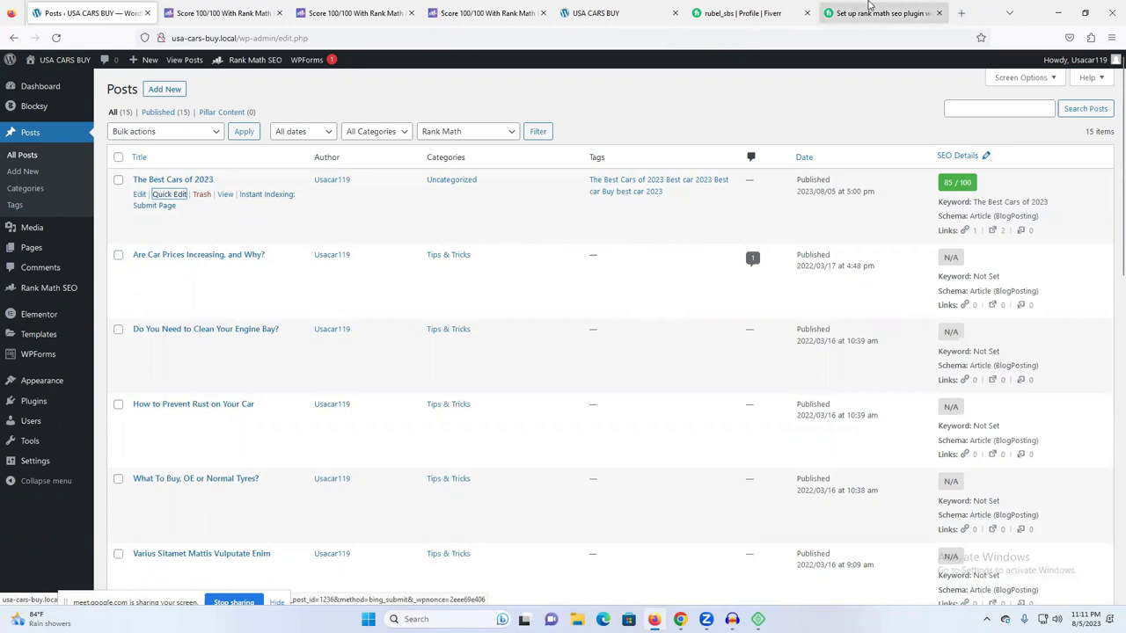
{"action": "left_click", "coordinate": [938, 13]}
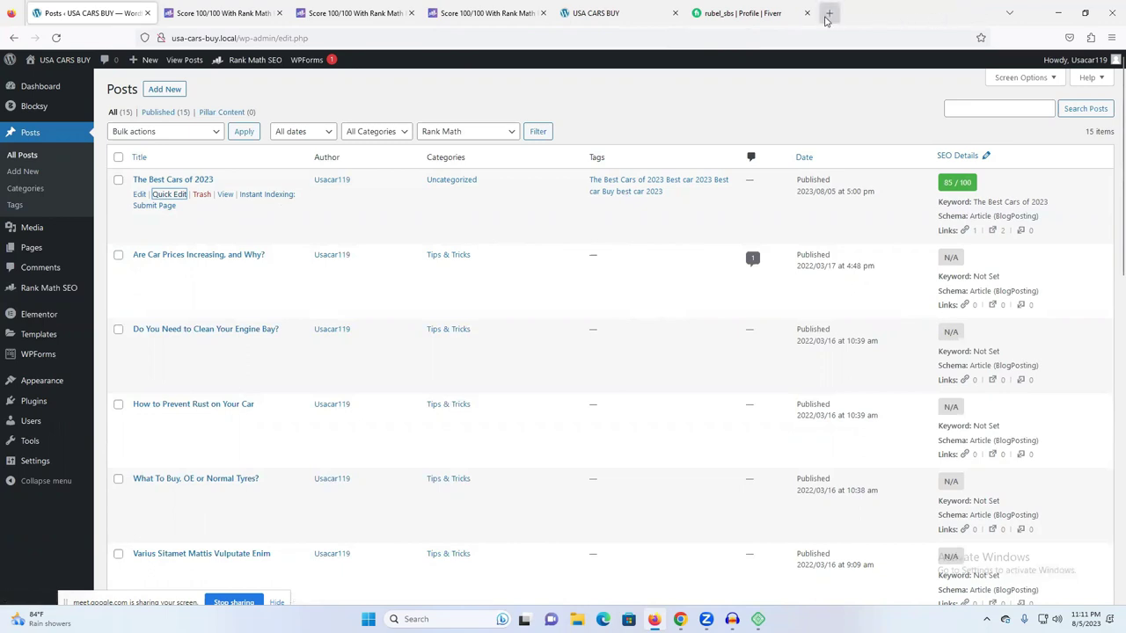
{"action": "left_click", "coordinate": [828, 13]}
{"action": "left_click", "coordinate": [804, 13]}
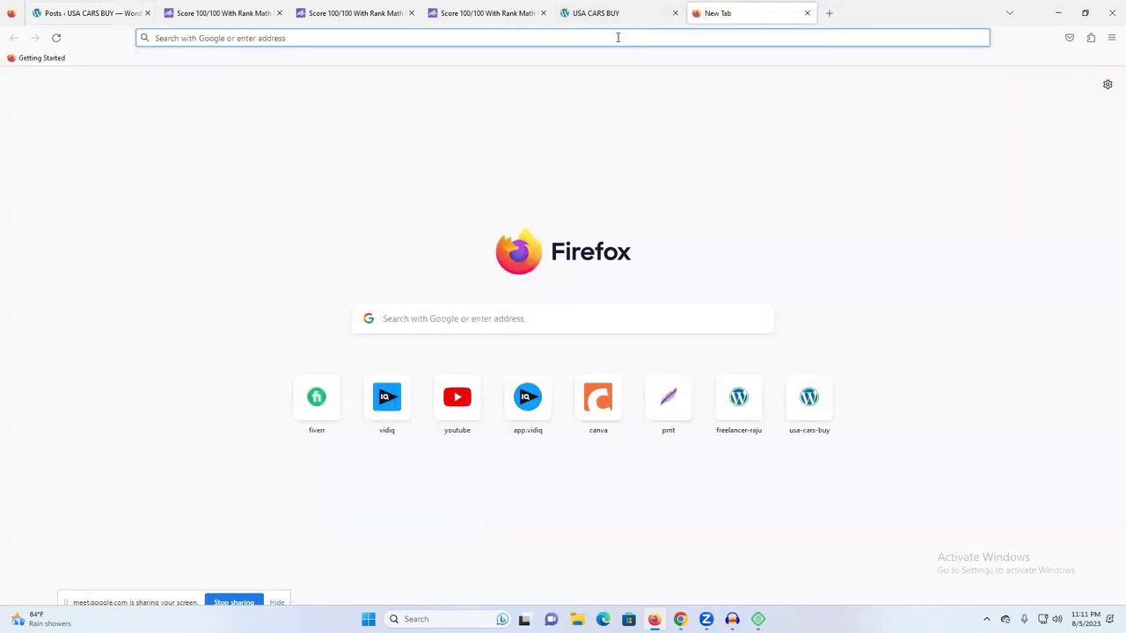
- Switch to Chrome, search Google for "creative fabrica" in a new tab and open the Creative Fabrica website
{"action": "left_click", "coordinate": [680, 619]}
{"action": "left_click", "coordinate": [616, 550]}
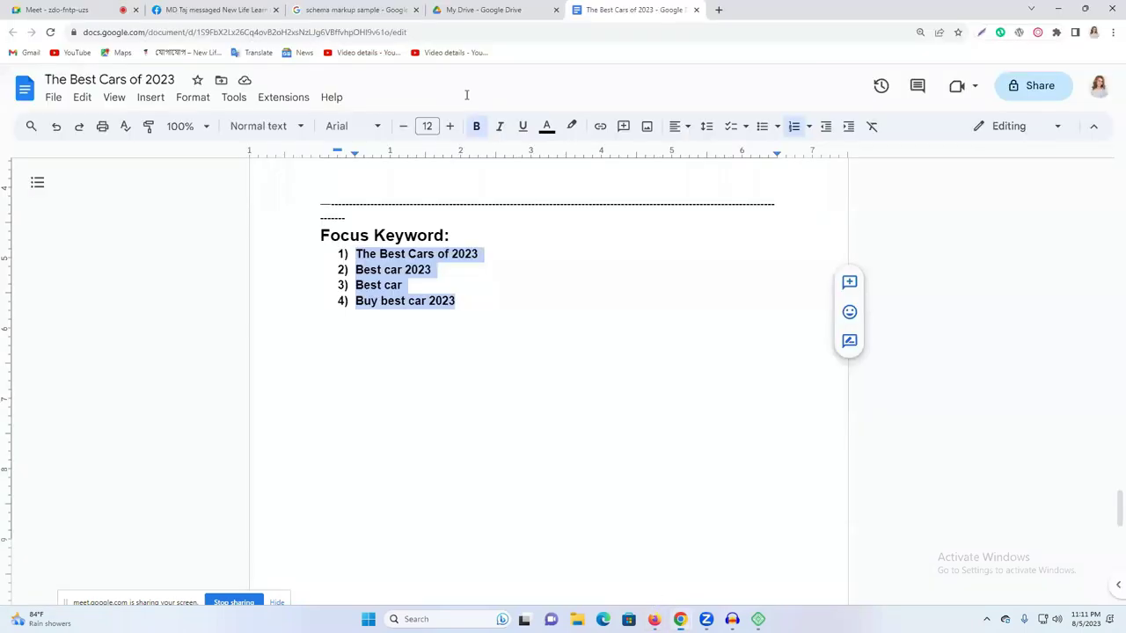
{"action": "left_click", "coordinate": [730, 10]}
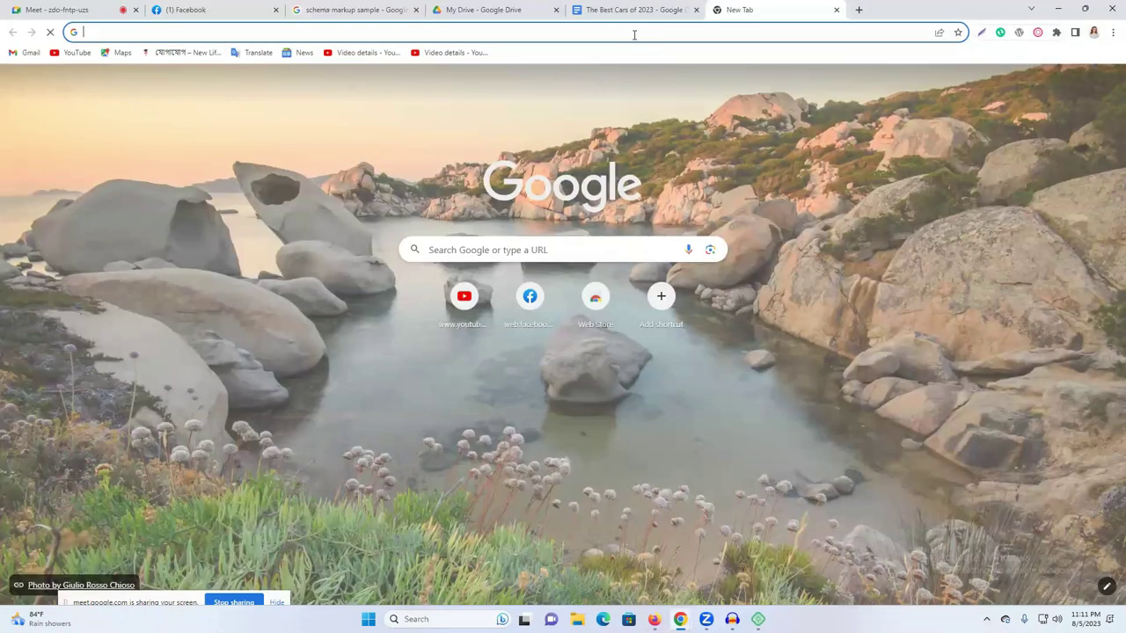
{"action": "type", "text": "cr"}
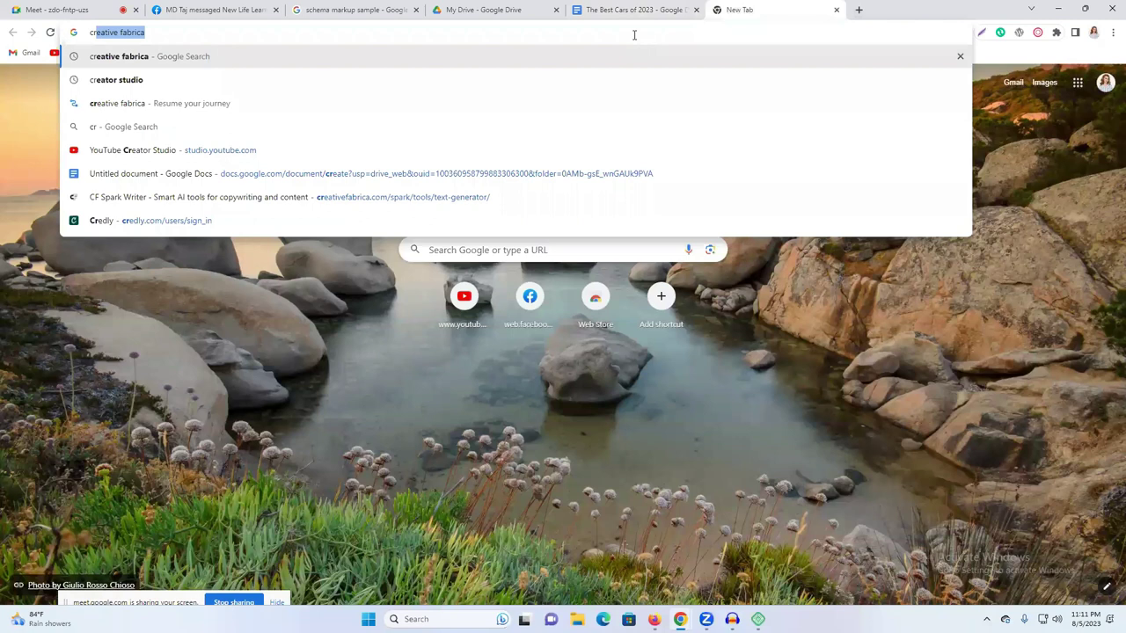
{"action": "key", "text": "Return"}
{"action": "scroll", "coordinate": [176, 387], "scroll_direction": "down", "scroll_amount": 2}
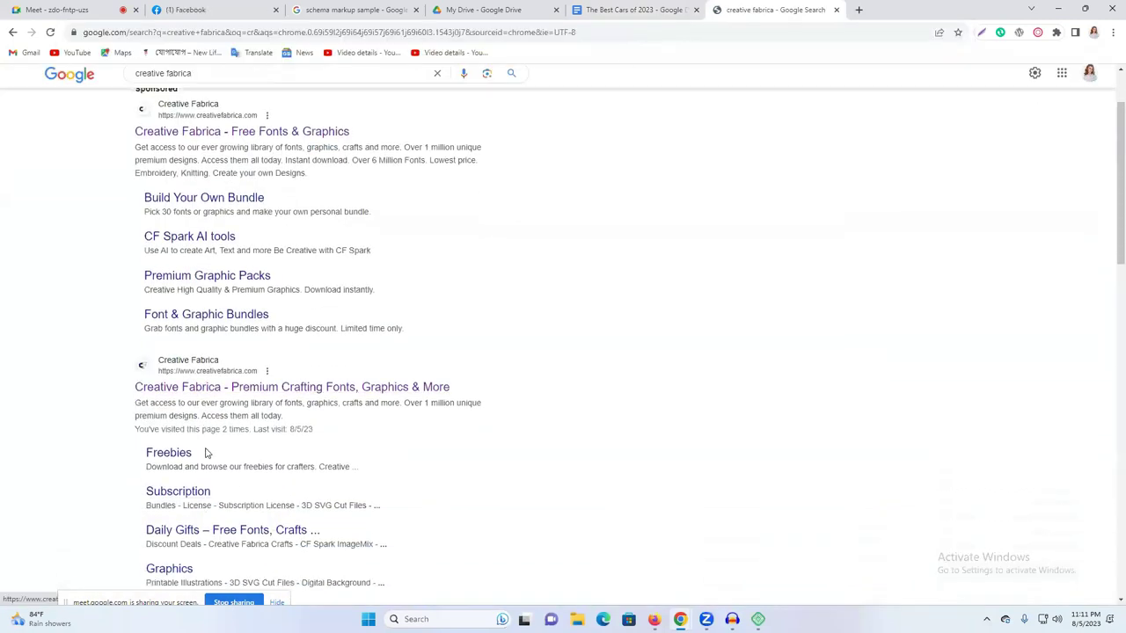
{"action": "left_click", "coordinate": [267, 362]}
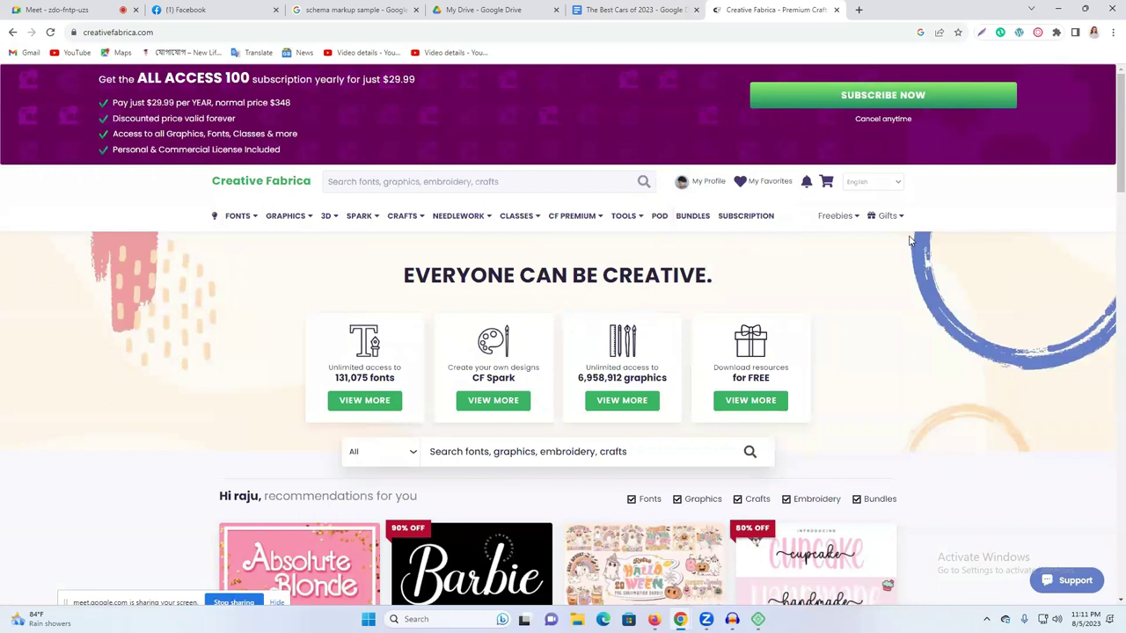
- Open the Full Article Generator from Creative Fabrica's Spark text creation tools and close the CF Spark Writer overview tab
{"action": "mouse_move", "coordinate": [361, 222]}
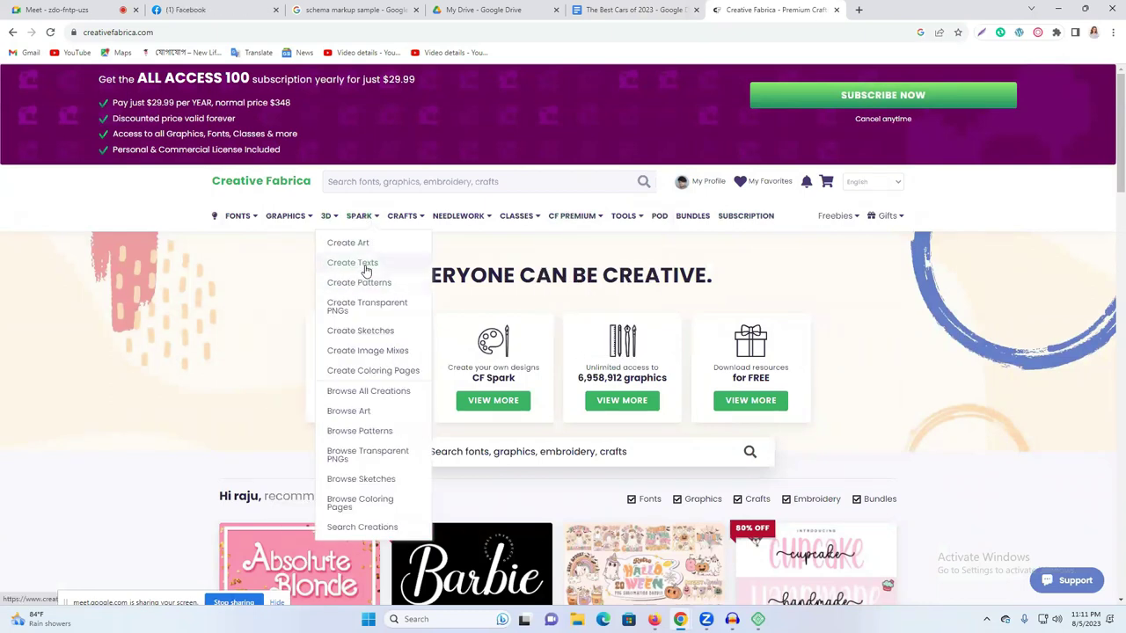
{"action": "left_click", "coordinate": [402, 220]}
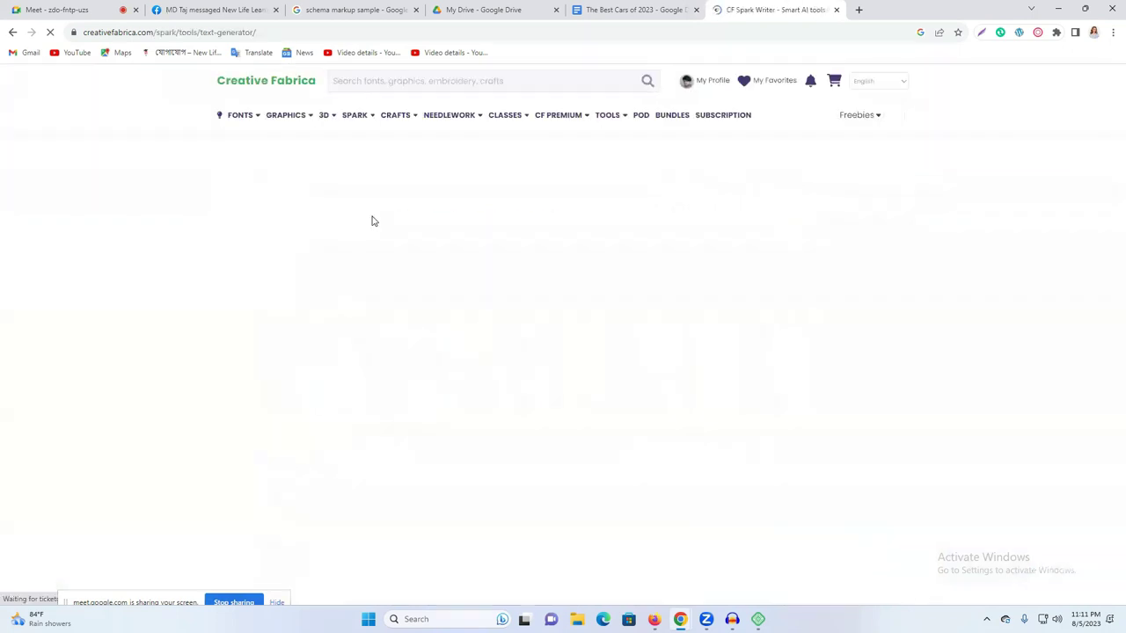
{"action": "scroll", "coordinate": [493, 278], "scroll_direction": "down", "scroll_amount": 4}
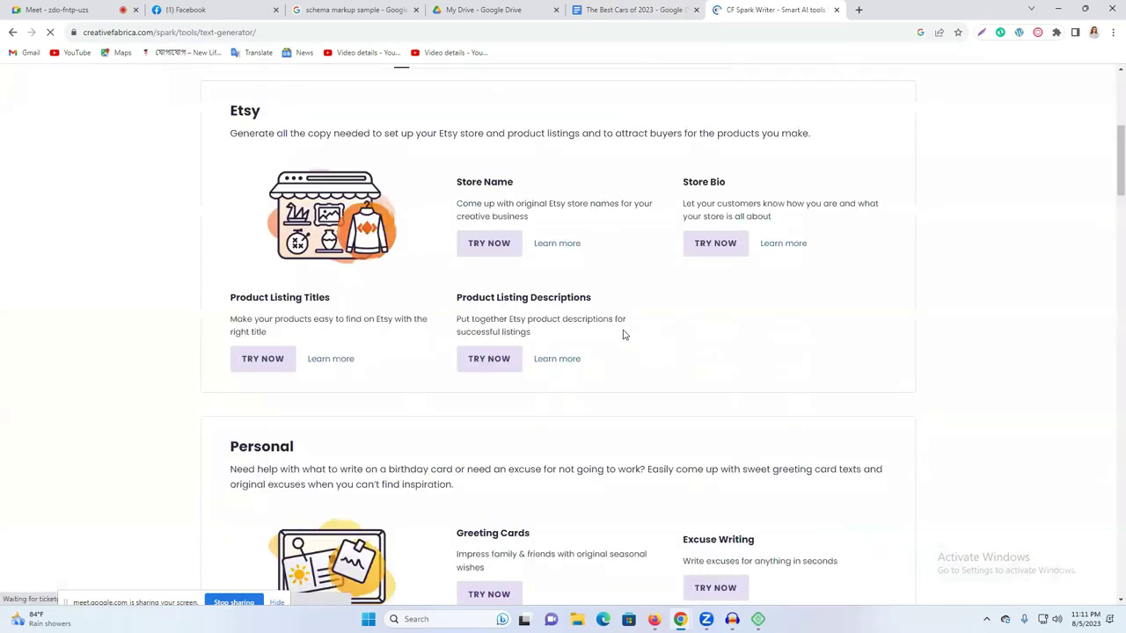
{"action": "scroll", "coordinate": [622, 334], "scroll_direction": "down", "scroll_amount": 5}
{"action": "left_click_drag", "start_coordinate": [462, 245], "coordinate": [618, 244]}
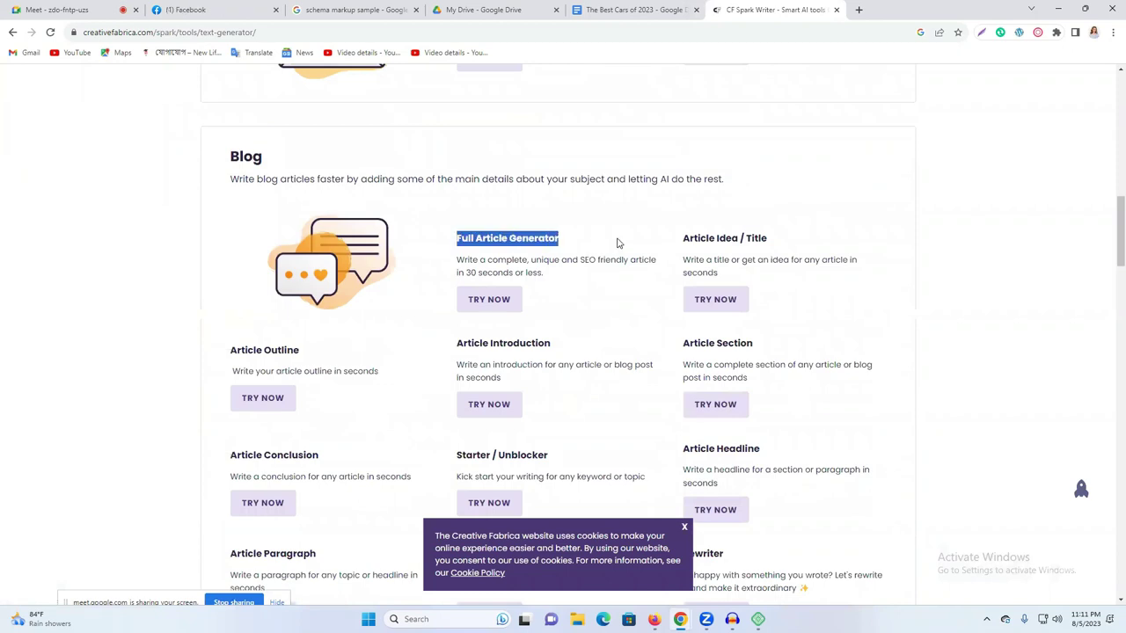
{"action": "left_click", "coordinate": [482, 301]}
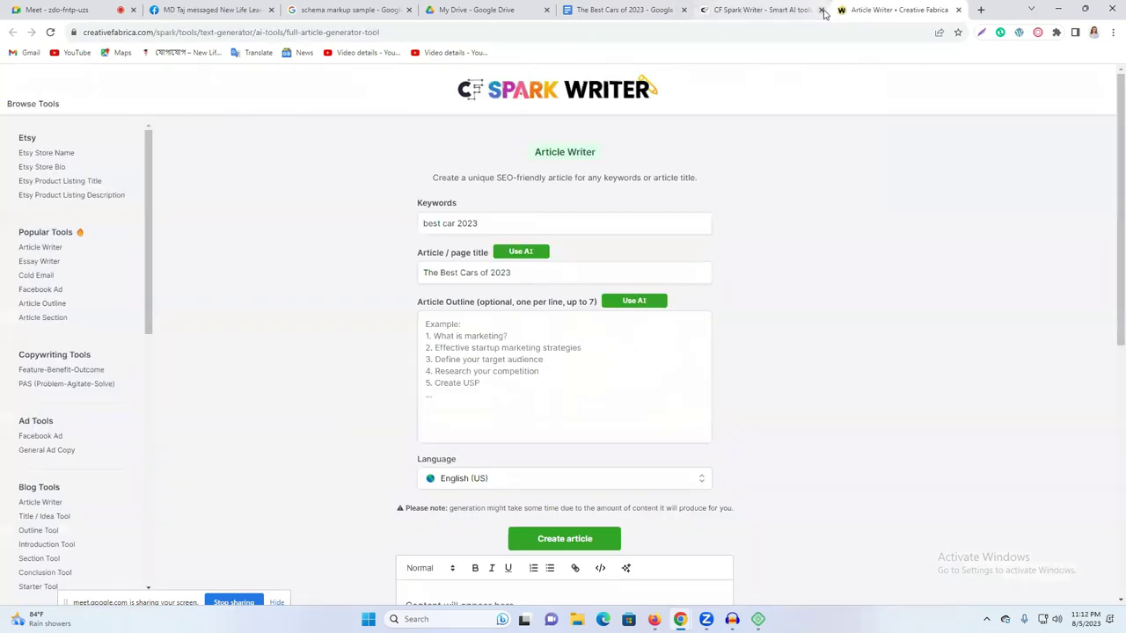
{"action": "left_click", "coordinate": [821, 10]}
- Change the Article Writer keywords to "best phone 2023" and generate the article title with AI, regenerating it once
{"action": "triple_click", "coordinate": [493, 224]}
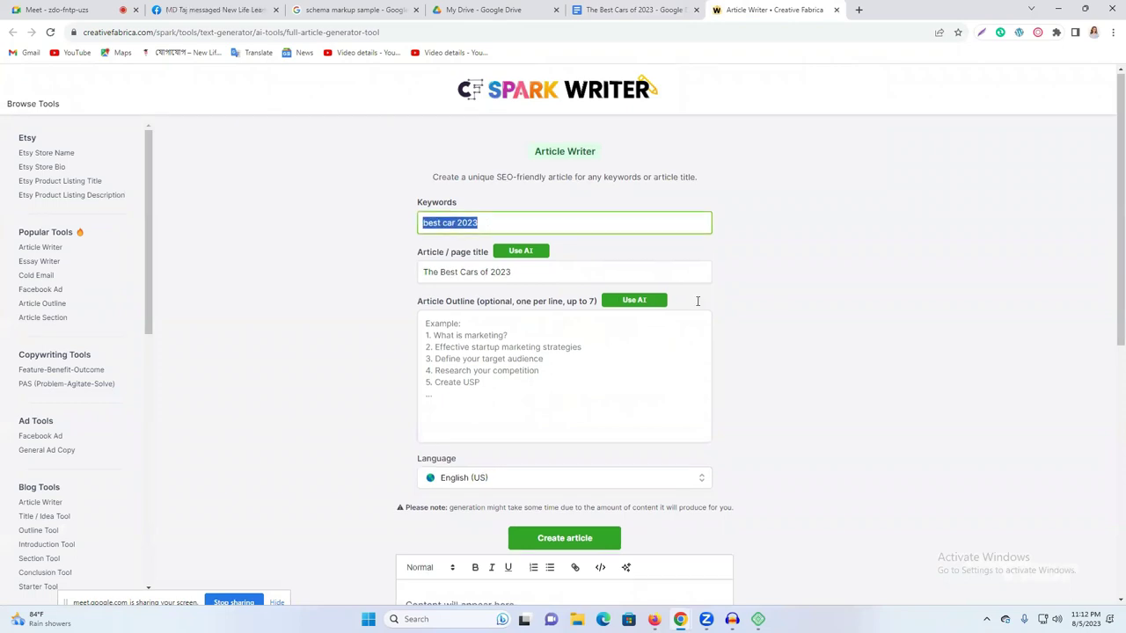
{"action": "scroll", "coordinate": [560, 371], "scroll_direction": "down", "scroll_amount": 5}
{"action": "scroll", "coordinate": [545, 361], "scroll_direction": "up", "scroll_amount": 5}
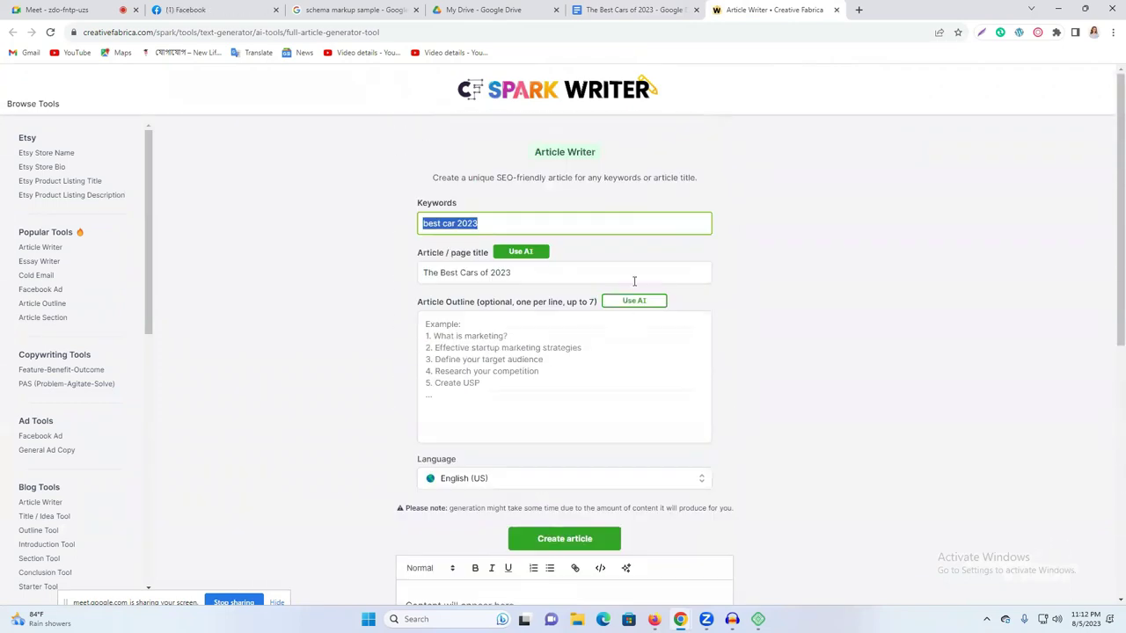
{"action": "double_click", "coordinate": [488, 225]}
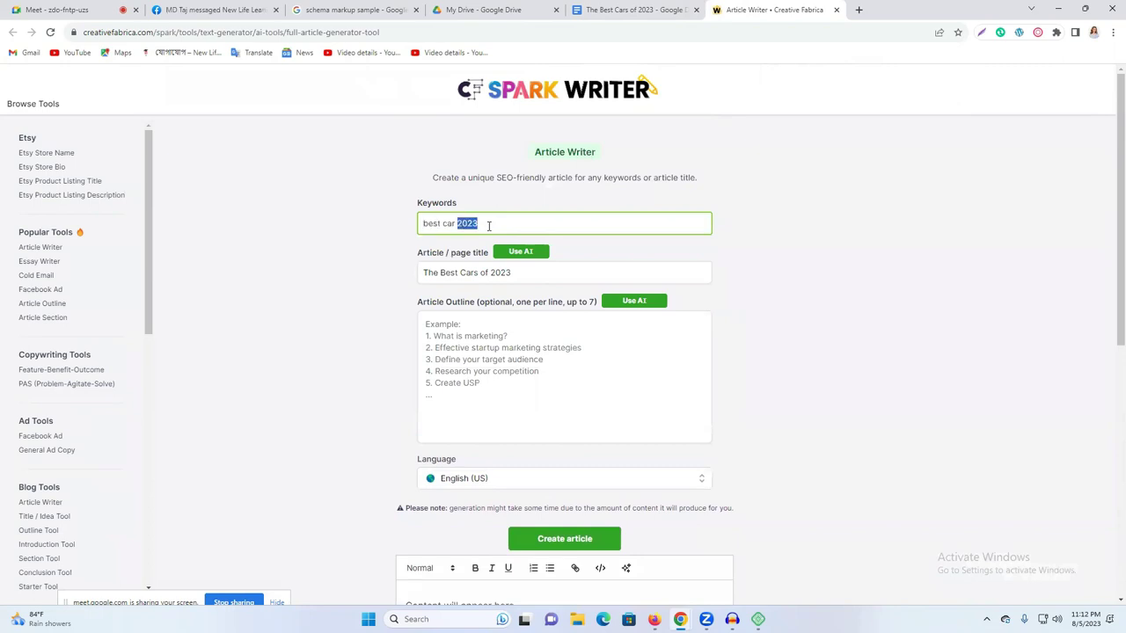
{"action": "left_click", "coordinate": [442, 224]}
{"action": "double_click", "coordinate": [449, 223]}
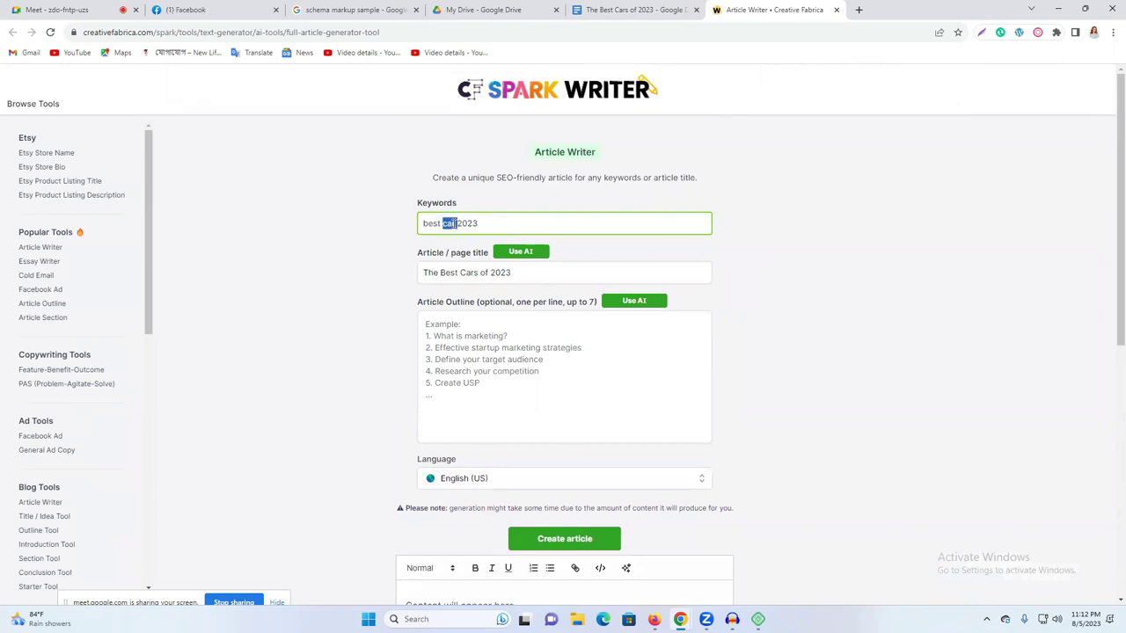
{"action": "type", "text": "phone"}
{"action": "left_click", "coordinate": [518, 254]}
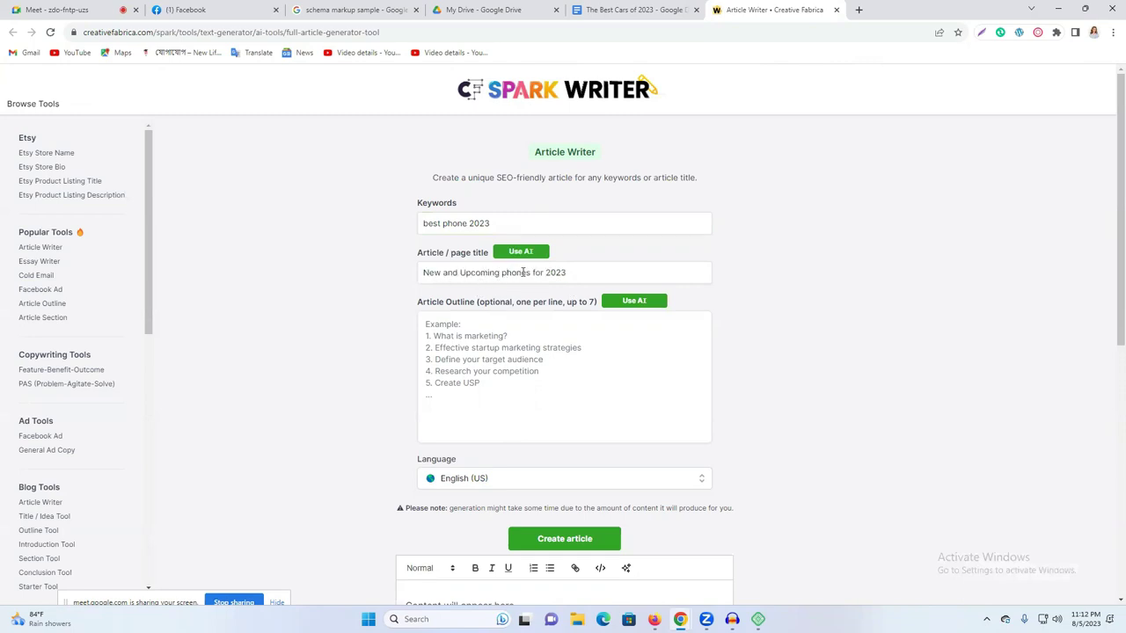
{"action": "left_click", "coordinate": [522, 253]}
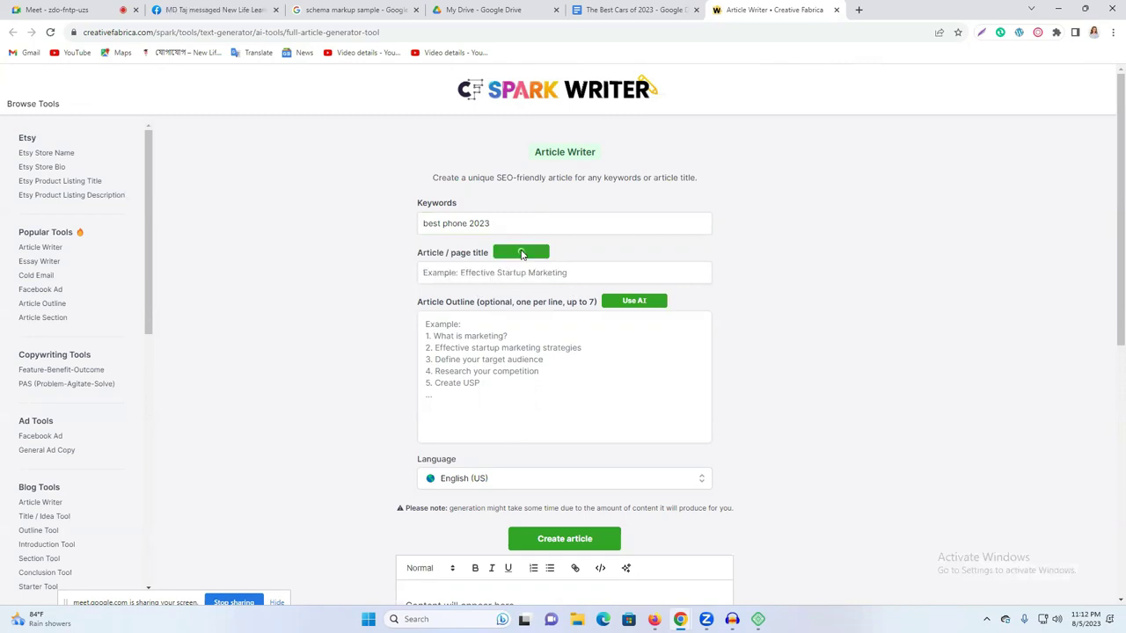